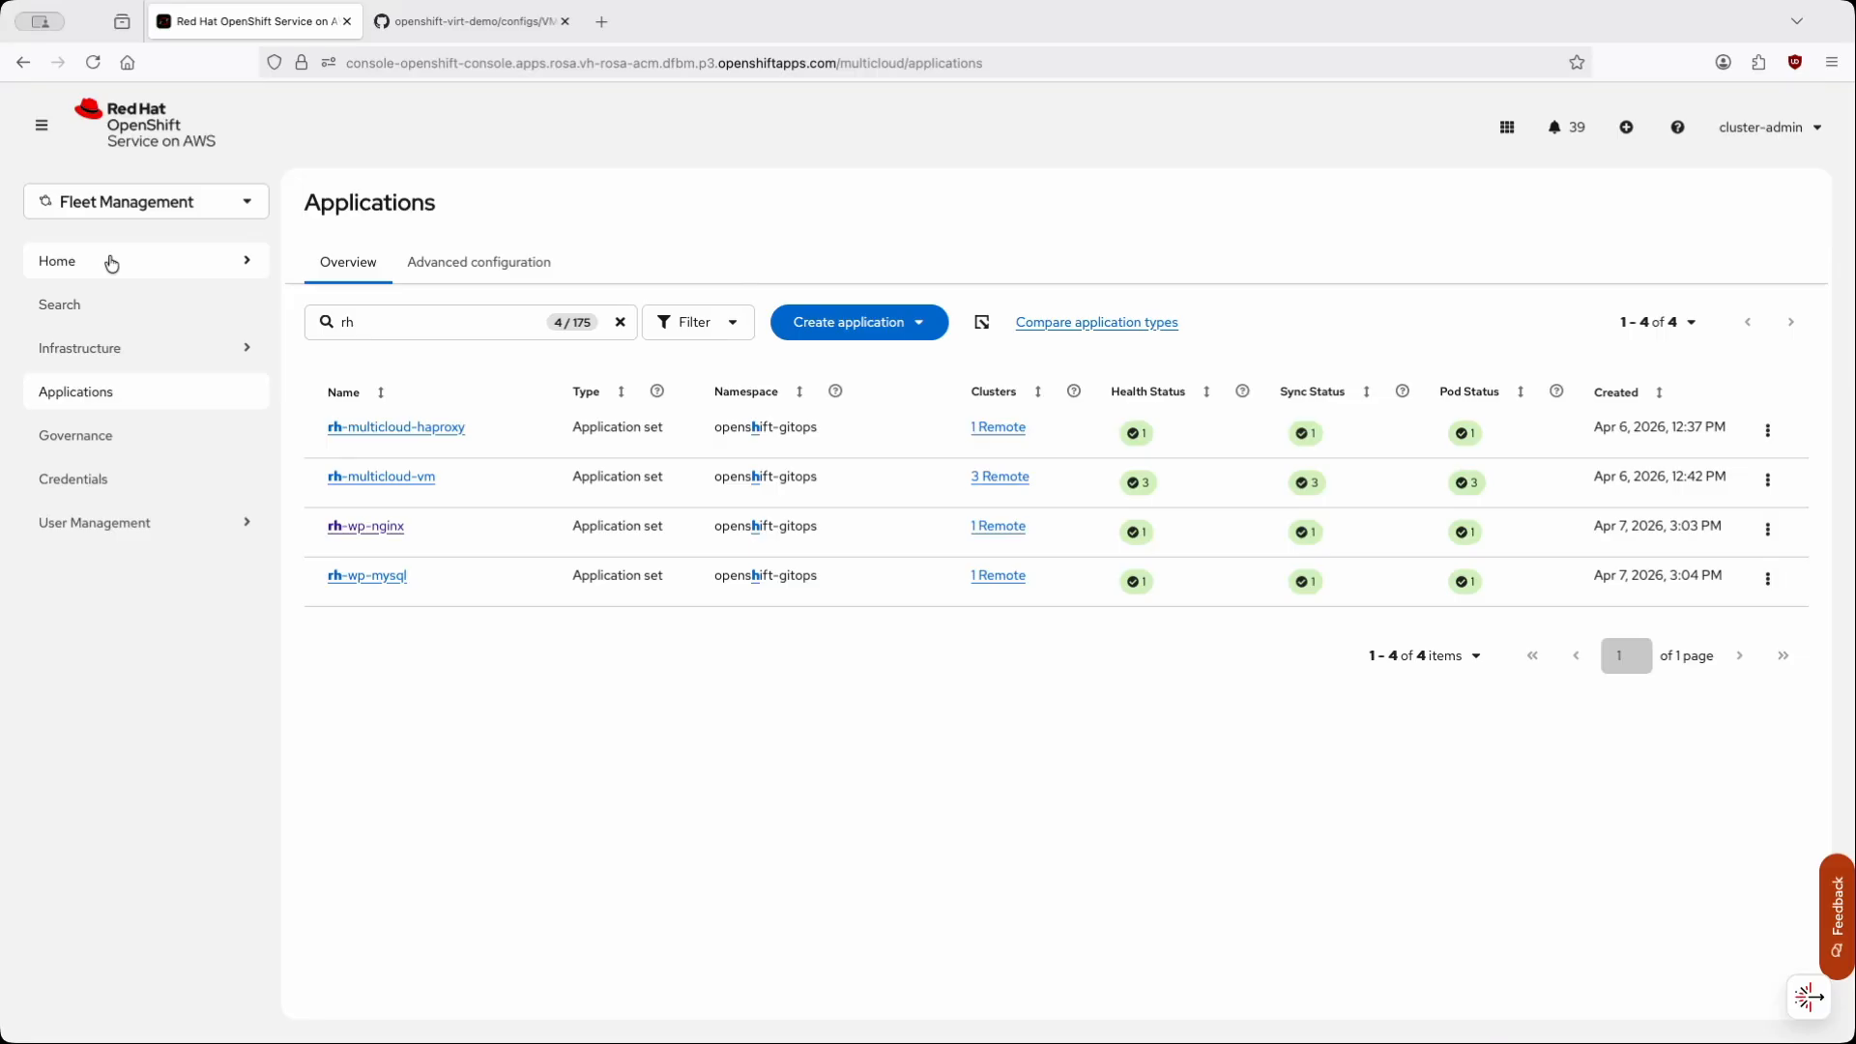
- Open the fleet management Overview page and look over the cluster, application, policy and node summaries
{"action": "left_click", "coordinate": [112, 263]}
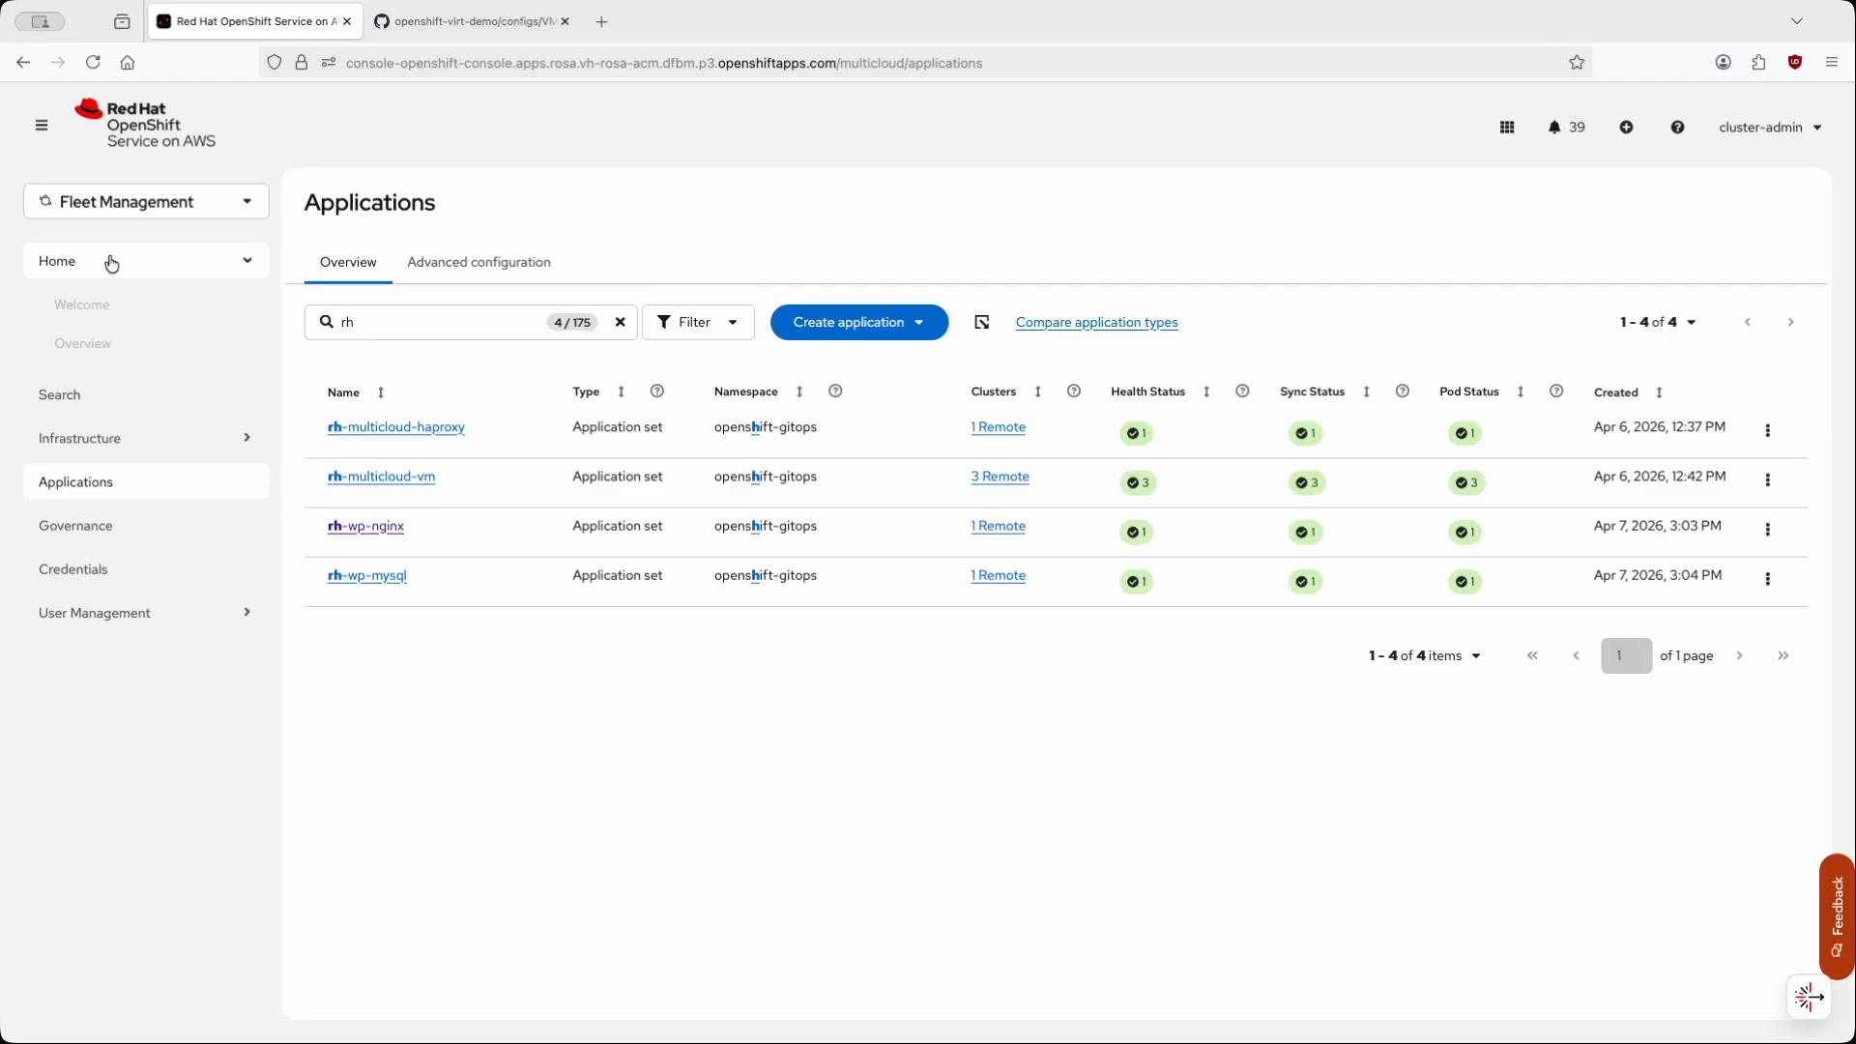
{"action": "left_click", "coordinate": [164, 346]}
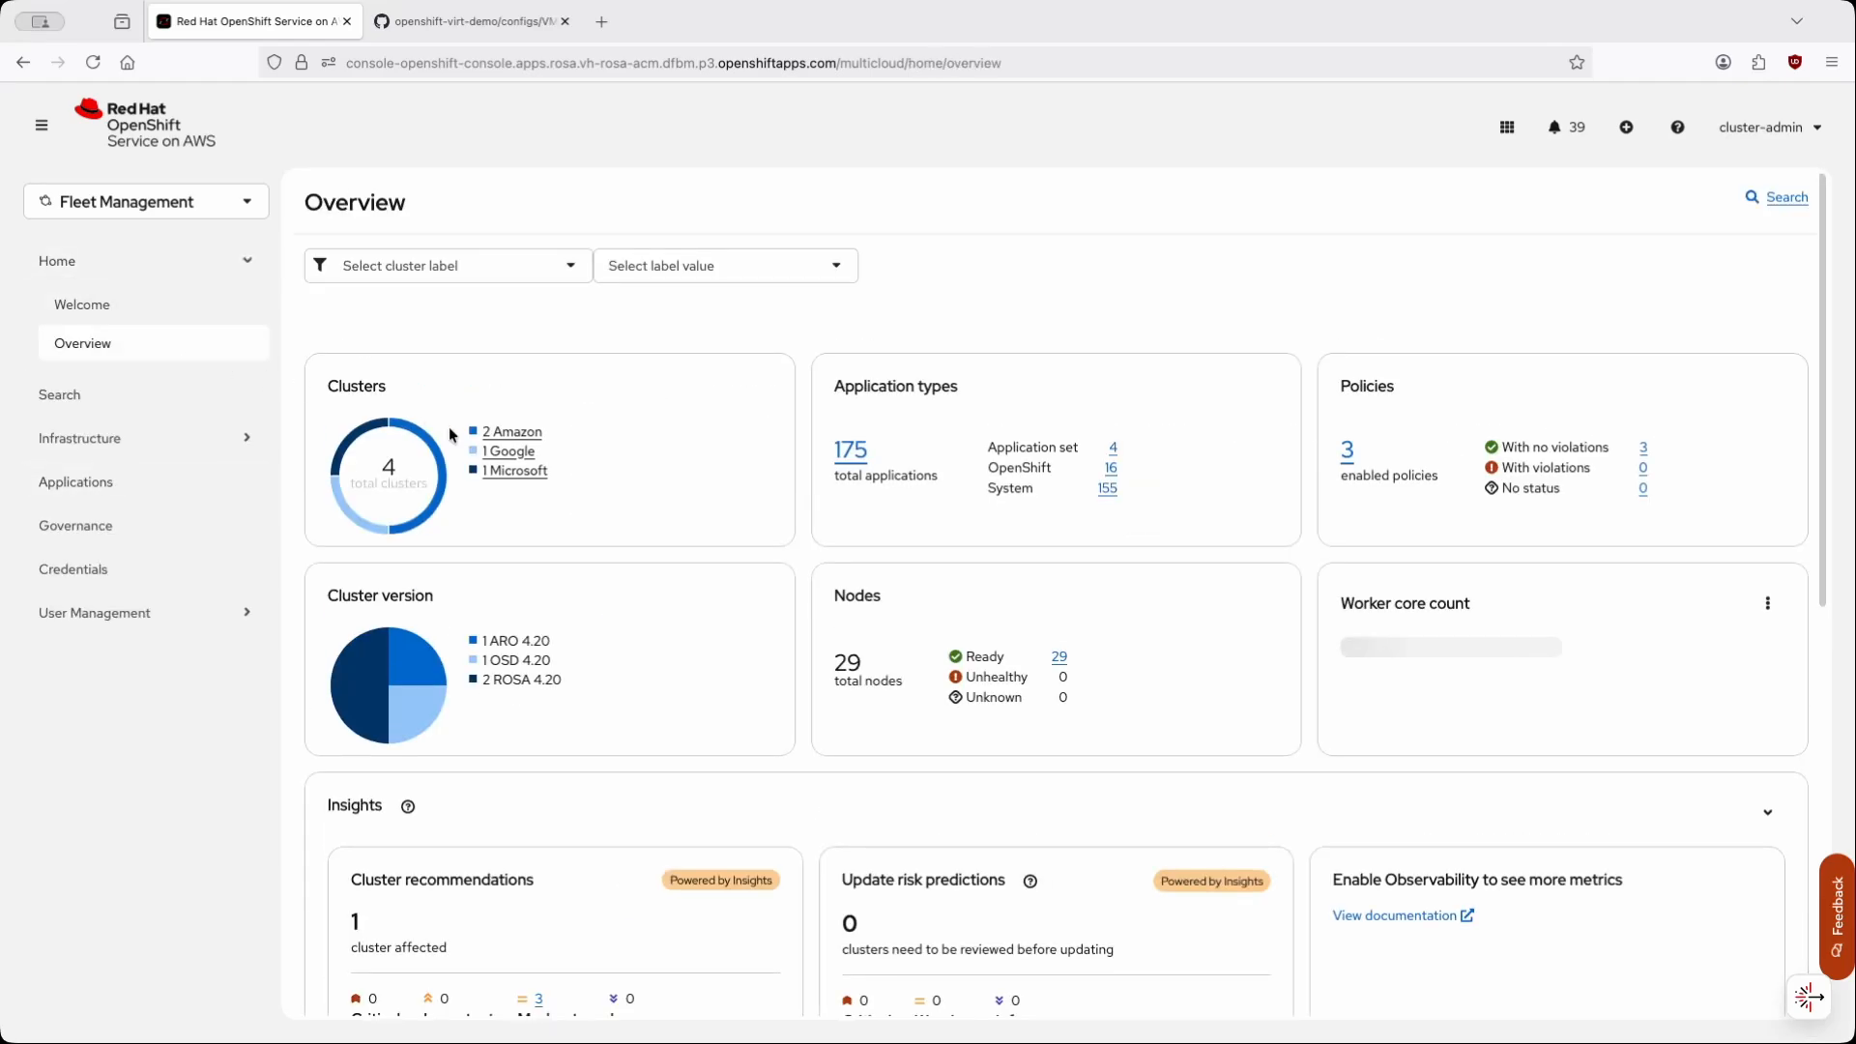
{"action": "scroll", "coordinate": [745, 524], "scroll_direction": "down", "scroll_amount": 1}
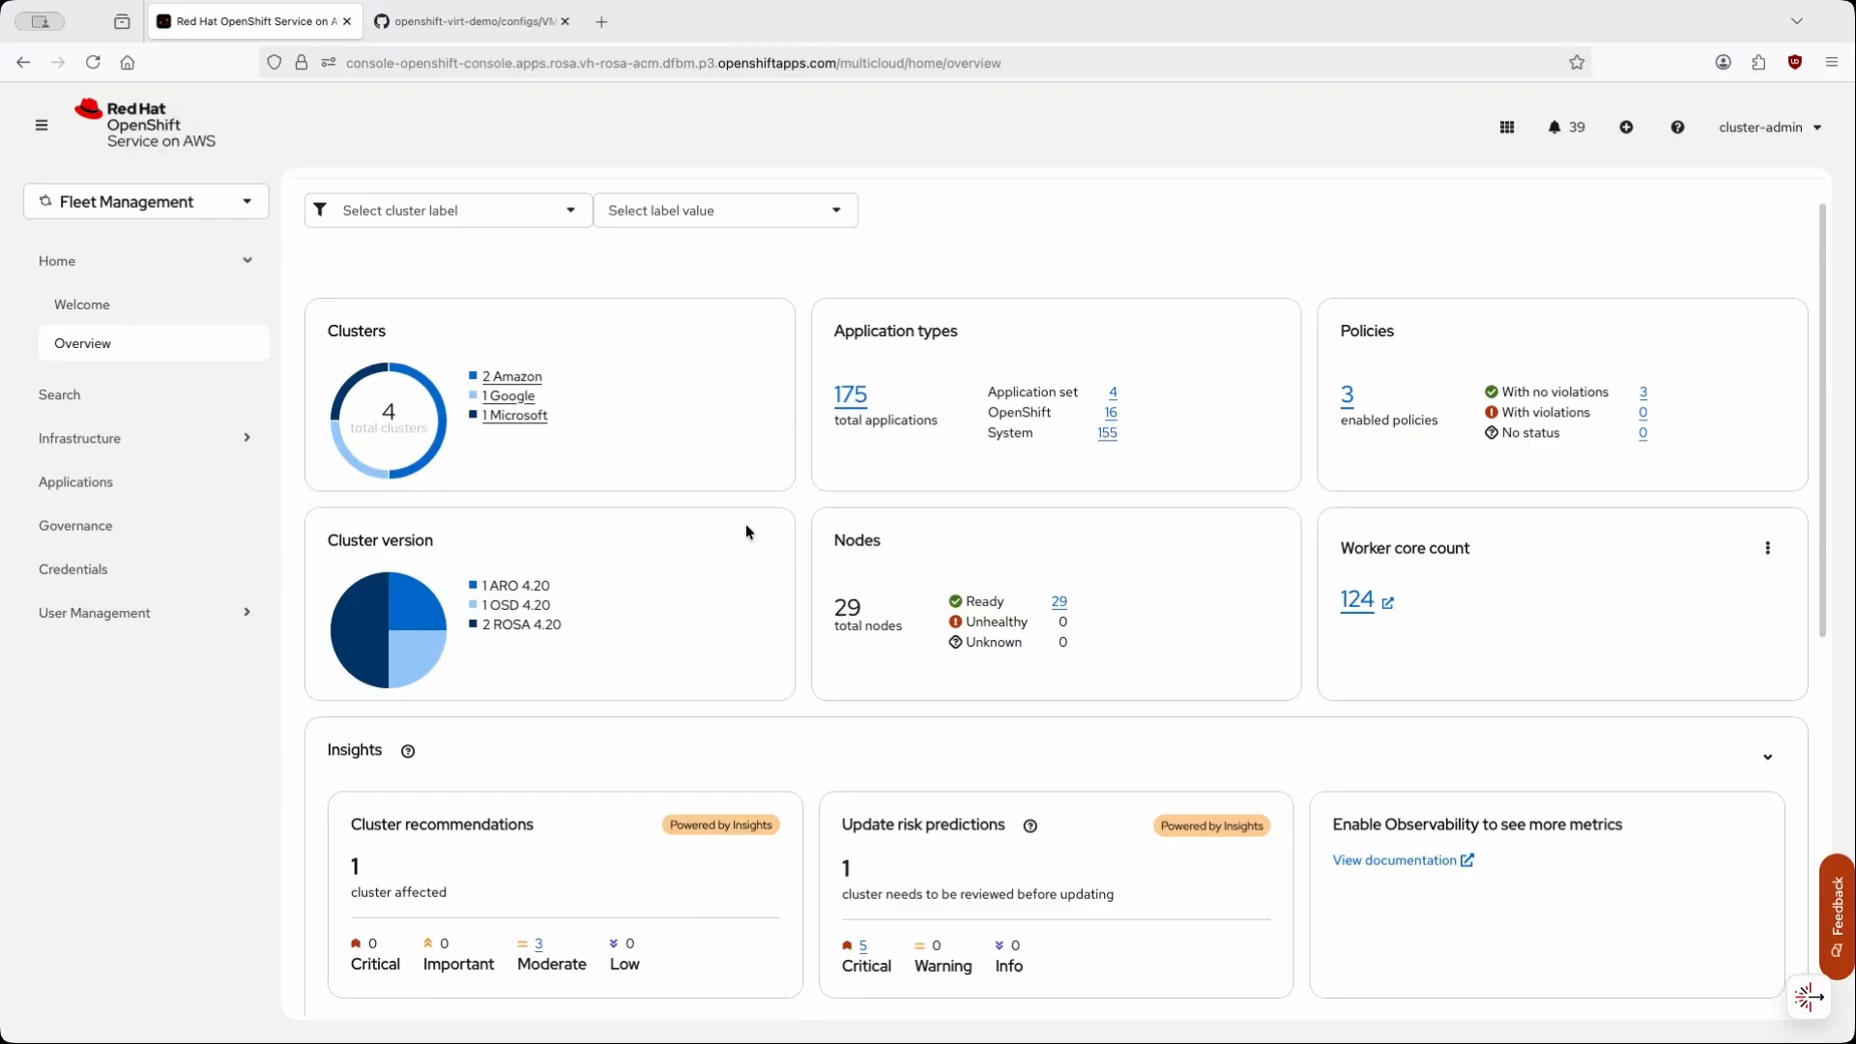
{"action": "scroll", "coordinate": [728, 530], "scroll_direction": "down", "scroll_amount": 1}
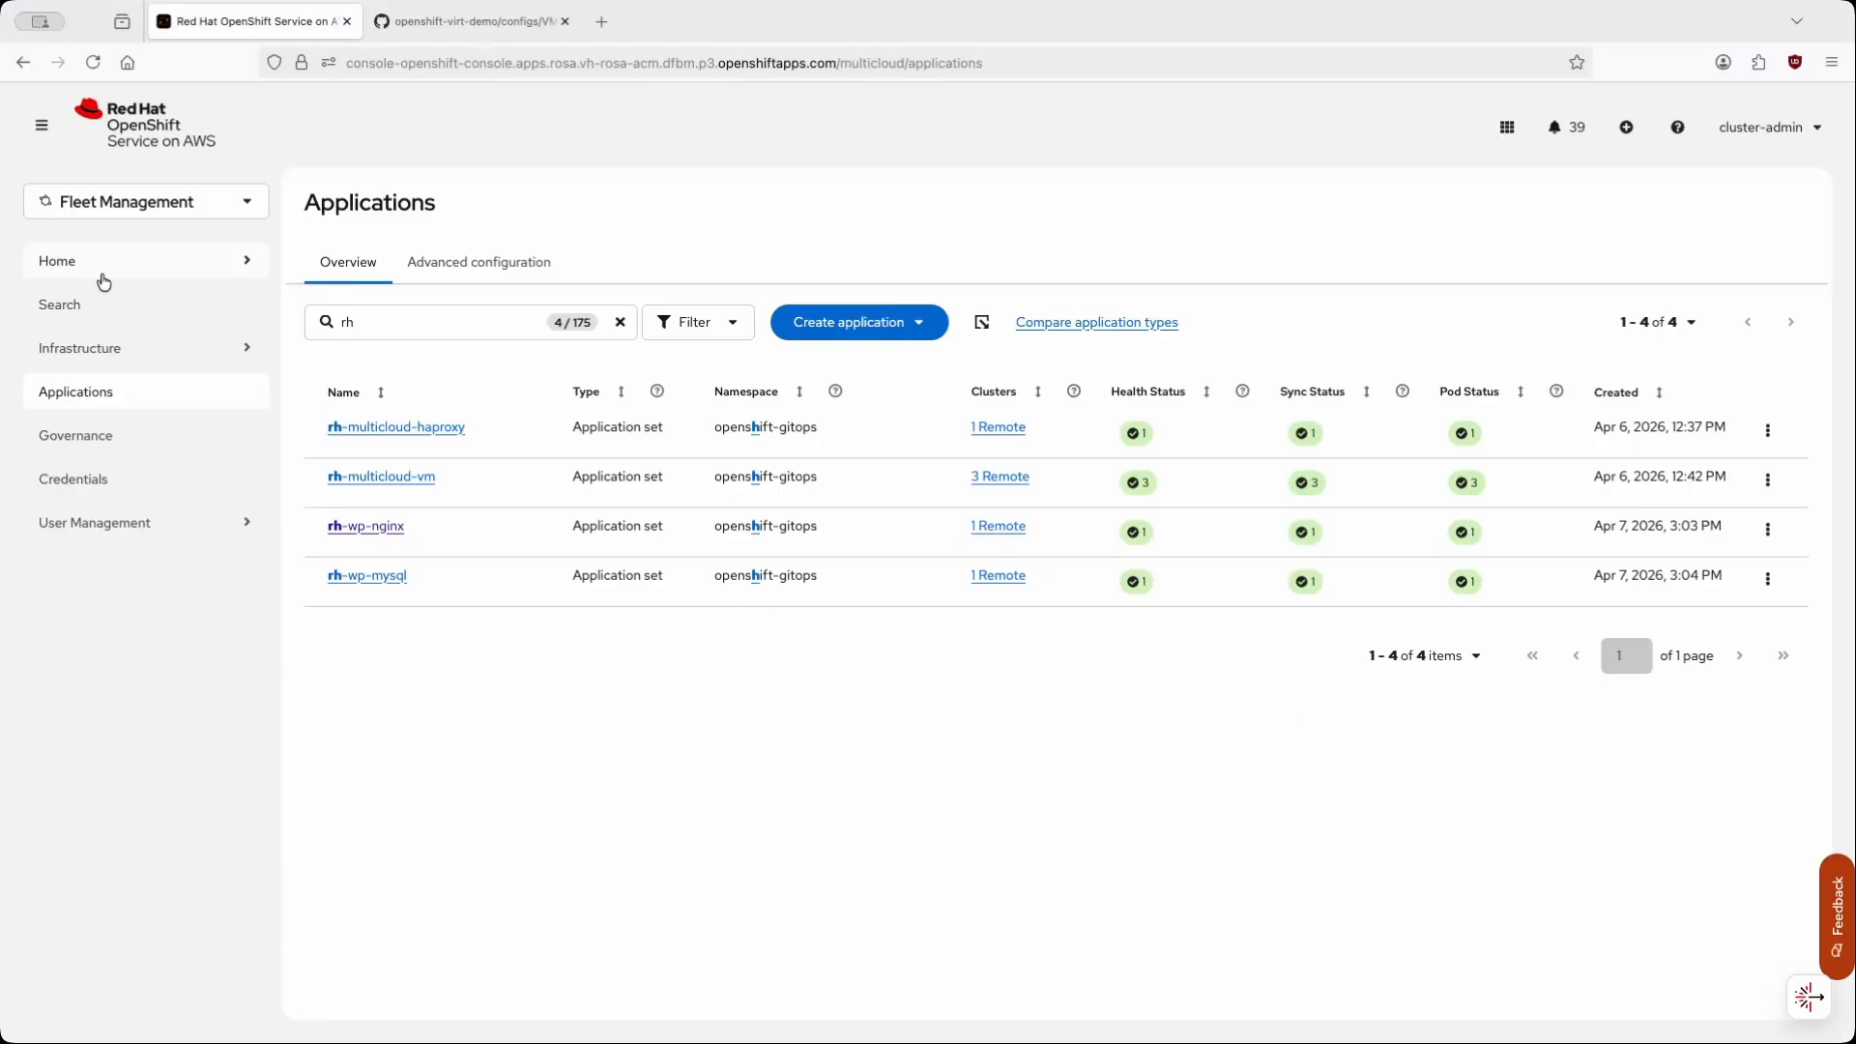
- Reopen the fleet Overview from Applications and examine its summary cards, Insights and Cluster health sections
{"action": "left_click", "coordinate": [107, 264]}
{"action": "left_click", "coordinate": [159, 344]}
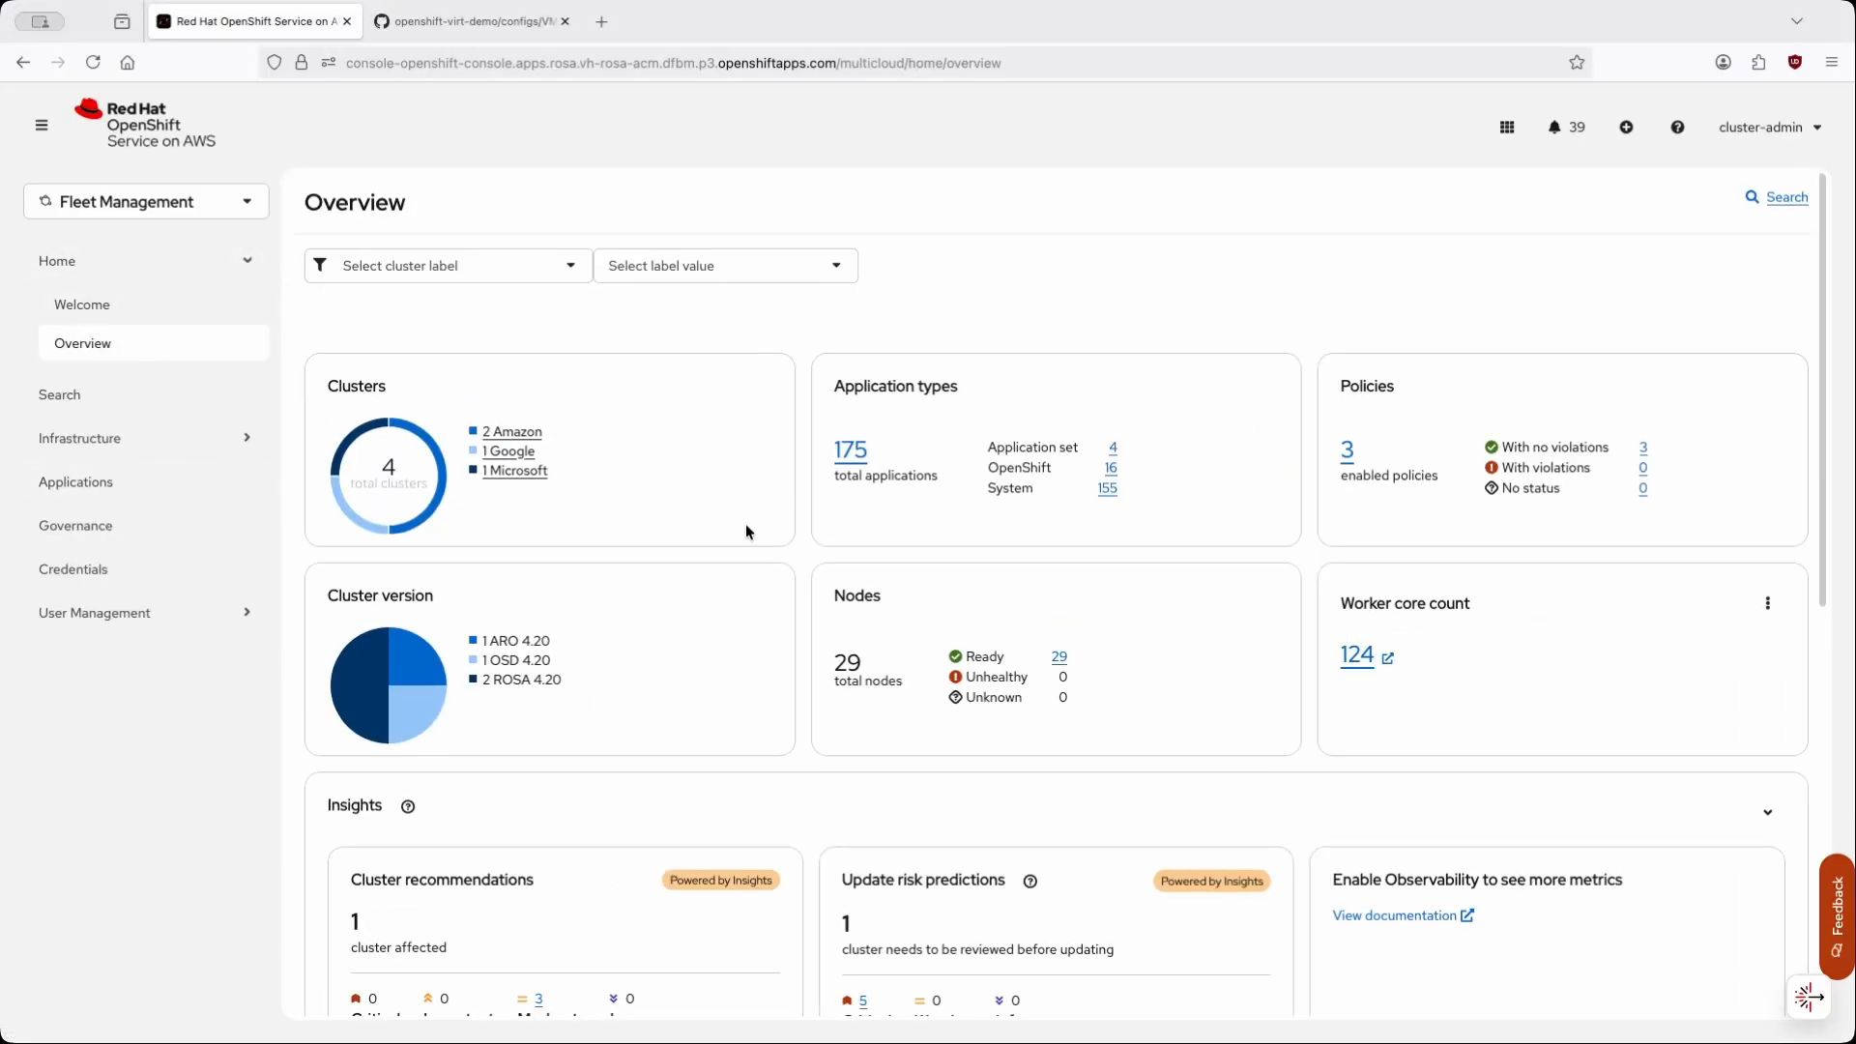
{"action": "scroll", "coordinate": [745, 527], "scroll_direction": "down", "scroll_amount": 1}
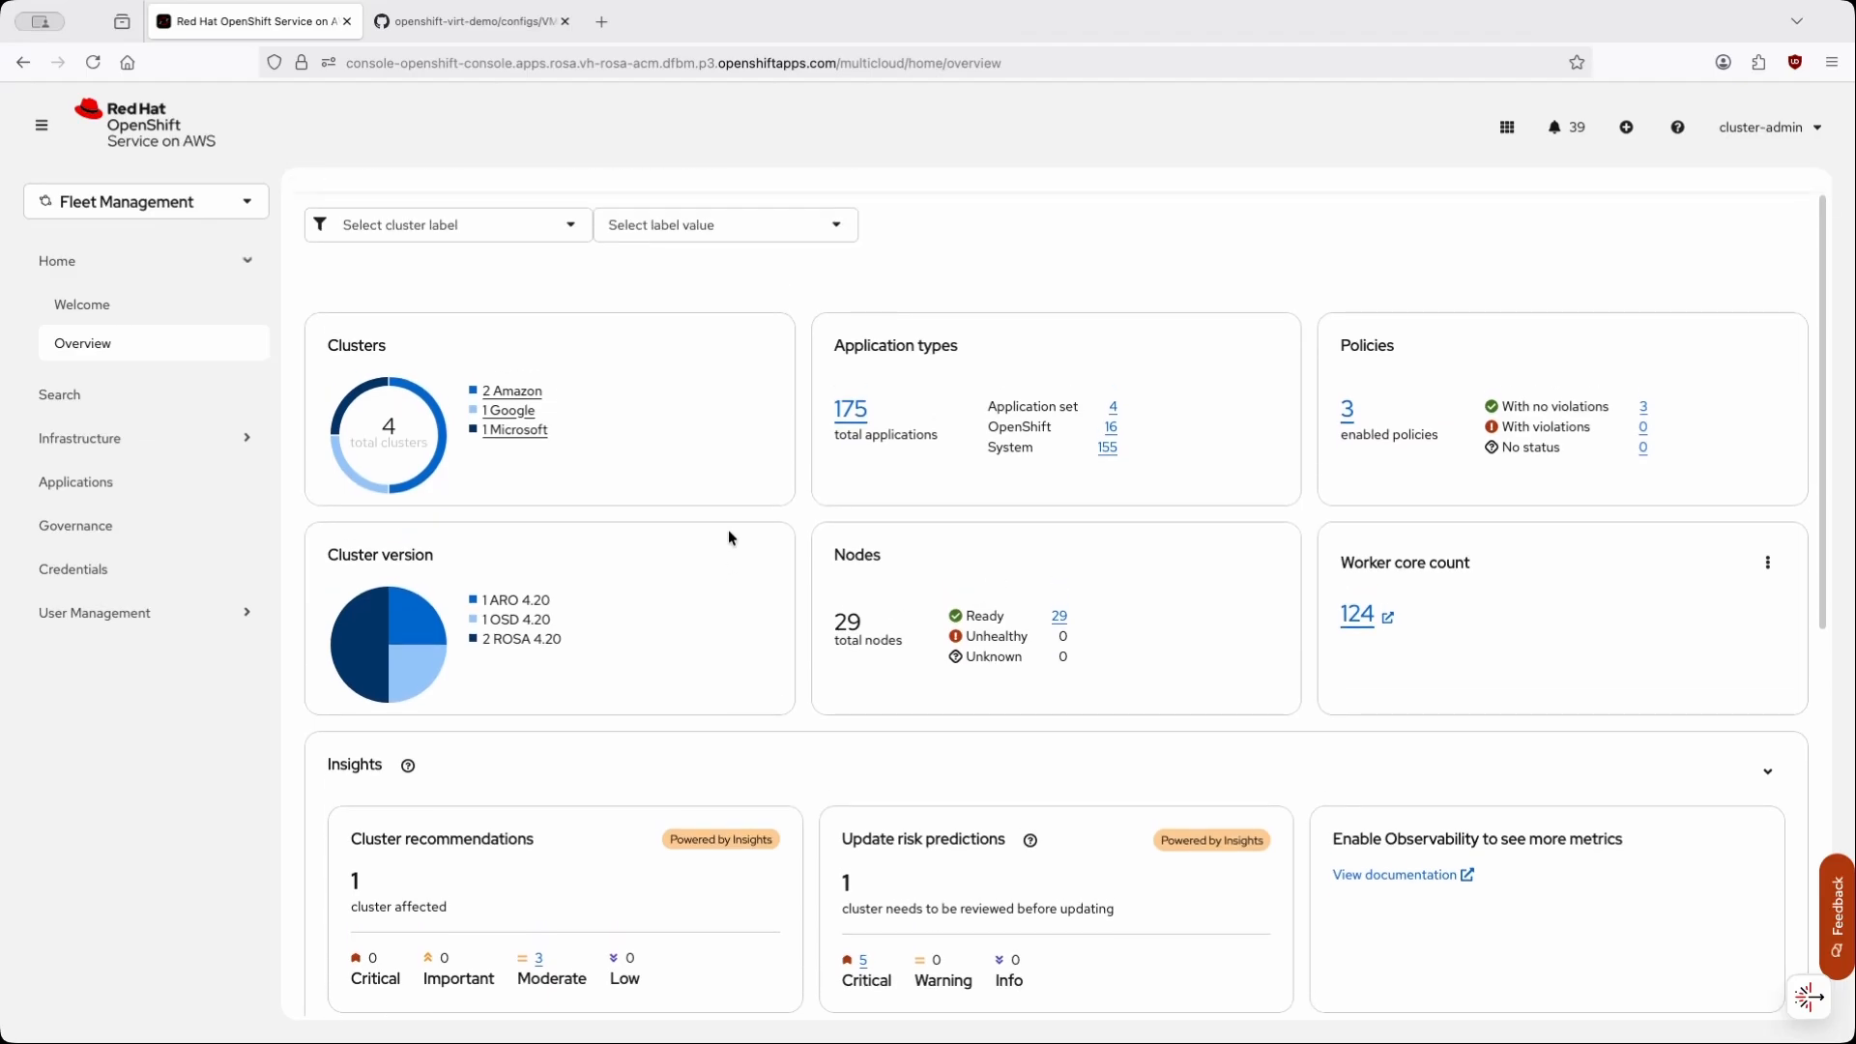
{"action": "scroll", "coordinate": [694, 544], "scroll_direction": "up", "scroll_amount": 1}
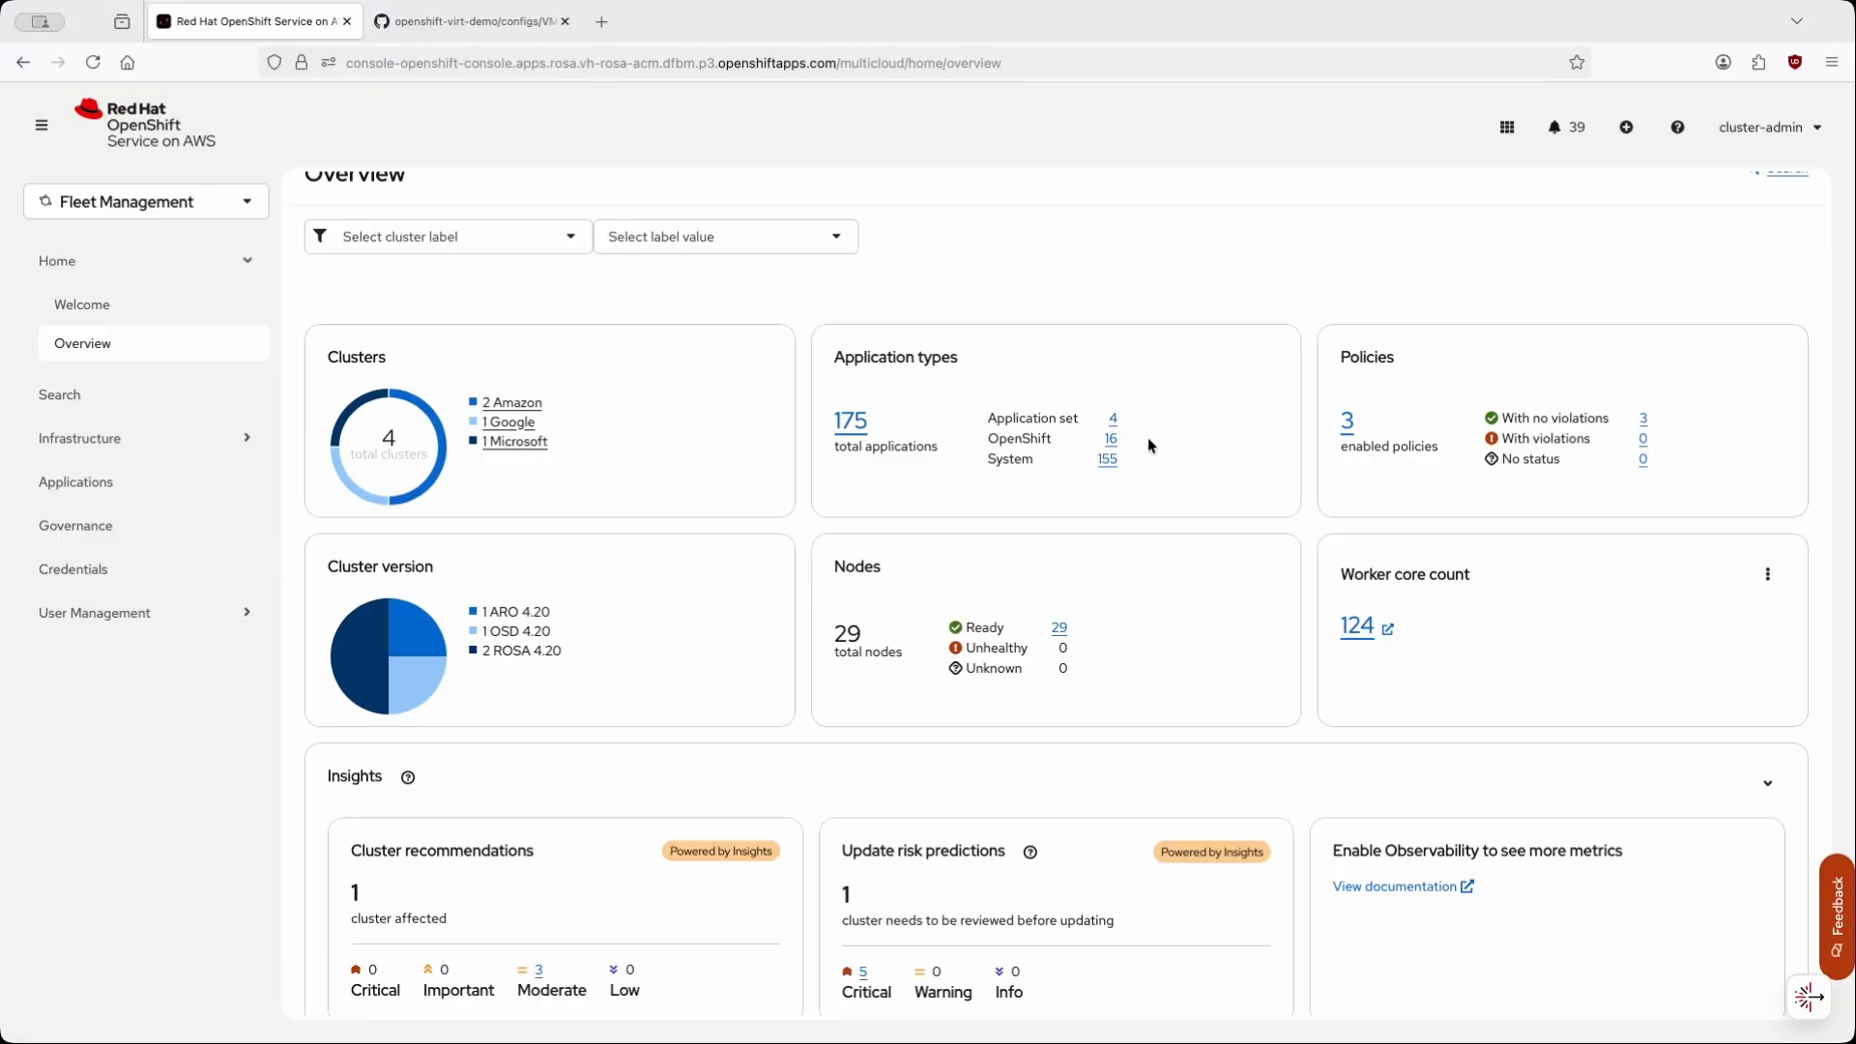
{"action": "scroll", "coordinate": [1095, 447], "scroll_direction": "down", "scroll_amount": 2}
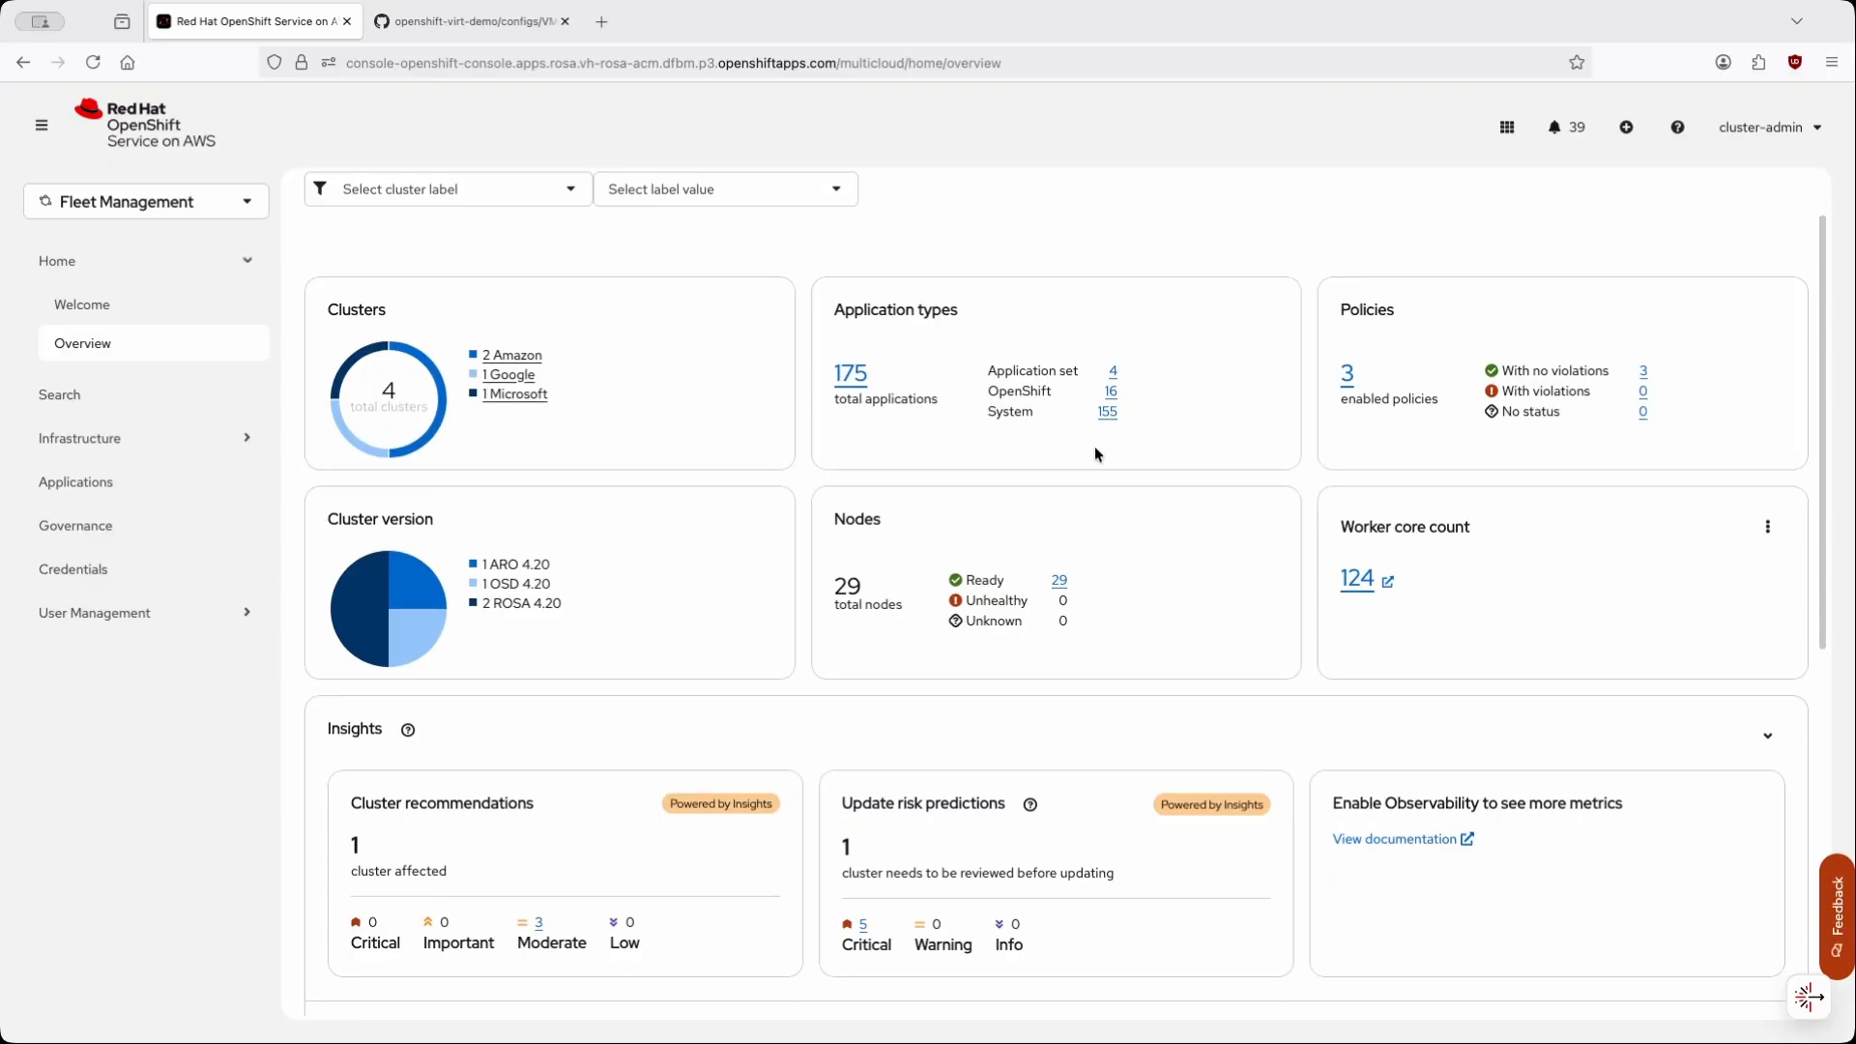
{"action": "scroll", "coordinate": [1015, 511], "scroll_direction": "down", "scroll_amount": 5}
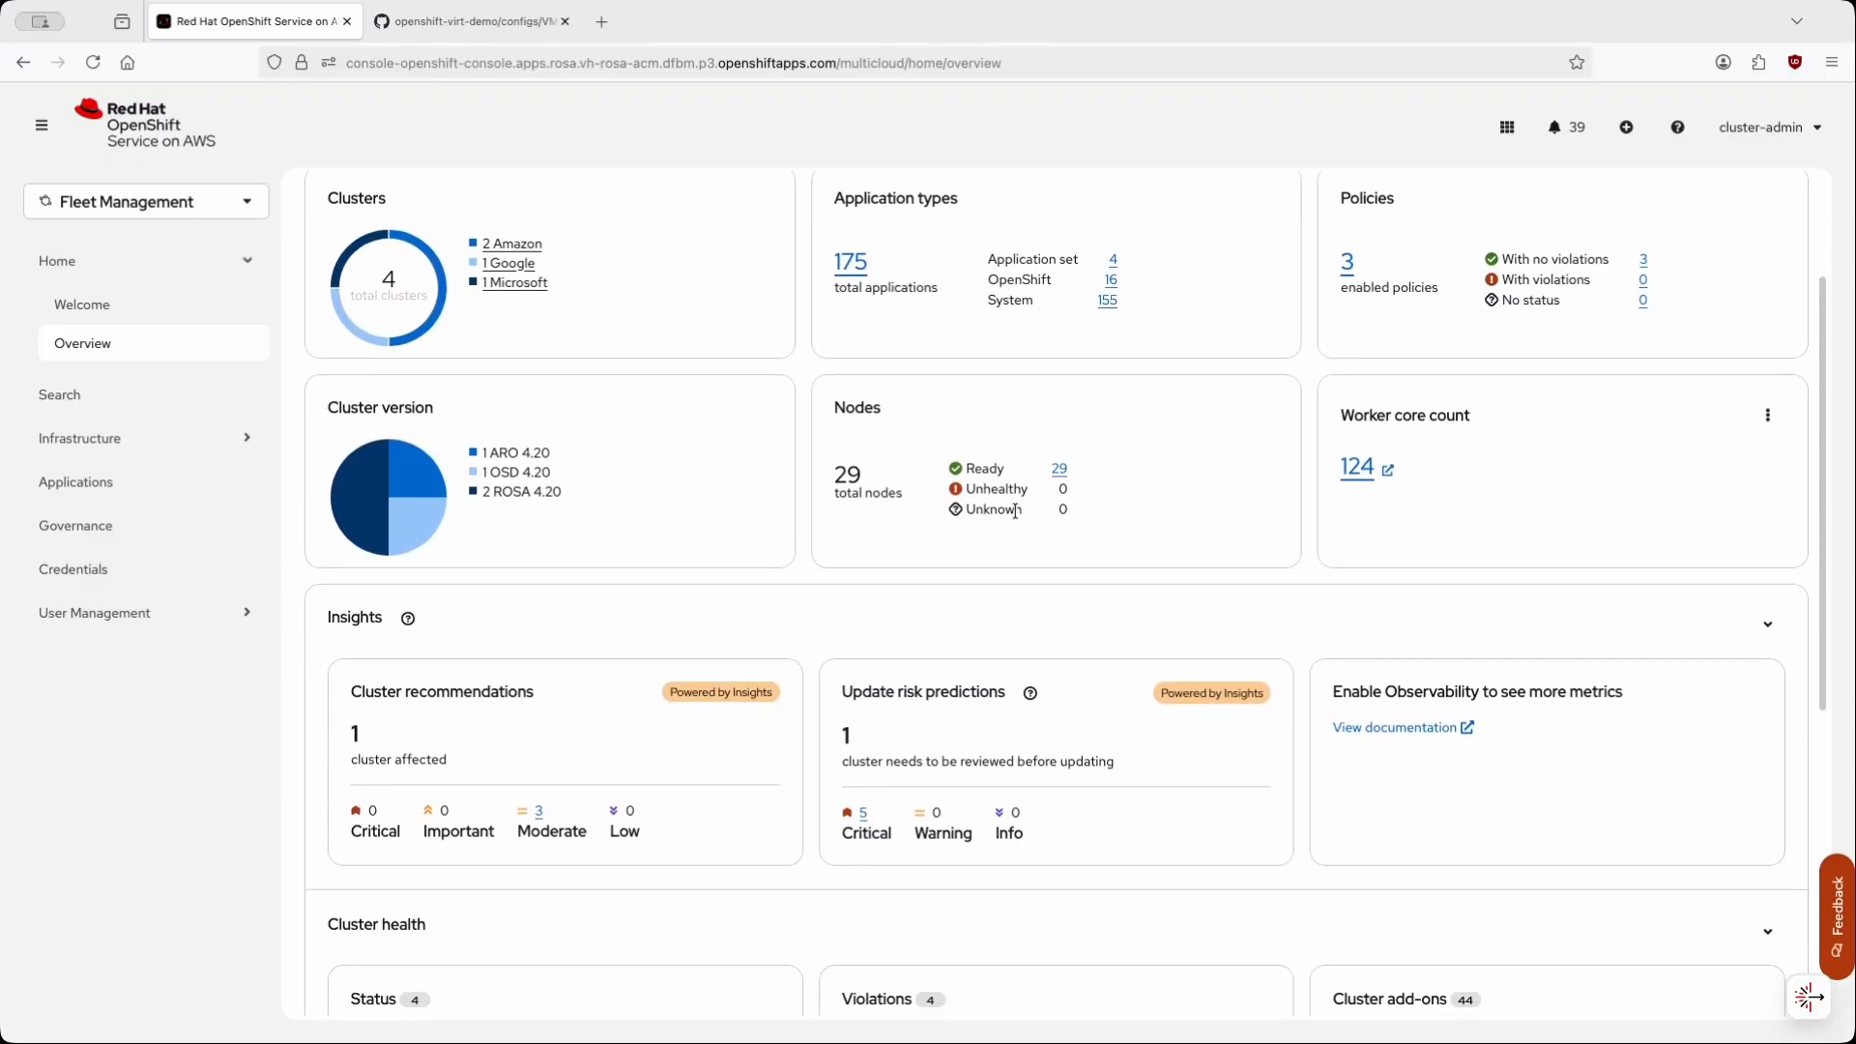
{"action": "scroll", "coordinate": [1014, 517], "scroll_direction": "down", "scroll_amount": 7}
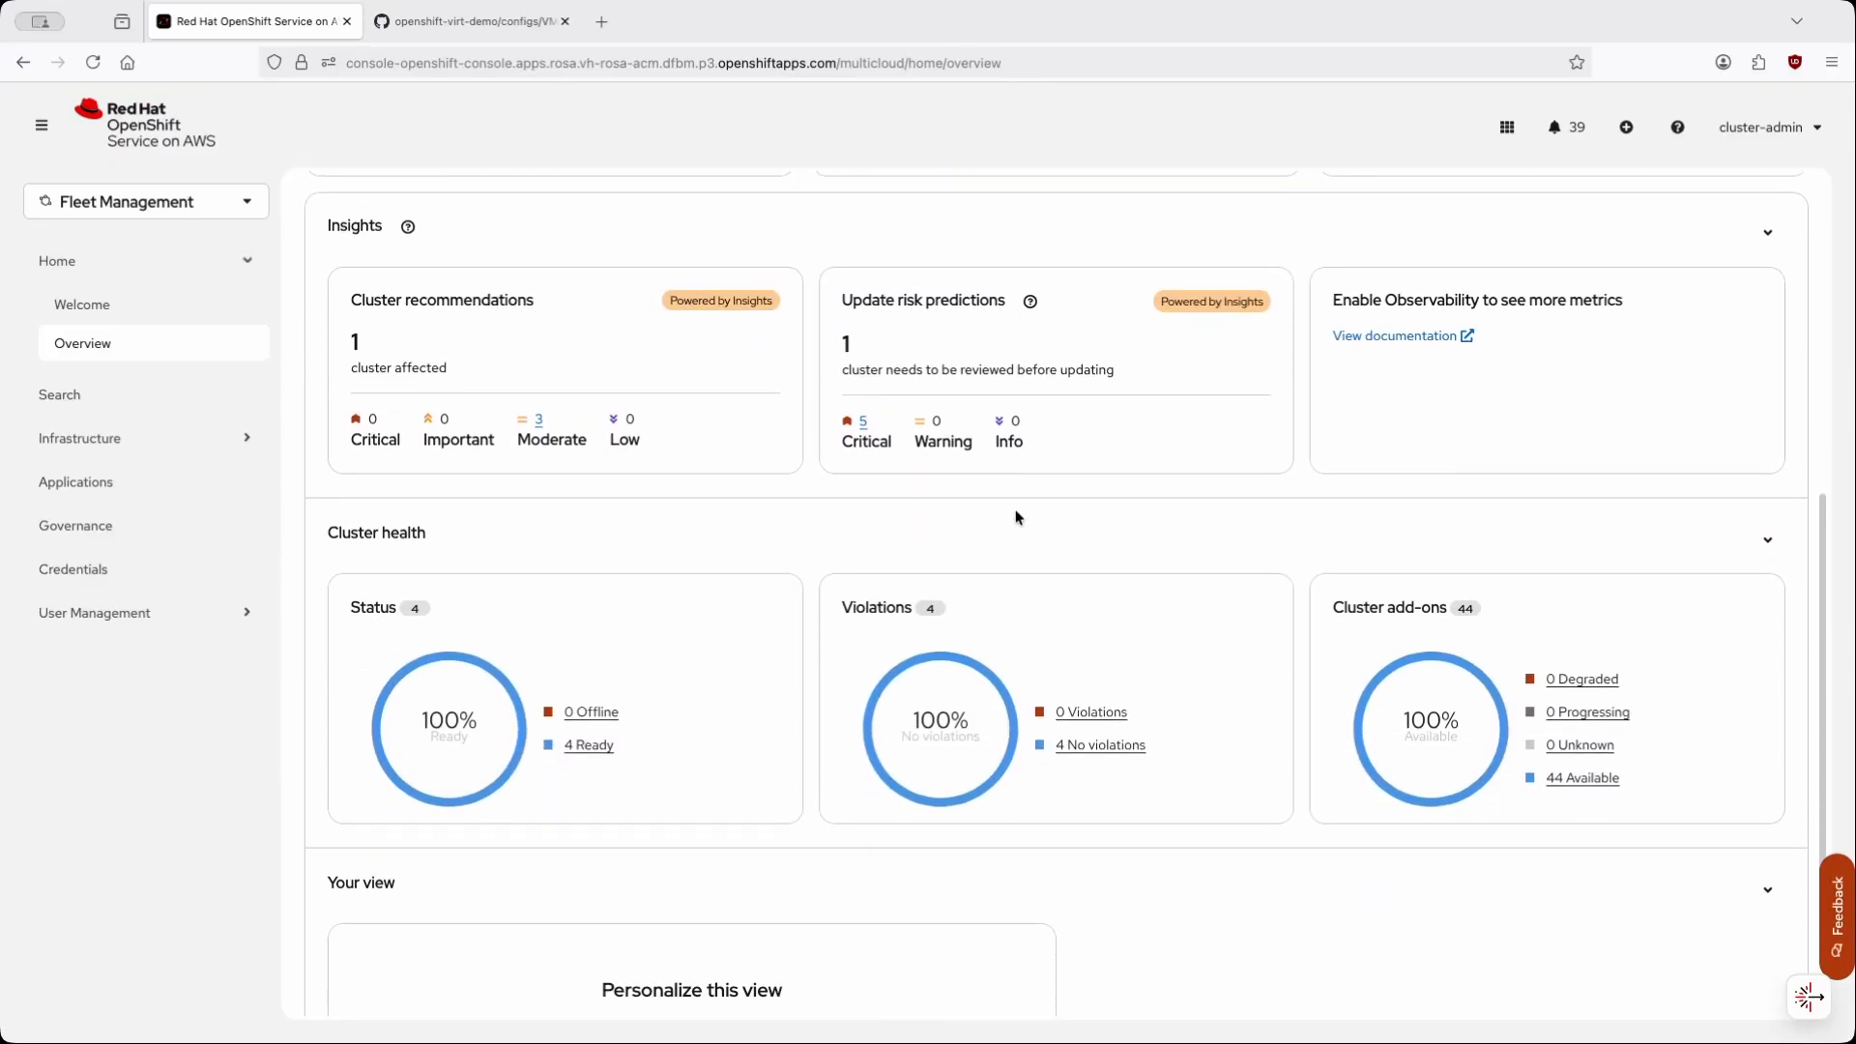
{"action": "scroll", "coordinate": [1015, 517], "scroll_direction": "up", "scroll_amount": 11}
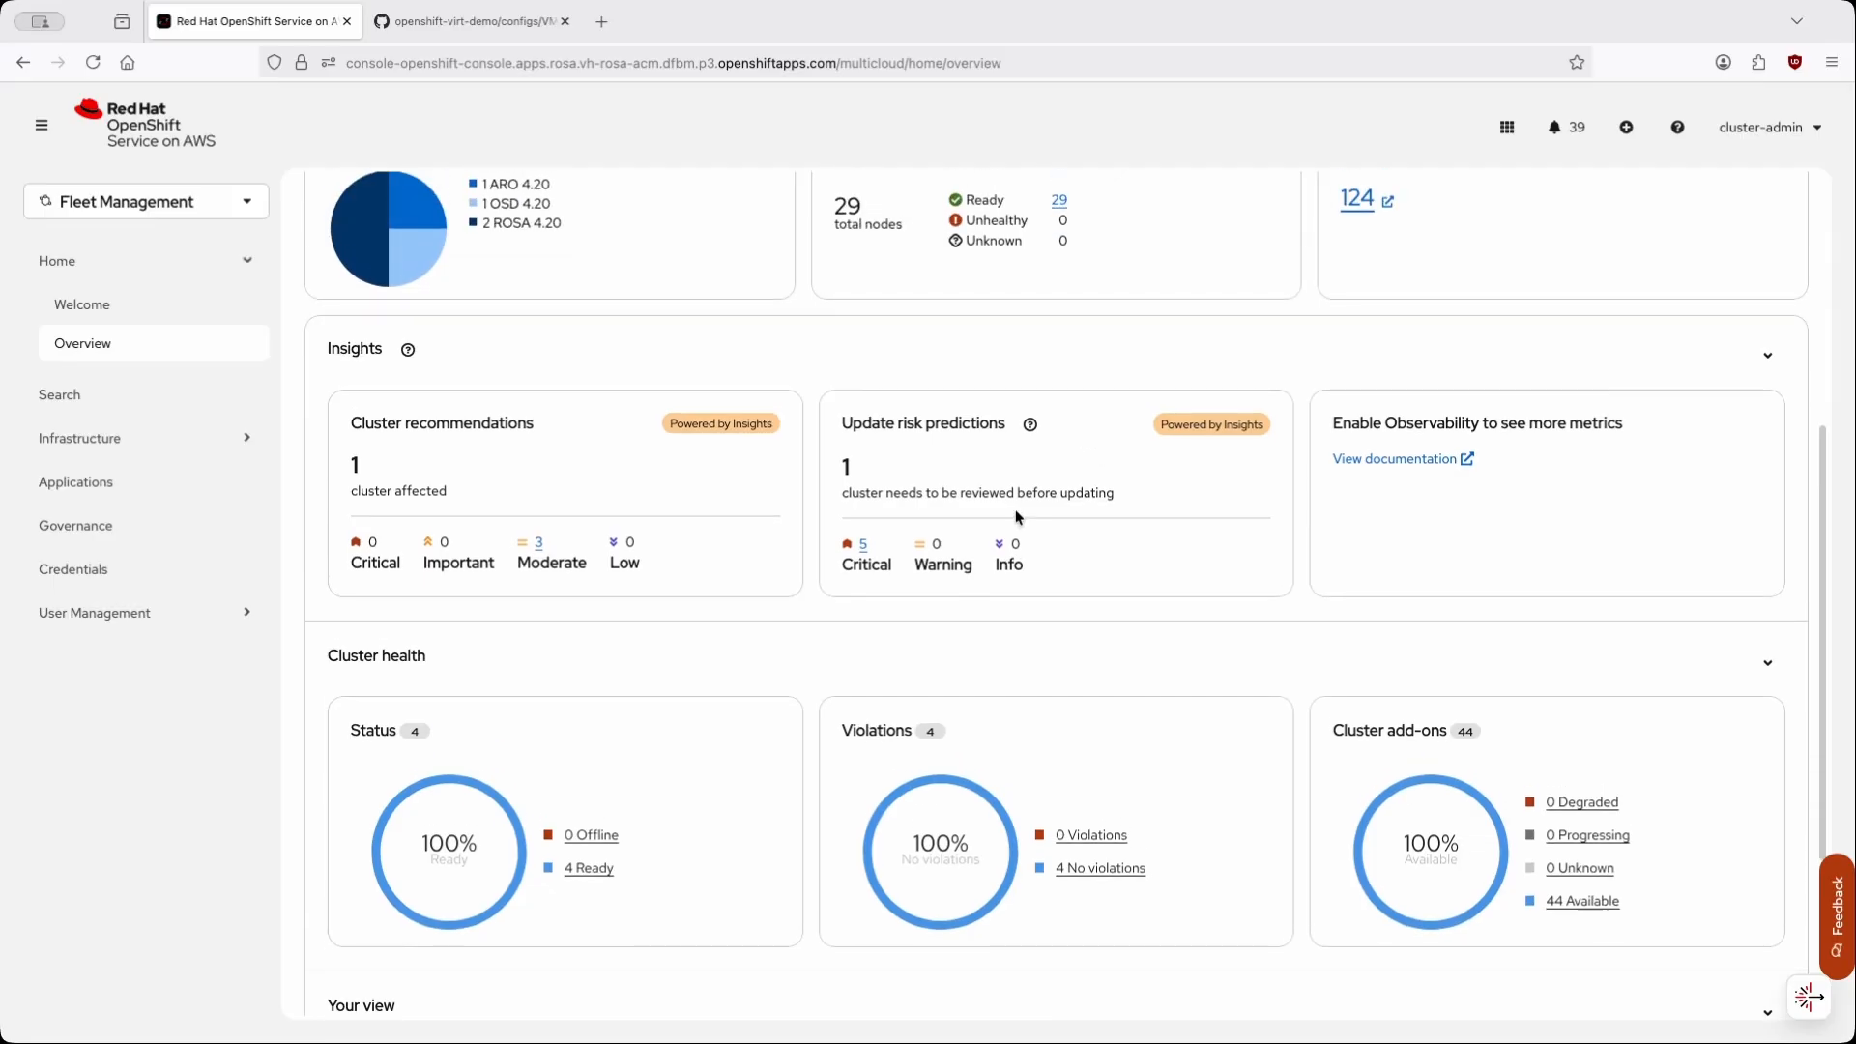
{"action": "scroll", "coordinate": [1015, 512], "scroll_direction": "up", "scroll_amount": 4}
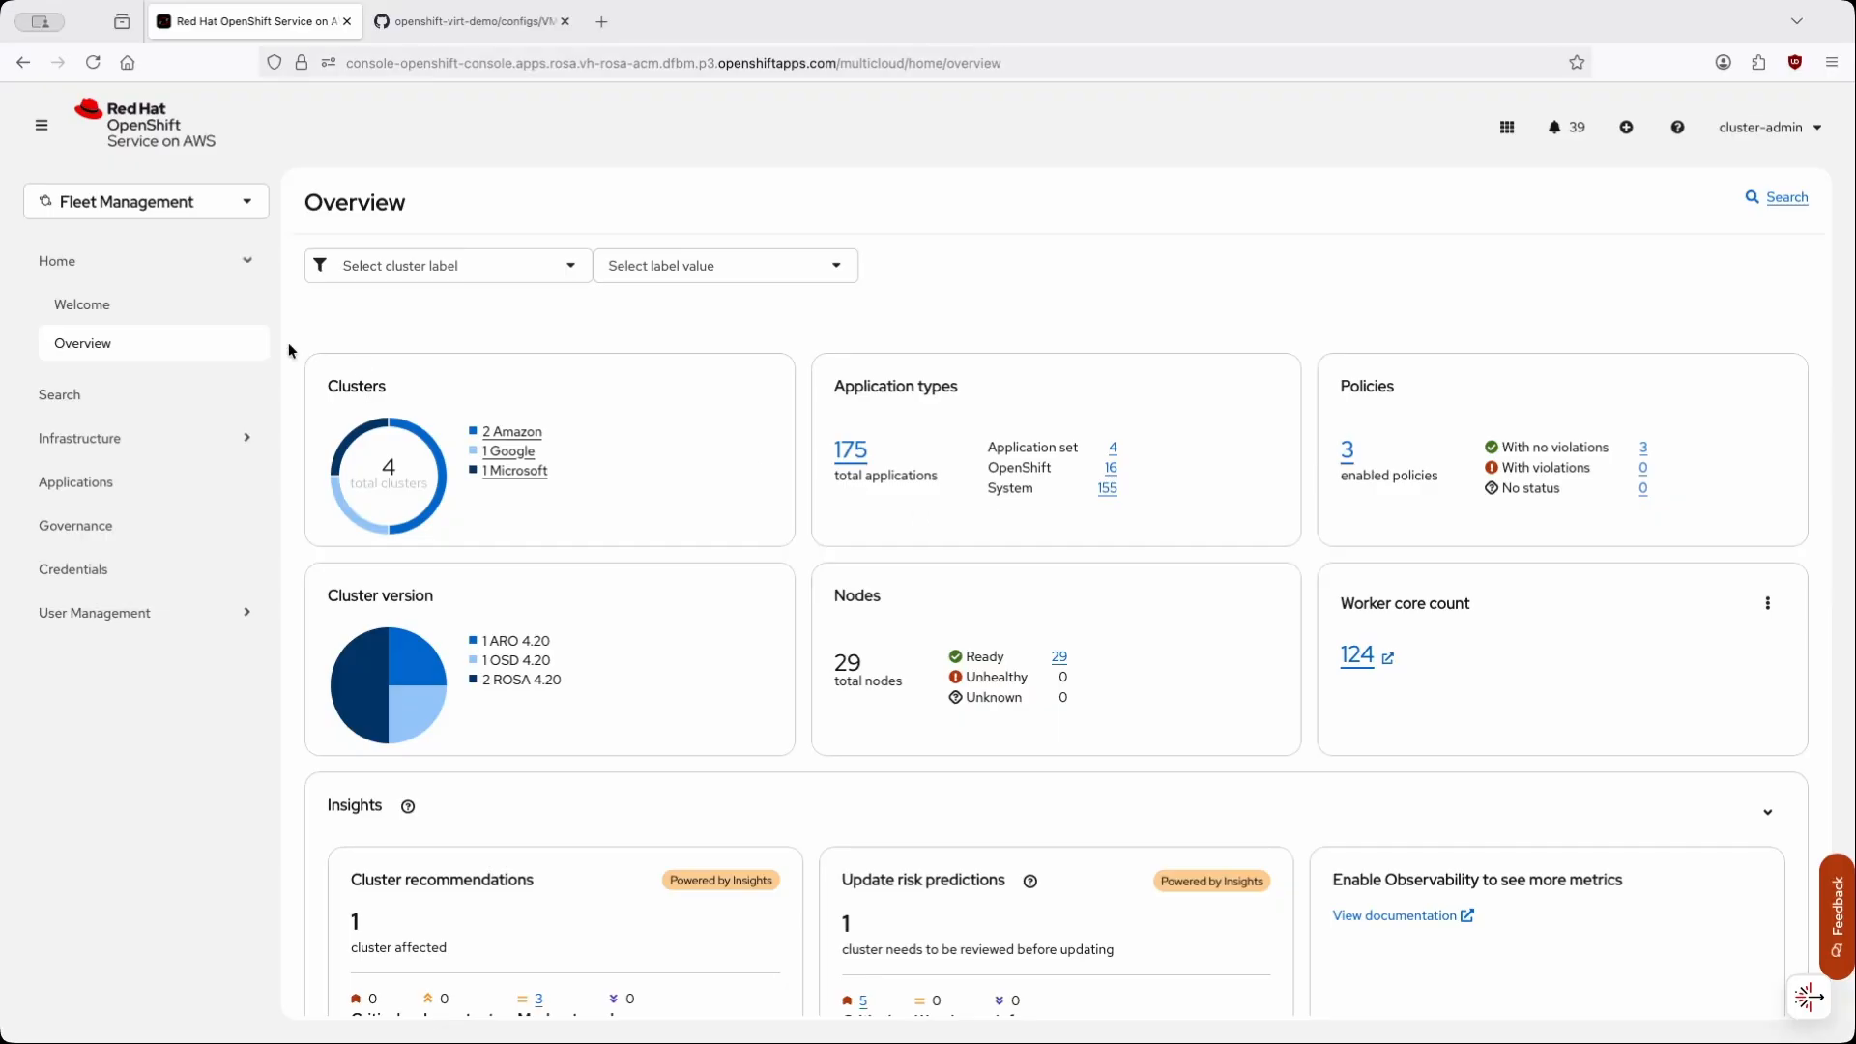
- Open the infrastructure cluster list and review each managed cluster's provider, distribution version, labels, nodes and add-ons
{"action": "left_click", "coordinate": [165, 440]}
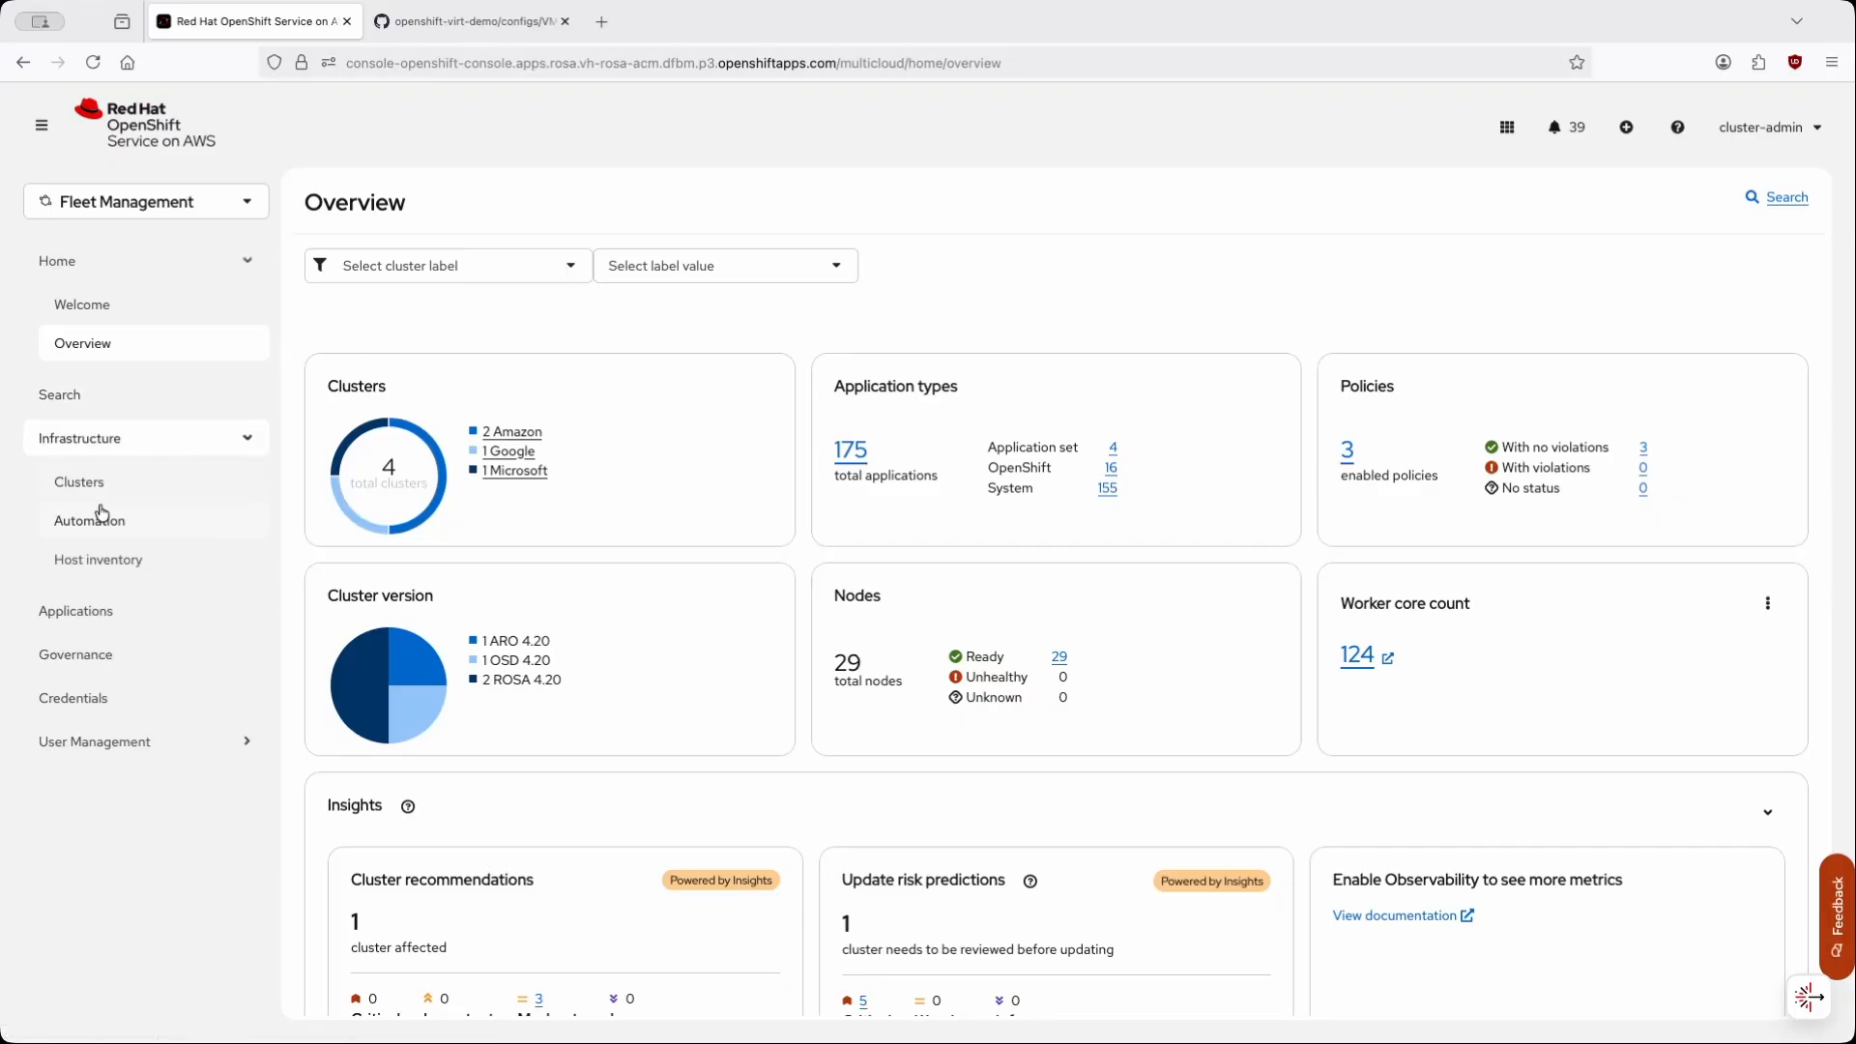
{"action": "left_click", "coordinate": [109, 493]}
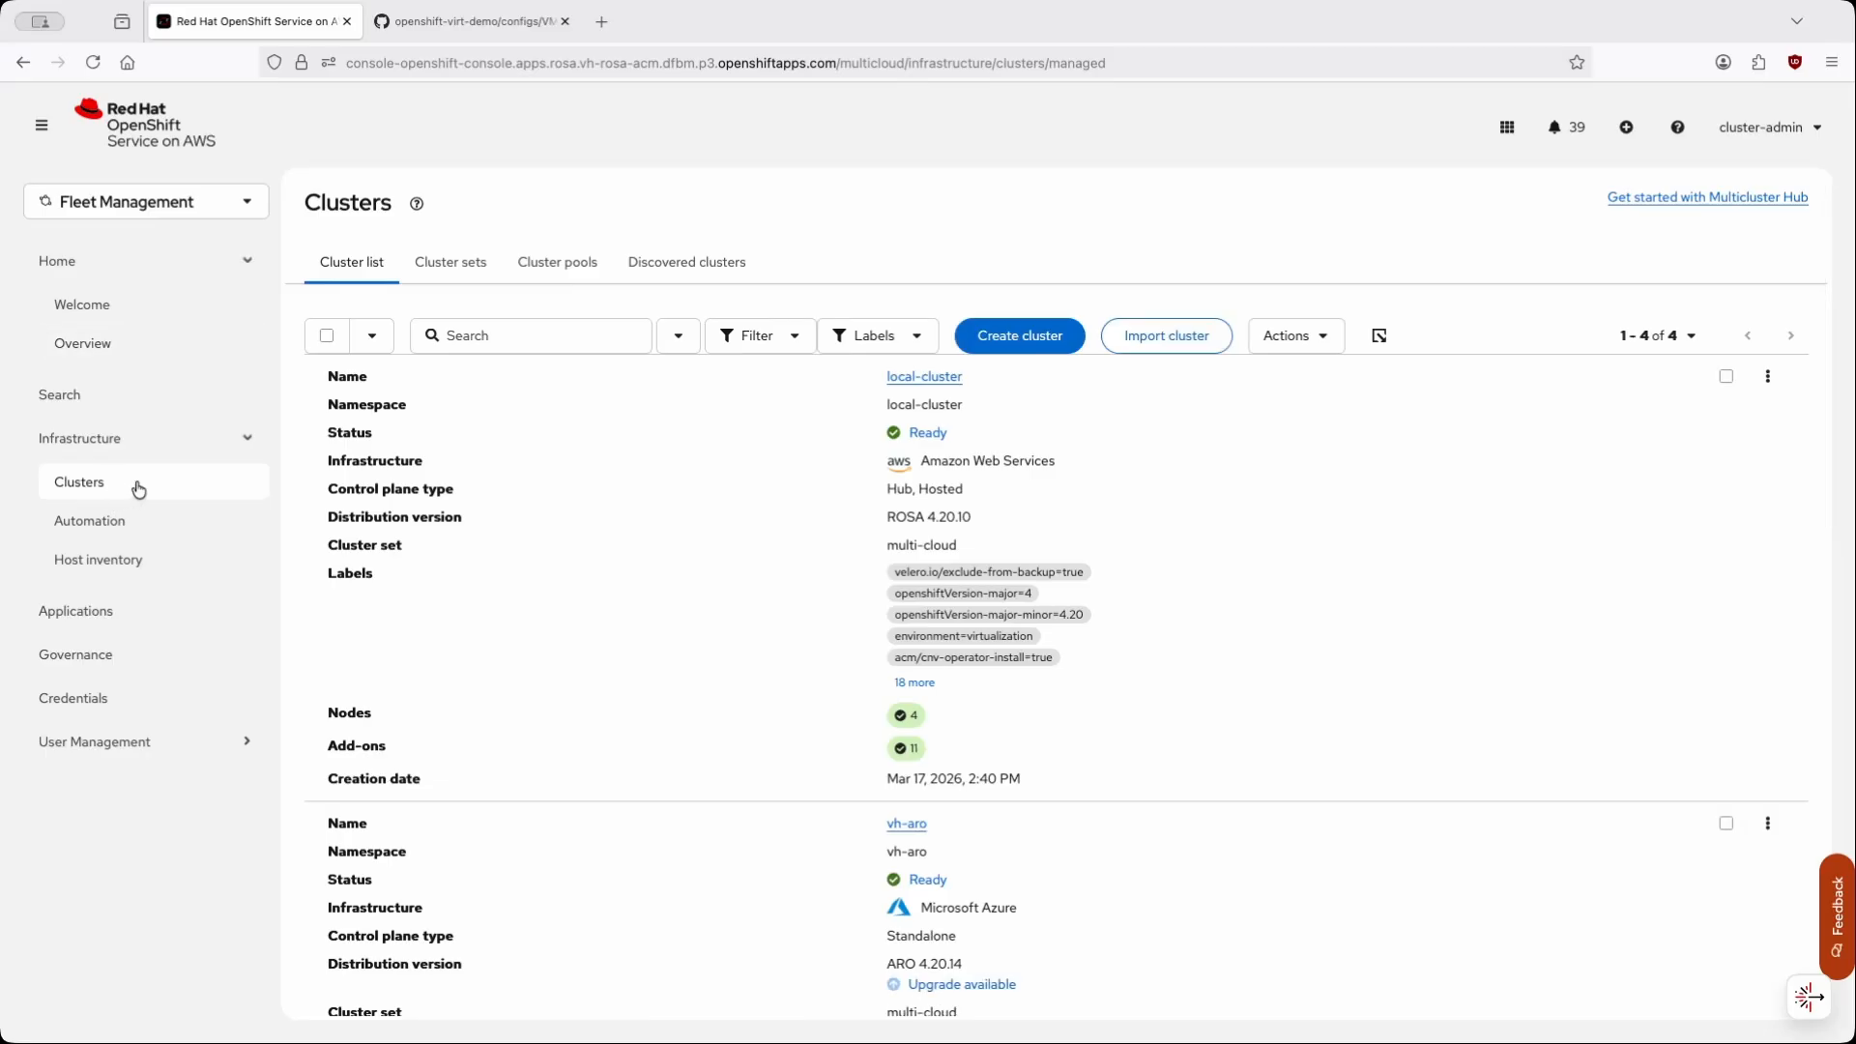
{"action": "scroll", "coordinate": [697, 432], "scroll_direction": "down", "scroll_amount": 5}
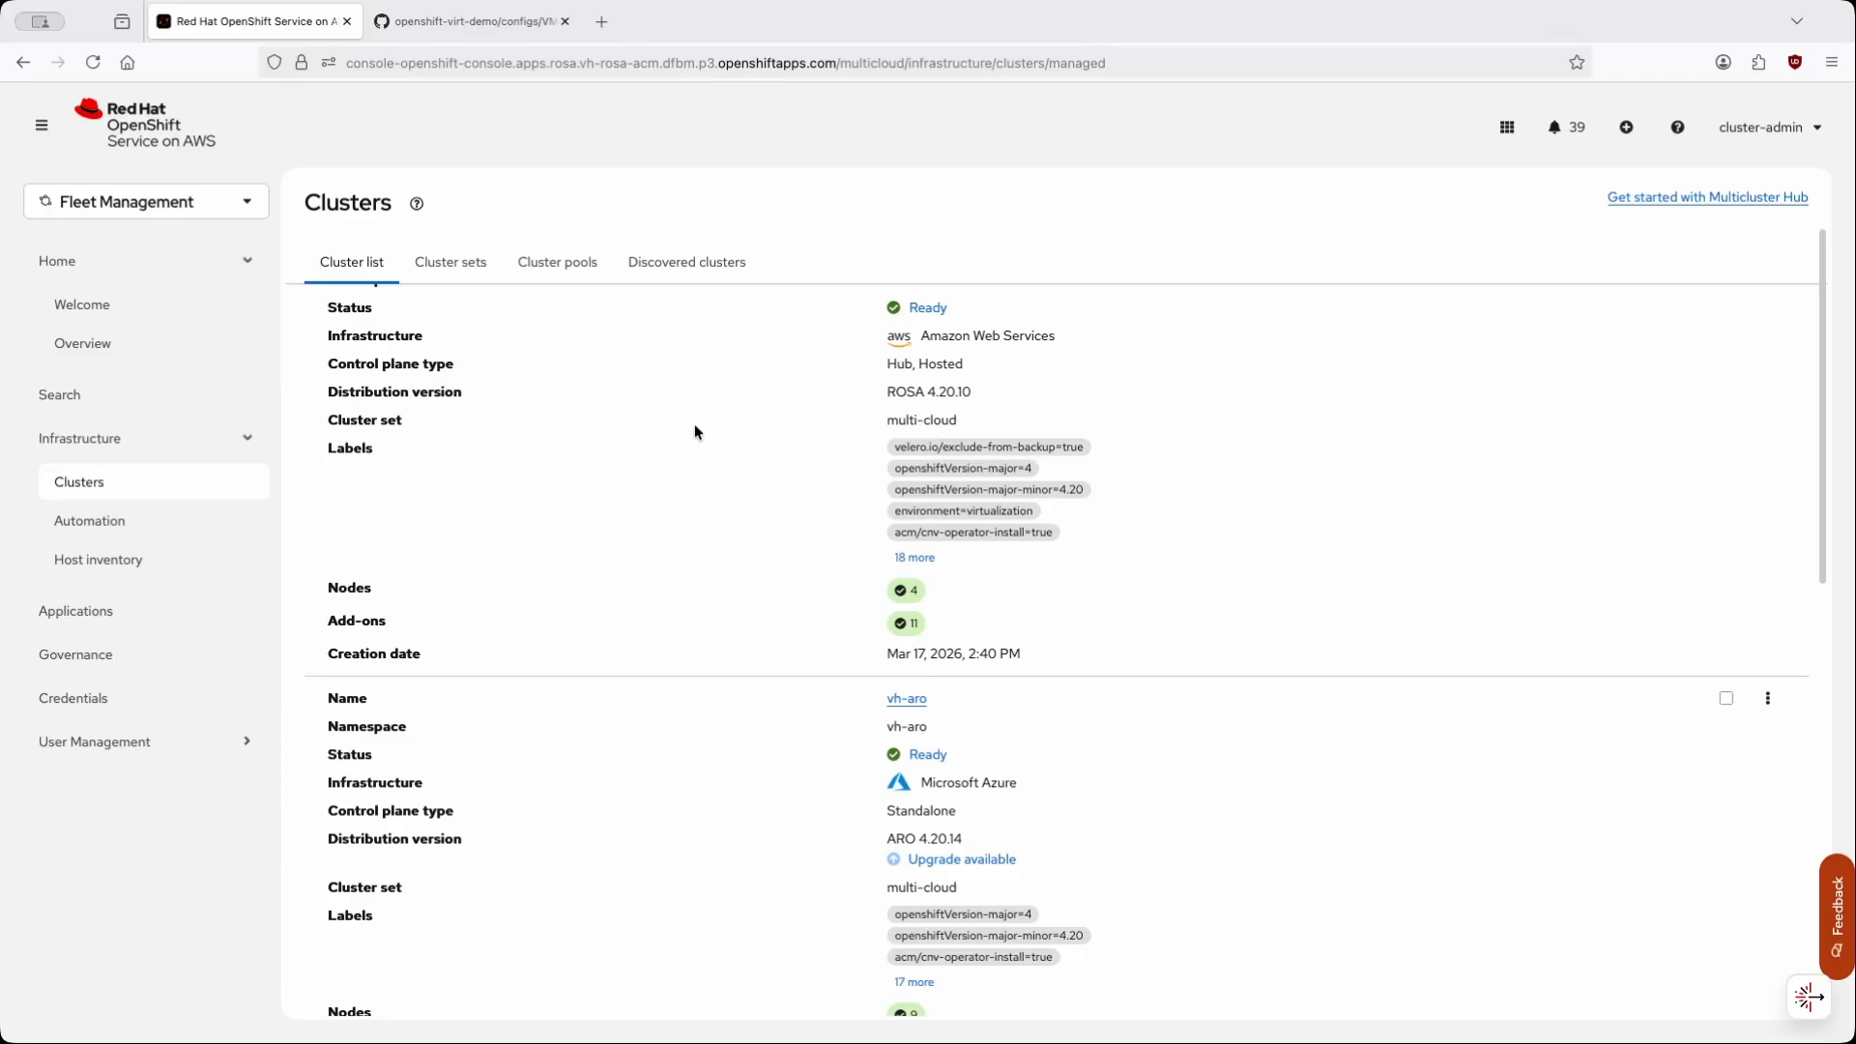
{"action": "scroll", "coordinate": [700, 432], "scroll_direction": "down", "scroll_amount": 7}
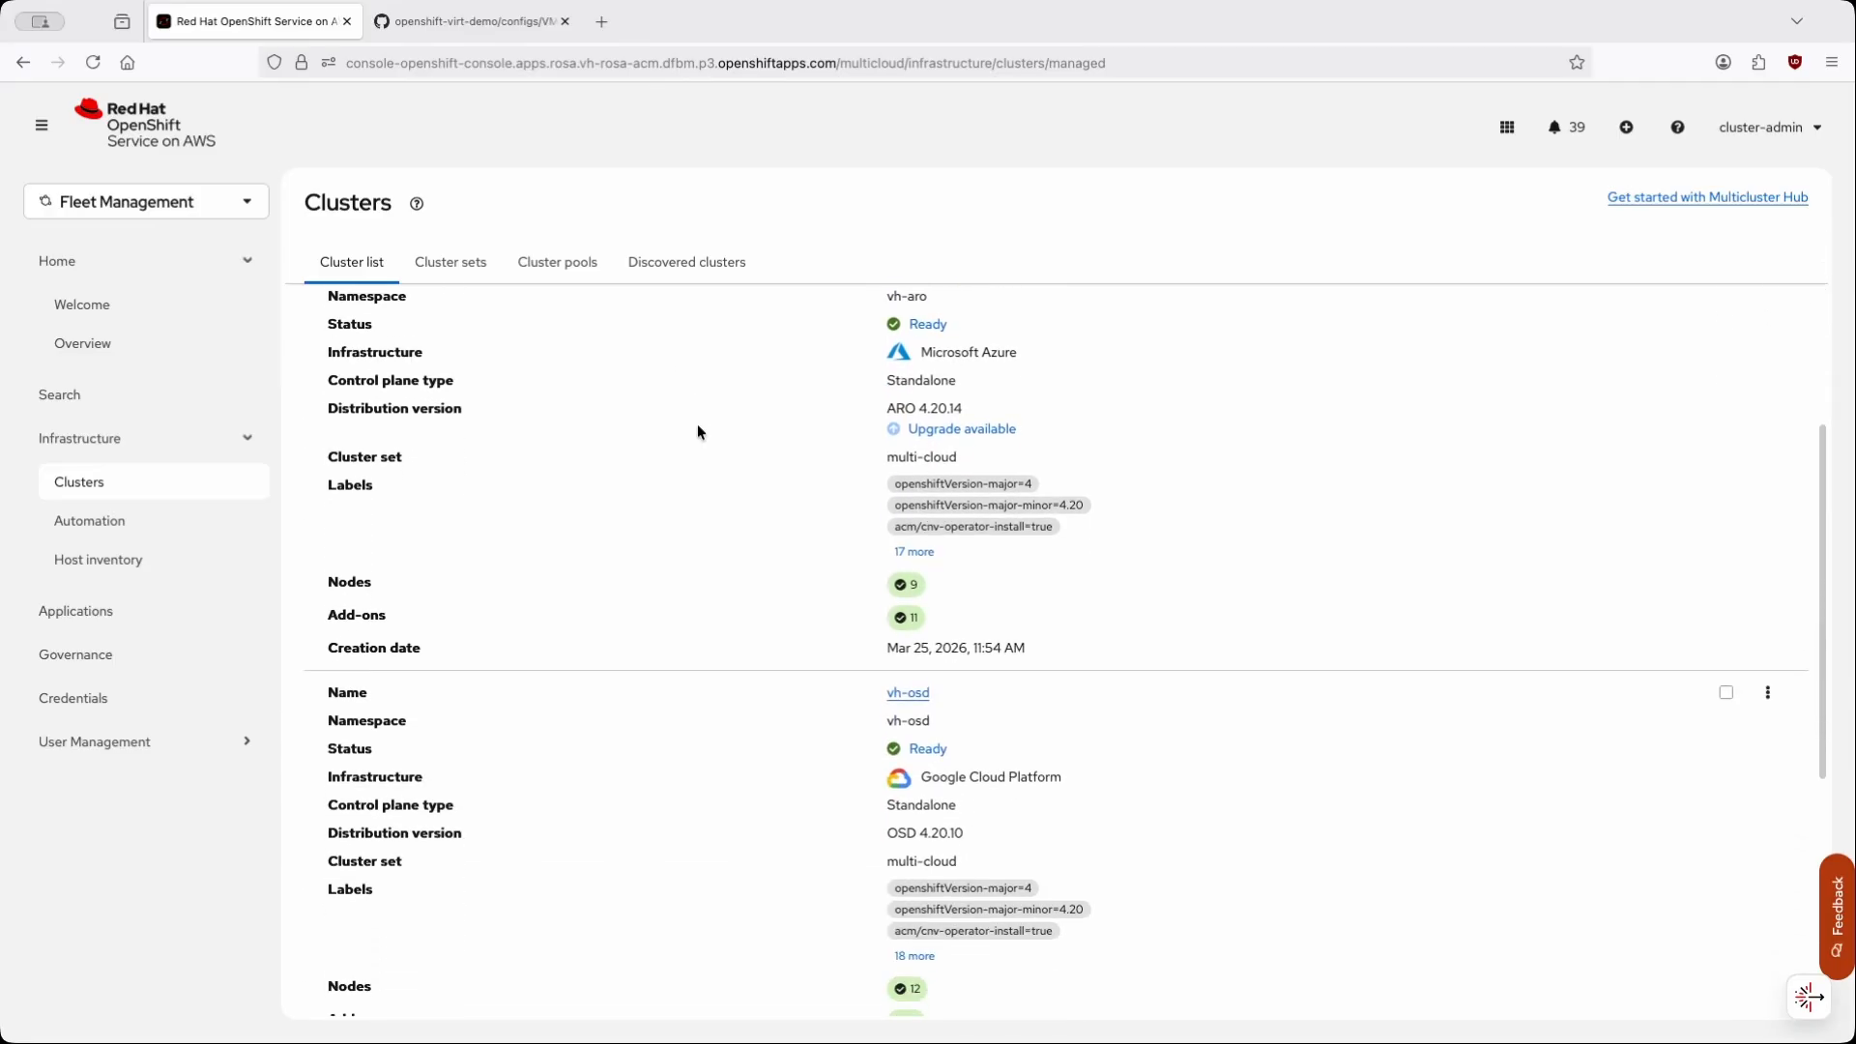
{"action": "scroll", "coordinate": [698, 432], "scroll_direction": "up", "scroll_amount": 10}
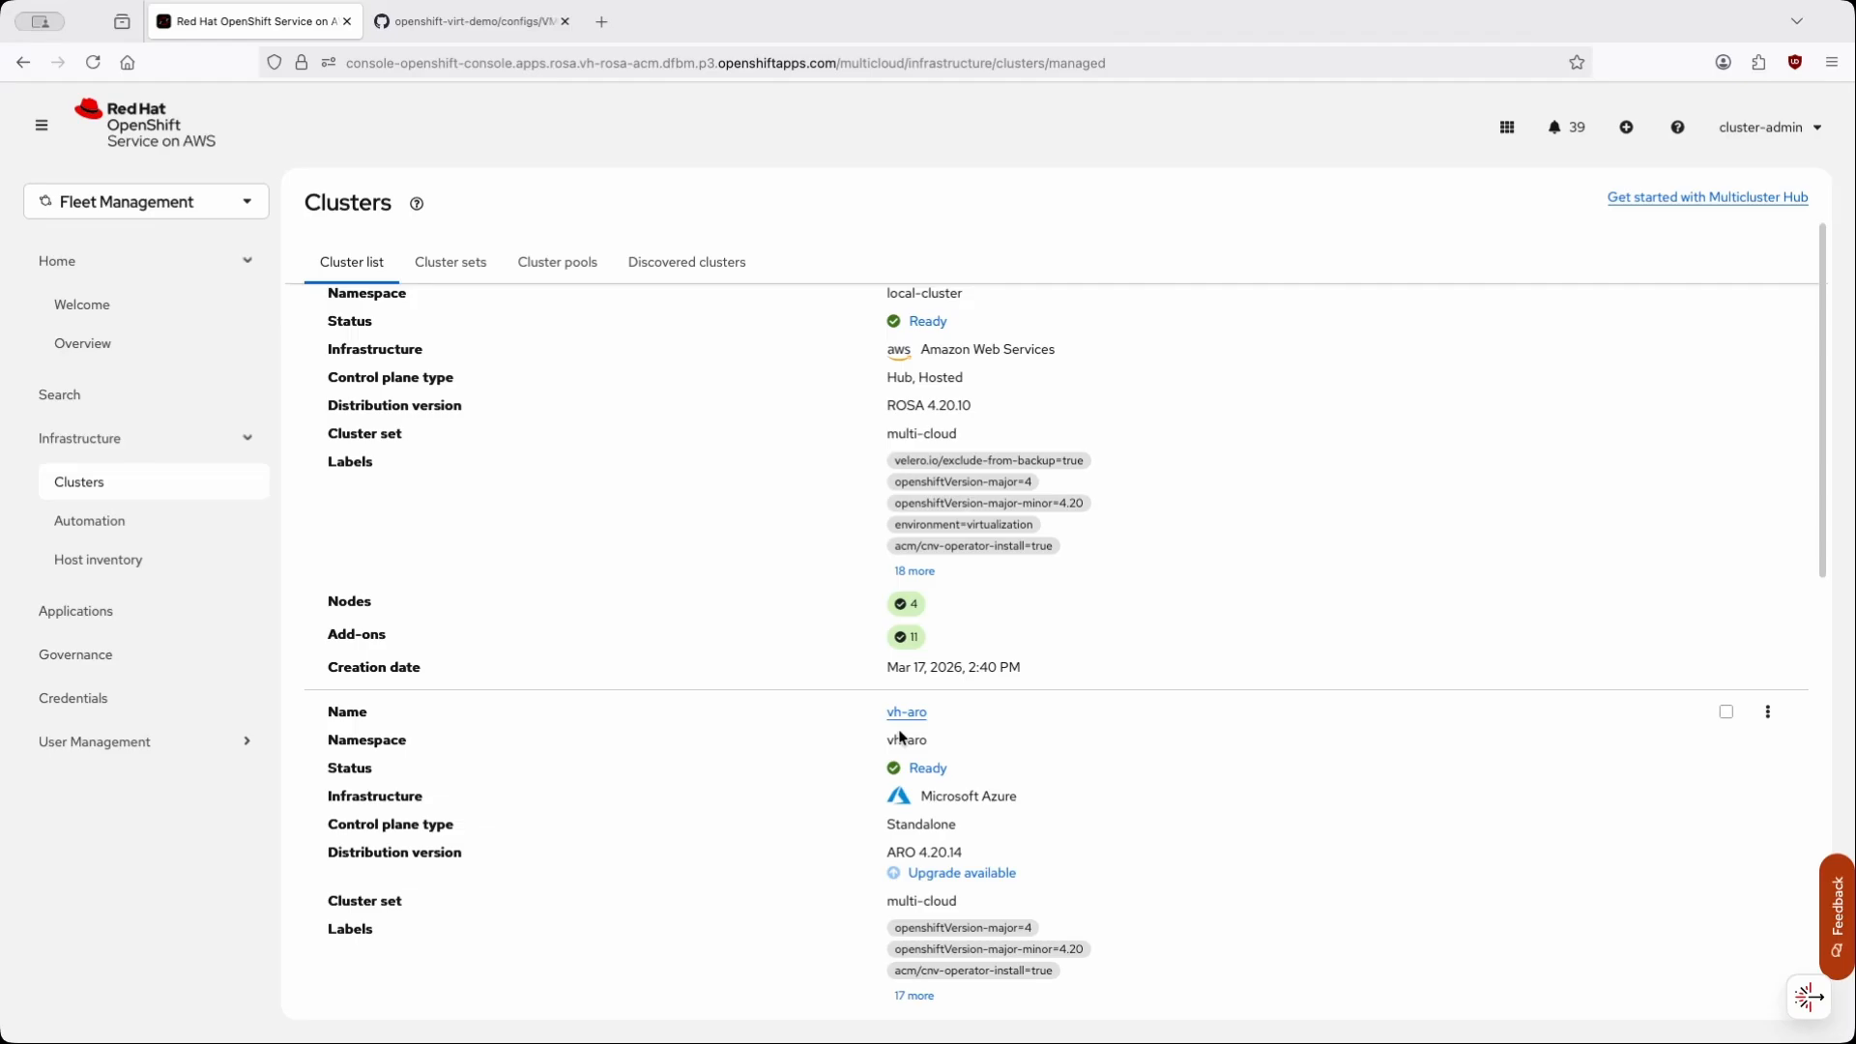
{"action": "scroll", "coordinate": [900, 736], "scroll_direction": "up", "scroll_amount": 2}
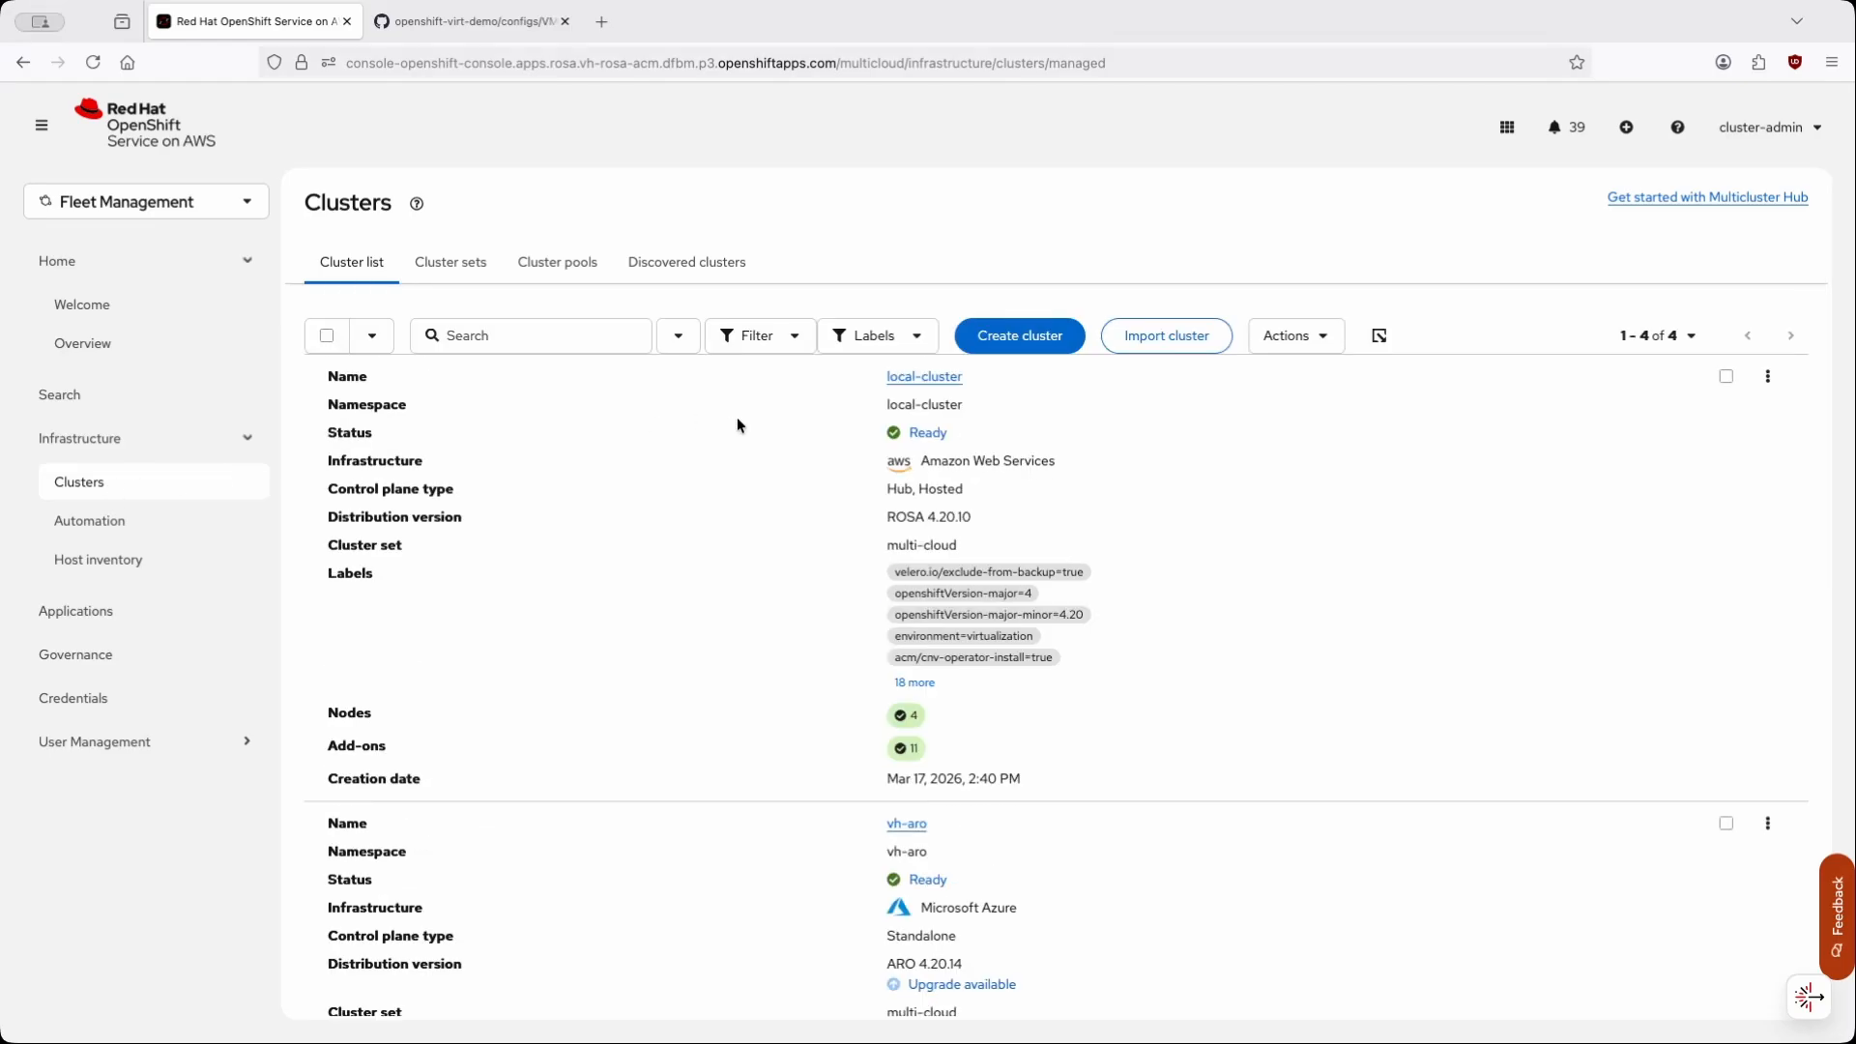
{"action": "scroll", "coordinate": [695, 425], "scroll_direction": "down", "scroll_amount": 5}
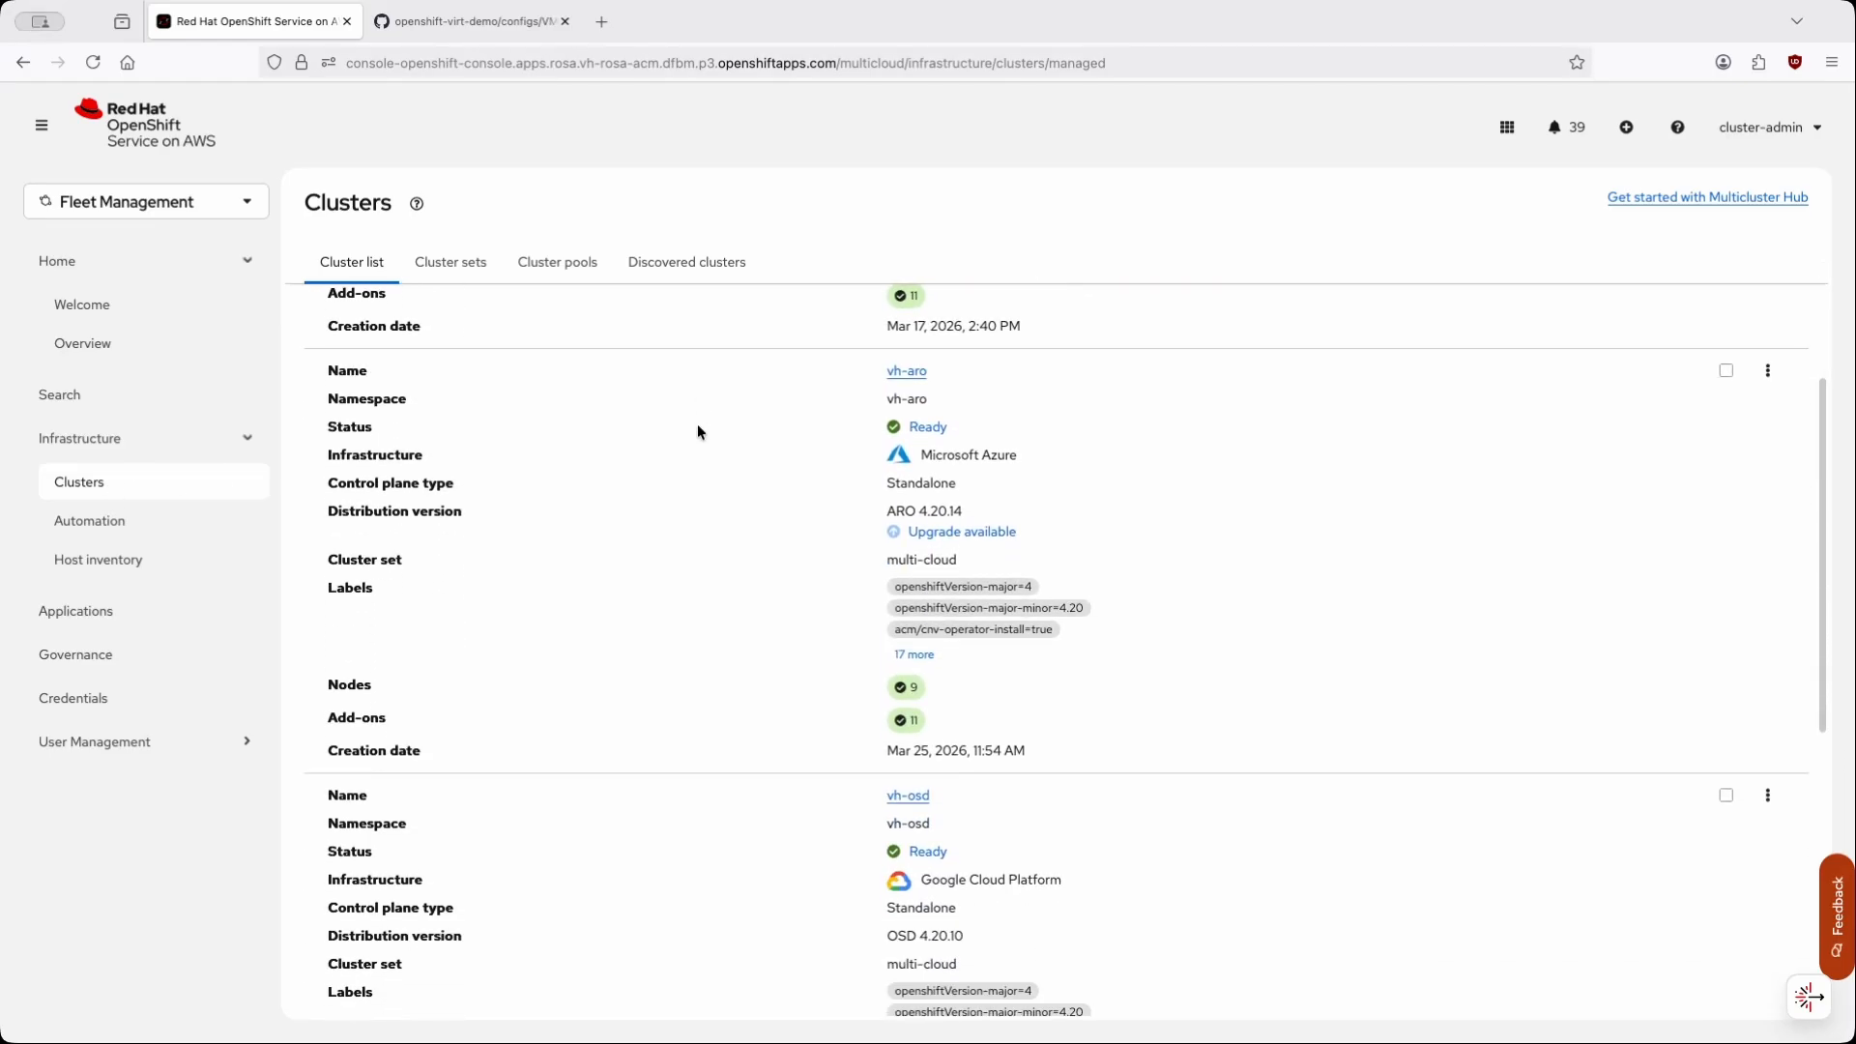
{"action": "scroll", "coordinate": [698, 425], "scroll_direction": "down", "scroll_amount": 7}
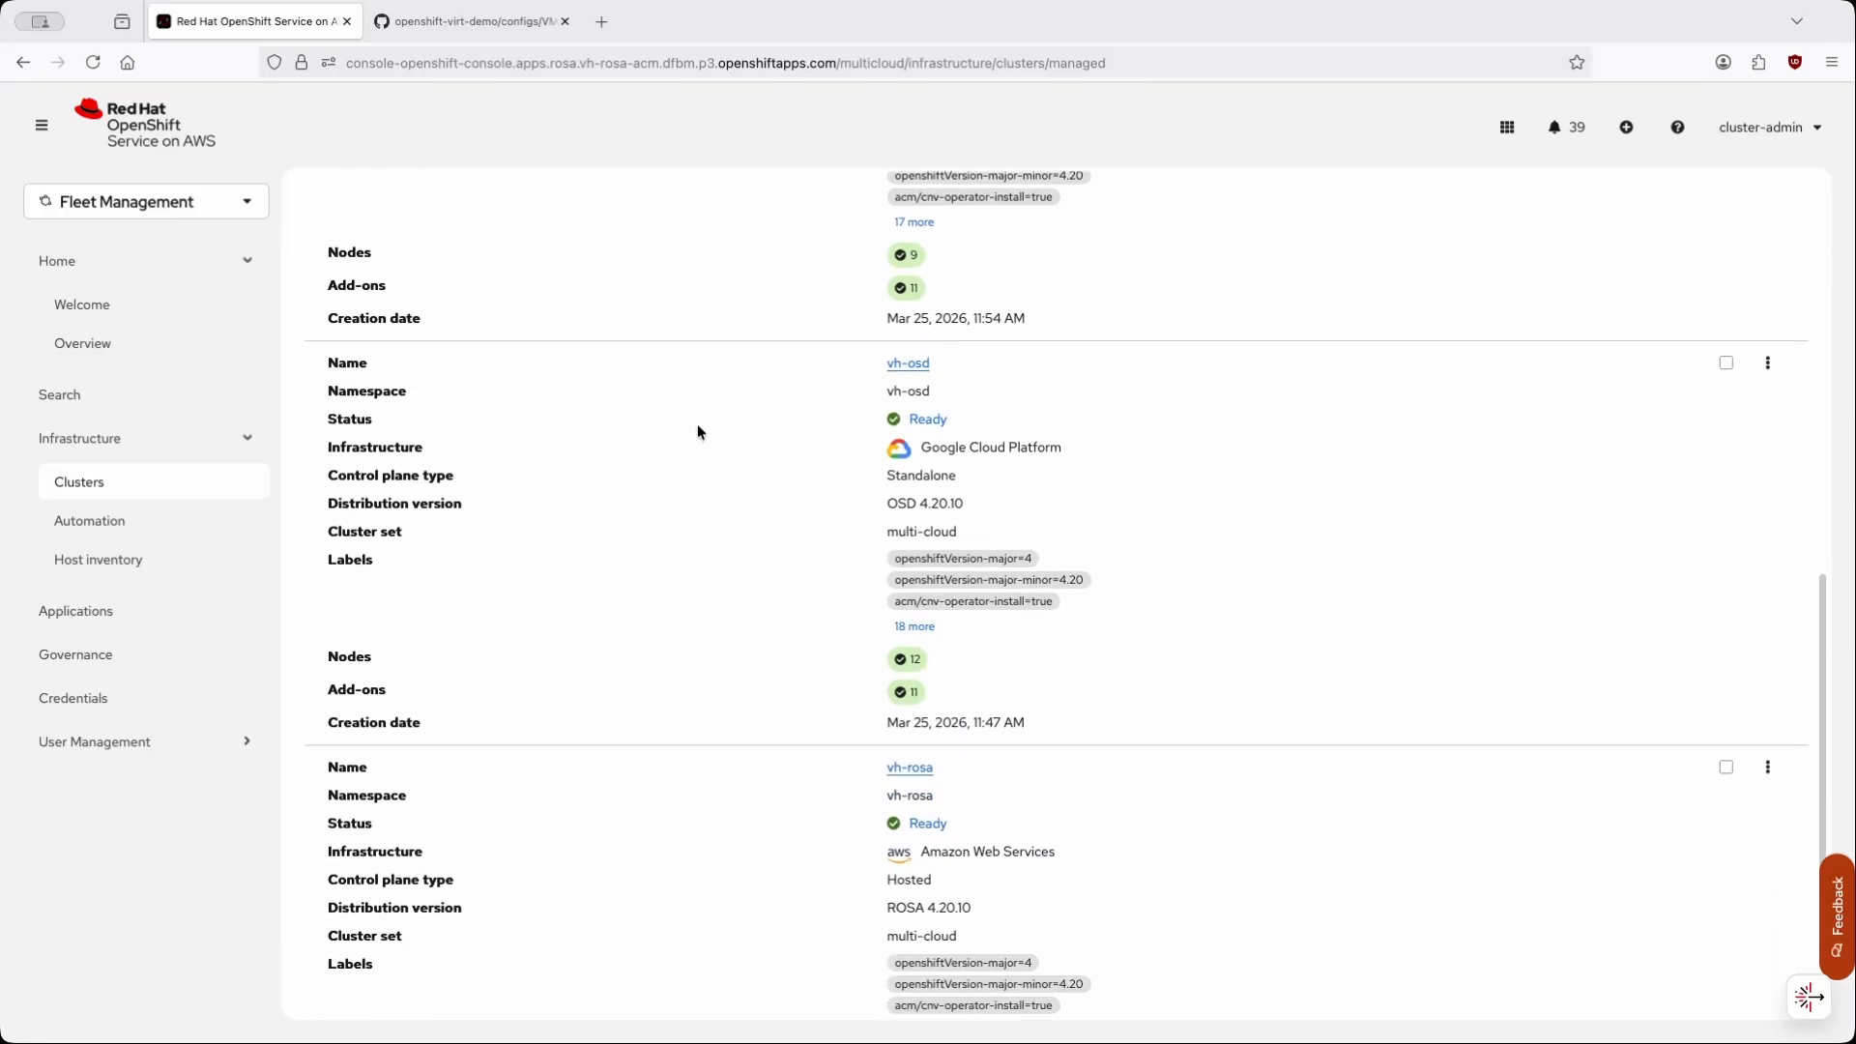
{"action": "scroll", "coordinate": [698, 432], "scroll_direction": "up", "scroll_amount": 10}
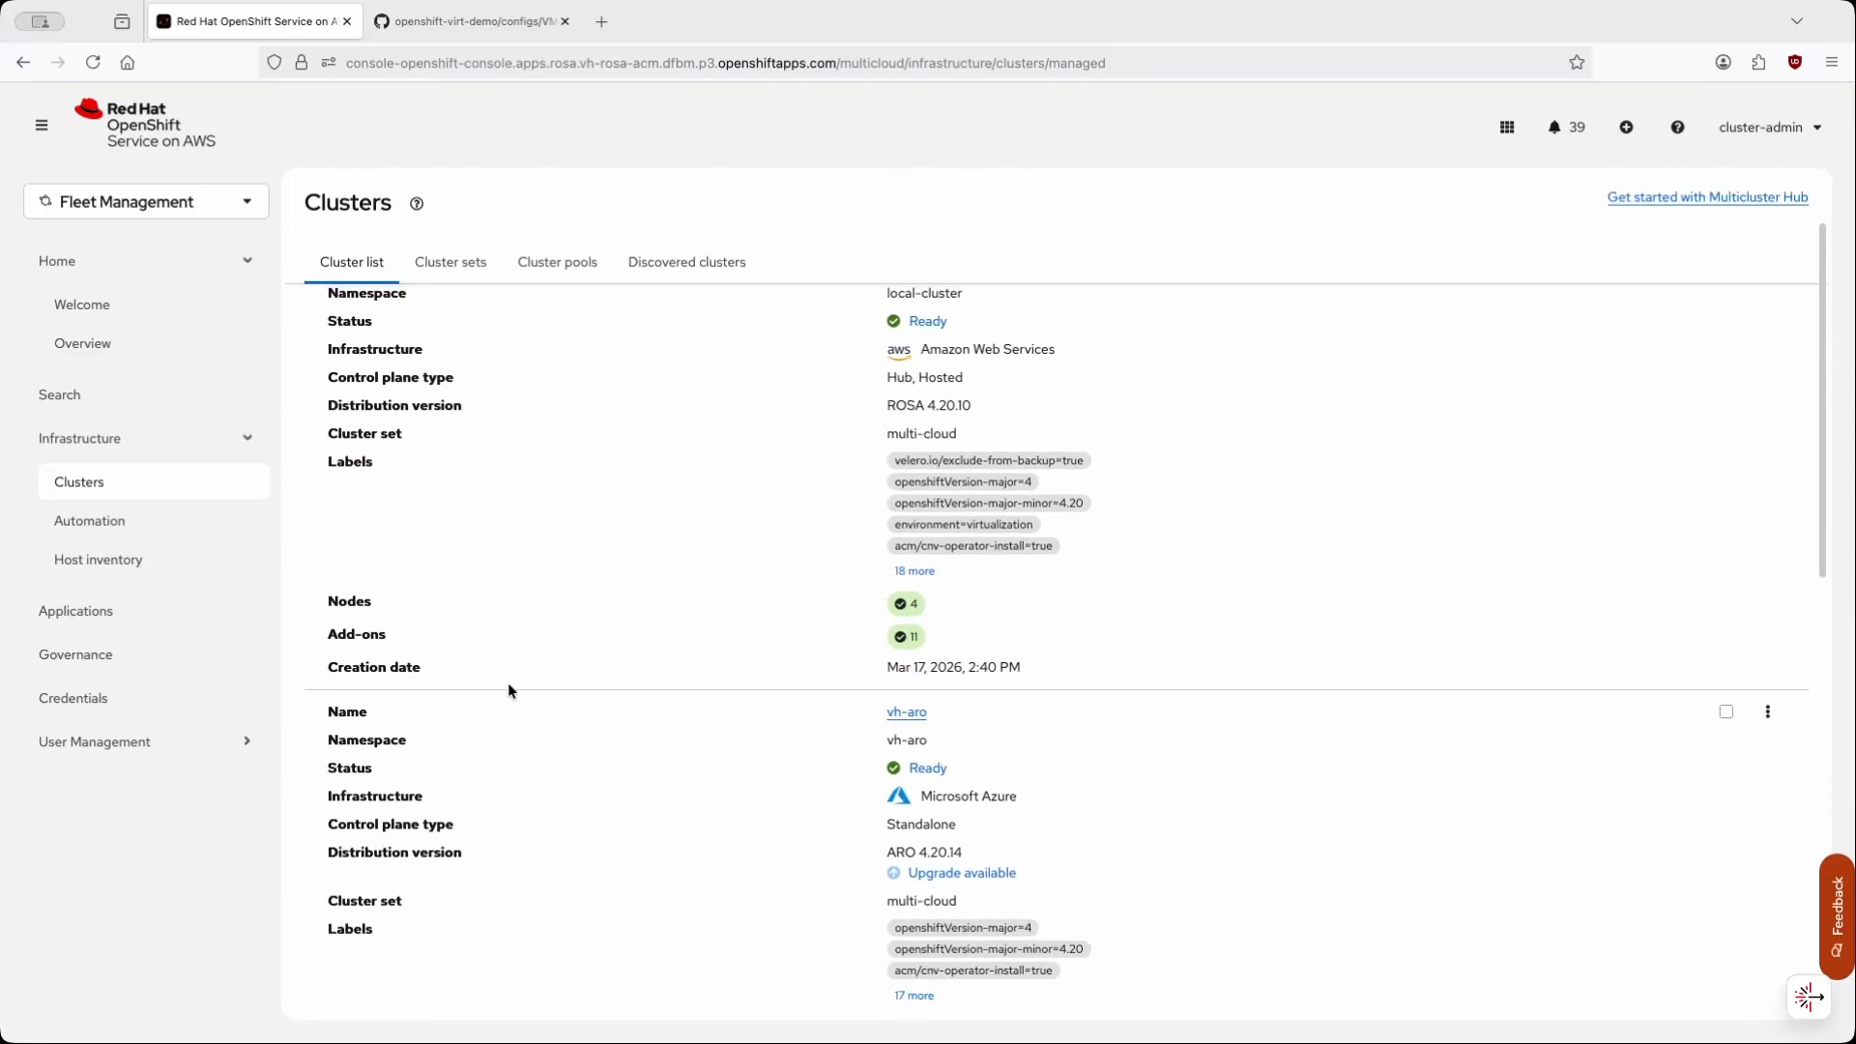
- Open the vh-aro cluster's details and check its available update channels, closing the channel selection without saving
{"action": "left_click", "coordinate": [919, 716]}
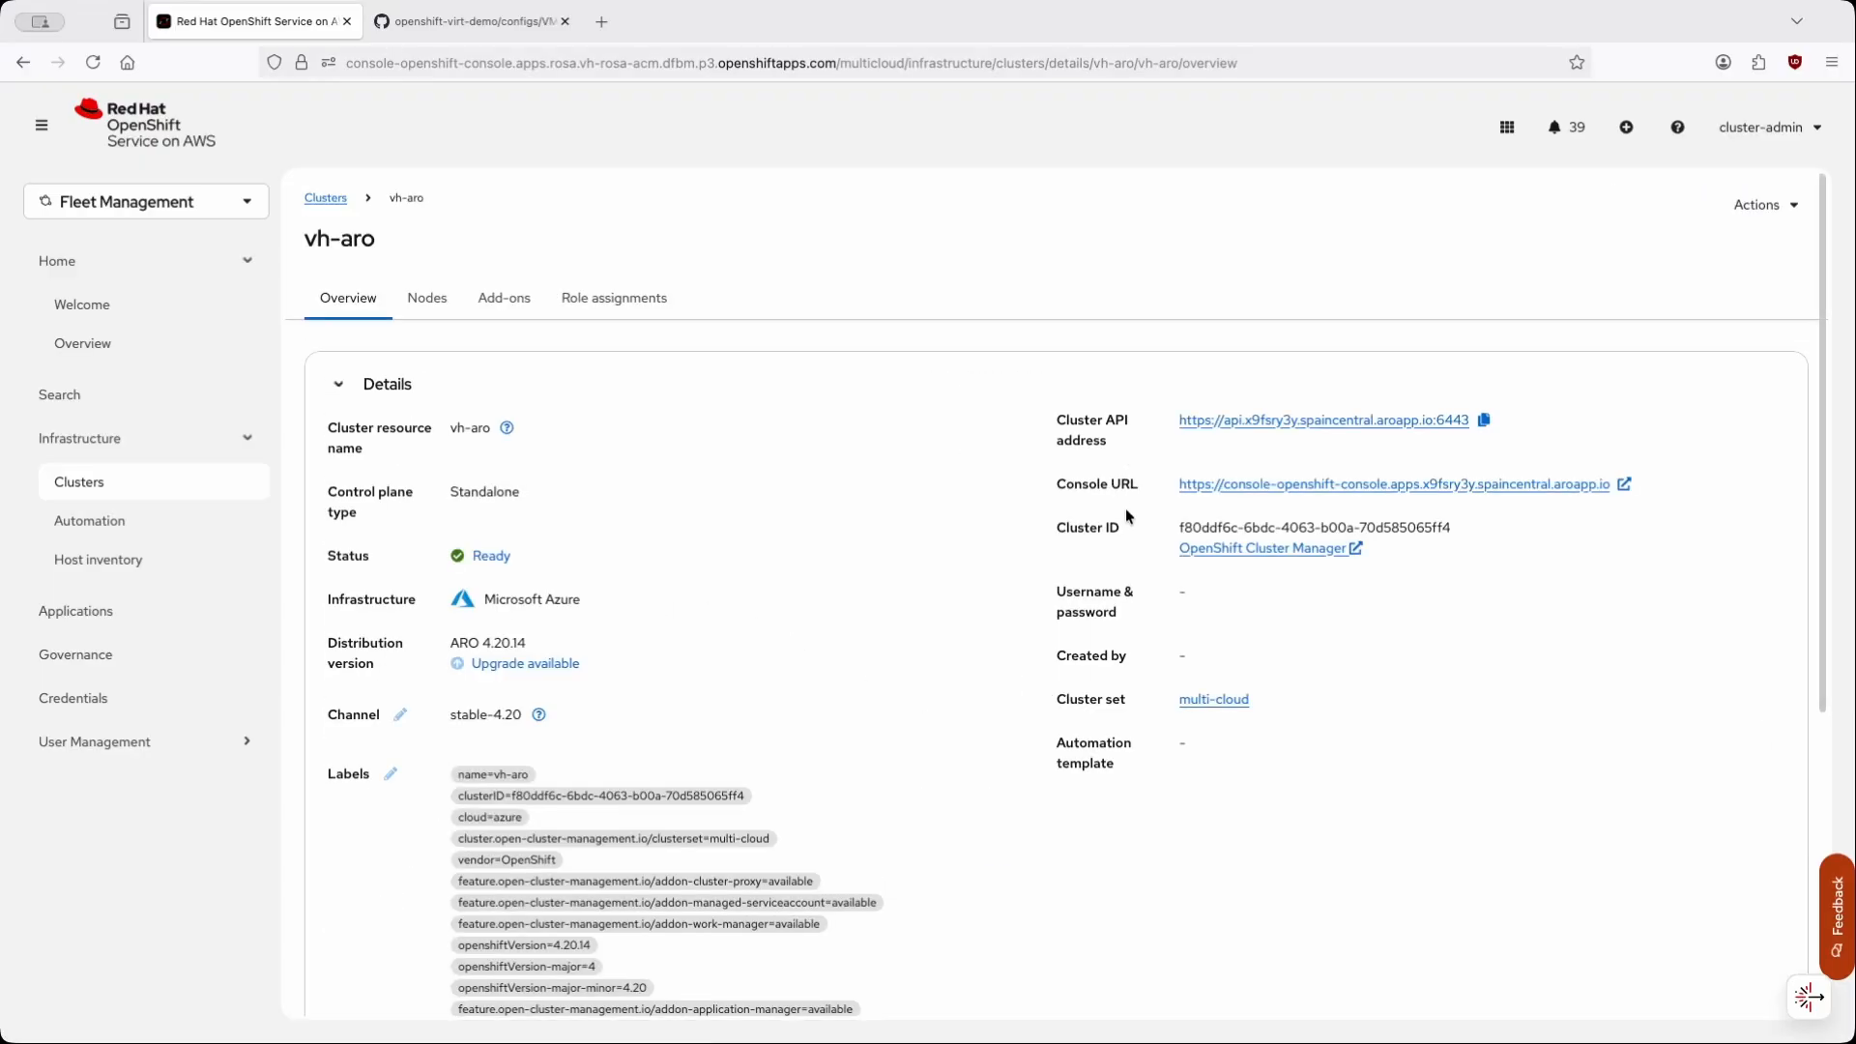
{"action": "scroll", "coordinate": [732, 518], "scroll_direction": "down", "scroll_amount": 2}
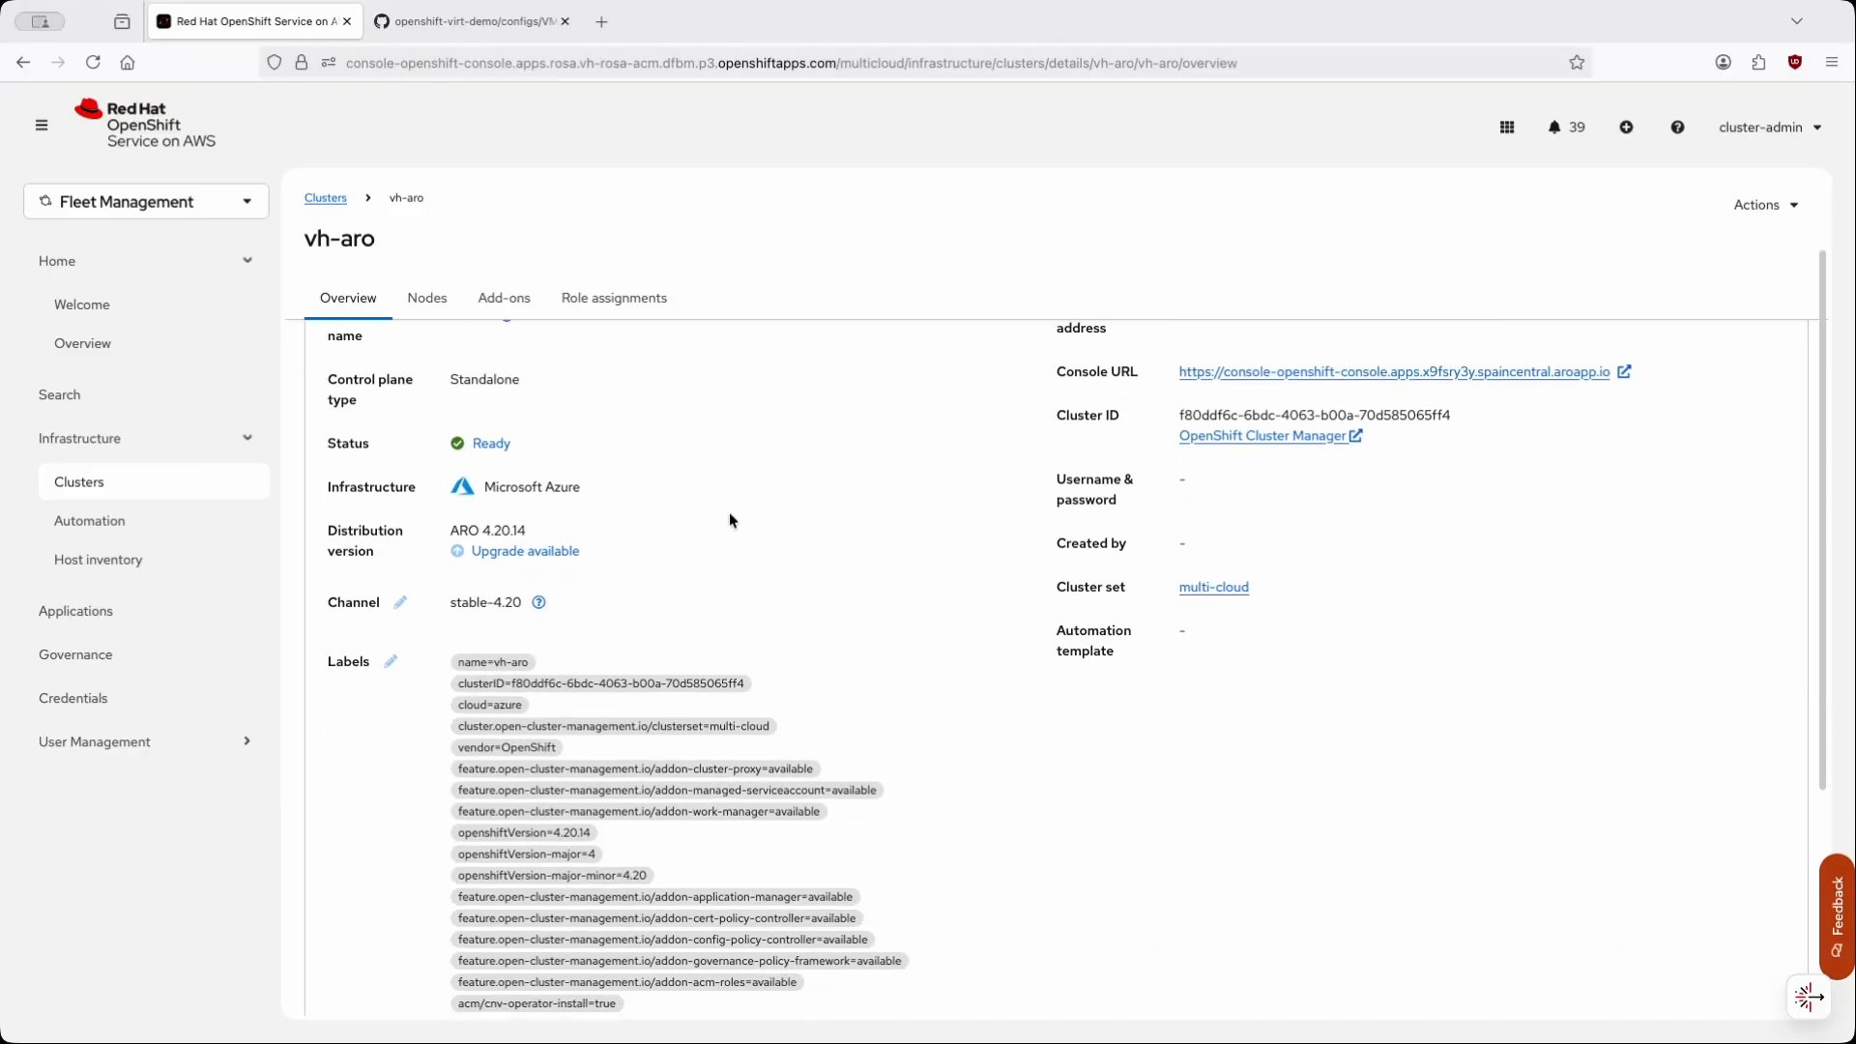
{"action": "scroll", "coordinate": [730, 520], "scroll_direction": "down", "scroll_amount": 2}
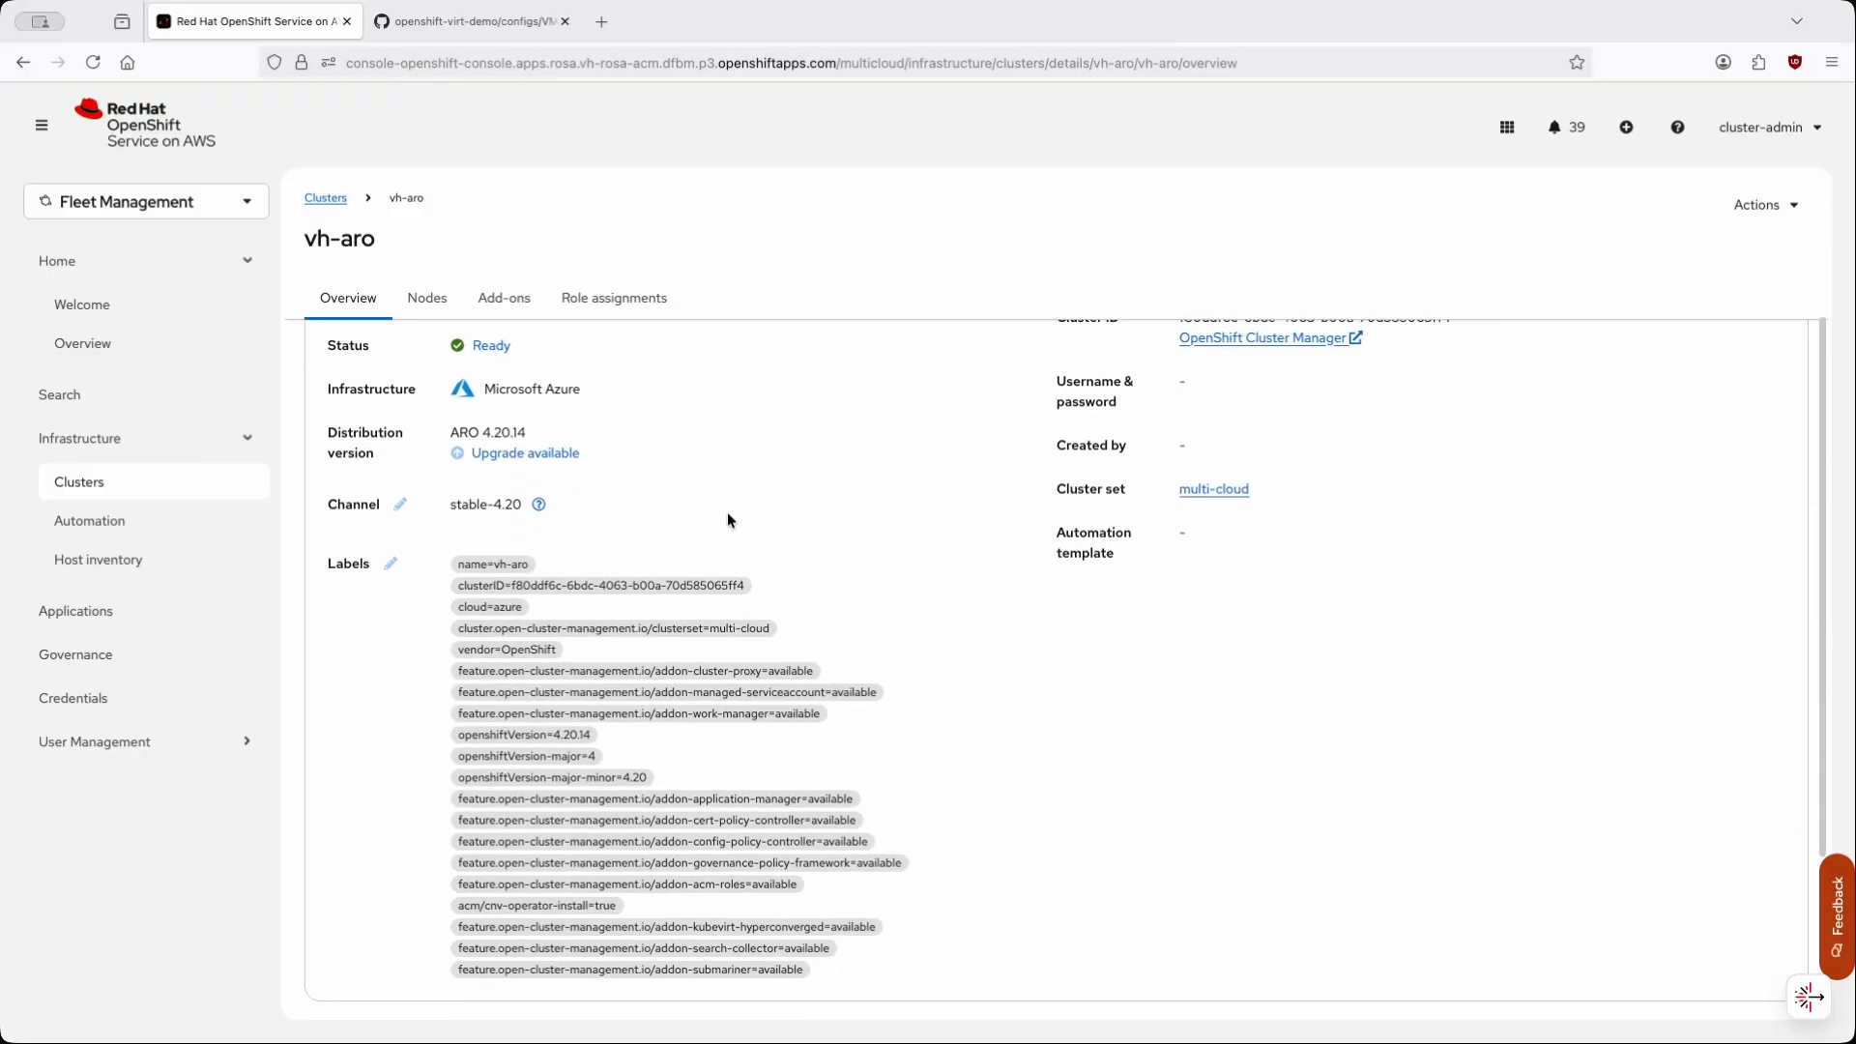
{"action": "left_click", "coordinate": [399, 513]}
{"action": "left_click", "coordinate": [1183, 426]}
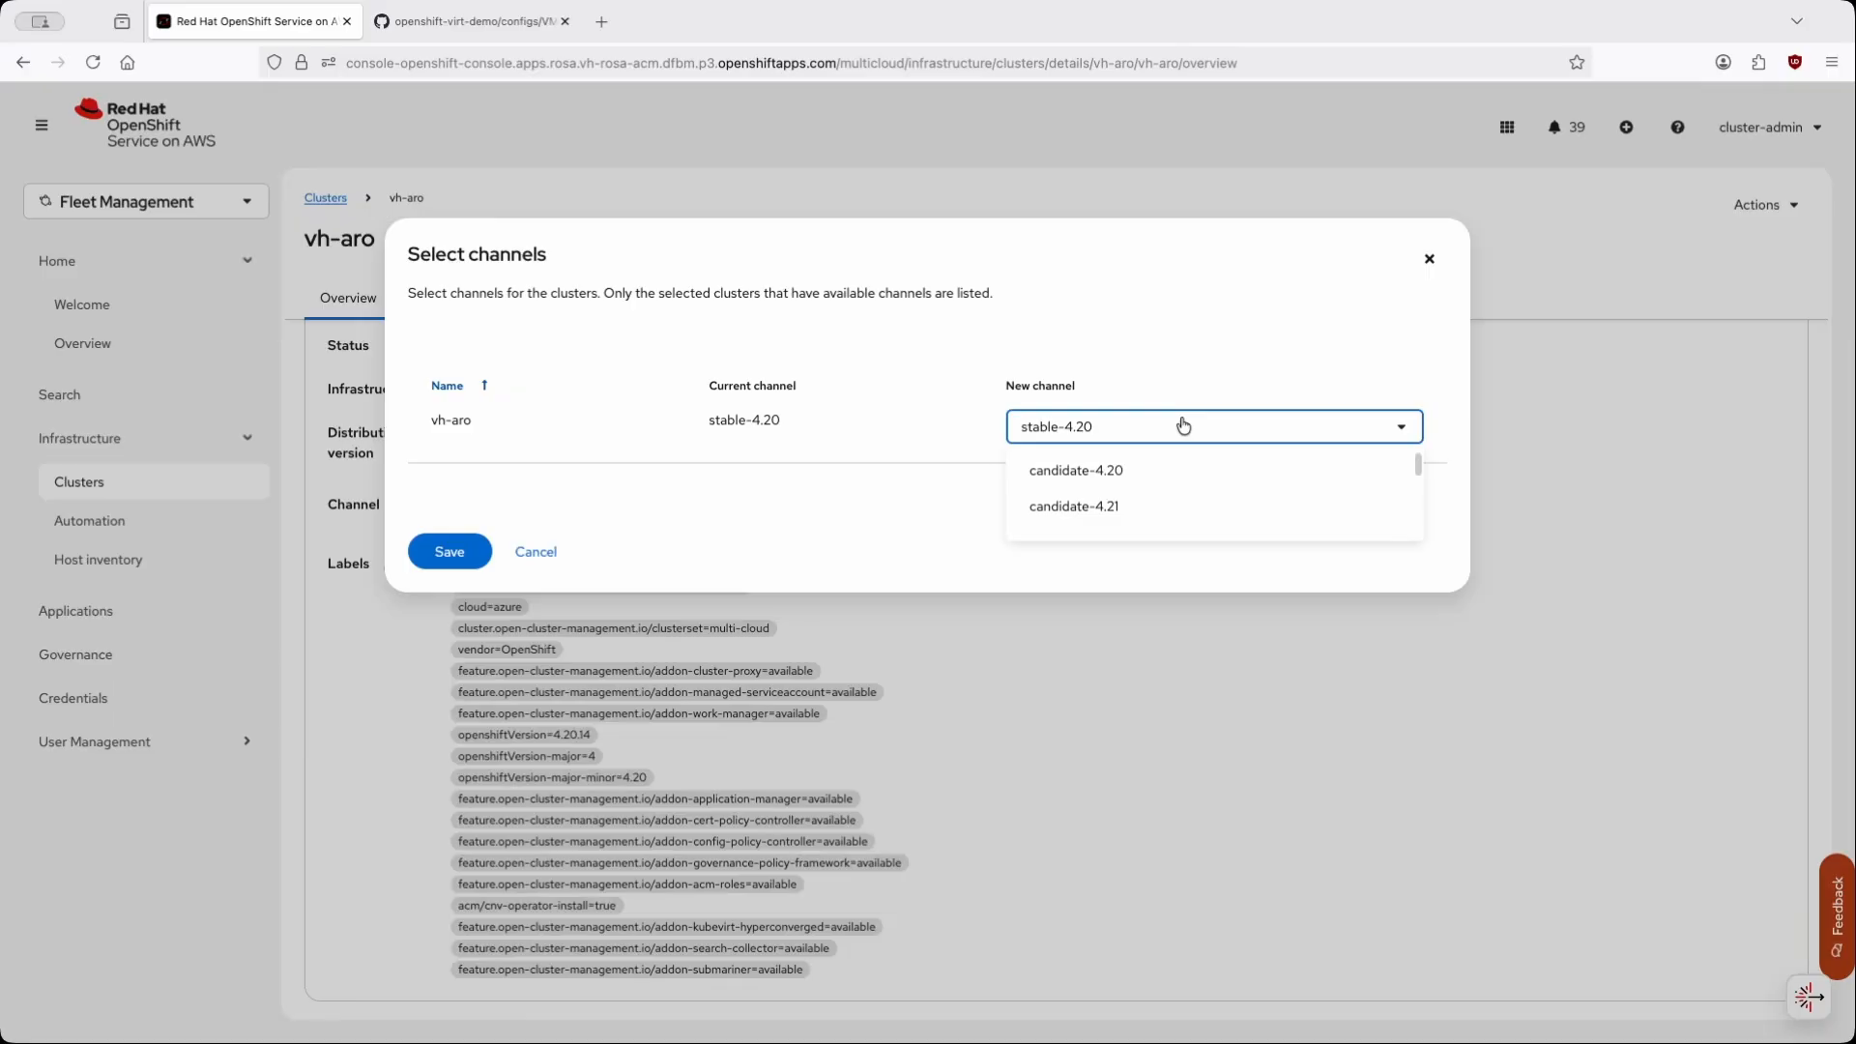
{"action": "scroll", "coordinate": [1105, 481], "scroll_direction": "down", "scroll_amount": 3}
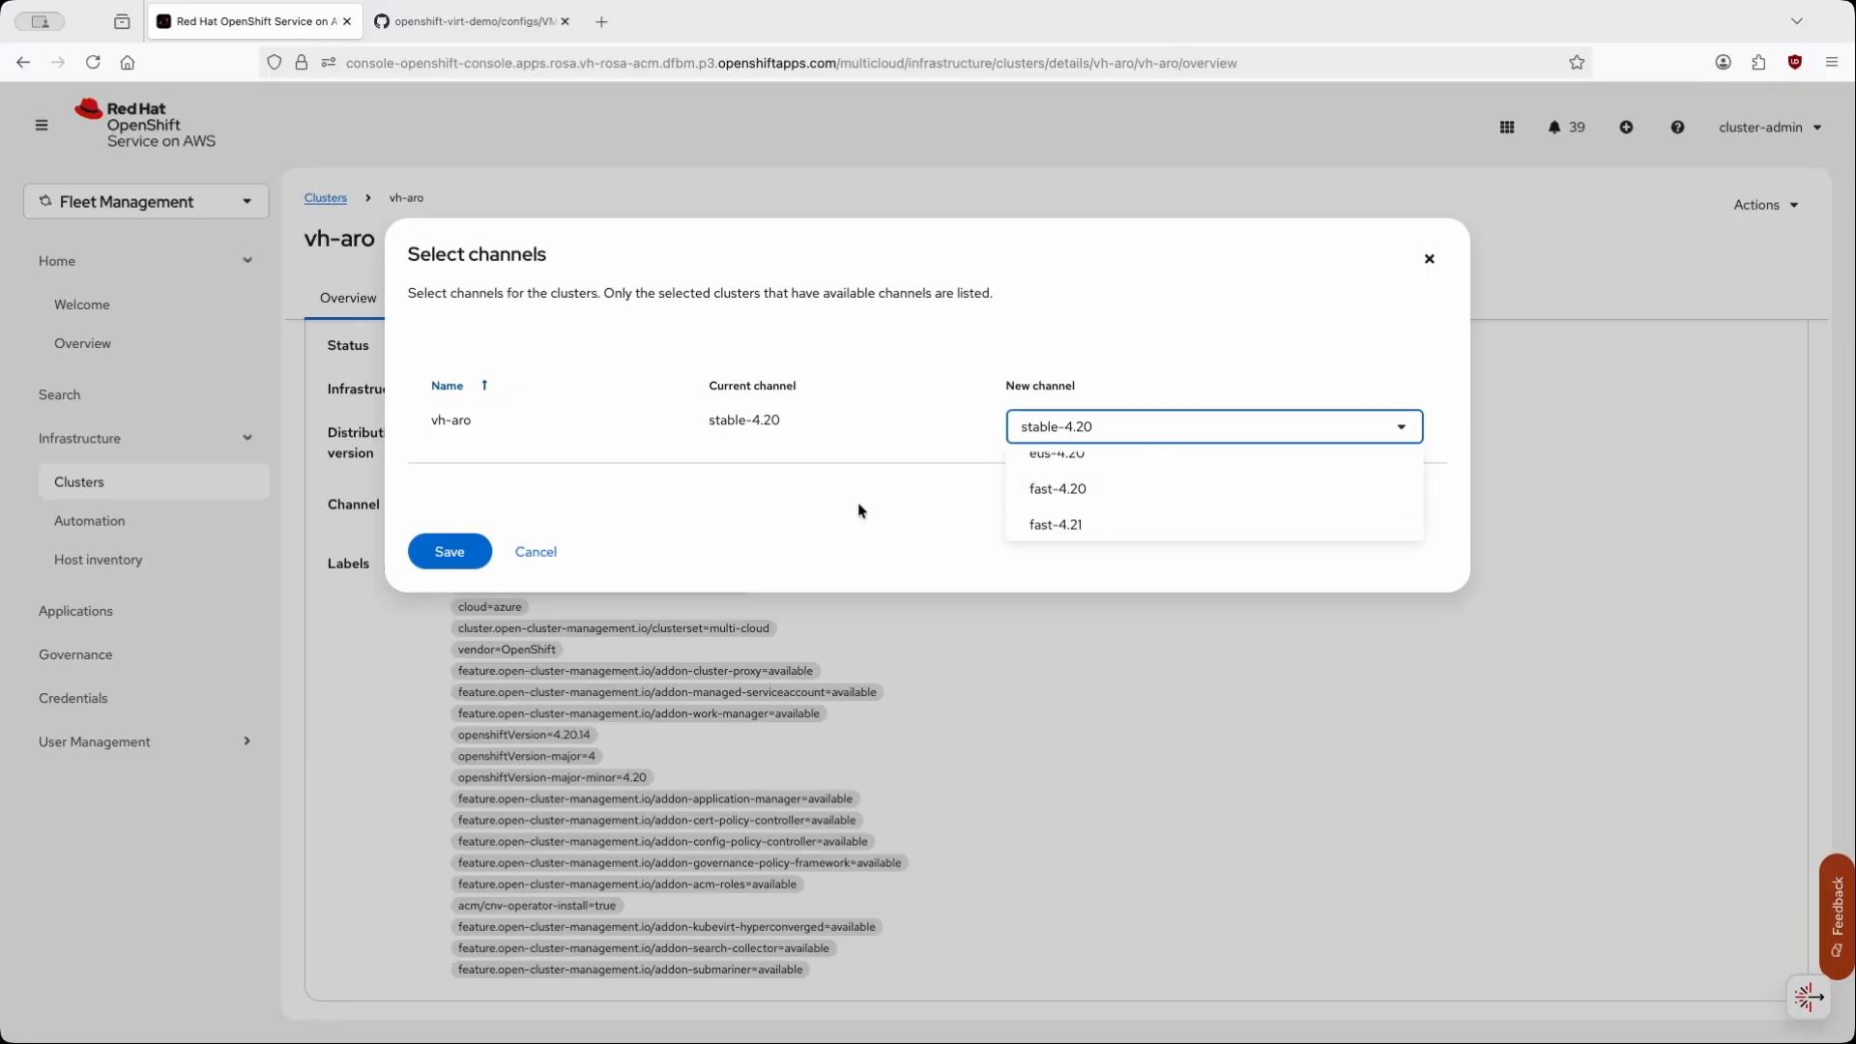
{"action": "scroll", "coordinate": [1111, 500], "scroll_direction": "down", "scroll_amount": 3}
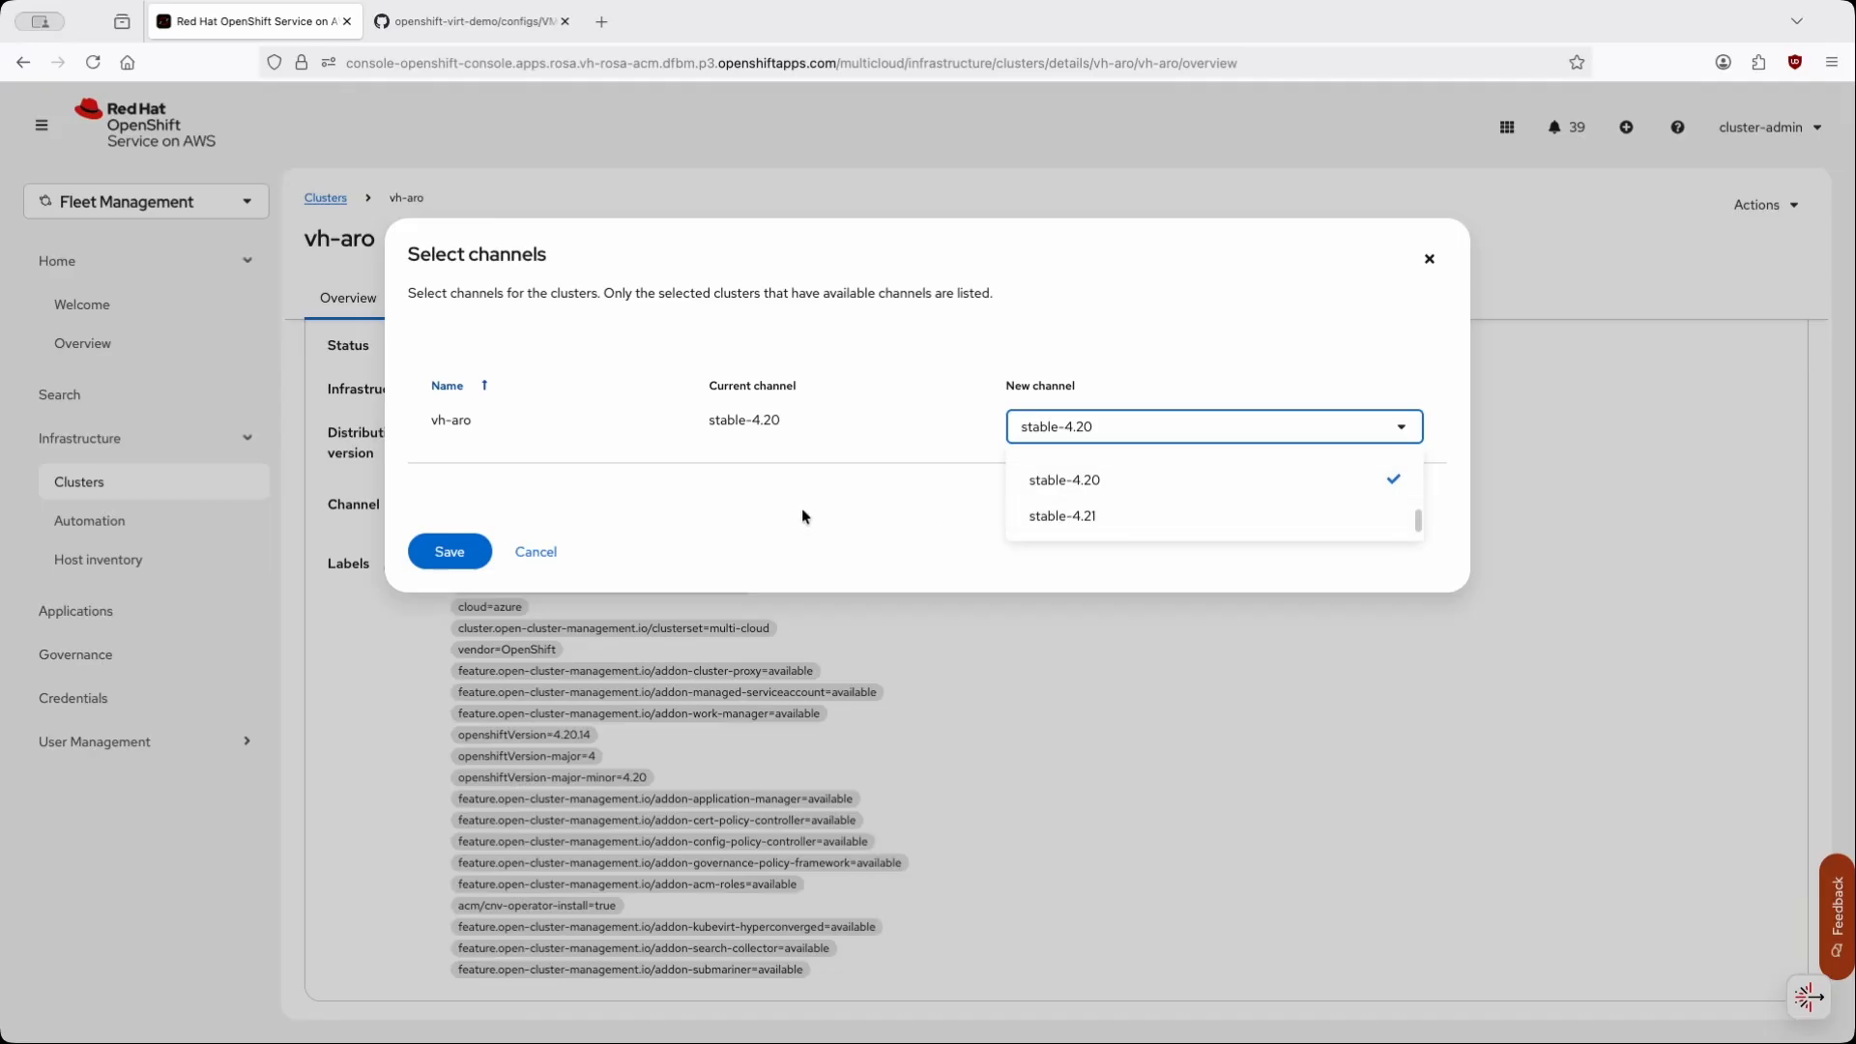
{"action": "left_click", "coordinate": [1426, 263]}
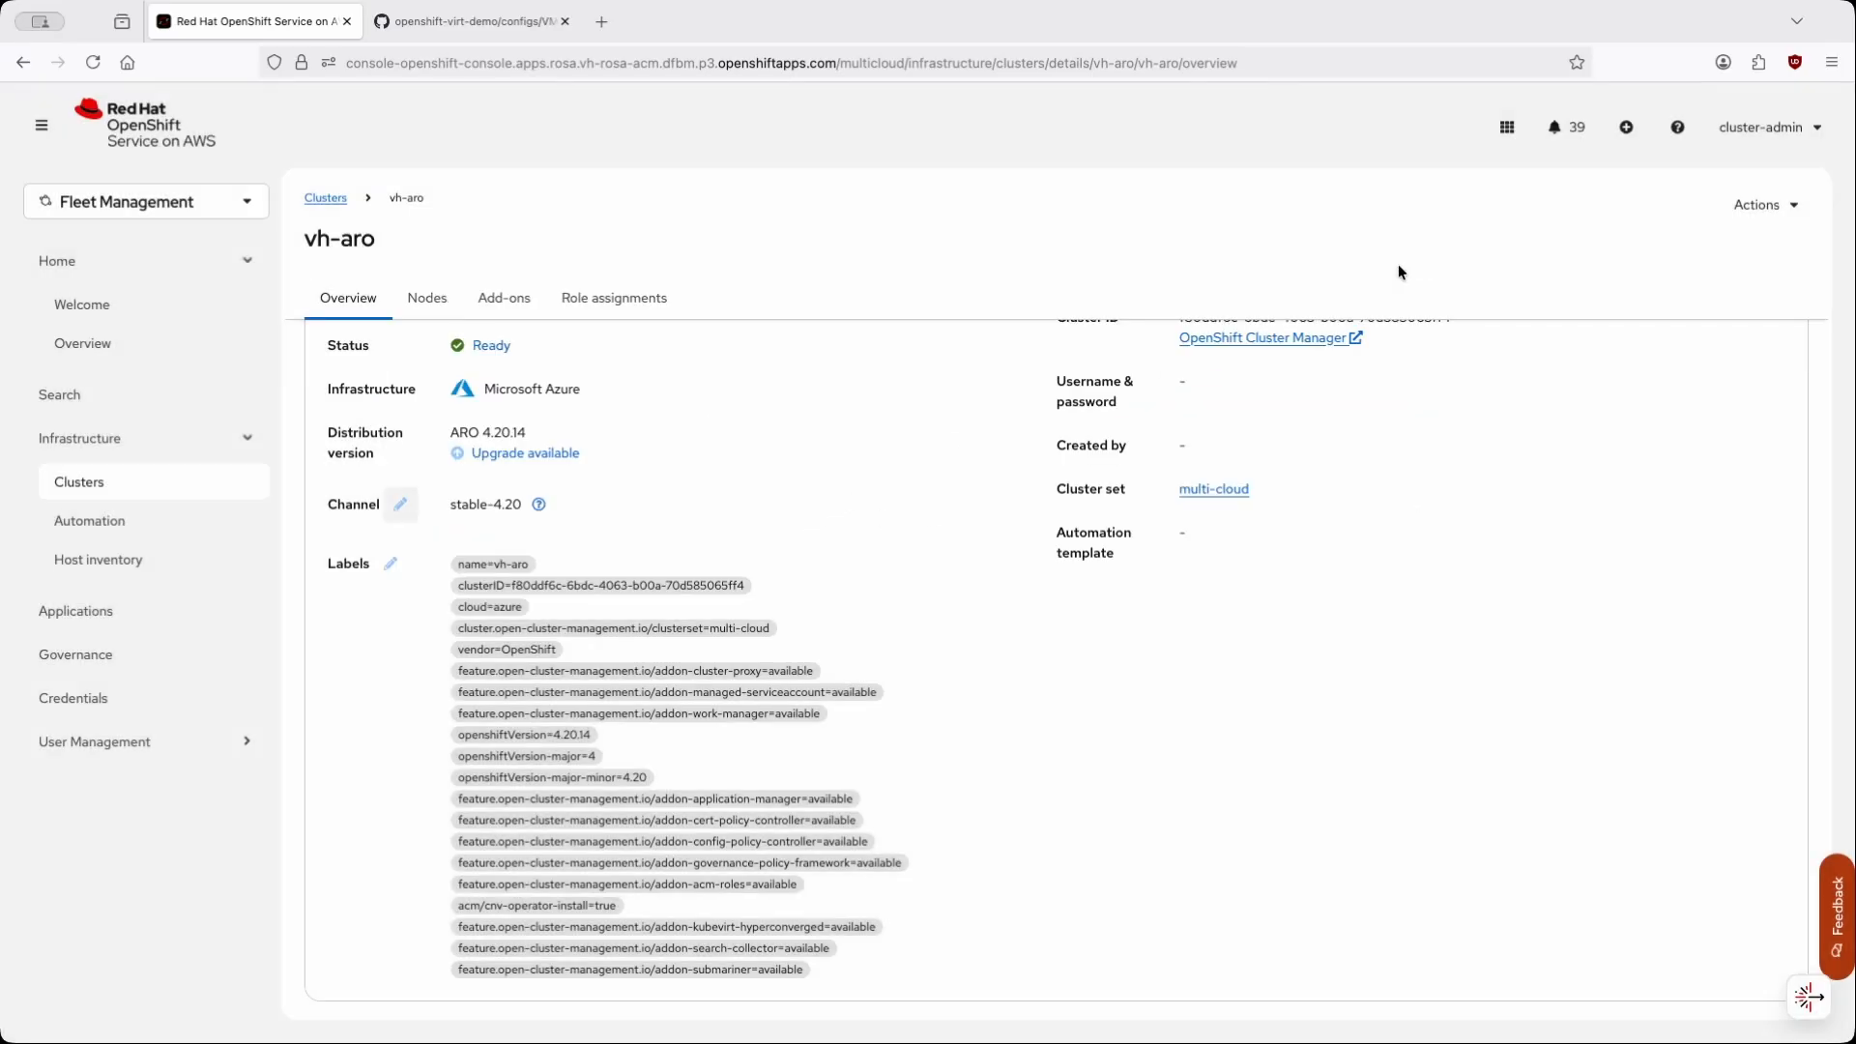
- Check which new versions are offered for upgrading the vh-aro cluster, and dismiss the upgrade dialog without upgrading
{"action": "left_click", "coordinate": [507, 454]}
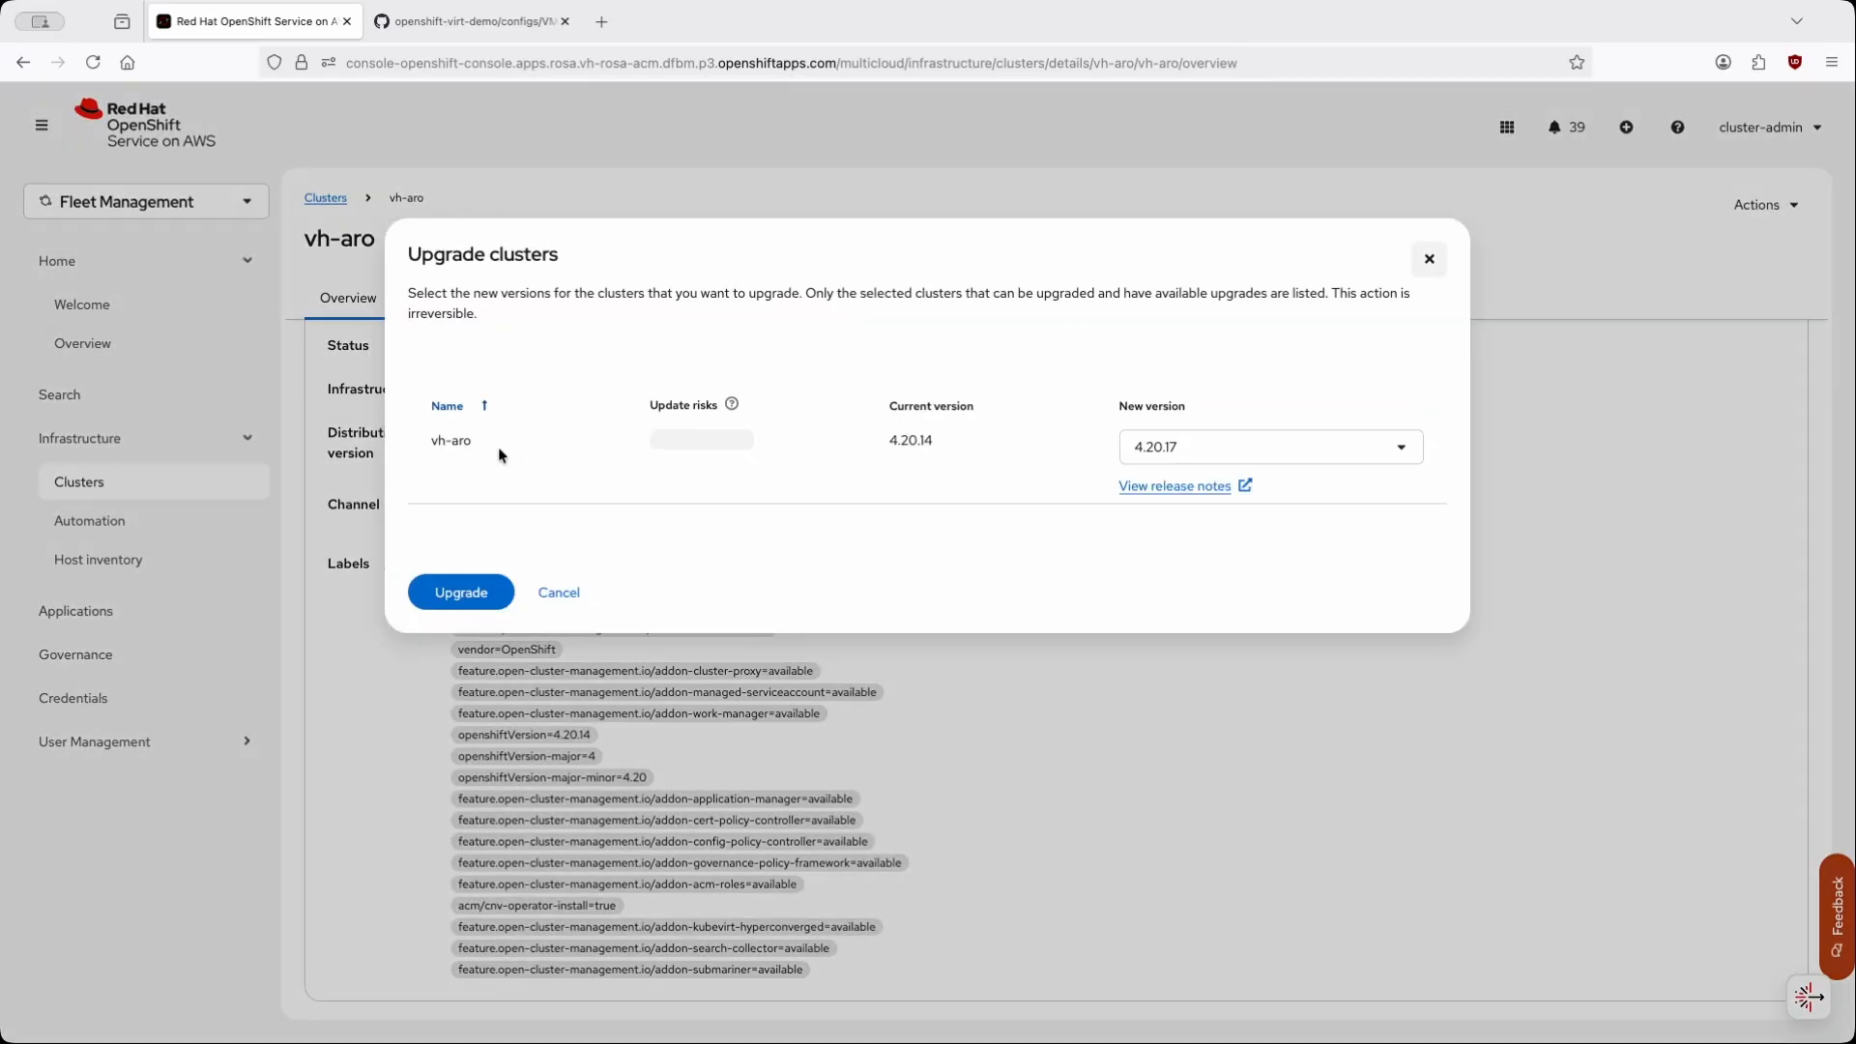
{"action": "left_click", "coordinate": [1150, 445]}
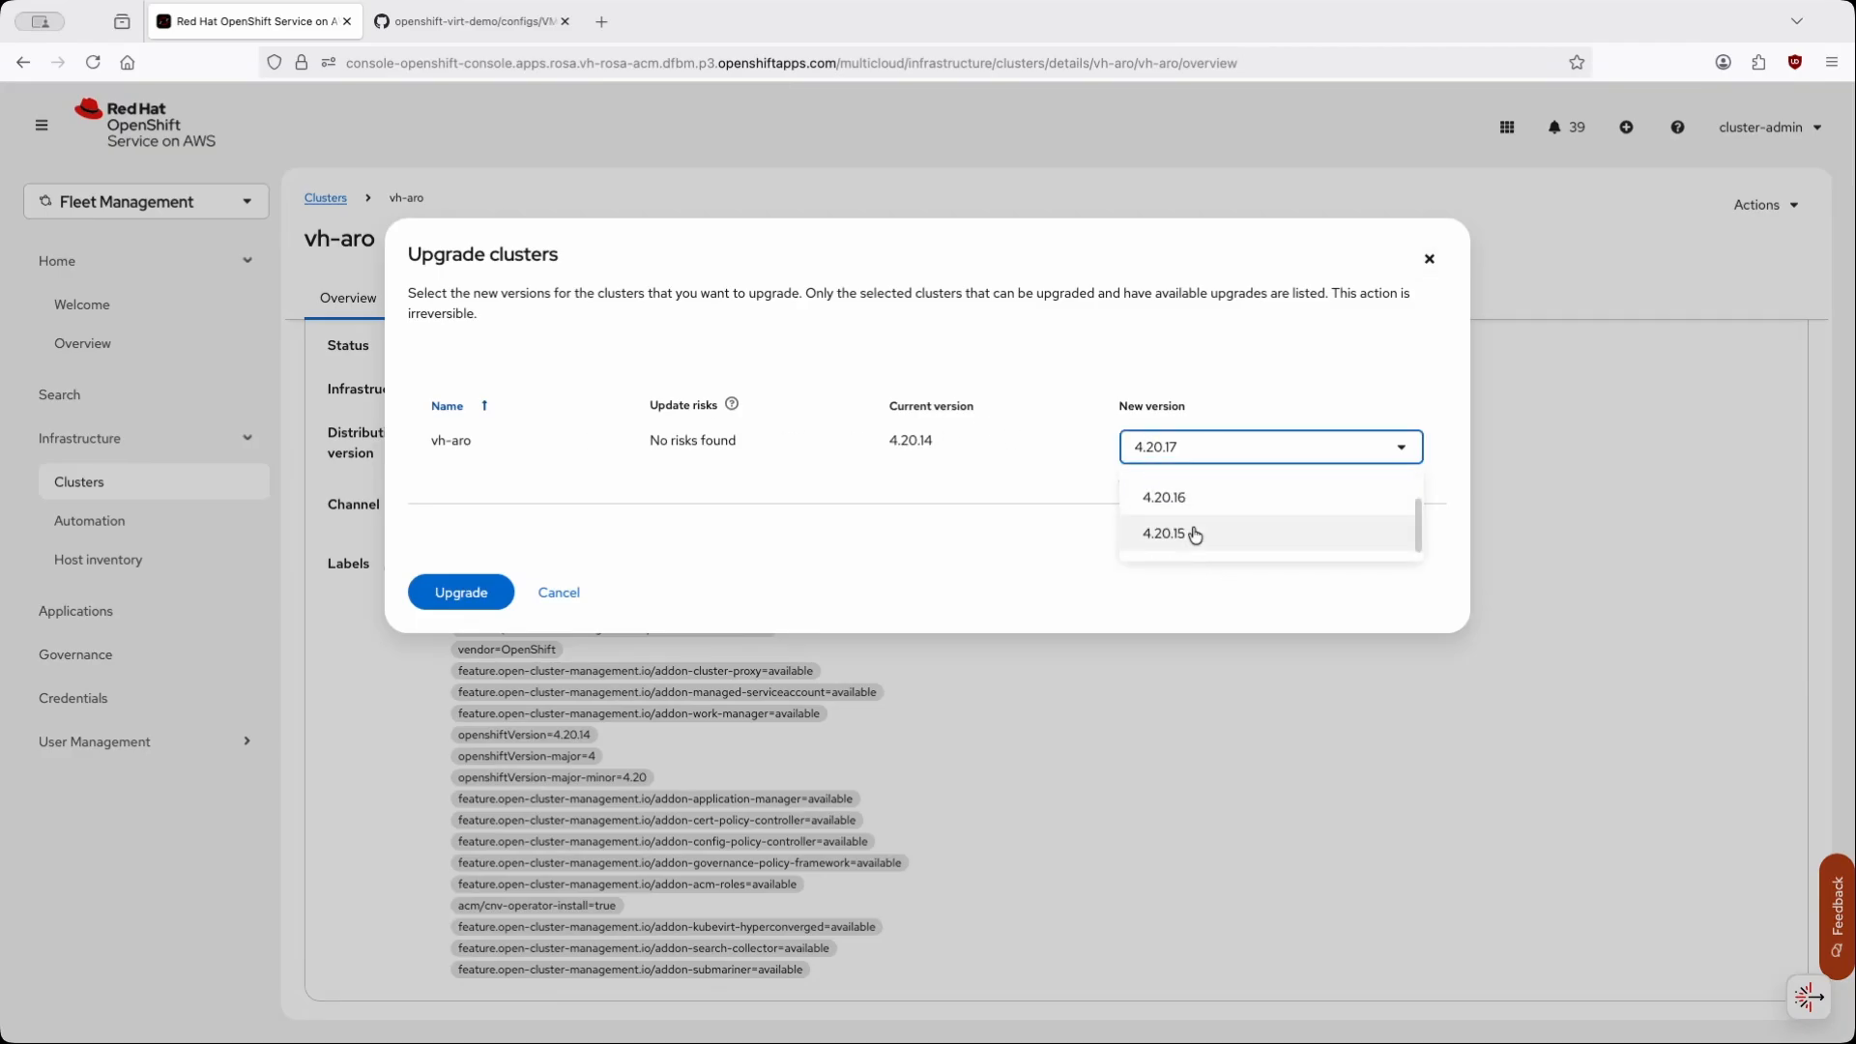
{"action": "key", "text": "Escape"}
- View the vh-aro cluster's nodes and add-ons, ending on the node list
{"action": "left_click", "coordinate": [441, 302]}
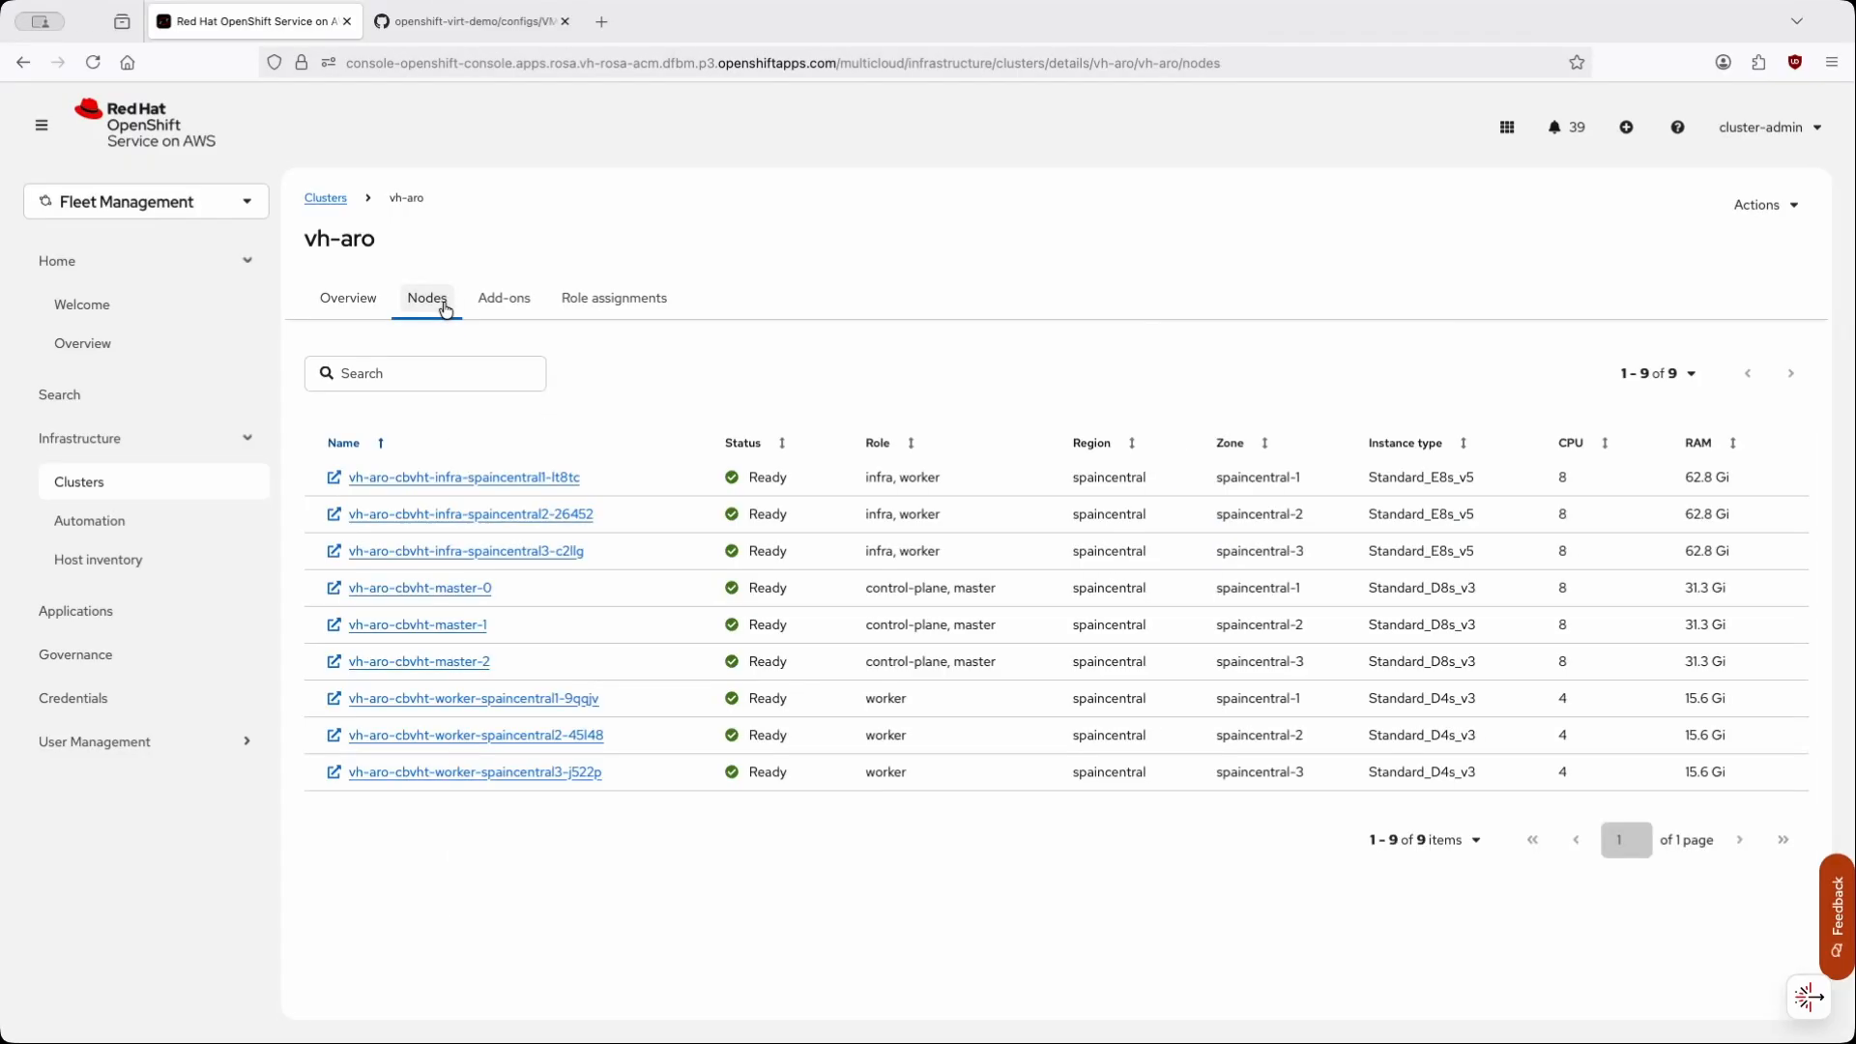
{"action": "left_click", "coordinate": [502, 306]}
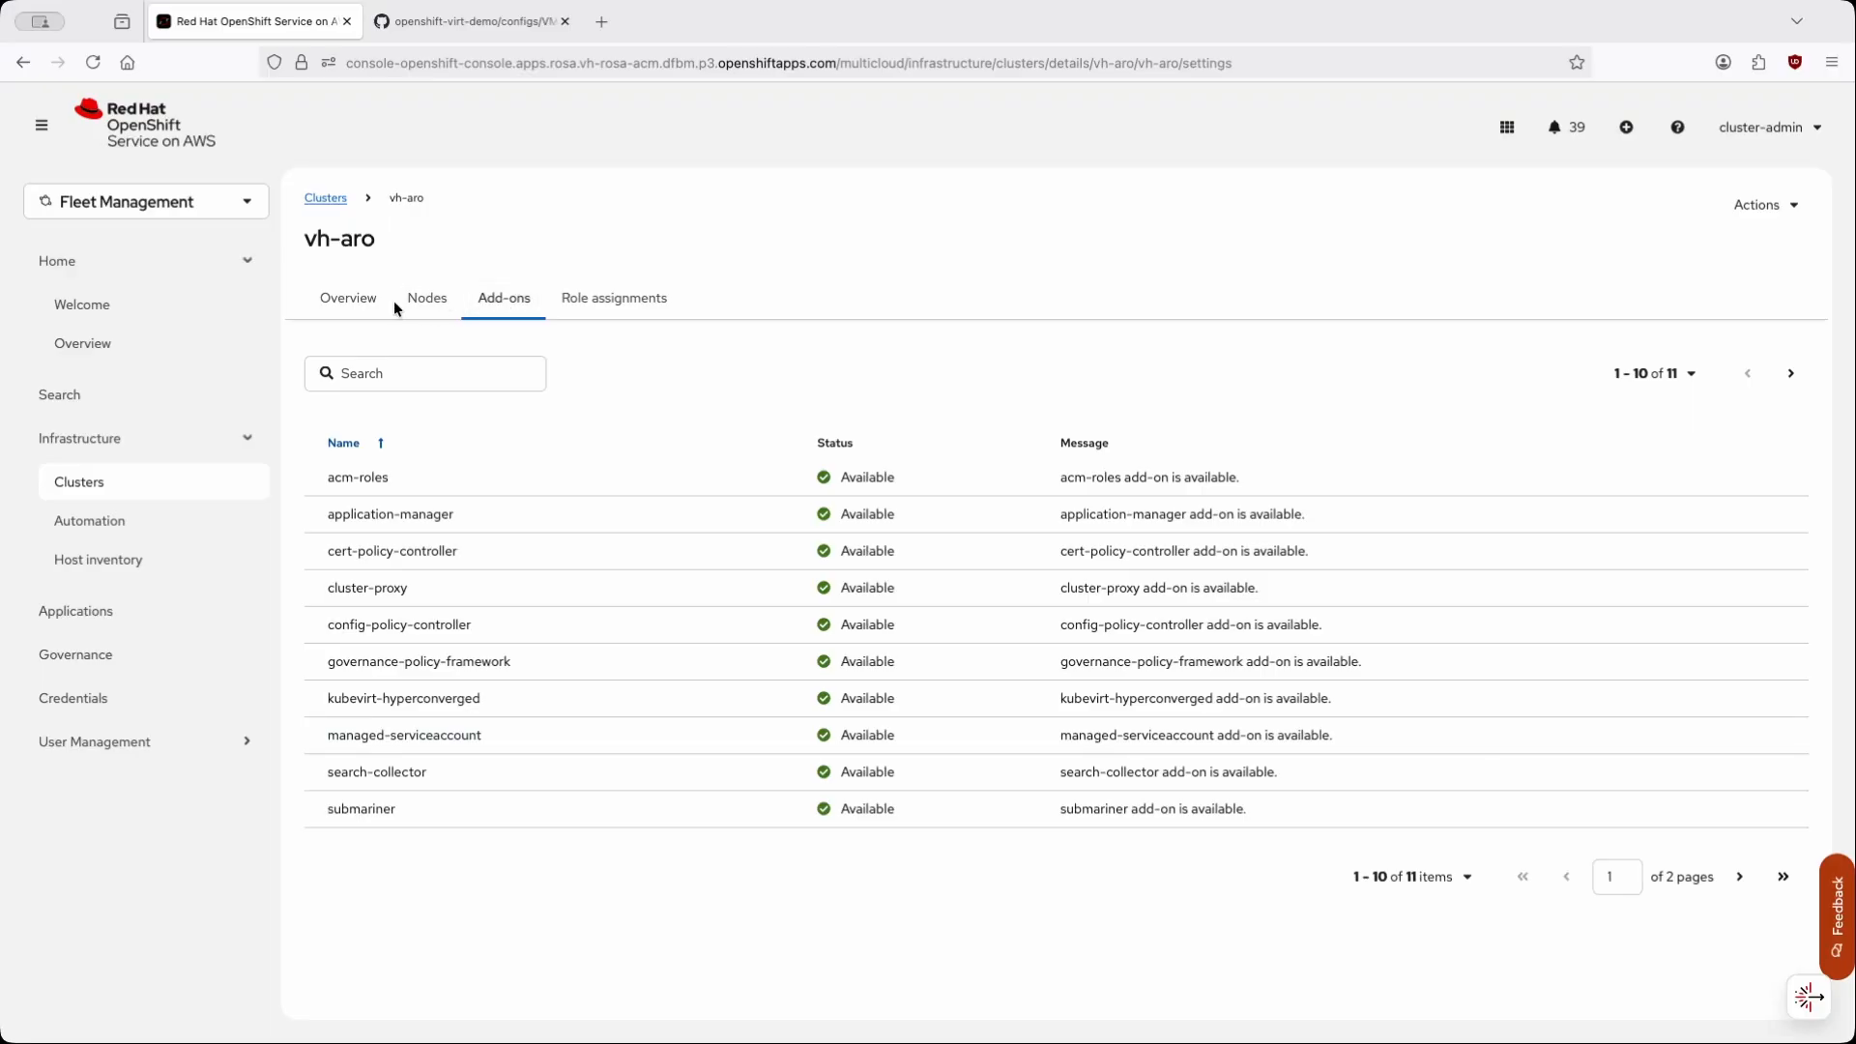
{"action": "left_click", "coordinate": [427, 309]}
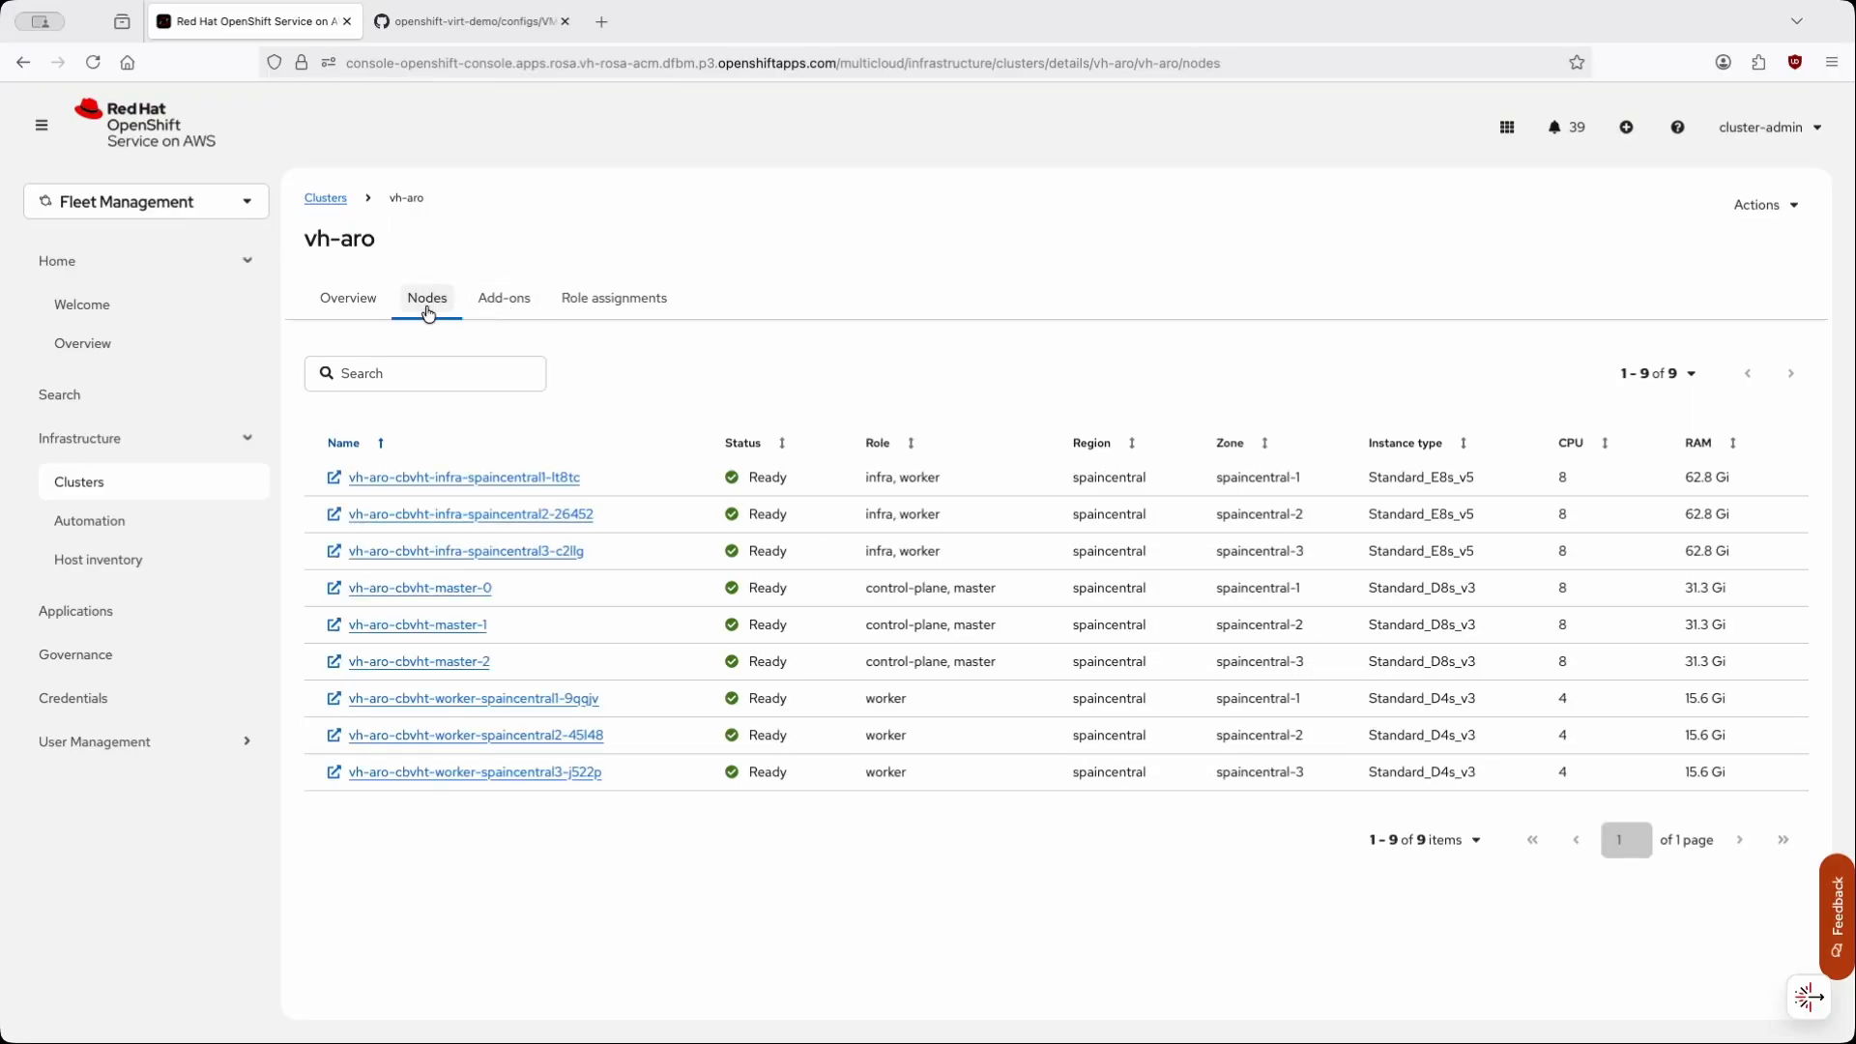
- Follow the first infra node's link to the vh-aro cluster console, and return to the cluster's overview in Fleet Management
{"action": "left_click", "coordinate": [509, 477]}
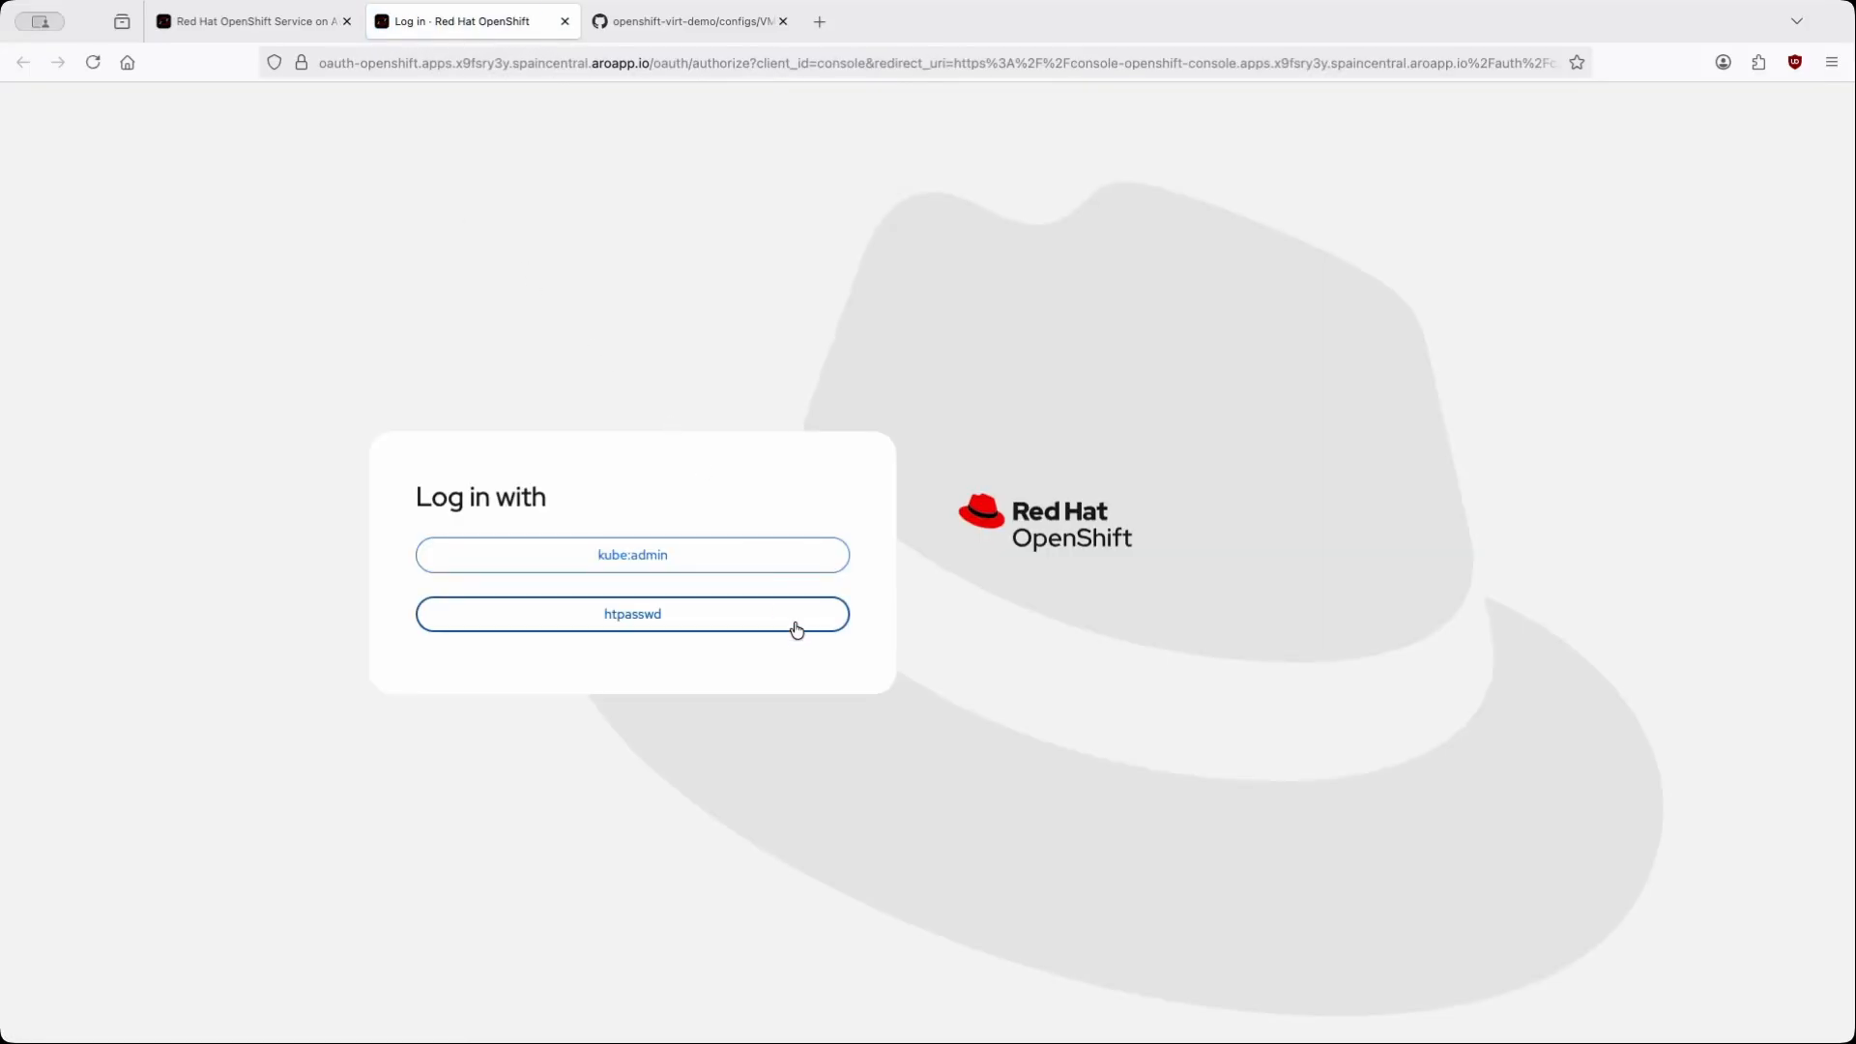
{"action": "left_click", "coordinate": [261, 21]}
{"action": "left_click", "coordinate": [348, 298]}
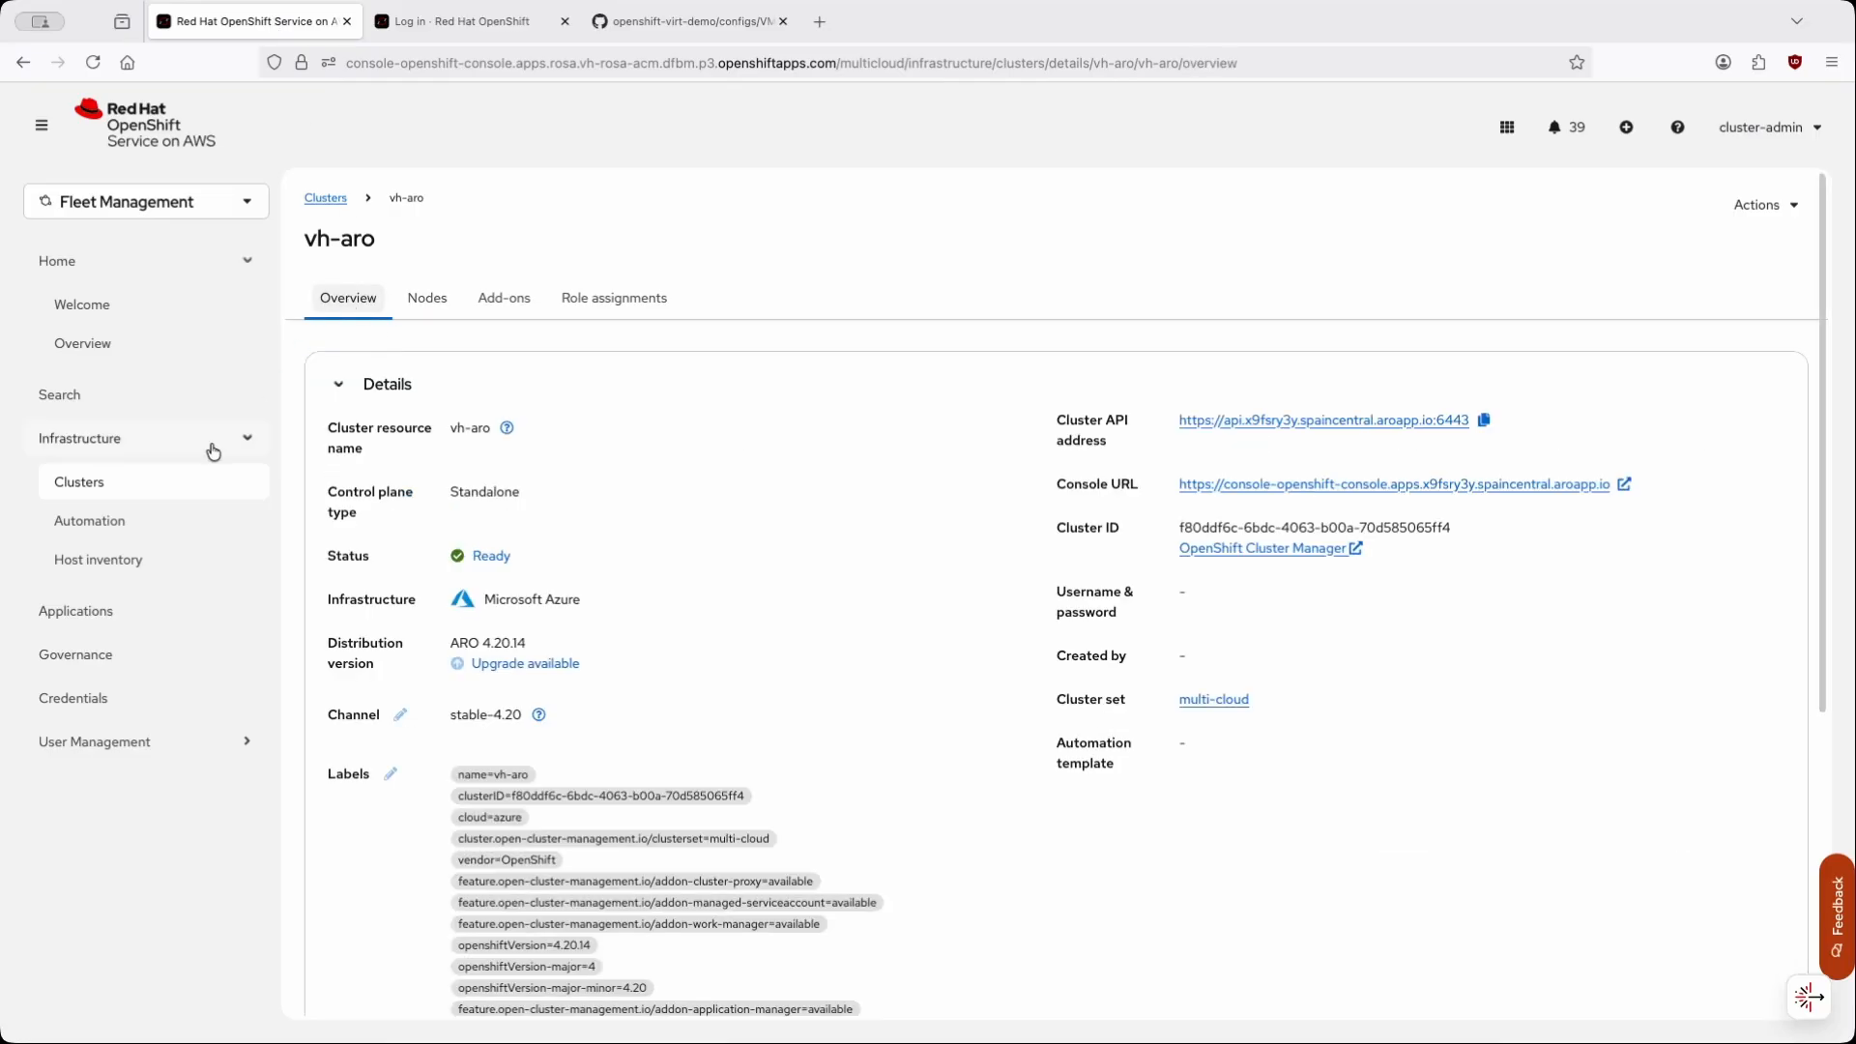
- Open the multi-cloud cluster set and review its overview, cluster list and Submariner add-ons
{"action": "left_click", "coordinate": [147, 488]}
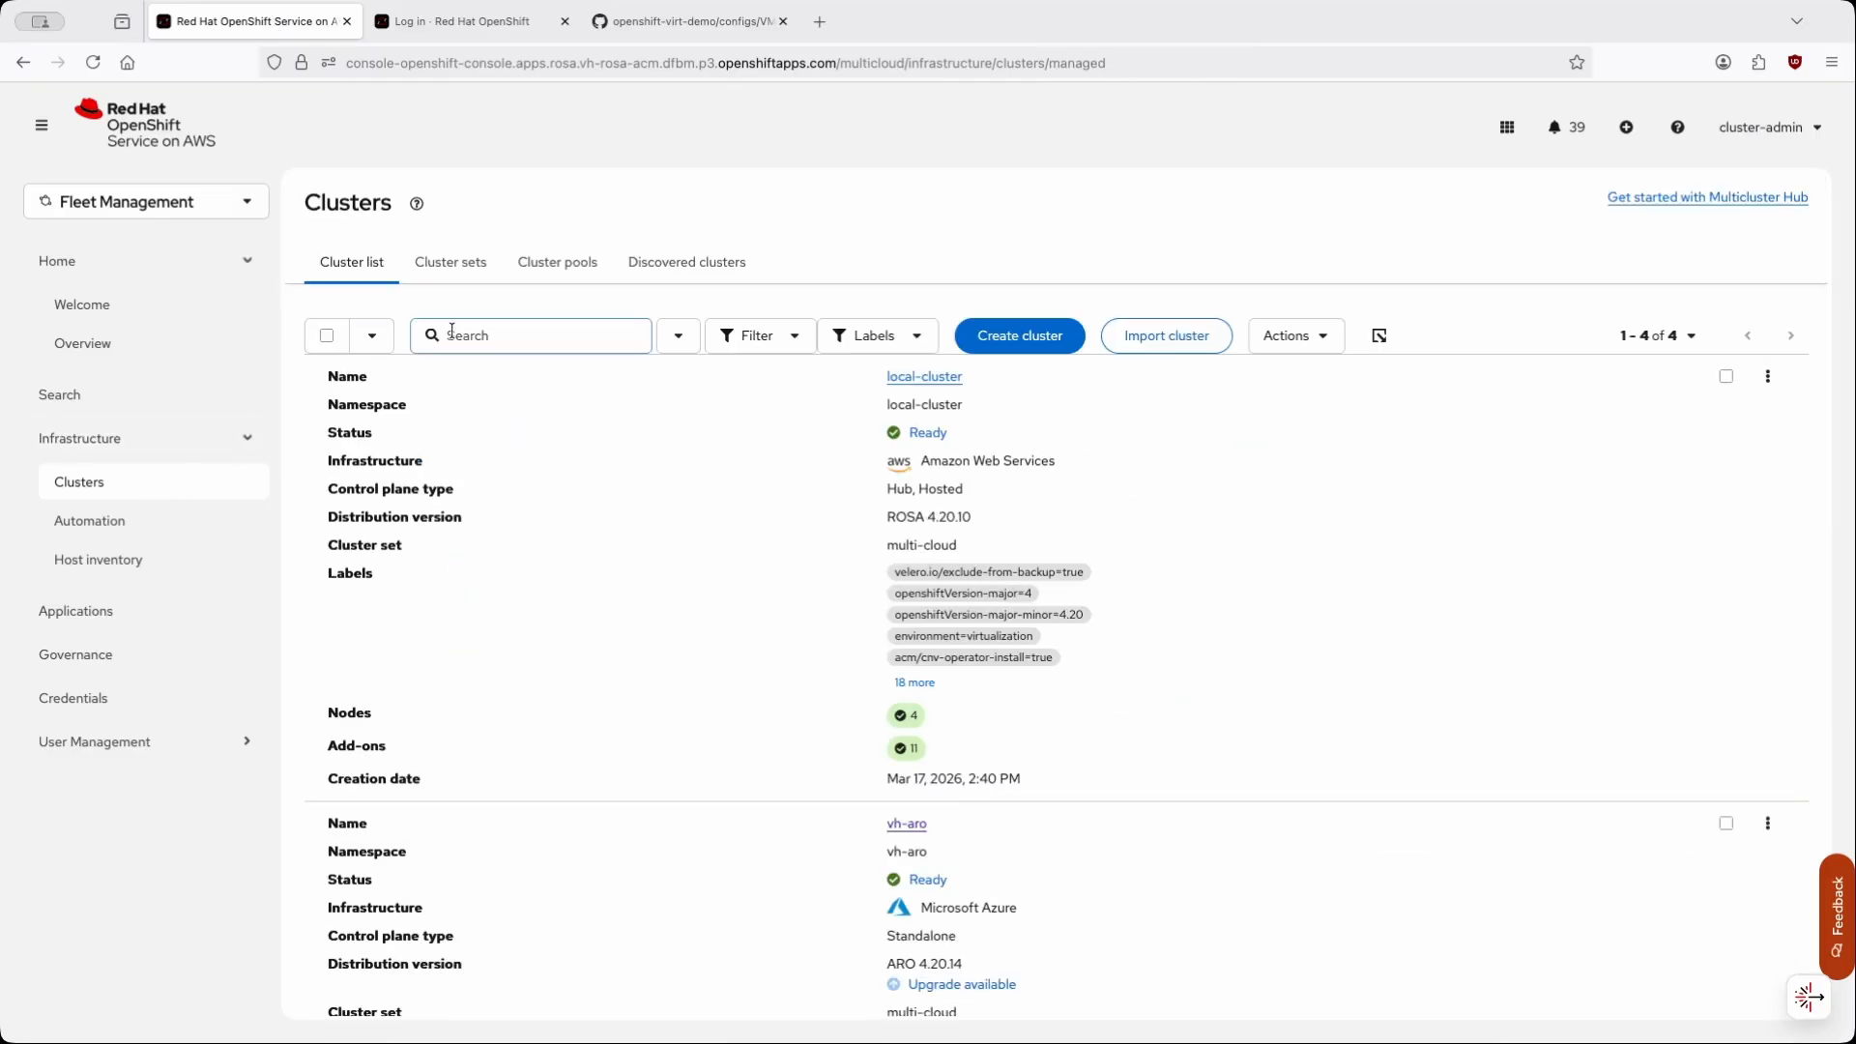
{"action": "left_click", "coordinate": [448, 275]}
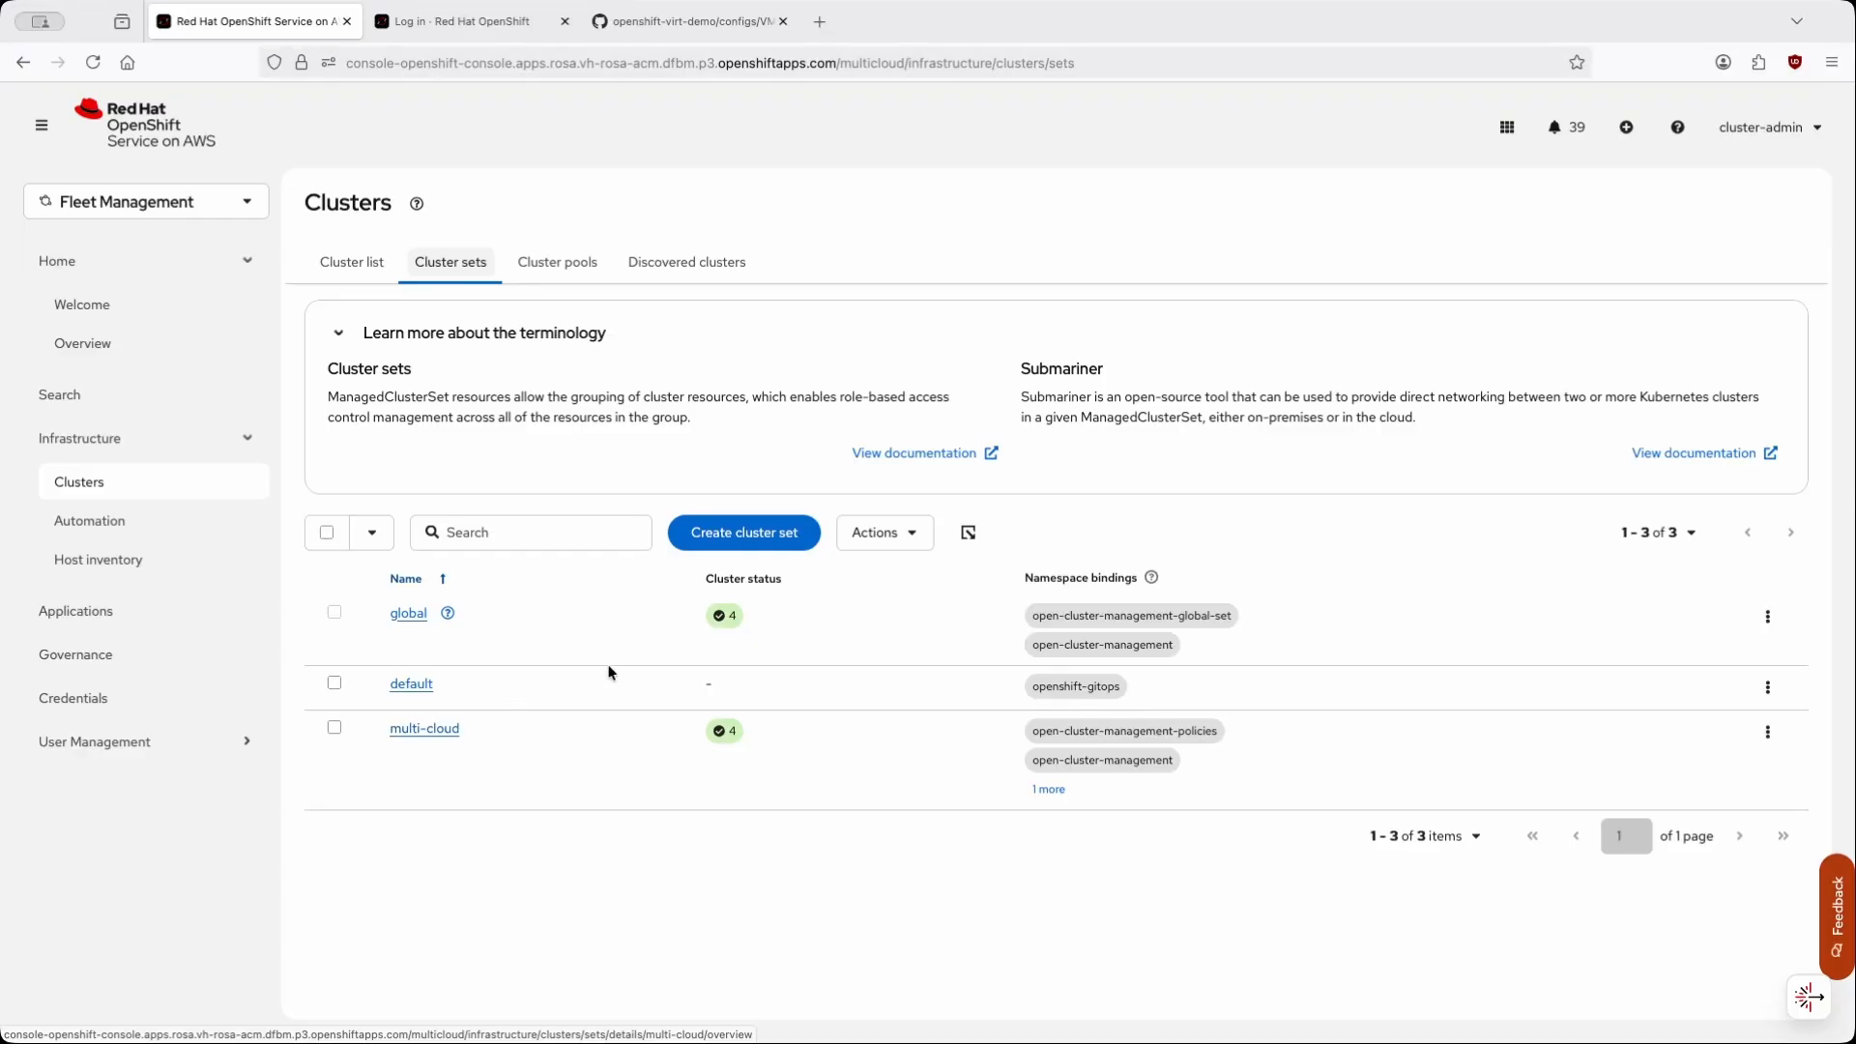
{"action": "left_click", "coordinate": [452, 733]}
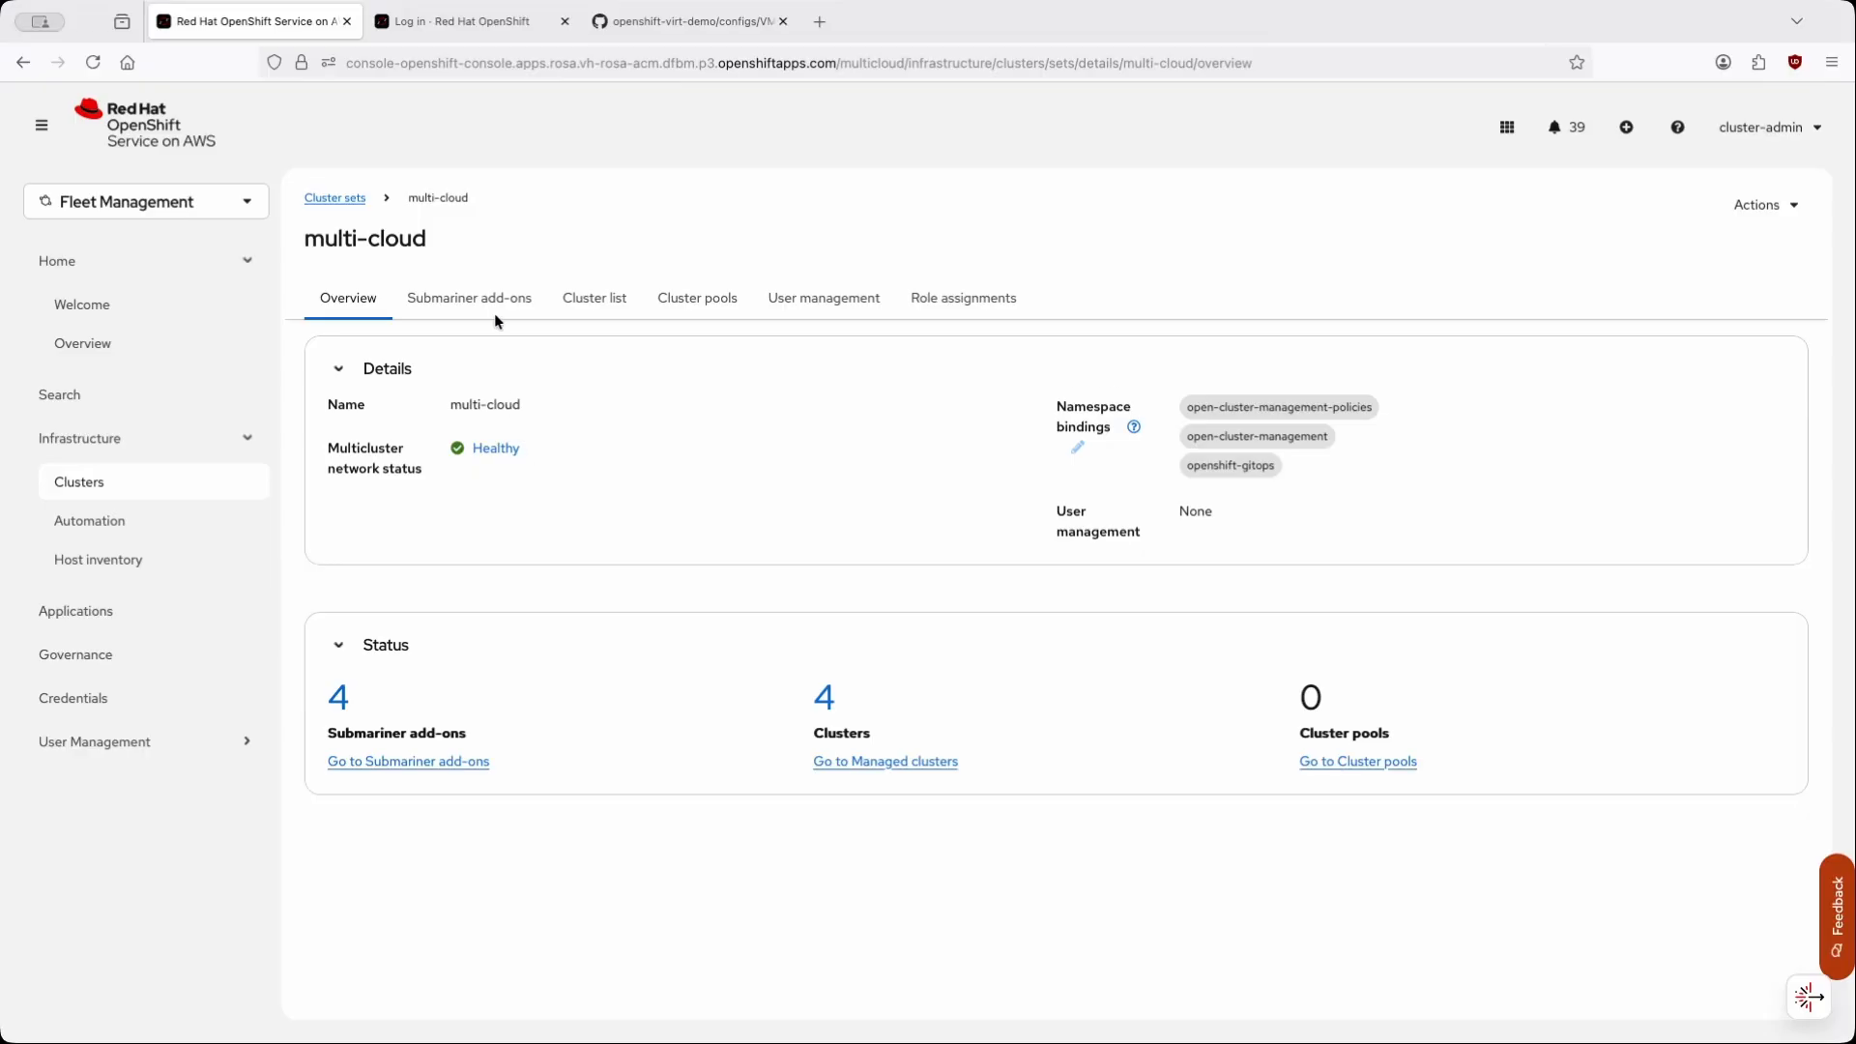
{"action": "left_click", "coordinate": [564, 303]}
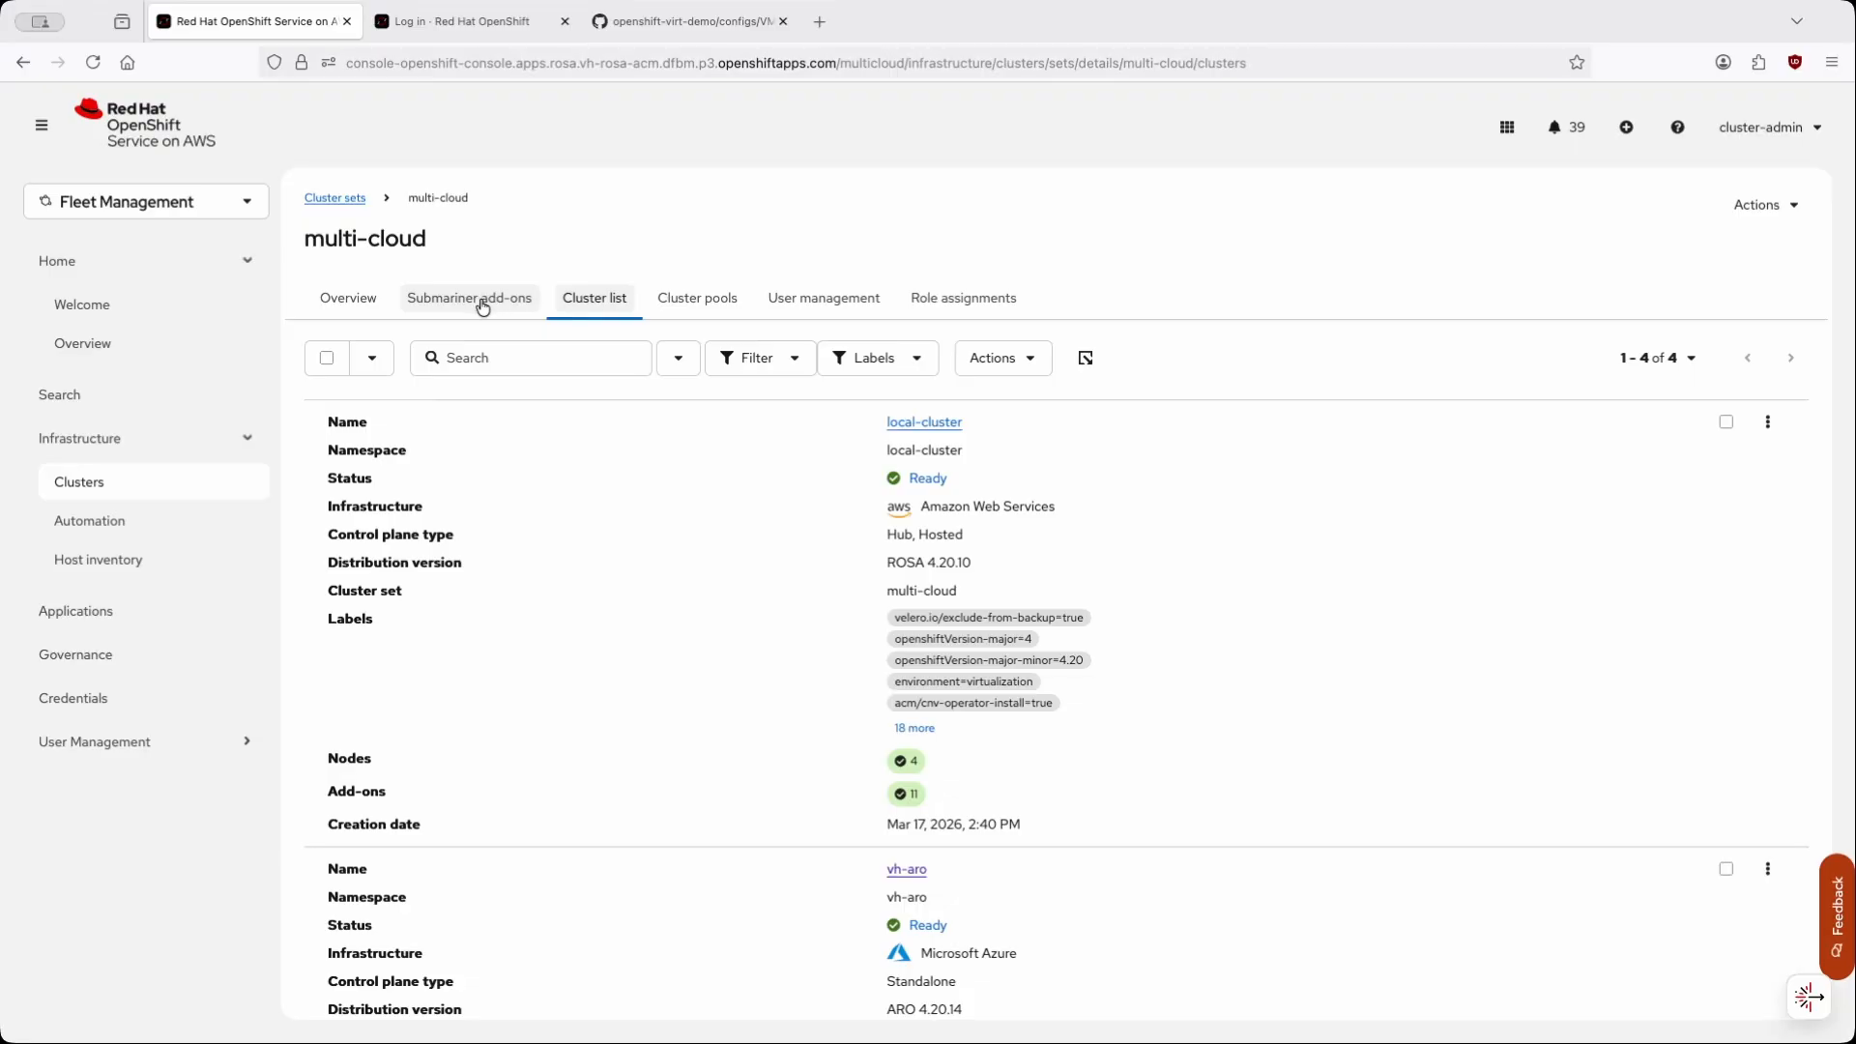
{"action": "left_click", "coordinate": [483, 306]}
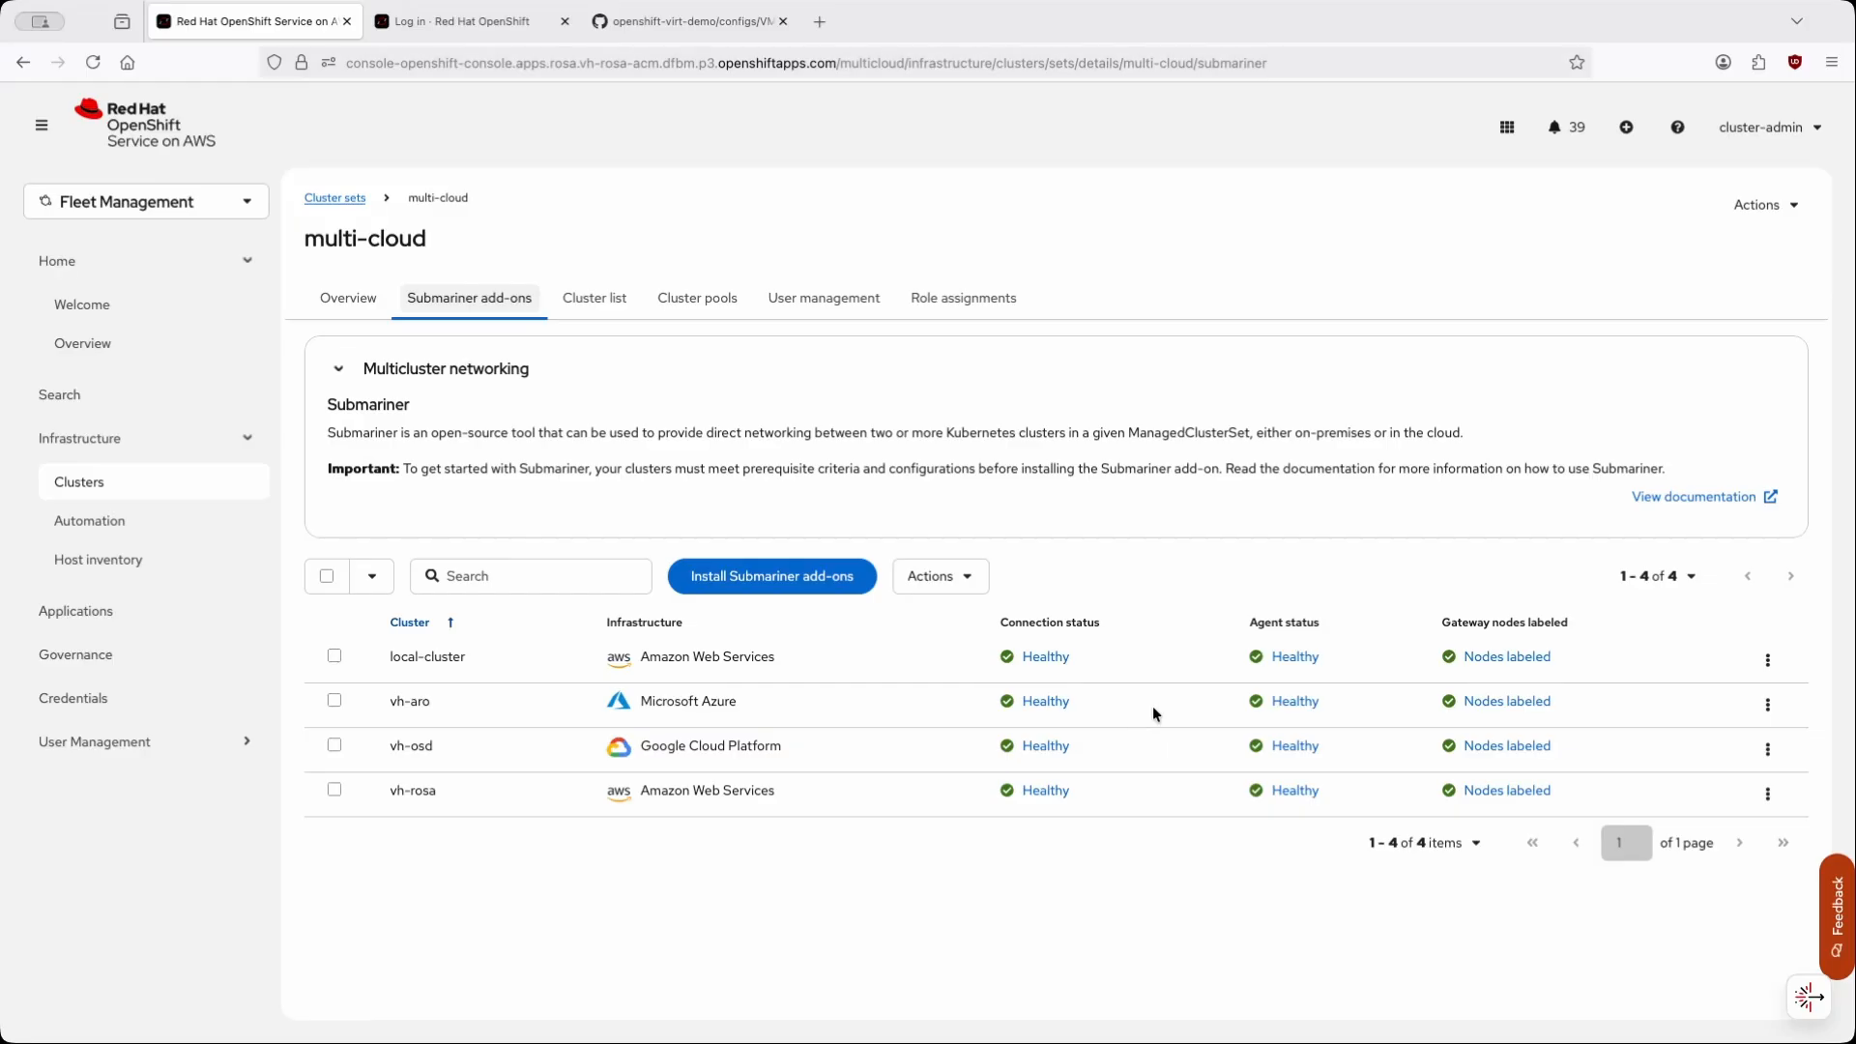
- View the form for importing an existing cluster and its import mode setting, and return to the cluster list without importing
{"action": "left_click", "coordinate": [164, 491]}
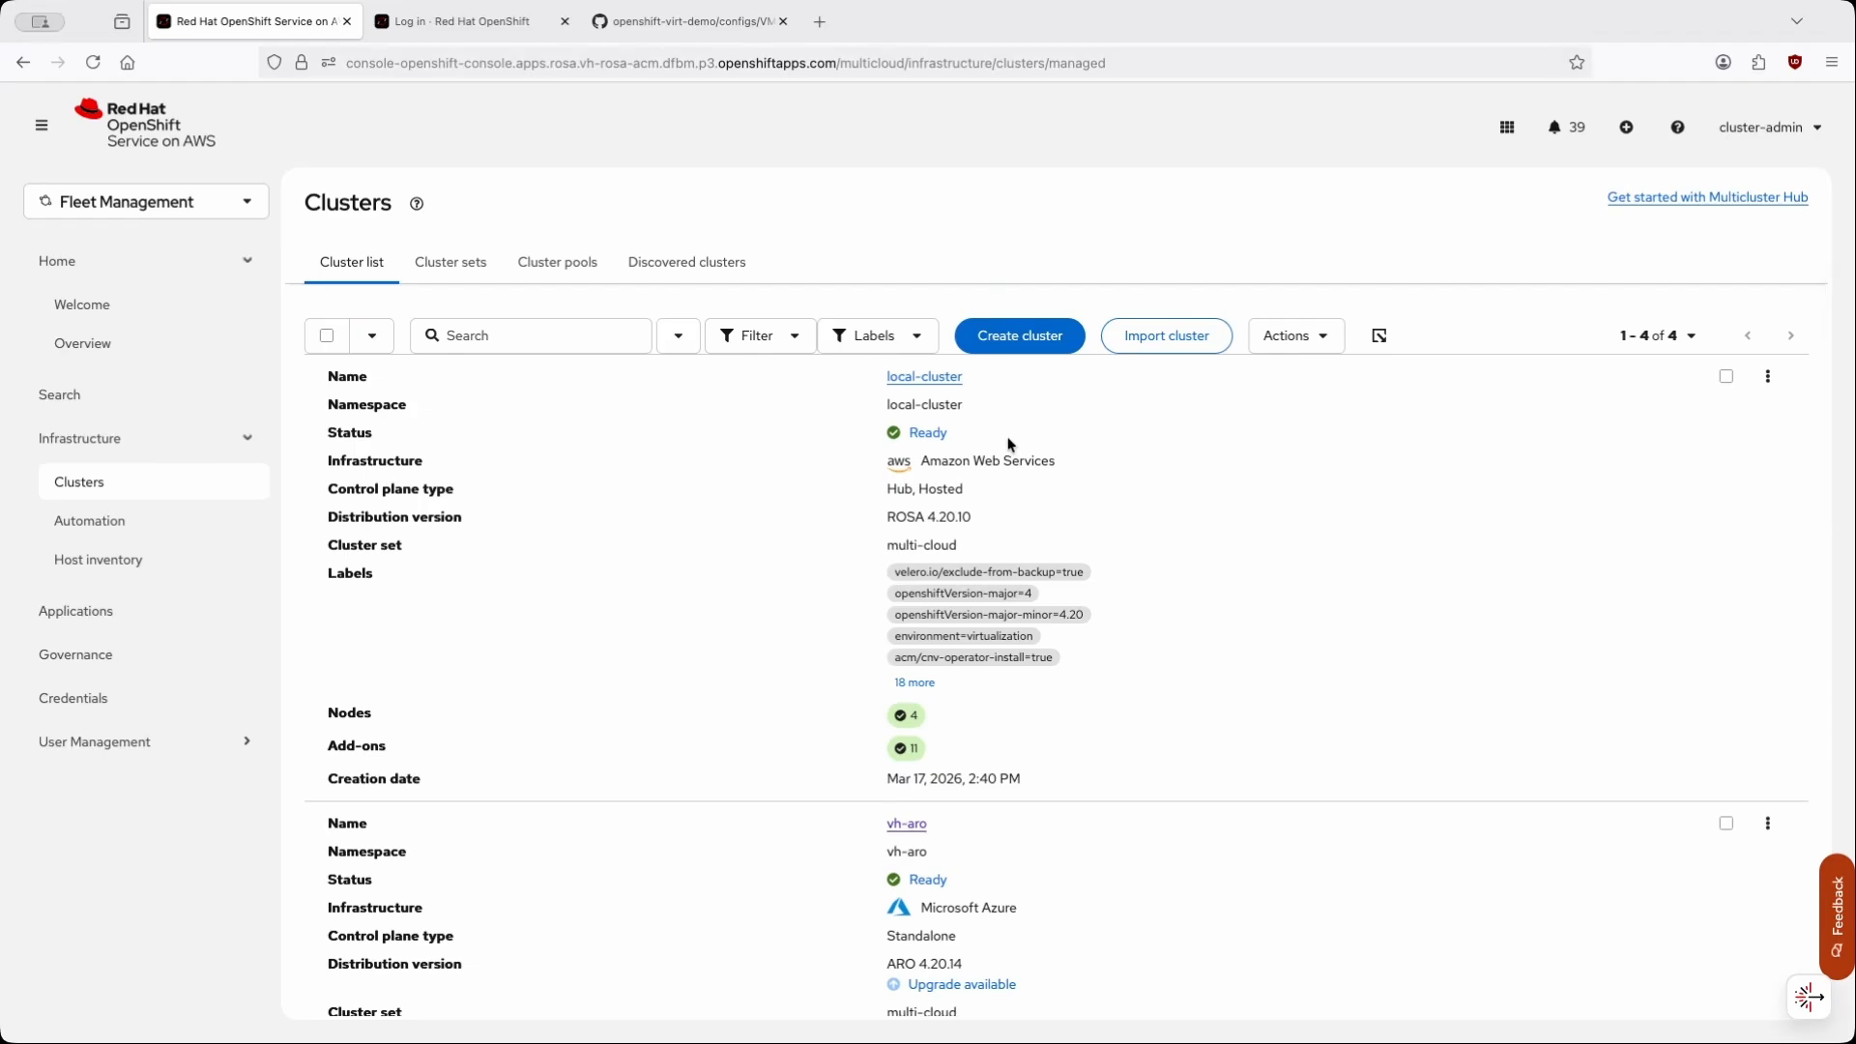
{"action": "left_click", "coordinate": [1156, 338]}
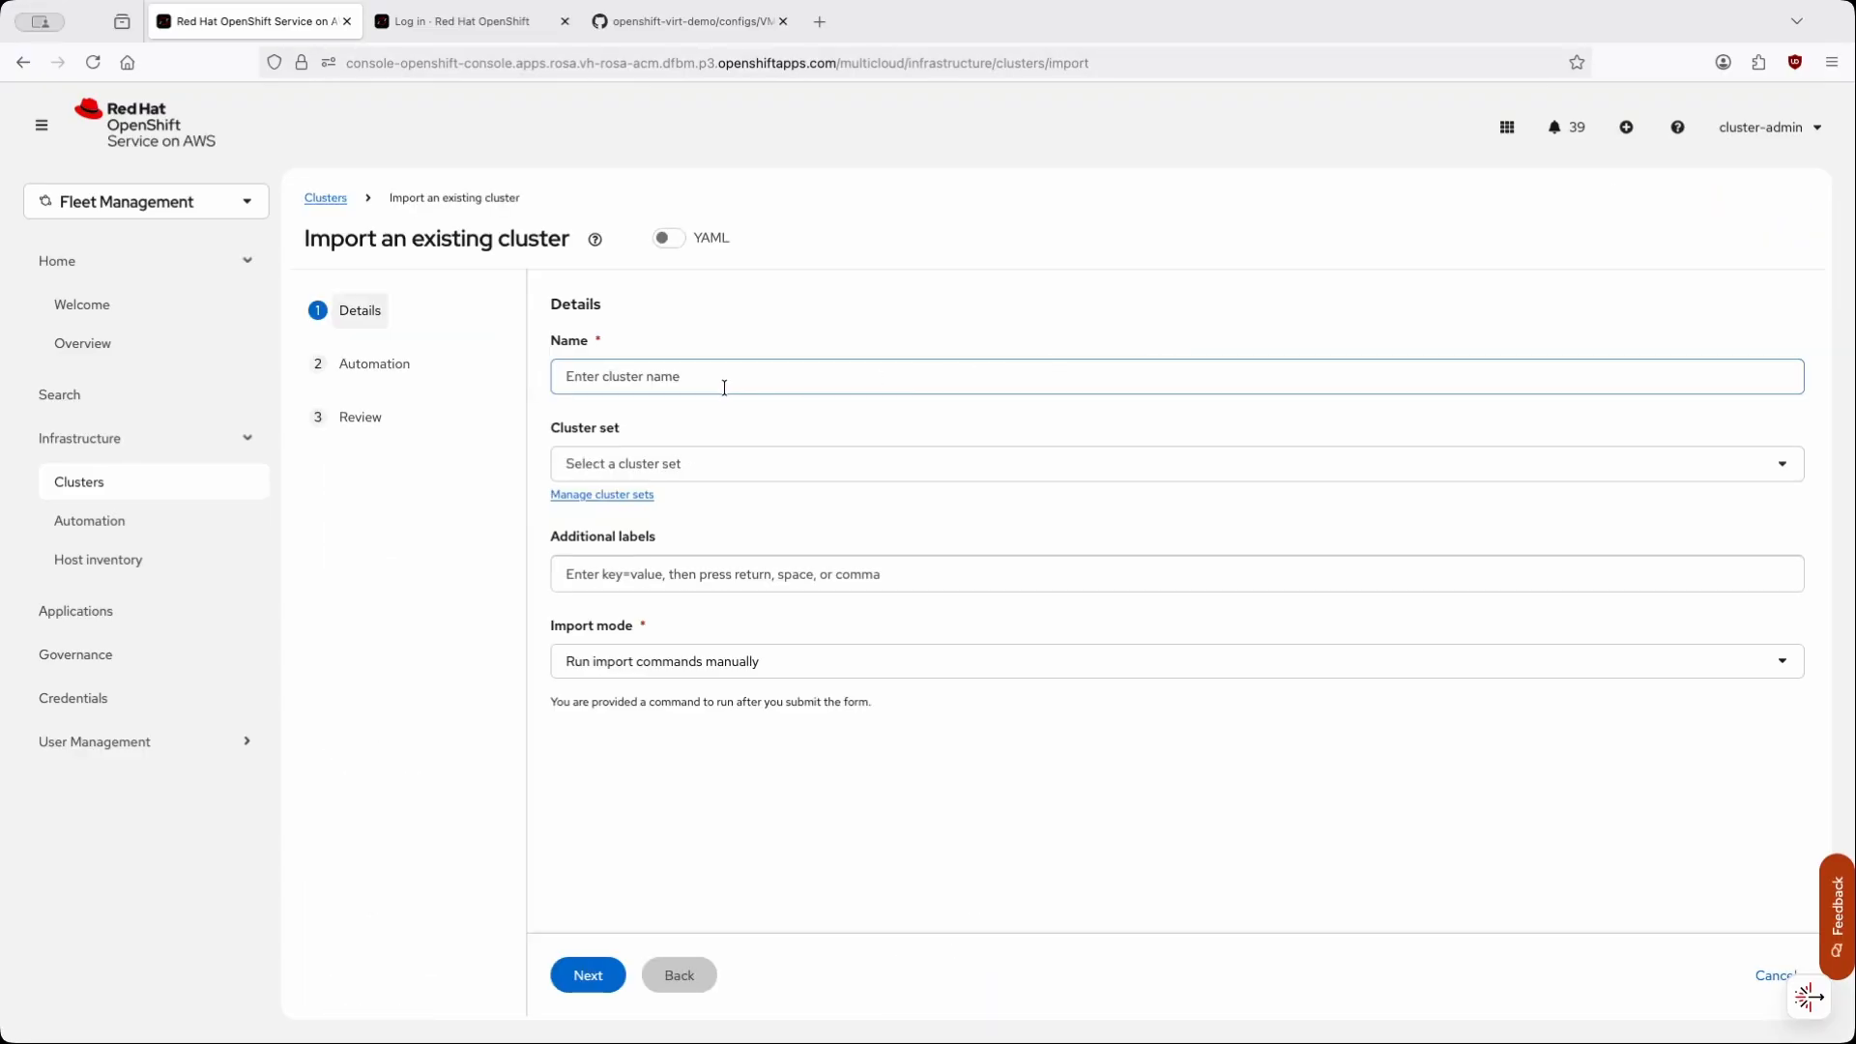
{"action": "left_click", "coordinate": [686, 671]}
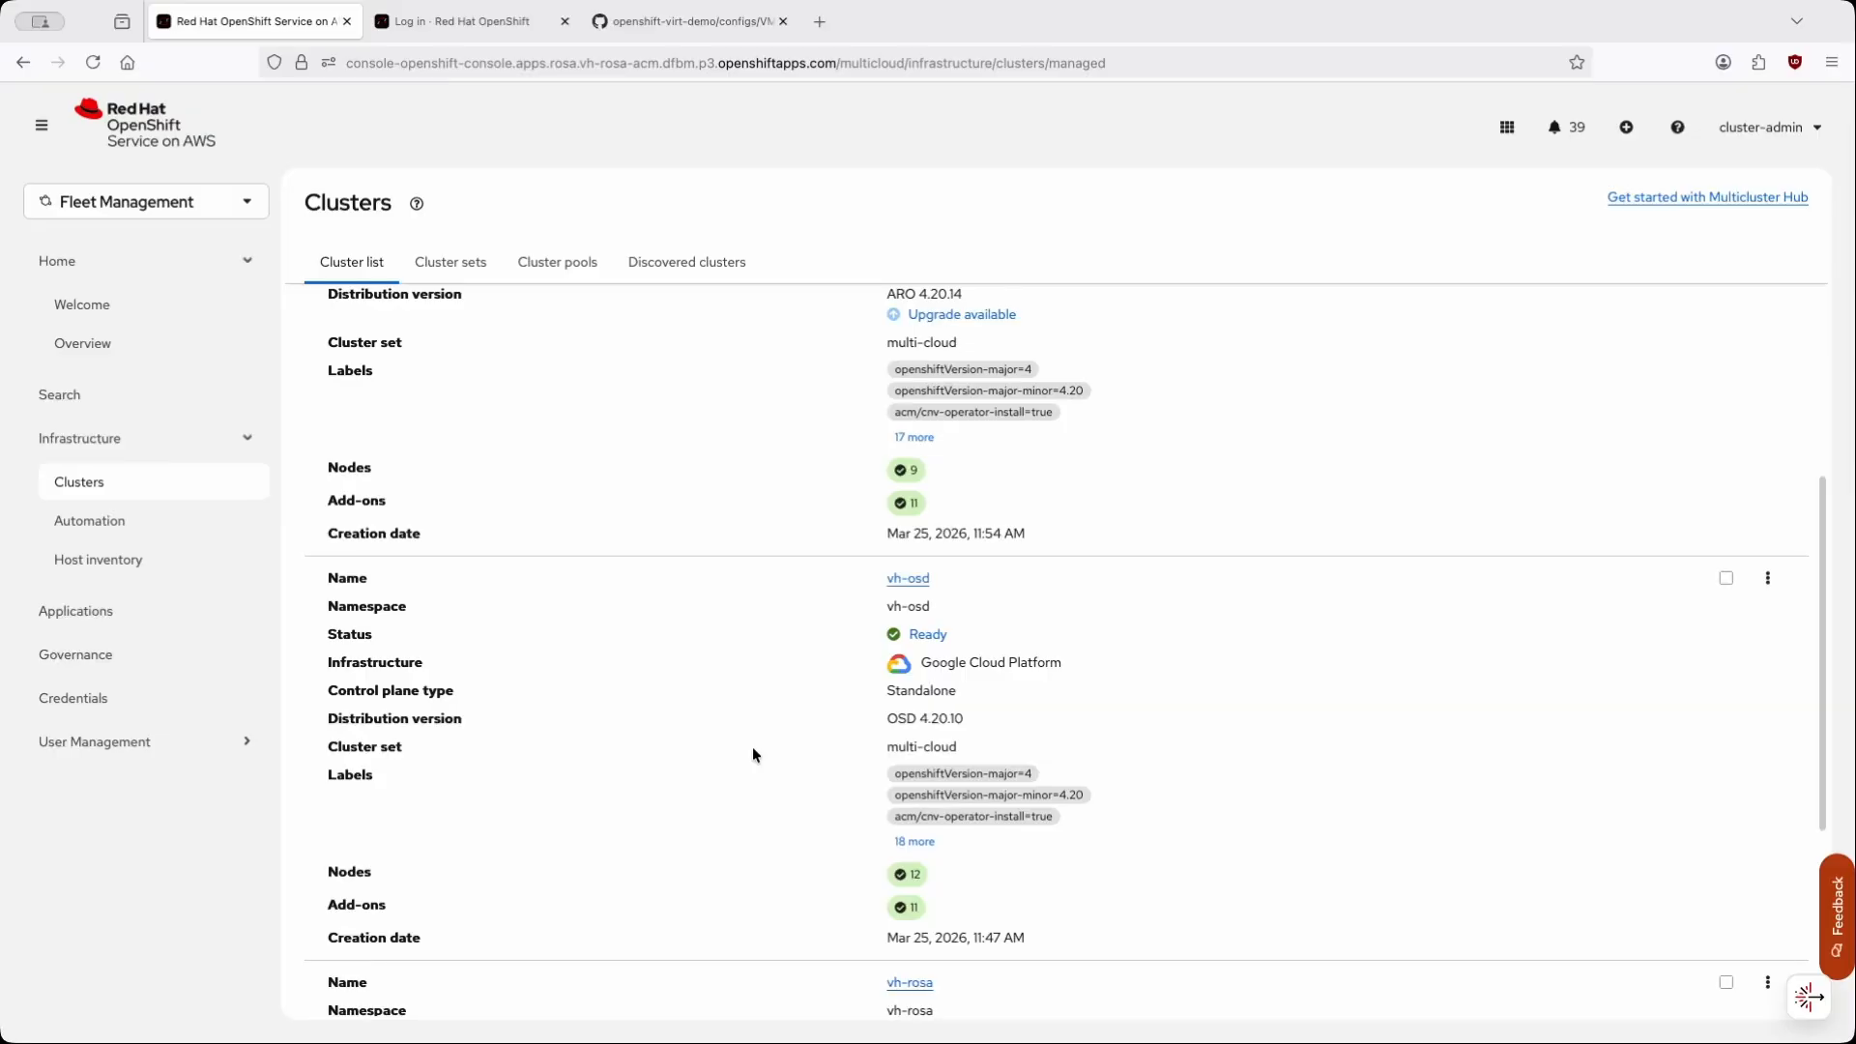
{"action": "scroll", "coordinate": [752, 746], "scroll_direction": "up", "scroll_amount": 10}
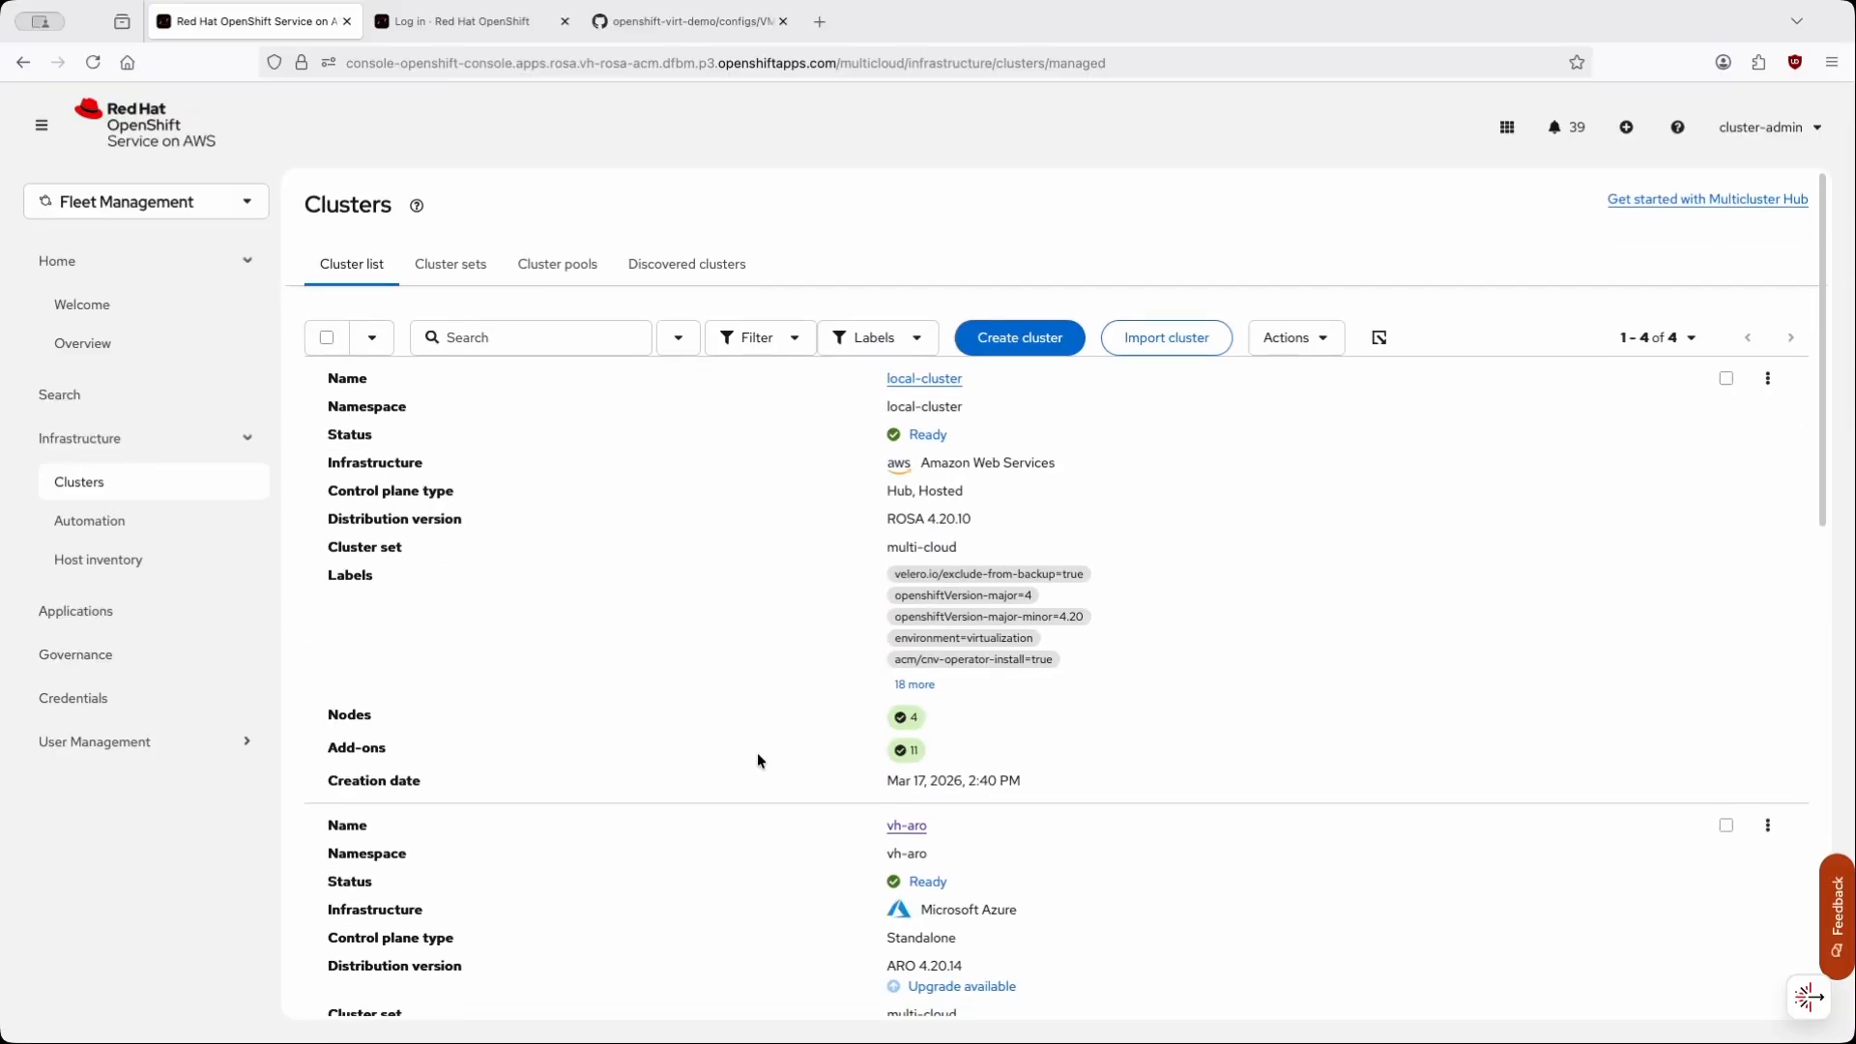
- Start creating a cluster, examine the infrastructure providers on offer, and choose Amazon Web Services
{"action": "left_click", "coordinate": [1068, 340]}
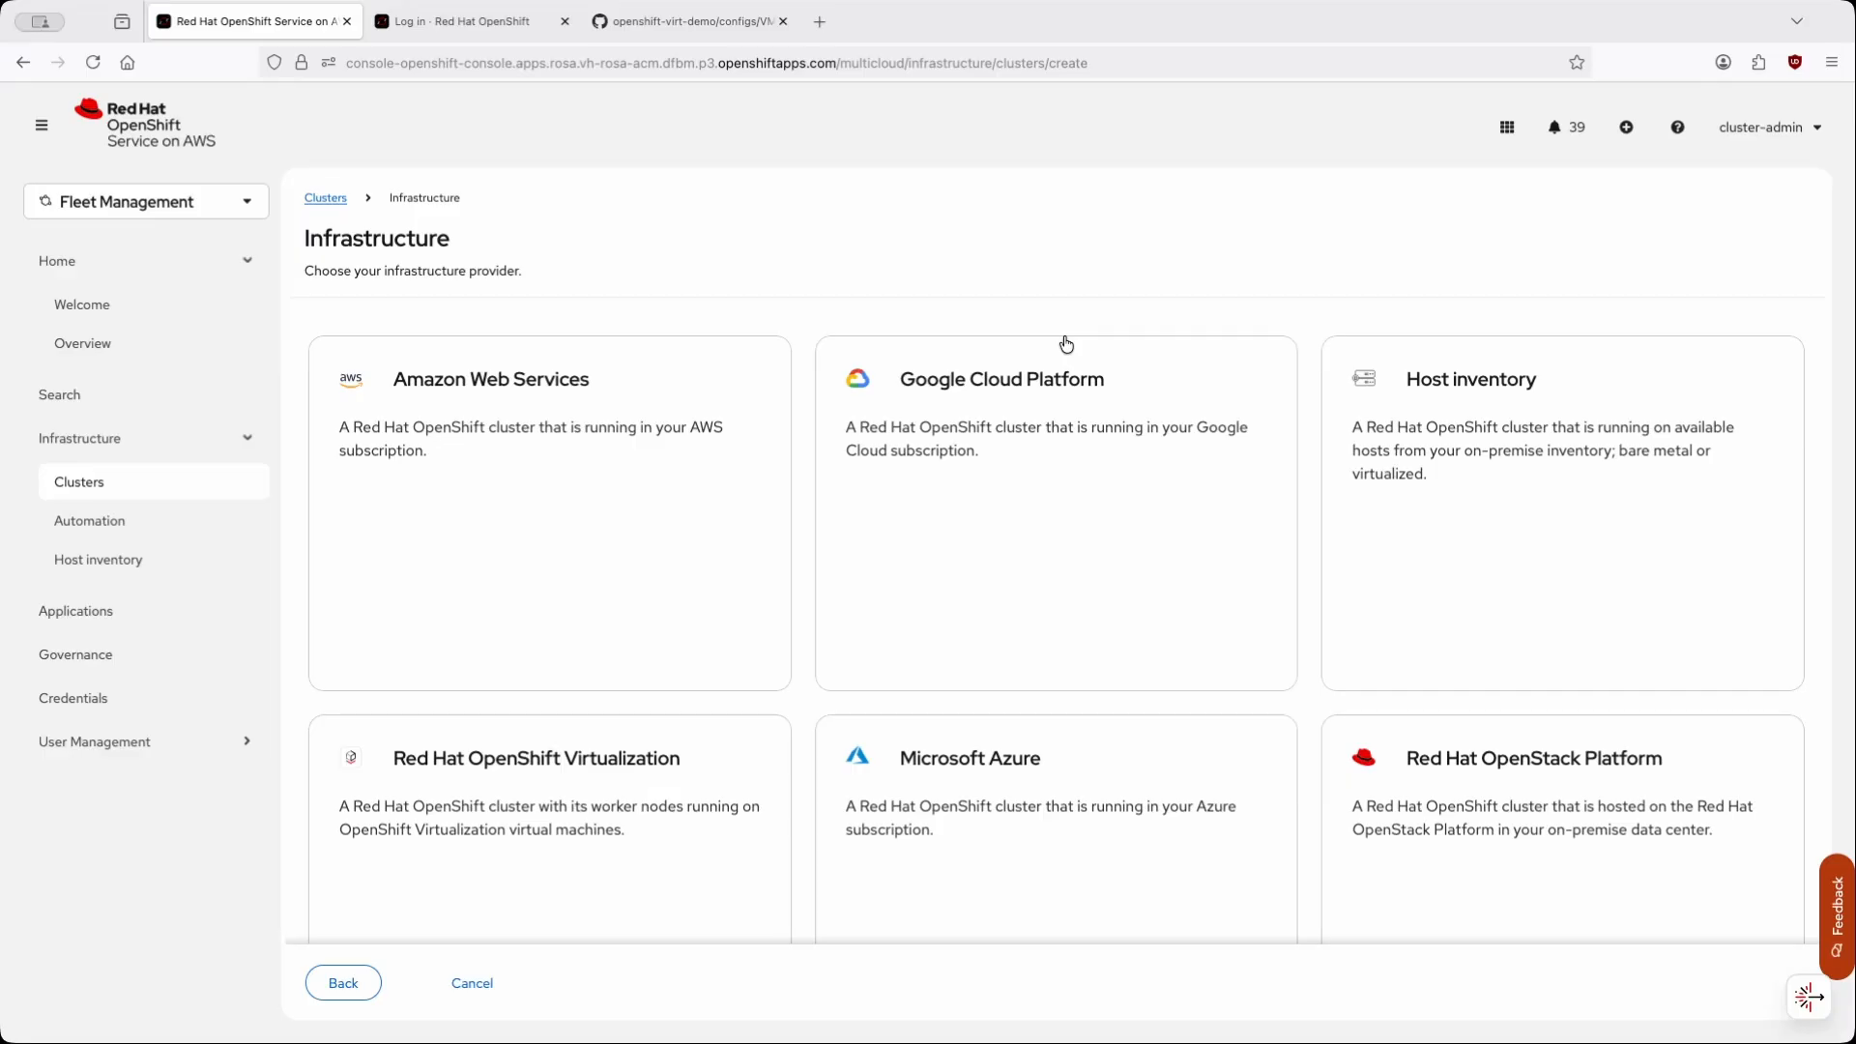
{"action": "scroll", "coordinate": [425, 406], "scroll_direction": "down", "scroll_amount": 1}
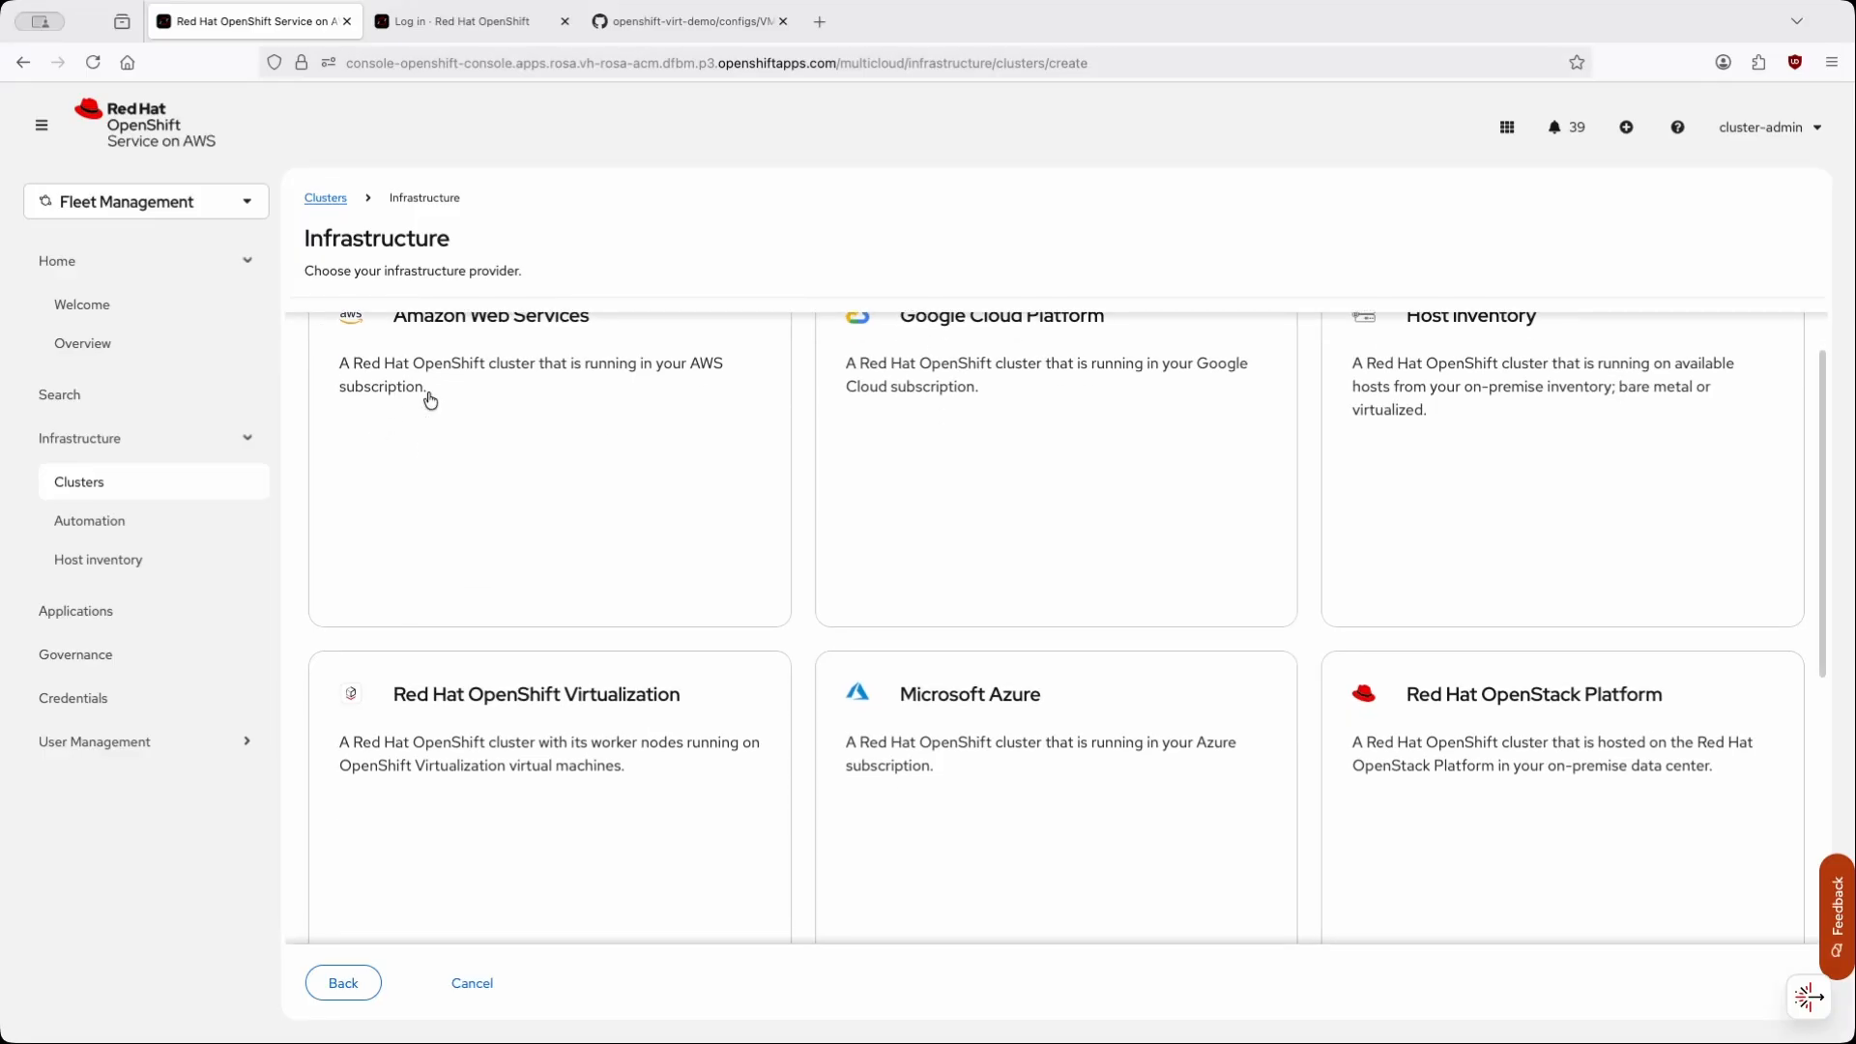
{"action": "scroll", "coordinate": [430, 401], "scroll_direction": "down", "scroll_amount": 1}
{"action": "scroll", "coordinate": [431, 402], "scroll_direction": "up", "scroll_amount": 1}
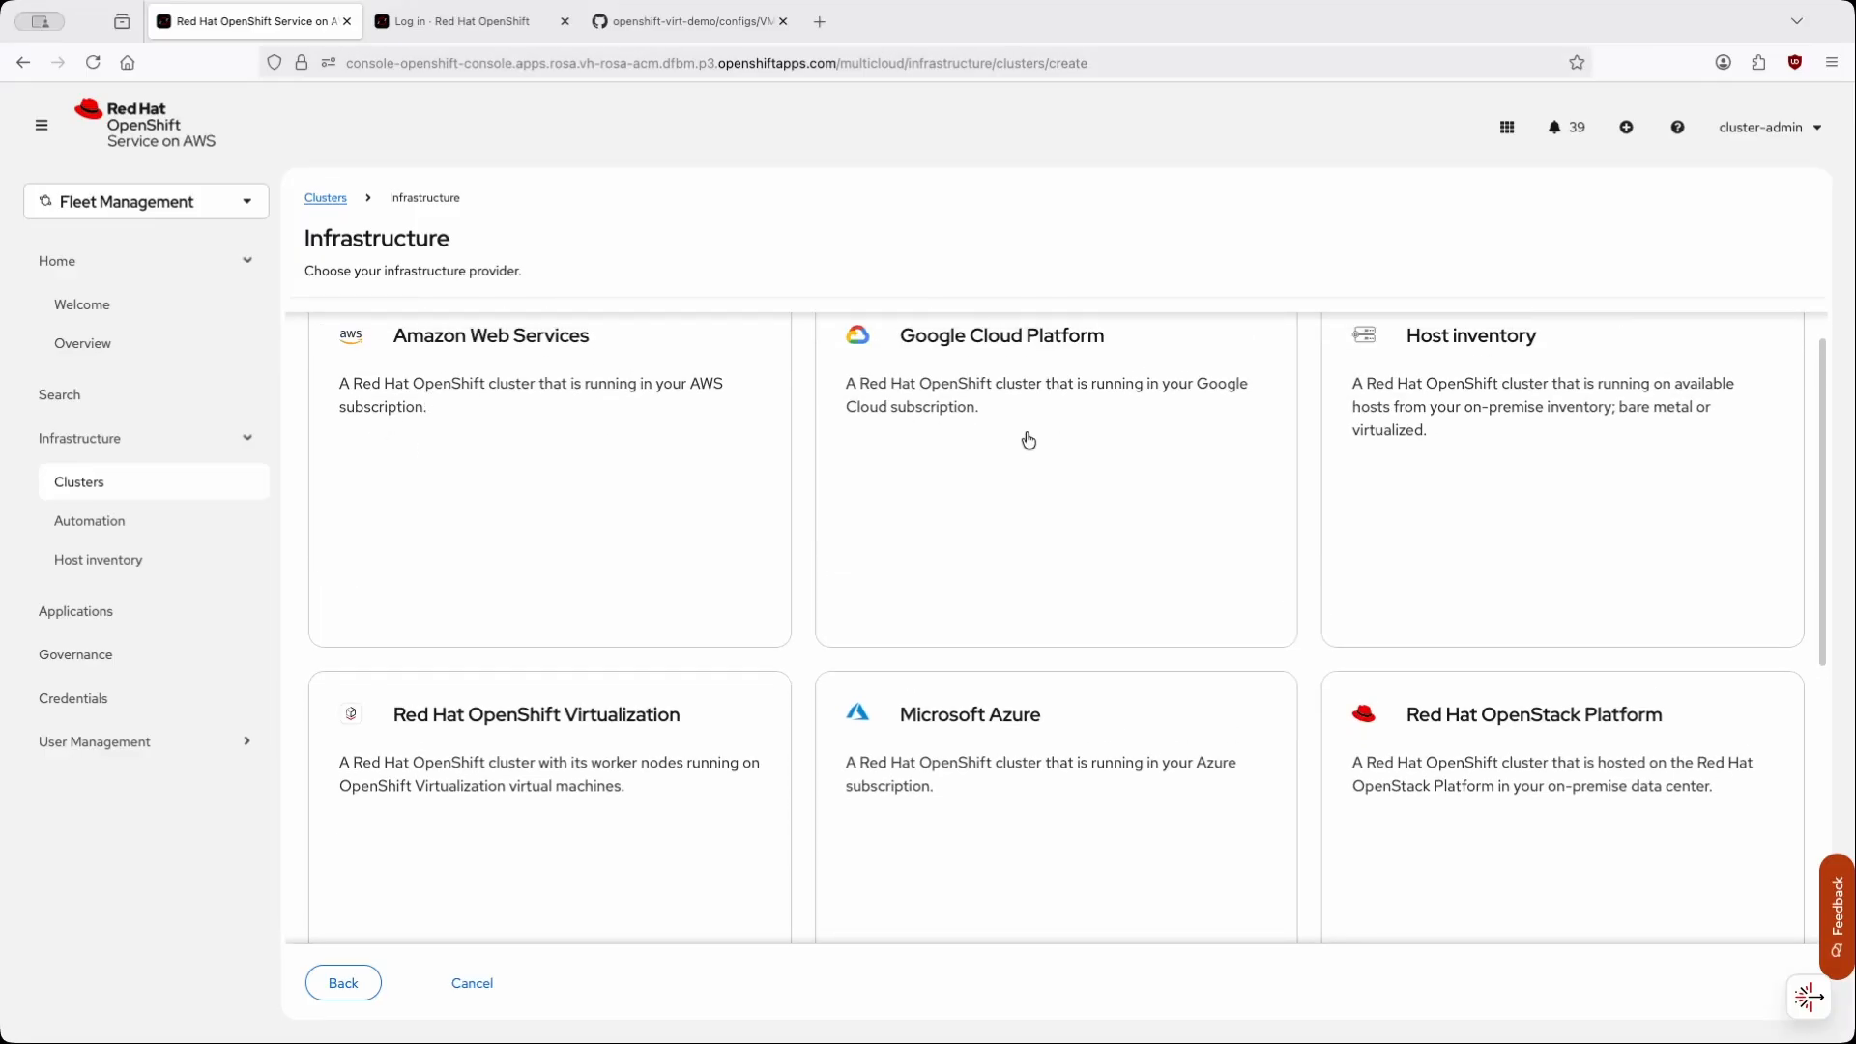
{"action": "scroll", "coordinate": [1447, 448], "scroll_direction": "down", "scroll_amount": 3}
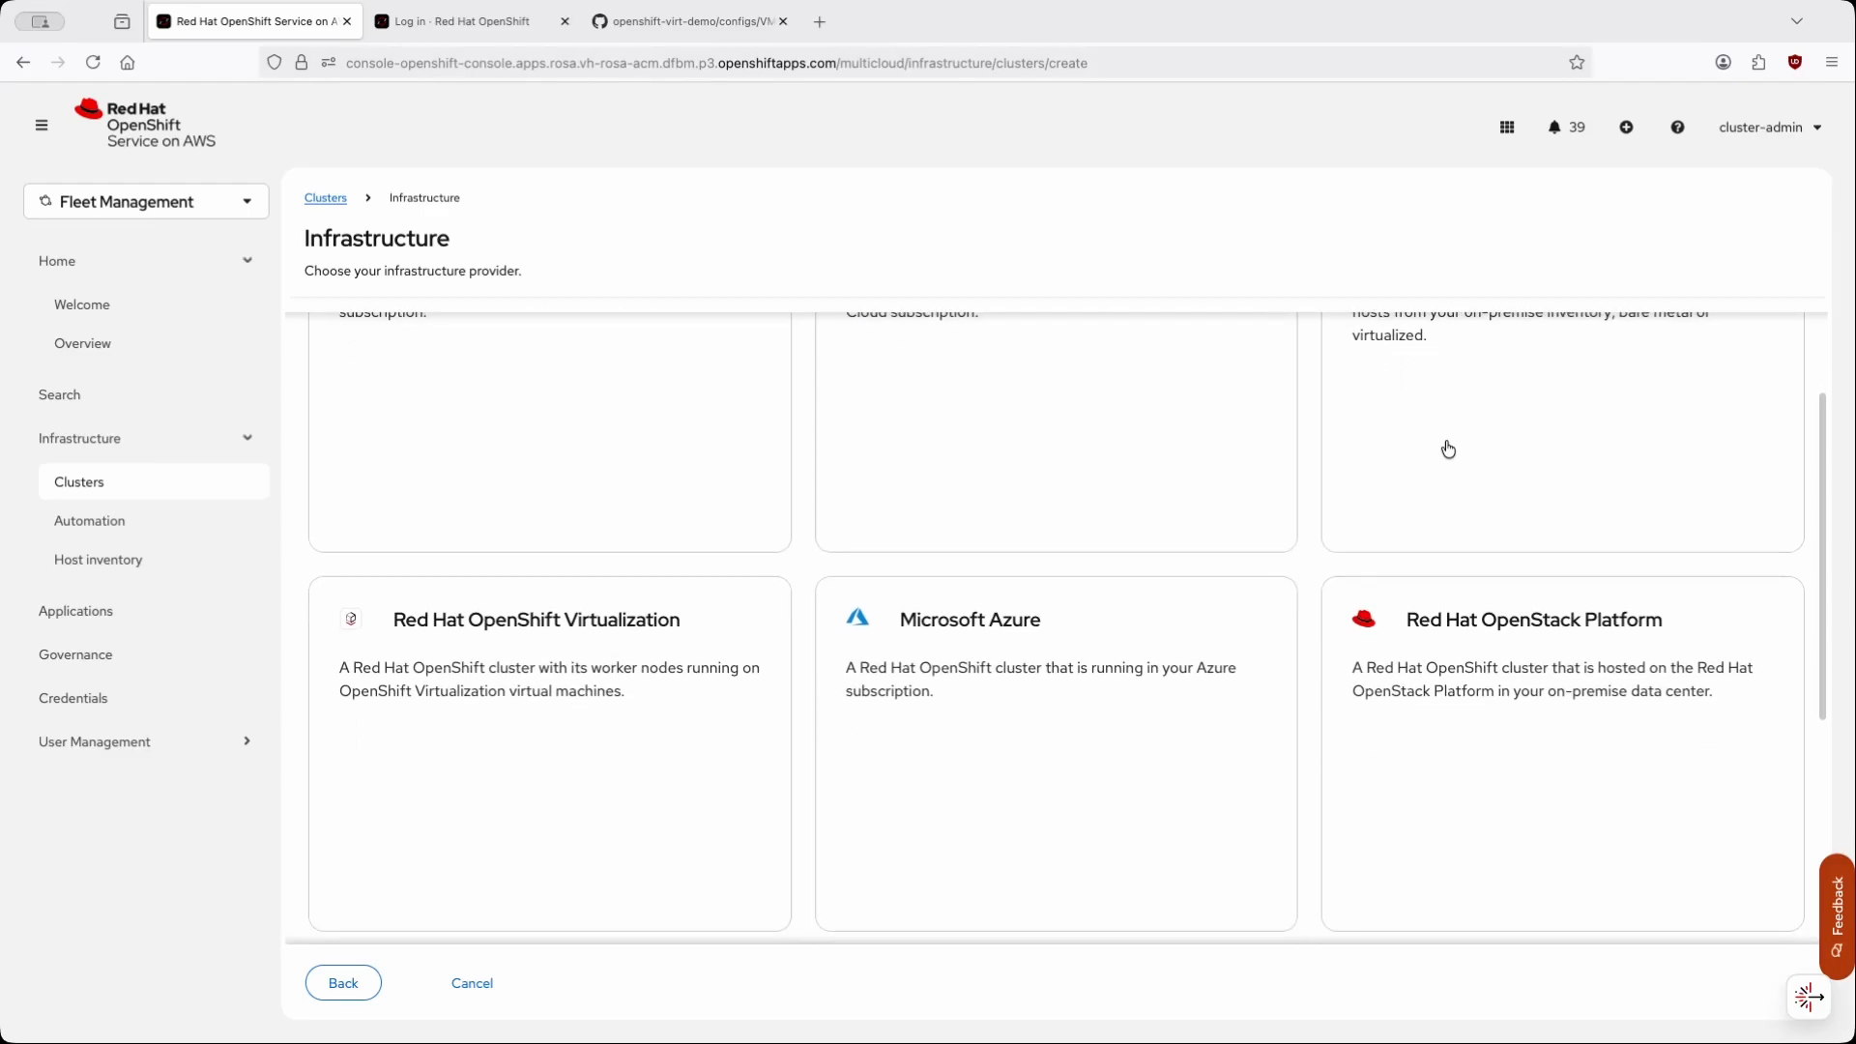
{"action": "scroll", "coordinate": [1000, 632], "scroll_direction": "down", "scroll_amount": 1}
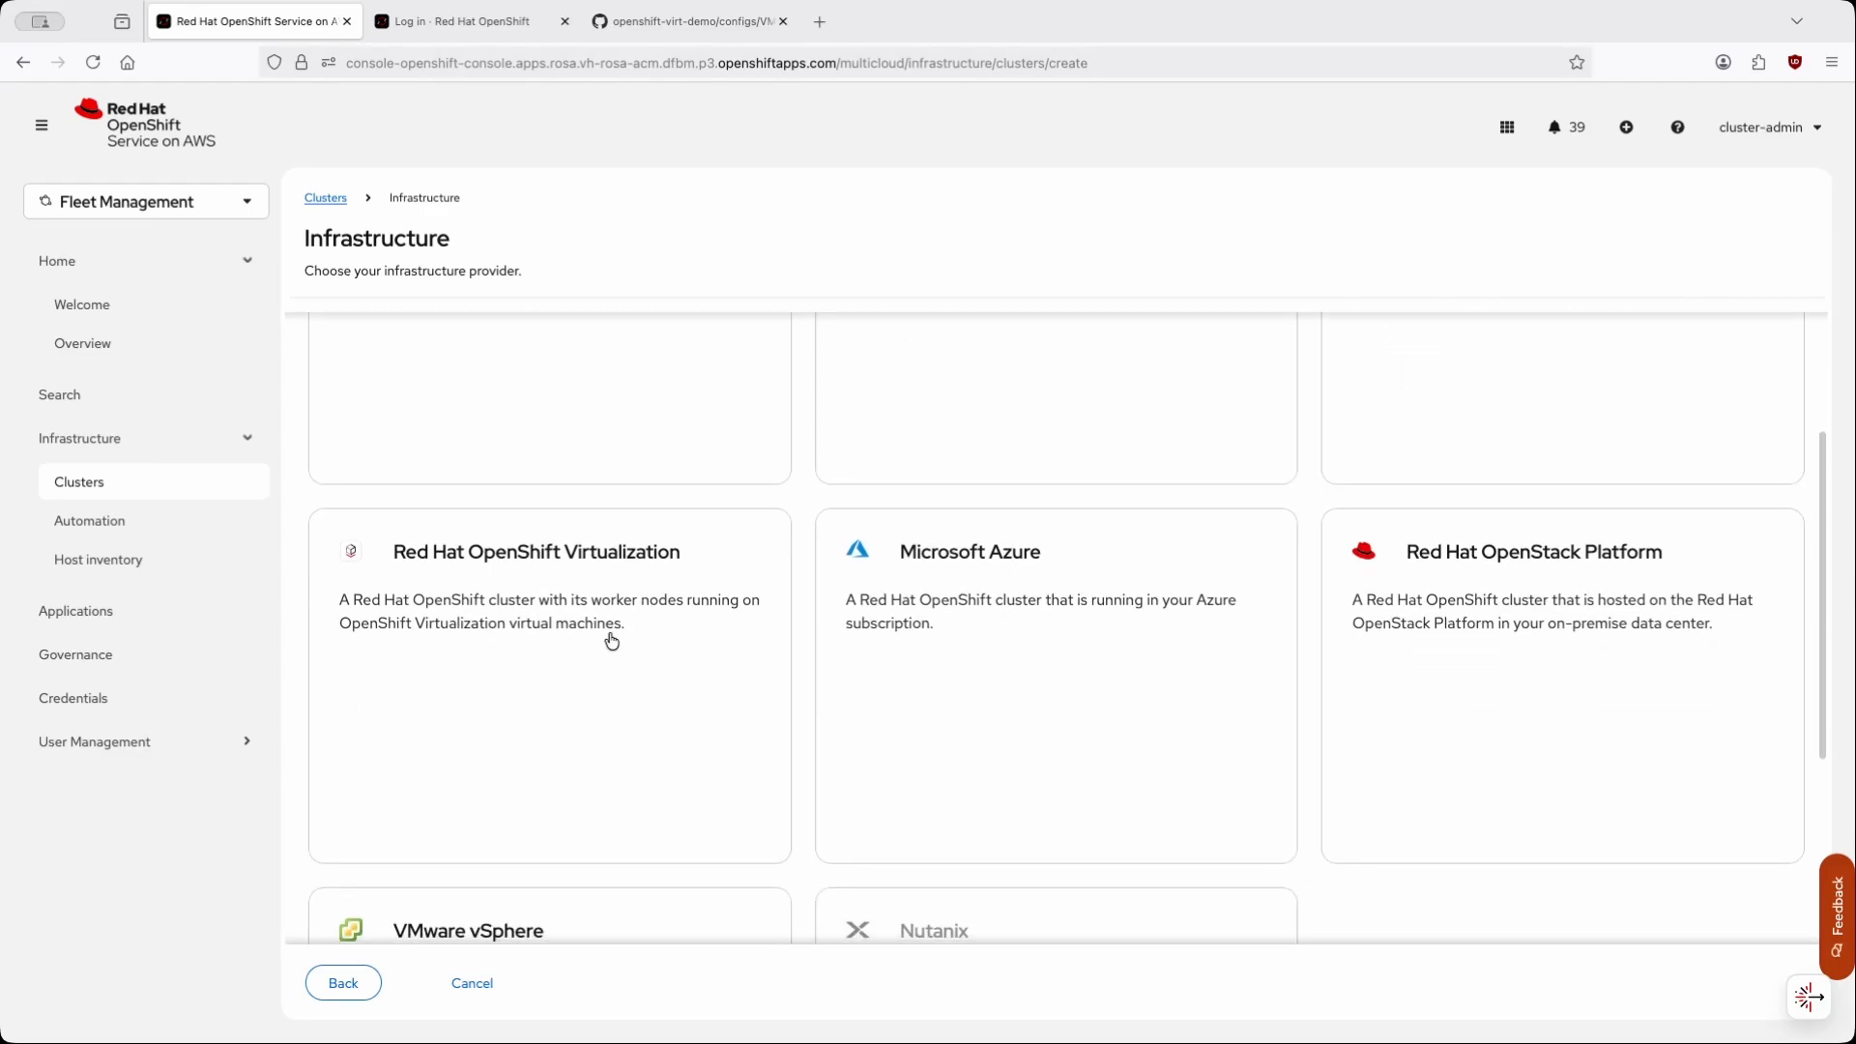
{"action": "scroll", "coordinate": [612, 640], "scroll_direction": "down", "scroll_amount": 1}
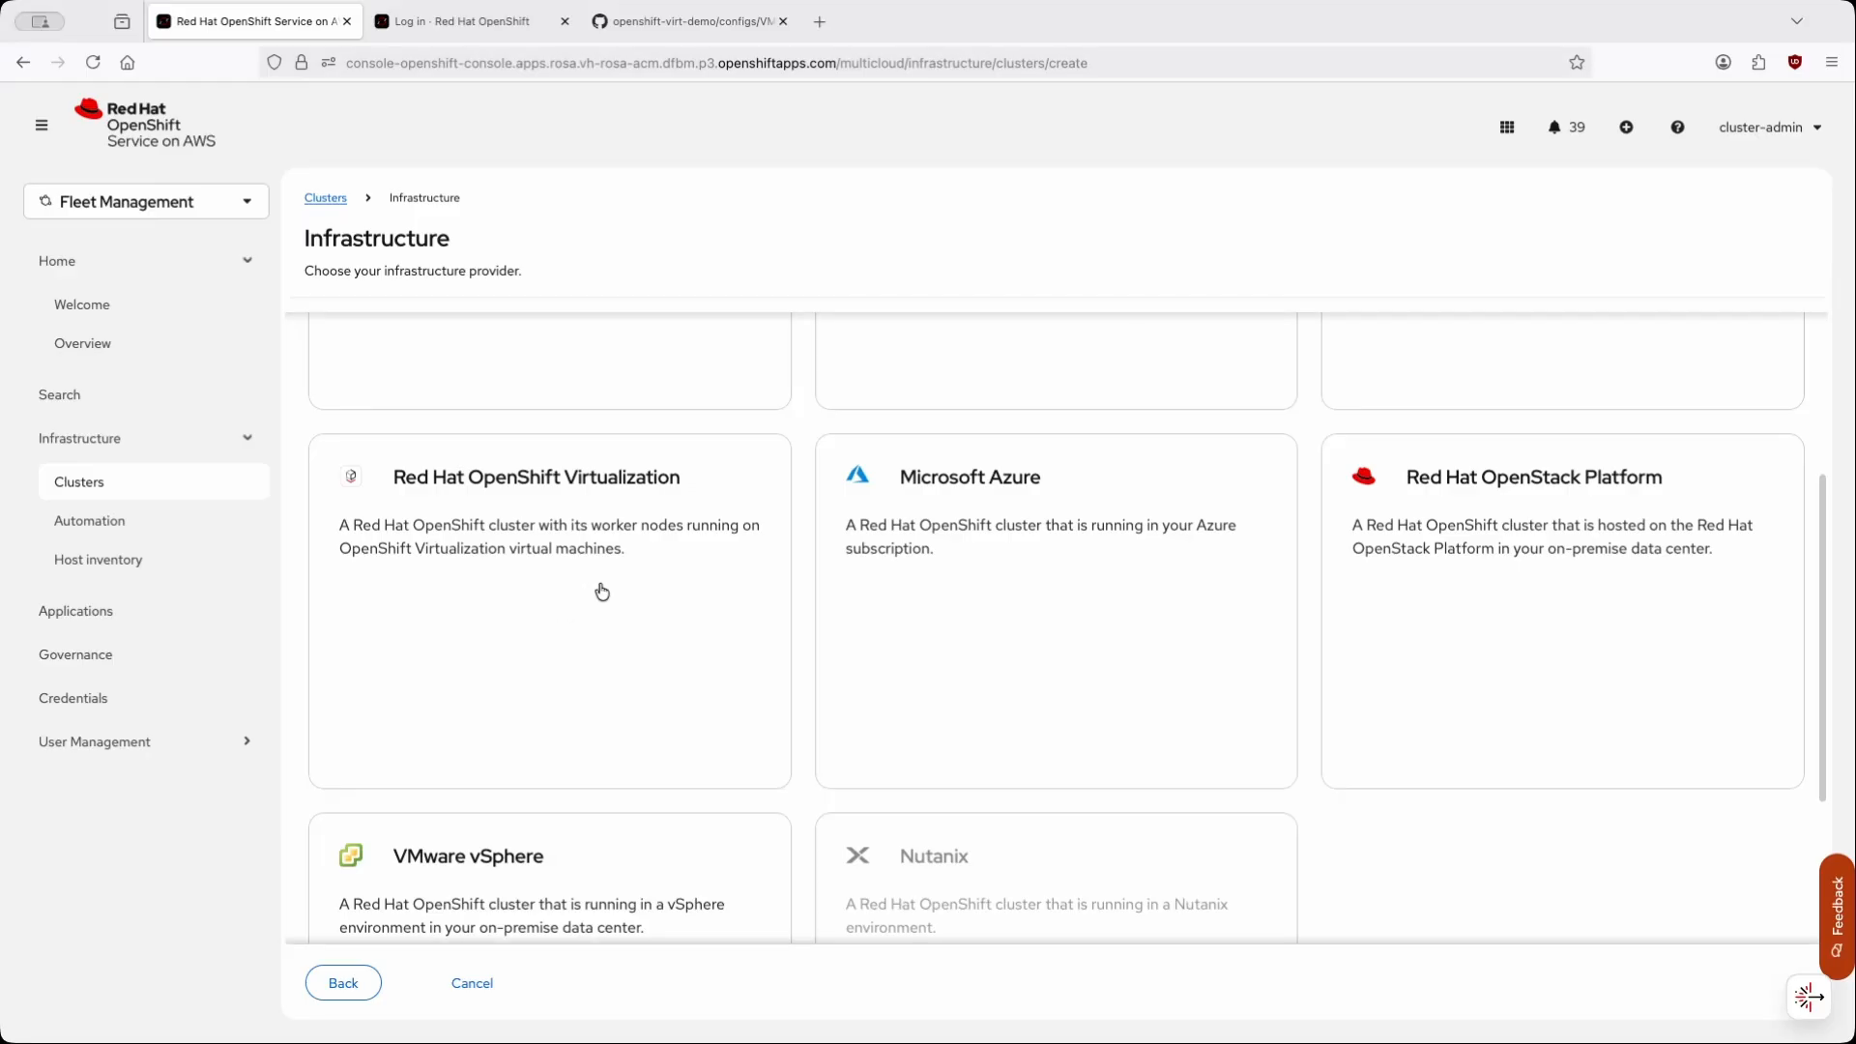
{"action": "scroll", "coordinate": [1517, 623], "scroll_direction": "down", "scroll_amount": 1}
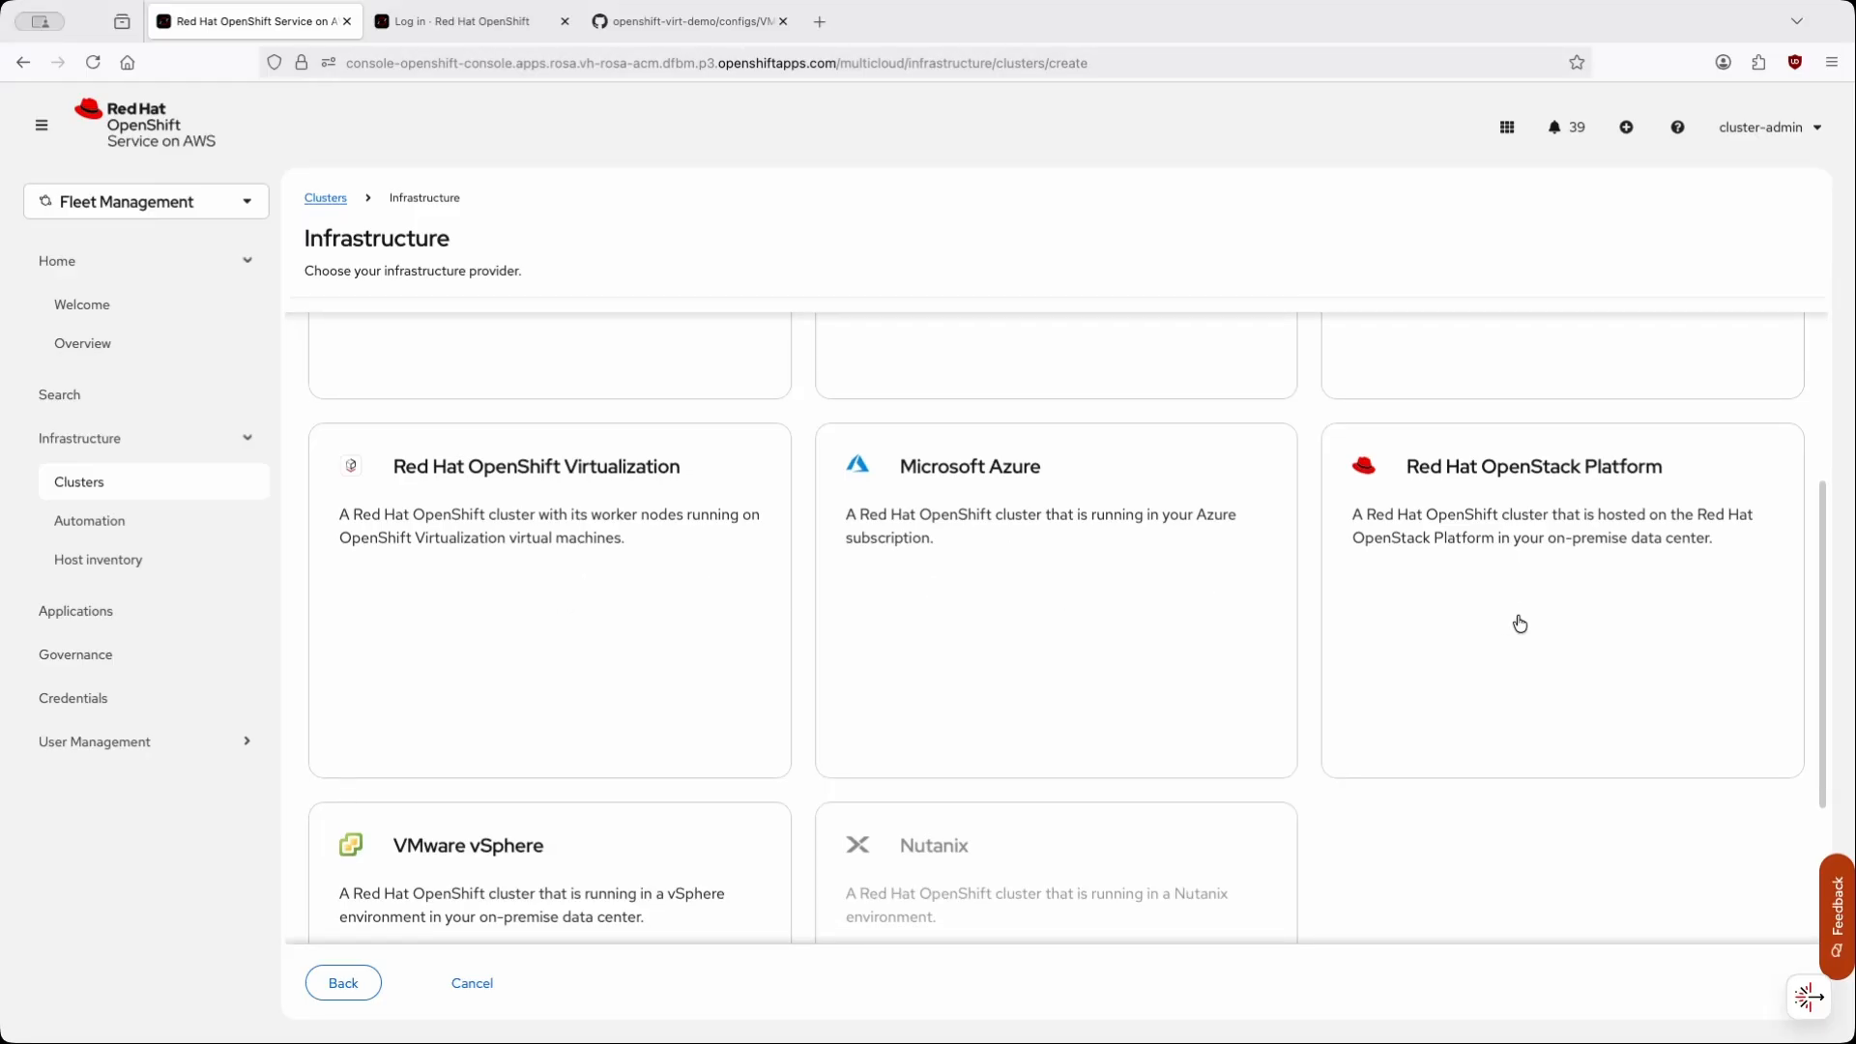
{"action": "scroll", "coordinate": [510, 758], "scroll_direction": "down", "scroll_amount": 3}
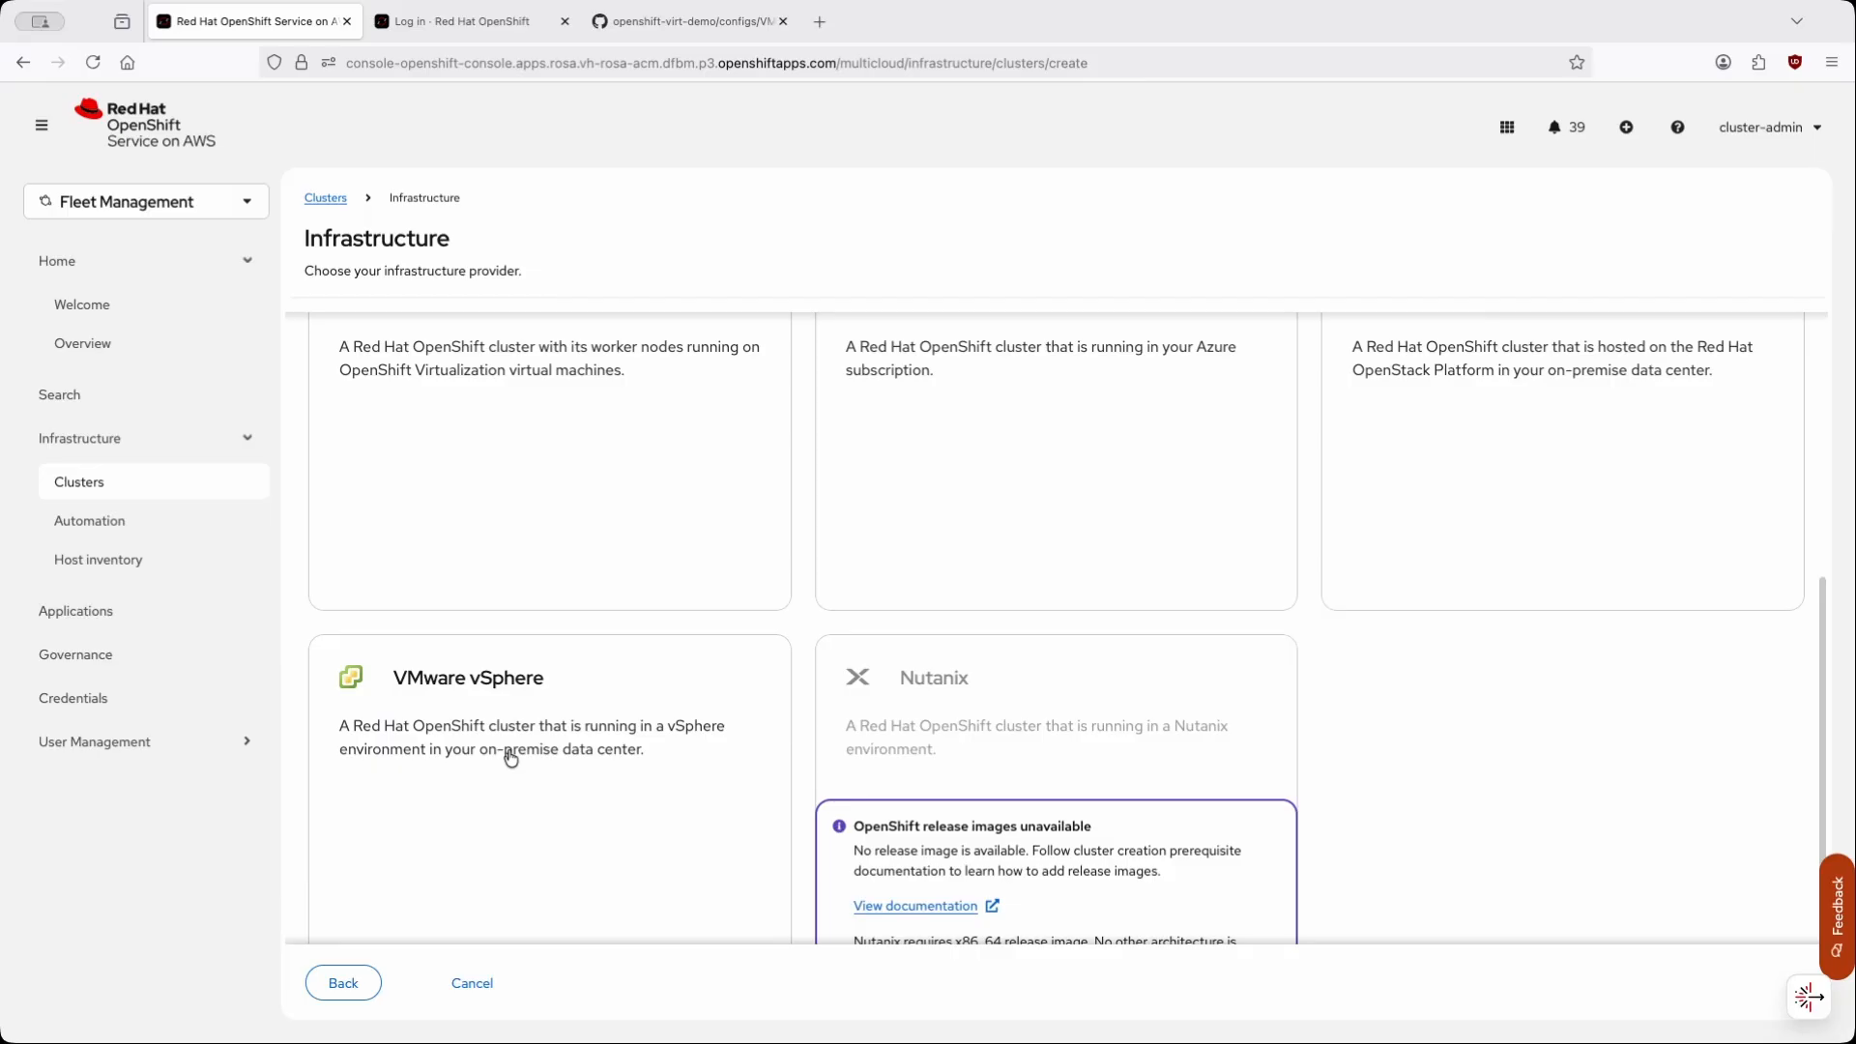
{"action": "scroll", "coordinate": [509, 758], "scroll_direction": "up", "scroll_amount": 6}
{"action": "scroll", "coordinate": [510, 758], "scroll_direction": "up", "scroll_amount": 2}
{"action": "left_click", "coordinate": [604, 603]}
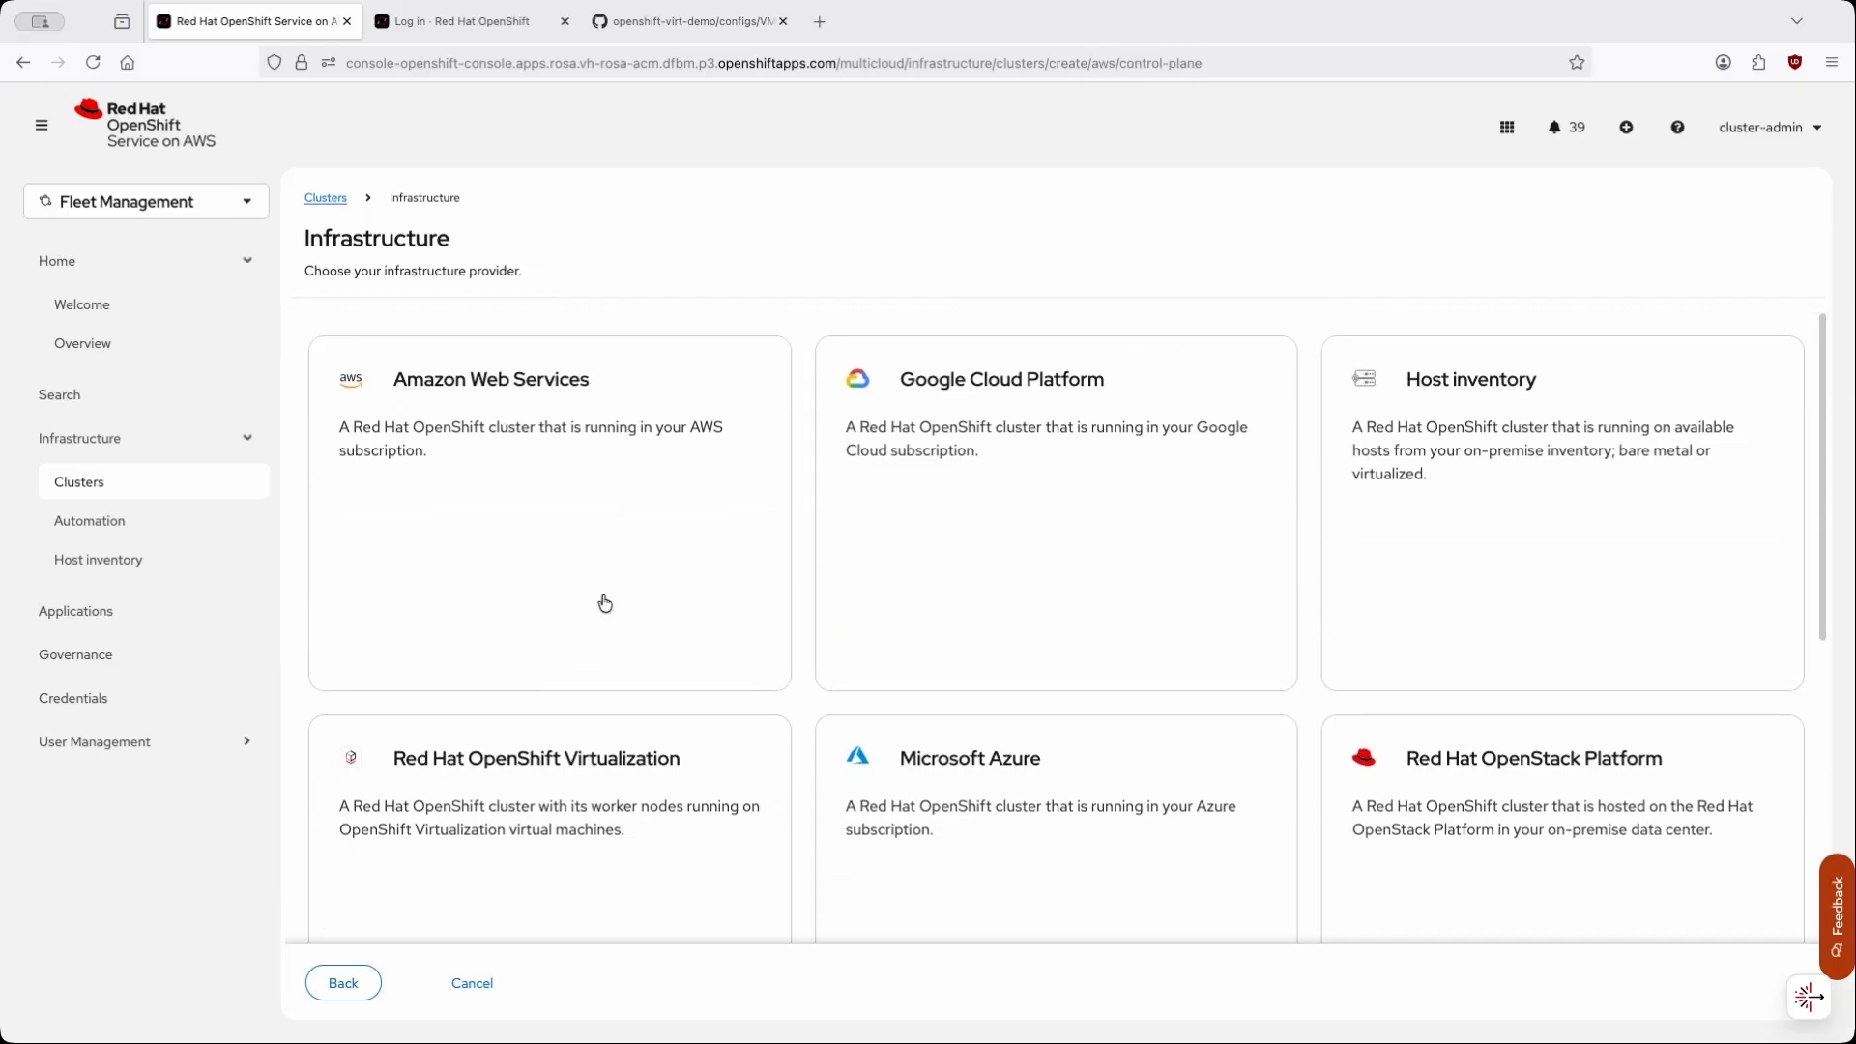
- List the governance policies, expand the install-gitops-operator policy and open its details
{"action": "left_click", "coordinate": [77, 655]}
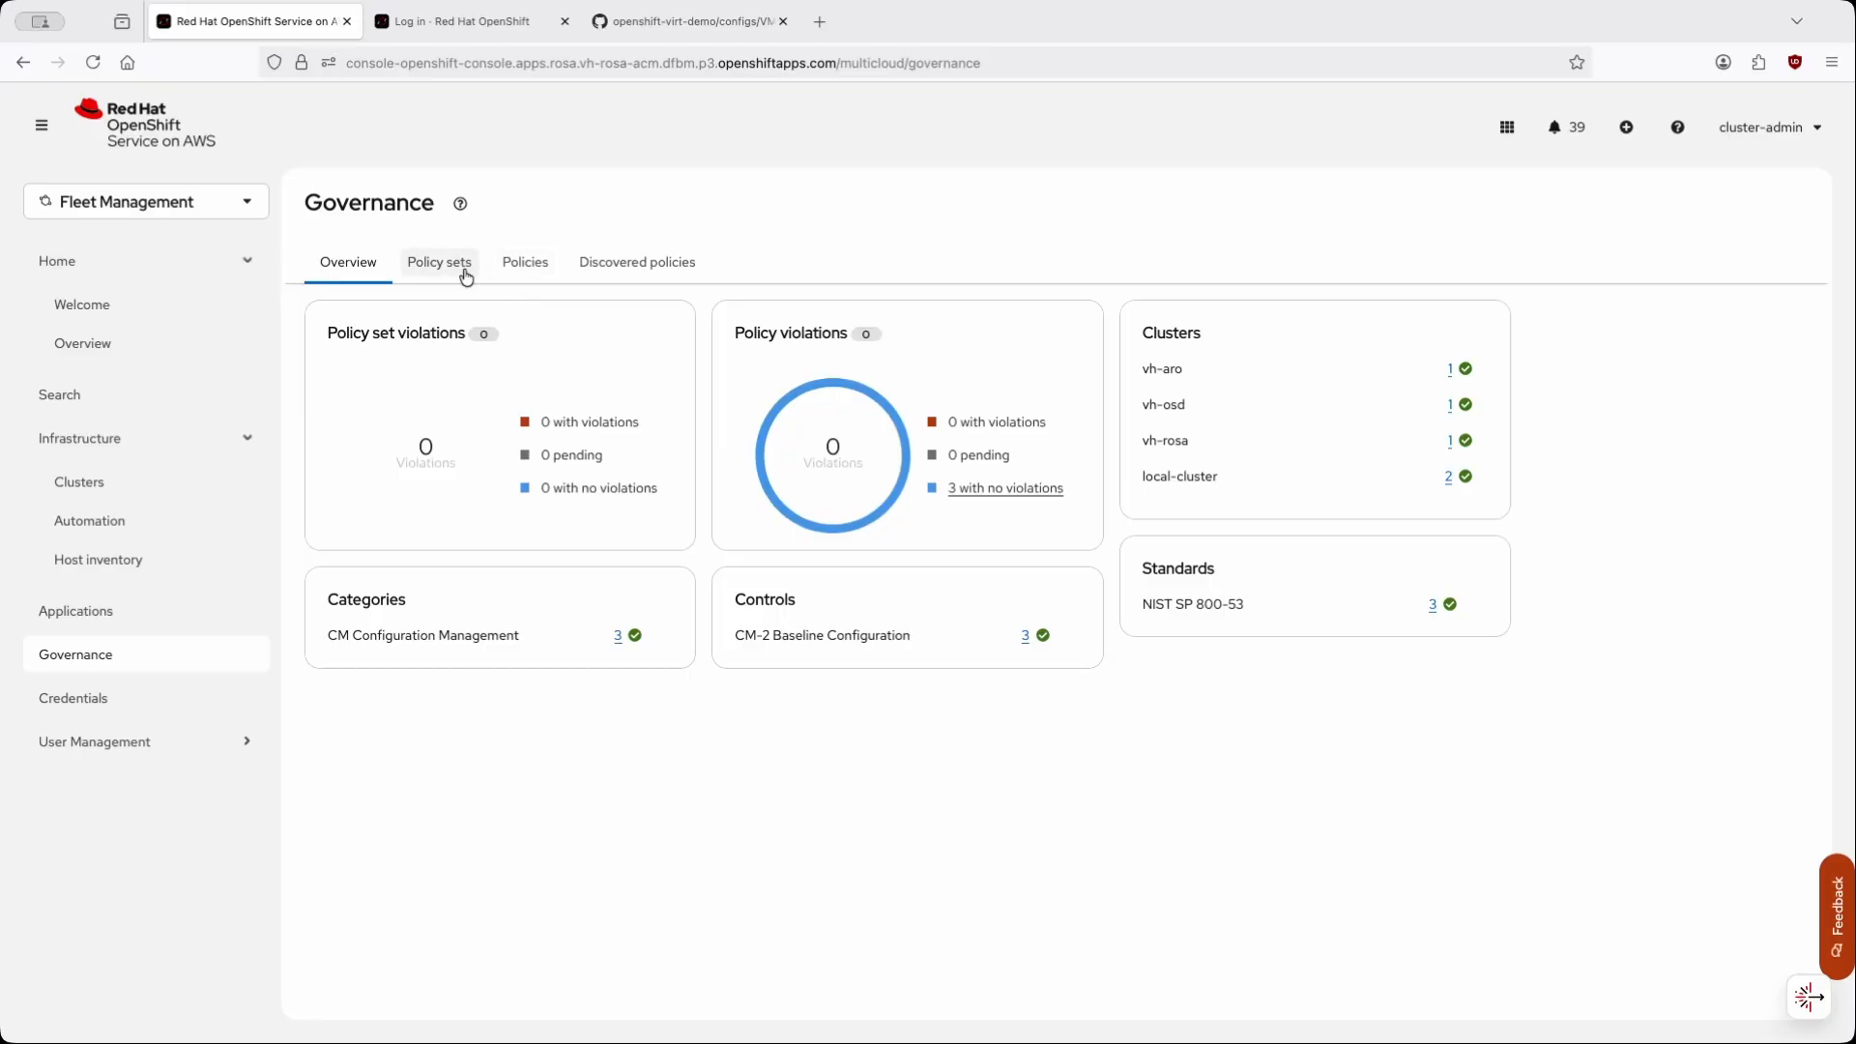
{"action": "left_click", "coordinate": [538, 272]}
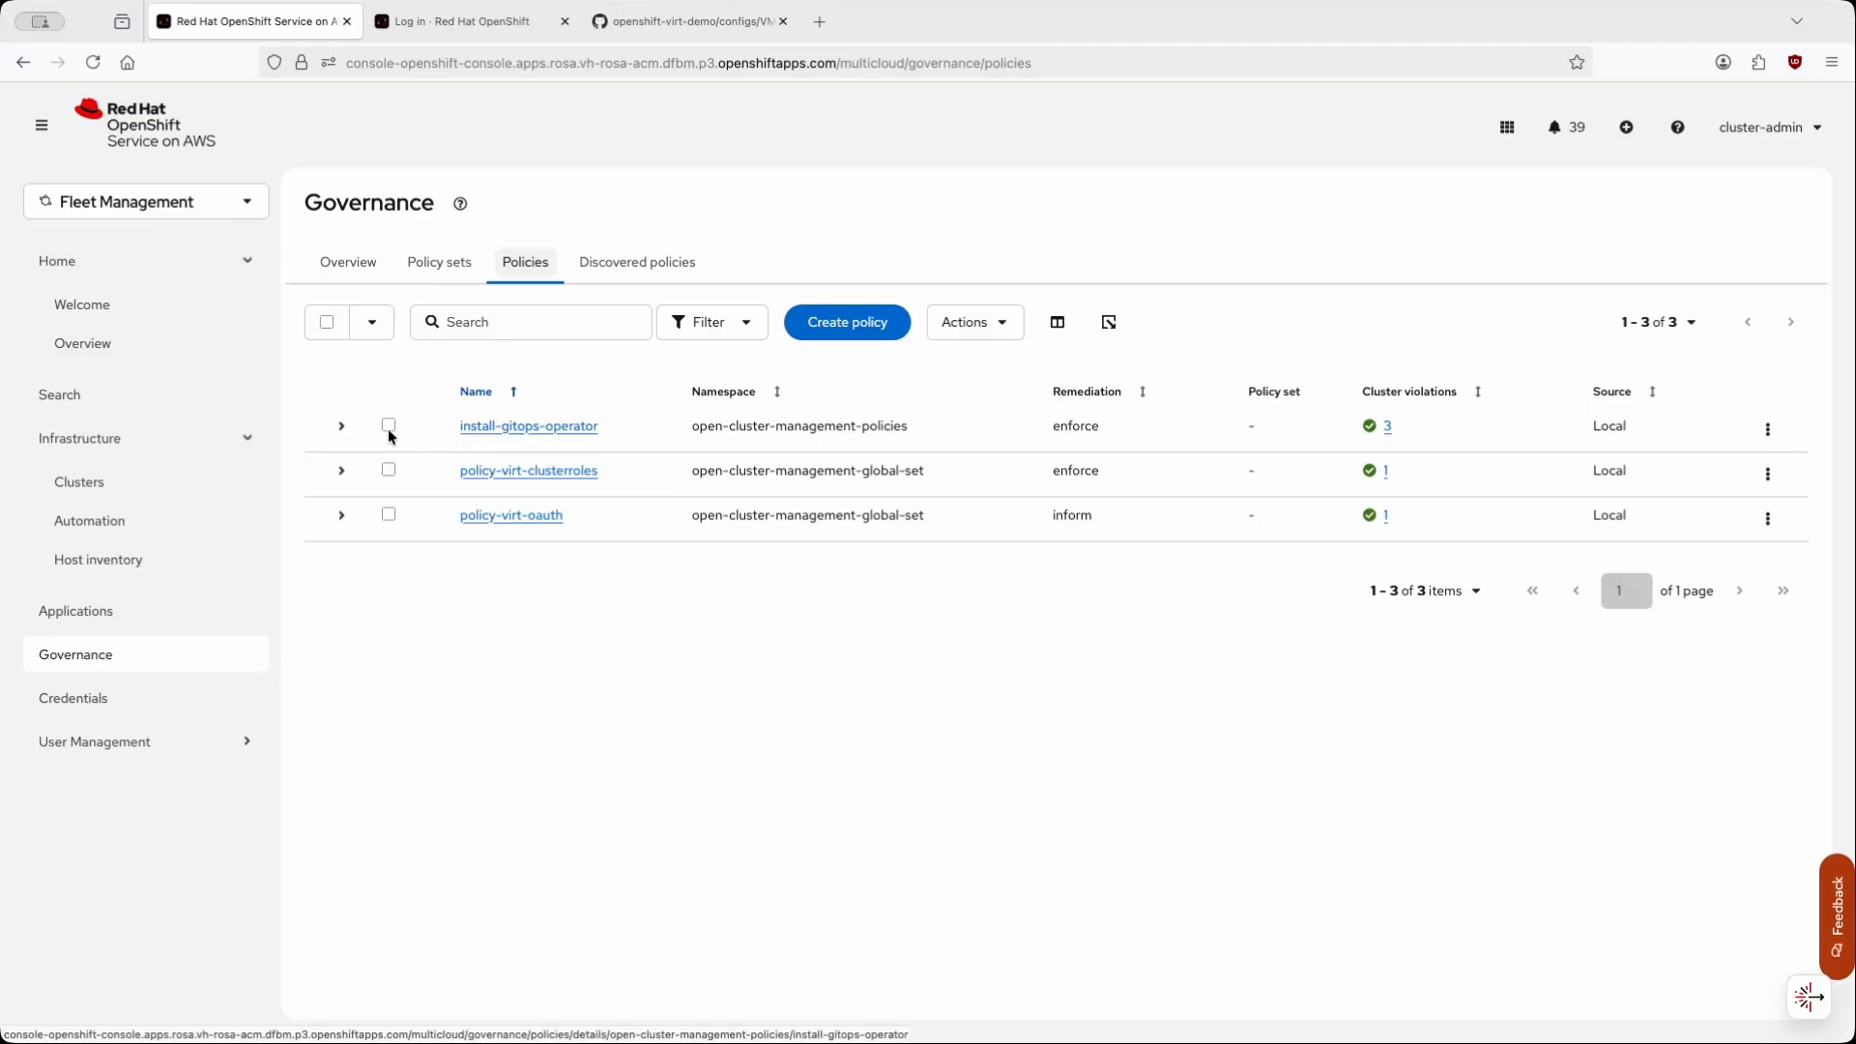
{"action": "left_click", "coordinate": [341, 426]}
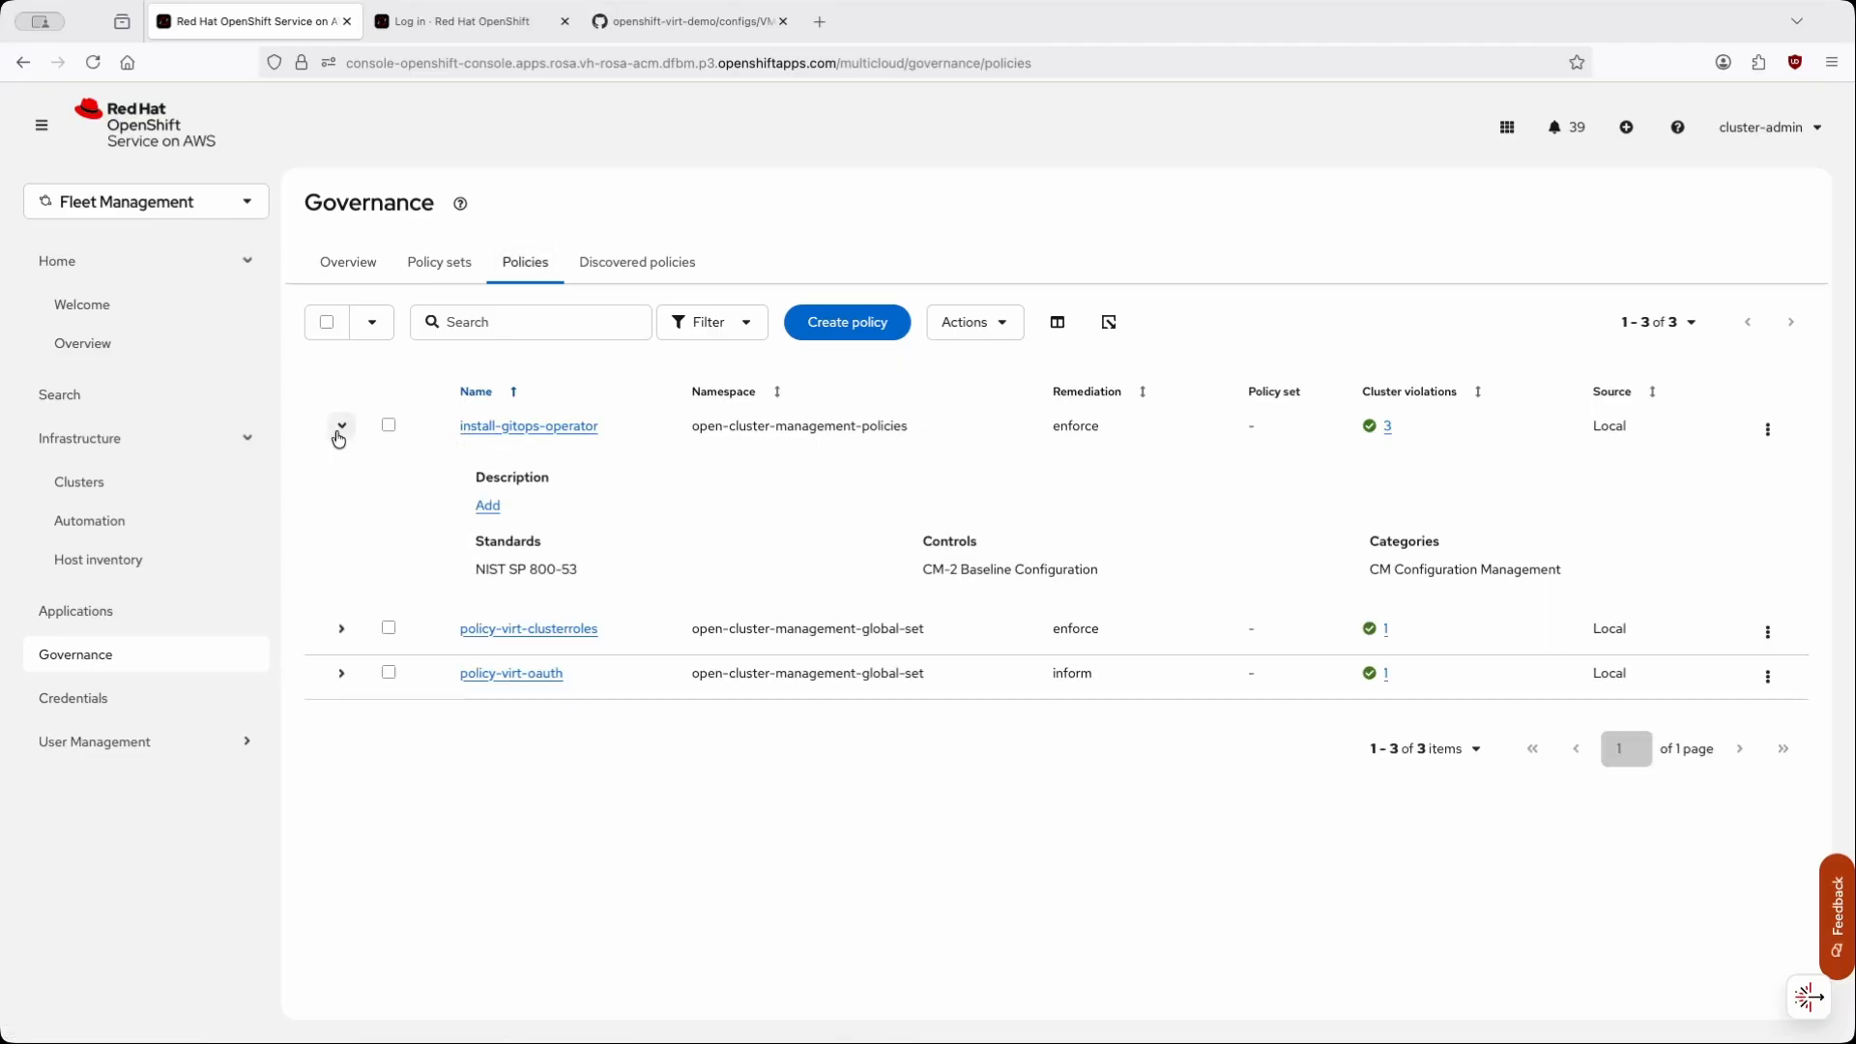
{"action": "left_click", "coordinate": [516, 438]}
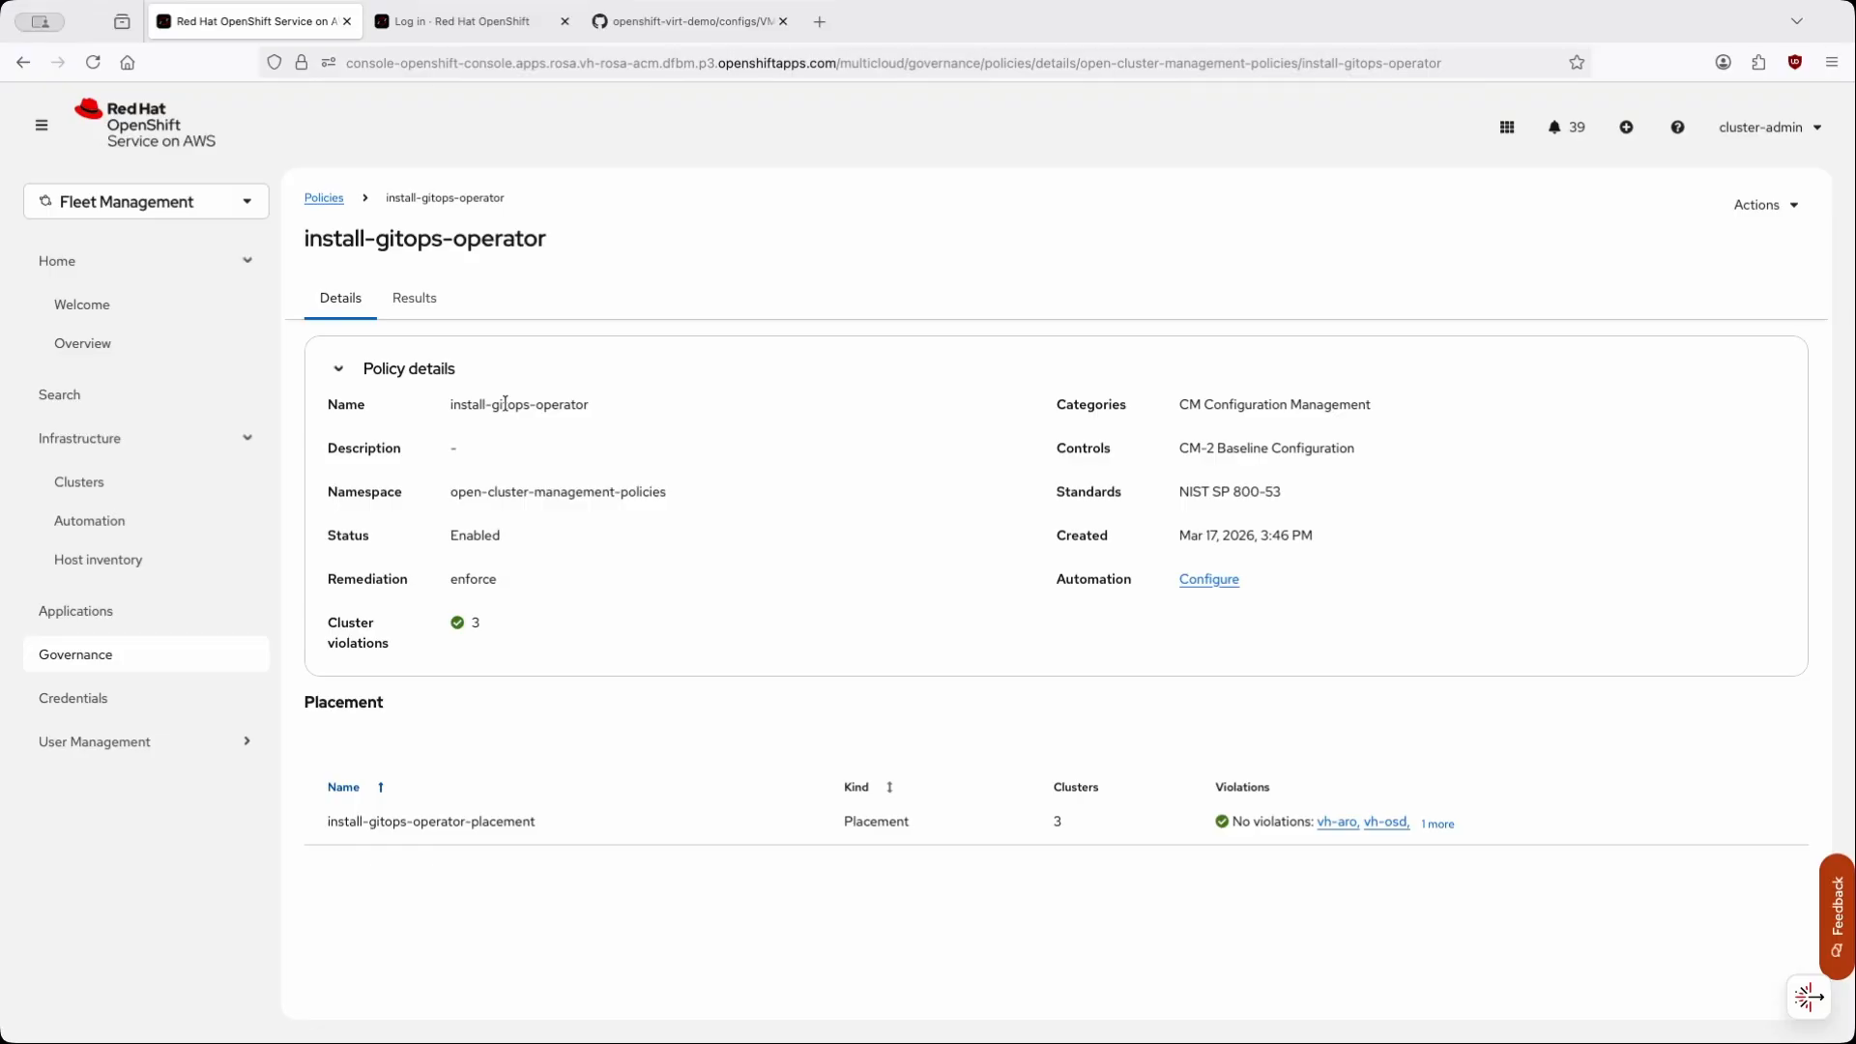
- Review the install-gitops-operator policy's results for each cluster, and return to the policy list
{"action": "left_click", "coordinate": [419, 315]}
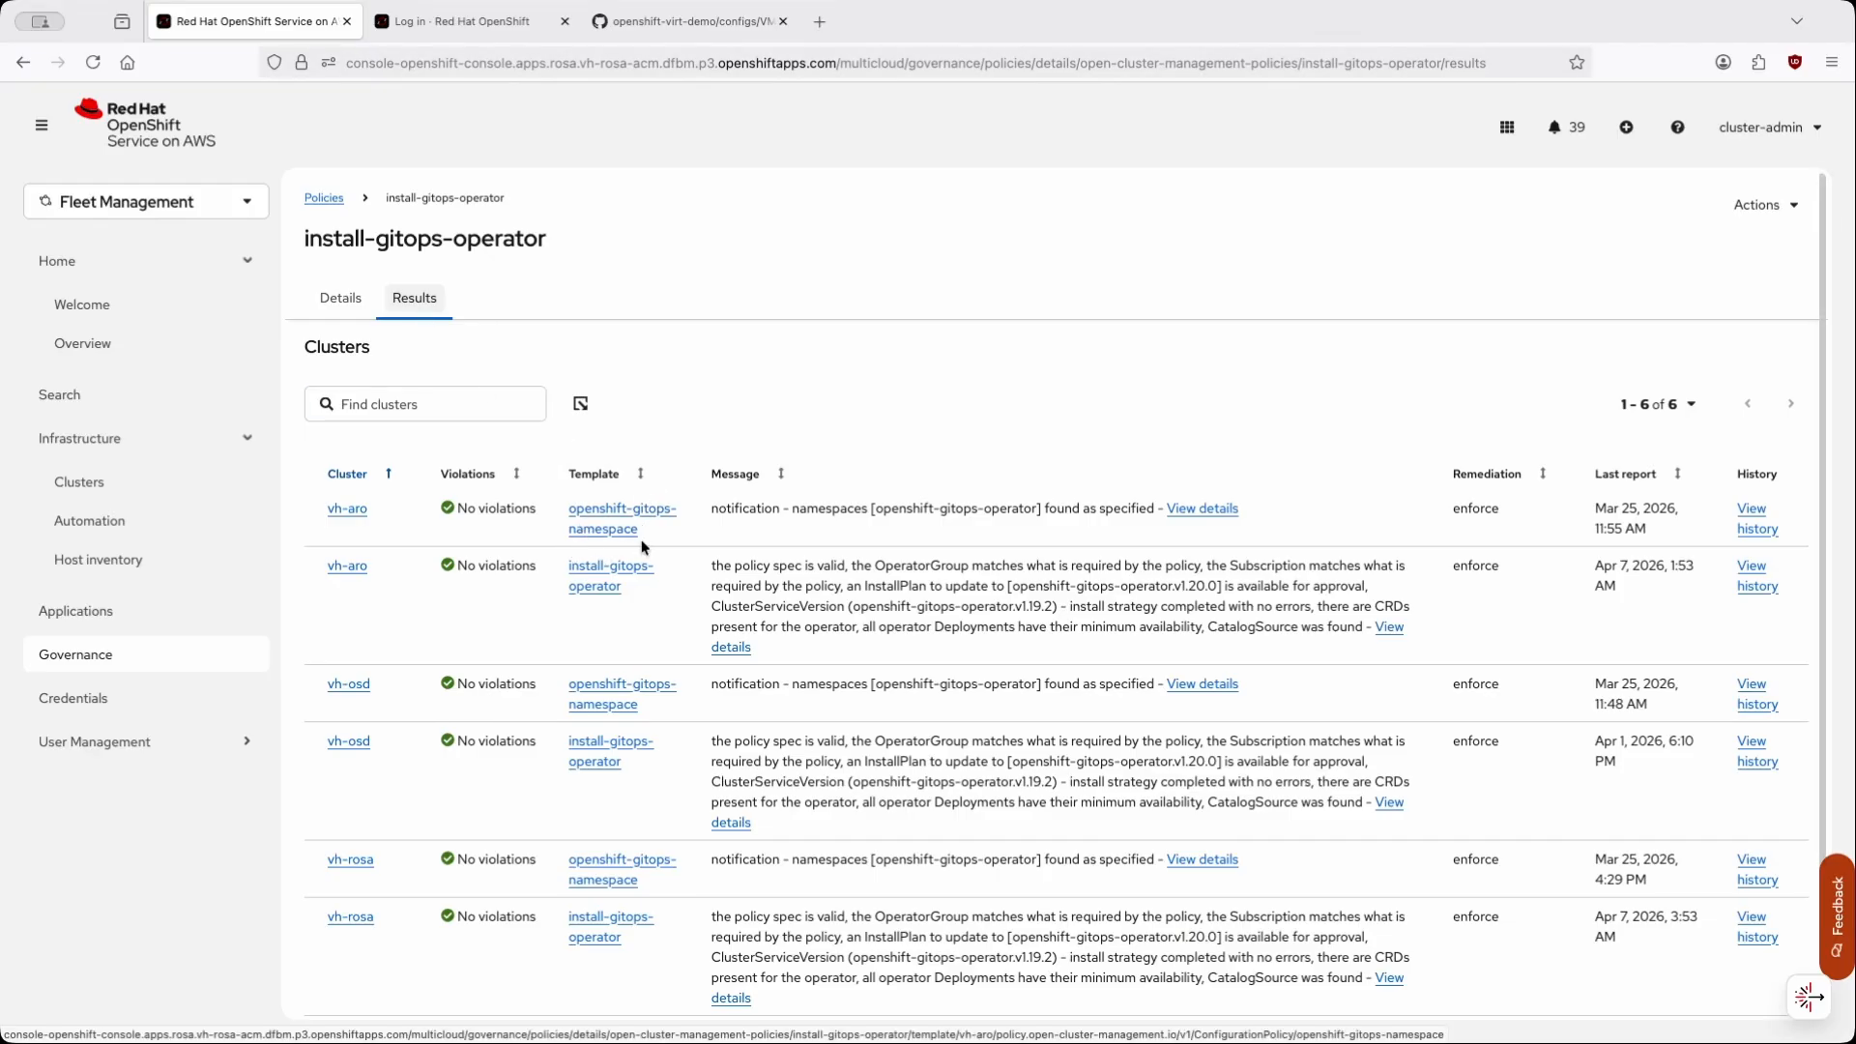
{"action": "scroll", "coordinate": [595, 545], "scroll_direction": "down", "scroll_amount": 1}
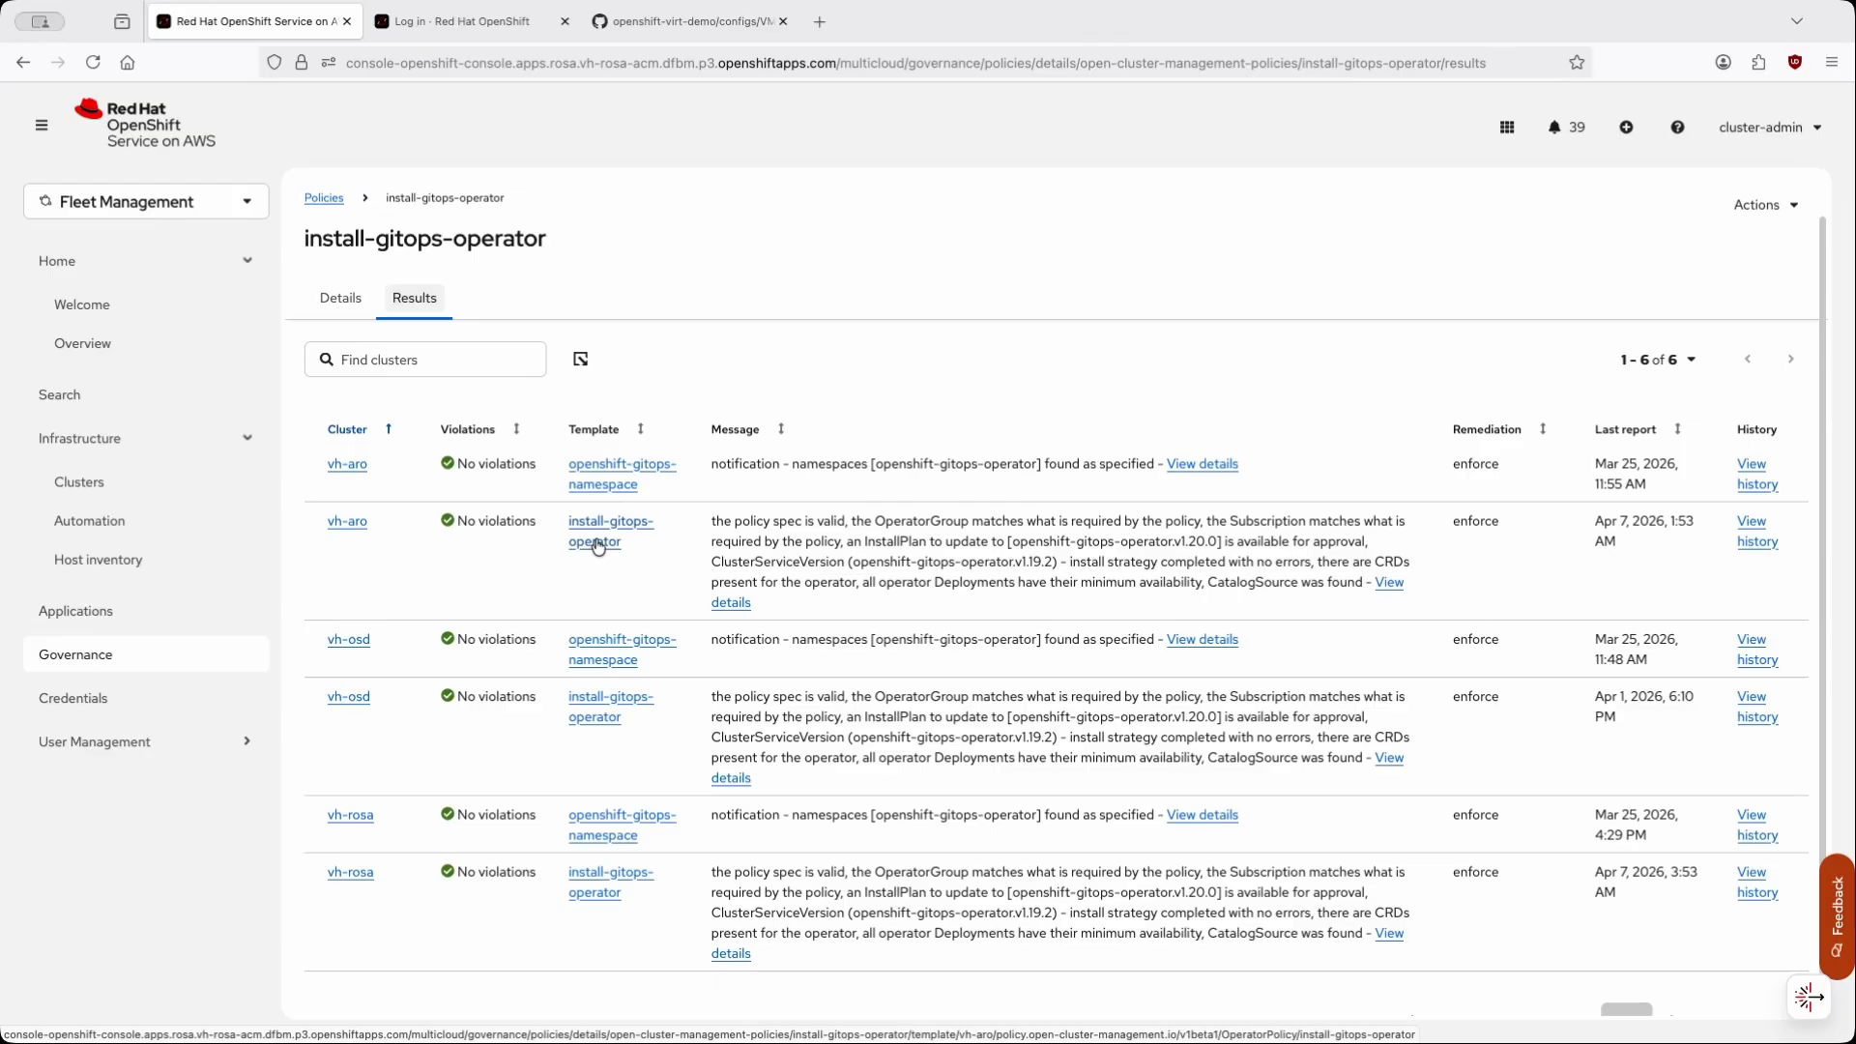
{"action": "scroll", "coordinate": [598, 546], "scroll_direction": "down", "scroll_amount": 1}
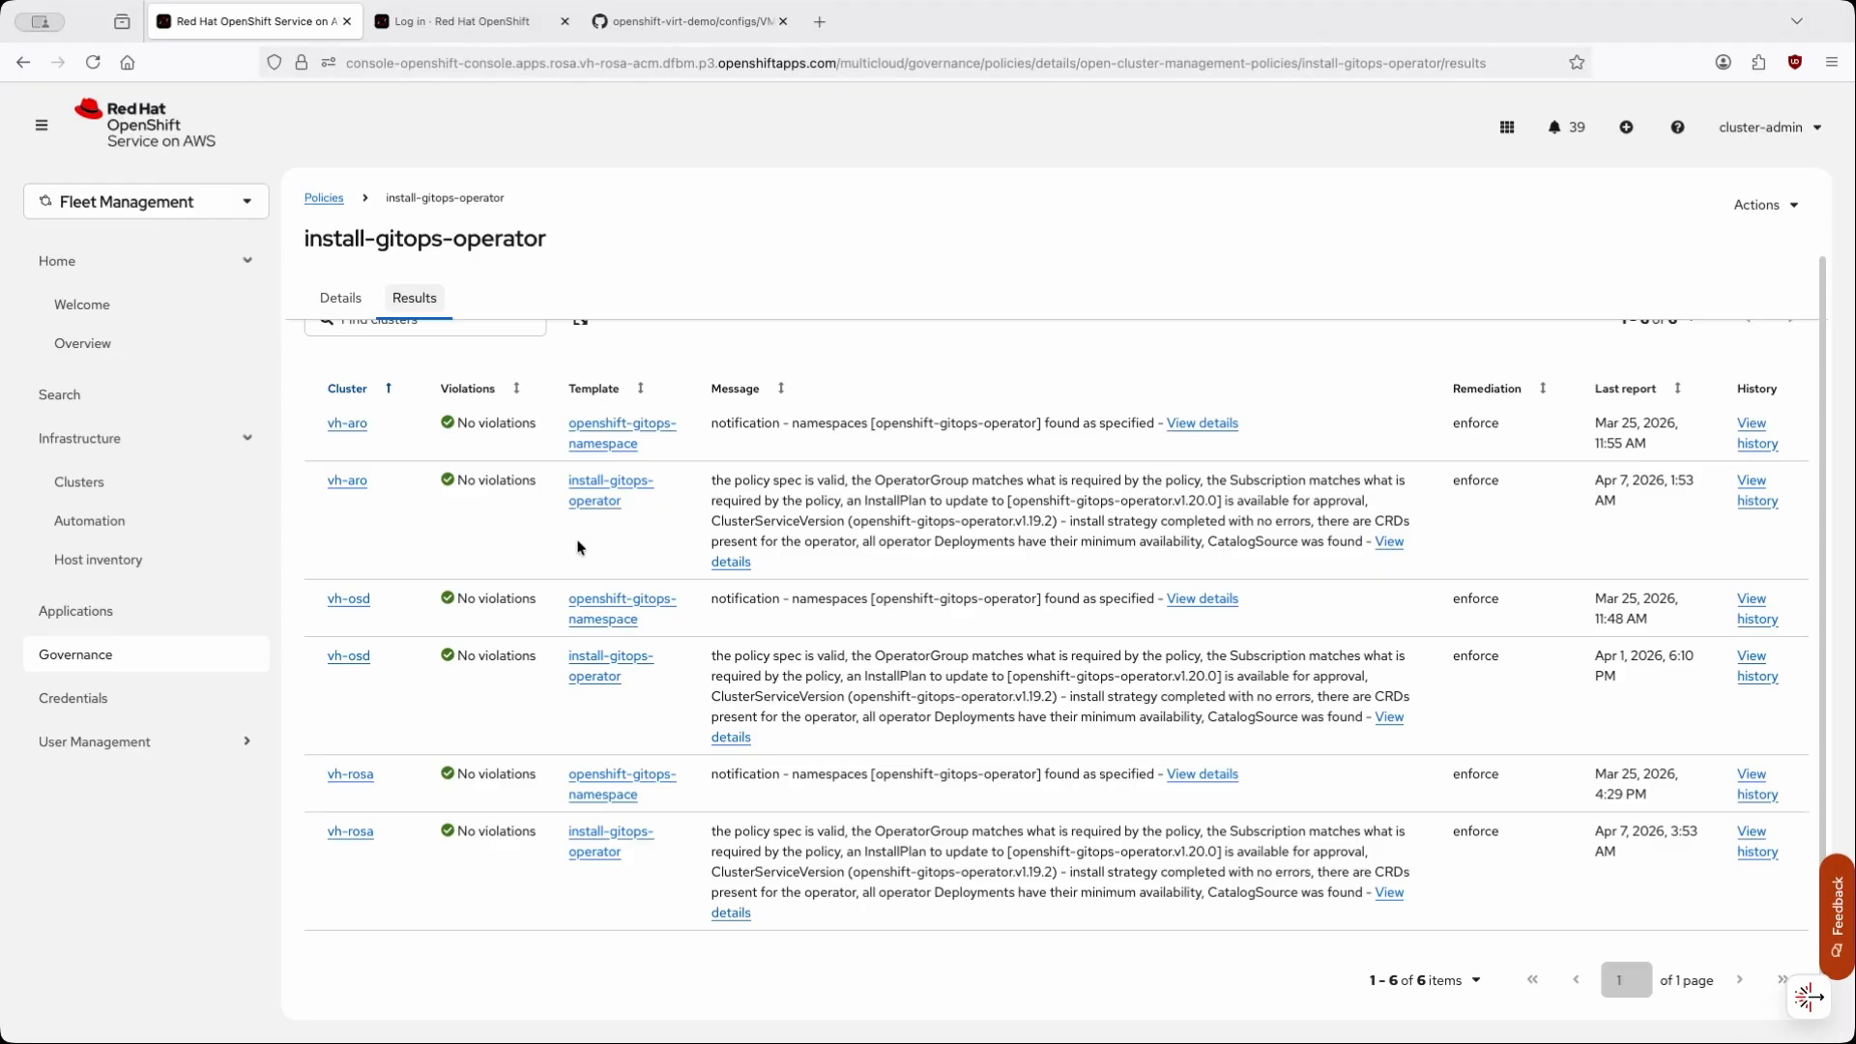
{"action": "left_click", "coordinate": [342, 300]}
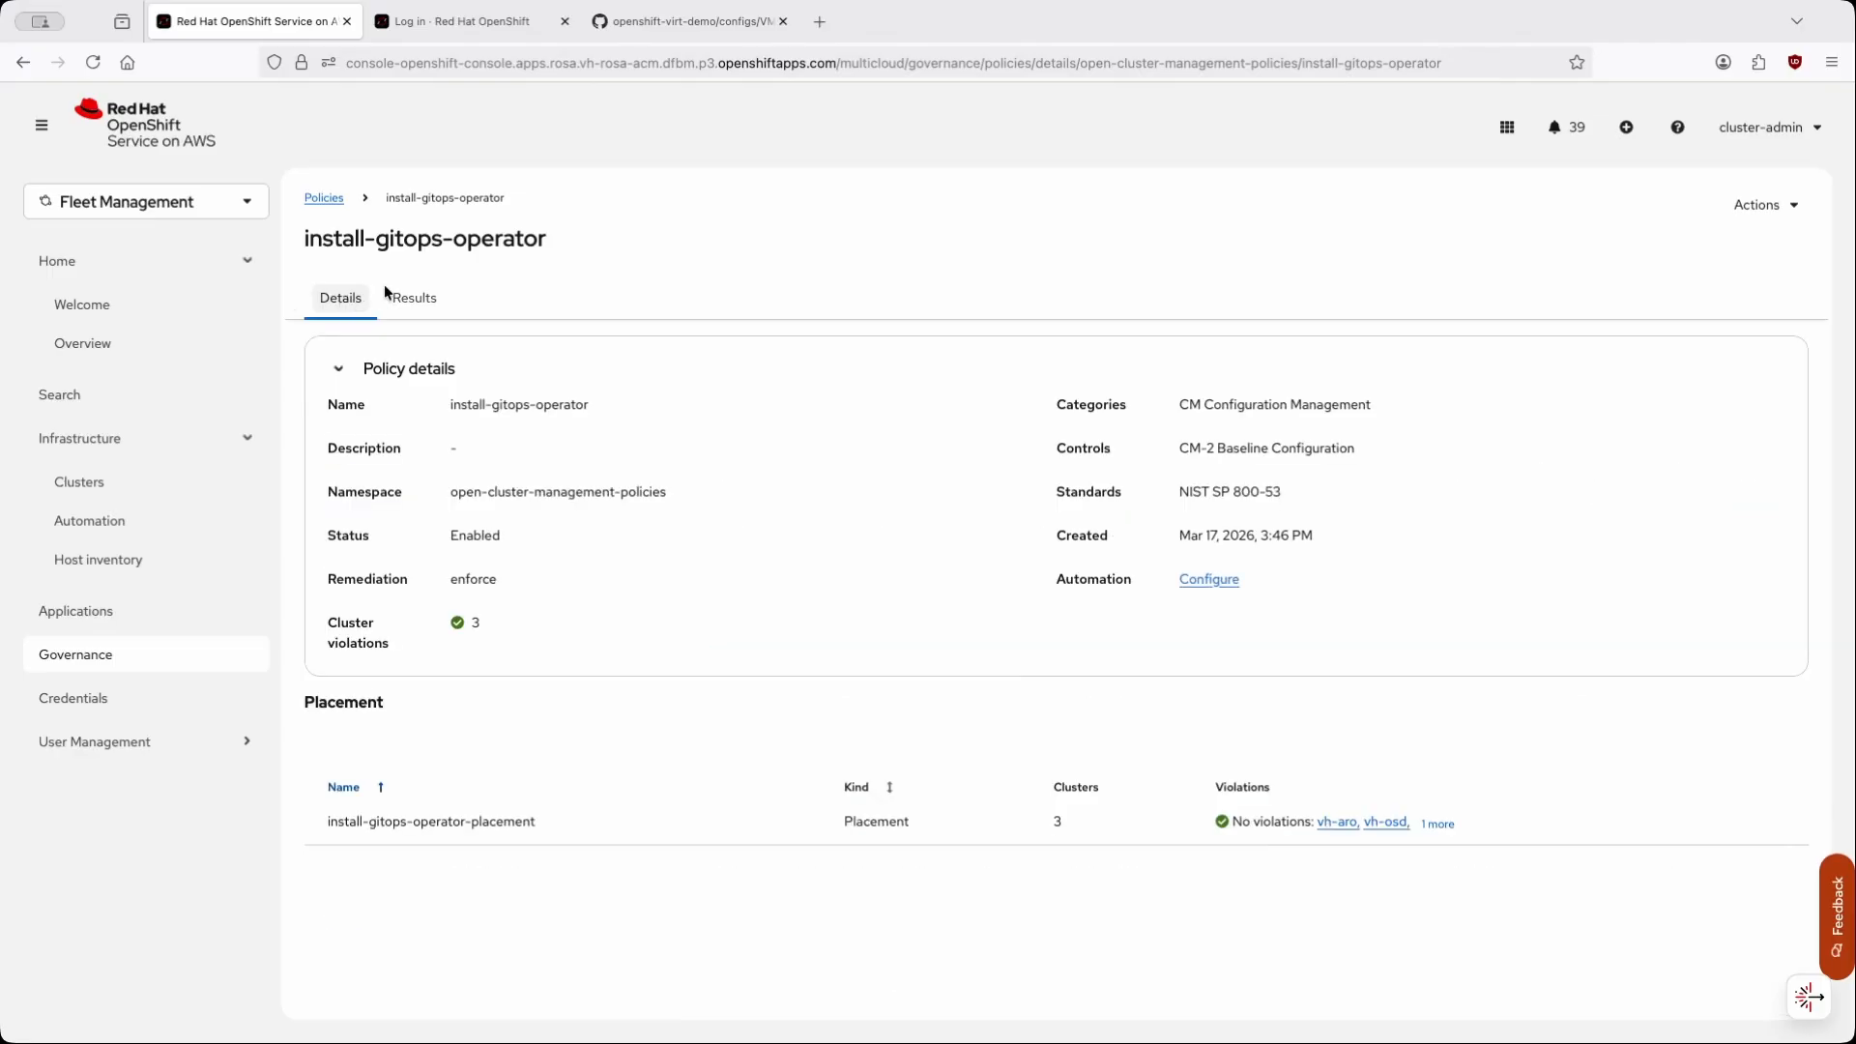
{"action": "left_click", "coordinate": [324, 197]}
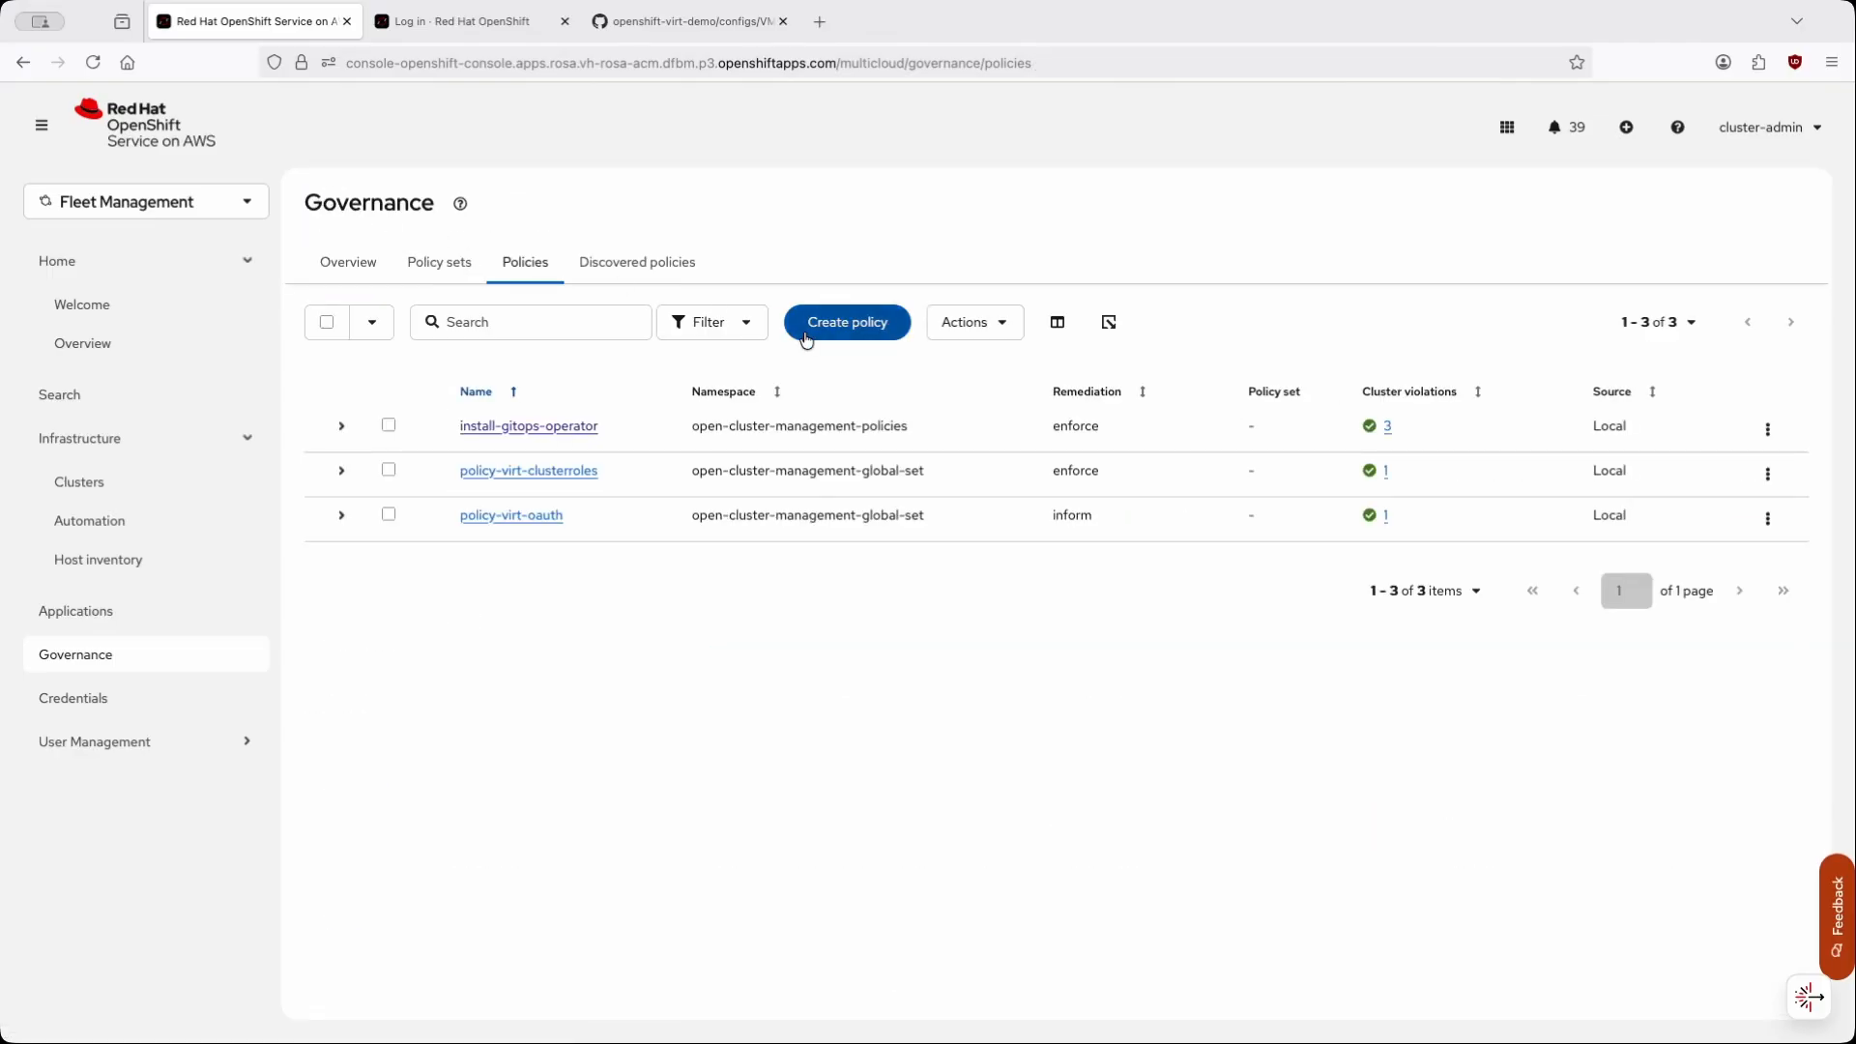
- Start a new policy and examine the policy templates that can be added, closing the list without choosing one
{"action": "left_click", "coordinate": [995, 322]}
{"action": "left_click", "coordinate": [847, 324]}
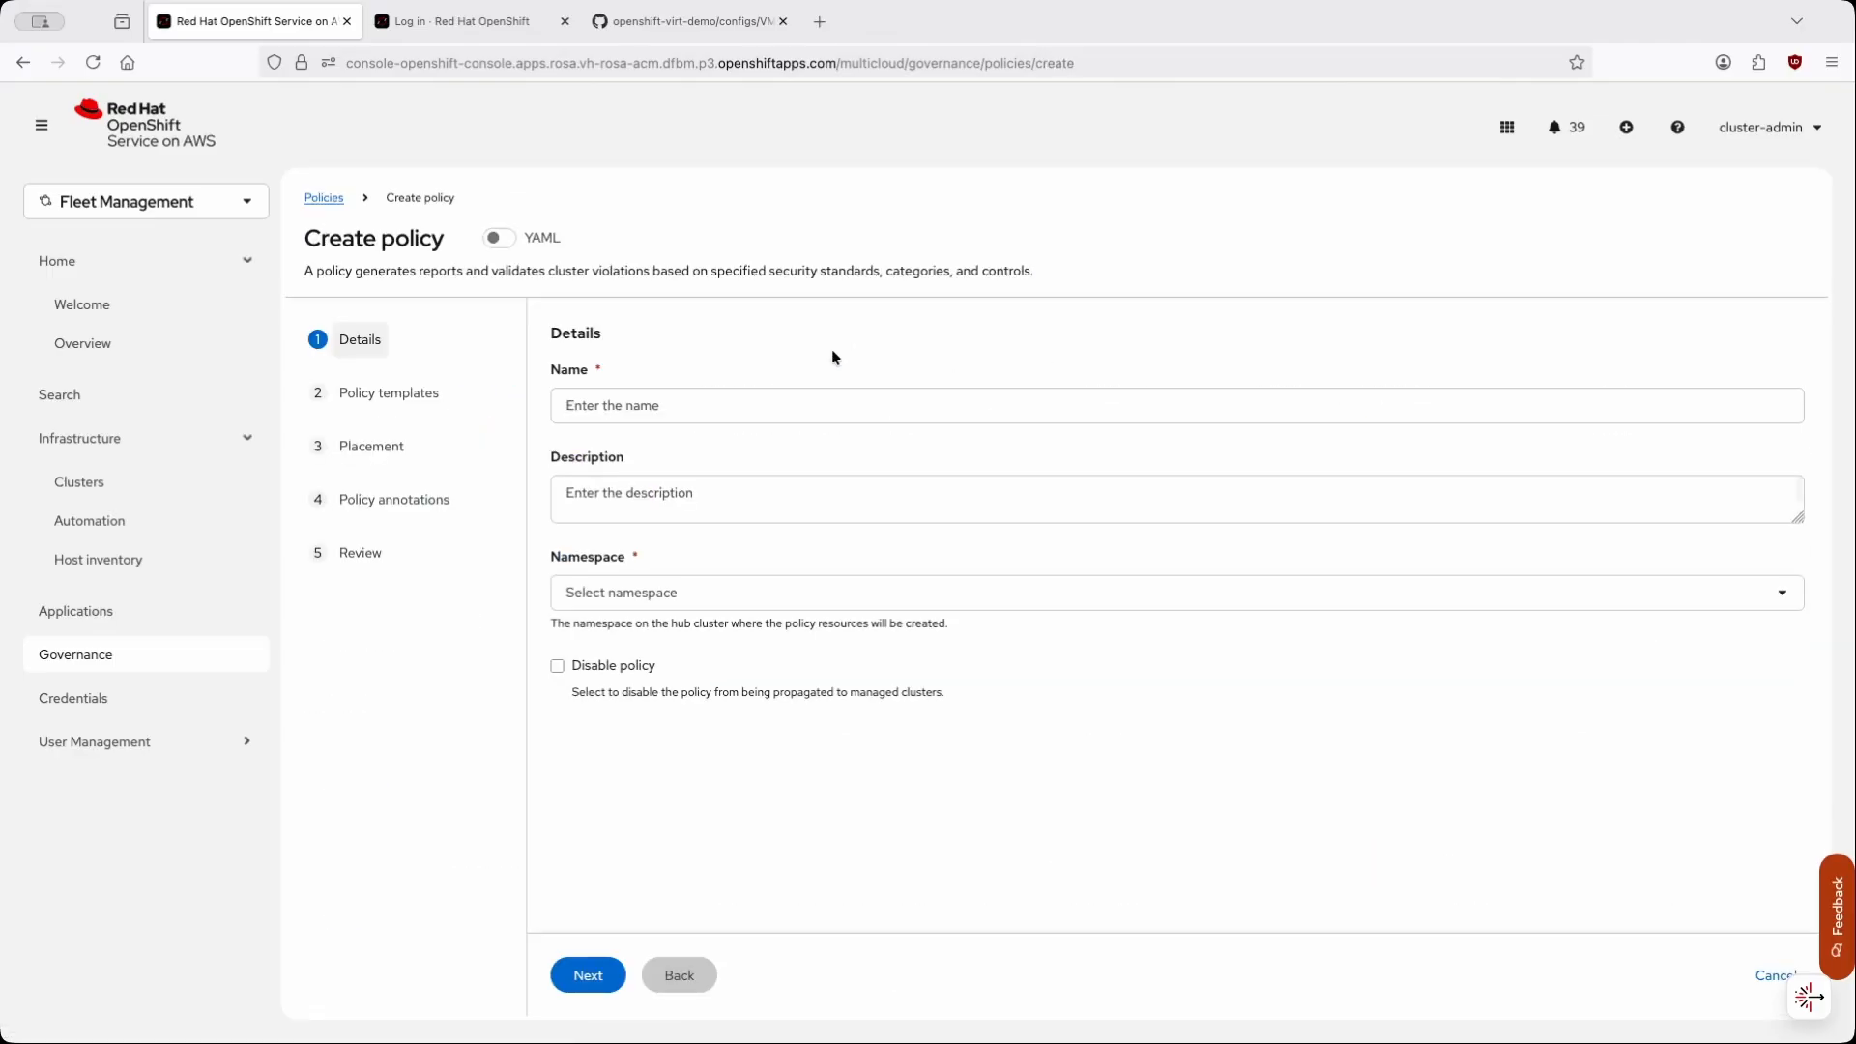
{"action": "left_click", "coordinate": [398, 405]}
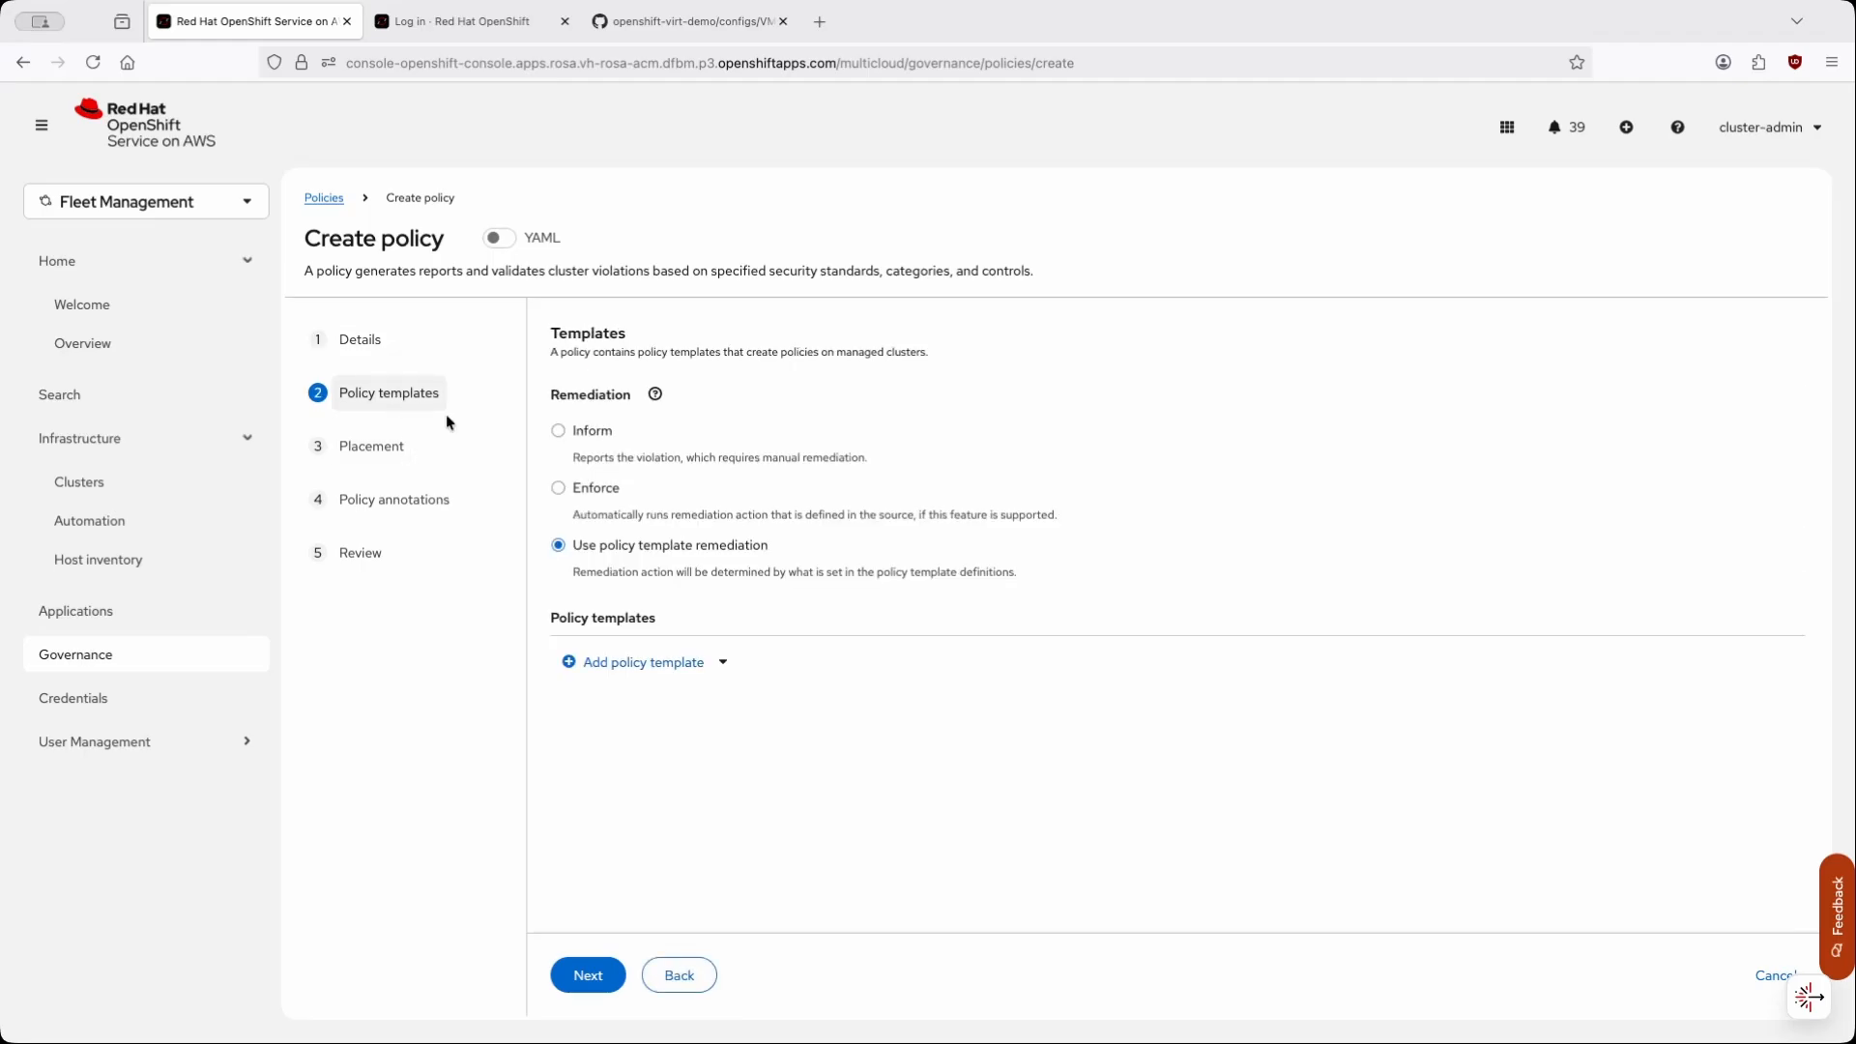
{"action": "left_click", "coordinate": [663, 663]}
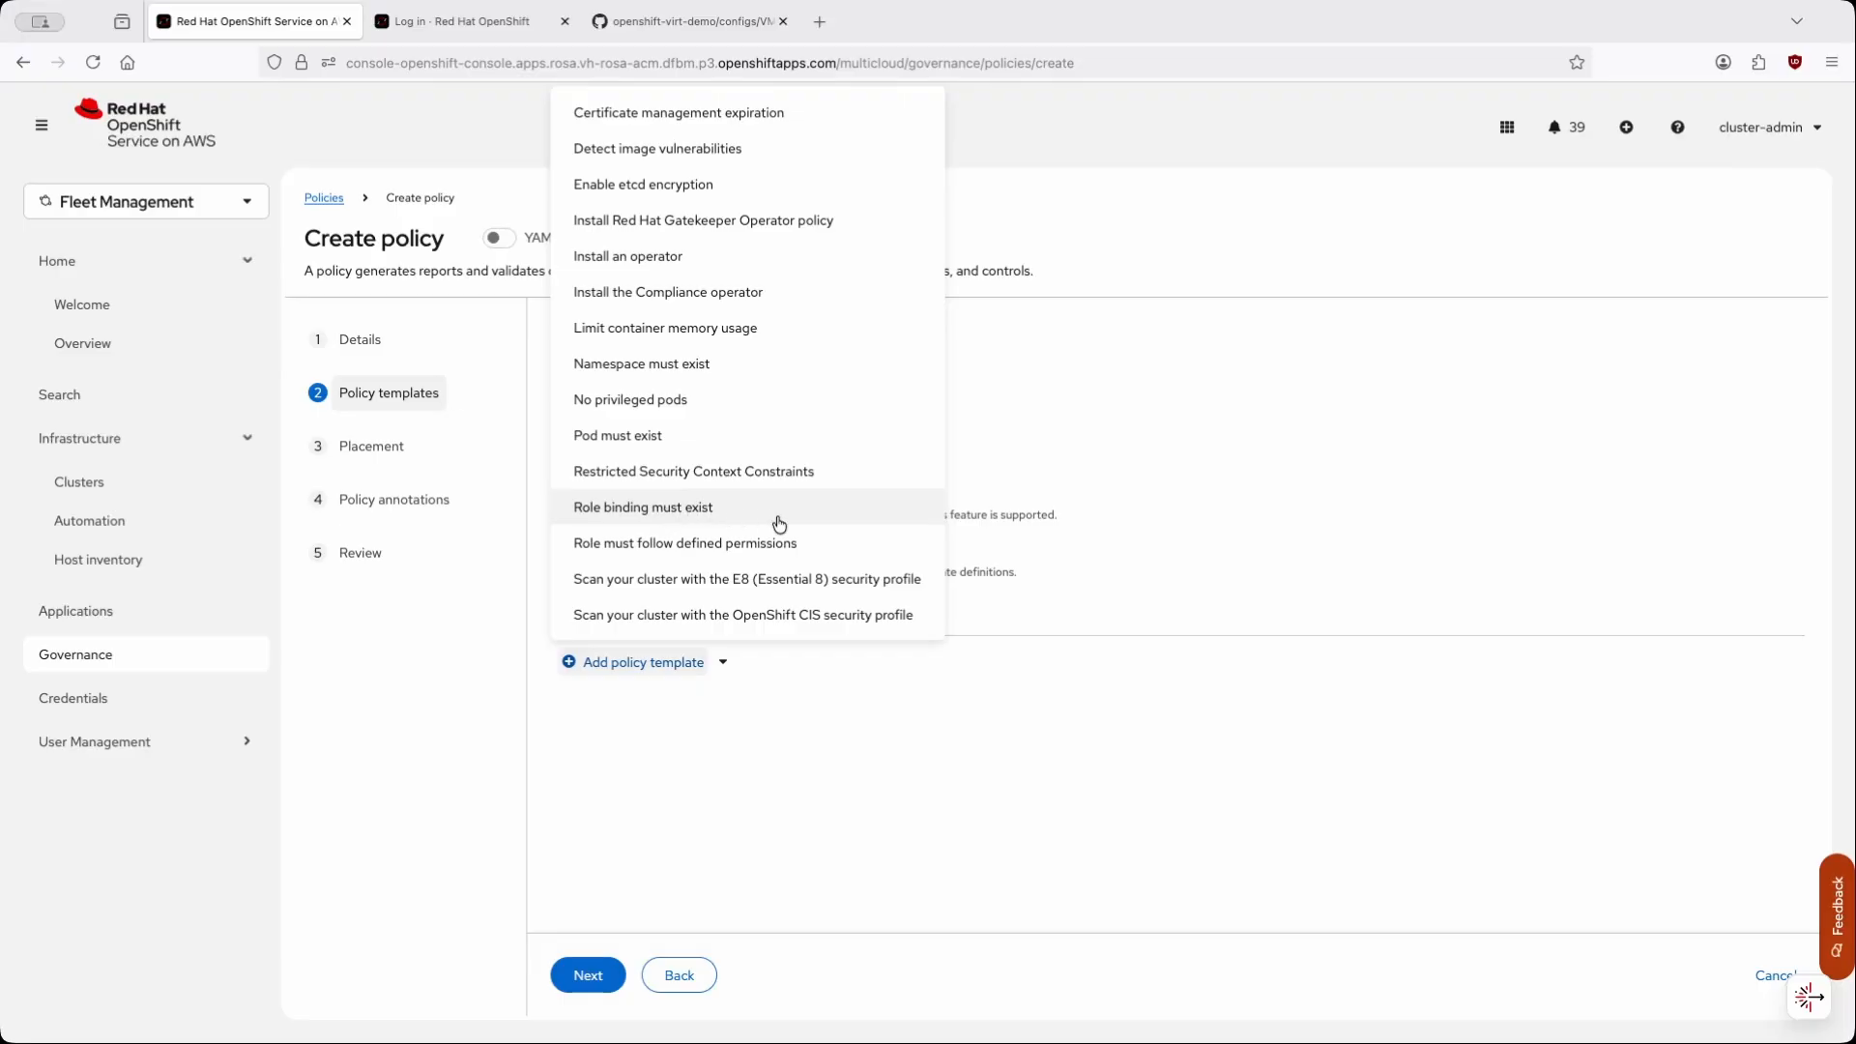
{"action": "left_click", "coordinate": [842, 711]}
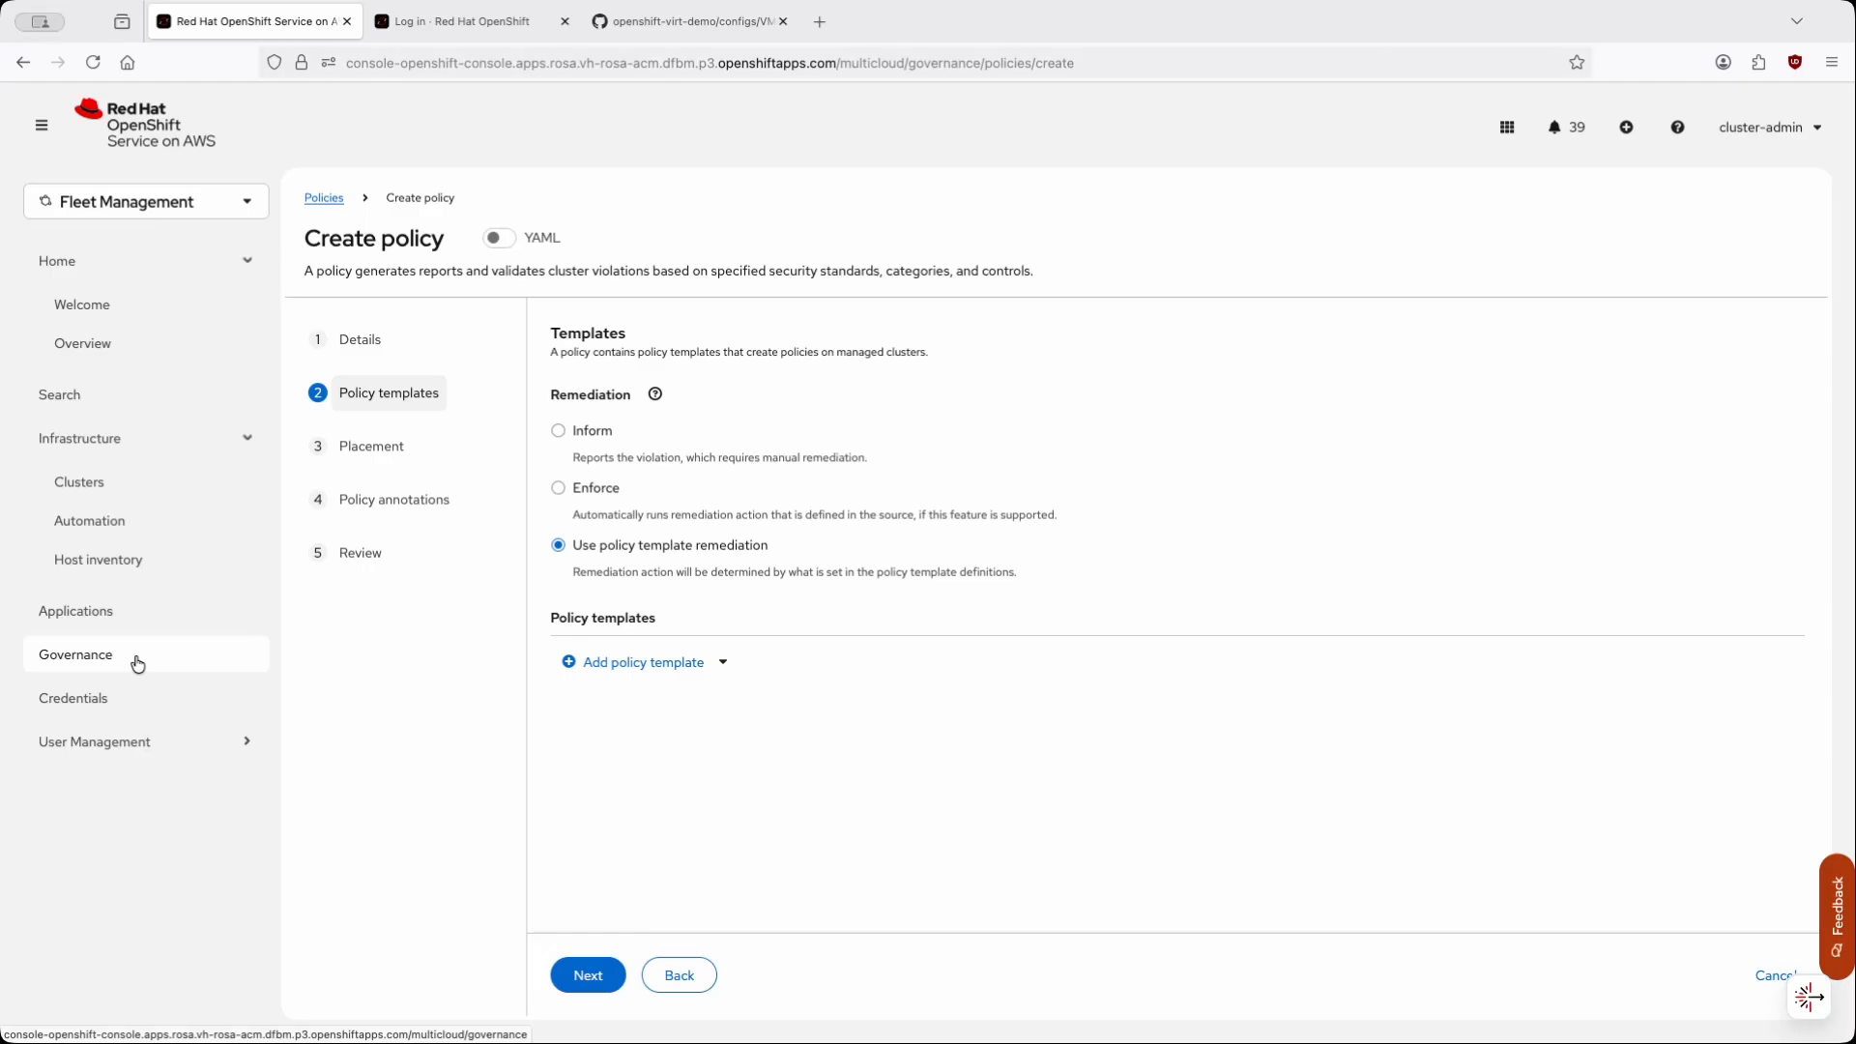
- Open the applications list and start creating an Argo CD ApplicationSet using the pull model
{"action": "left_click", "coordinate": [122, 623]}
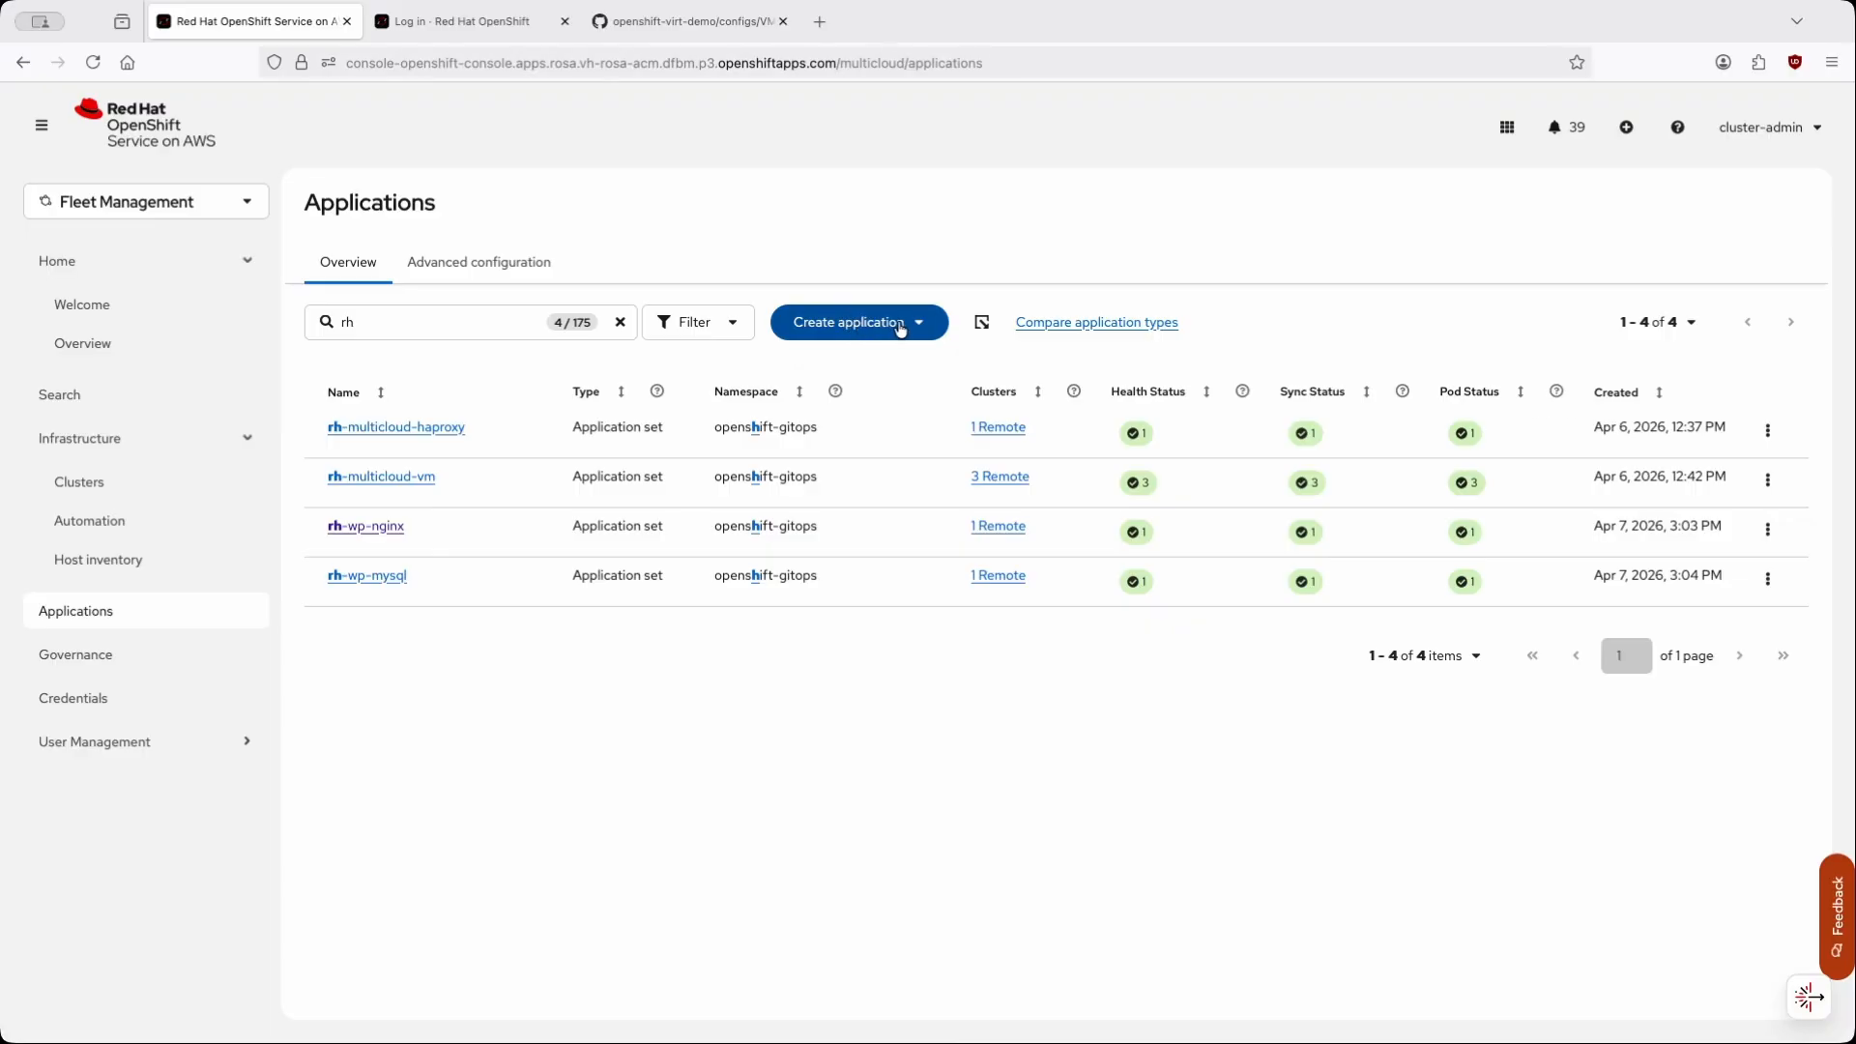
{"action": "left_click", "coordinate": [859, 327]}
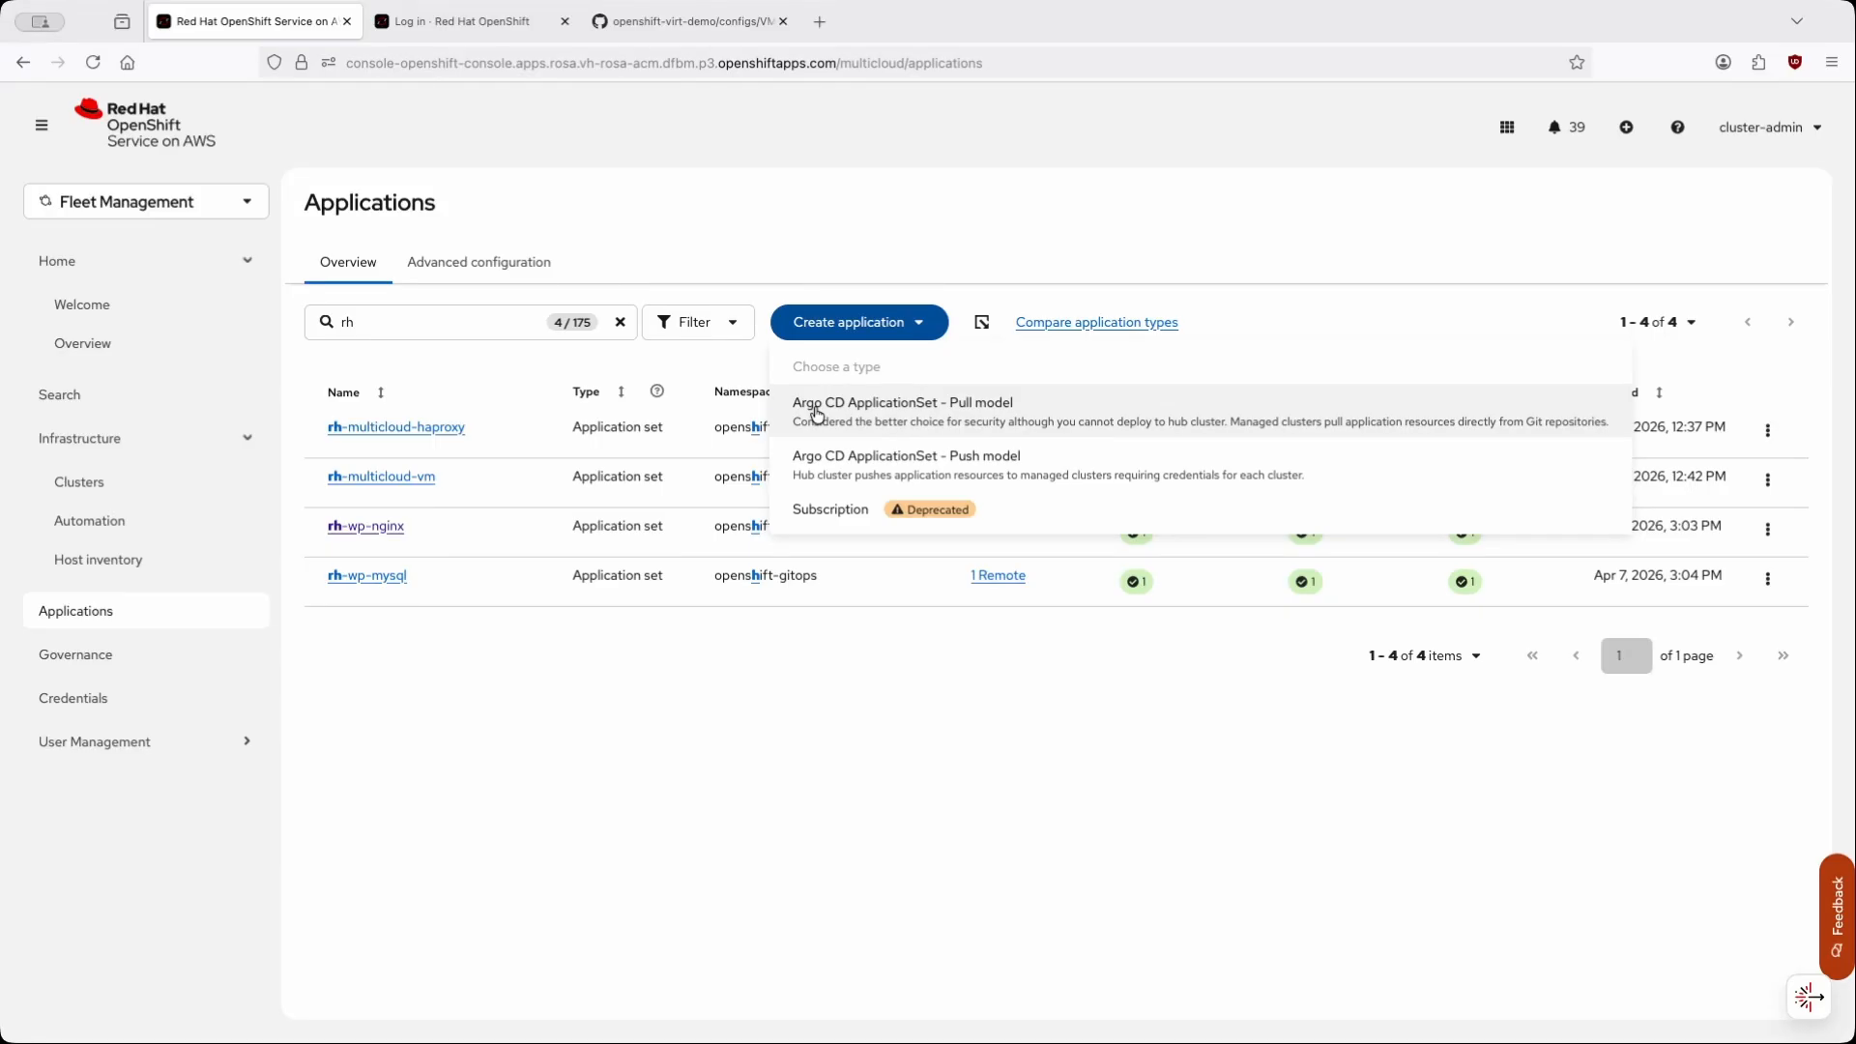
{"action": "left_click", "coordinate": [856, 408]}
{"action": "left_click", "coordinate": [855, 404]}
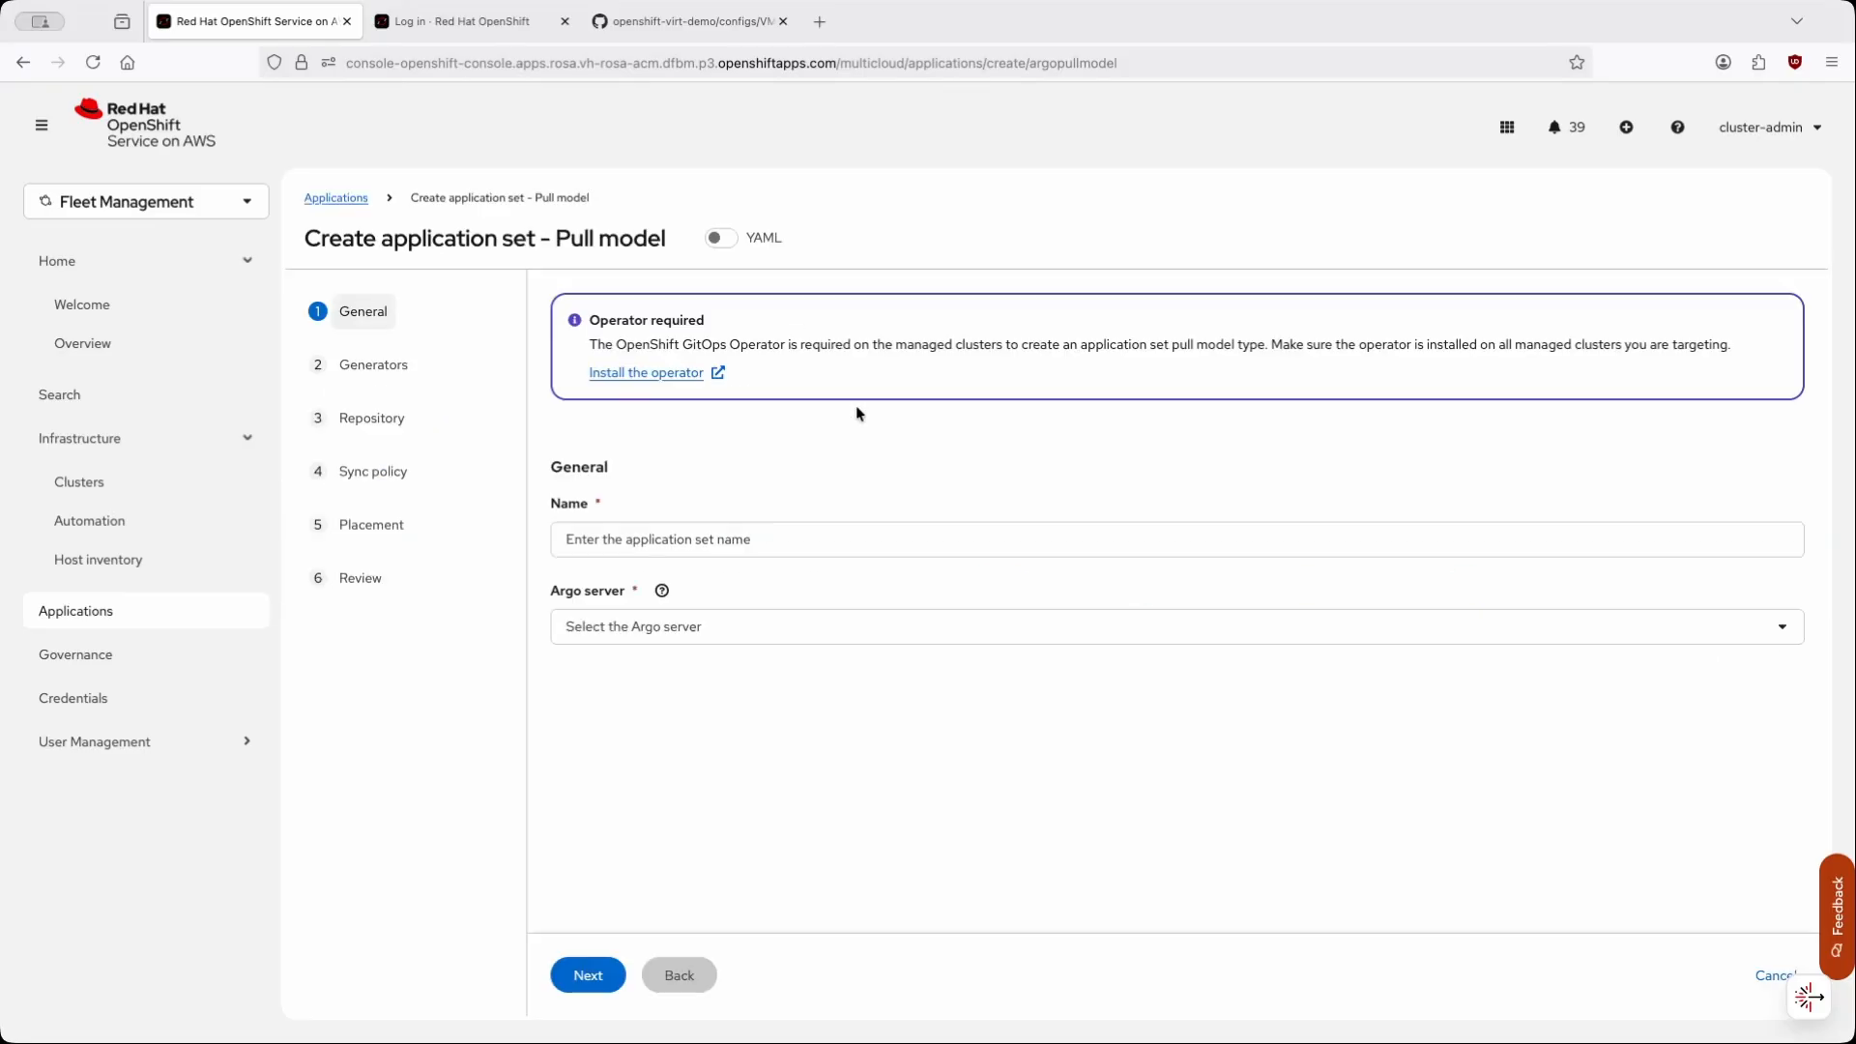
- Name the application set rh-techday-multicloudvm, choose openshift-gitops as its Argo server, and continue to the generators
{"action": "left_click", "coordinate": [617, 549]}
{"action": "type", "text": "rh"}
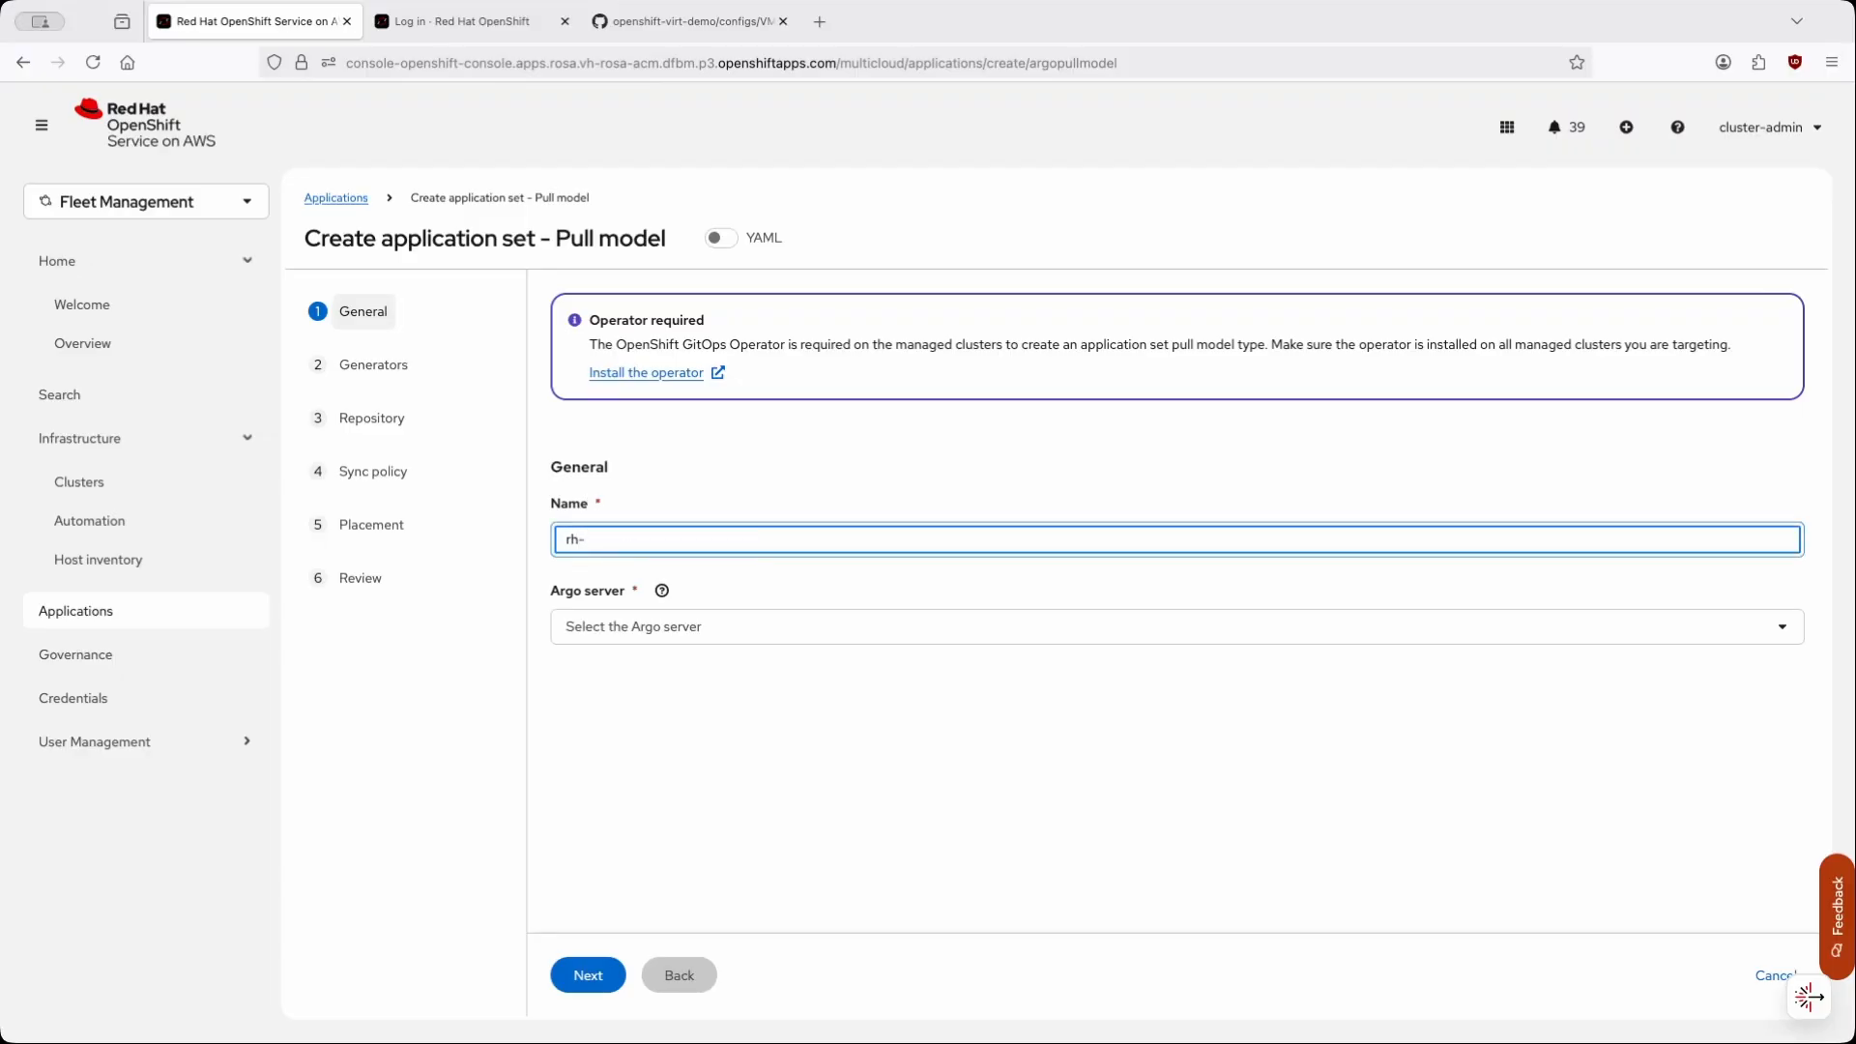
{"action": "type", "text": "-techday-multicloudvm"}
{"action": "left_click", "coordinate": [634, 627]}
{"action": "left_click", "coordinate": [636, 669]}
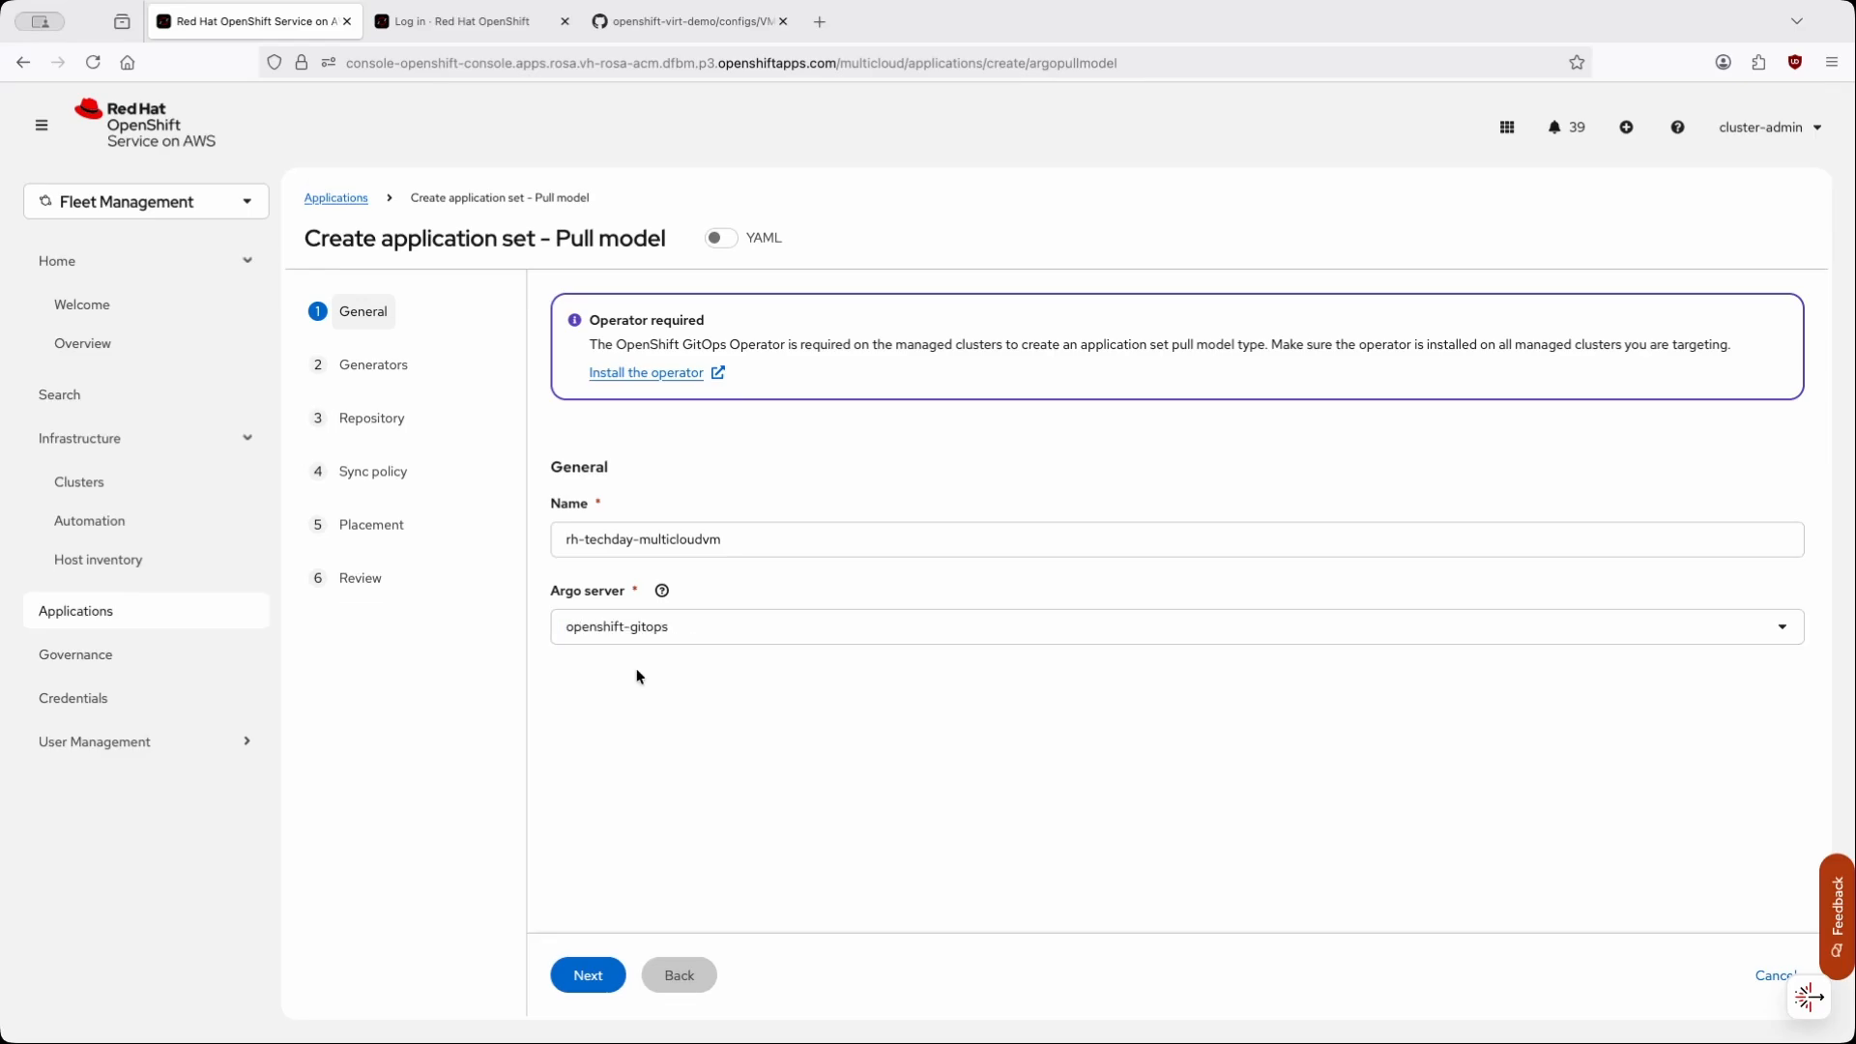
{"action": "left_click", "coordinate": [593, 977]}
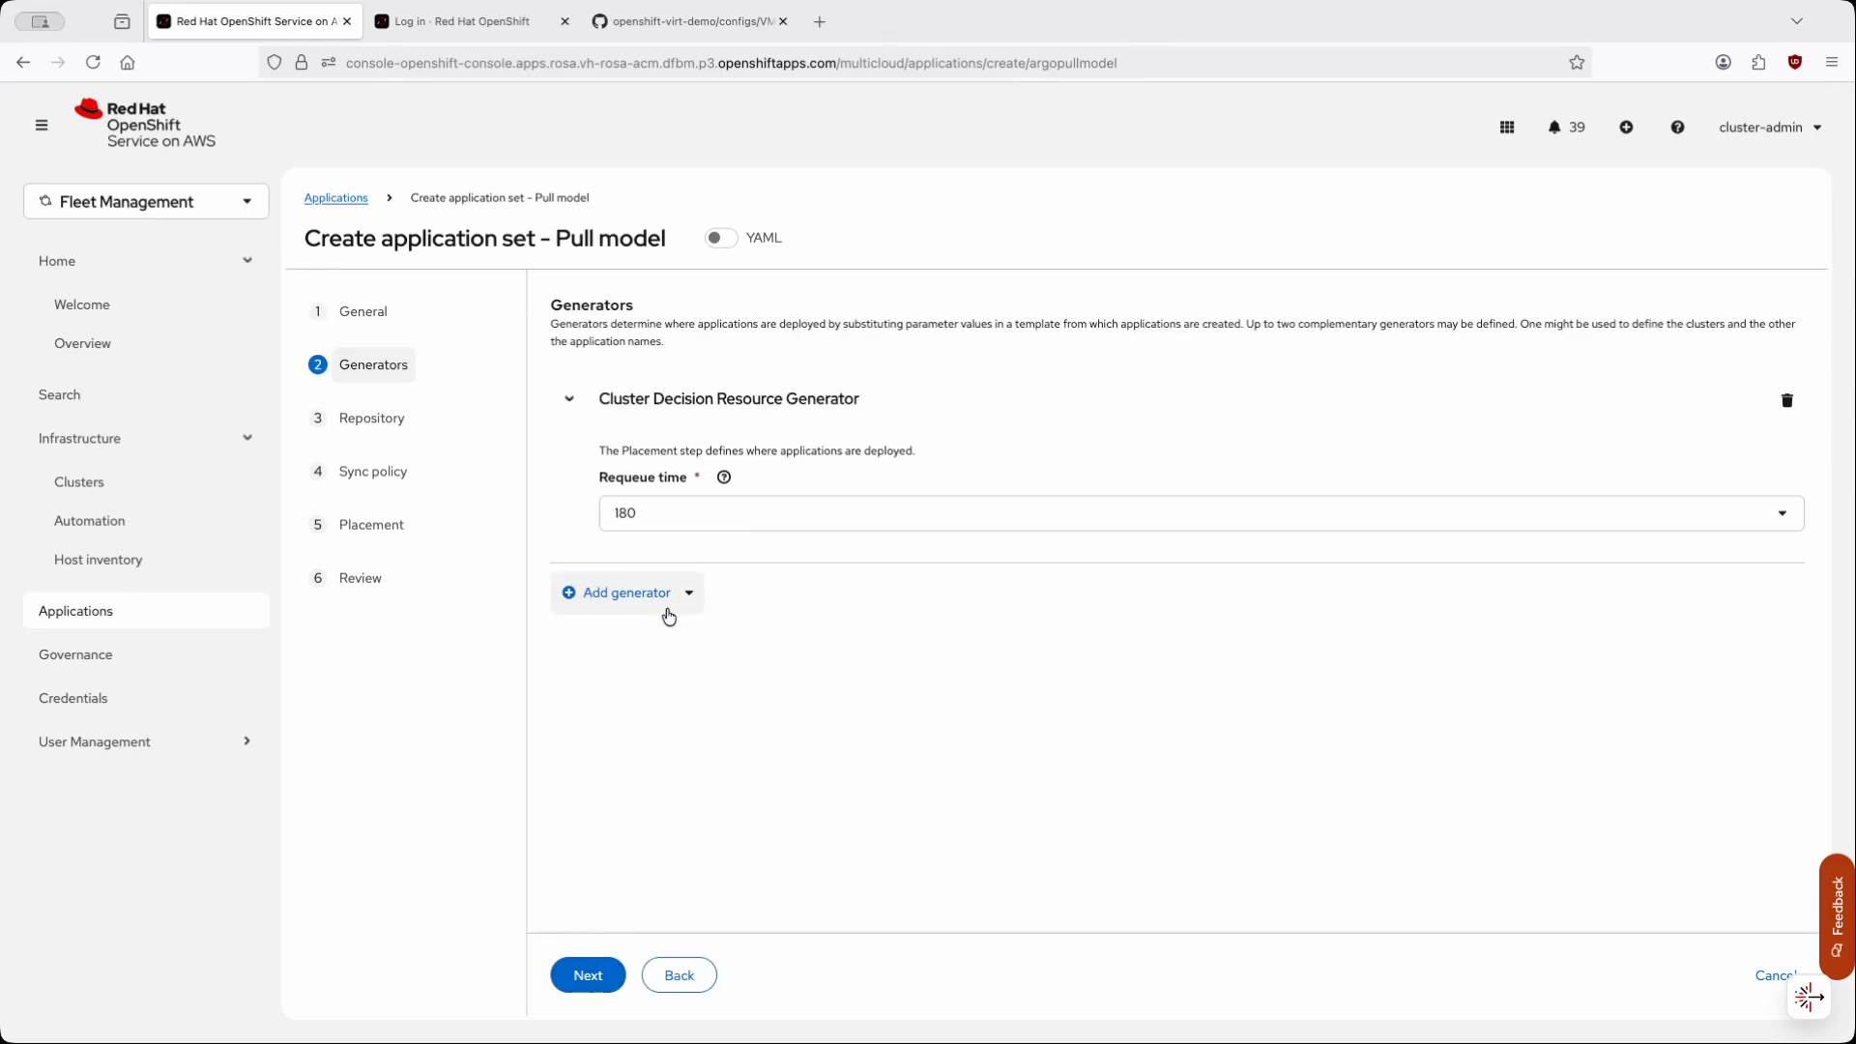
- Set the Cluster Decision Resource Generator's requeue time to 30 and continue to the repository settings
{"action": "left_click", "coordinate": [686, 501]}
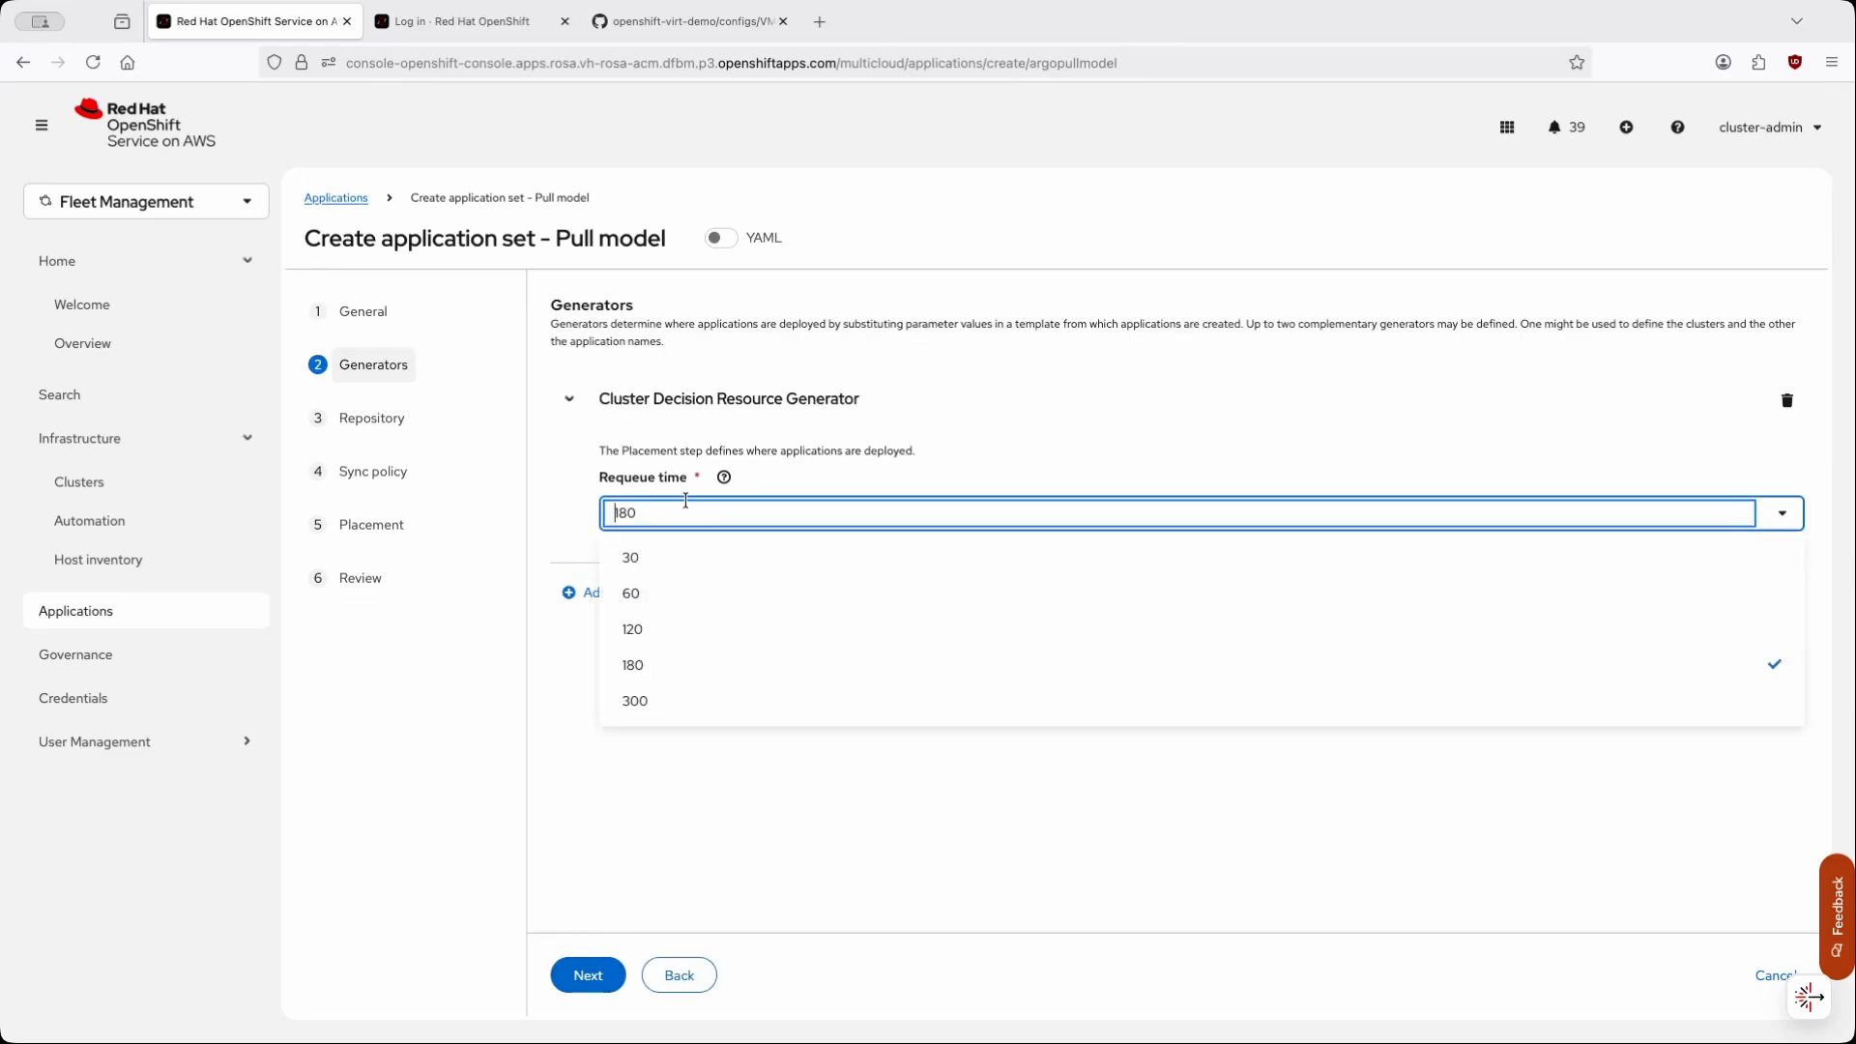
{"action": "left_click", "coordinate": [646, 560]}
{"action": "left_click", "coordinate": [587, 975]}
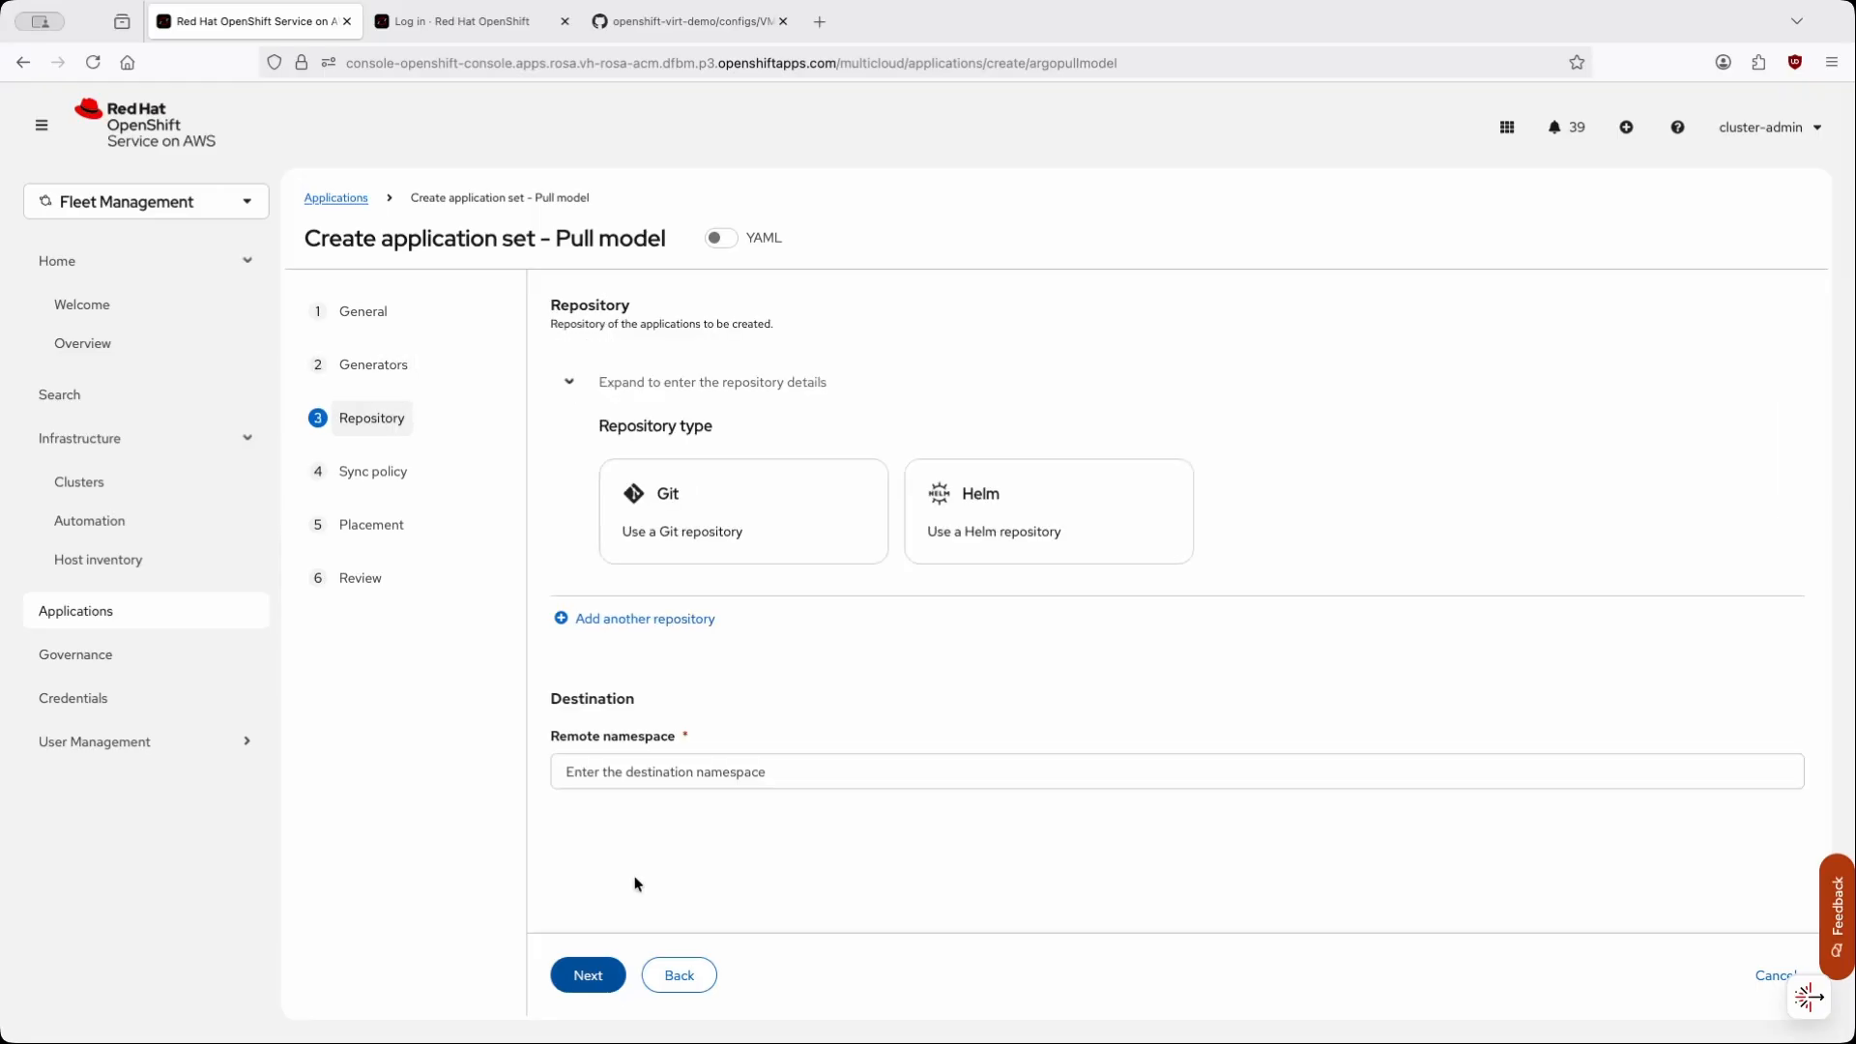
- Choose Git as the repository type and select the openshift-virt-demo.git URL as the source
{"action": "left_click", "coordinate": [720, 510]}
{"action": "left_click", "coordinate": [718, 616]}
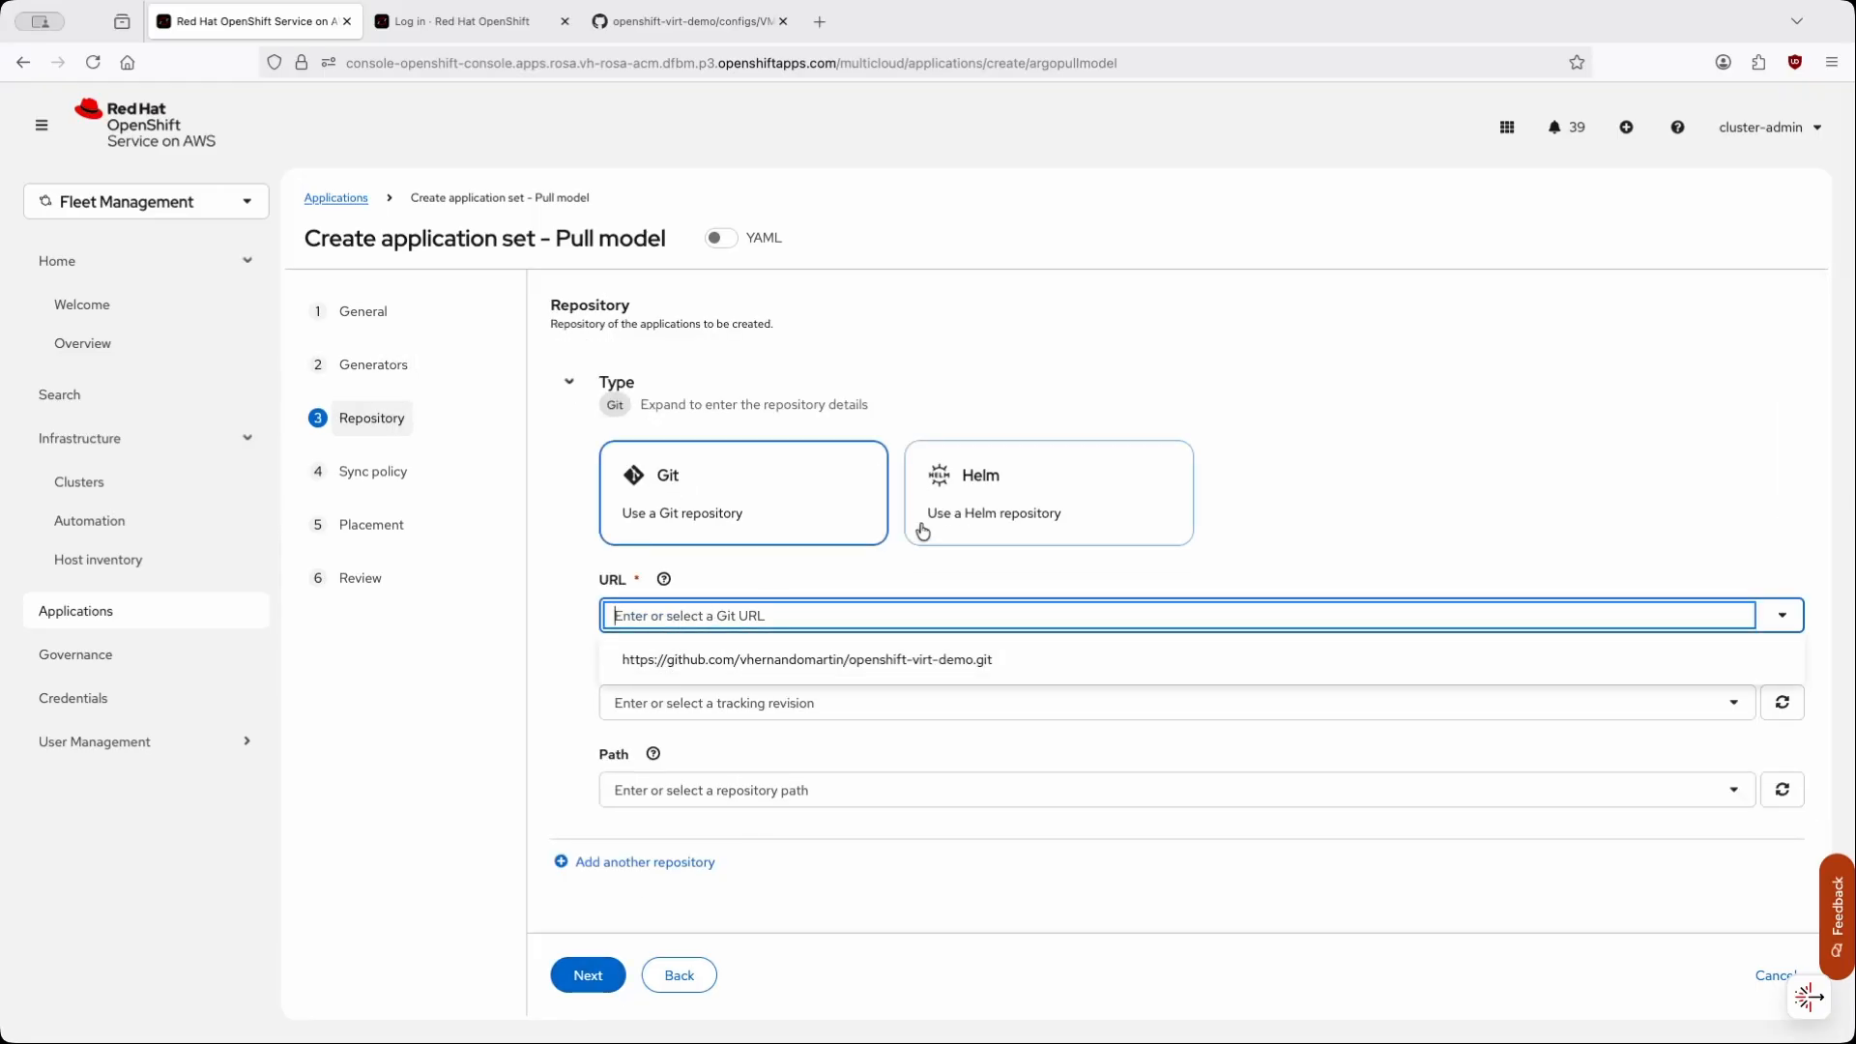
{"action": "left_click", "coordinate": [953, 515]}
{"action": "left_click", "coordinate": [742, 517]}
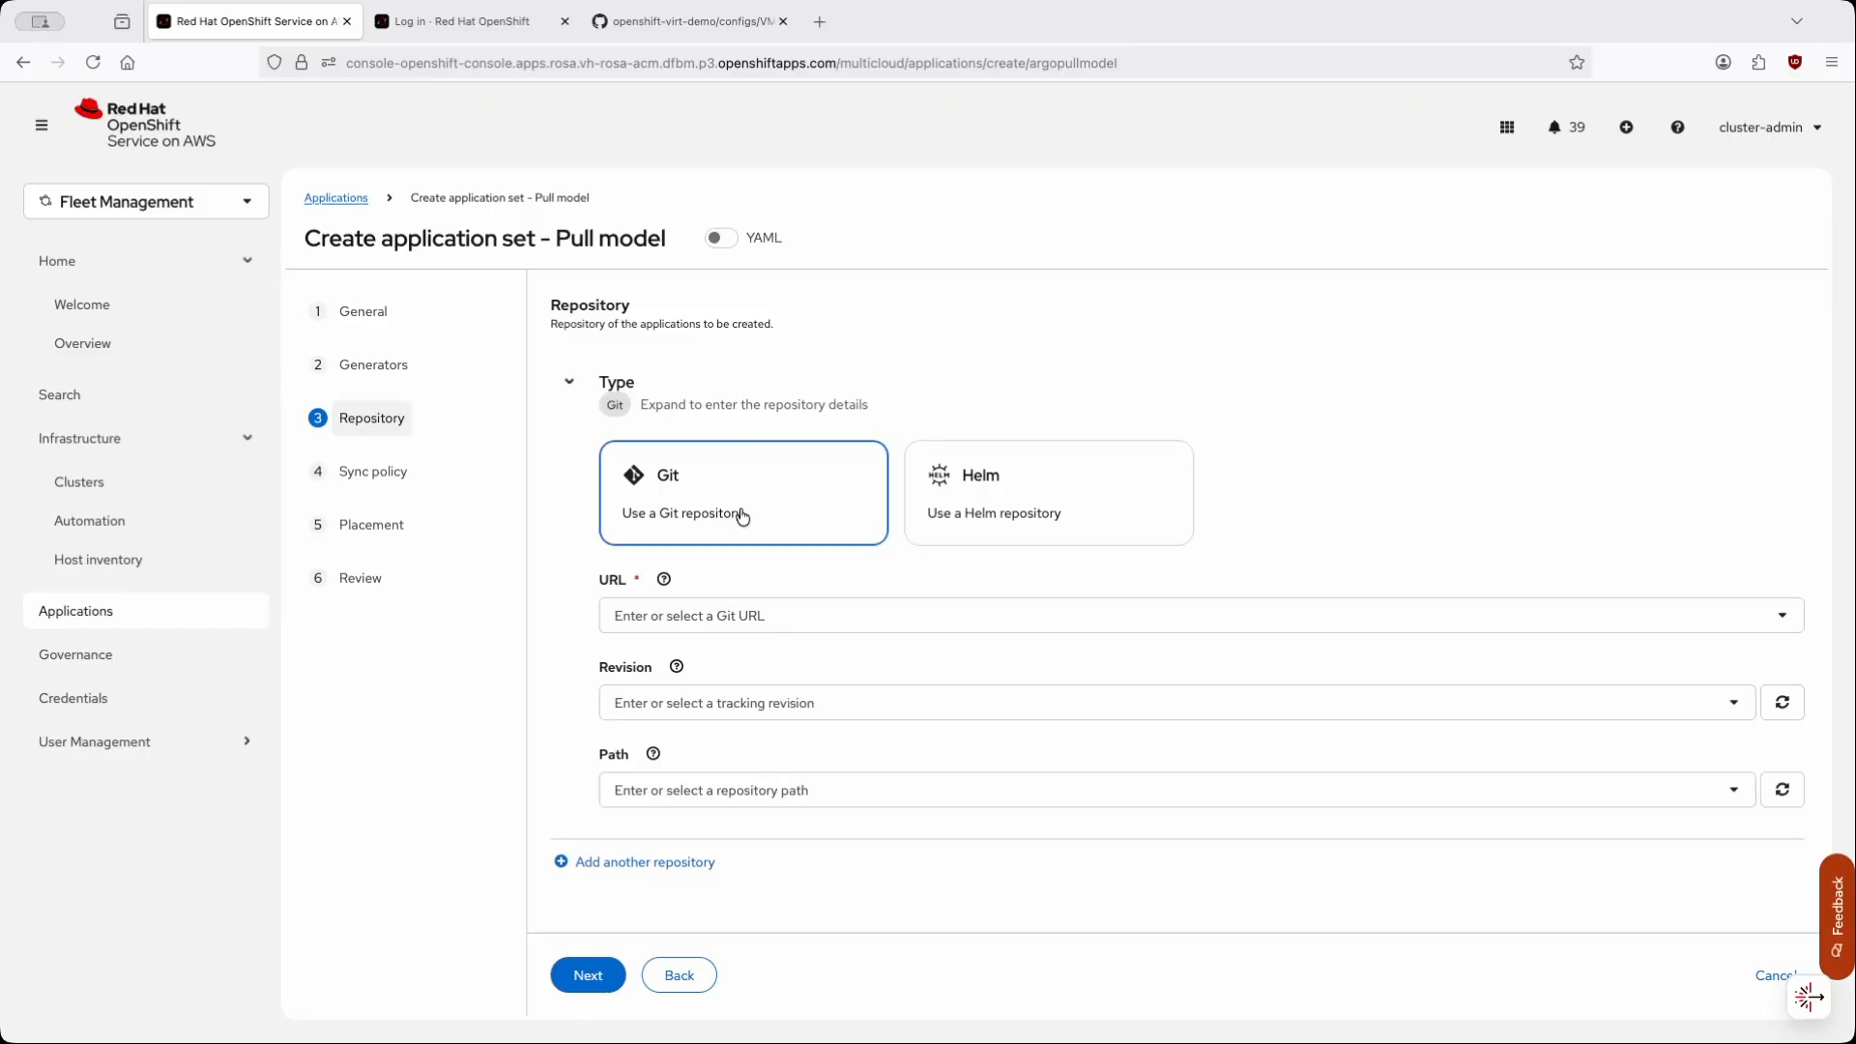
{"action": "left_click", "coordinate": [733, 616]}
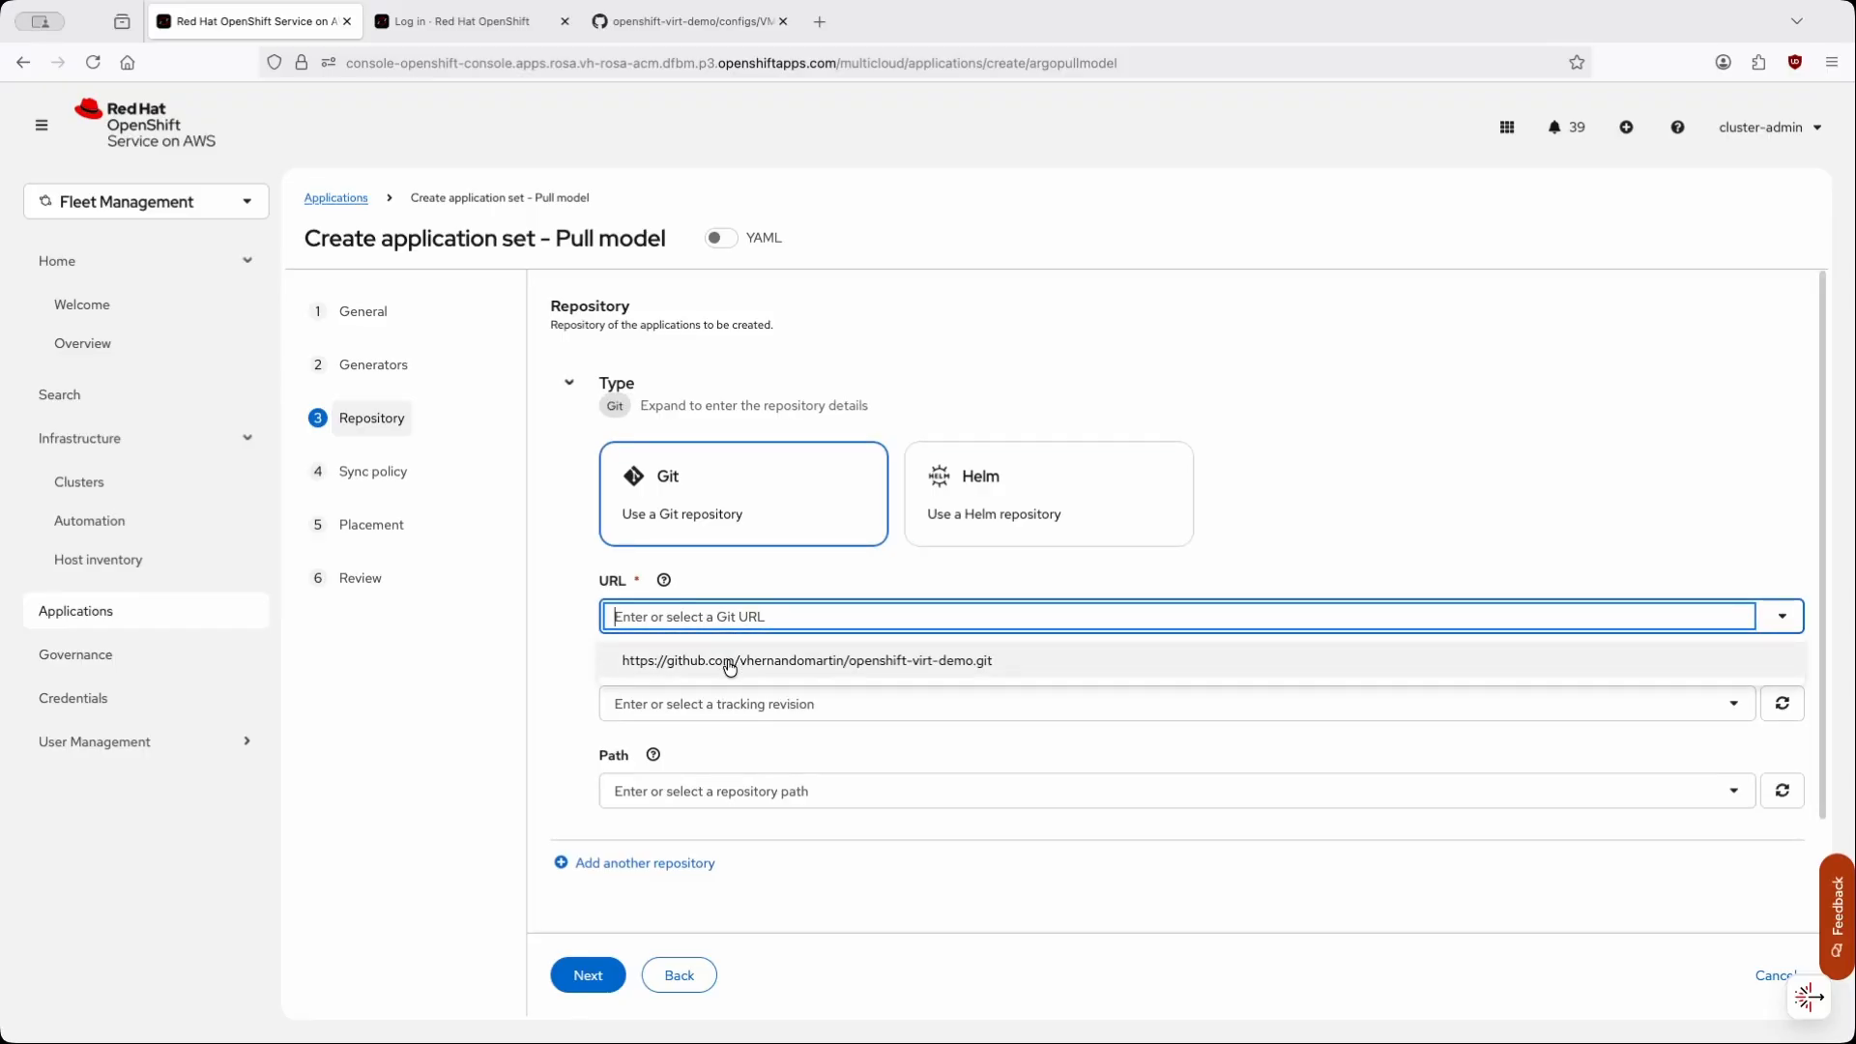
{"action": "left_click", "coordinate": [730, 661]}
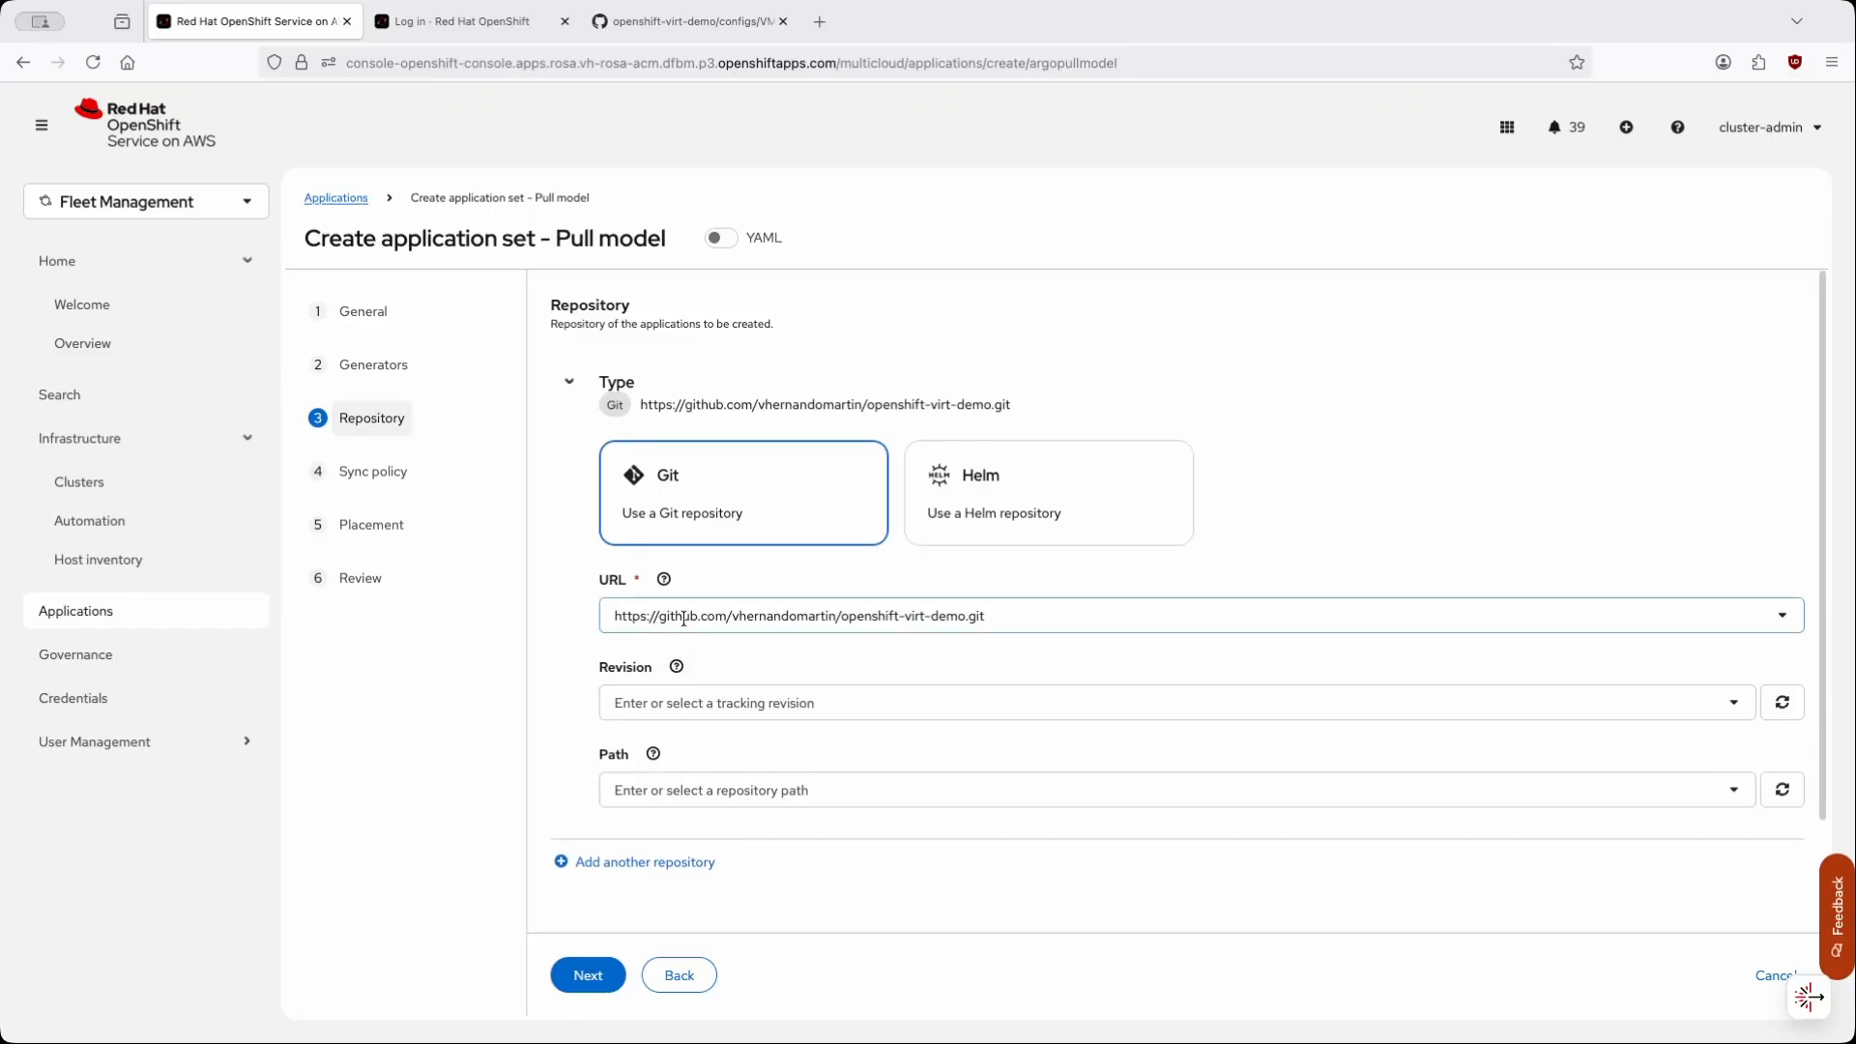
- Set the repository's tracking revision to main and its path to configs/VMs/fedora42-httpd-multicloud
{"action": "left_click", "coordinate": [711, 704]}
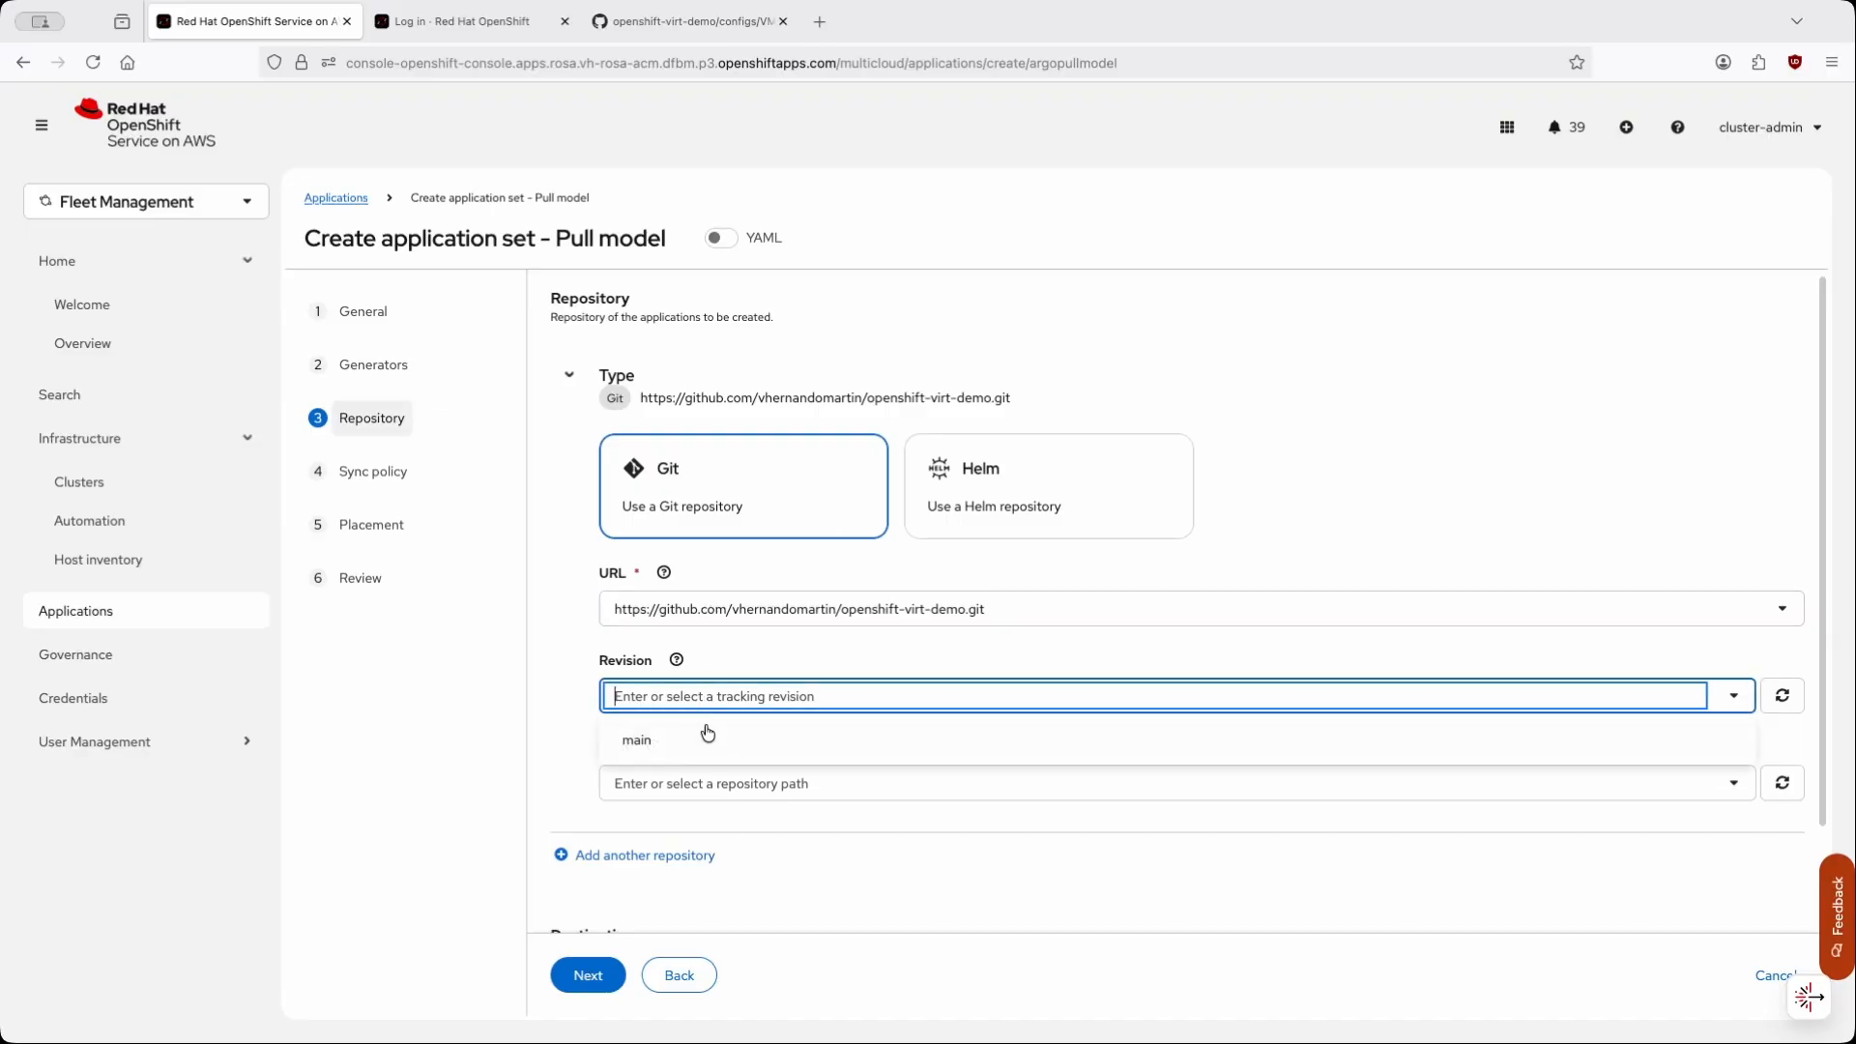
{"action": "left_click", "coordinate": [699, 742]}
{"action": "left_click", "coordinate": [689, 790]}
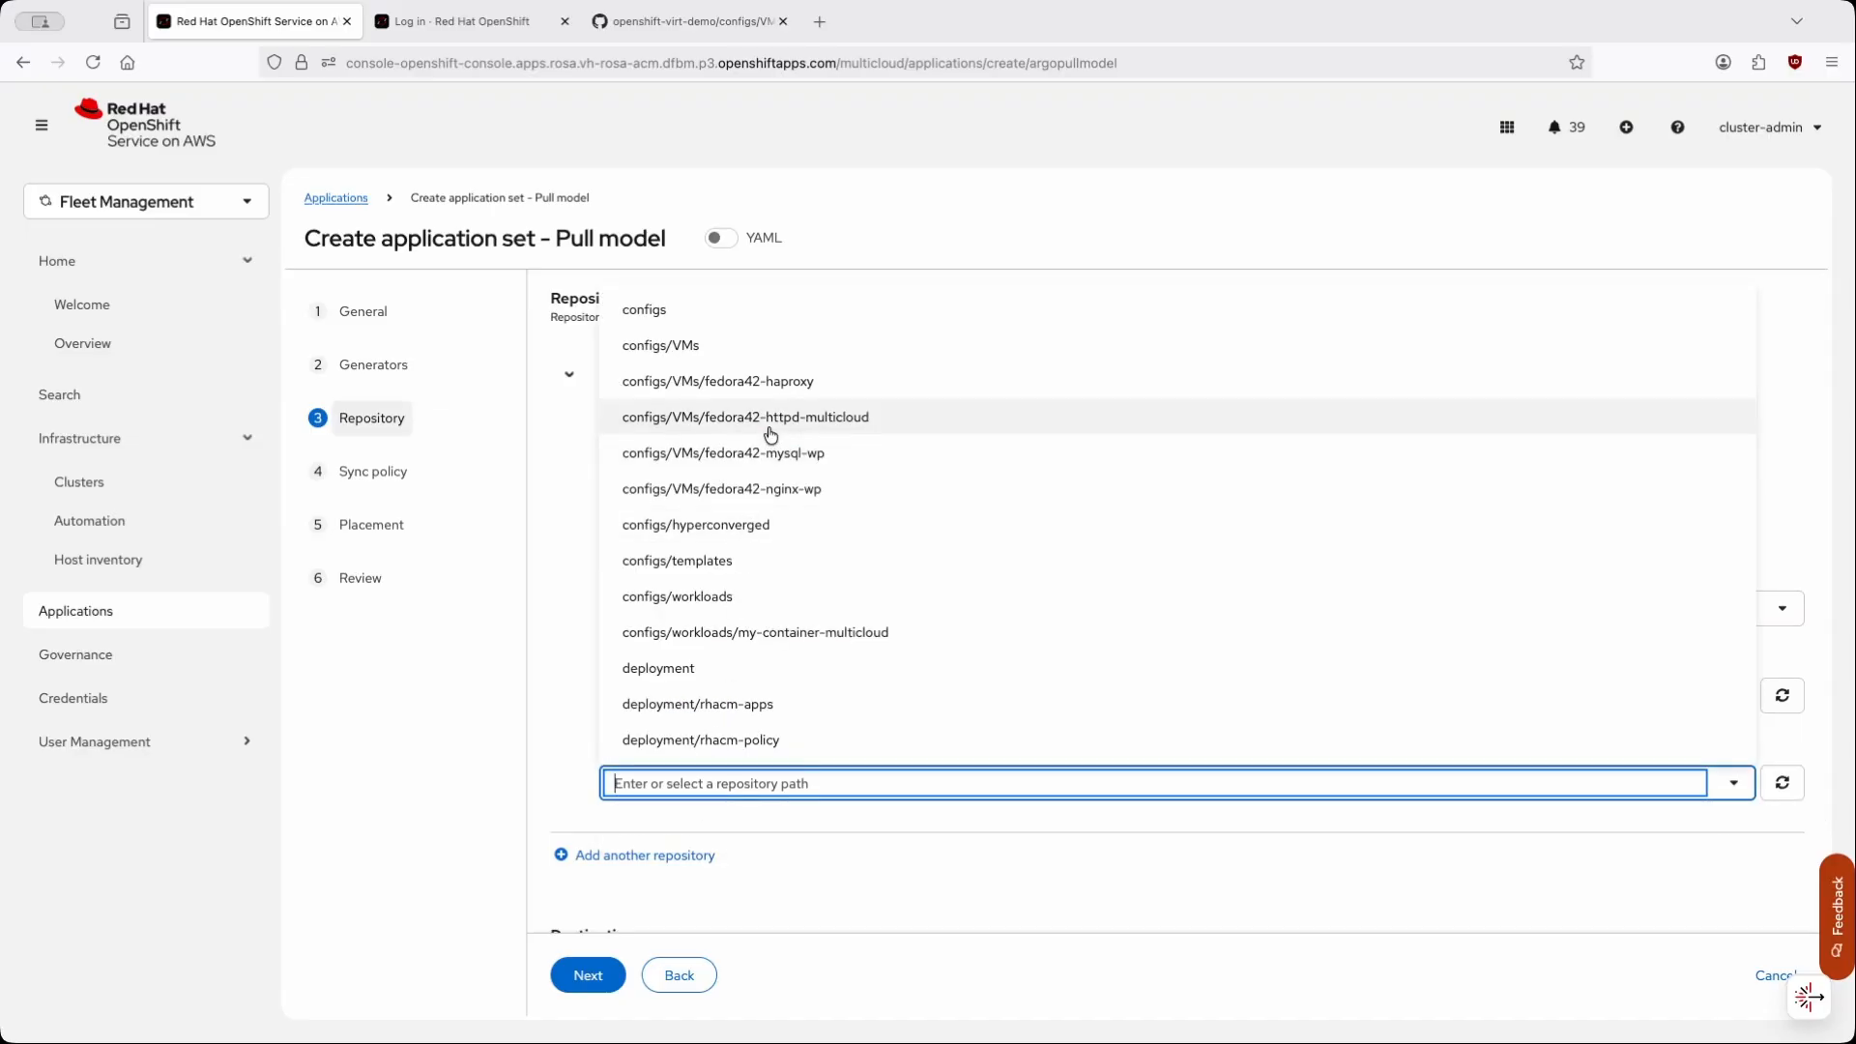
{"action": "left_click", "coordinate": [769, 434]}
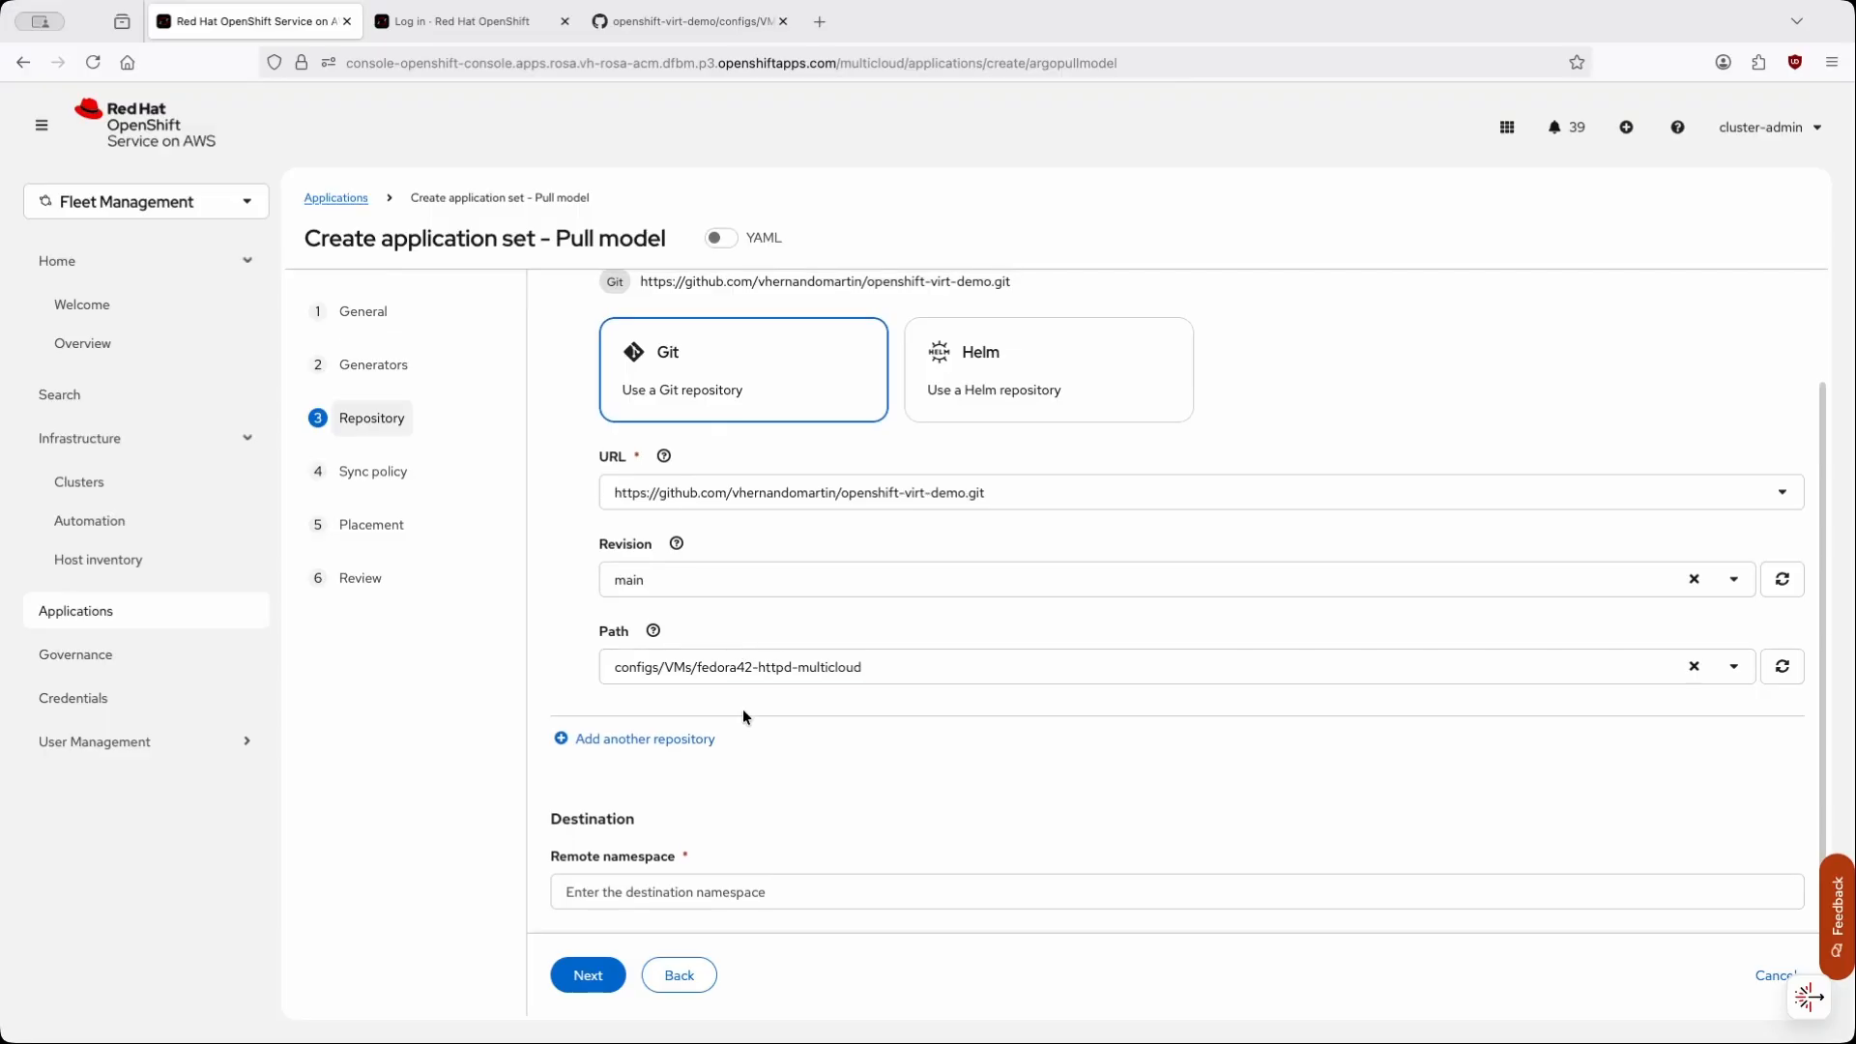
- Set the destination's remote namespace to rh-techday-multicloudvm and continue to the sync policy
{"action": "left_click", "coordinate": [732, 889]}
{"action": "type", "text": "rh-techday"}
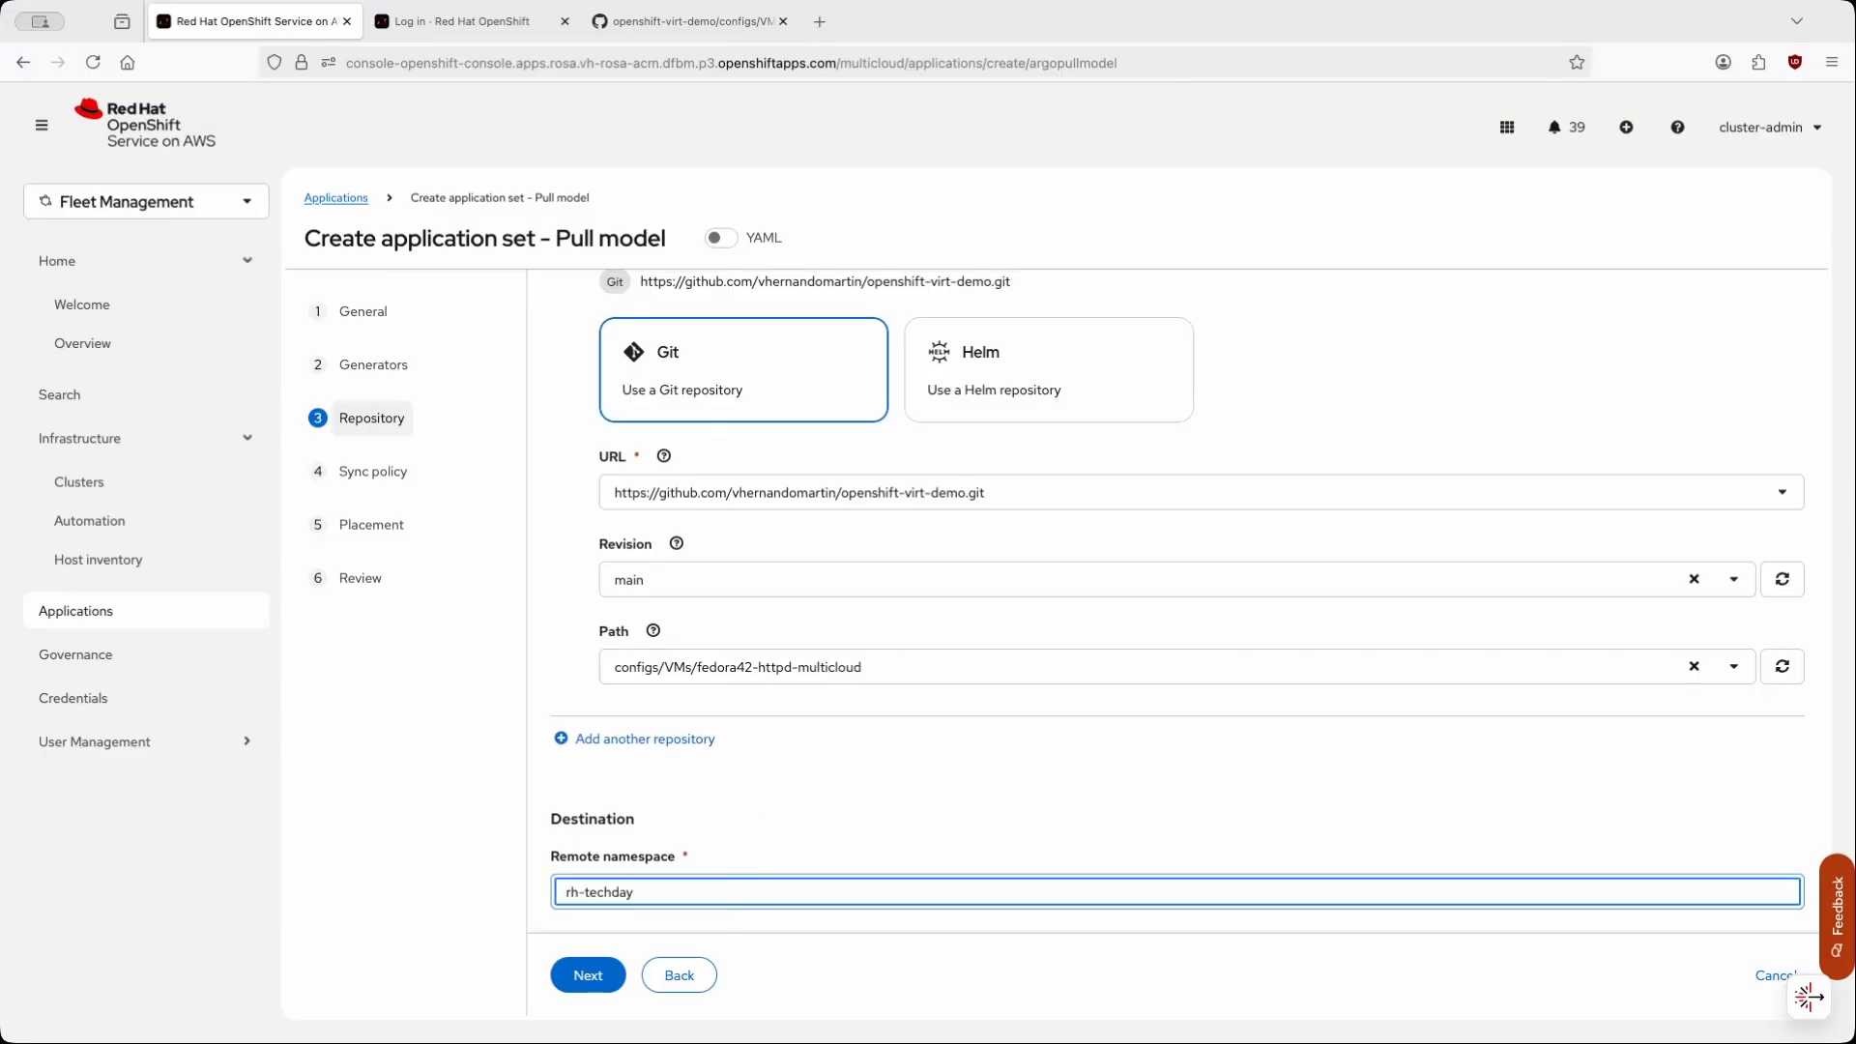
{"action": "type", "text": "-multicloudvm"}
{"action": "left_click", "coordinate": [605, 976]}
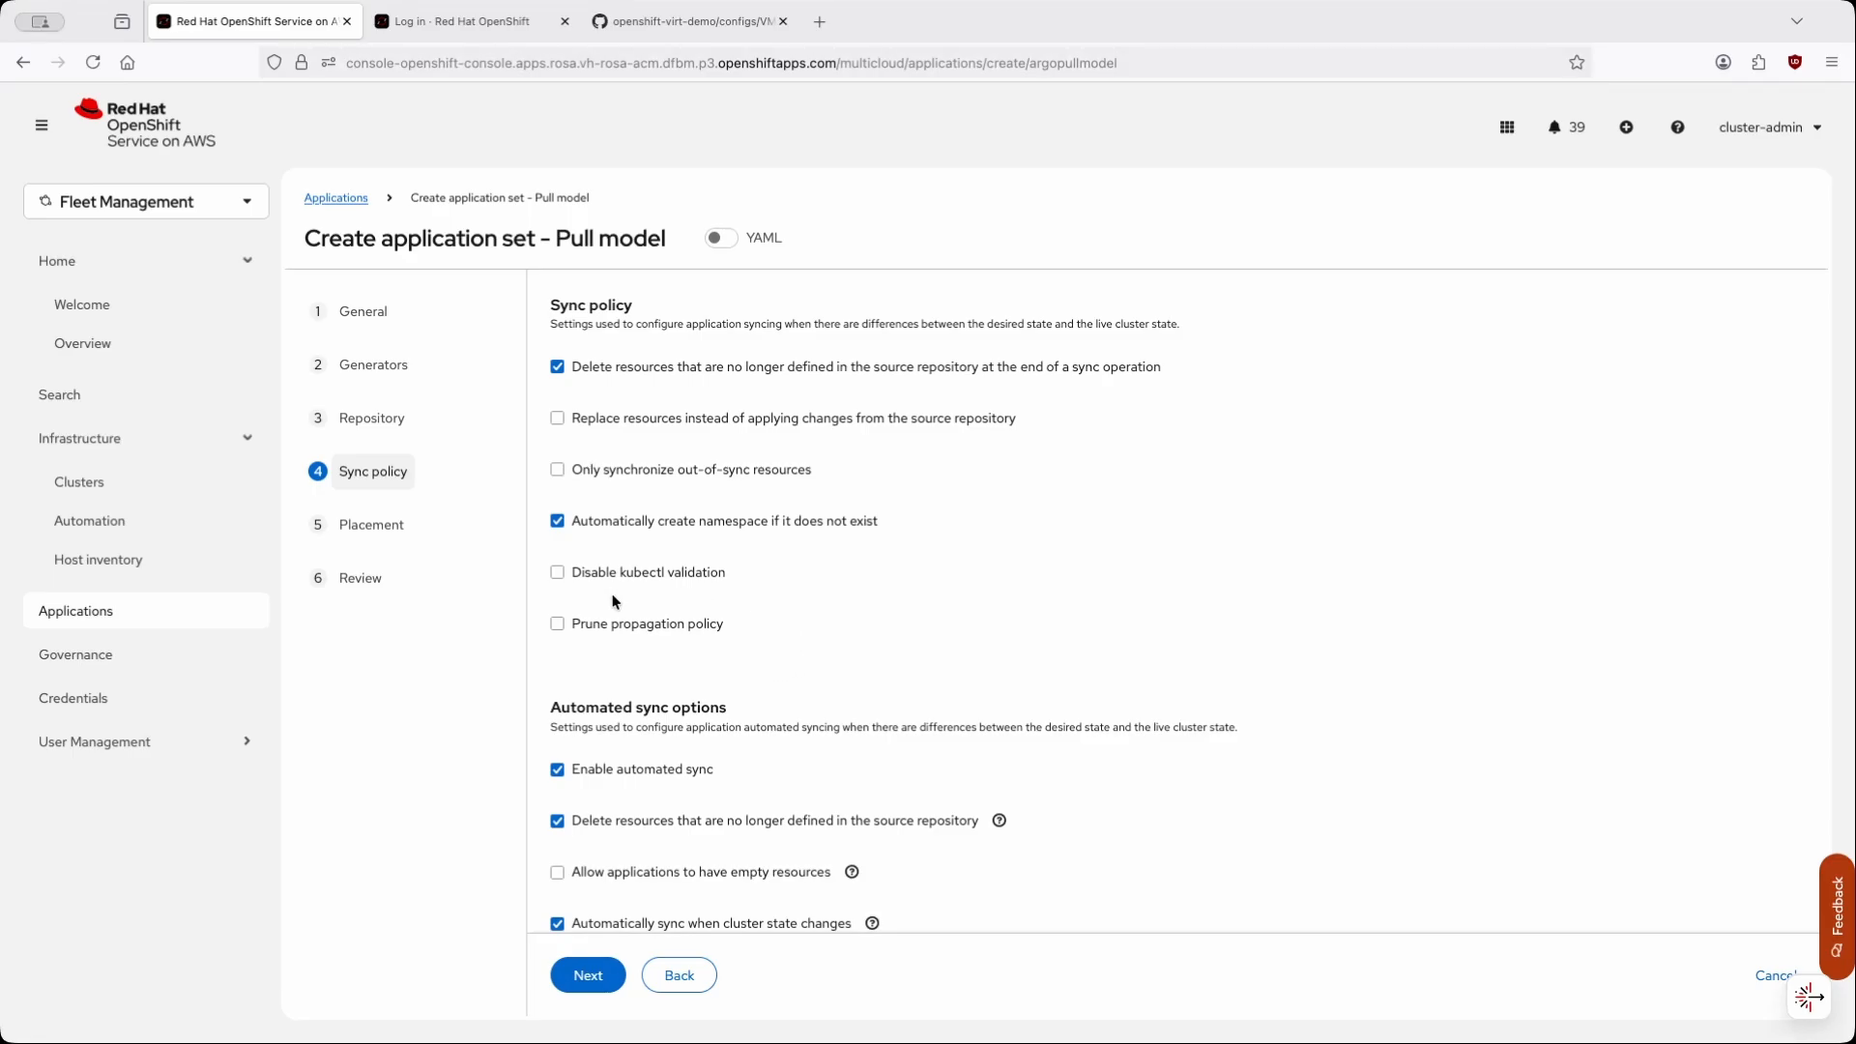
- Examine the VM, secret, route and service manifests of fedora42-httpd-multicloud in the GitHub repository, and return to the application set wizard
{"action": "scroll", "coordinate": [615, 602], "scroll_direction": "down", "scroll_amount": 1}
{"action": "scroll", "coordinate": [615, 601], "scroll_direction": "up", "scroll_amount": 1}
{"action": "left_click", "coordinate": [658, 32]}
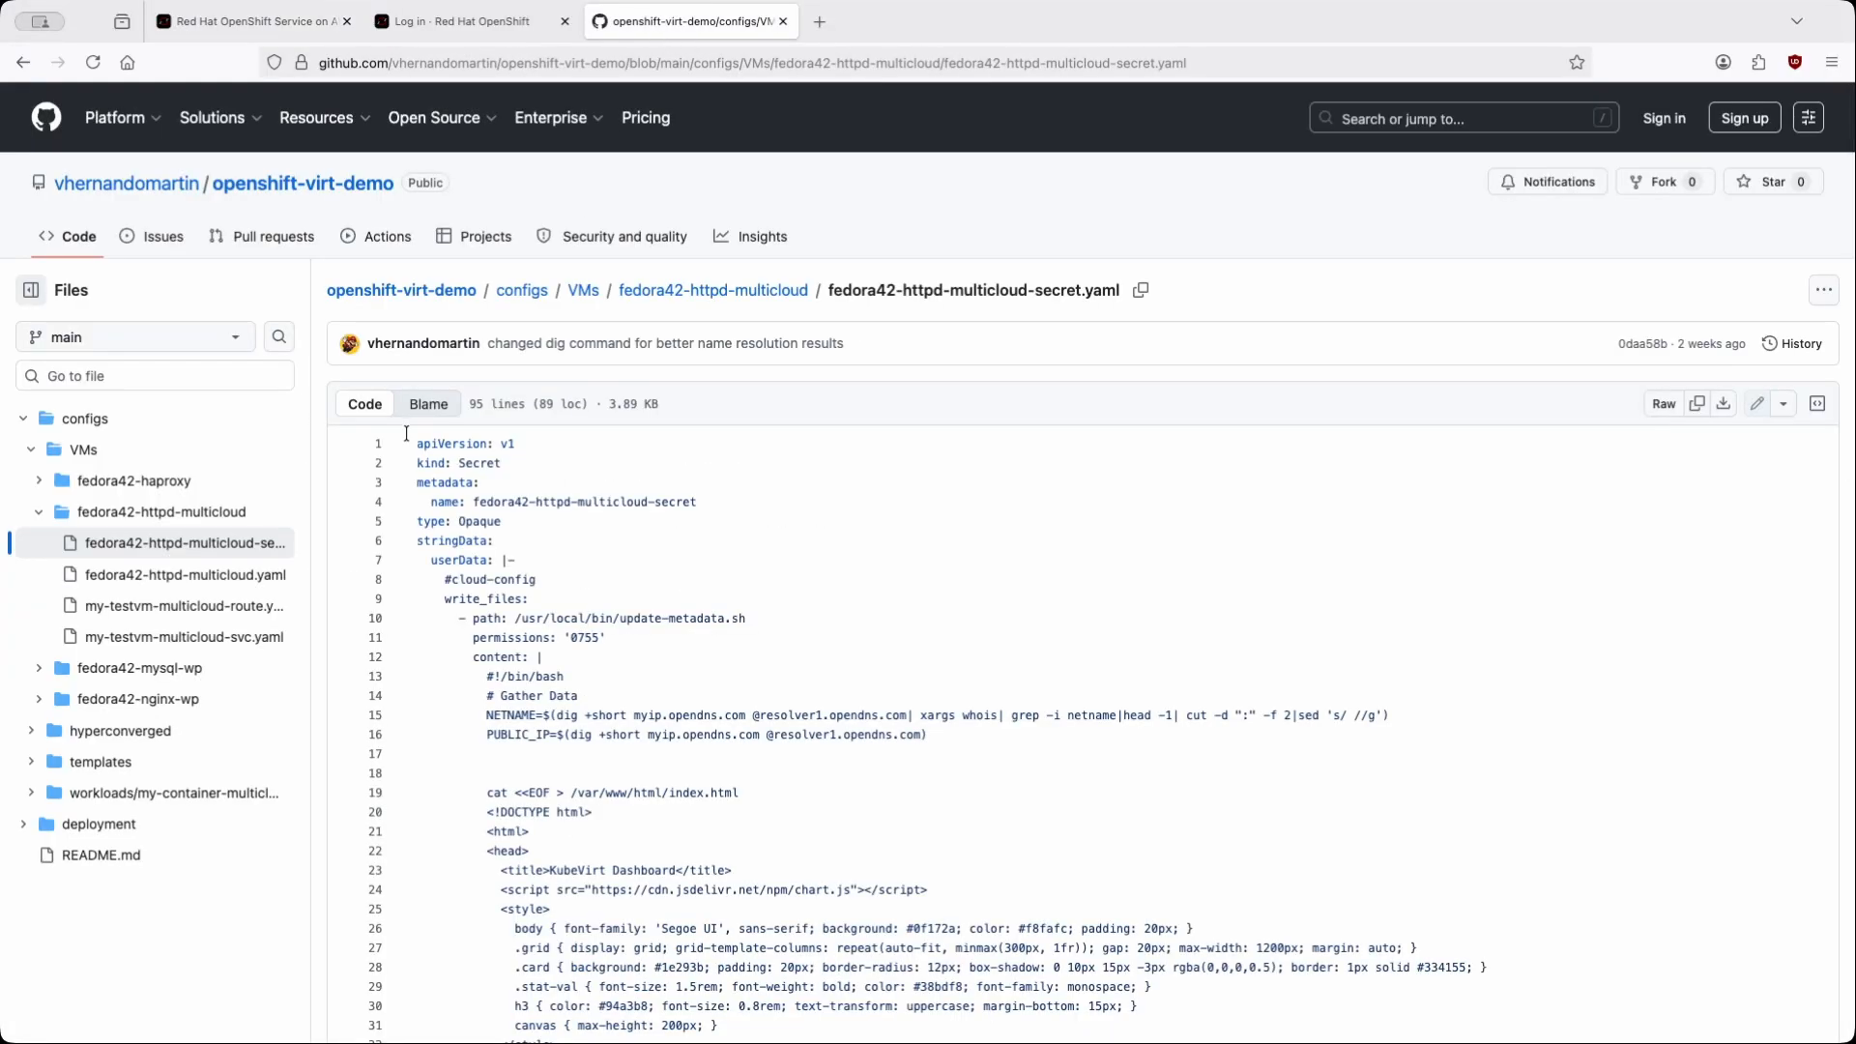
{"action": "left_click", "coordinate": [194, 638]}
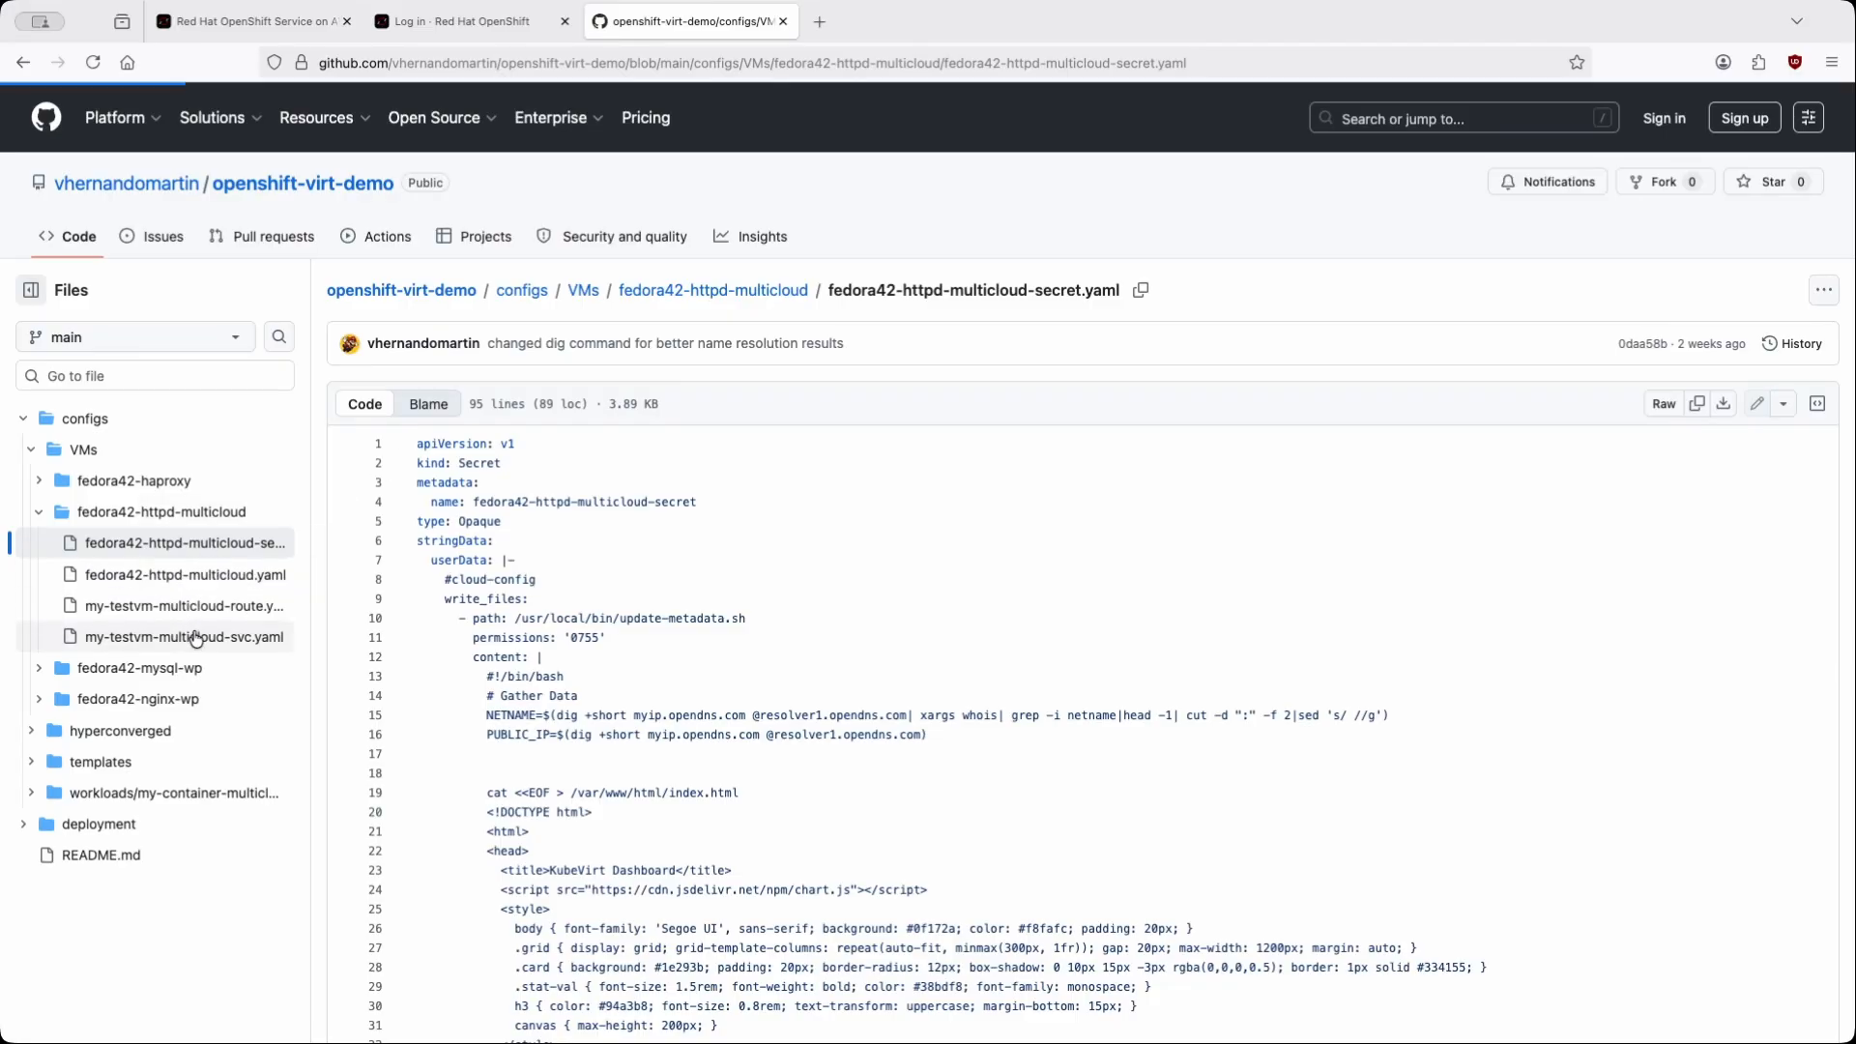
{"action": "left_click", "coordinate": [207, 576]}
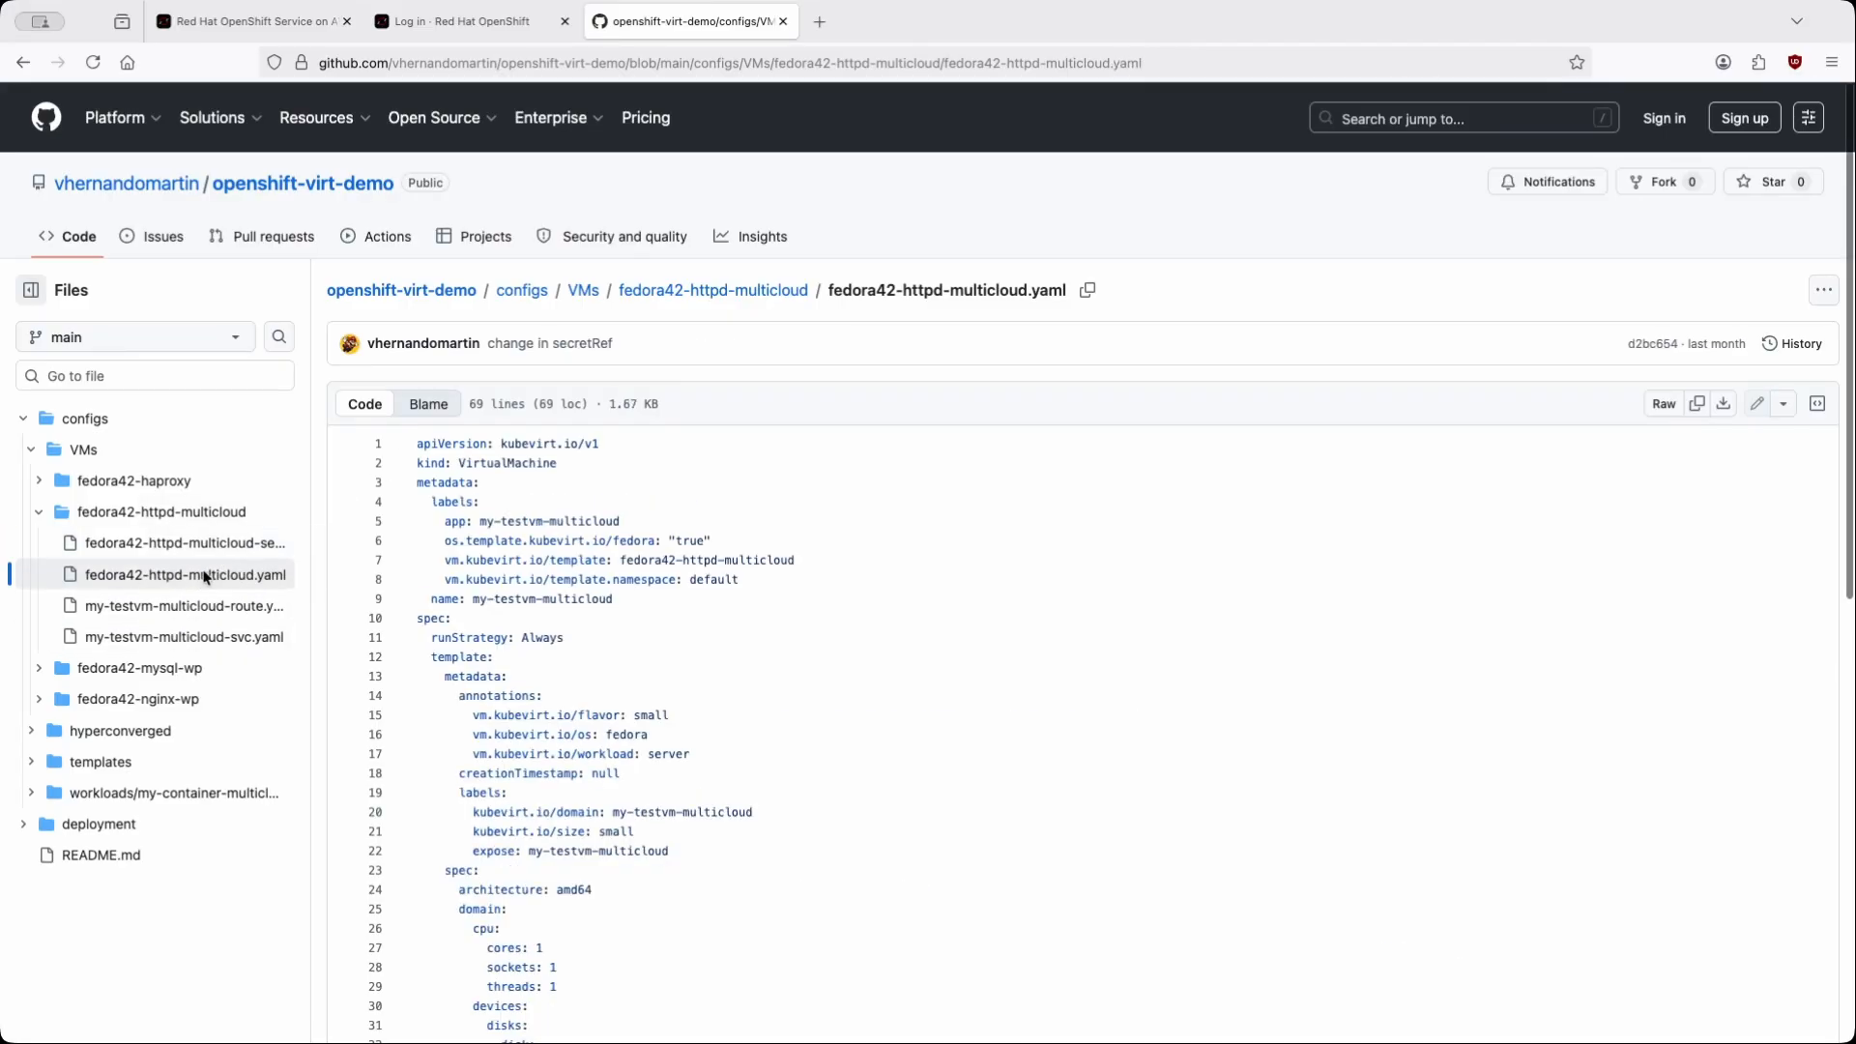
{"action": "left_click", "coordinate": [206, 547]}
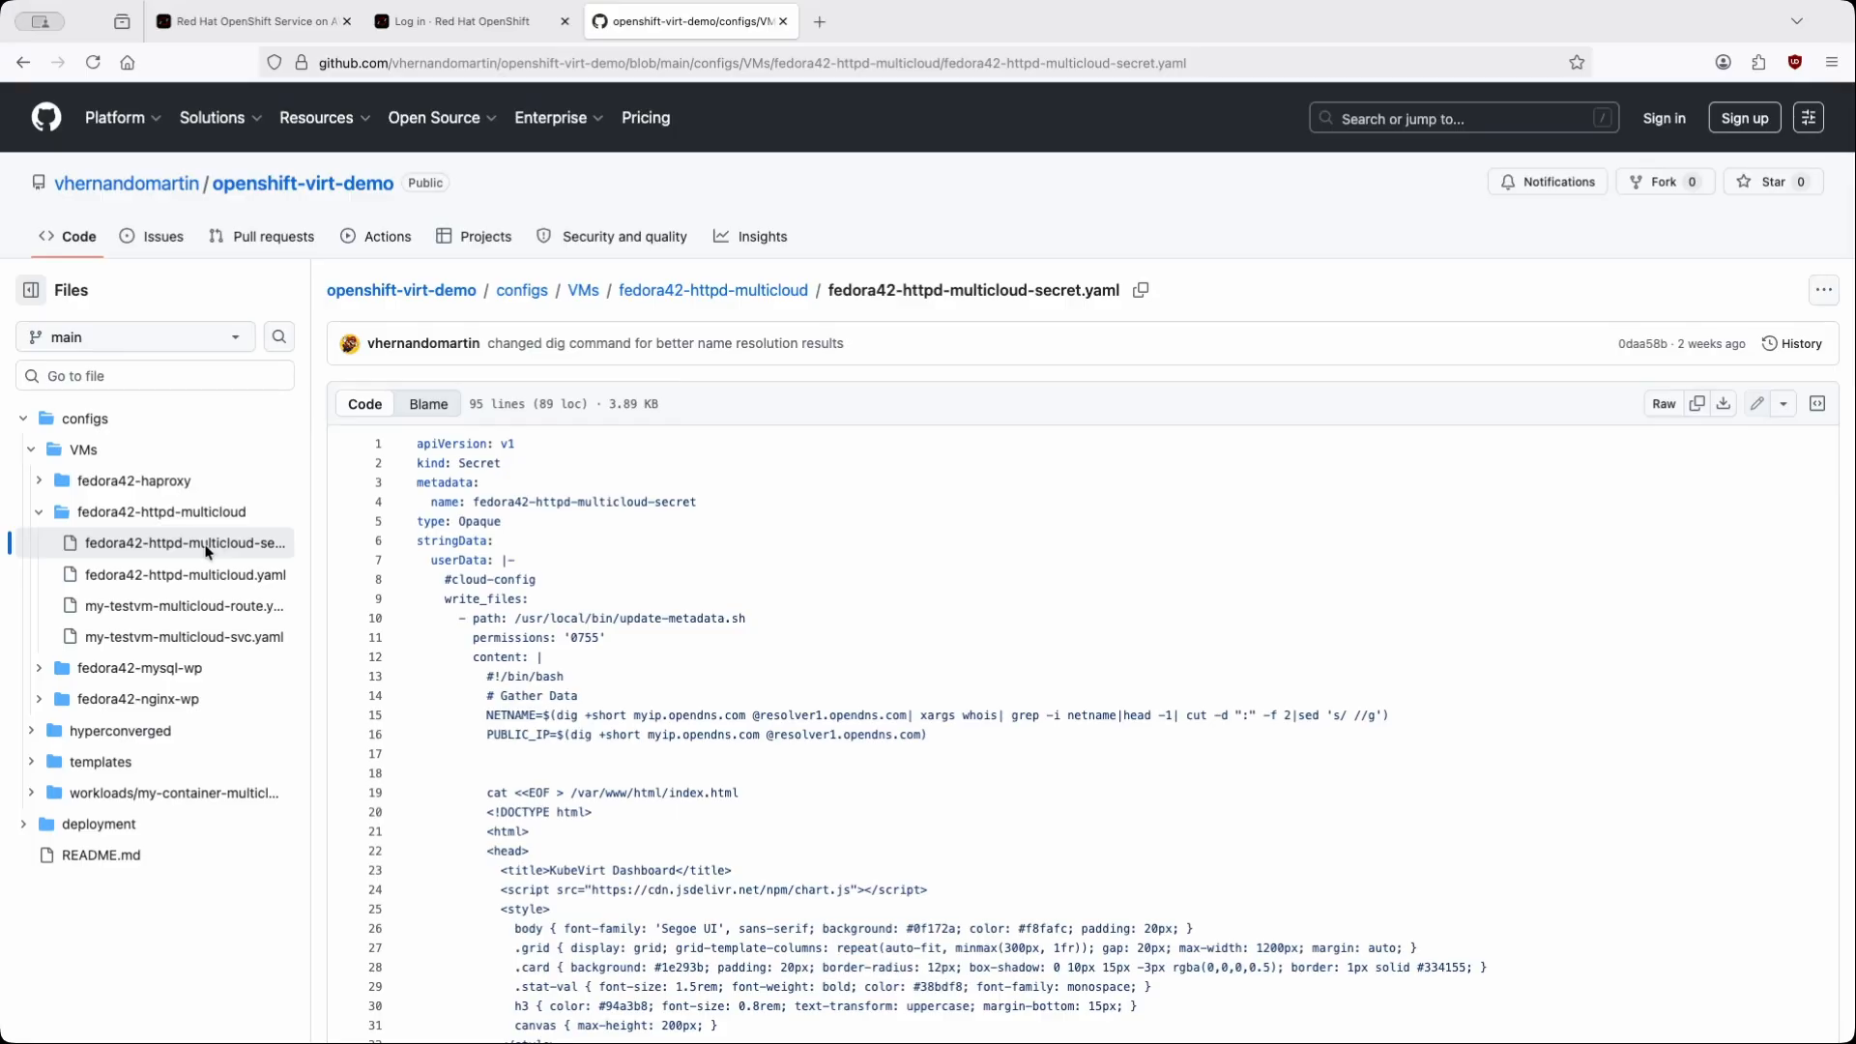
{"action": "left_click", "coordinate": [214, 615]}
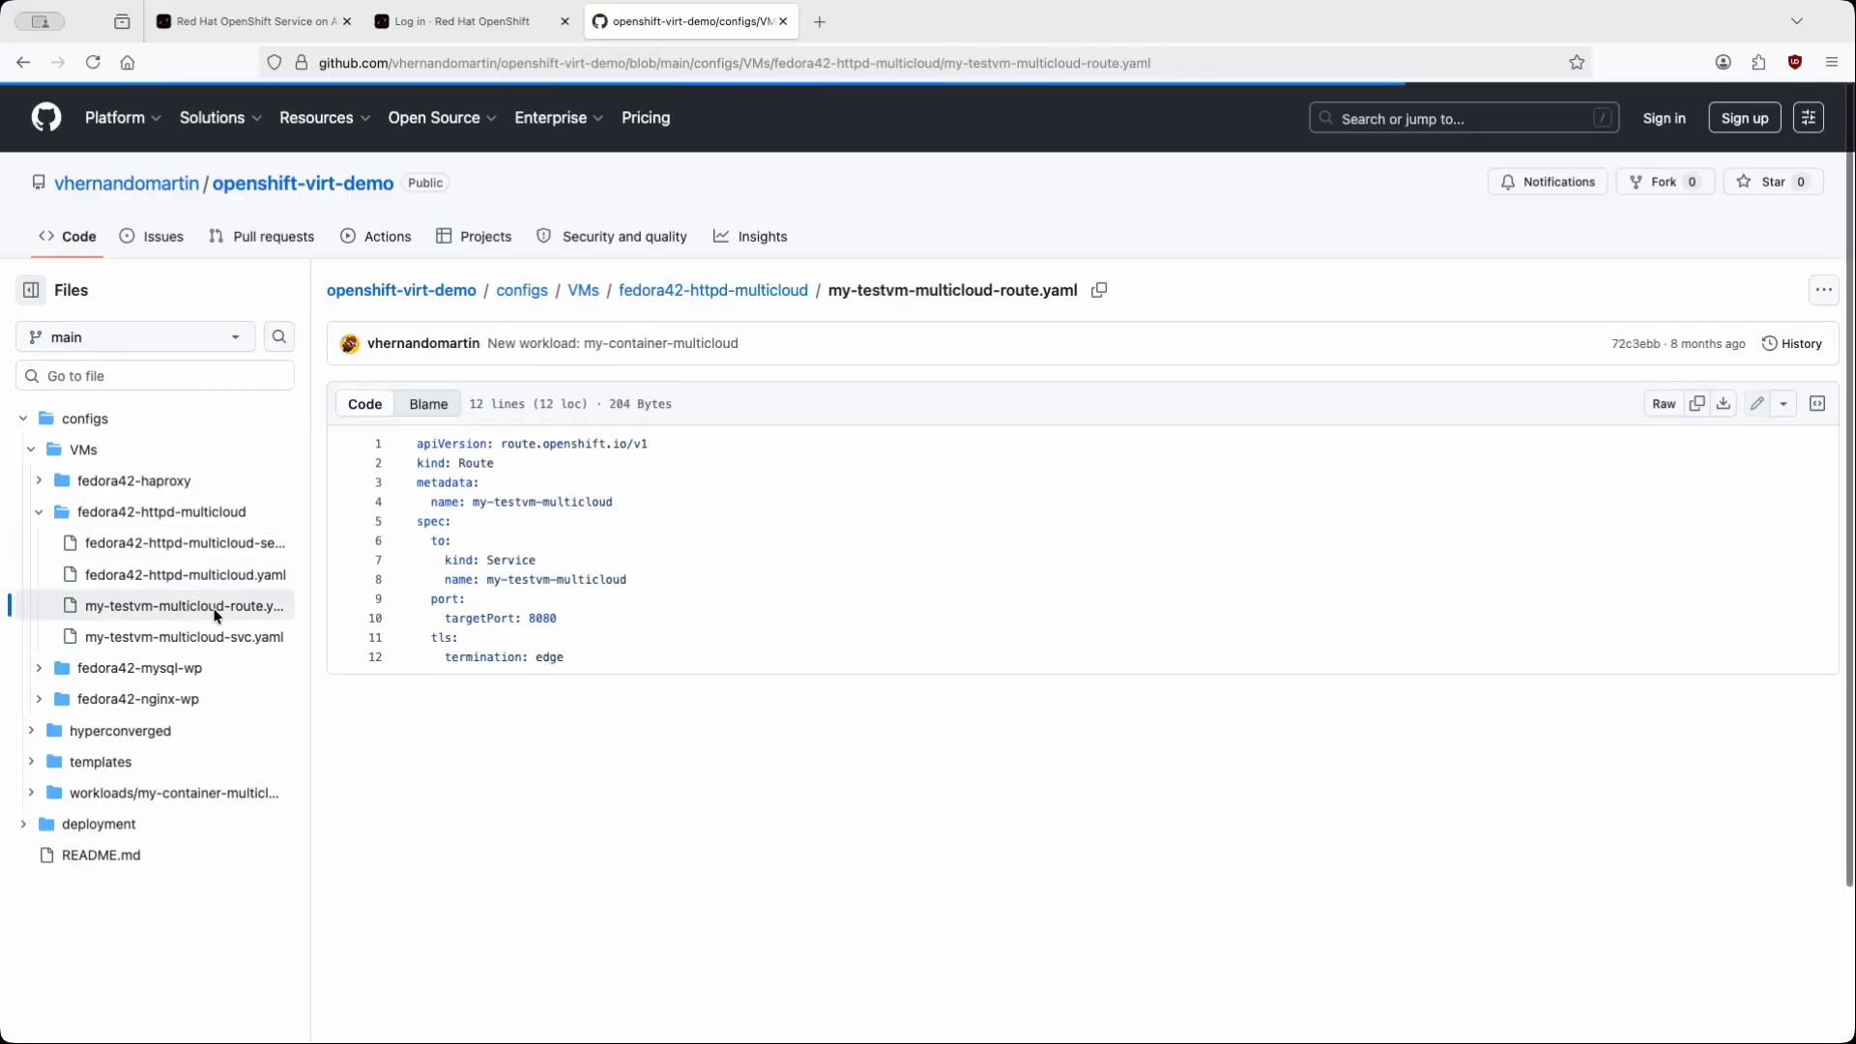
{"action": "left_click", "coordinate": [205, 644]}
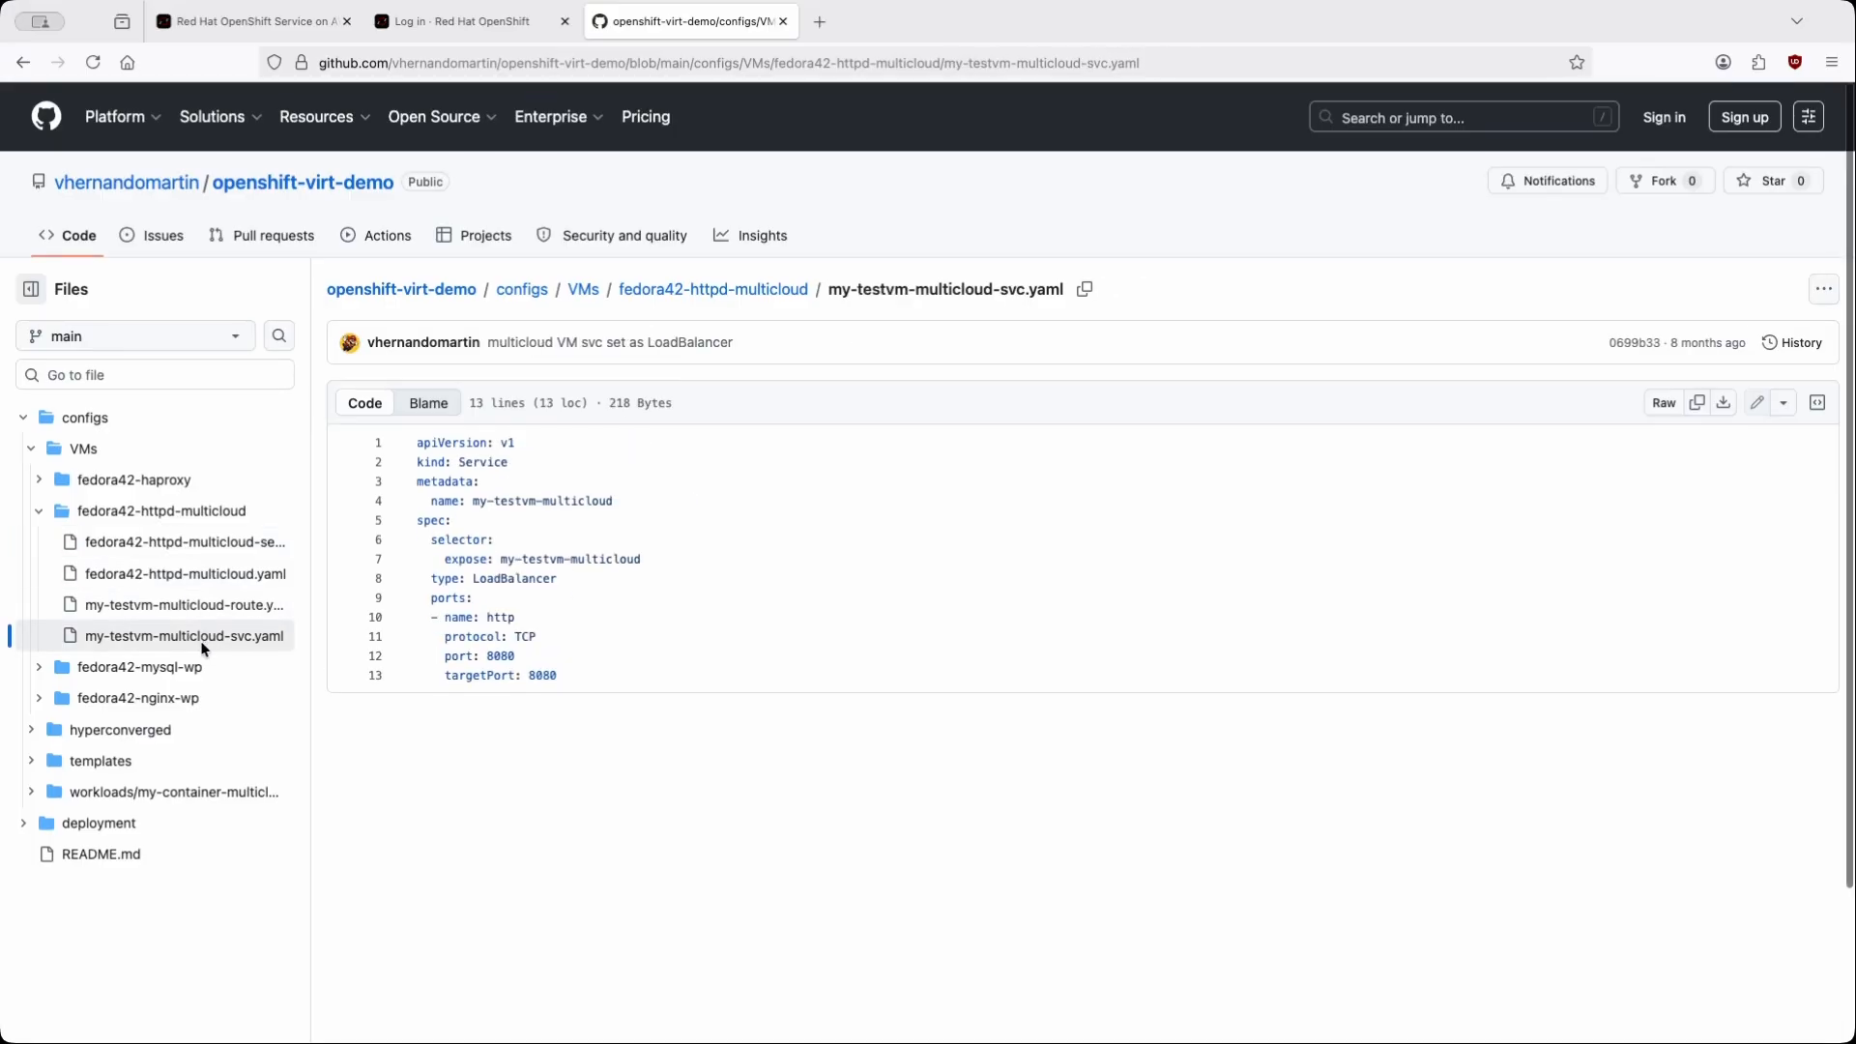
{"action": "left_click", "coordinate": [488, 3]}
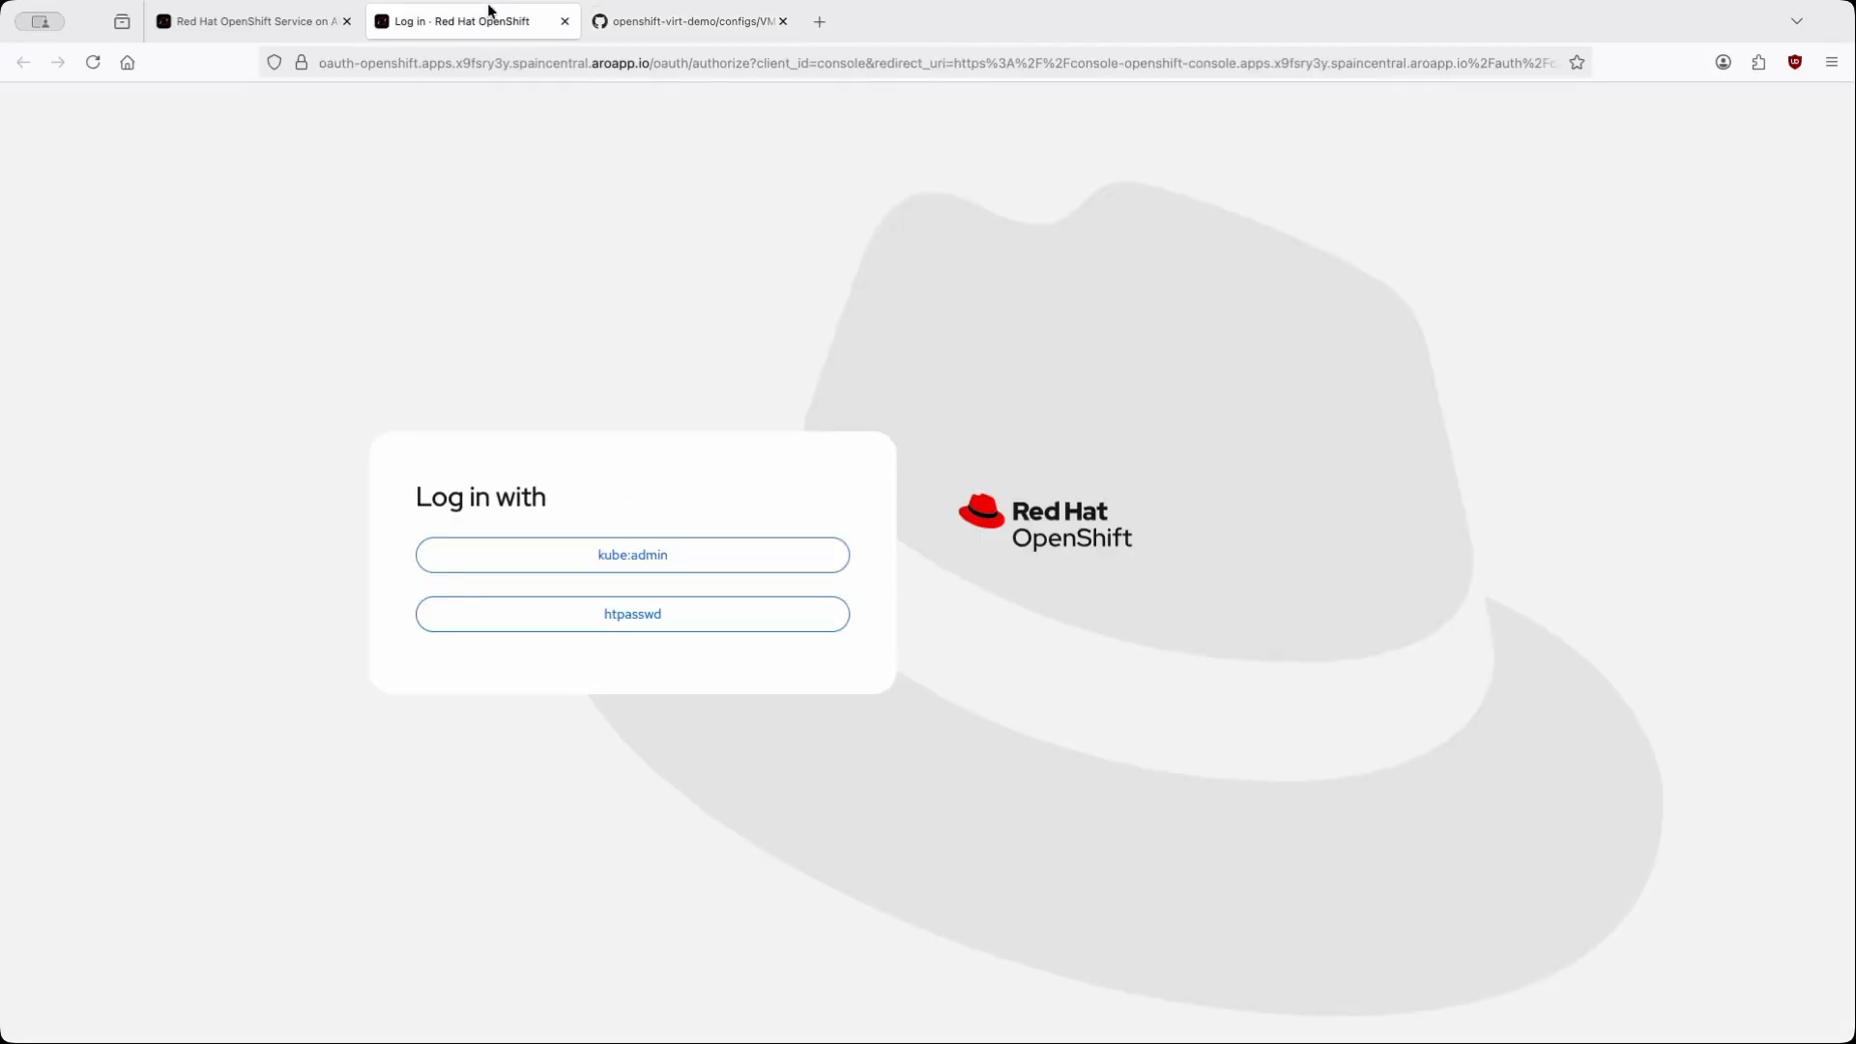
{"action": "left_click", "coordinate": [271, 21]}
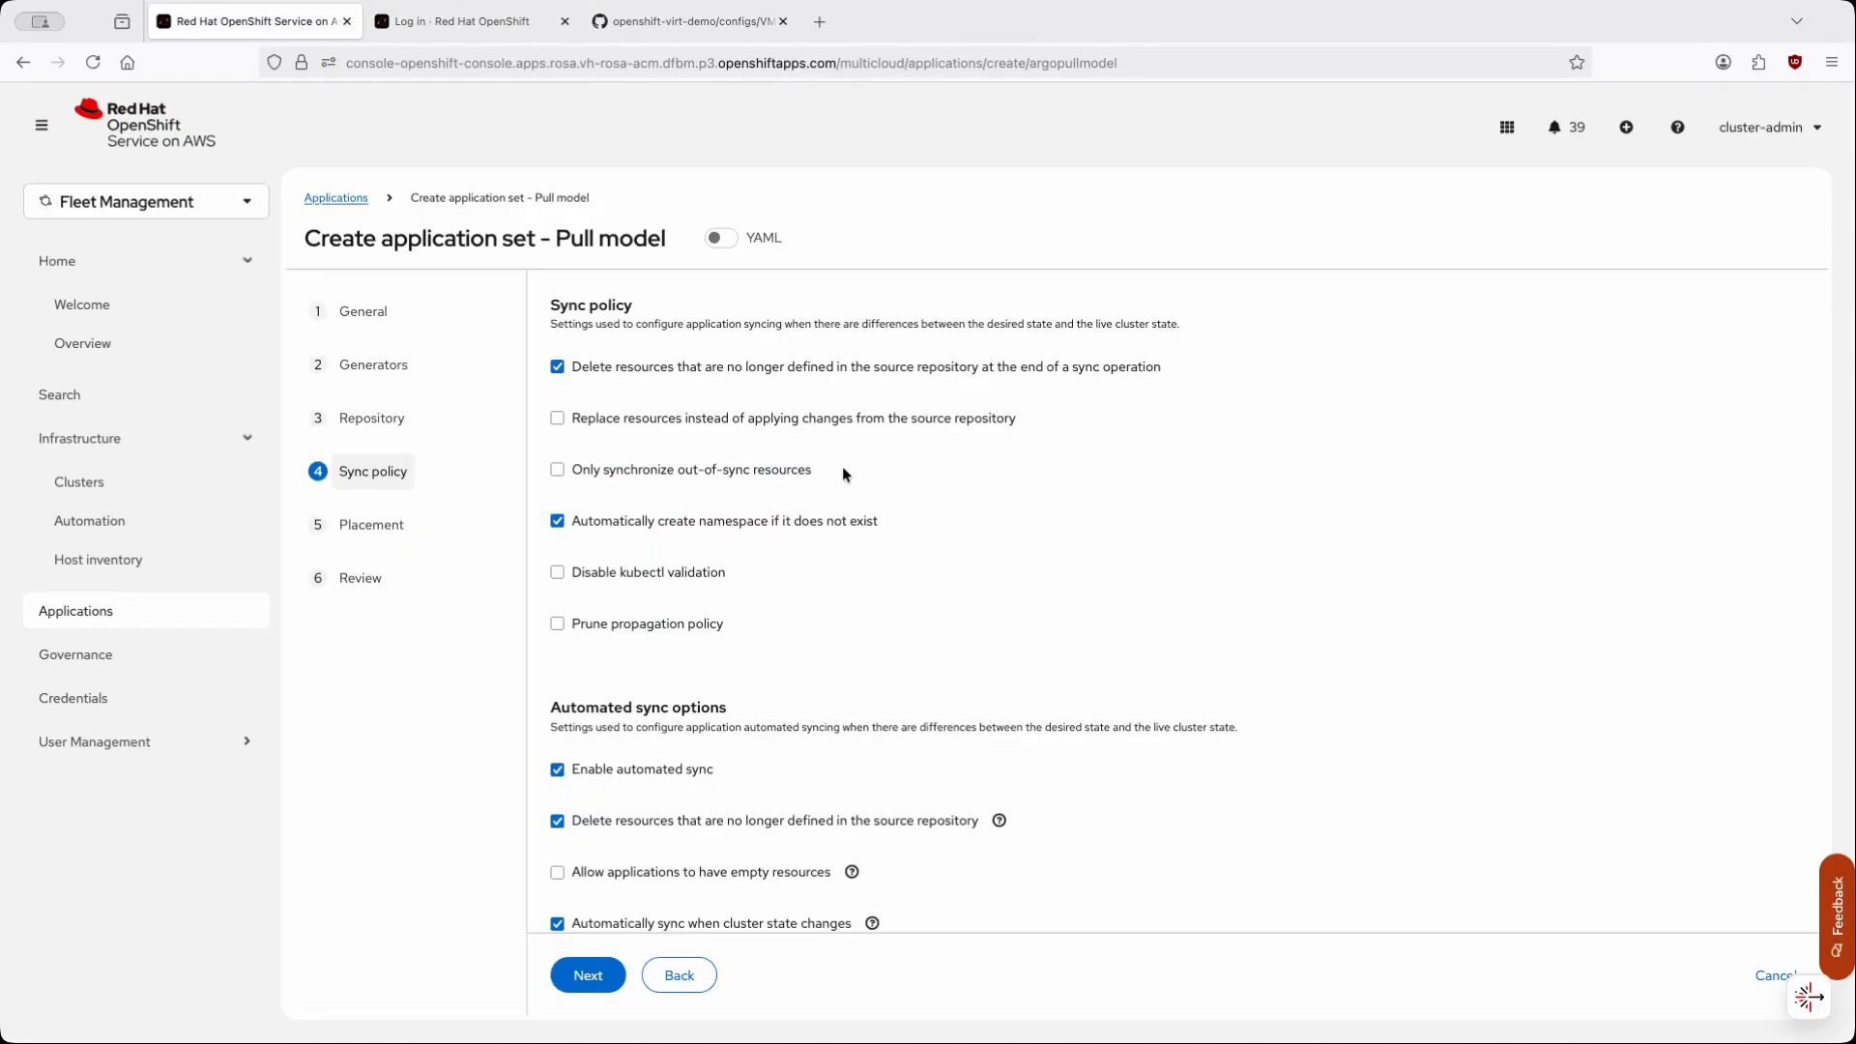
- Accept the default sync policy and select the multi-cloud cluster set for the new placement
{"action": "scroll", "coordinate": [843, 466], "scroll_direction": "down", "scroll_amount": 1}
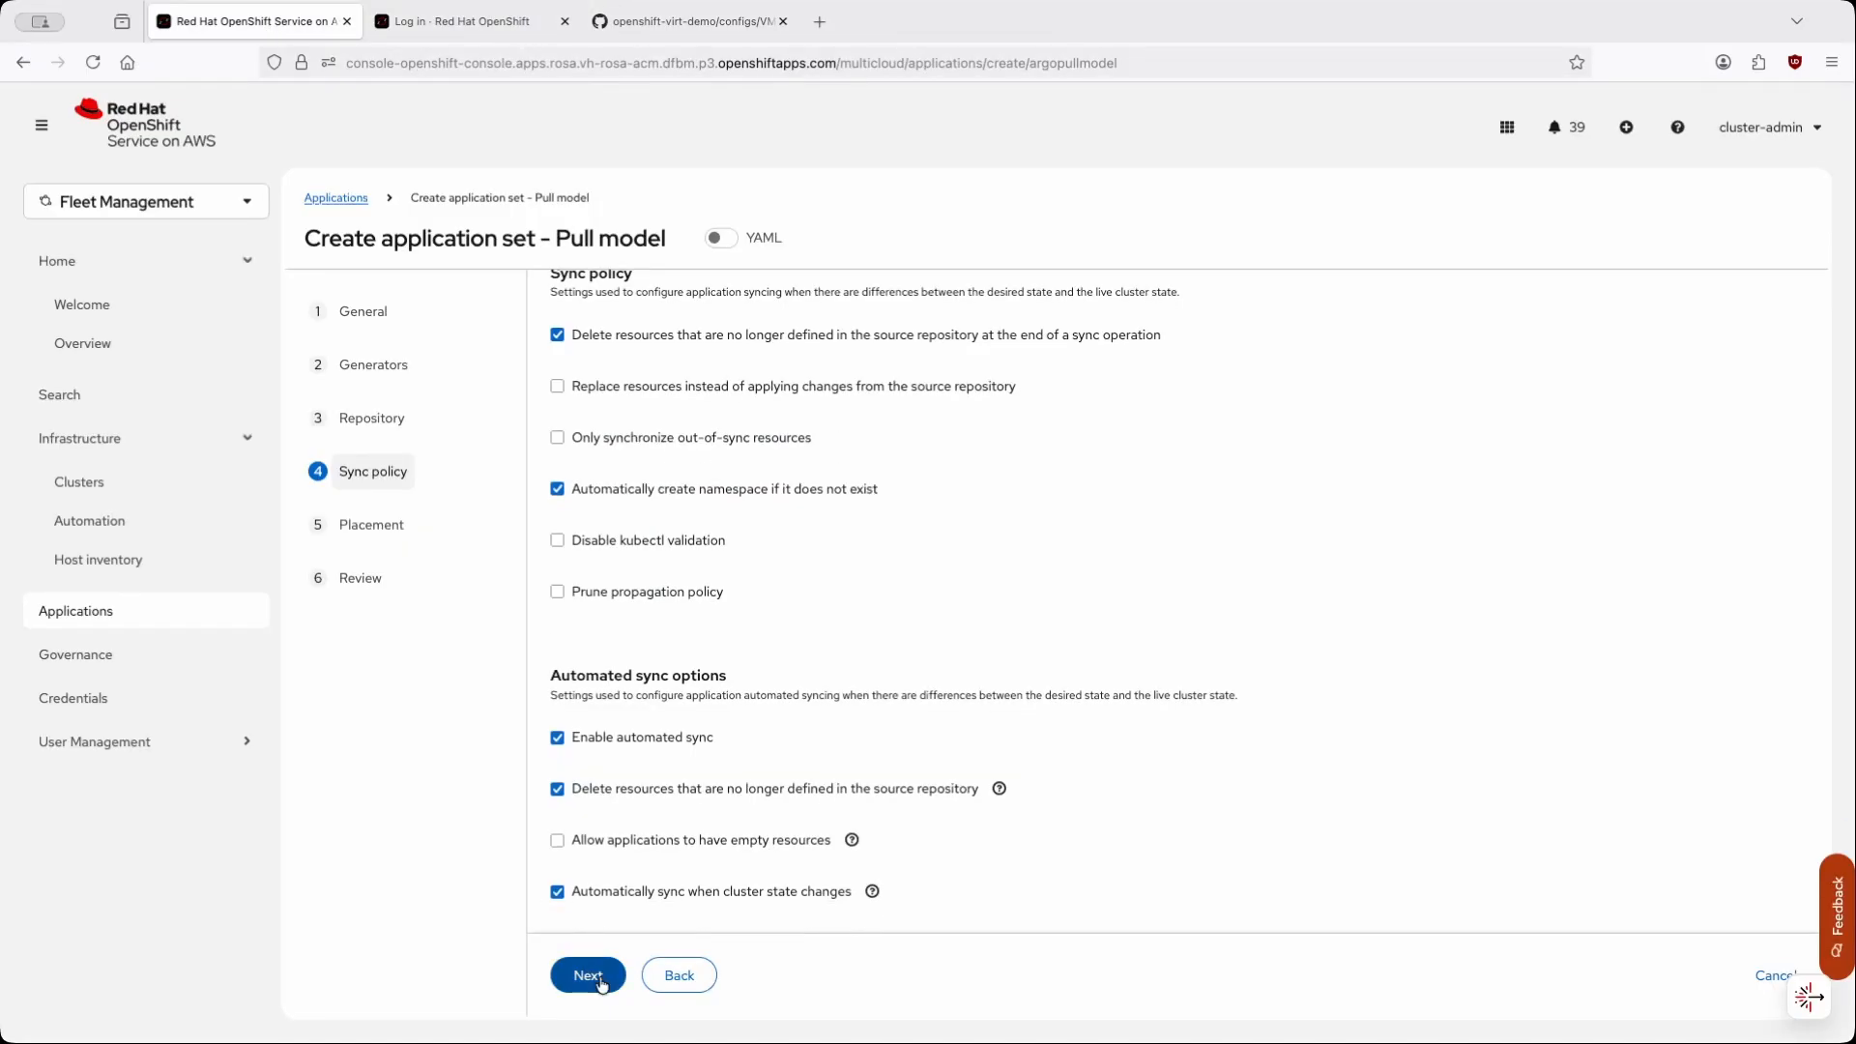
{"action": "left_click", "coordinate": [601, 984]}
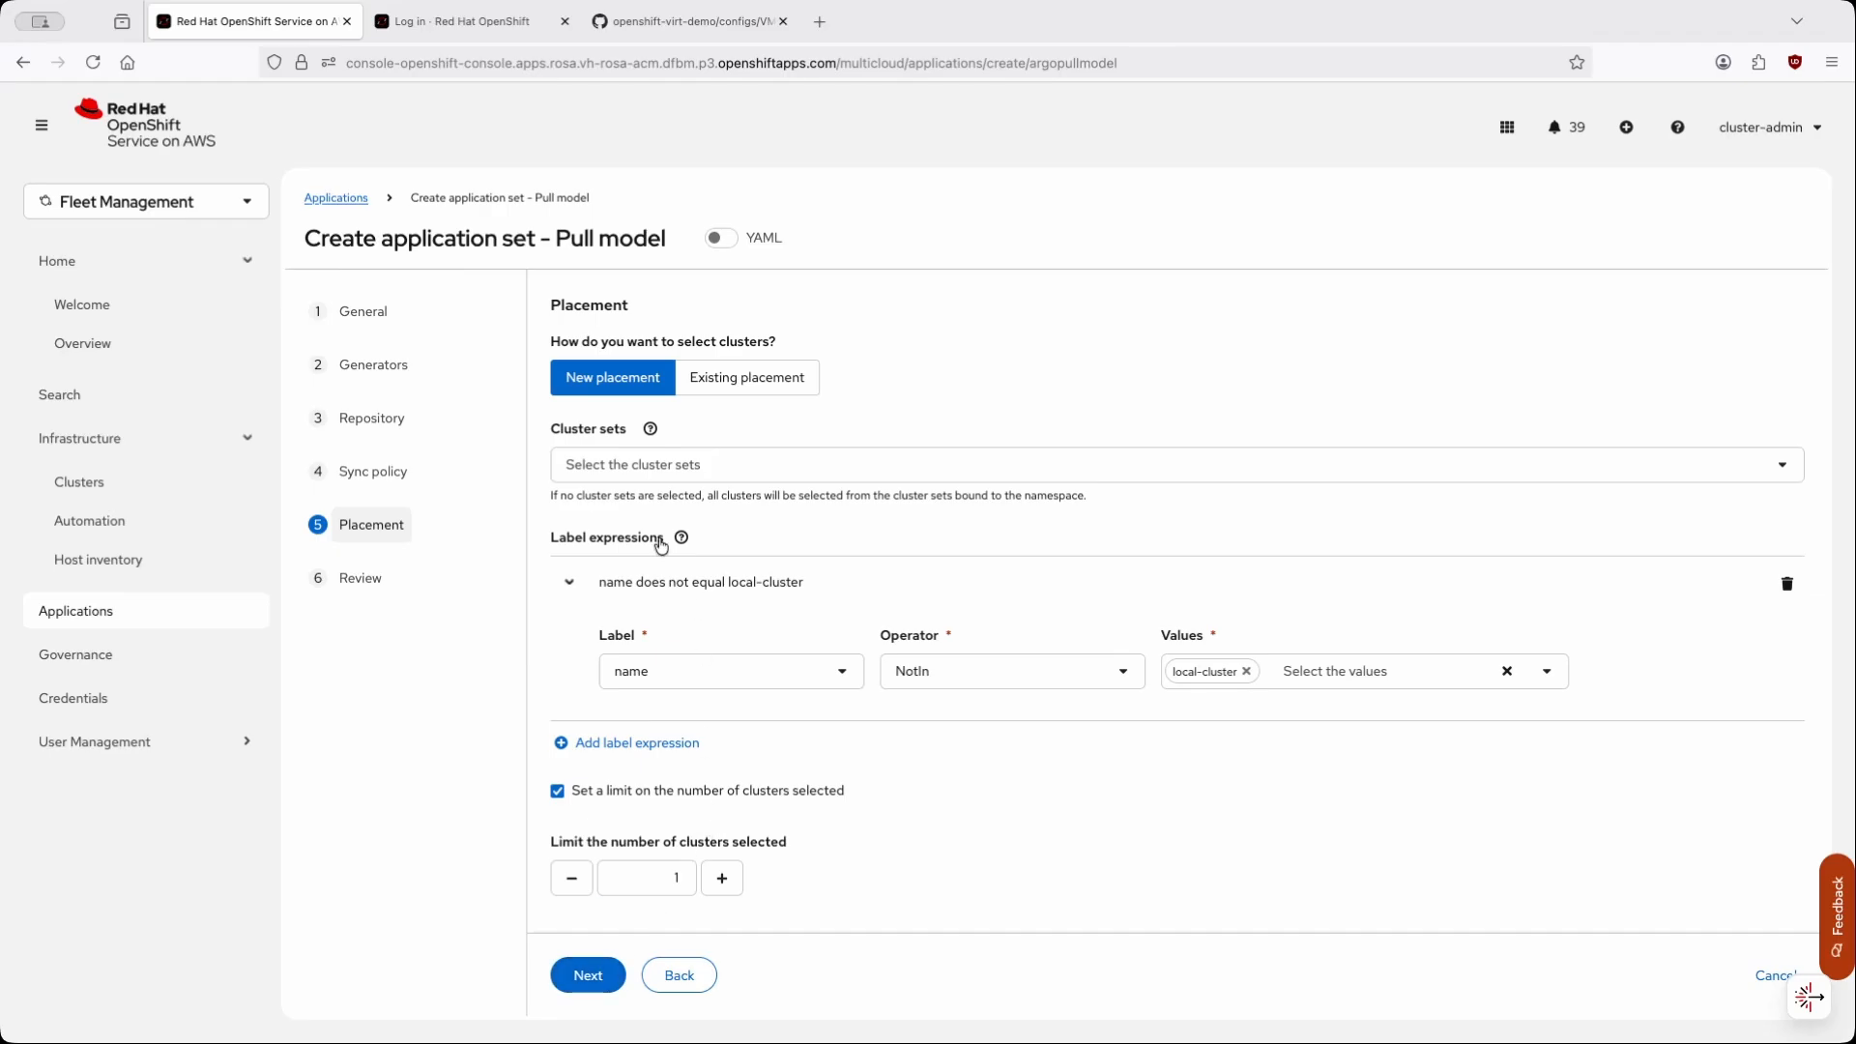
{"action": "left_click", "coordinate": [667, 464]}
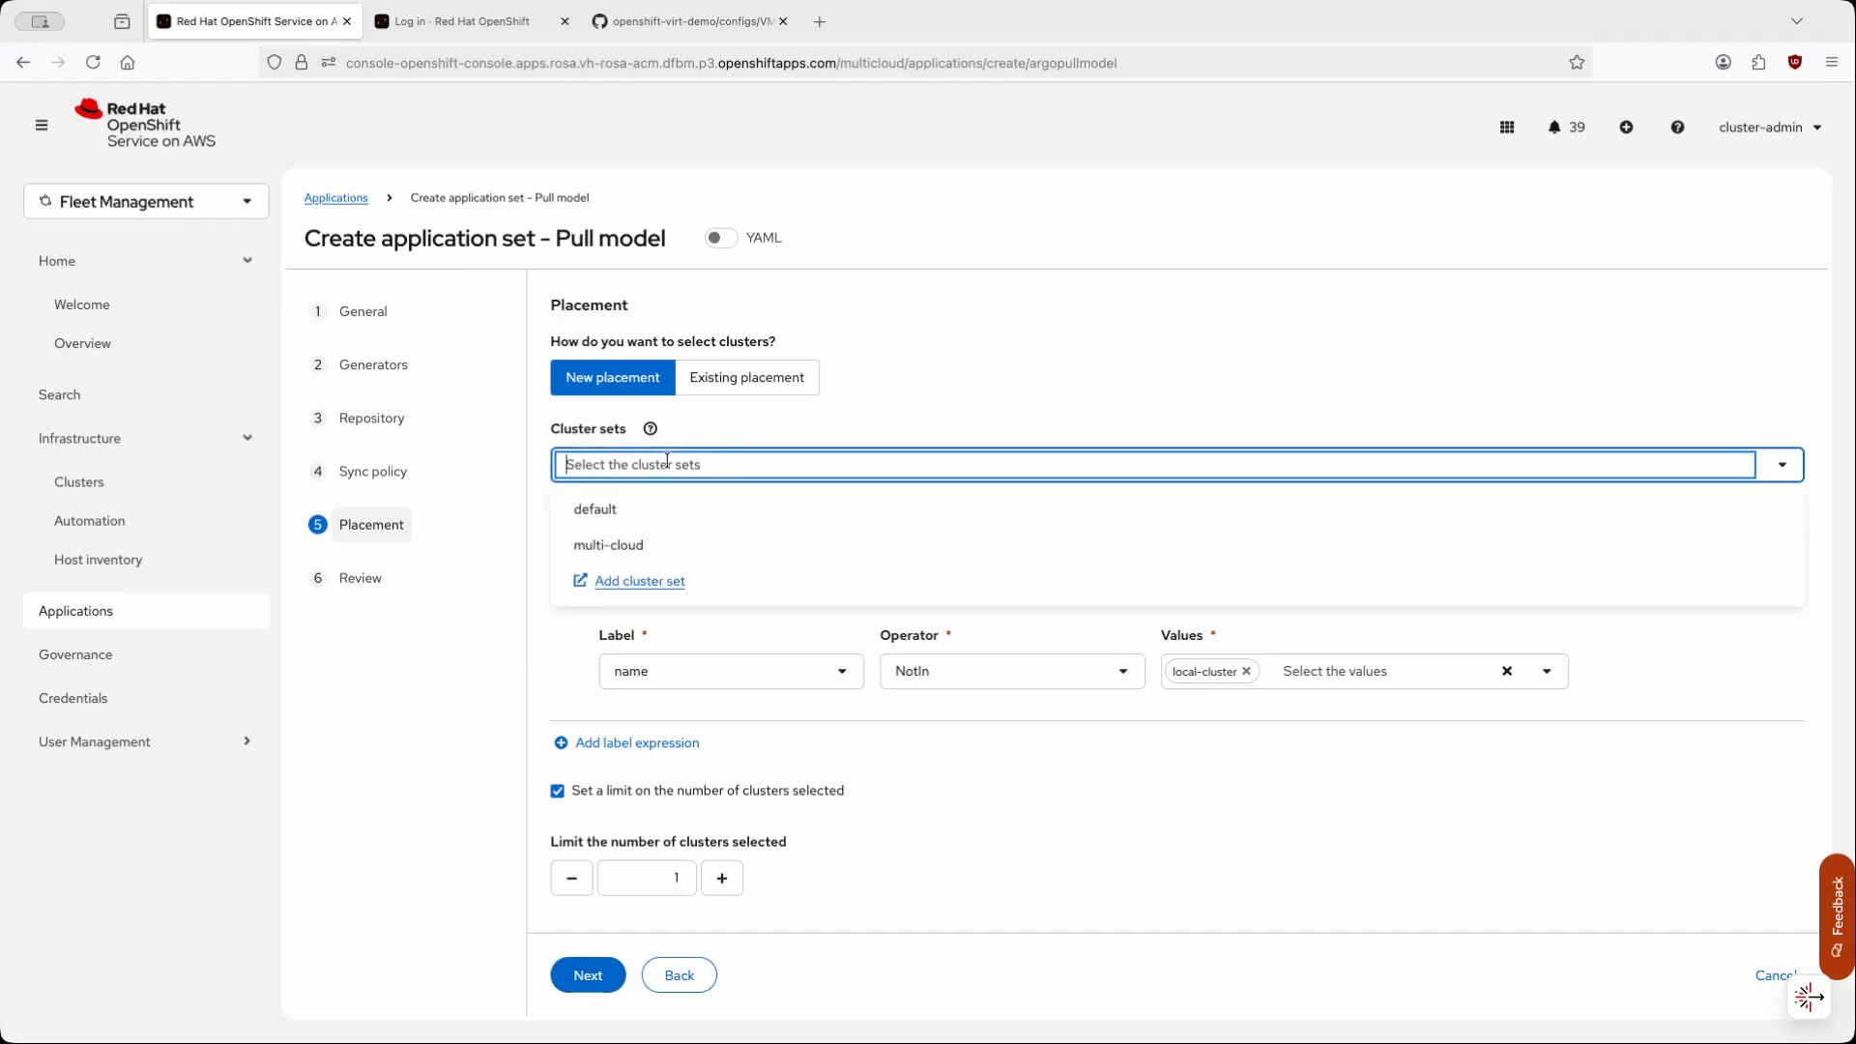
{"action": "left_click", "coordinate": [609, 547]}
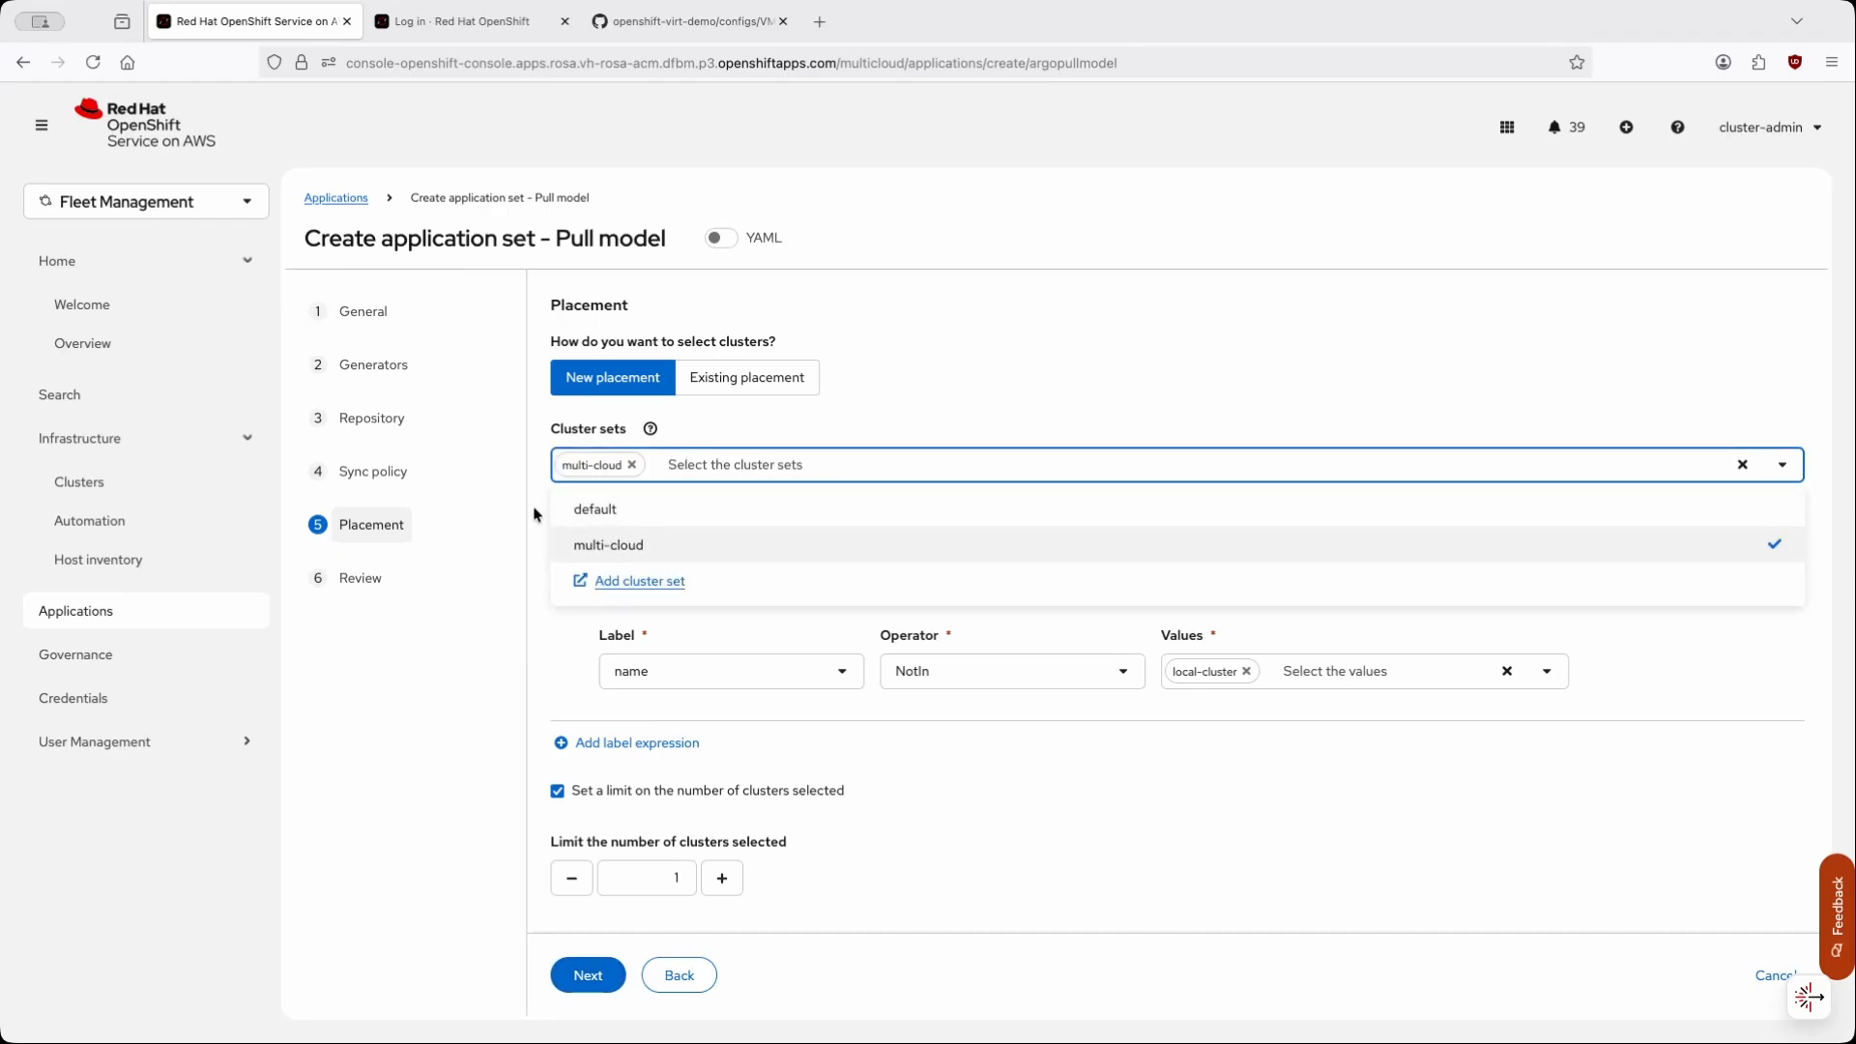
{"action": "left_click", "coordinate": [778, 421]}
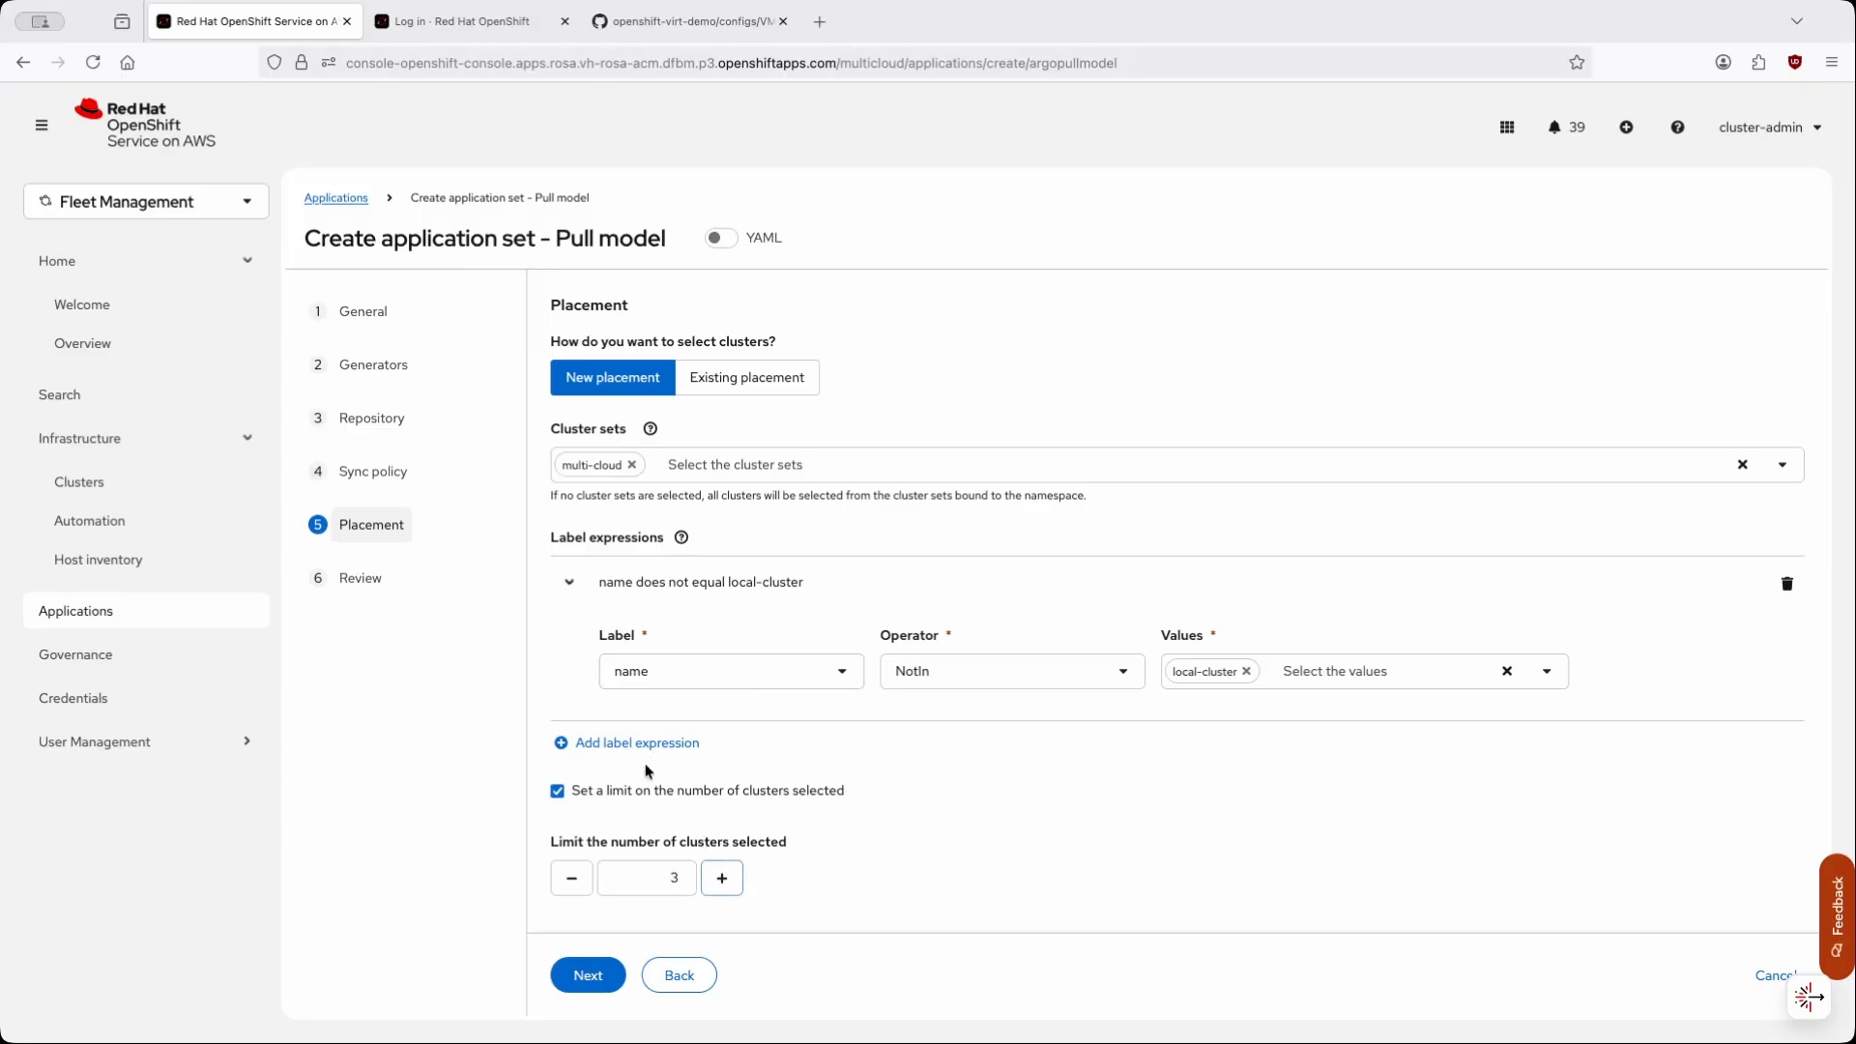
- Limit the placement to 3 clusters, proceed through the review and submit the application set
{"action": "left_click", "coordinate": [571, 877]}
{"action": "left_click", "coordinate": [571, 877]}
{"action": "left_click", "coordinate": [725, 882]}
{"action": "left_click", "coordinate": [725, 881]}
{"action": "left_click", "coordinate": [592, 983]}
{"action": "left_click", "coordinate": [593, 975]}
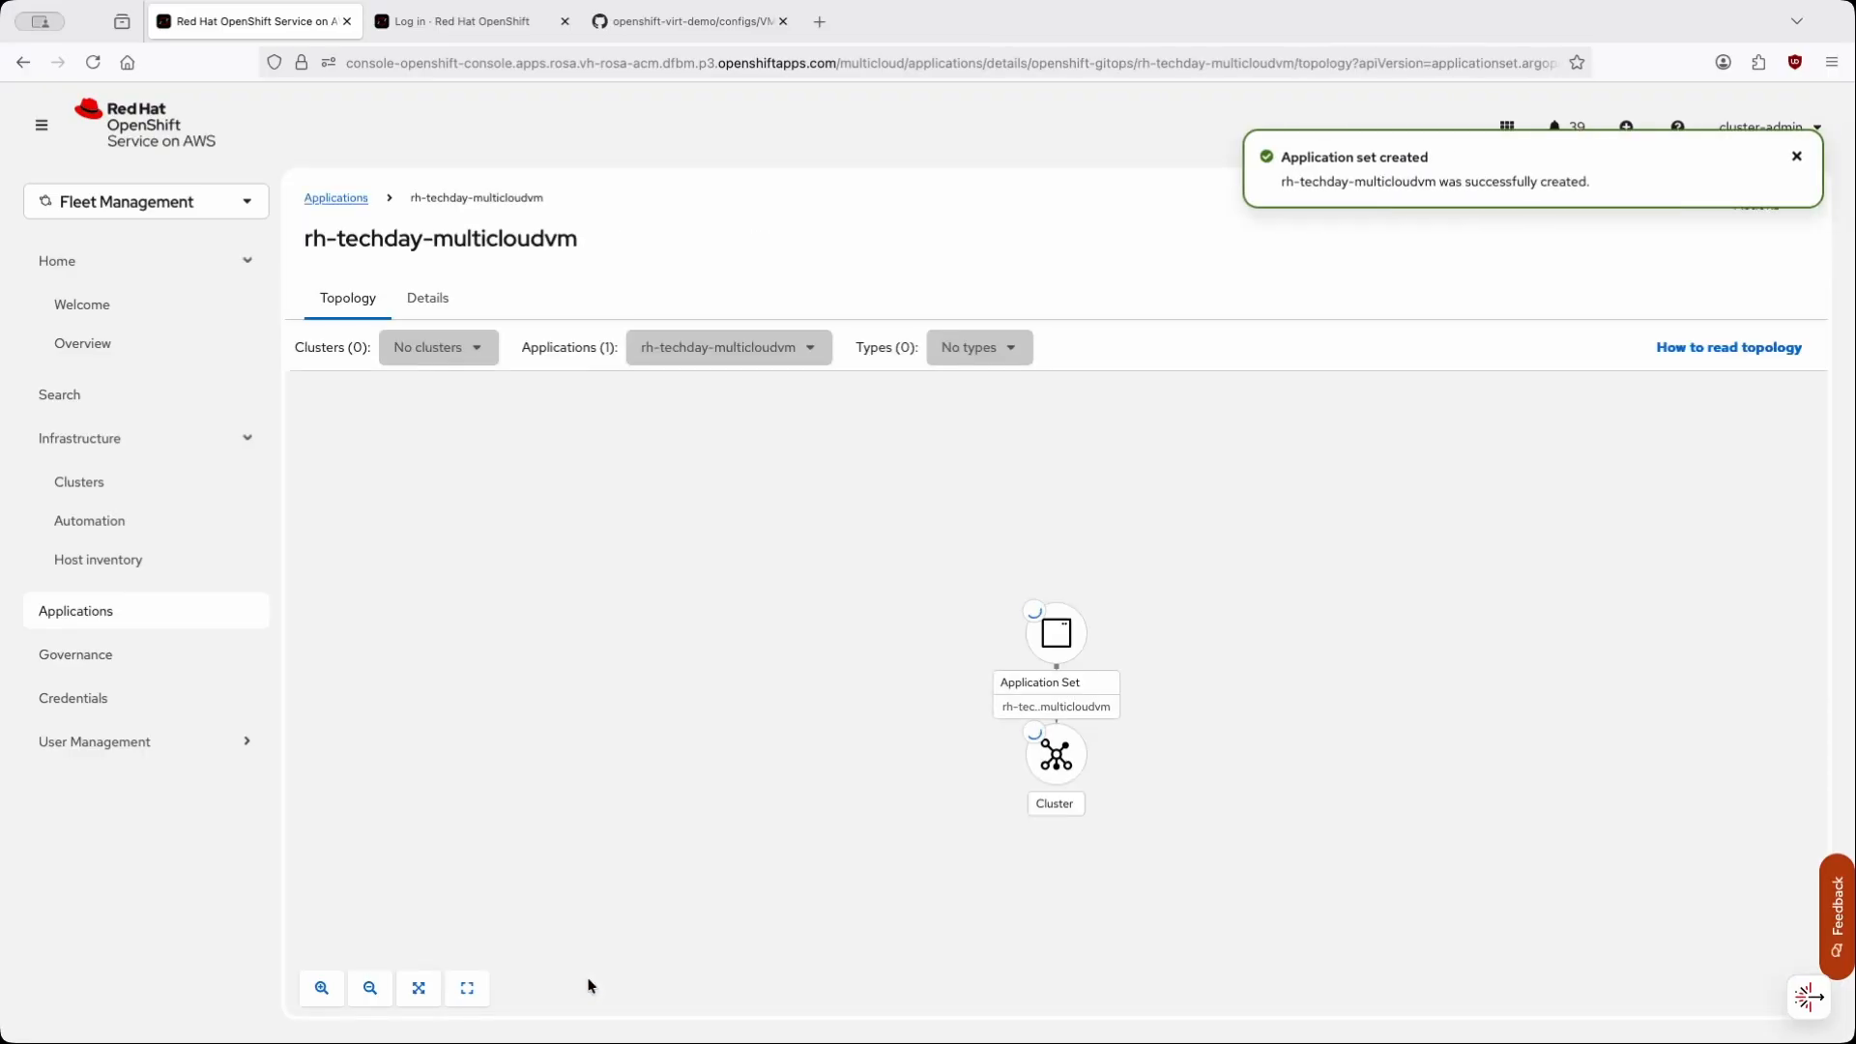
- Switch to the terminal and, in the ARO jumphost session, run oc project rh-techday-multicloudvm
{"action": "key", "text": "super+Tab"}
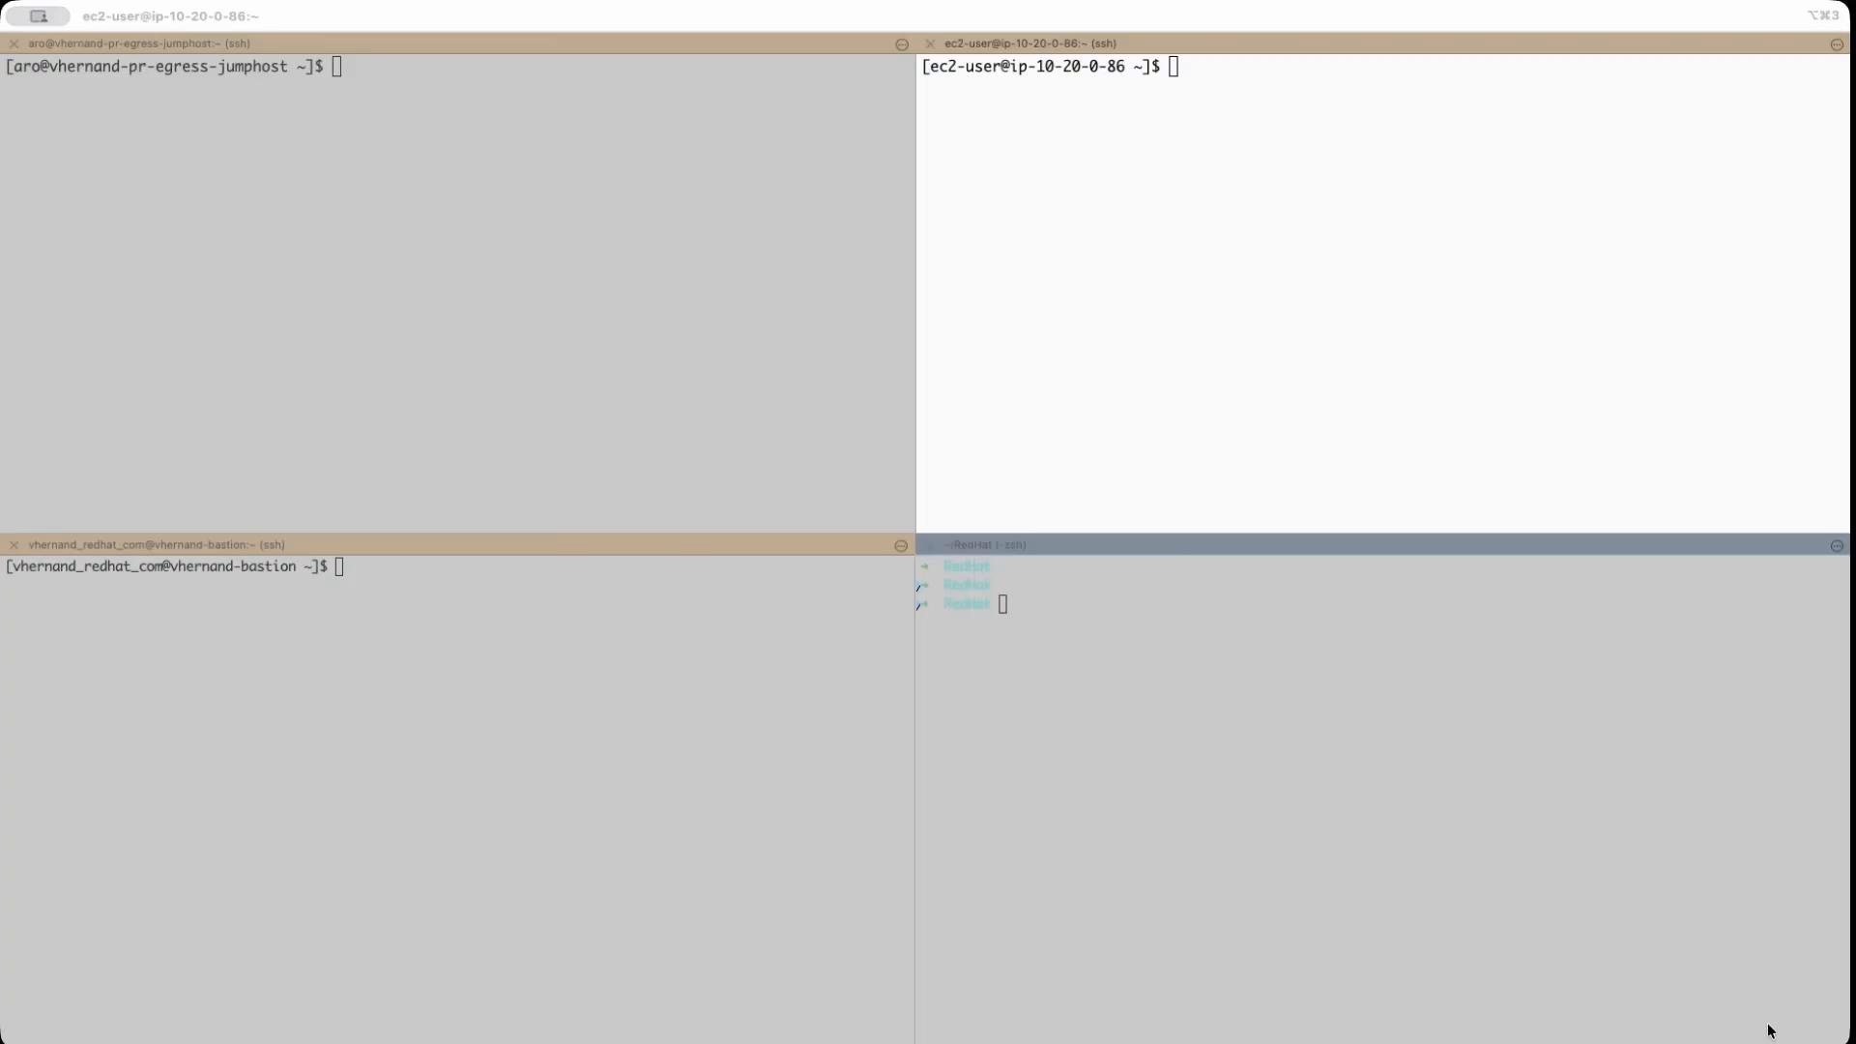
{"action": "left_click", "coordinate": [723, 339]}
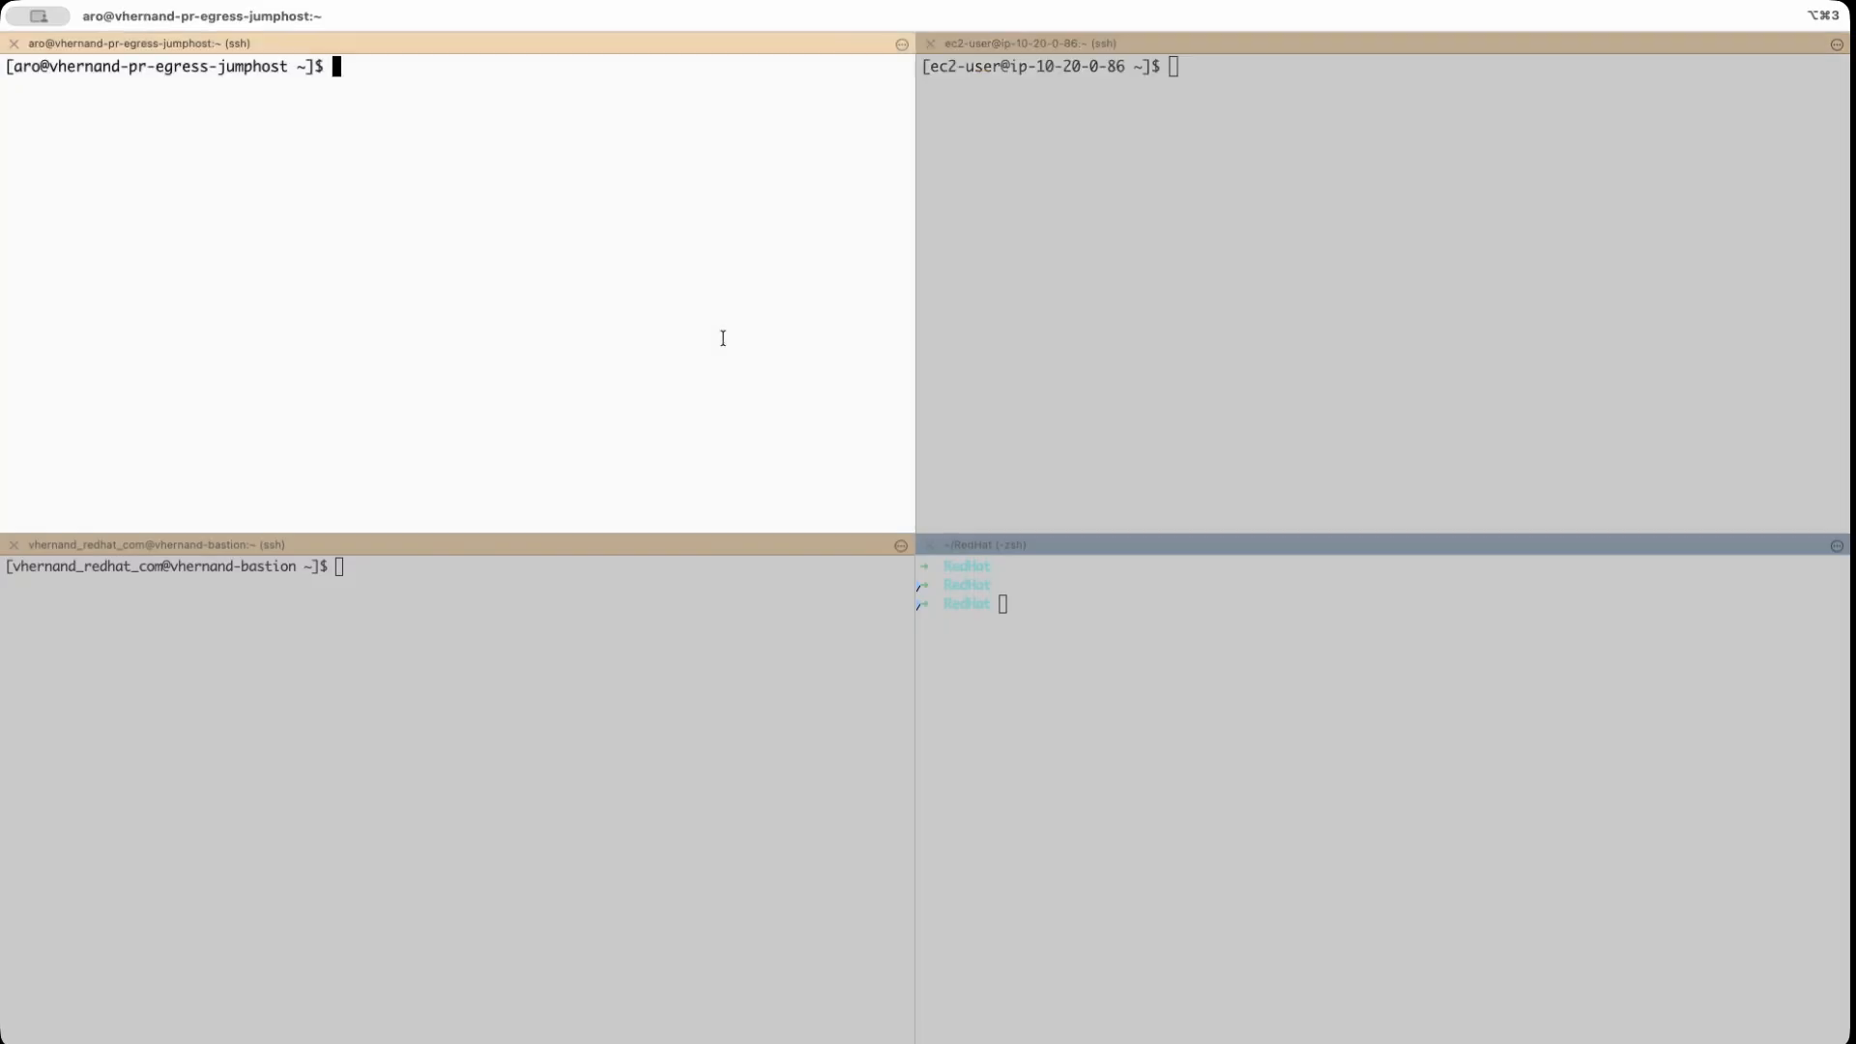
{"action": "type", "text": "oc project rh-techday-"}
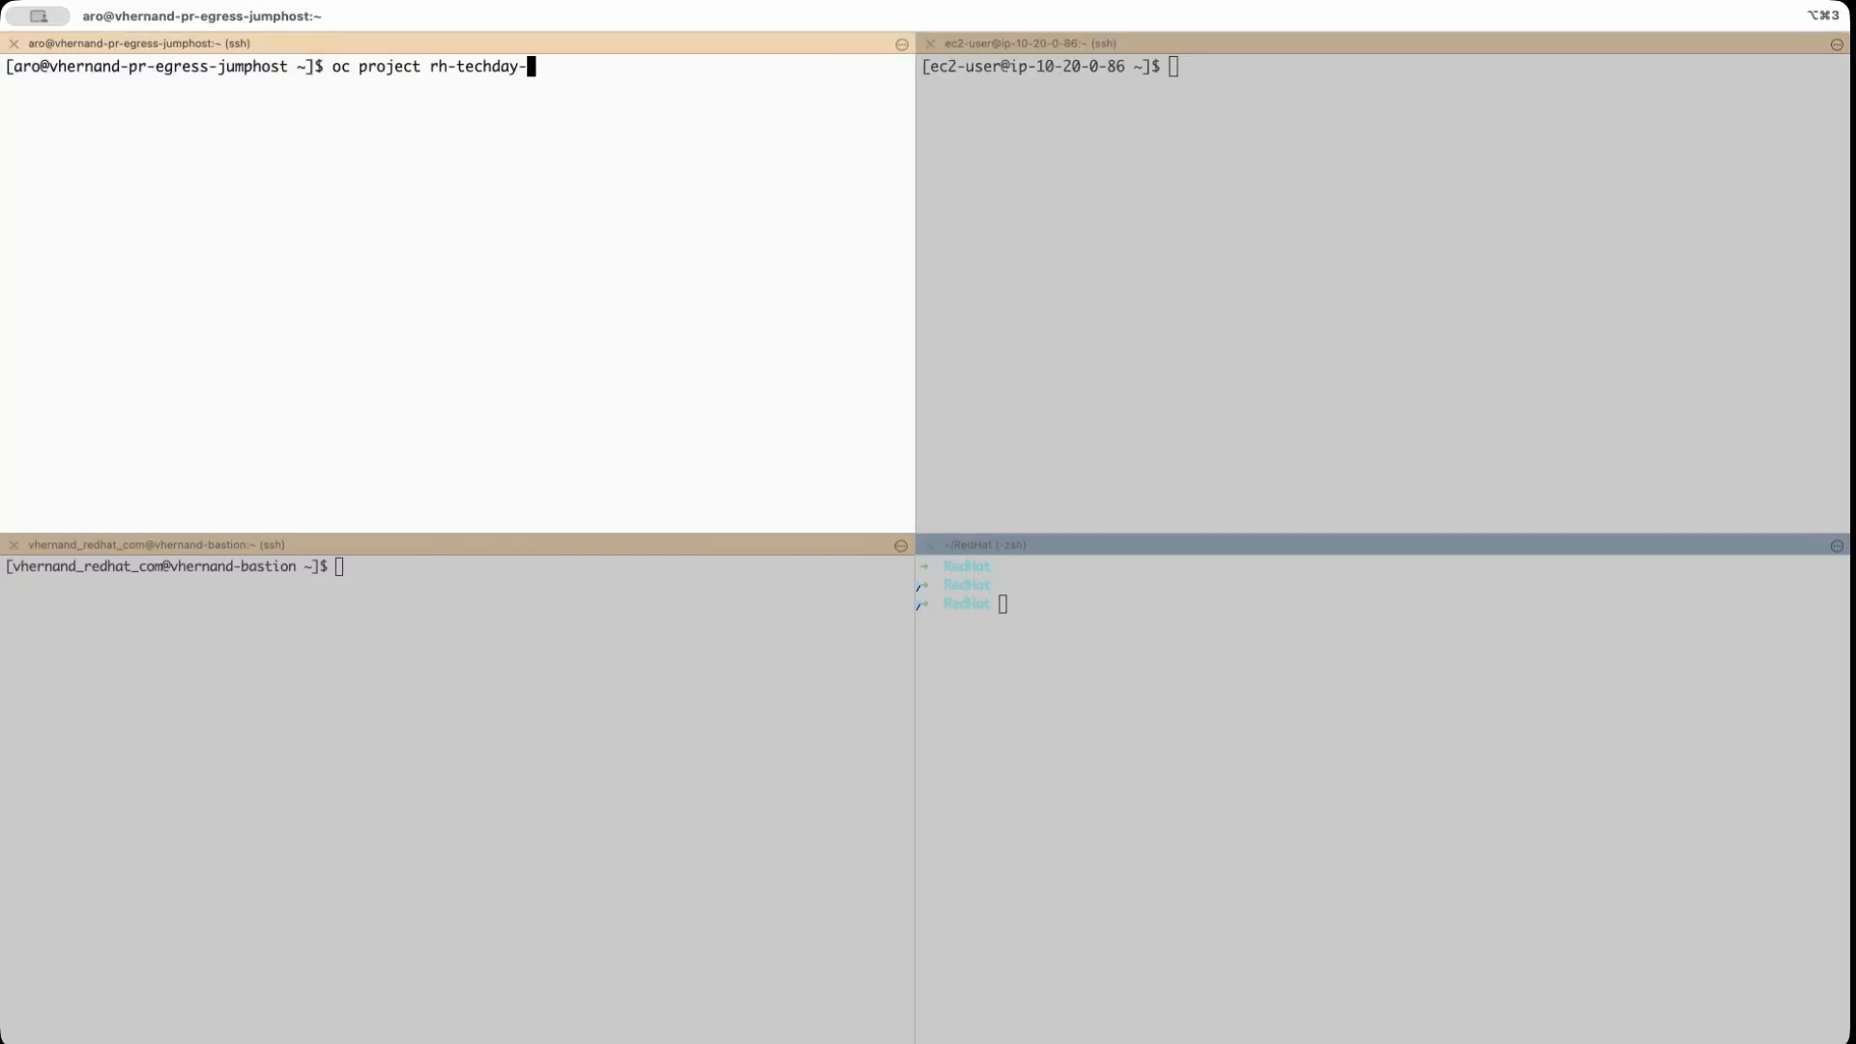
{"action": "type", "text": "multicloudvm"}
{"action": "key", "text": "Return"}
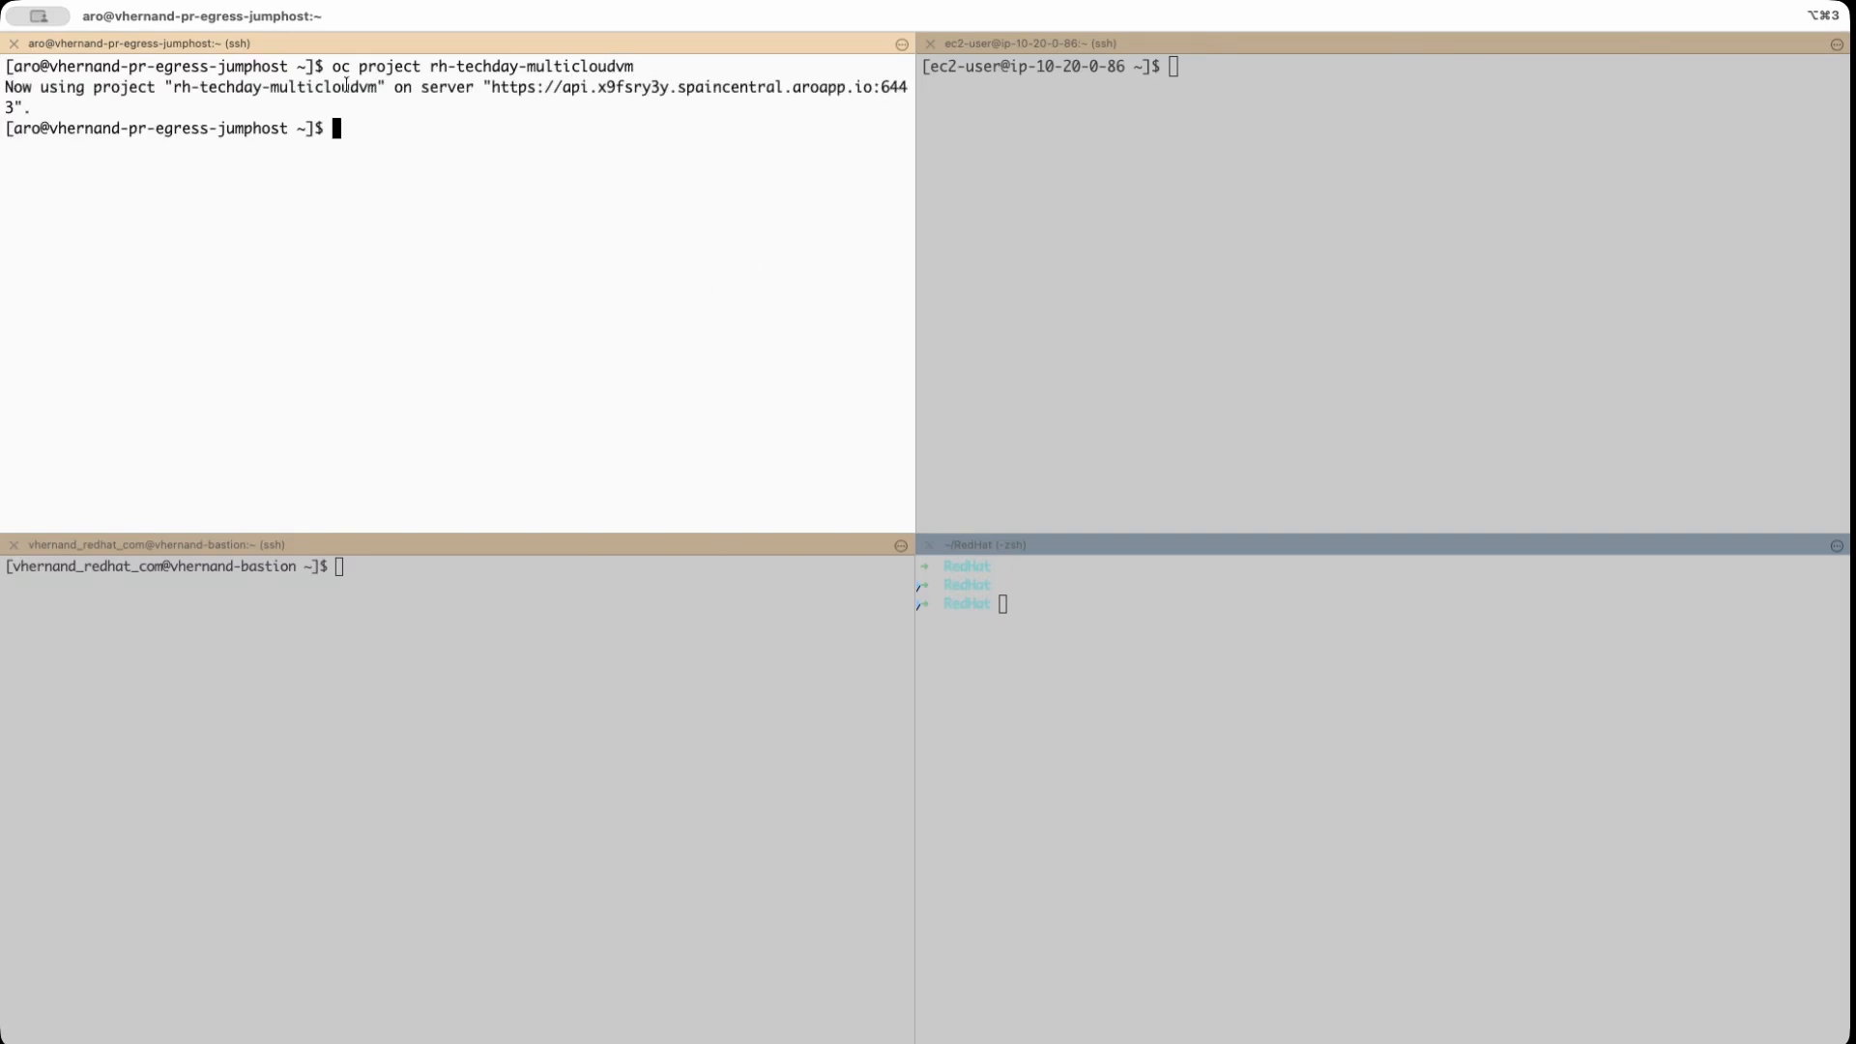
- Copy the oc project rh-techday-multicloudvm command from the ARO session and run it in the ec2-user and GCP bastion sessions
{"action": "left_click_drag", "start_coordinate": [331, 66], "coordinate": [634, 66]}
{"action": "key", "text": "super+c"}
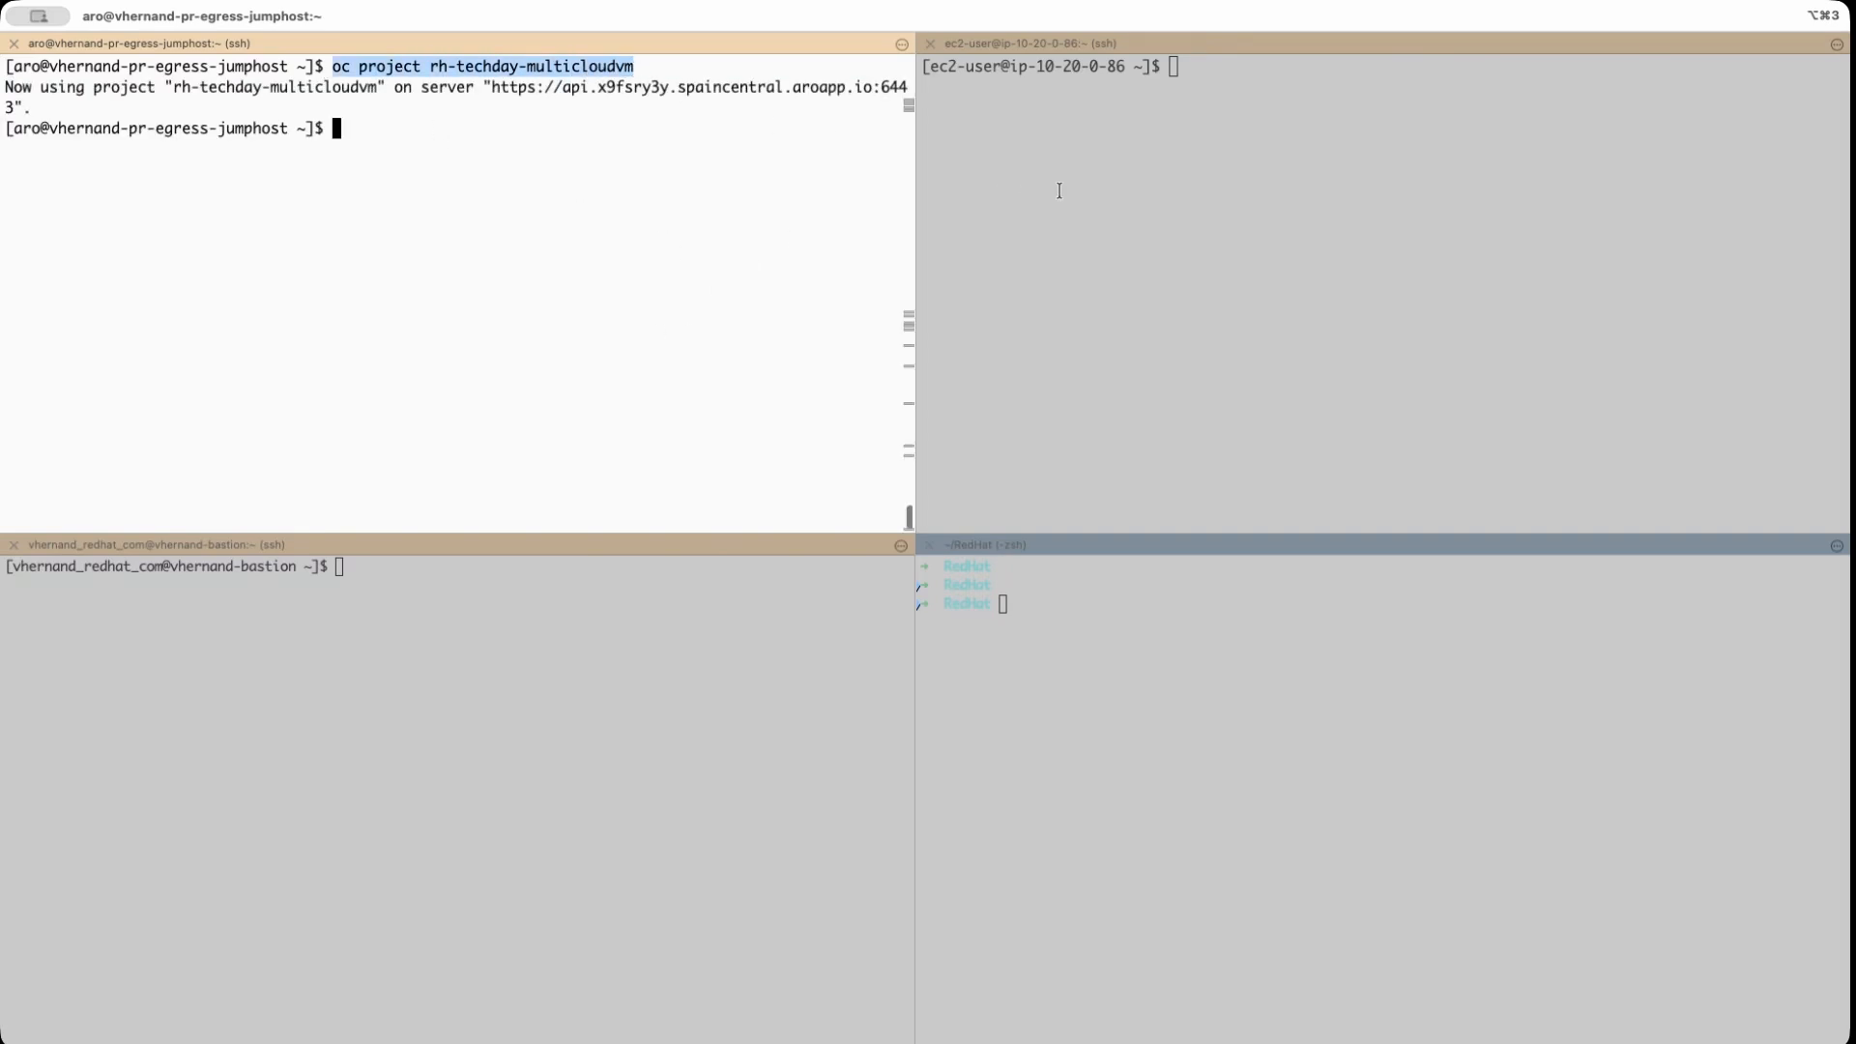
{"action": "left_click", "coordinate": [1059, 191]}
{"action": "key", "text": "super+v"}
{"action": "key", "text": "Return"}
{"action": "key", "text": "super+alt+Down"}
{"action": "key", "text": "super+alt+Left"}
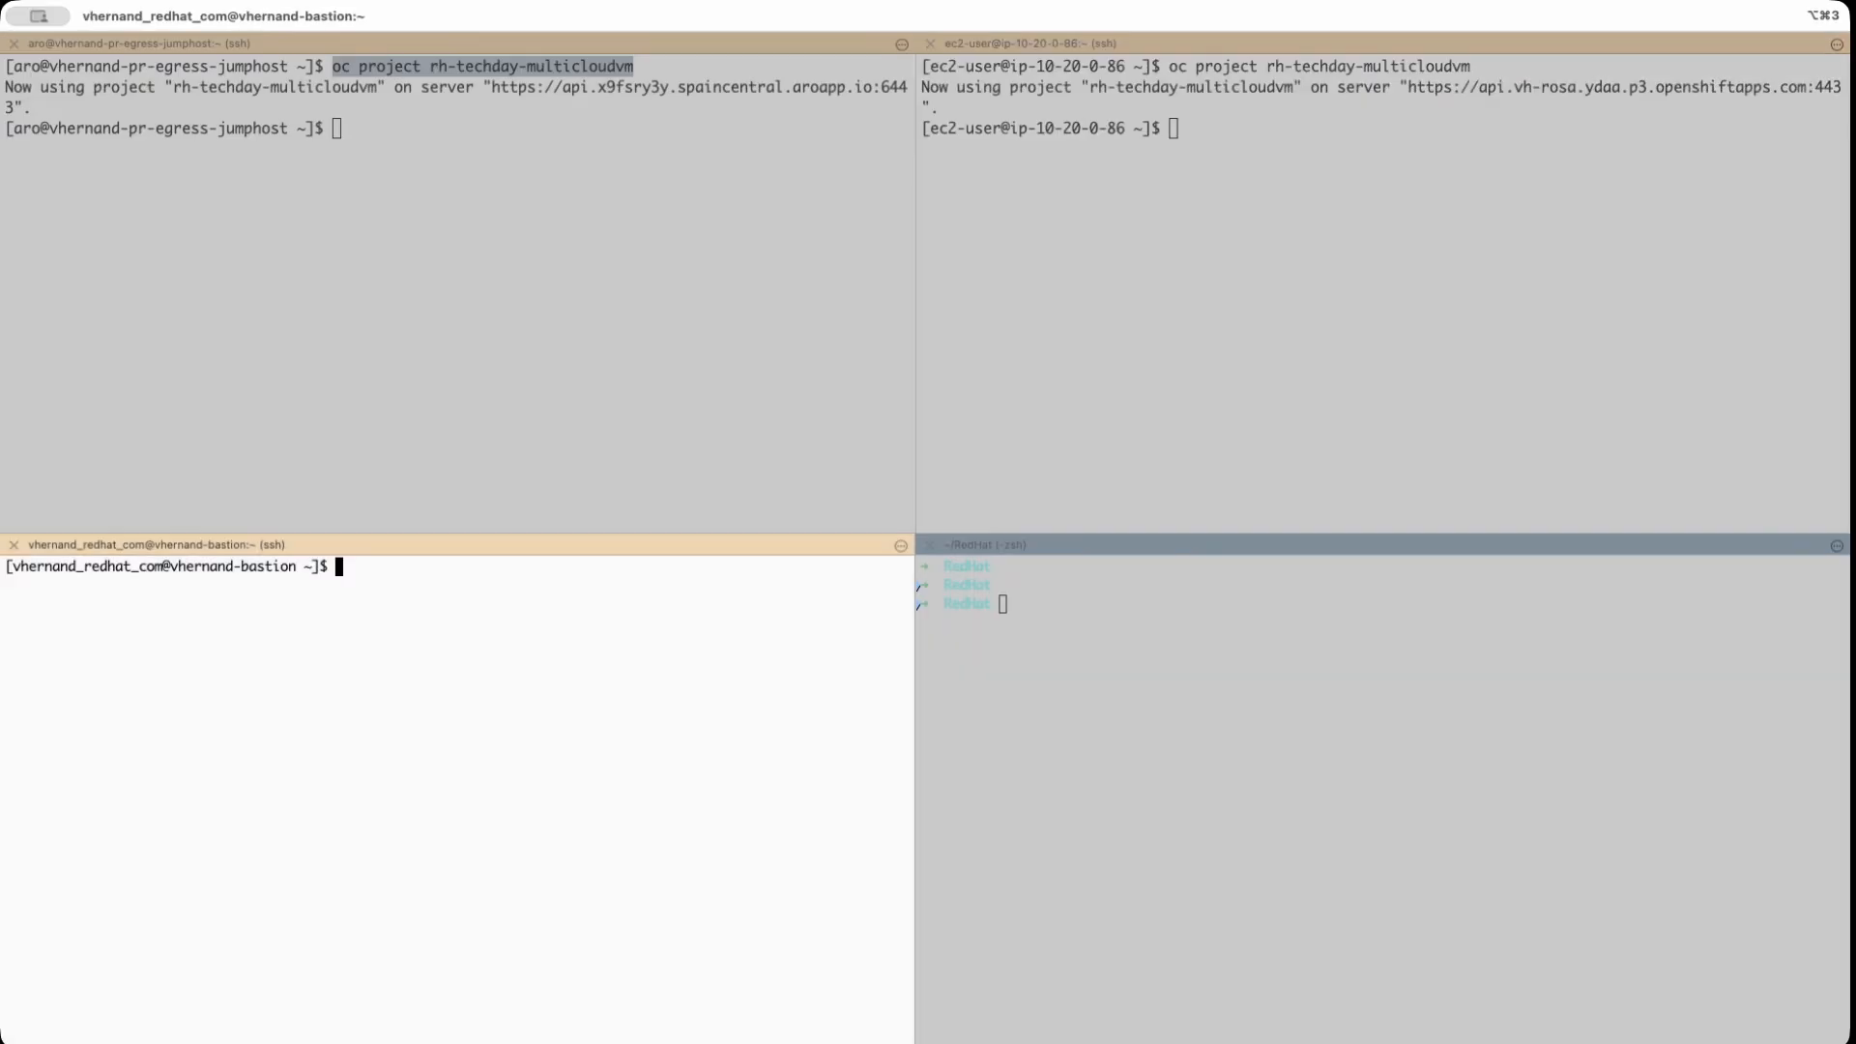
{"action": "key", "text": "super+v"}
{"action": "key", "text": "Return"}
- In the ARO jumphost session, list the project's VMs, pods and services with oc get vm, oc get pod and oc get svc
{"action": "key", "text": "super+alt+Up"}
{"action": "type", "text": "oc get "}
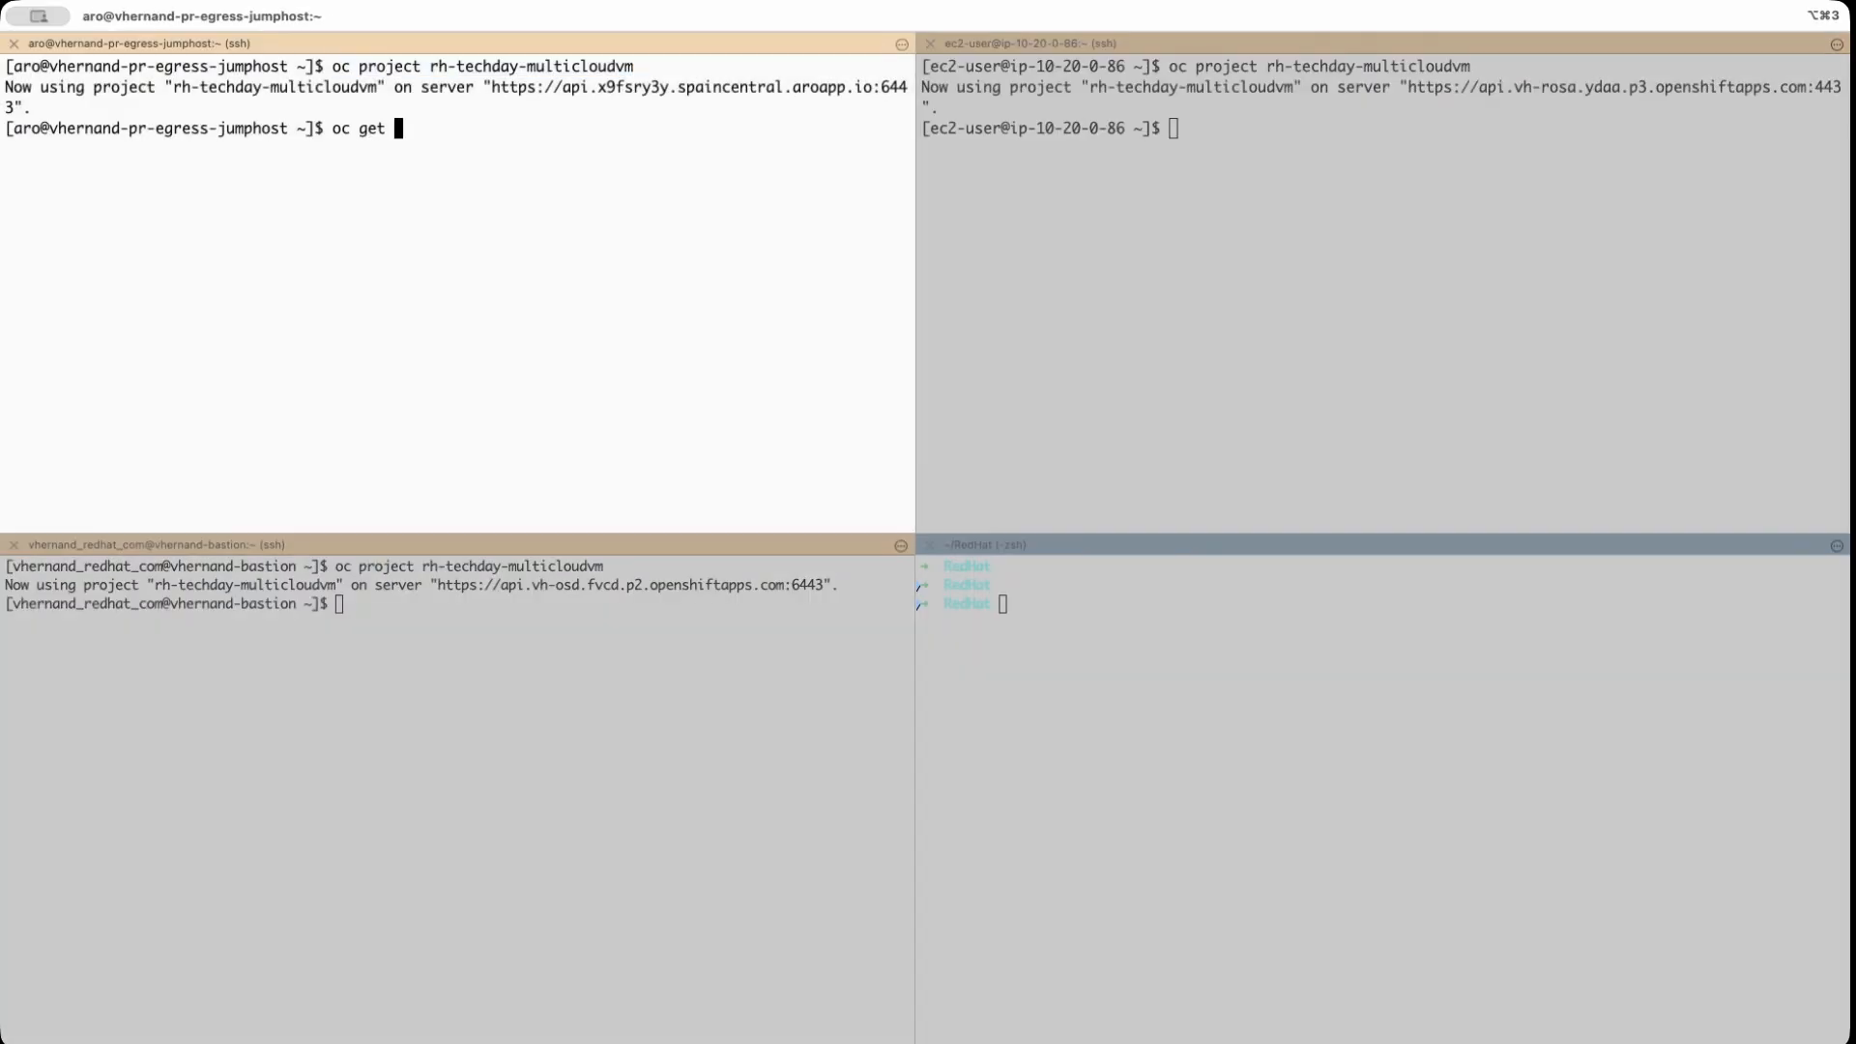
{"action": "type", "text": "vm"}
{"action": "key", "text": "Return"}
{"action": "type", "text": "oc get "}
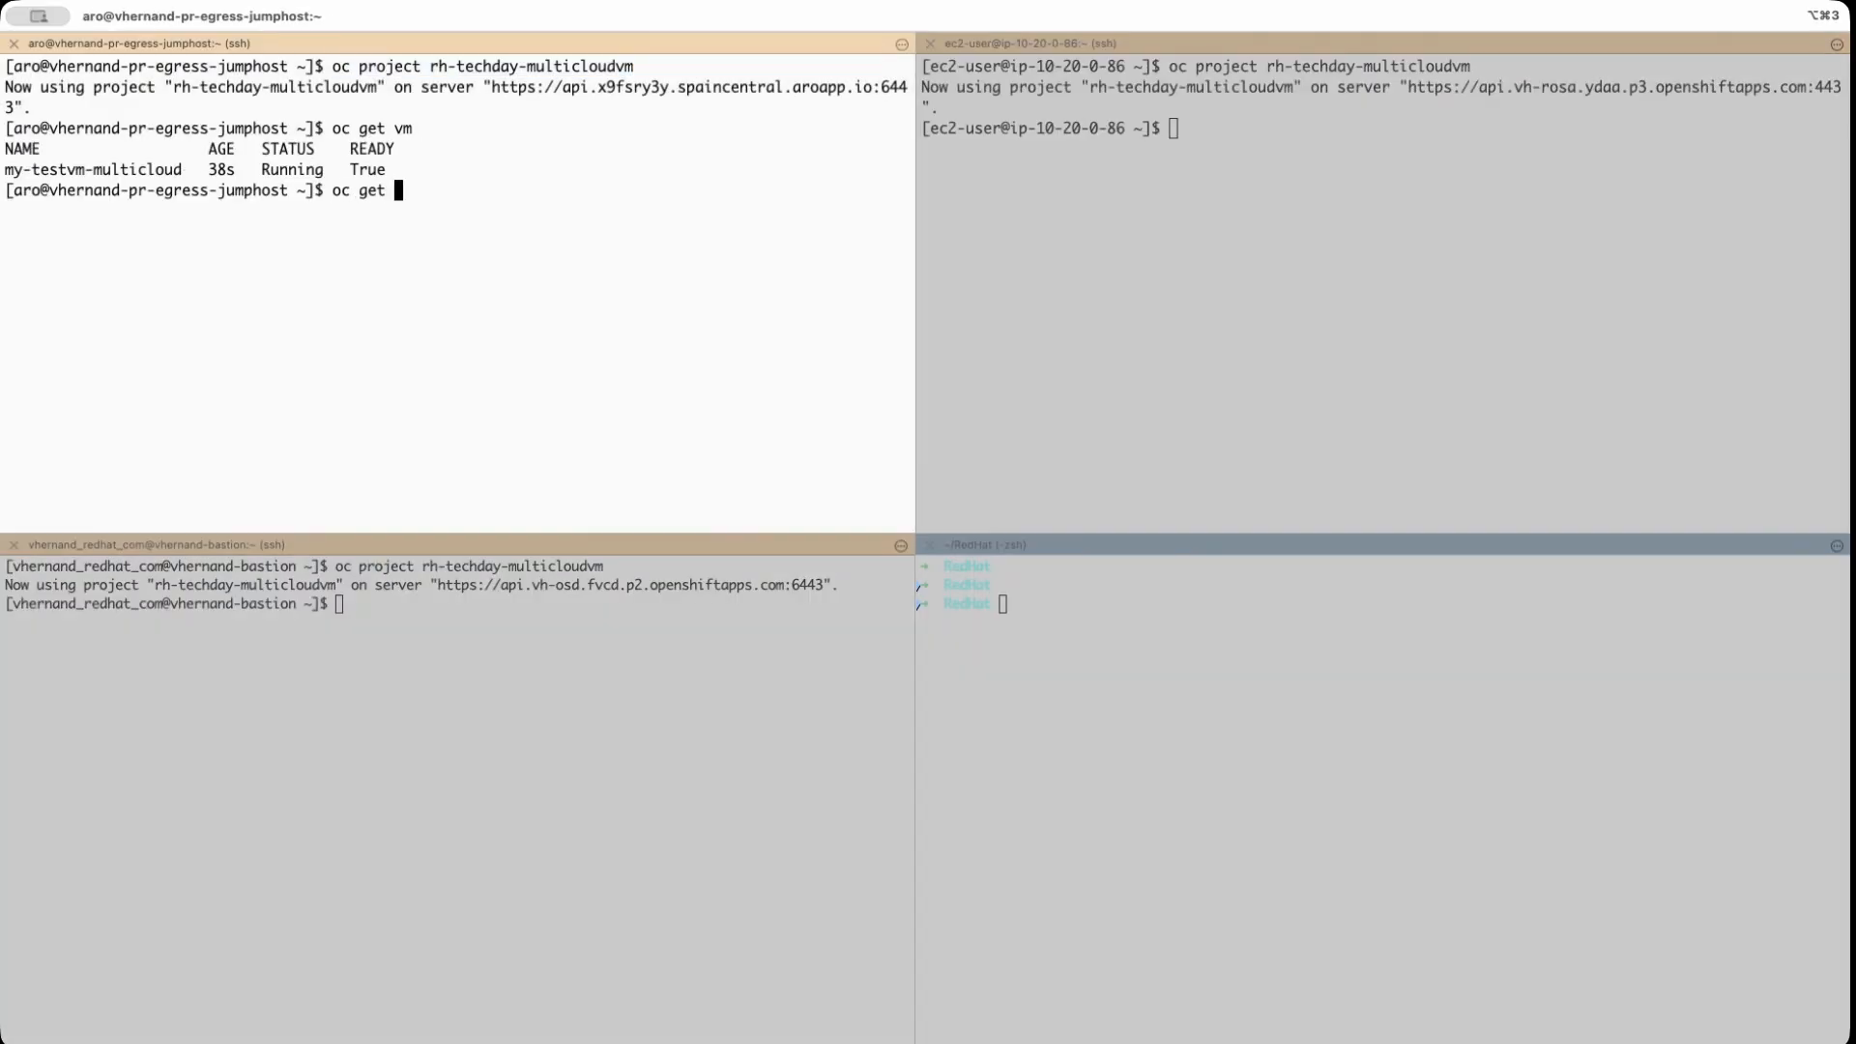
{"action": "type", "text": "pod"}
{"action": "key", "text": "Return"}
{"action": "type", "text": "oc get svv"}
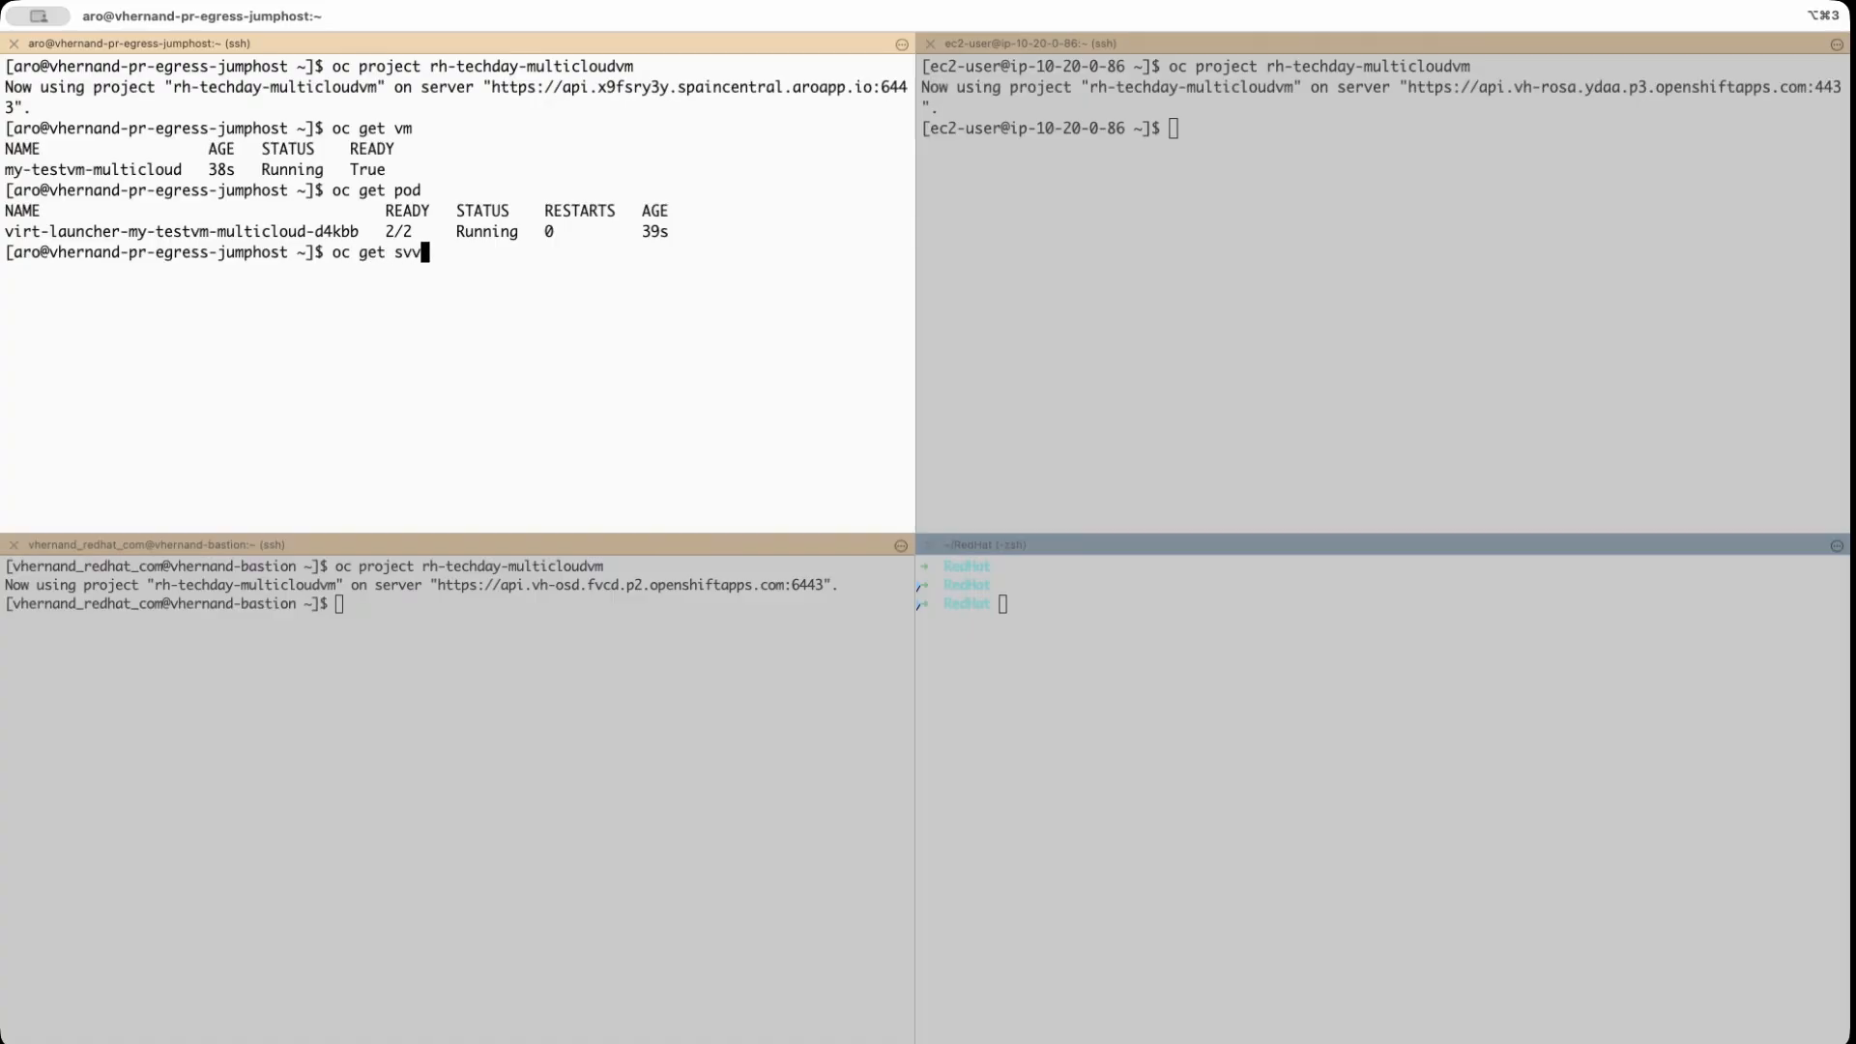
{"action": "key", "text": "BackSpace"}
{"action": "type", "text": "c"}
{"action": "key", "text": "Return"}
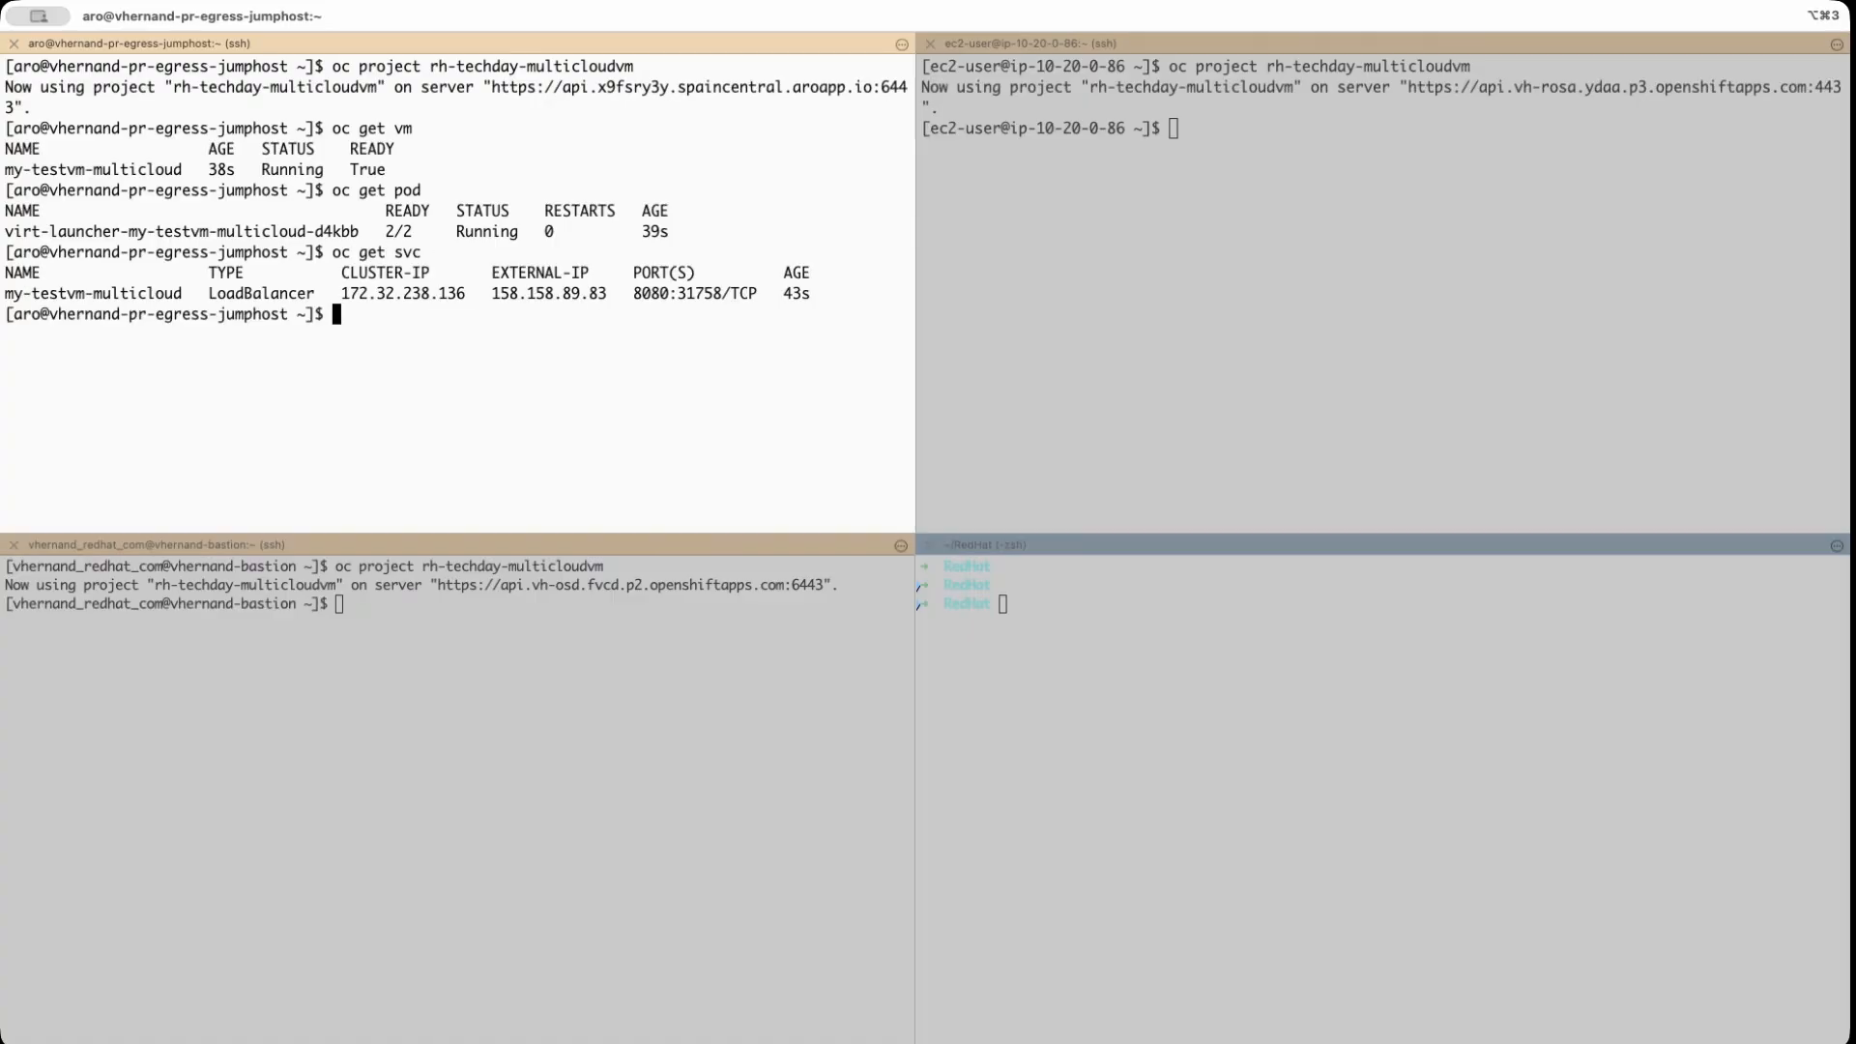
- In the ec2-user session, list the VMs and services with oc get vm and oc get svc
{"action": "left_click", "coordinate": [1172, 127]}
{"action": "key", "text": "Return"}
{"action": "type", "text": "oc get vm"}
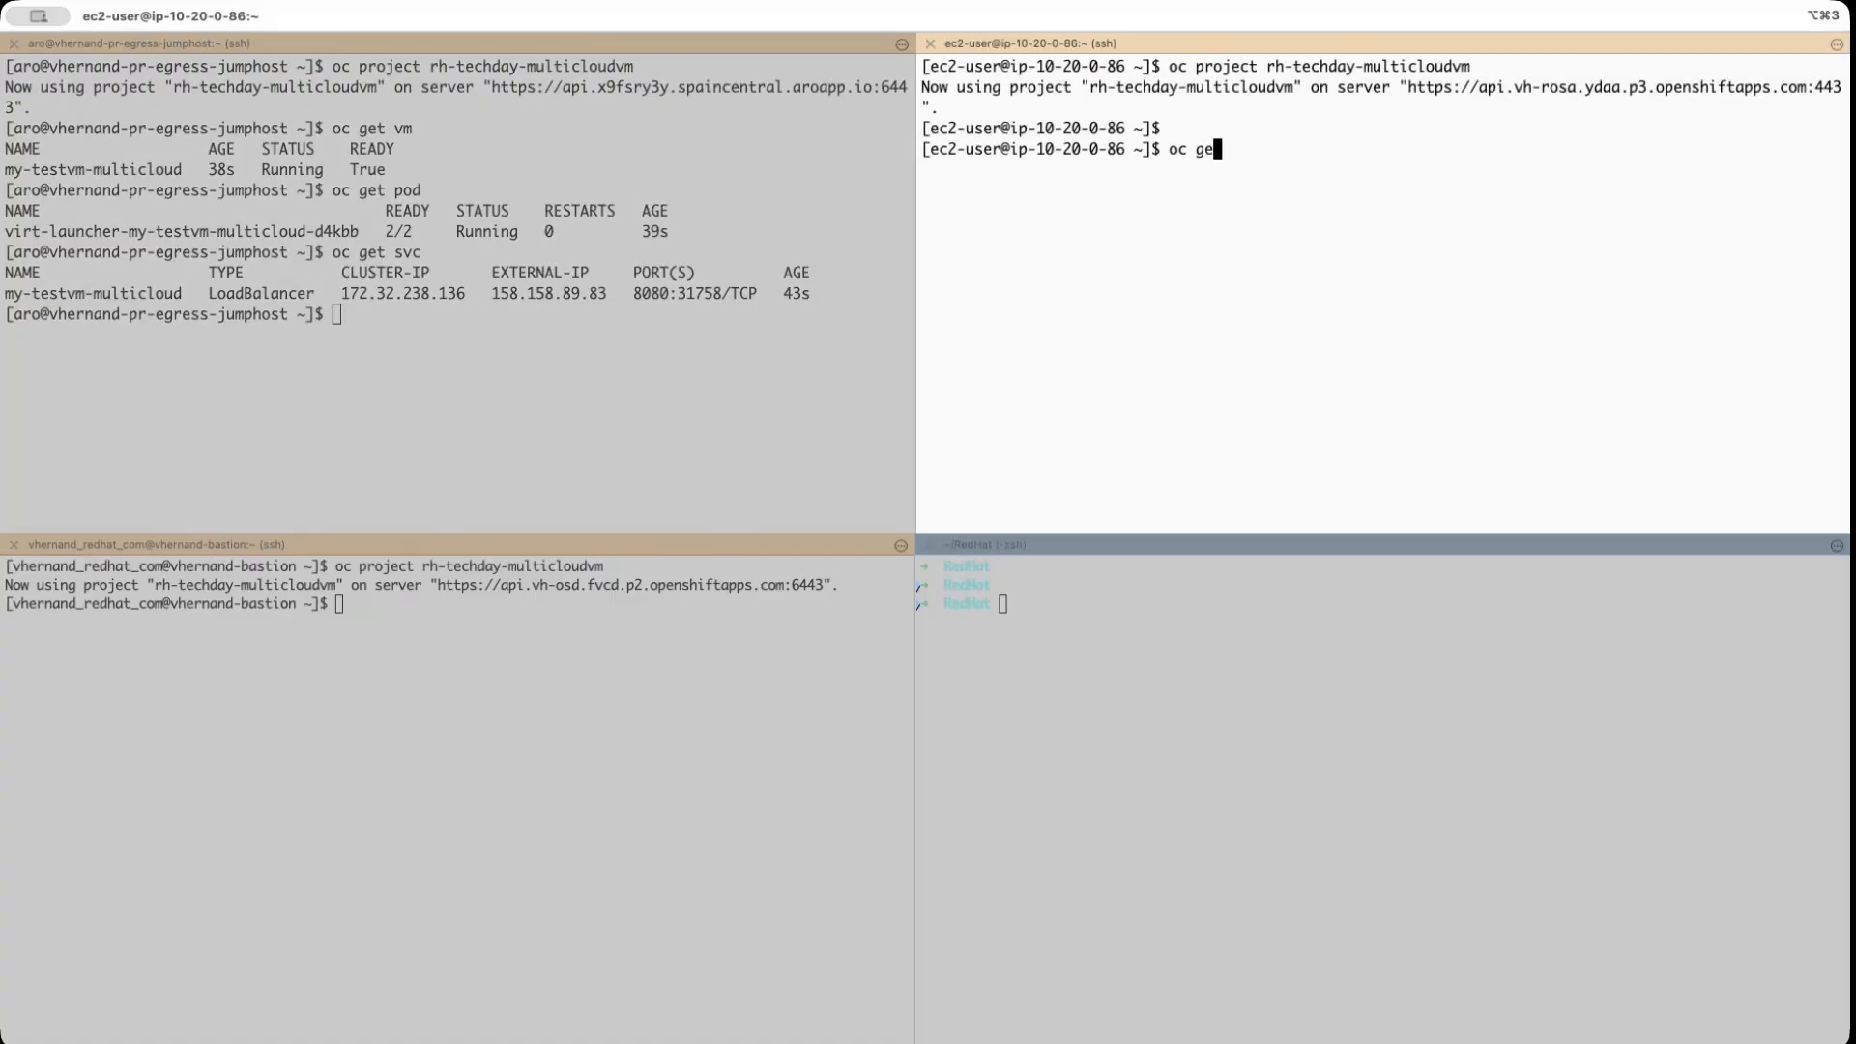
{"action": "key", "text": "Return"}
{"action": "type", "text": "oc get svc"}
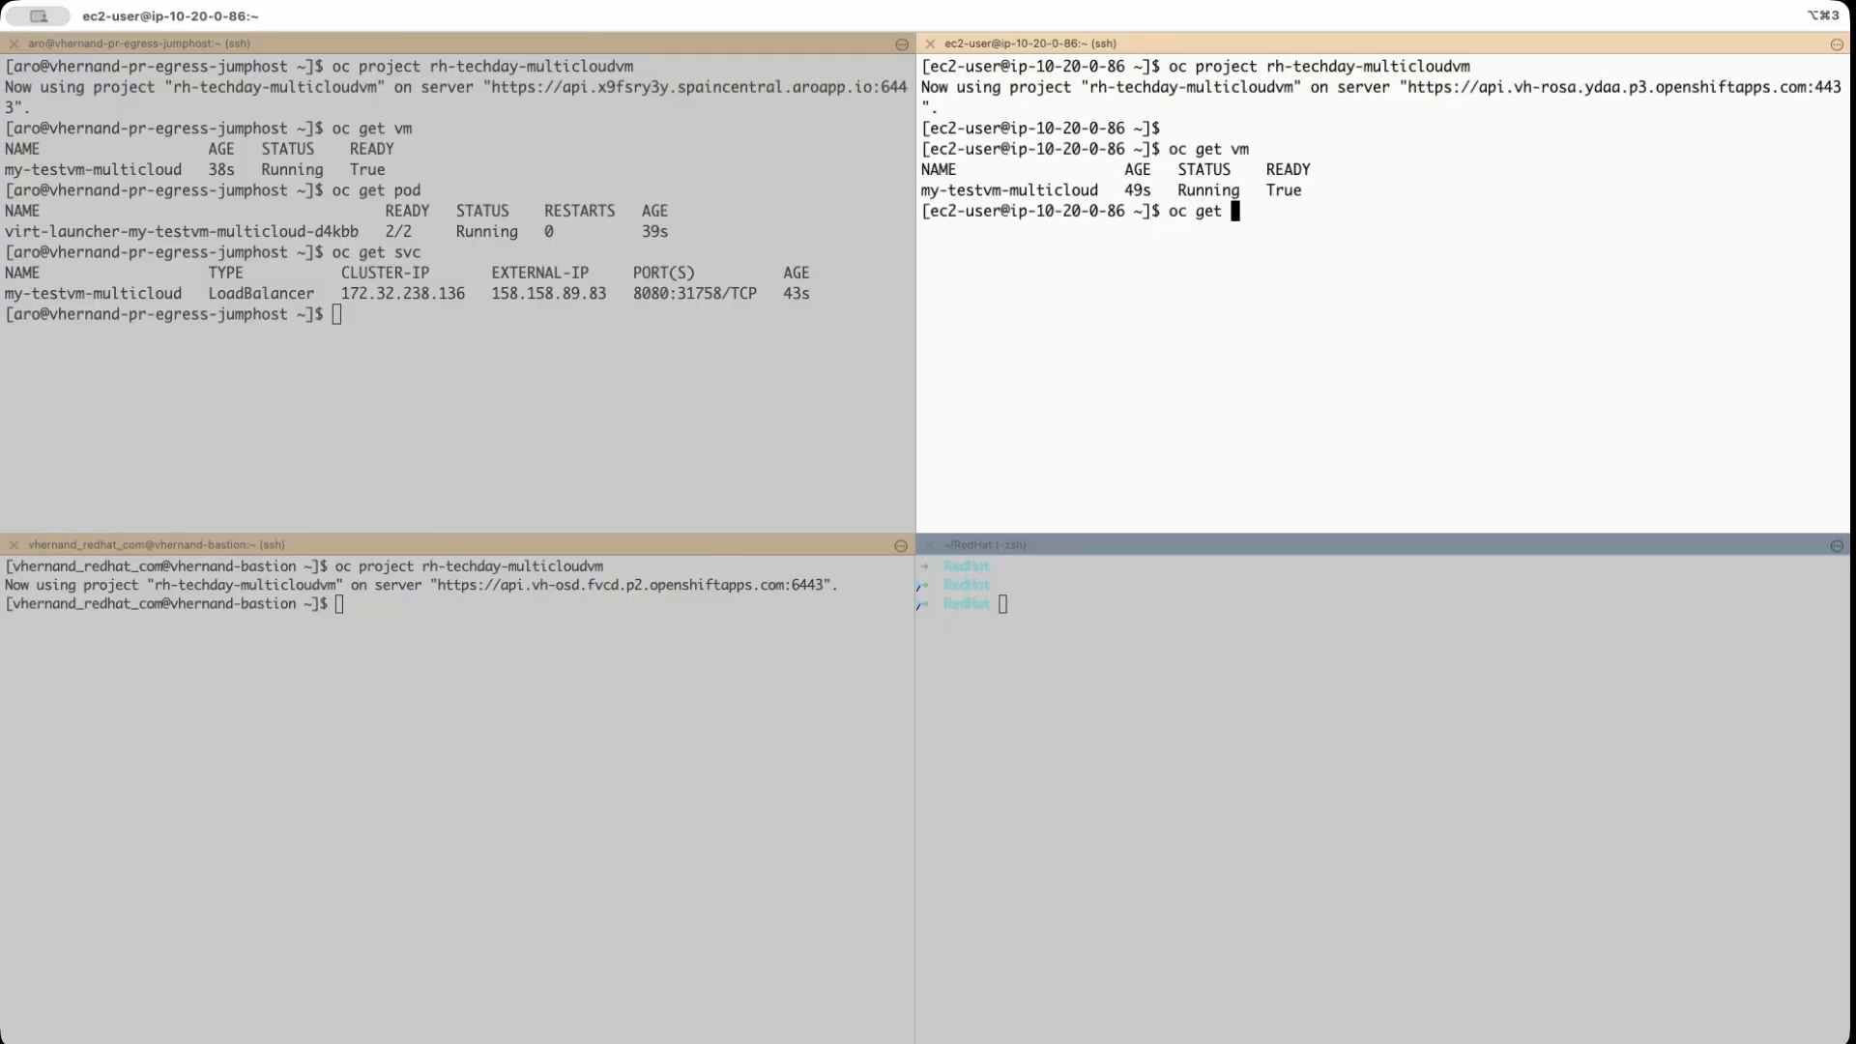
{"action": "key", "text": "Return"}
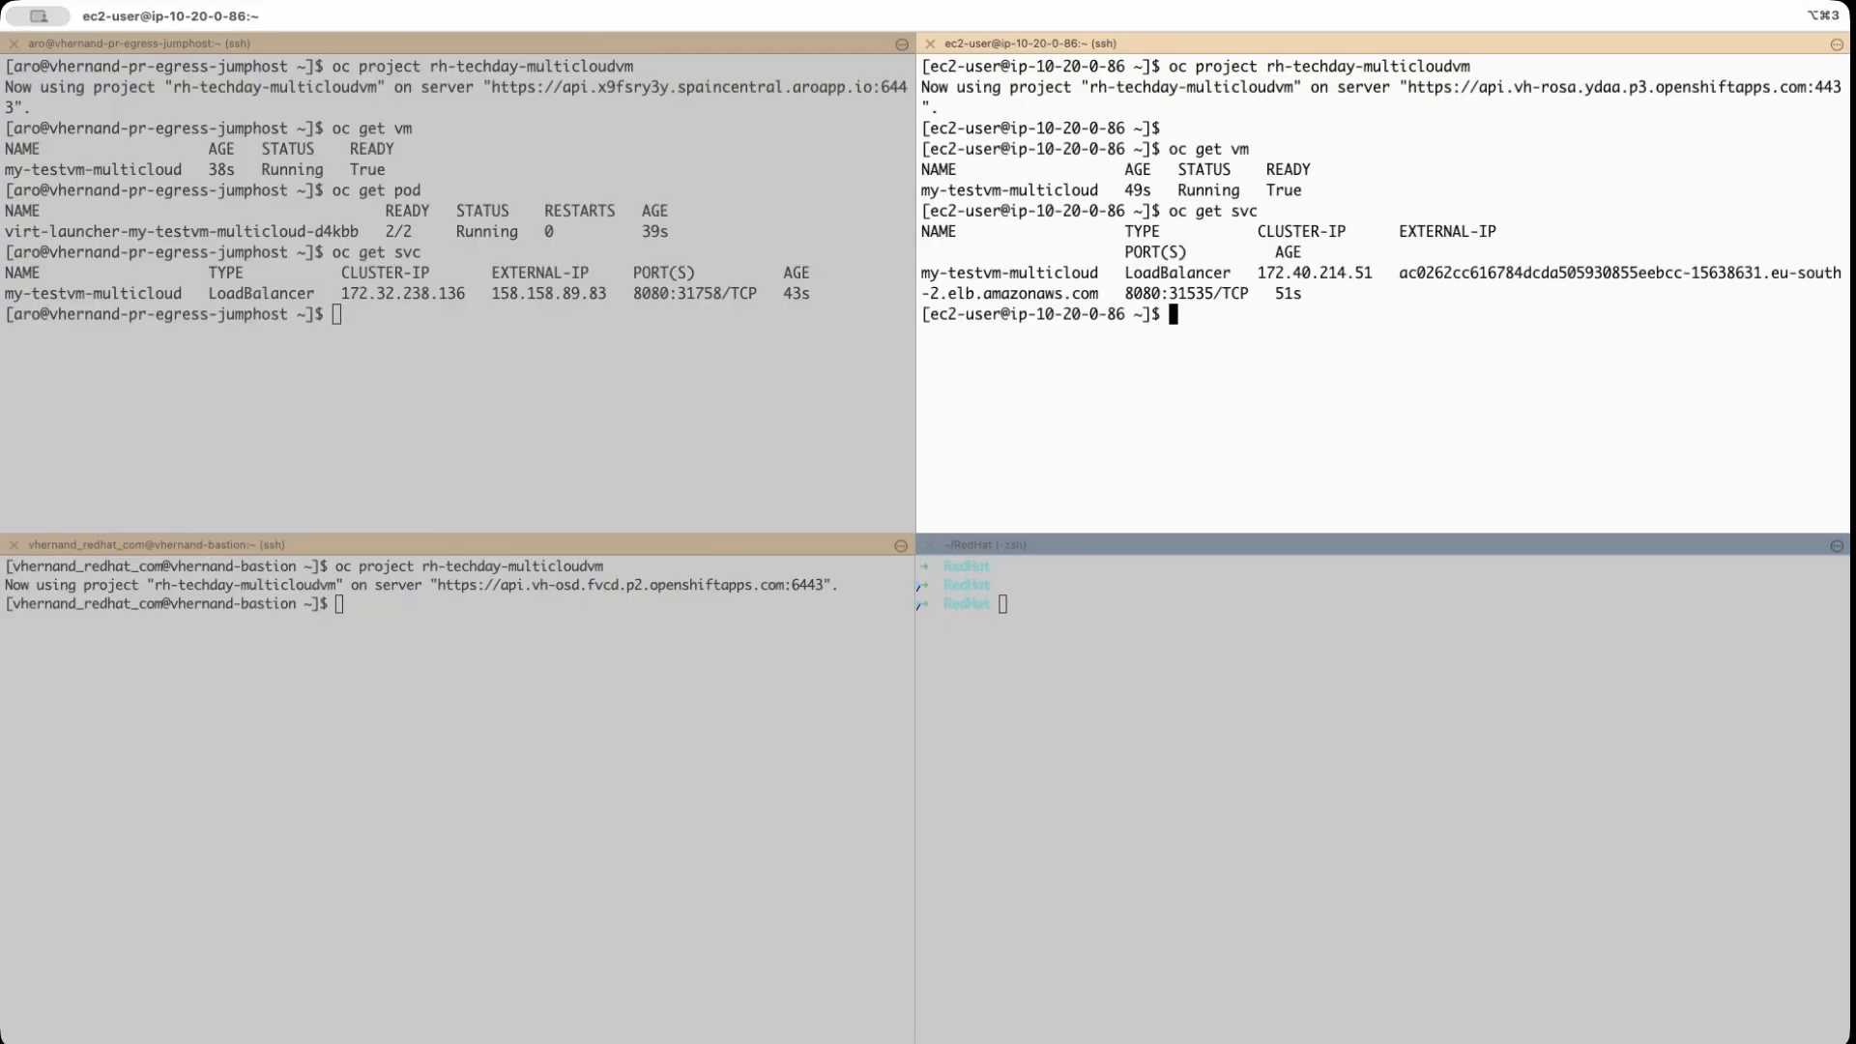
- In the GCP bastion session, list the VMs and services with oc get vm and oc get svc
{"action": "left_click", "coordinate": [339, 603]}
{"action": "type", "text": "oc get vm"}
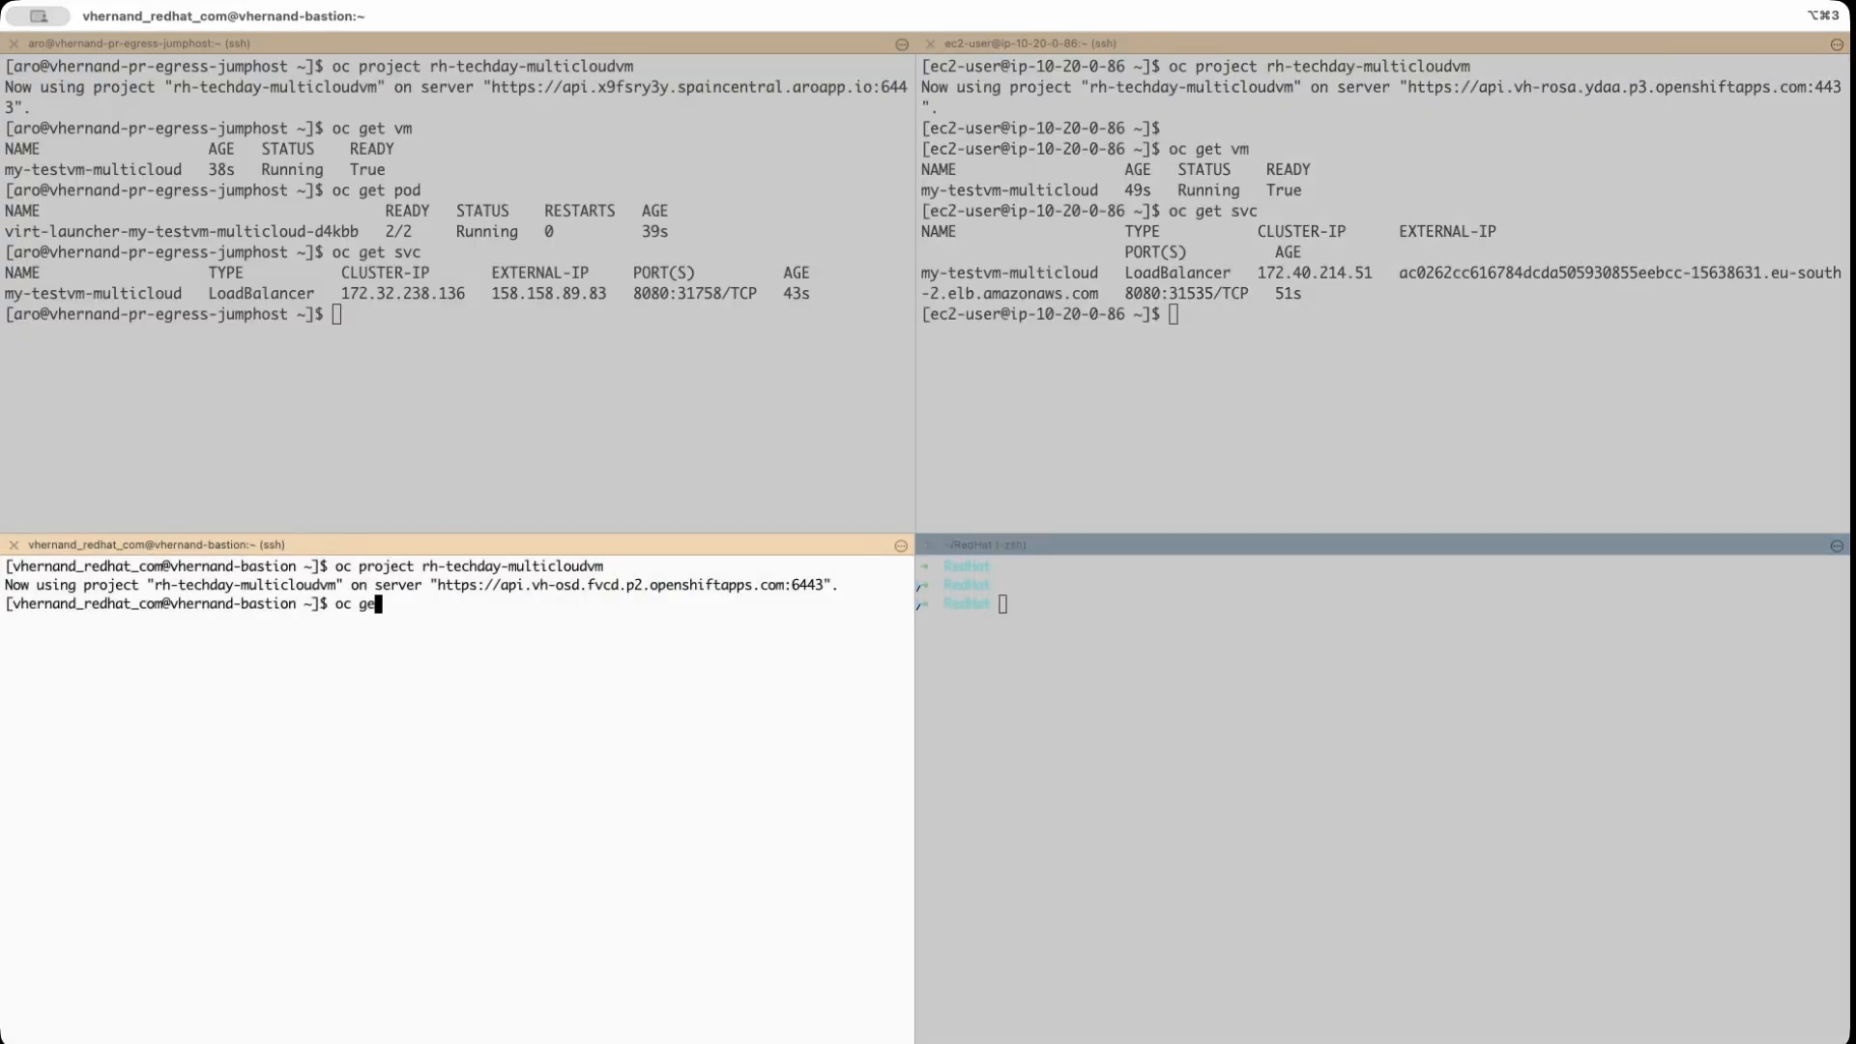
{"action": "key", "text": "Return"}
{"action": "type", "text": "oc"}
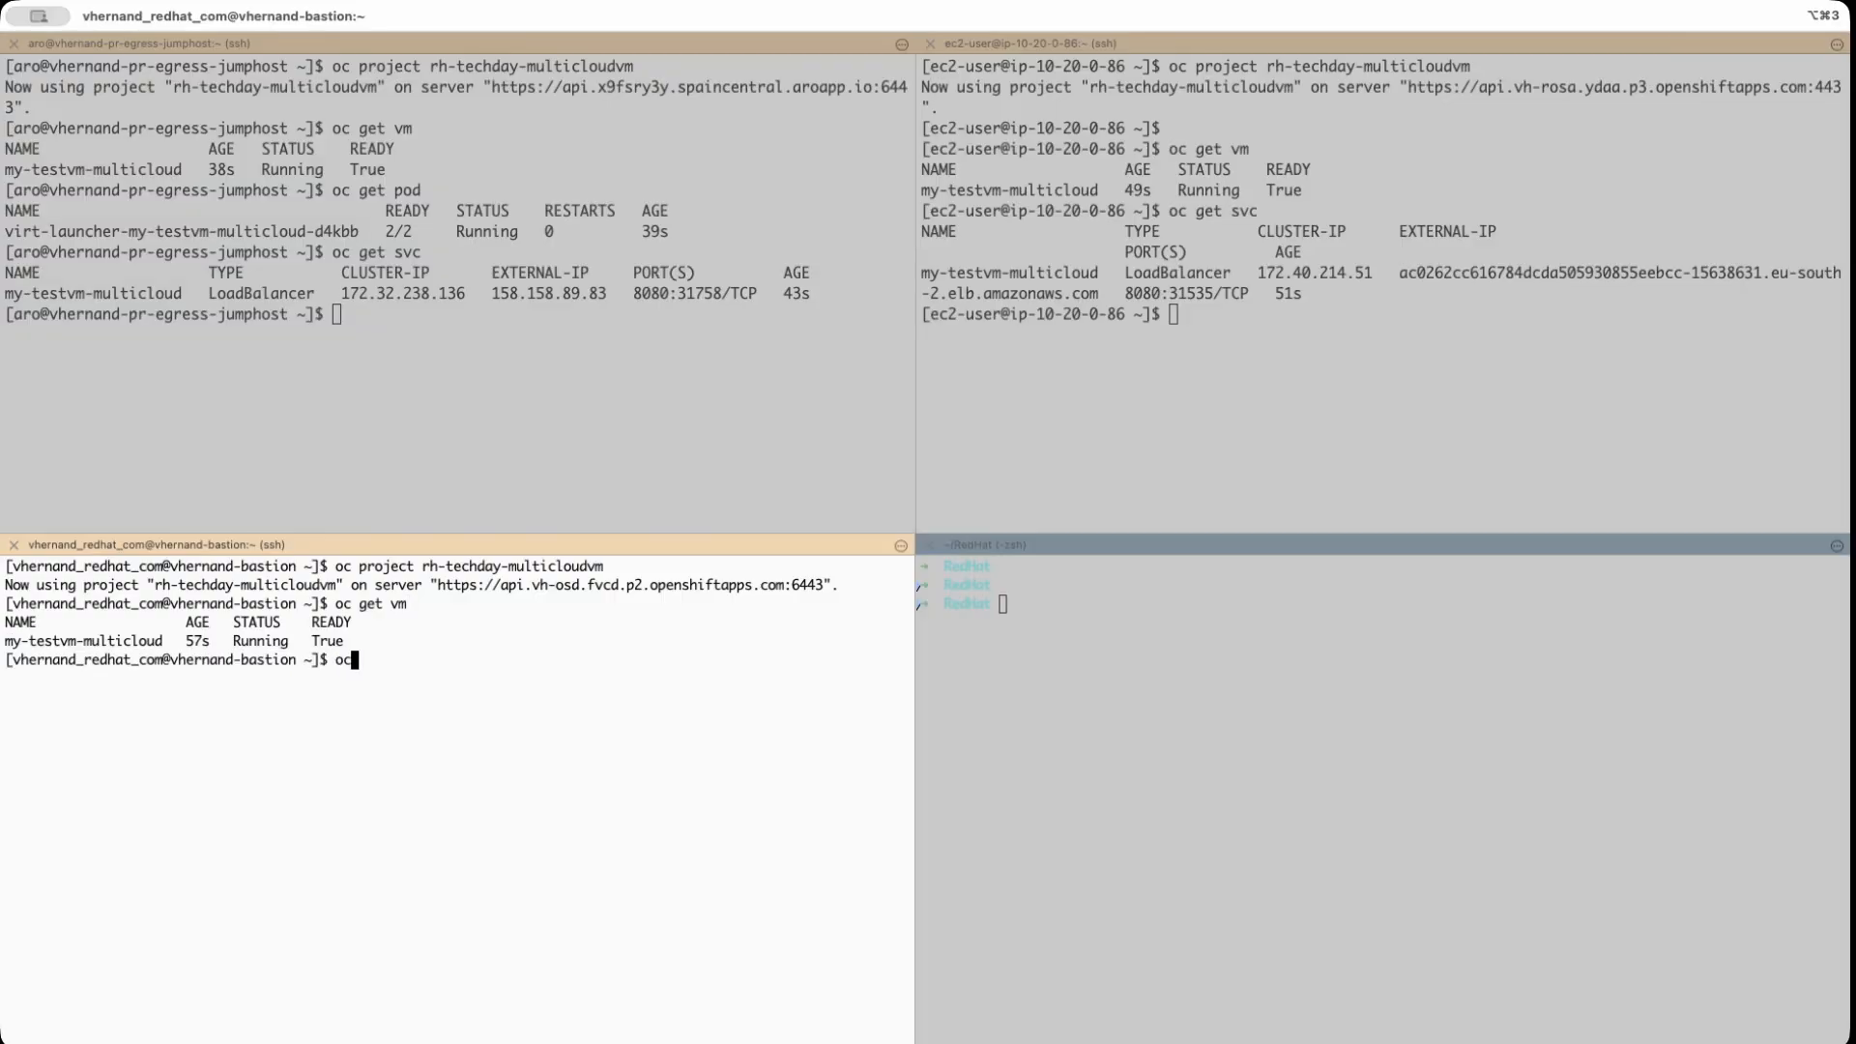
{"action": "type", "text": " get svc"}
{"action": "key", "text": "Return"}
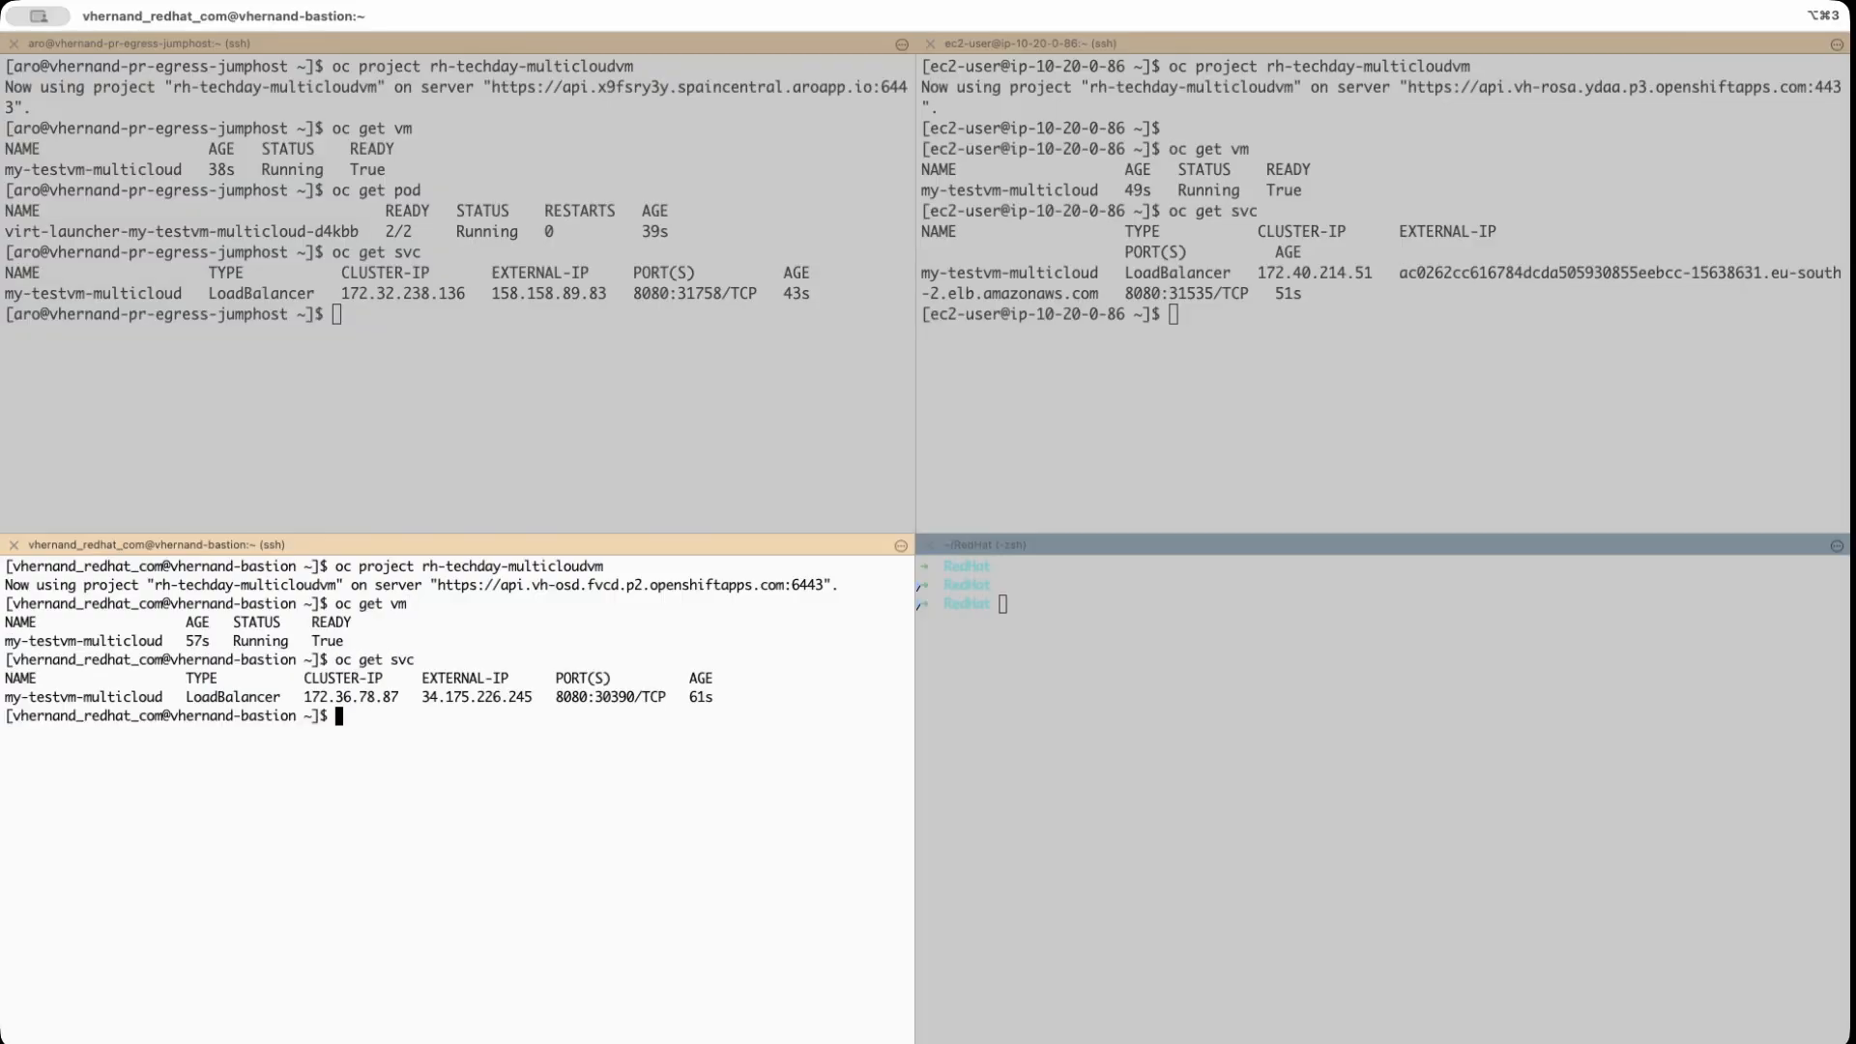
{"action": "key", "text": "Return"}
- Copy the ARO service's external IP 158.158.89.83 and switch to Firefox to view its dashboard on port 8080
{"action": "left_click", "coordinate": [336, 314]}
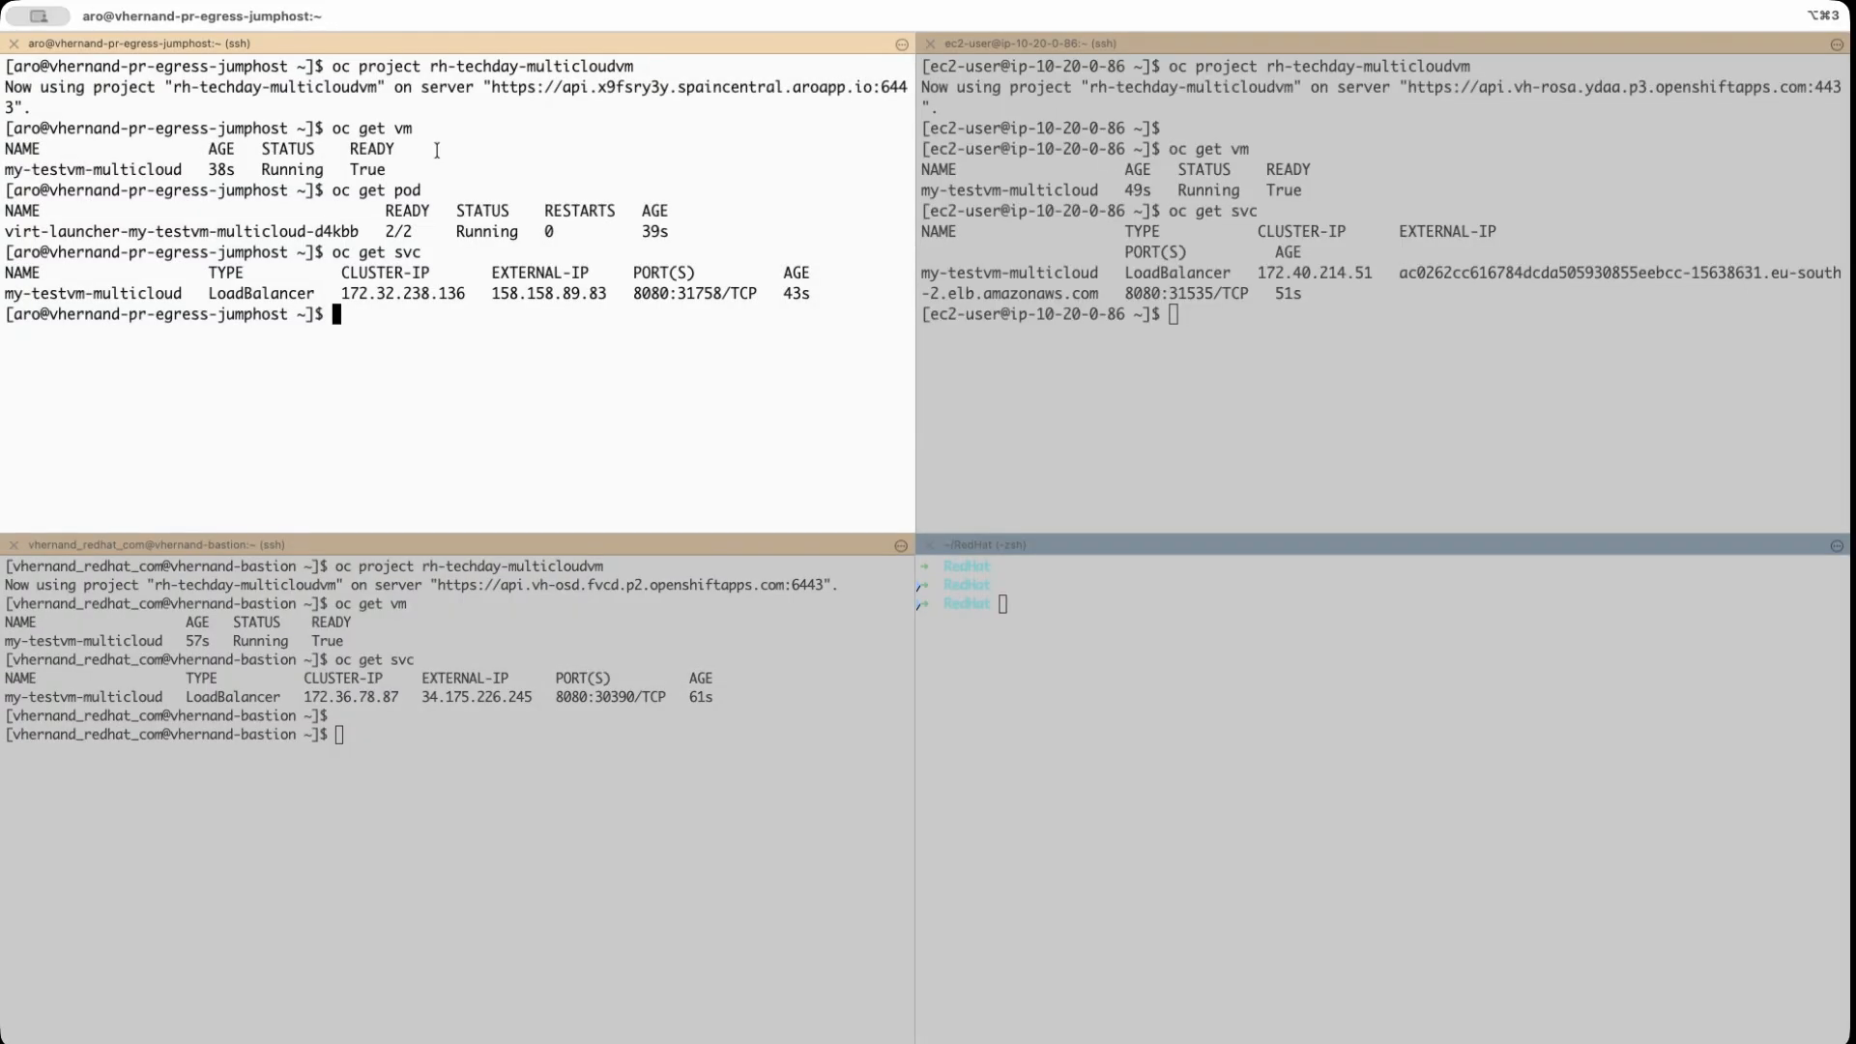
{"action": "double_click", "coordinate": [530, 292]}
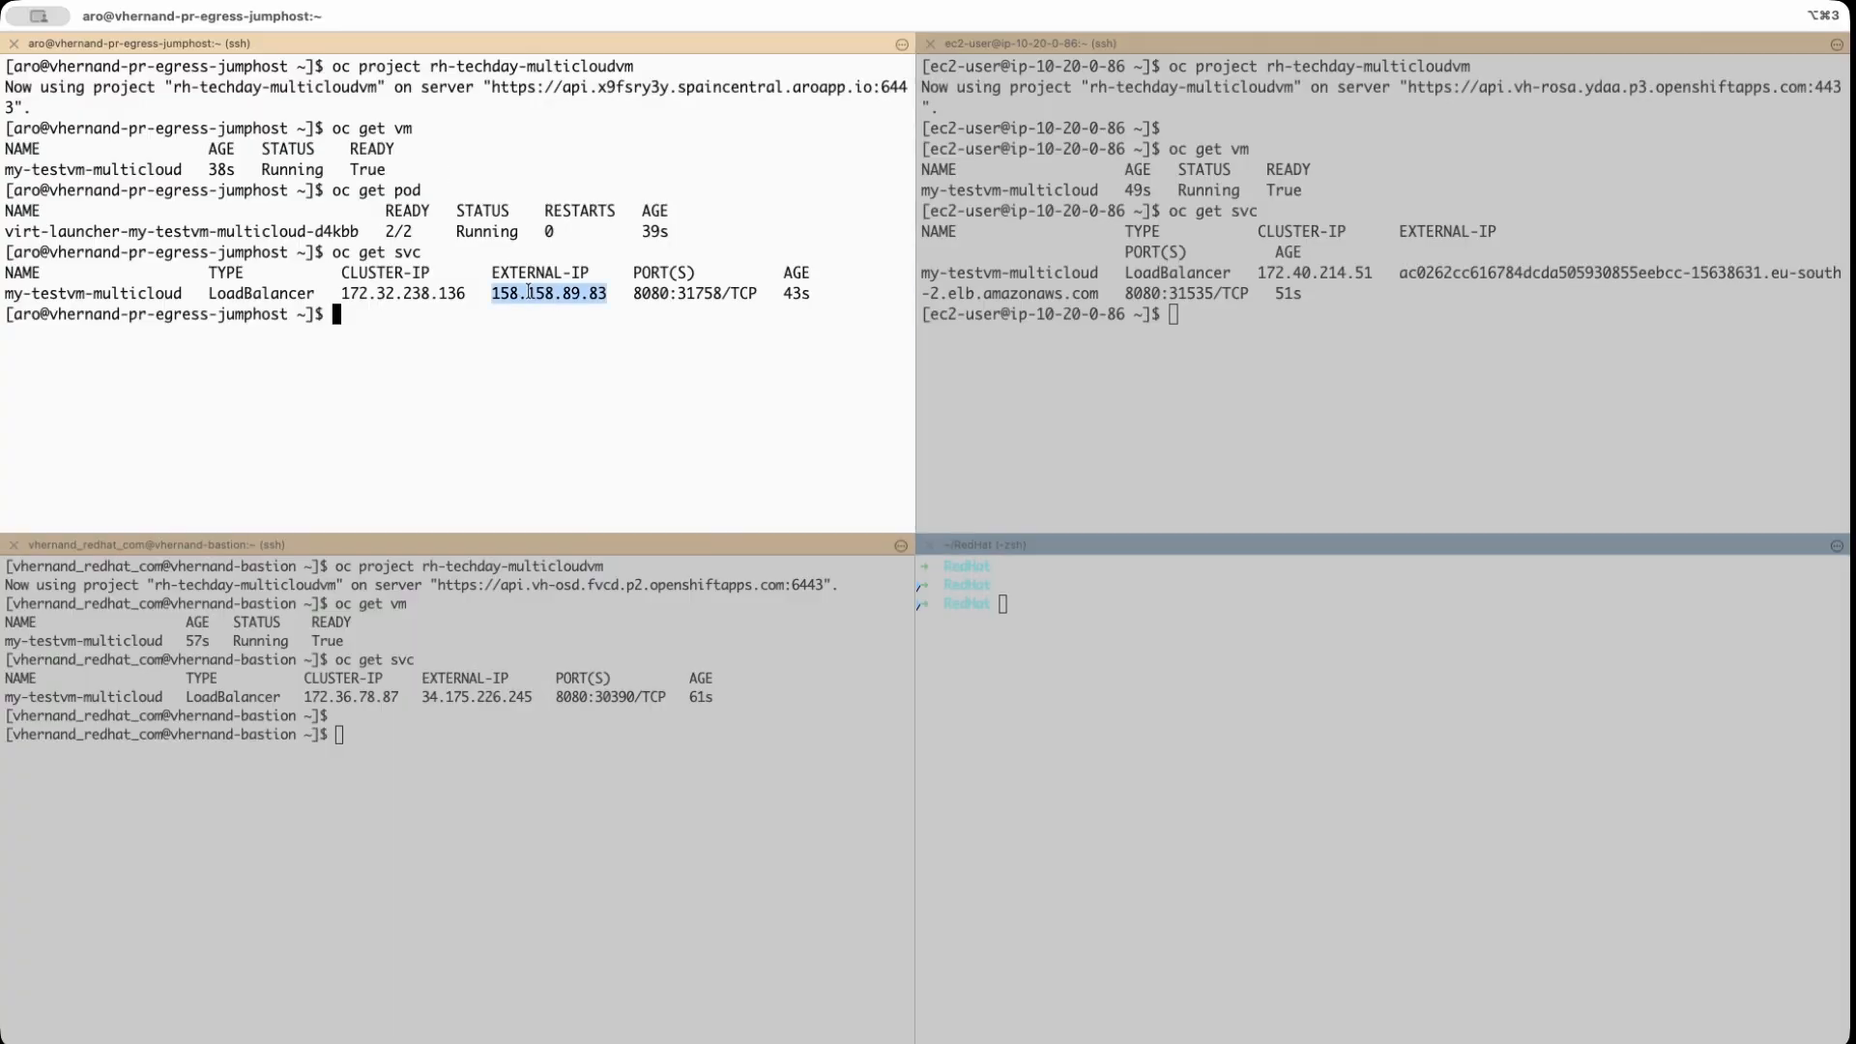
{"action": "key", "text": "super+Tab"}
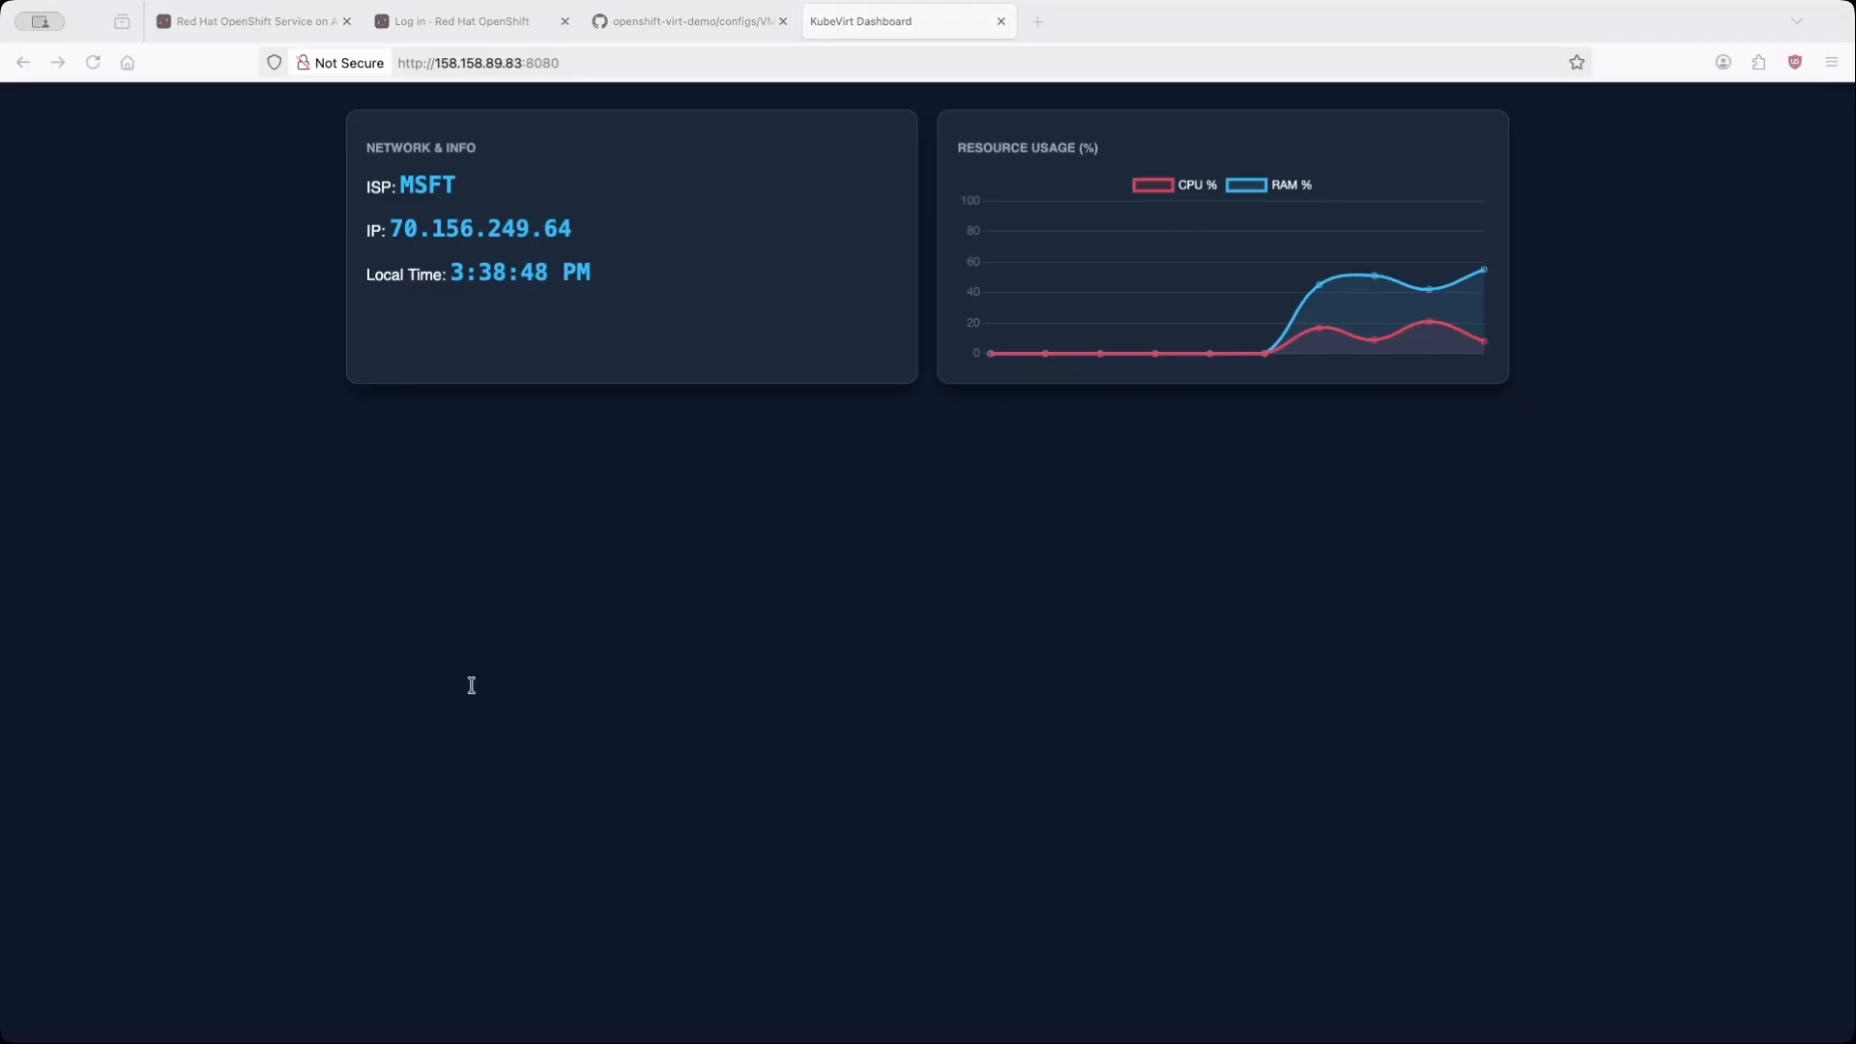
- Open the GCP-hosted VM's dashboard at 34.175.226.245:8080 in a new browser tab
{"action": "left_click", "coordinate": [1040, 22]}
{"action": "type", "text": "34.175.226.245"}
{"action": "type", "text": ":8080"}
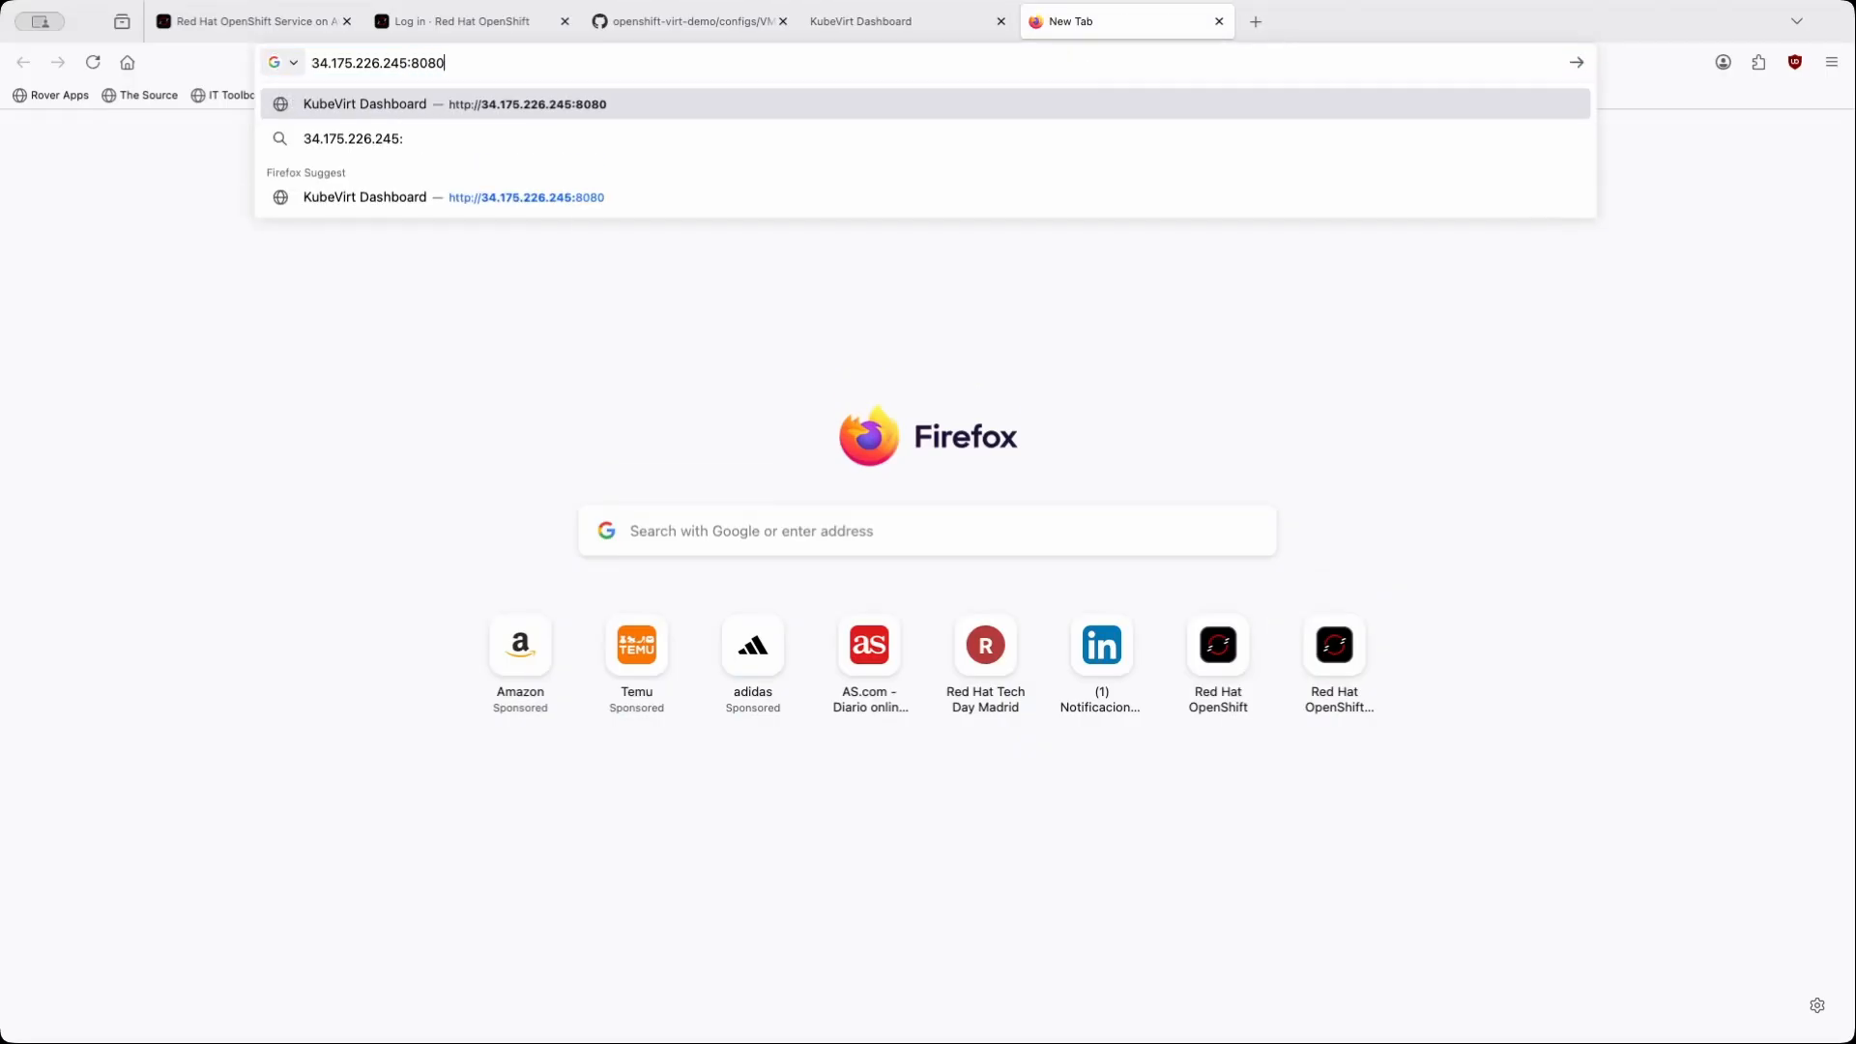
{"action": "key", "text": "Return"}
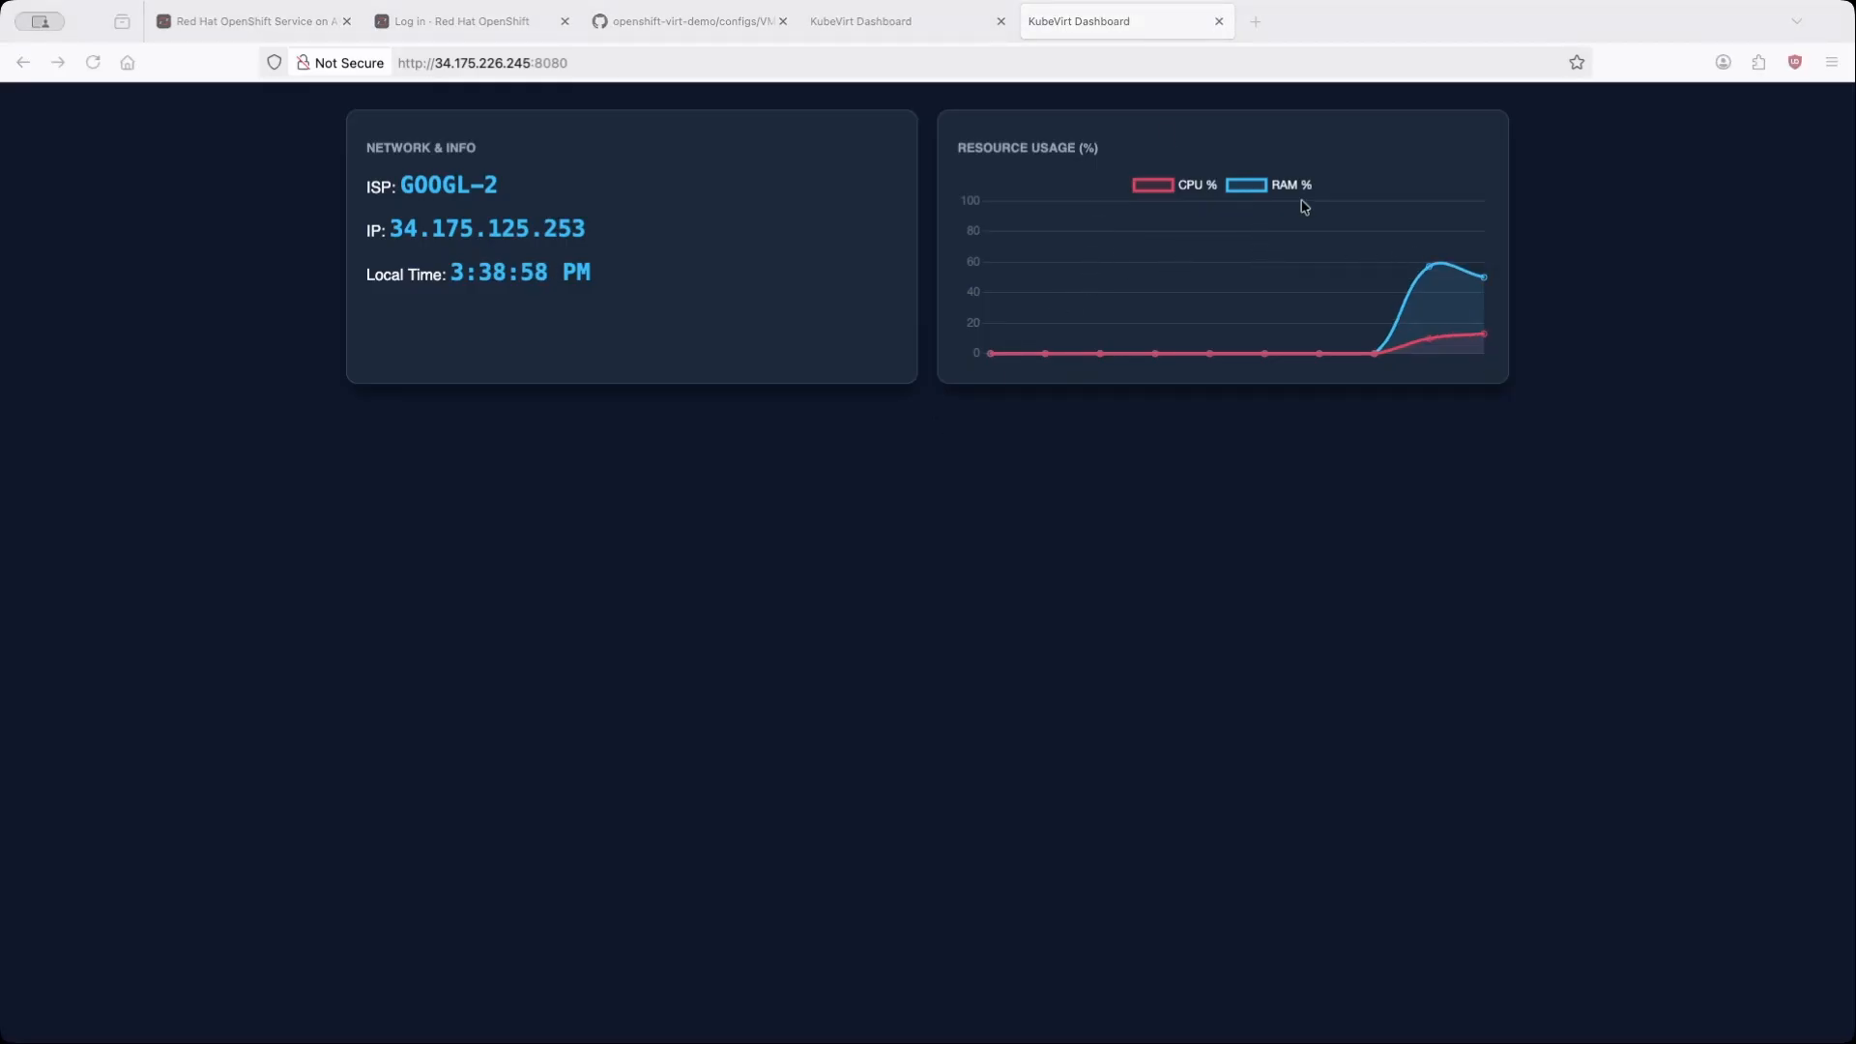
- Open the AWS-hosted VM's dashboard at ac0262cc616784dcda505930855eebcc-15638631.eu-south-2.elb.amazonaws.com:8080 in a new browser tab
{"action": "left_click", "coordinate": [1255, 21]}
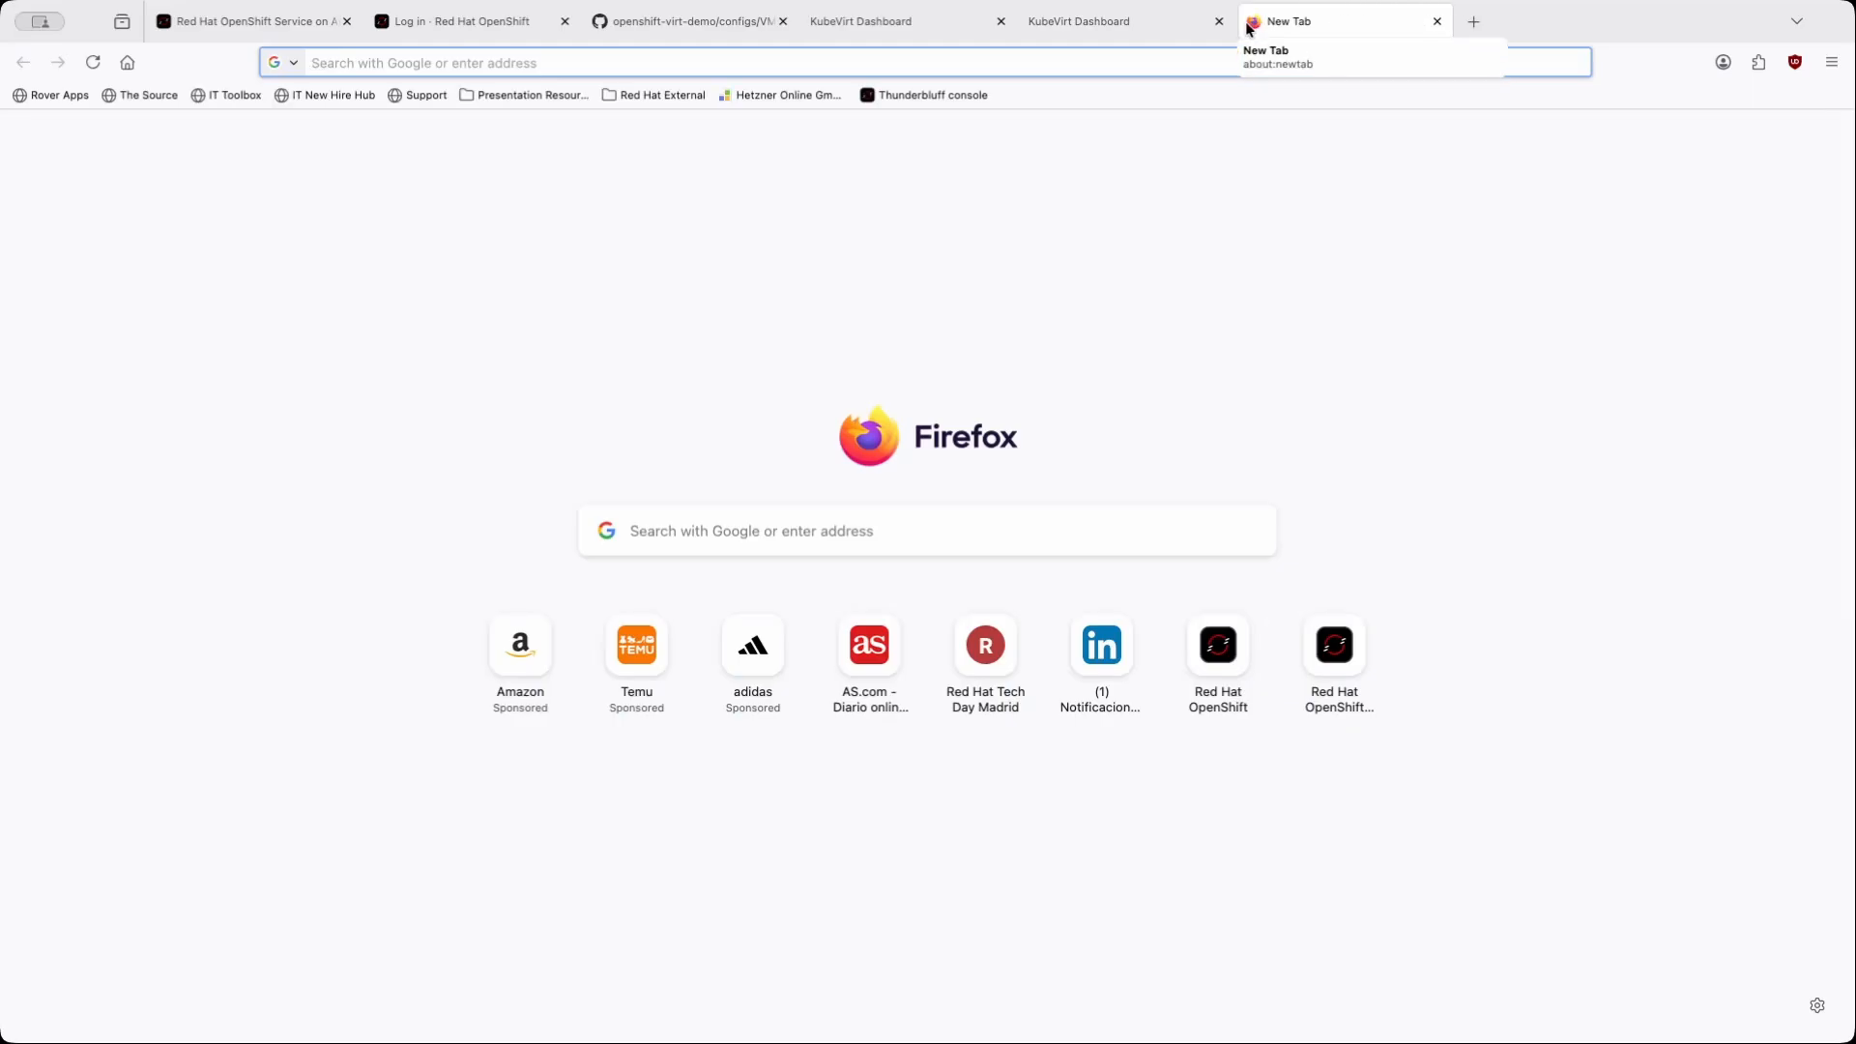
{"action": "type", "text": "ac0262cc616784dcda505930855eebcc-15638631.eu-south-2.elb.amazonaws.com"}
{"action": "type", "text": ":8080"}
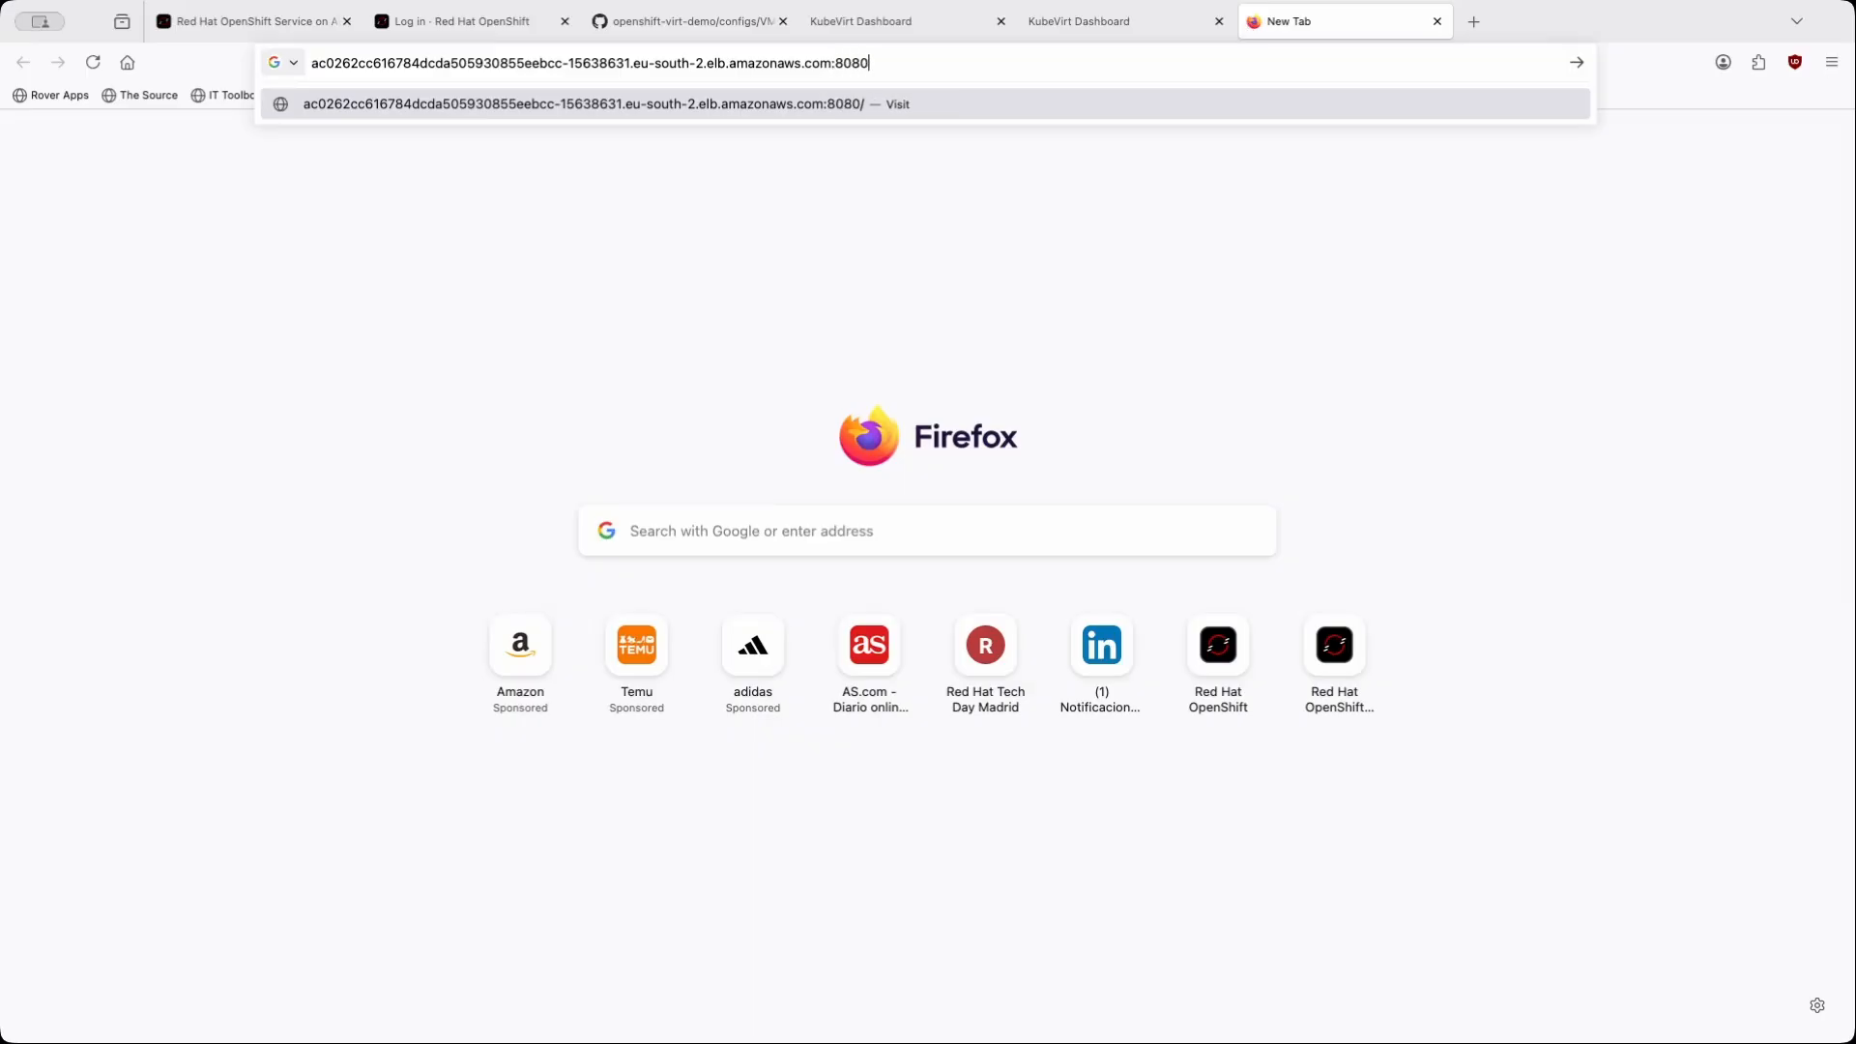
{"action": "key", "text": "Return"}
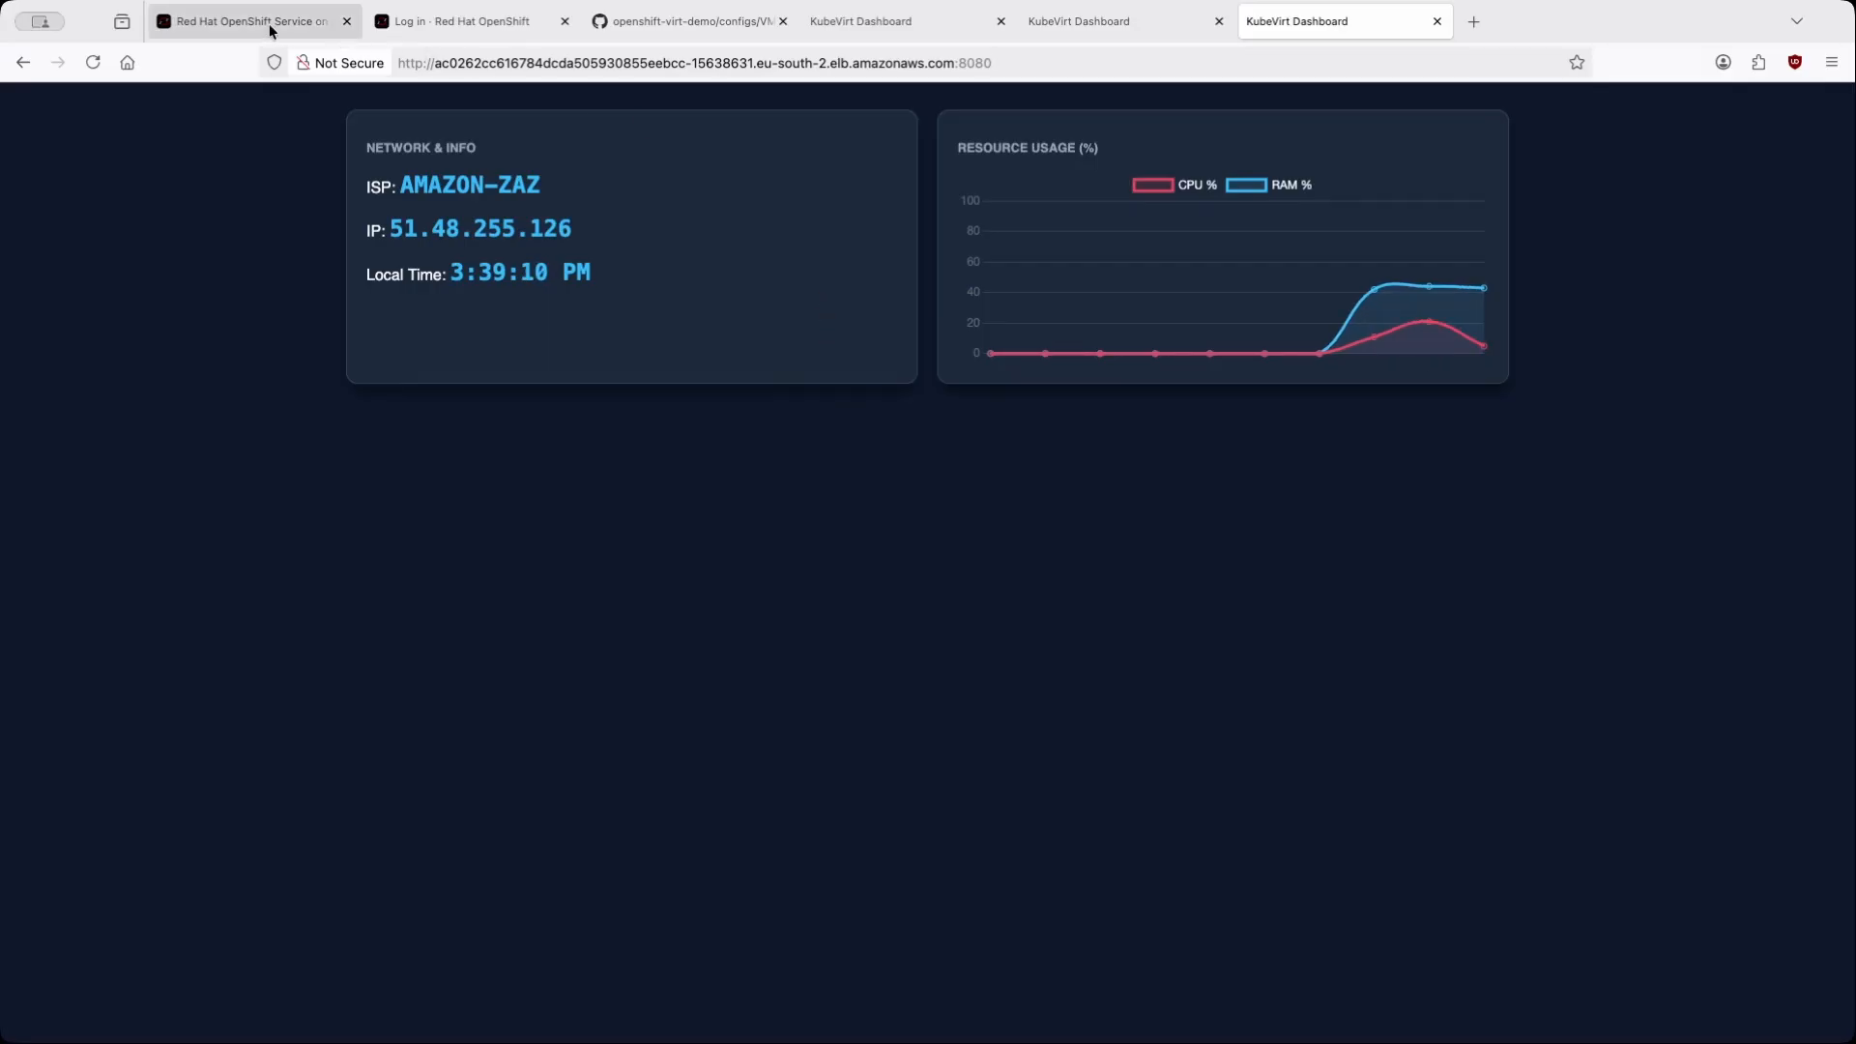
- Switch to the terminal and list the routes in the ARO jumphost session with oc get route
{"action": "mouse_move", "coordinate": [271, 30]}
{"action": "key", "text": "super+Tab"}
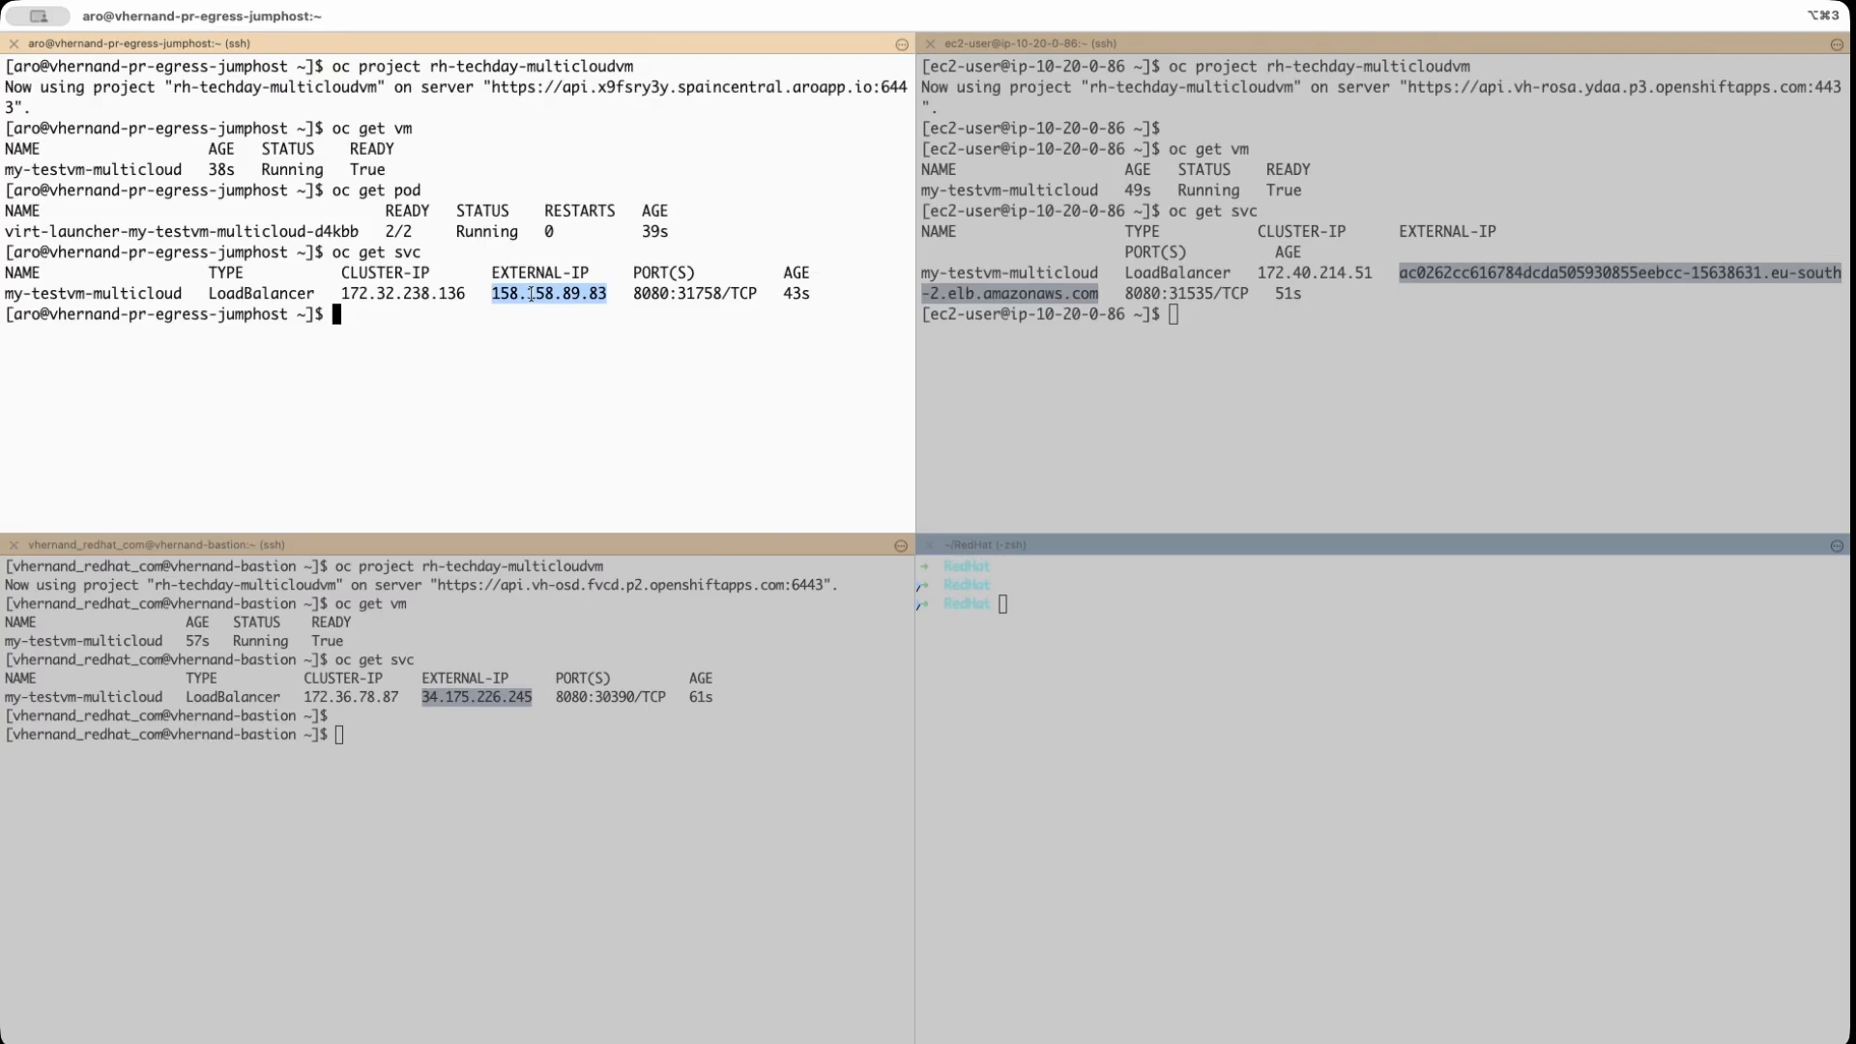
{"action": "key", "text": "Return"}
{"action": "key", "text": "Return"}
{"action": "type", "text": "oc get route"}
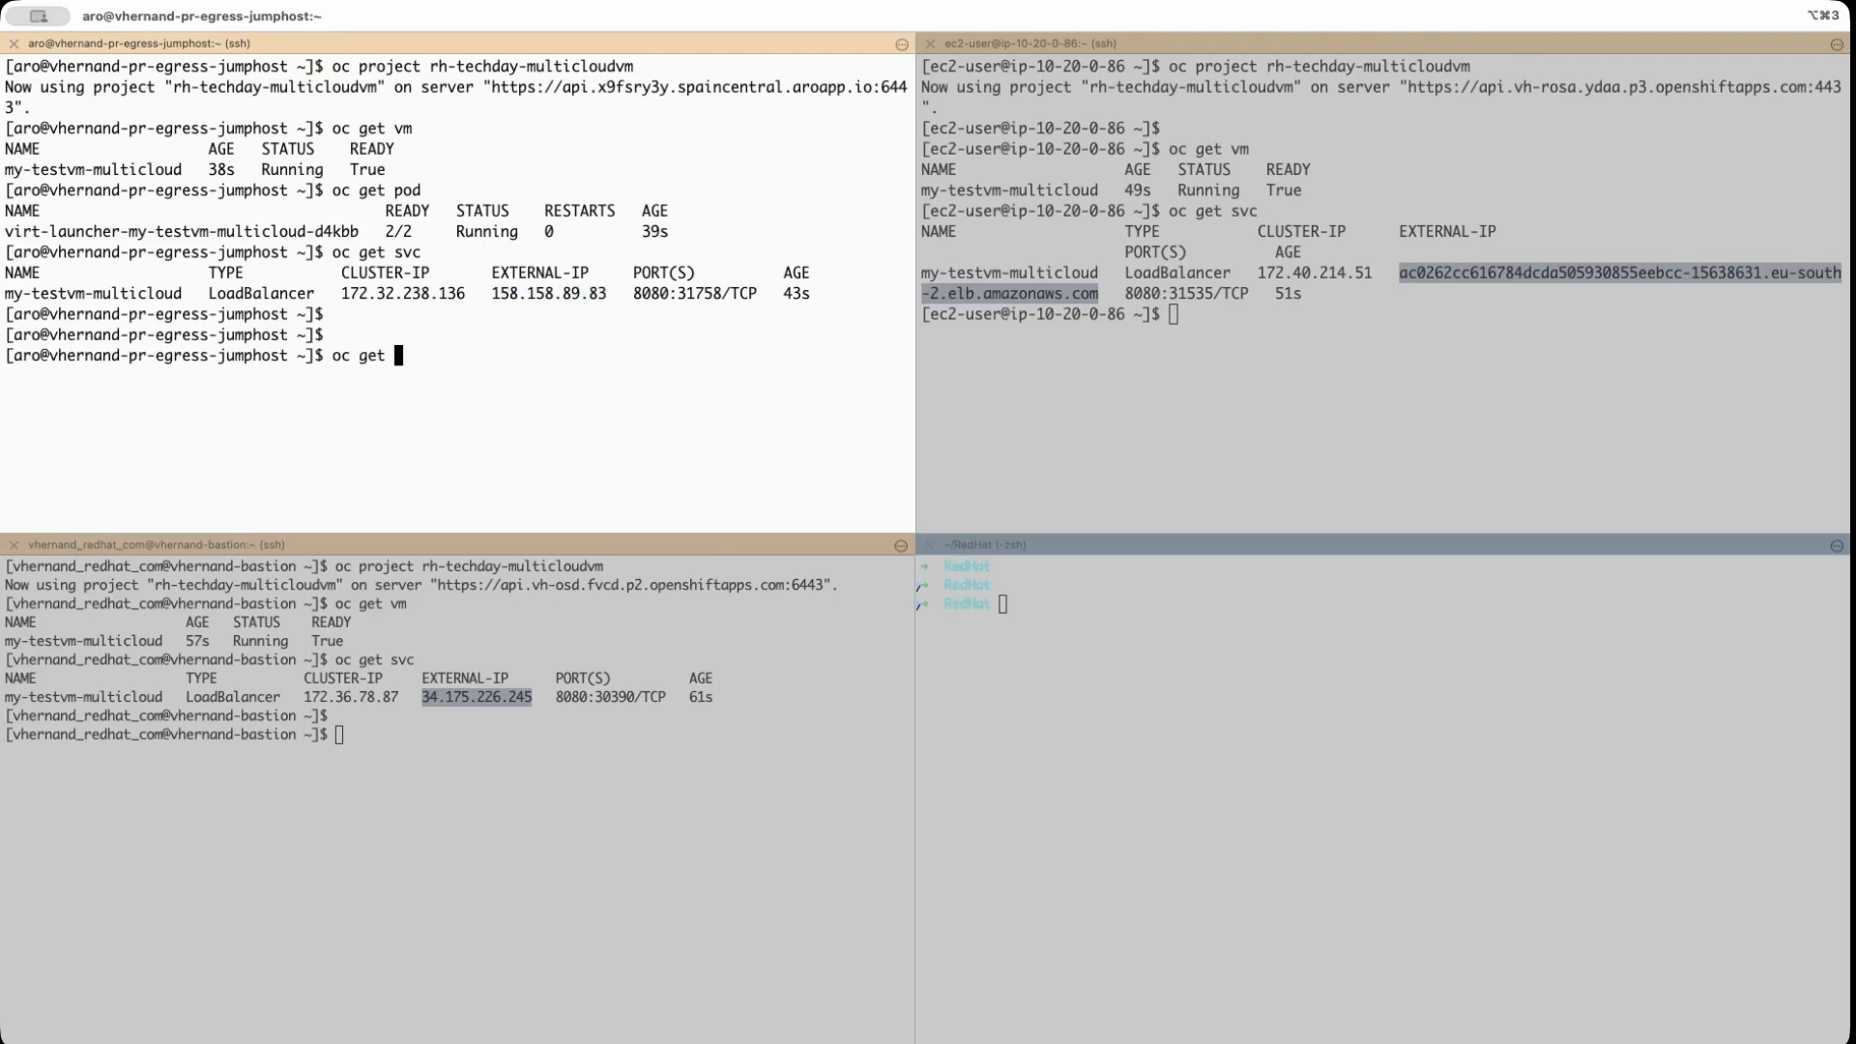
{"action": "key", "text": "Return"}
- Run oc get route in the ec2-user session and in the GCP bastion session
{"action": "key", "text": "super+bracketright"}
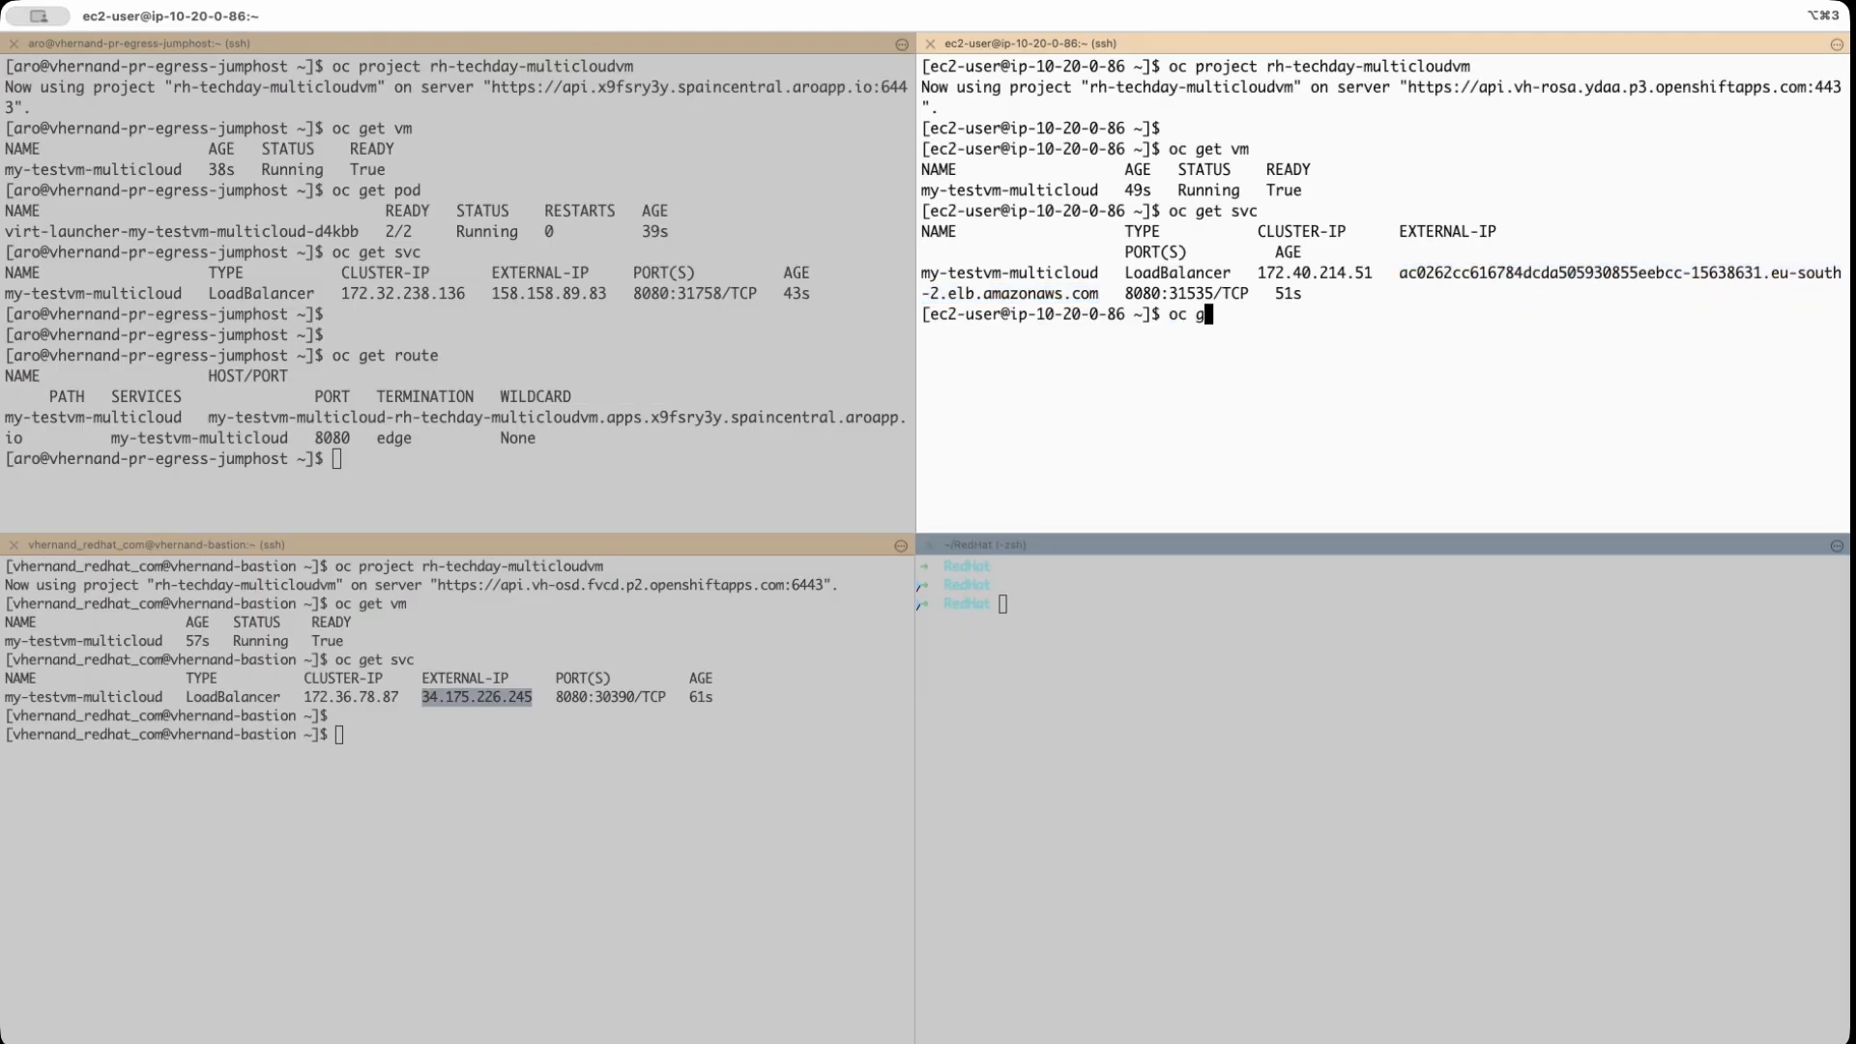
{"action": "type", "text": "oc get route"}
{"action": "key", "text": "Return"}
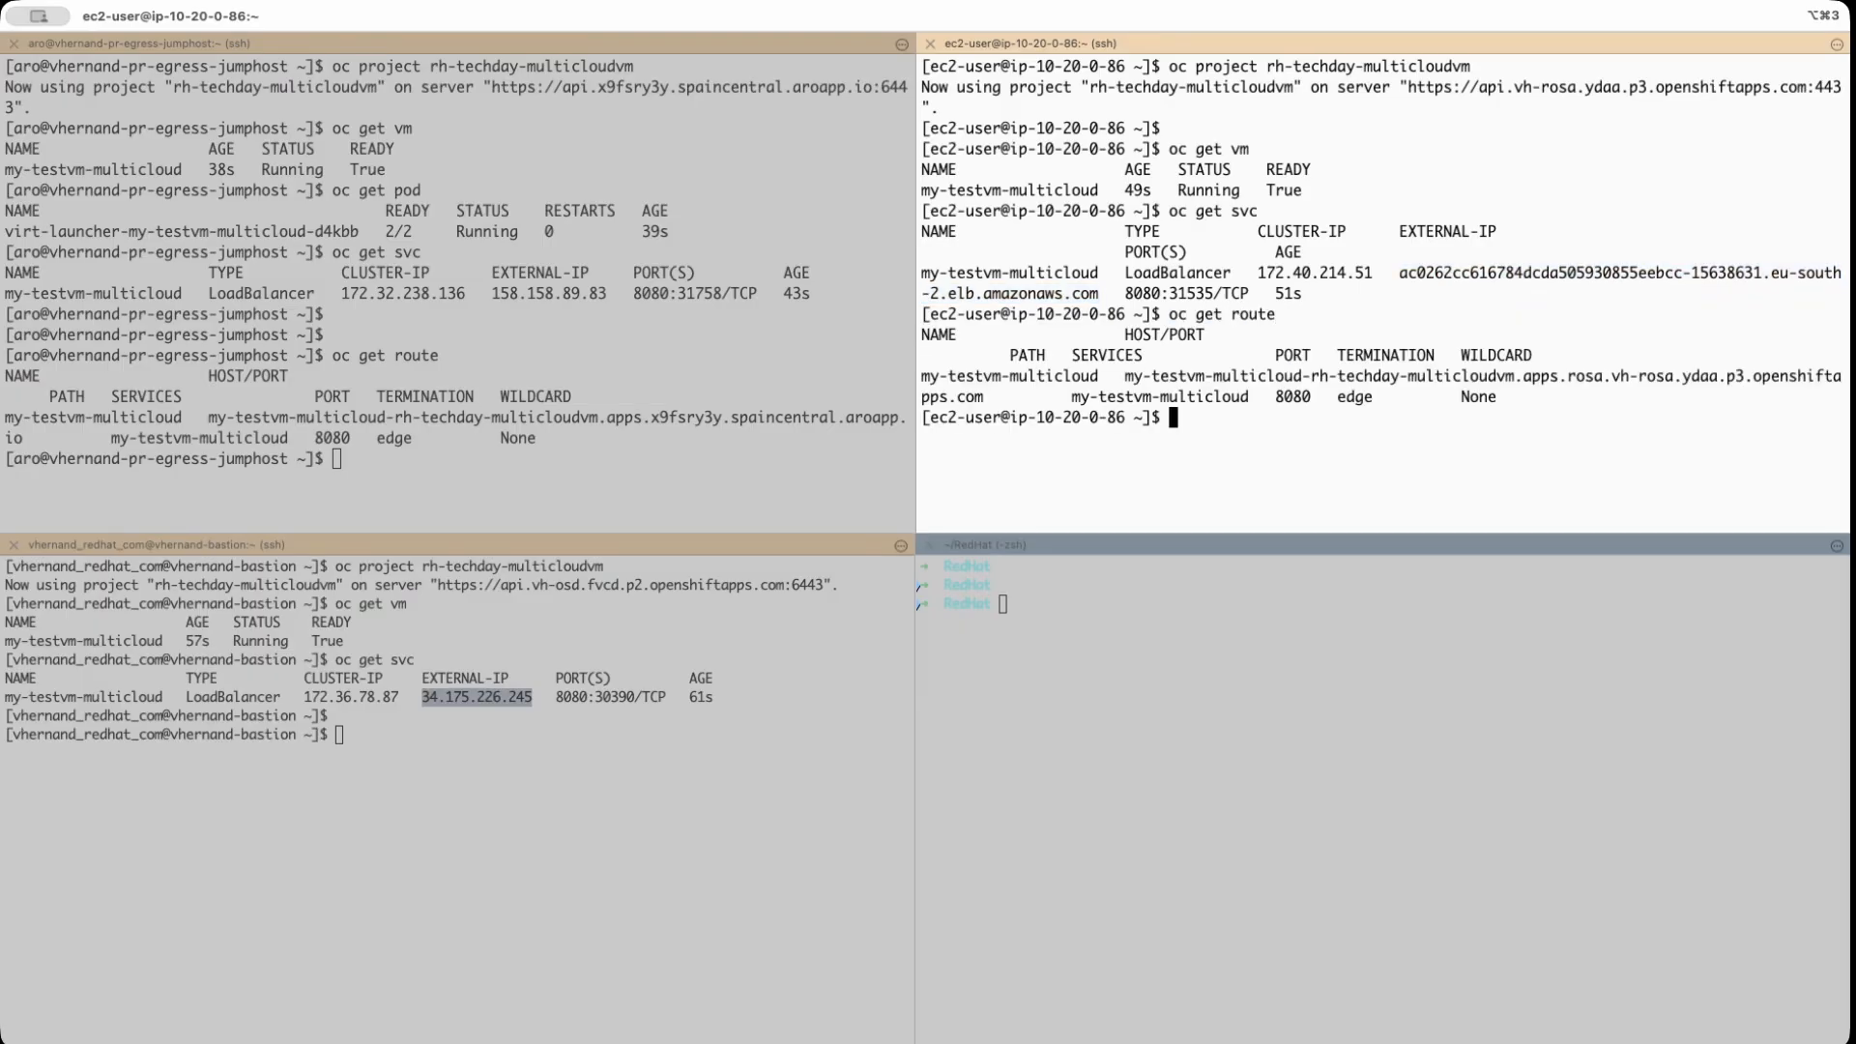
{"action": "key", "text": "super+bracketright"}
{"action": "type", "text": "oc get "}
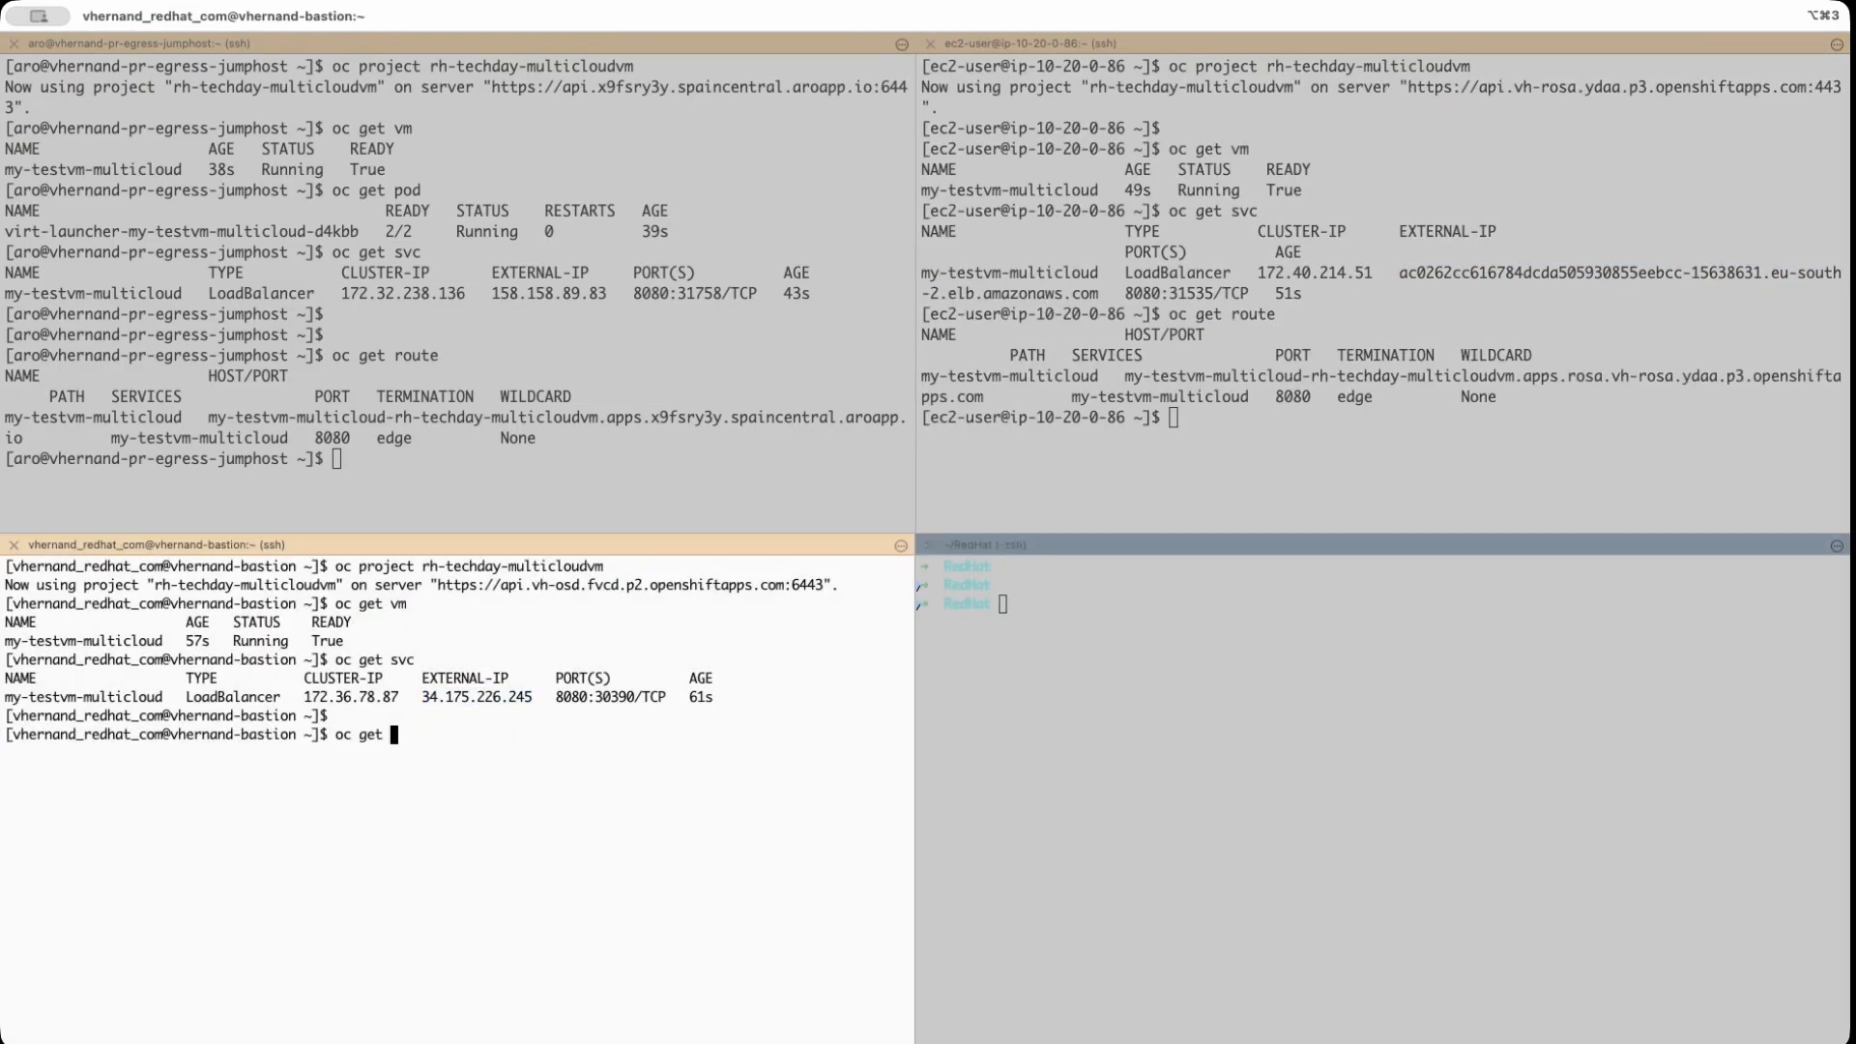
{"action": "type", "text": "route"}
{"action": "key", "text": "Return"}
- Copy the my-testvm-multicloud route host from the ARO session and switch to Firefox to check it
{"action": "key", "text": "super+bracketright"}
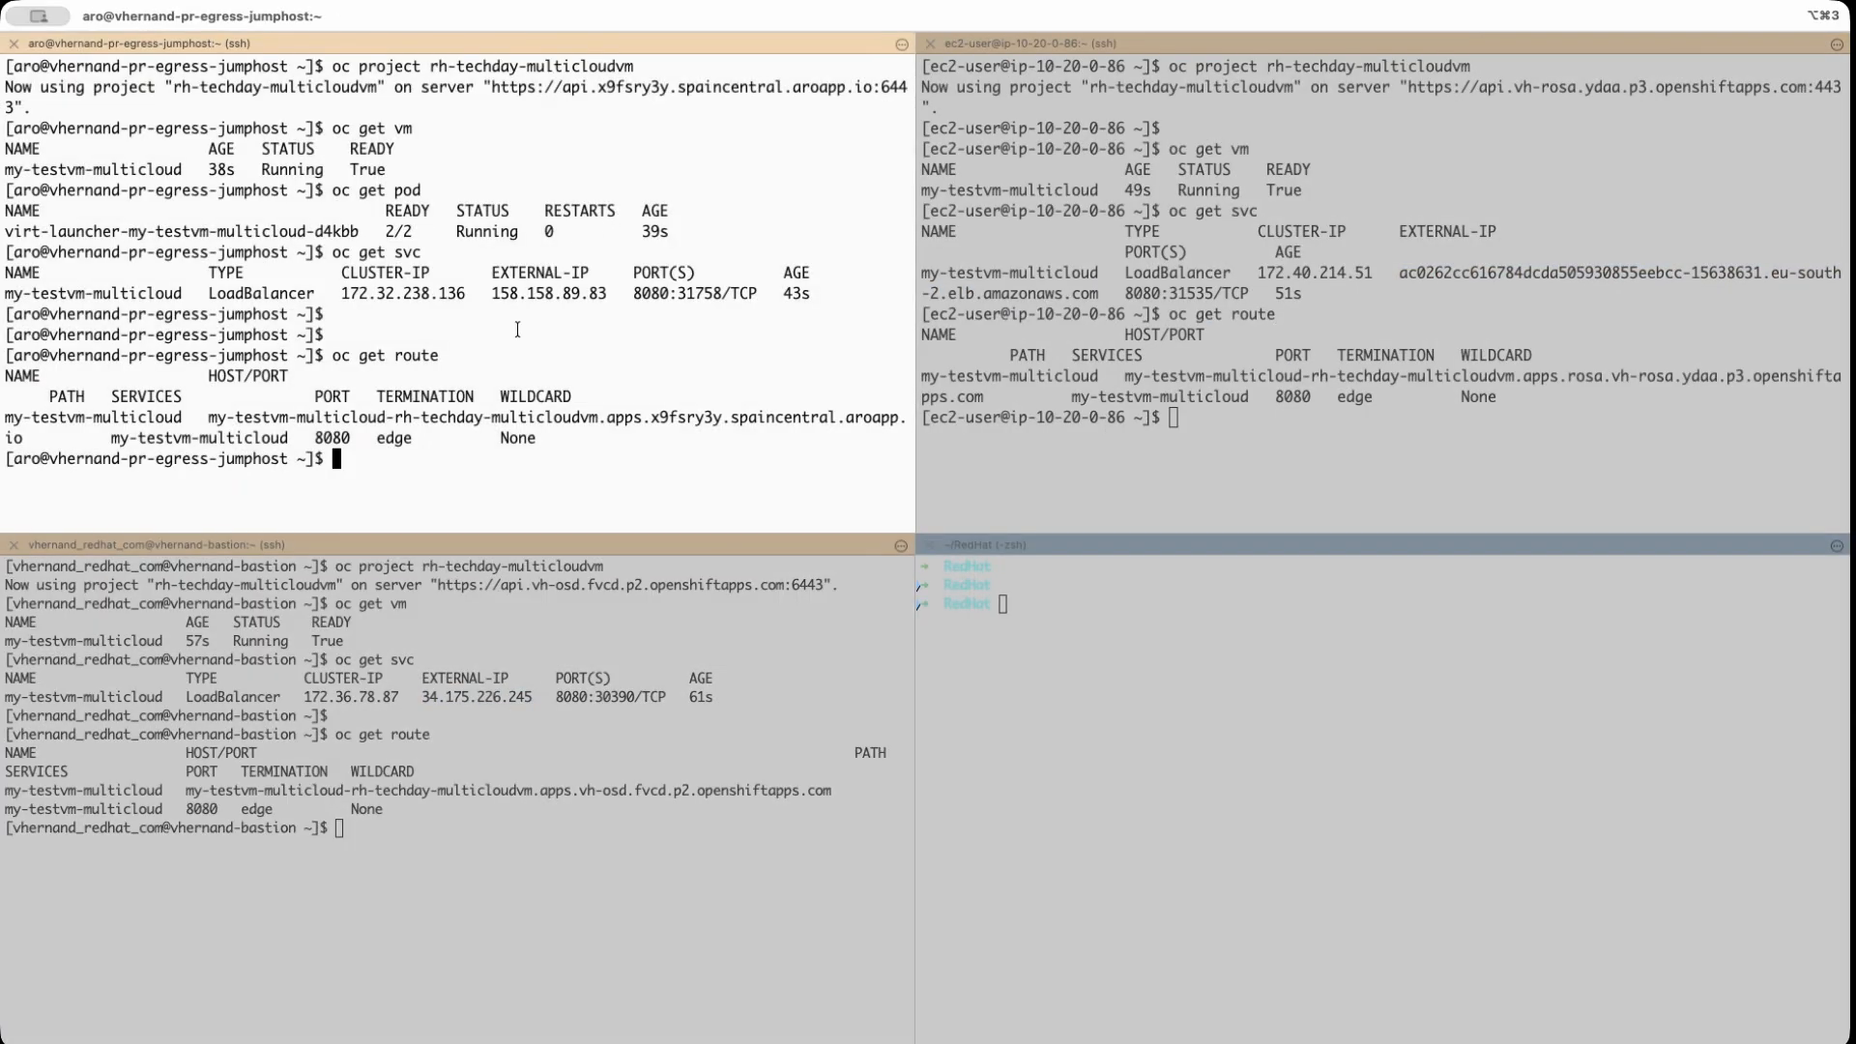
{"action": "double_click", "coordinate": [509, 417]}
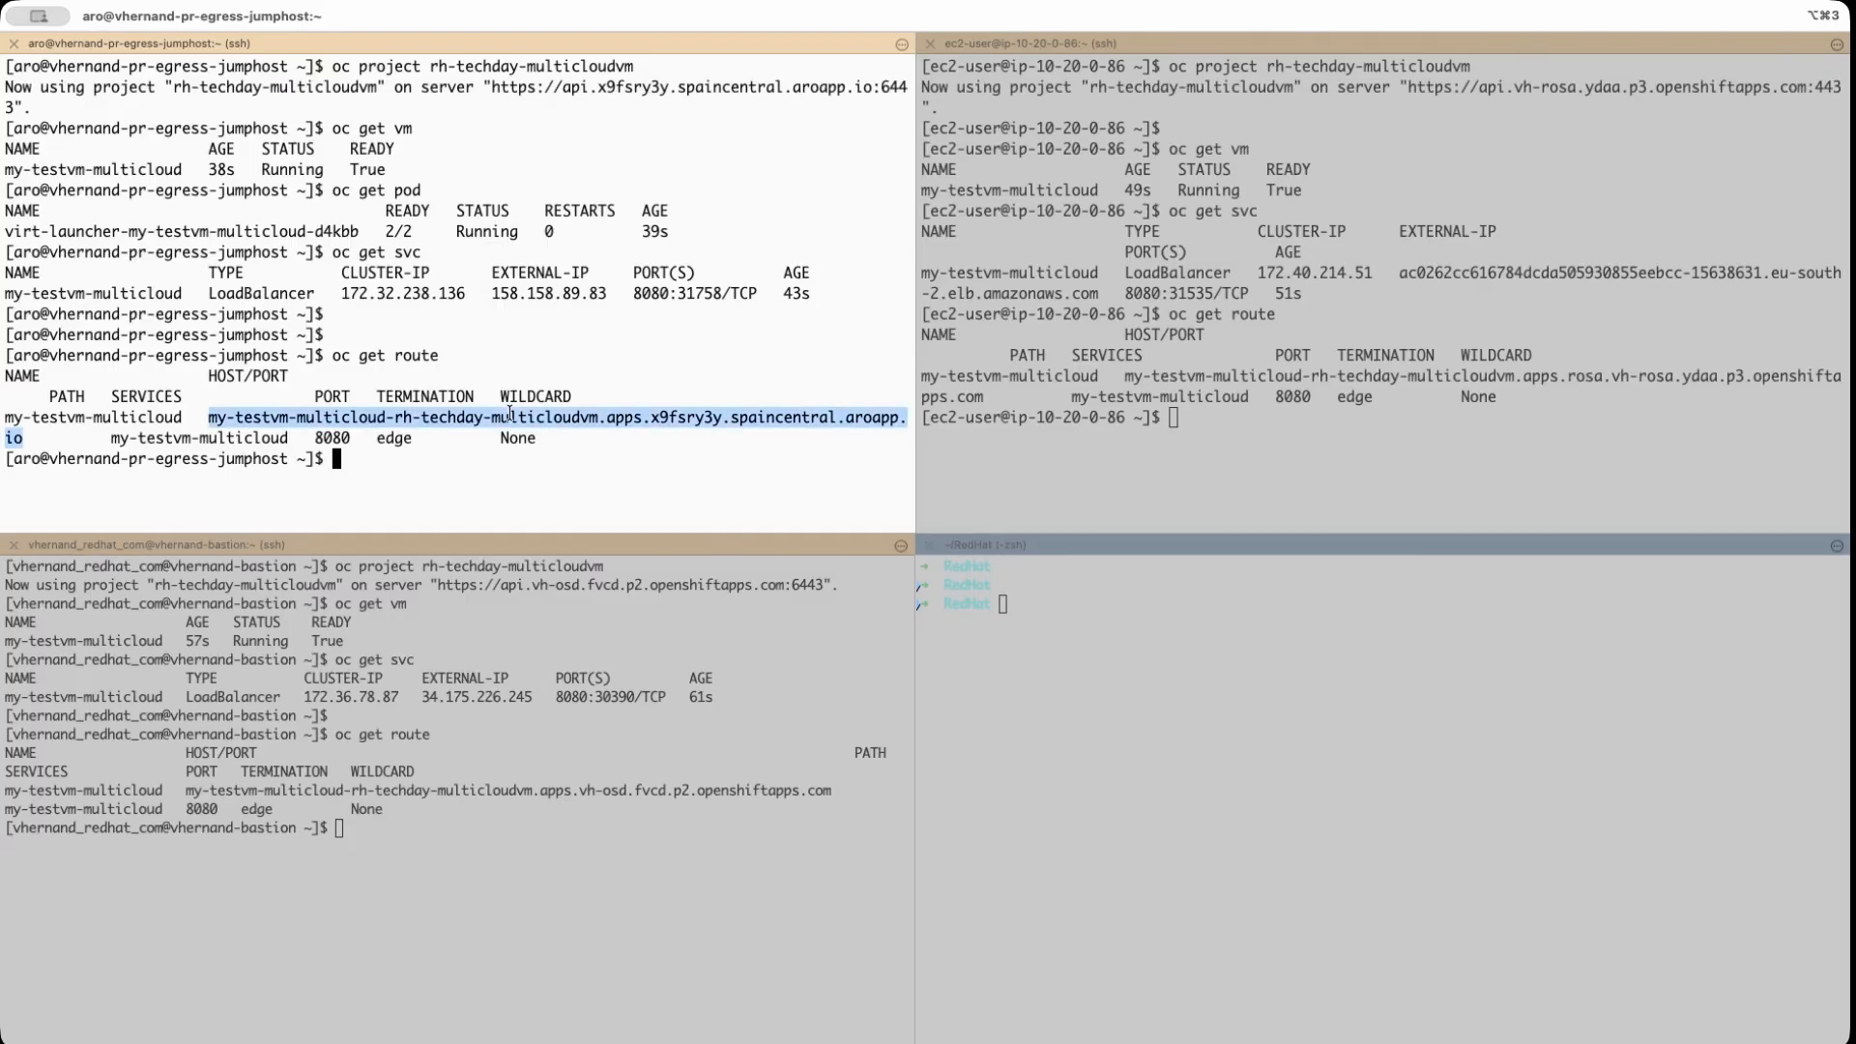
{"action": "key", "text": "super+Tab"}
- Open the shared multicloud domain on port 8080 in a new tab and reload it three times to compare which provider responds
{"action": "left_click", "coordinate": [1755, 21]}
{"action": "type", "text": "multicloud.victorhernando.es:8080/"}
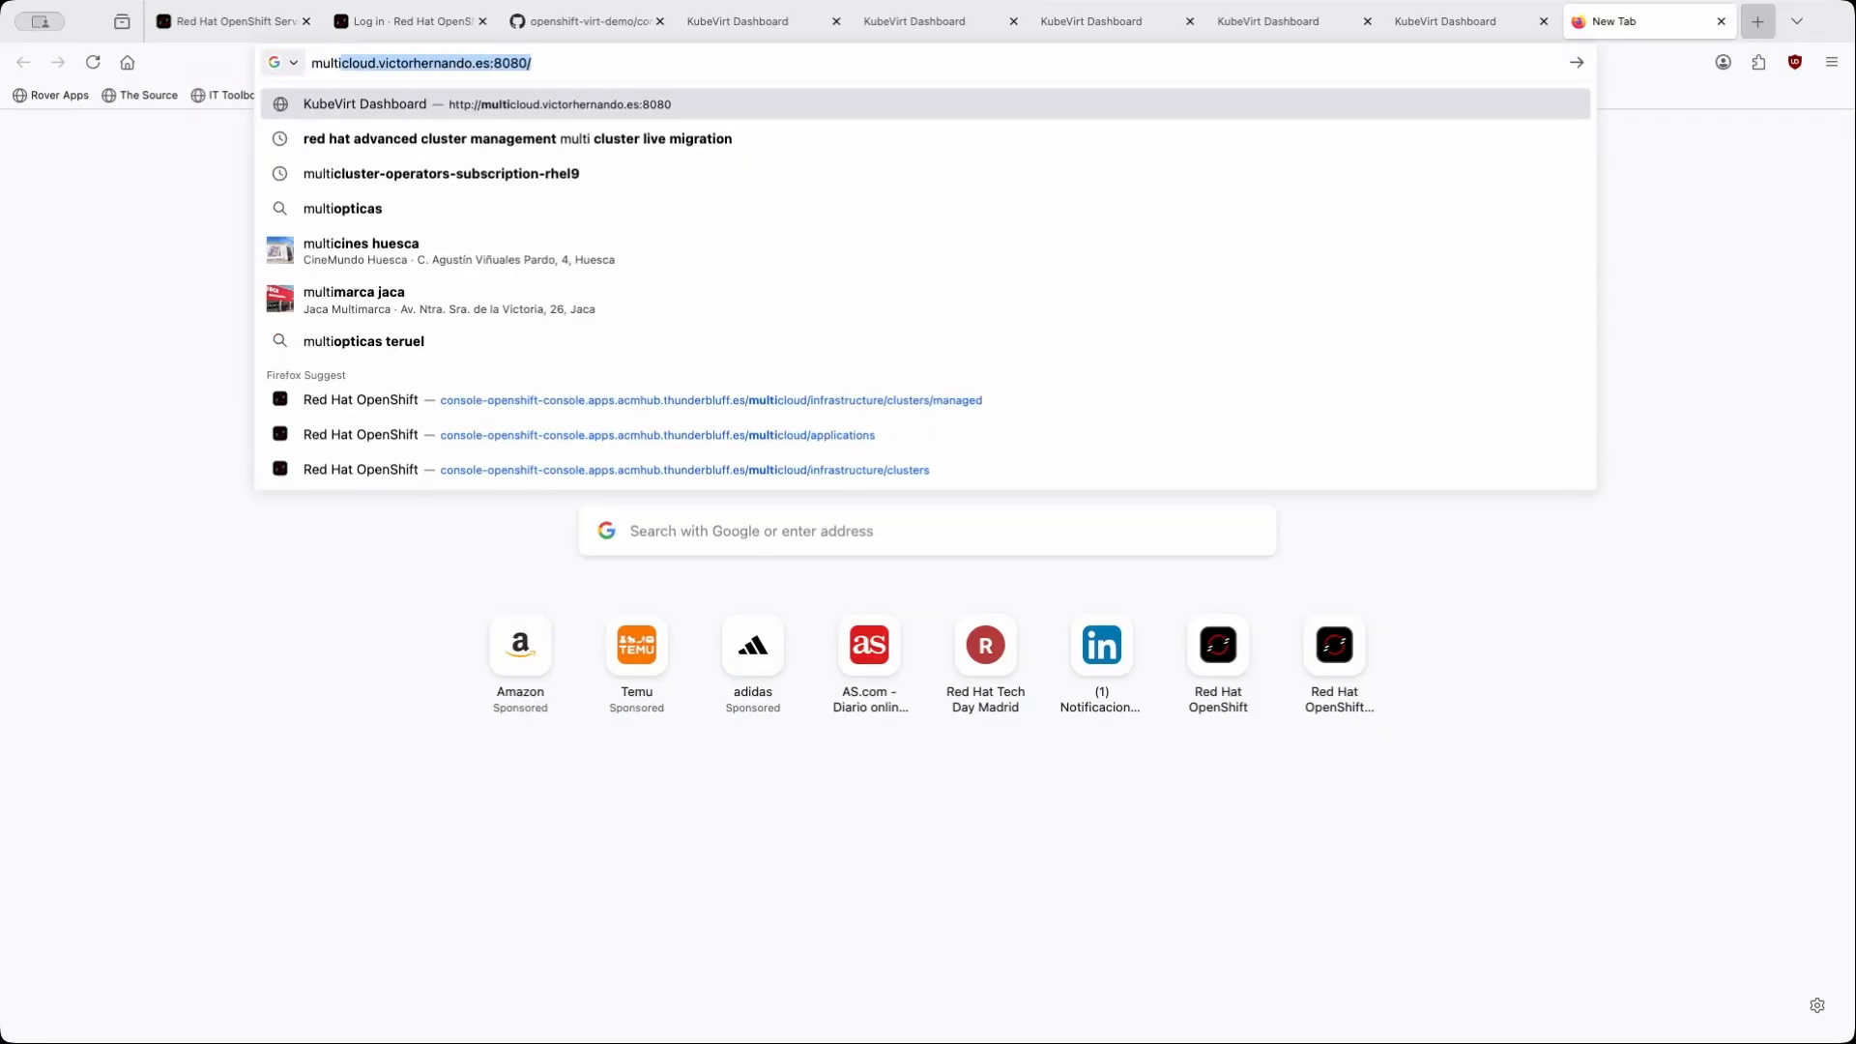
{"action": "key", "text": "Return"}
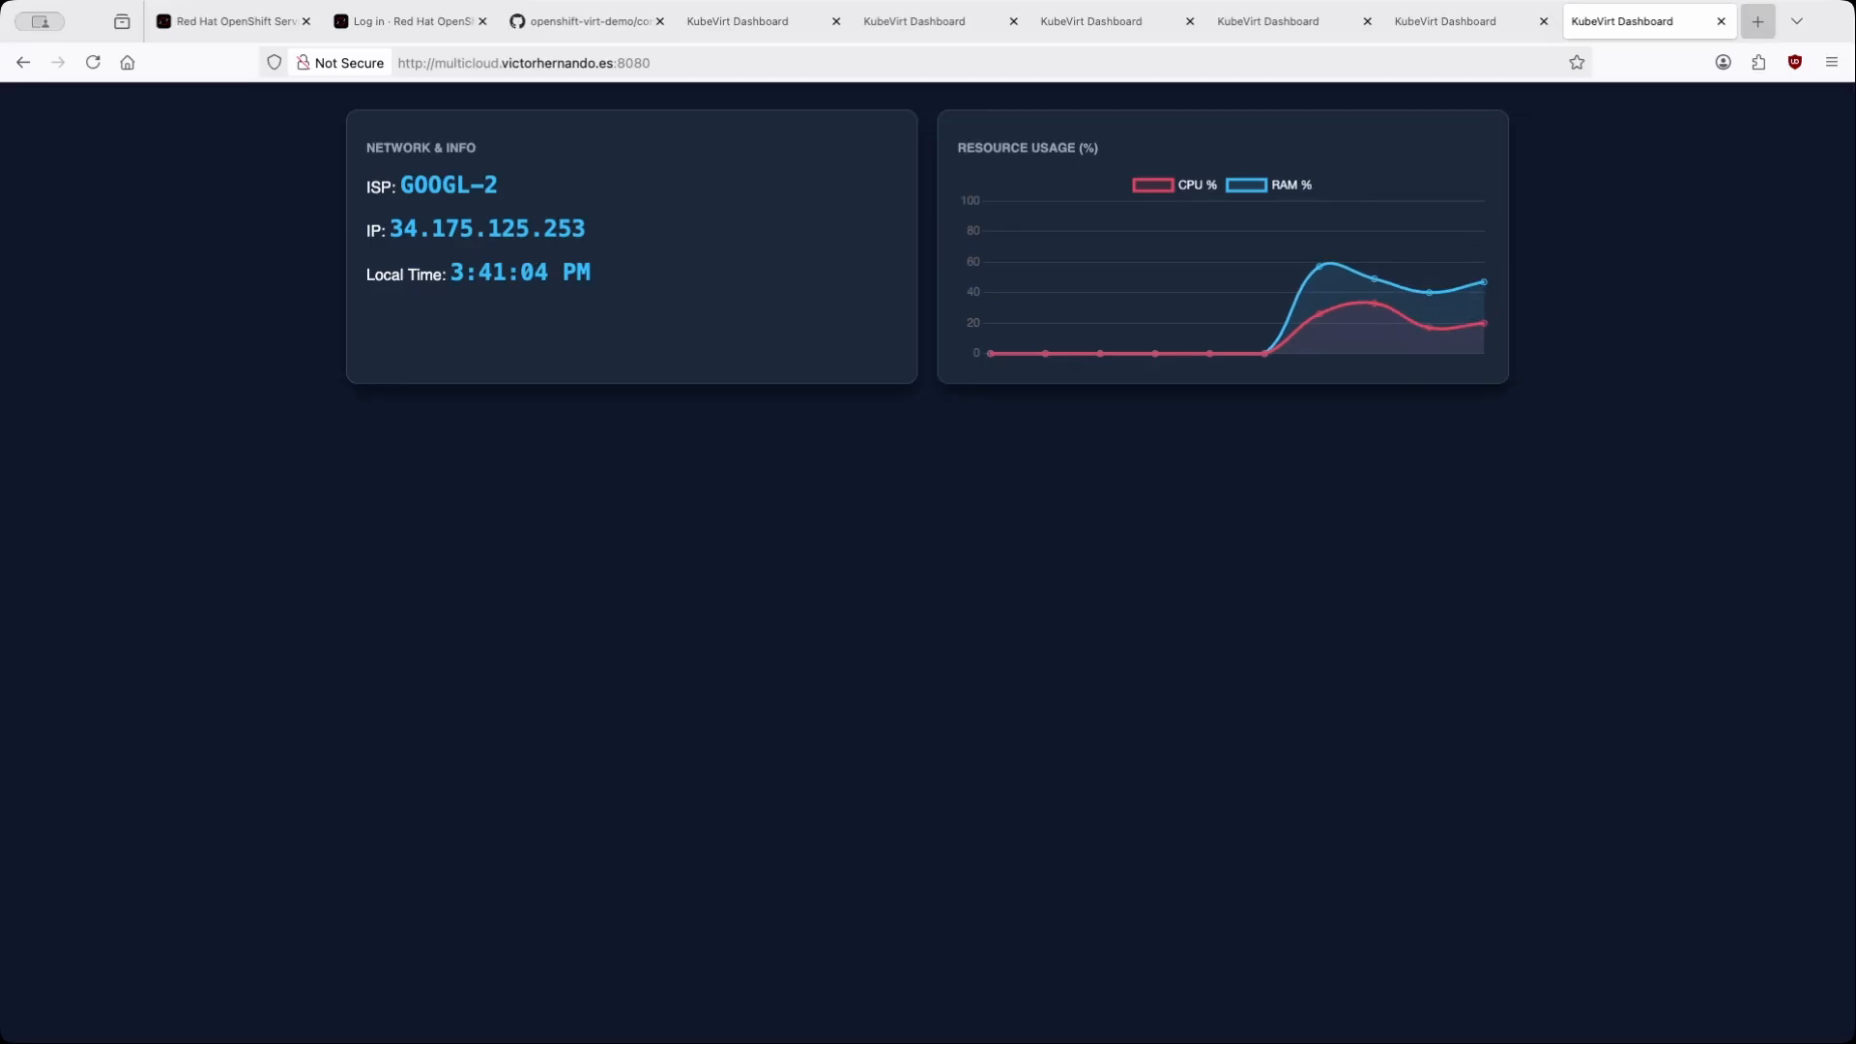
{"action": "key", "text": "super+r"}
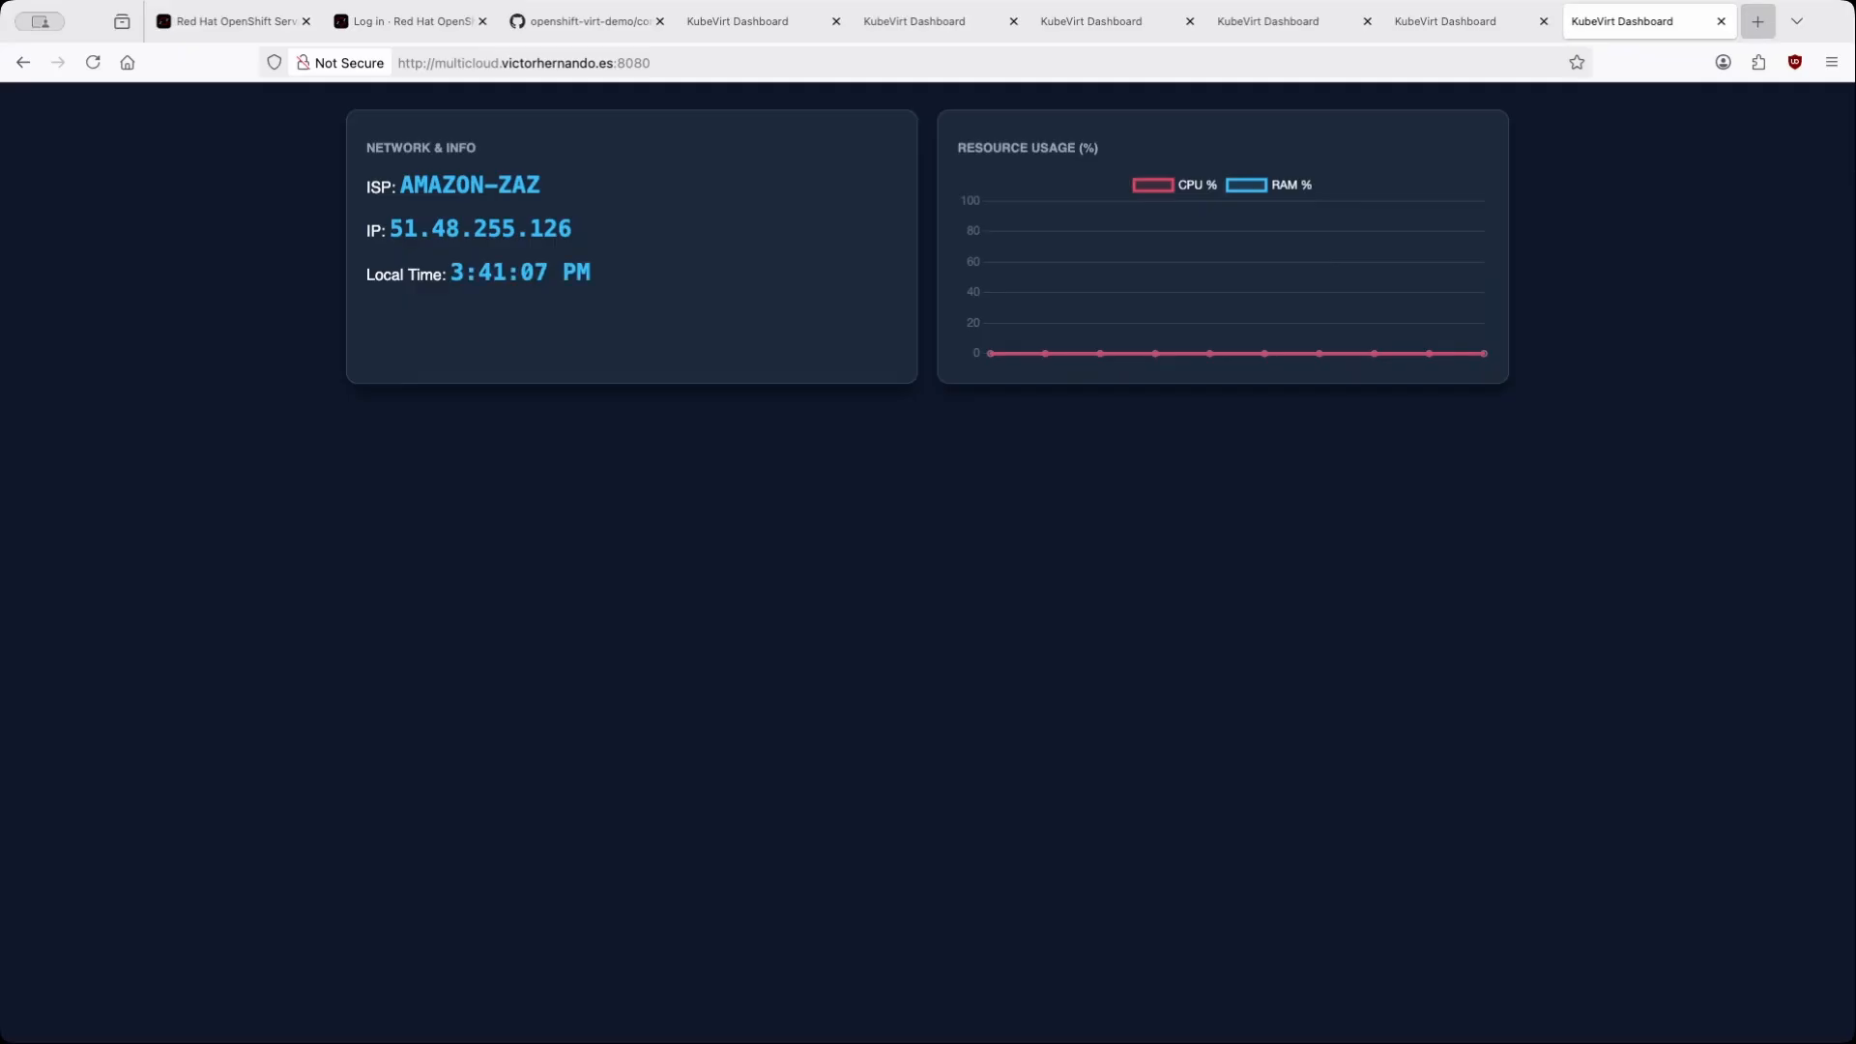
{"action": "key", "text": "super+r"}
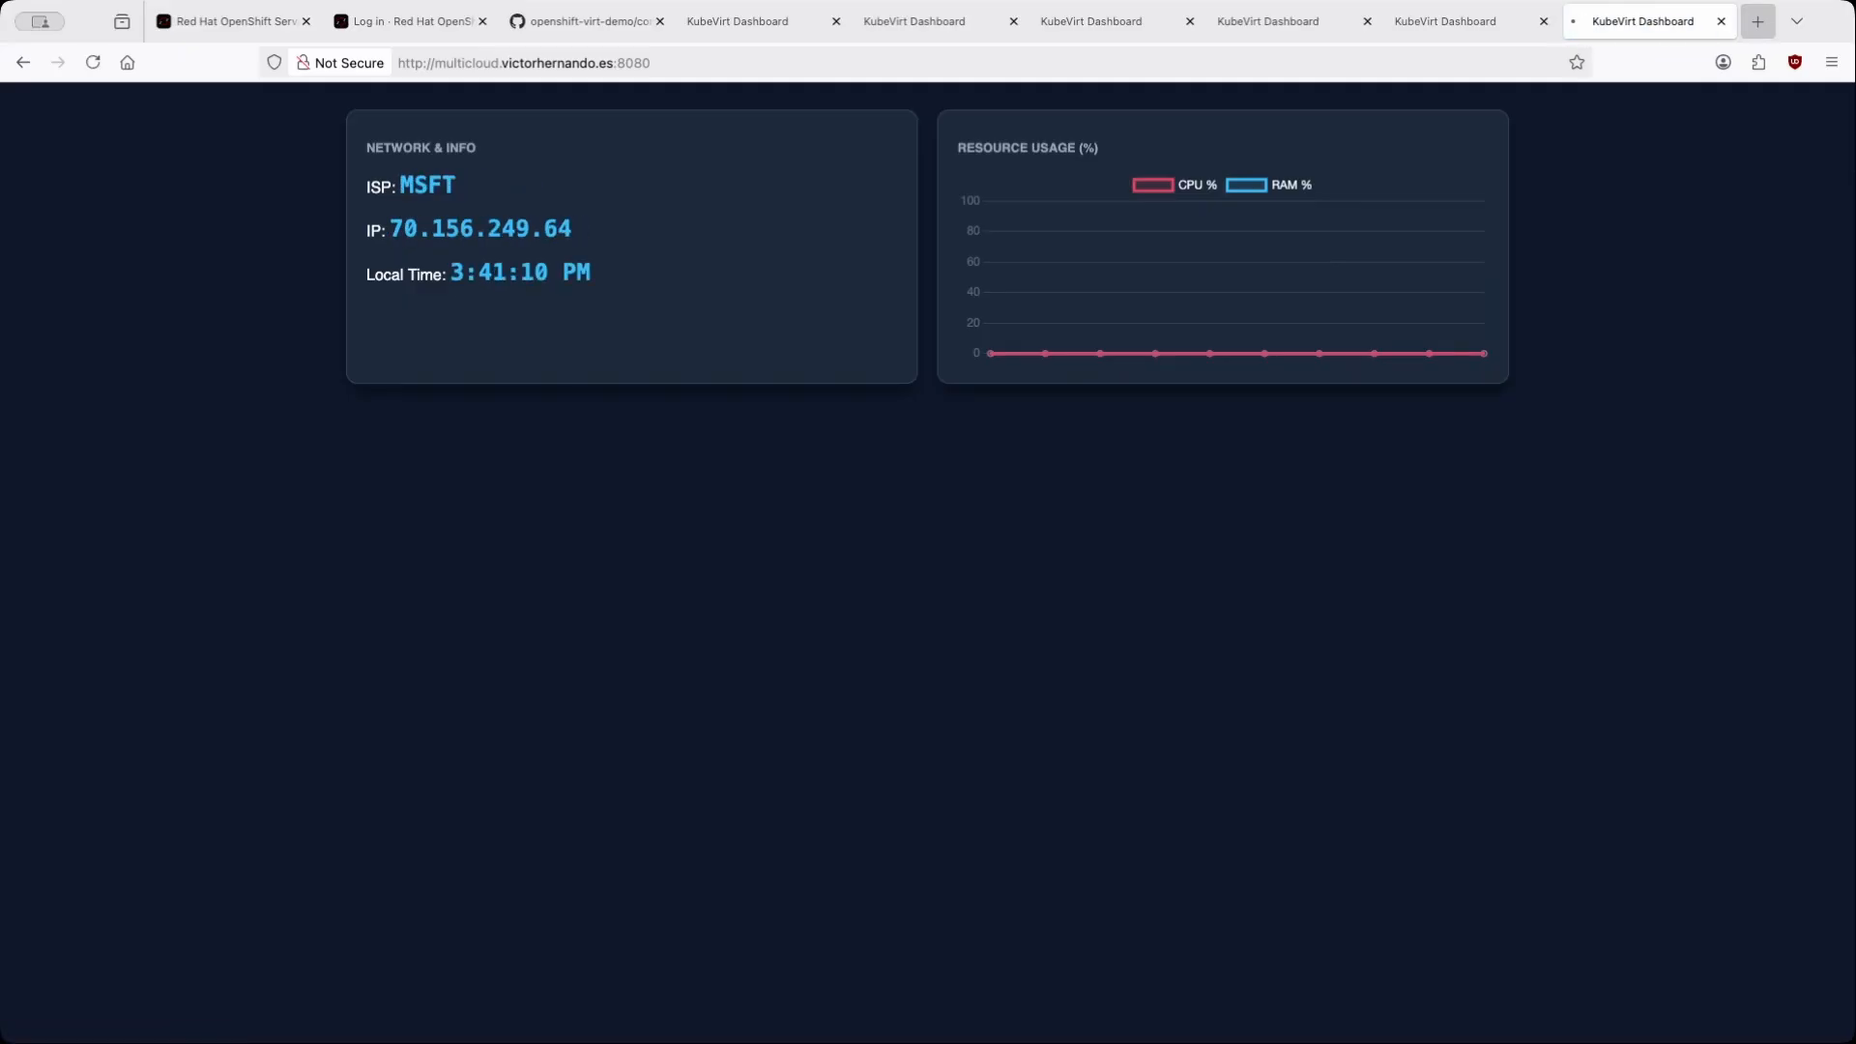
{"action": "key", "text": "super+r"}
- Switch the OpenShift console to Fleet Virtualization, review the virtual machines of all clusters and expand the vh-aro cluster's projects
{"action": "key", "text": "super+1"}
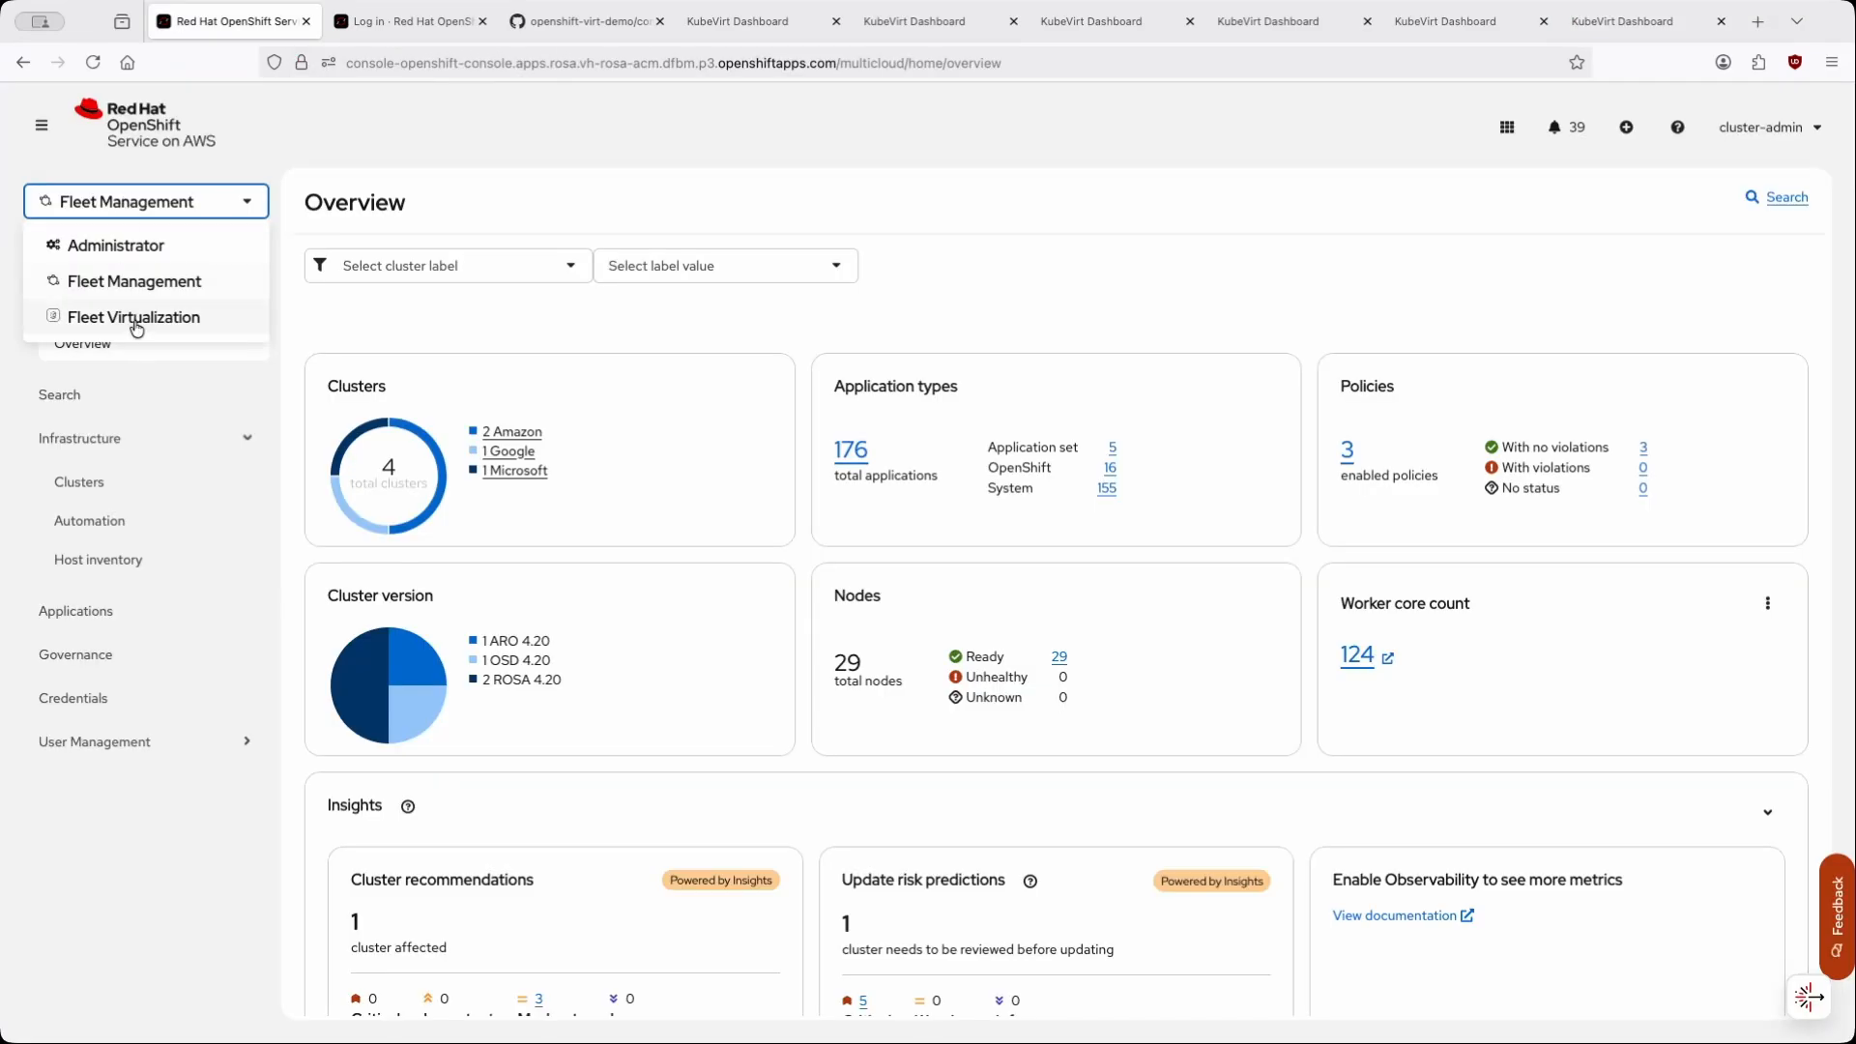
{"action": "left_click", "coordinate": [135, 319]}
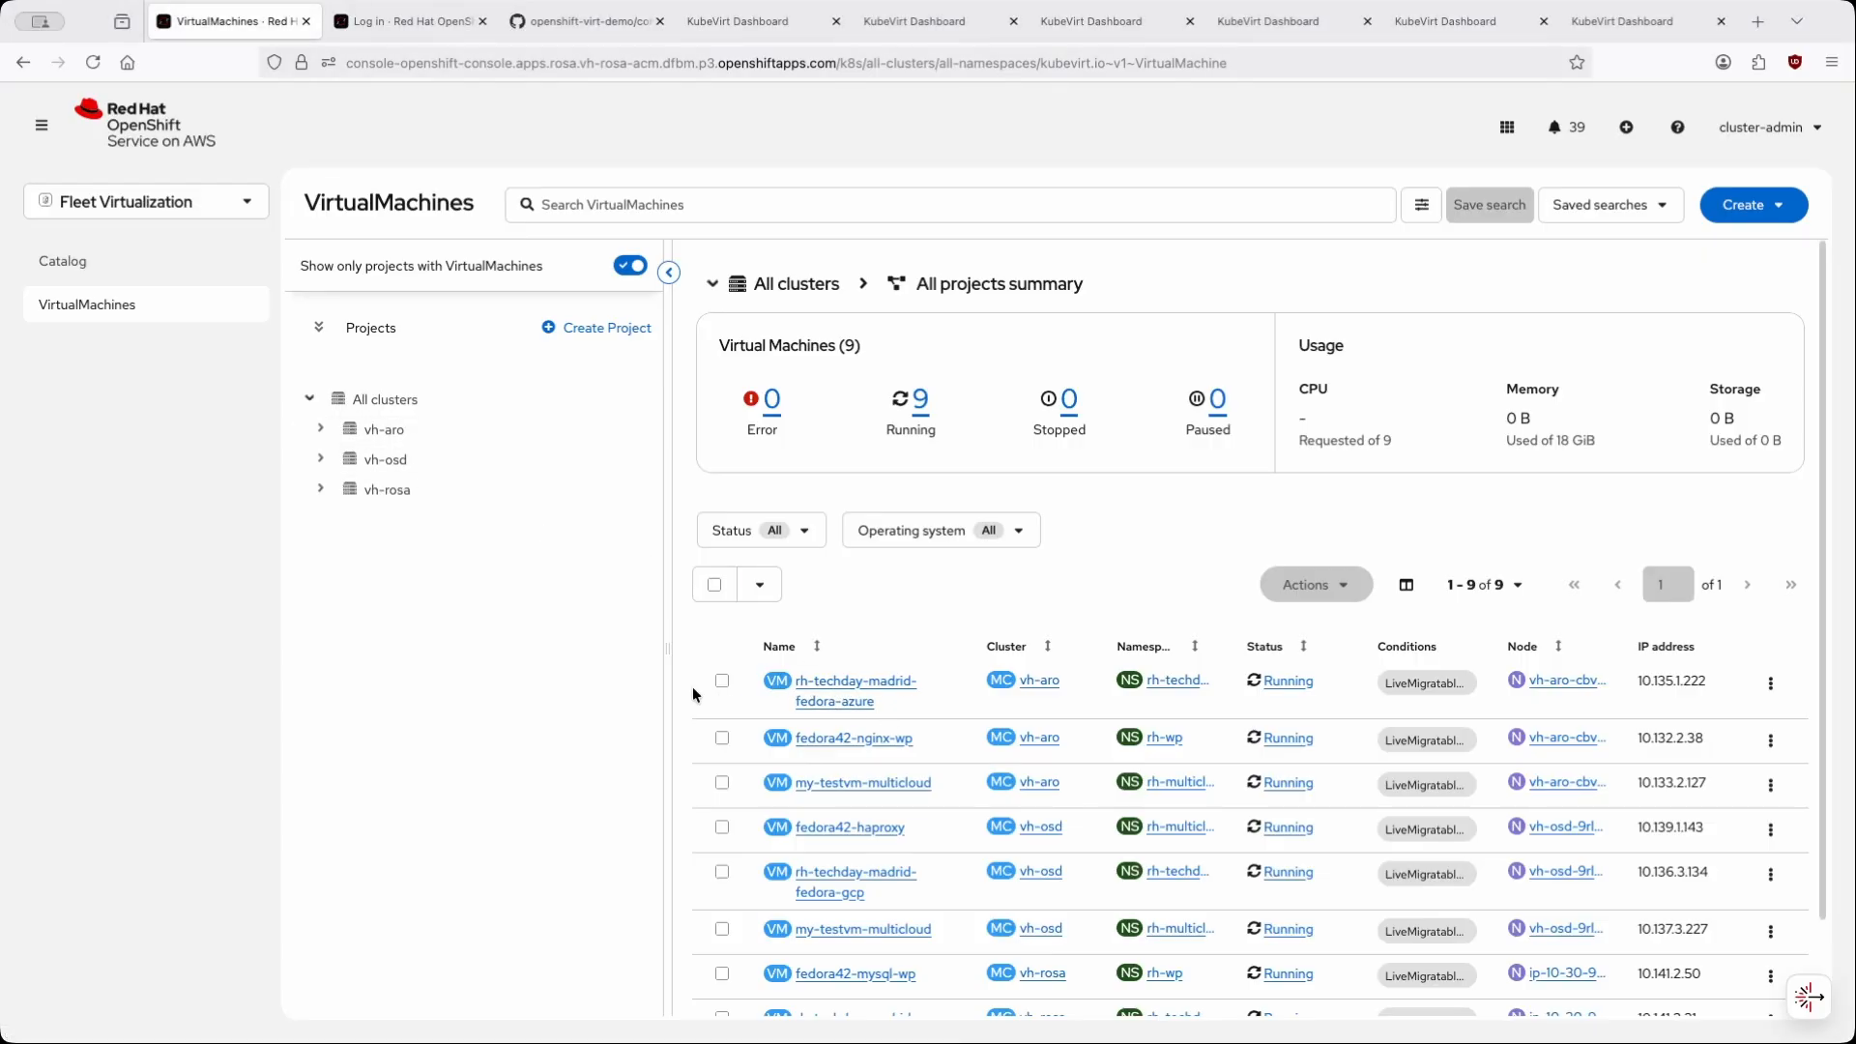
{"action": "scroll", "coordinate": [692, 686], "scroll_direction": "down", "scroll_amount": 2}
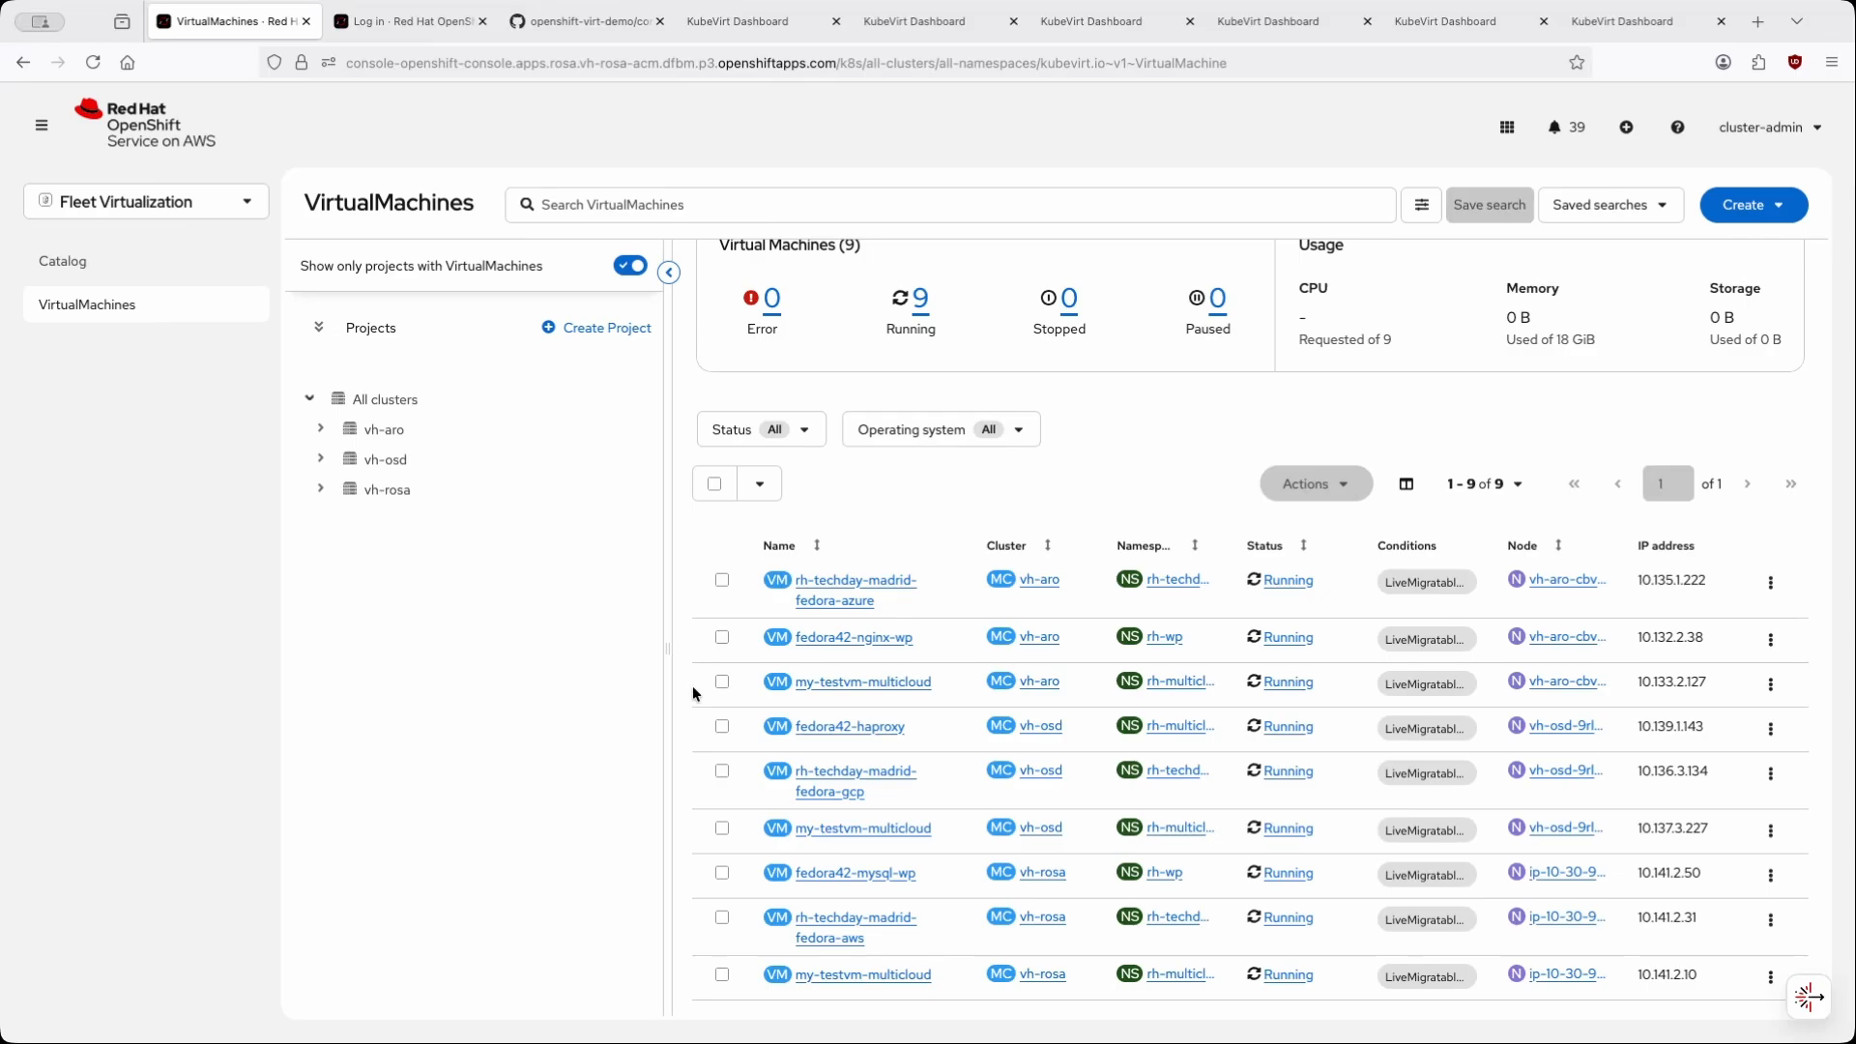
{"action": "left_click", "coordinate": [321, 428]}
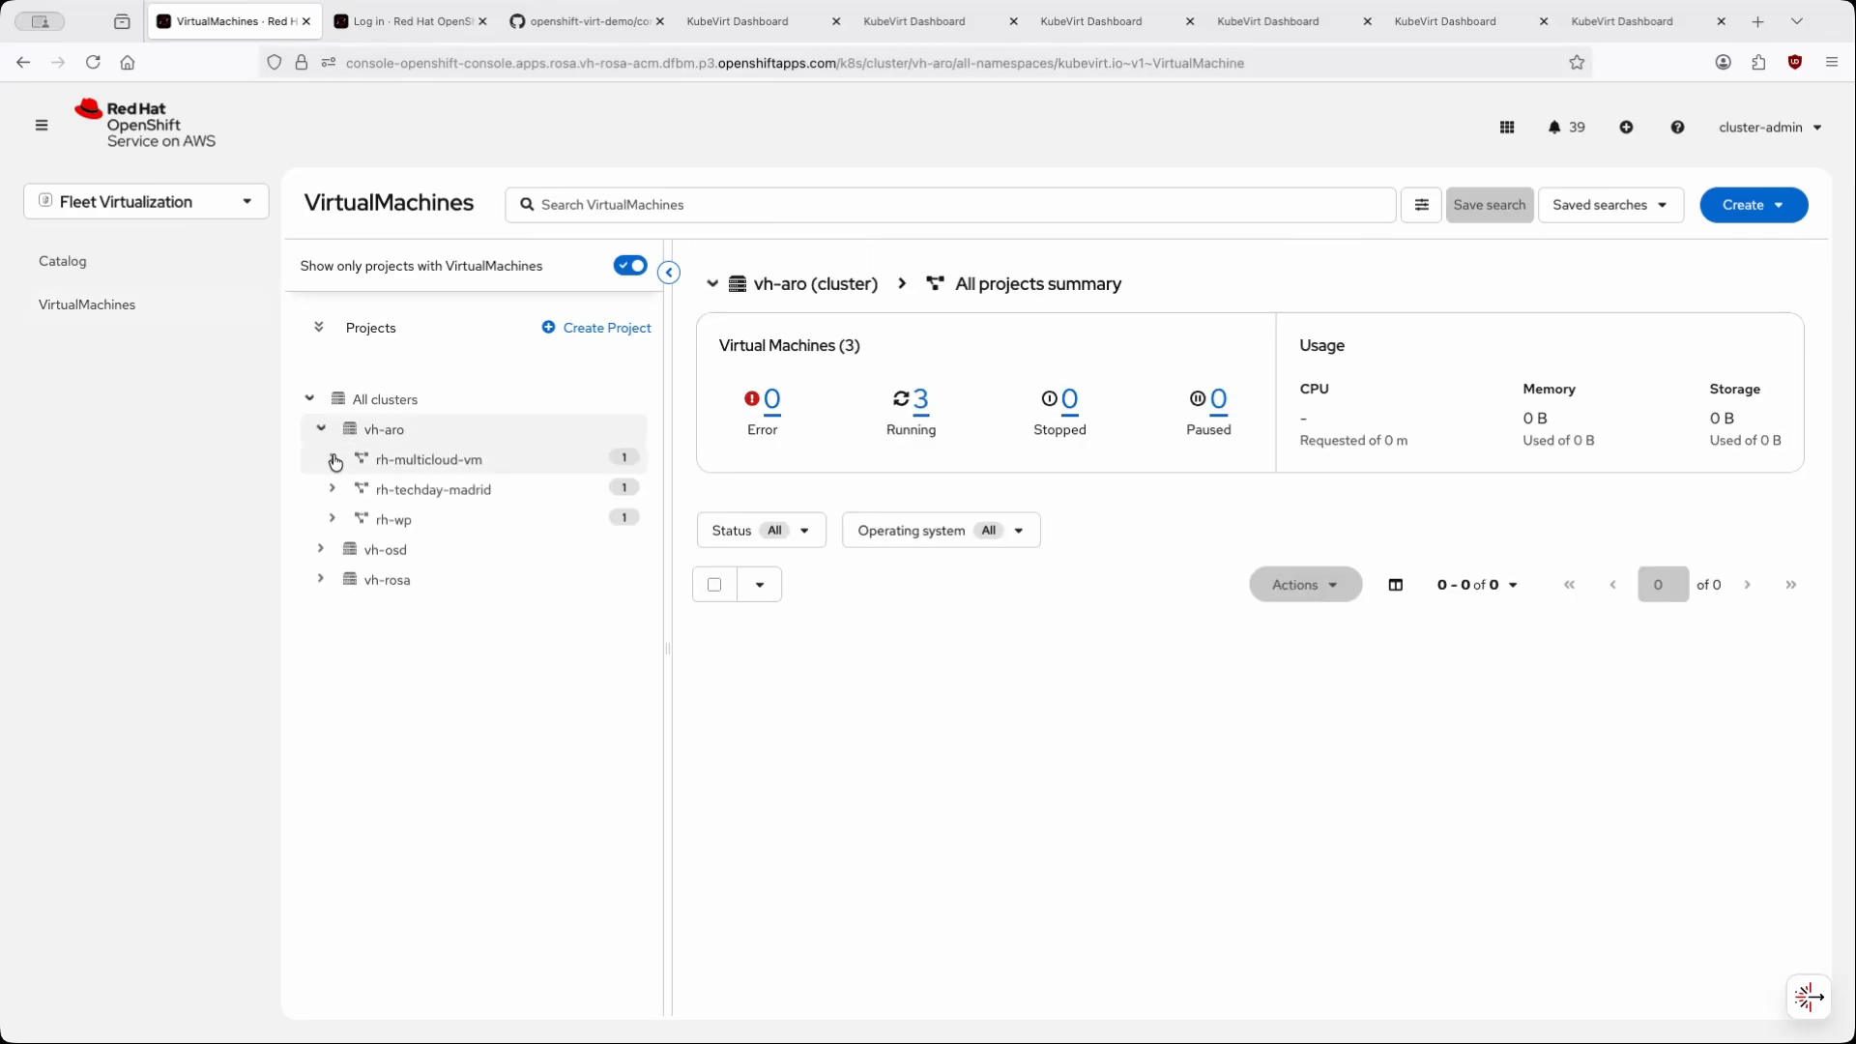
- Expand the vh-osd and vh-rosa clusters and open the rh-techday-madrid project of all three clusters
{"action": "left_click", "coordinate": [322, 549]}
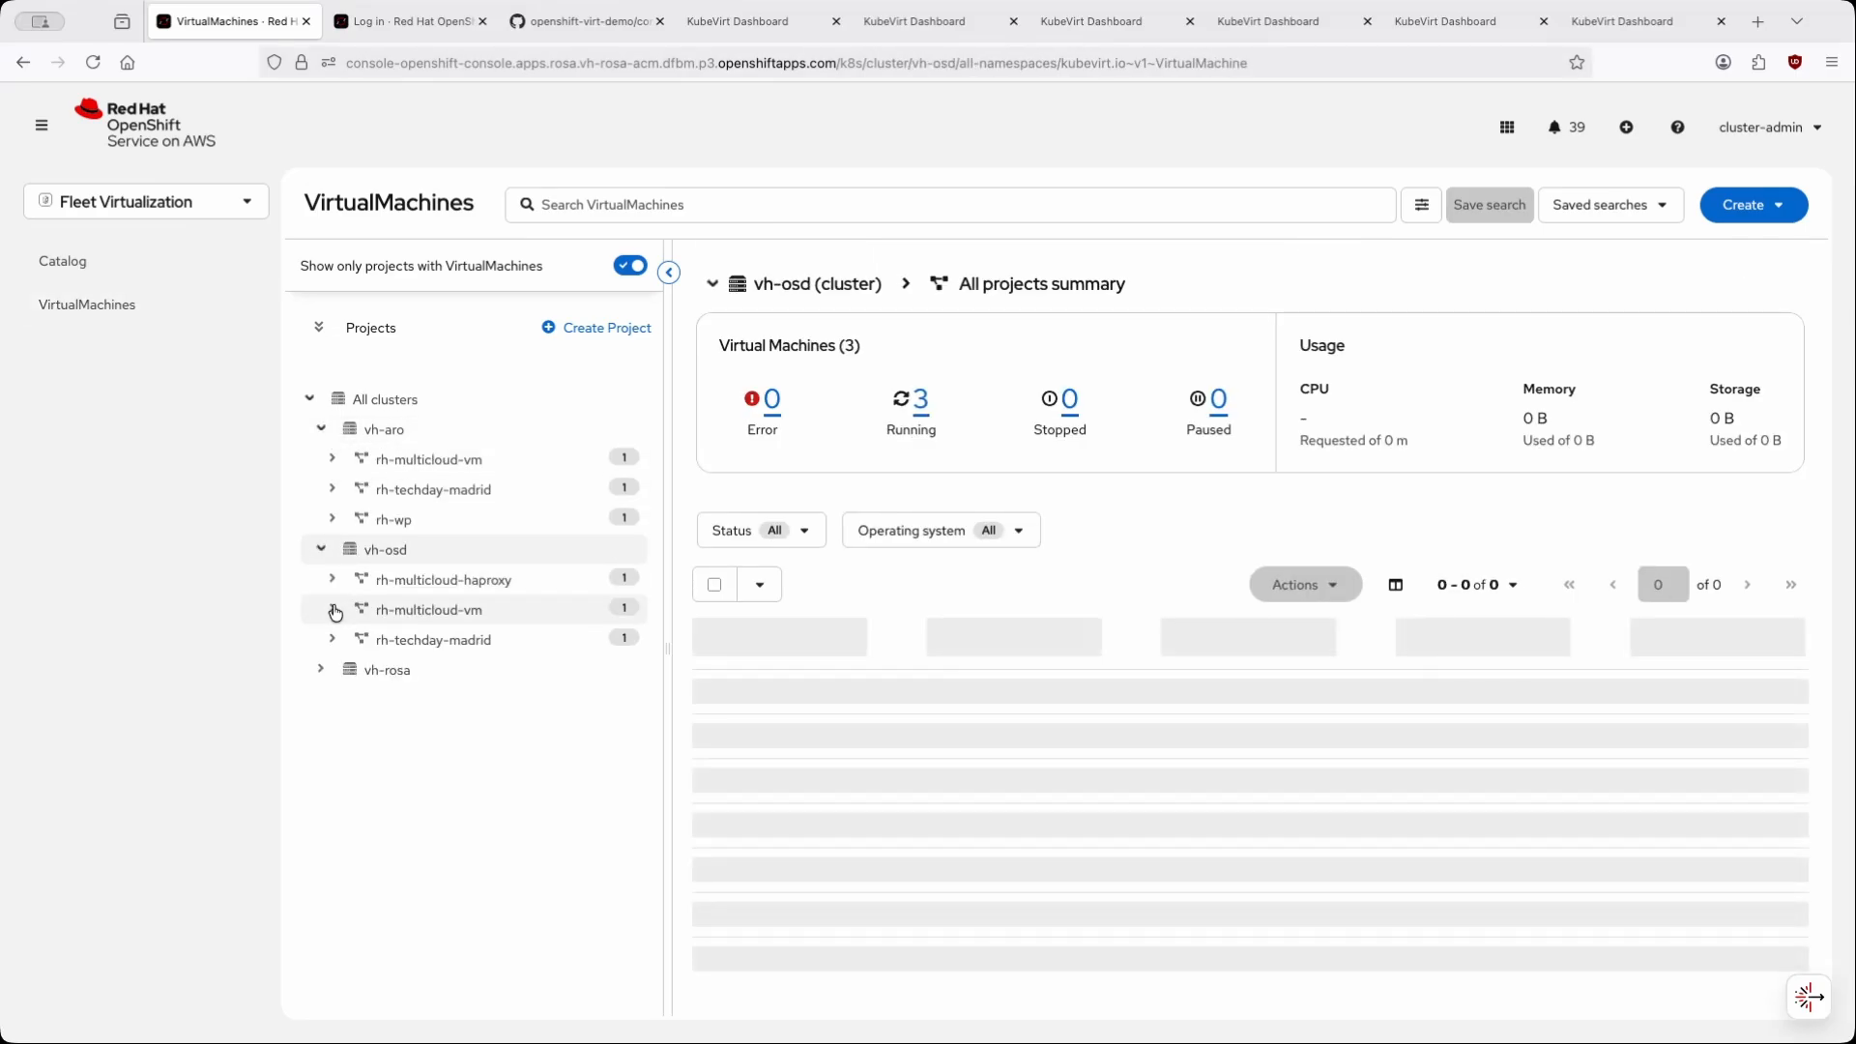
{"action": "left_click", "coordinate": [322, 669]}
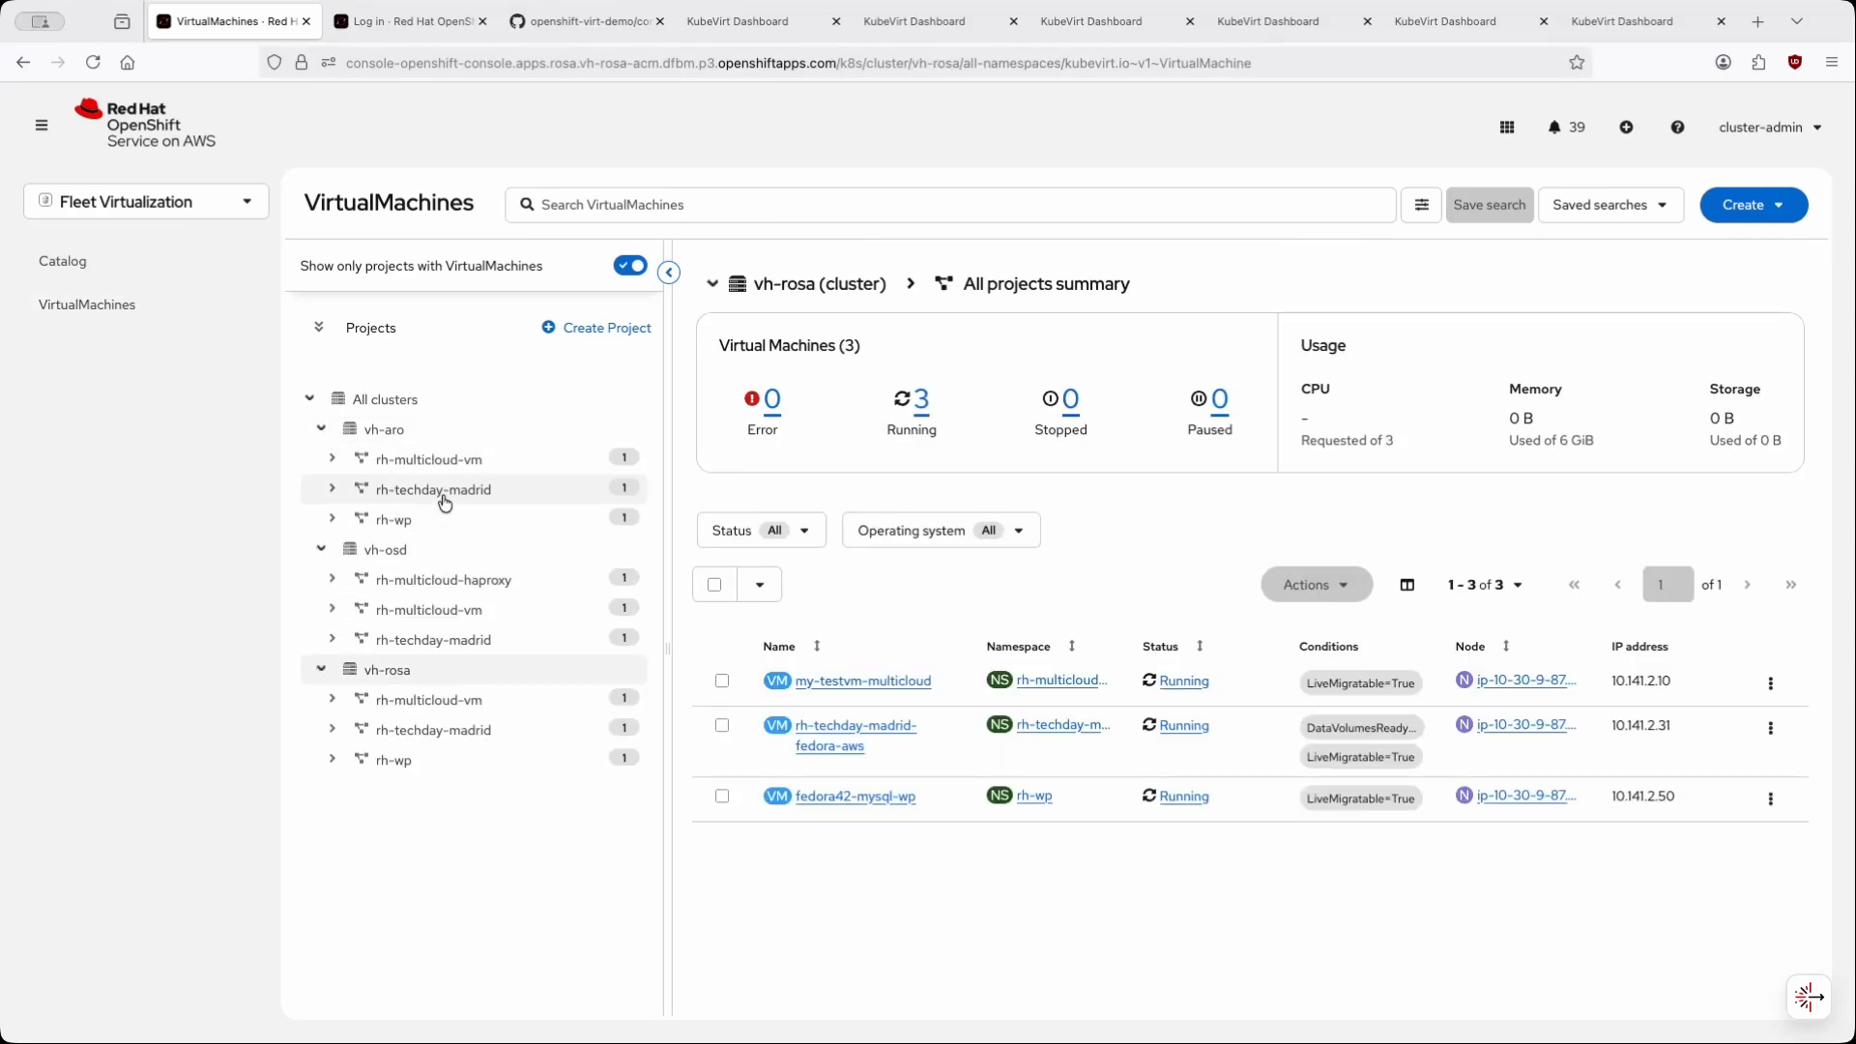
{"action": "left_click", "coordinate": [443, 499]}
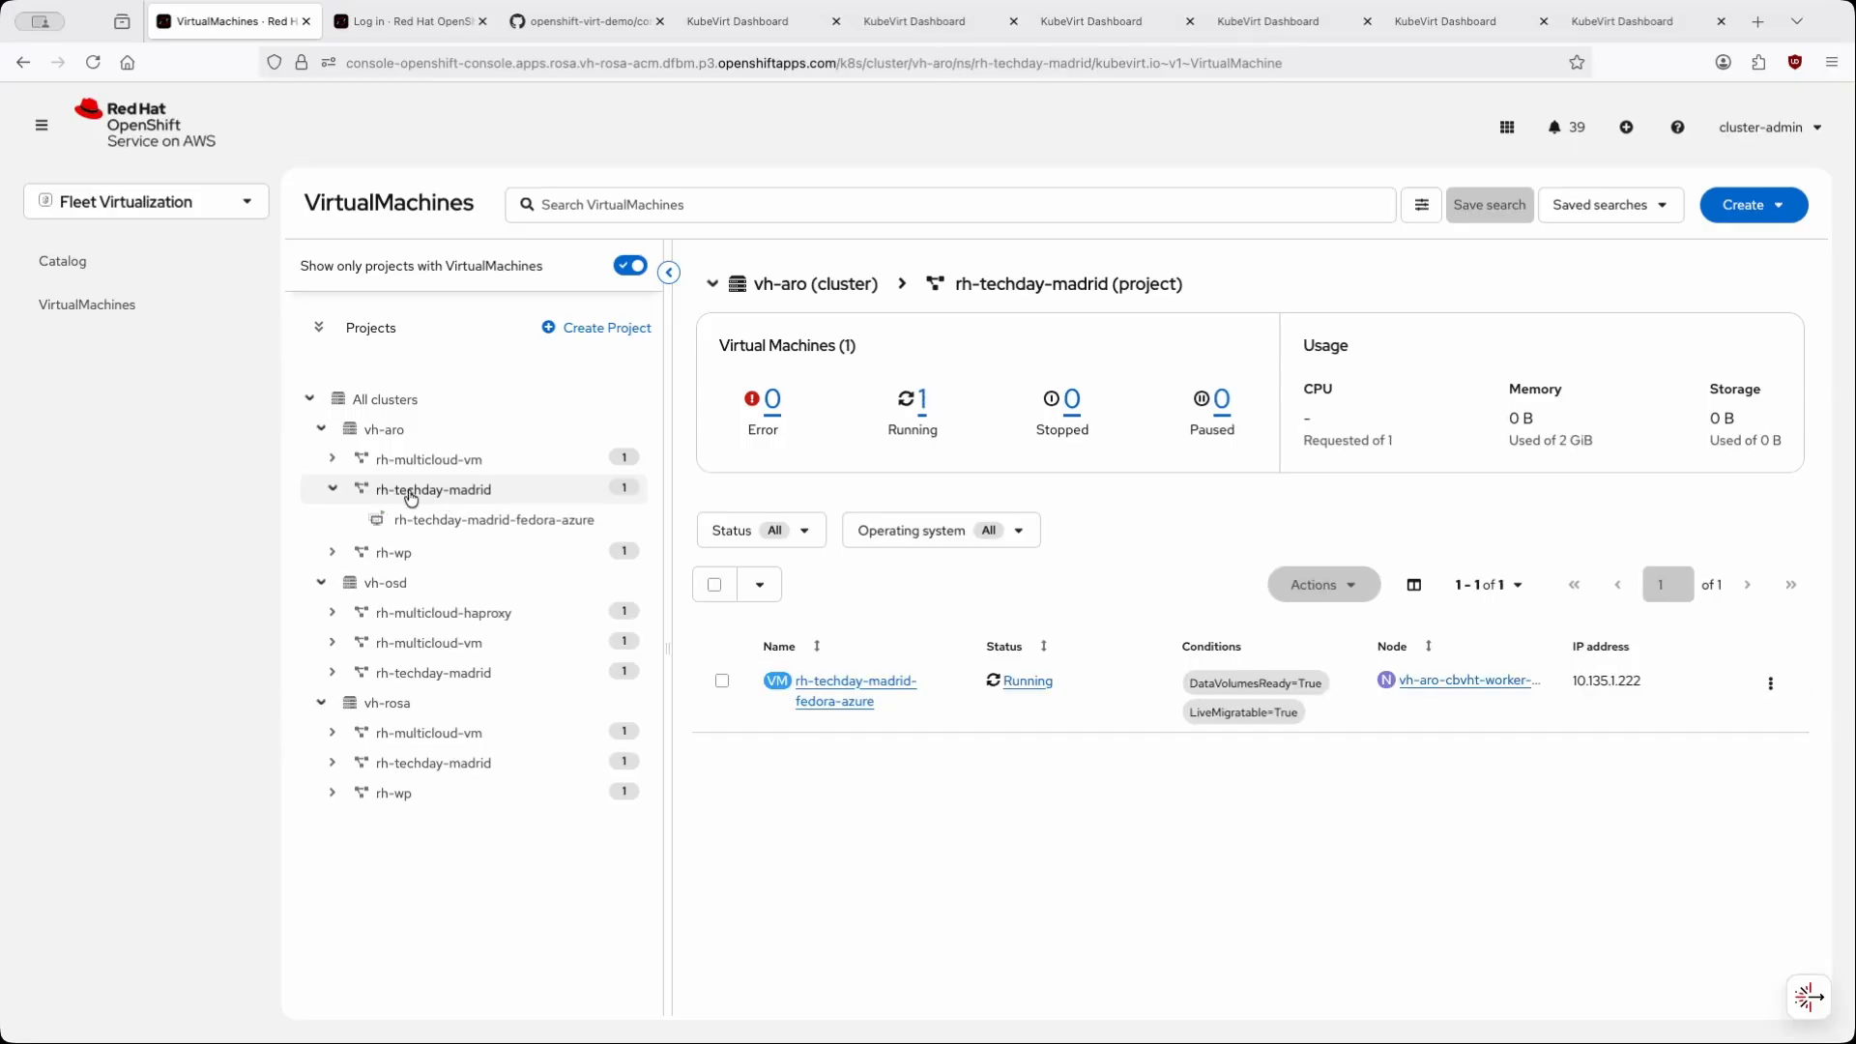
{"action": "left_click", "coordinate": [448, 676]}
{"action": "left_click", "coordinate": [447, 810]}
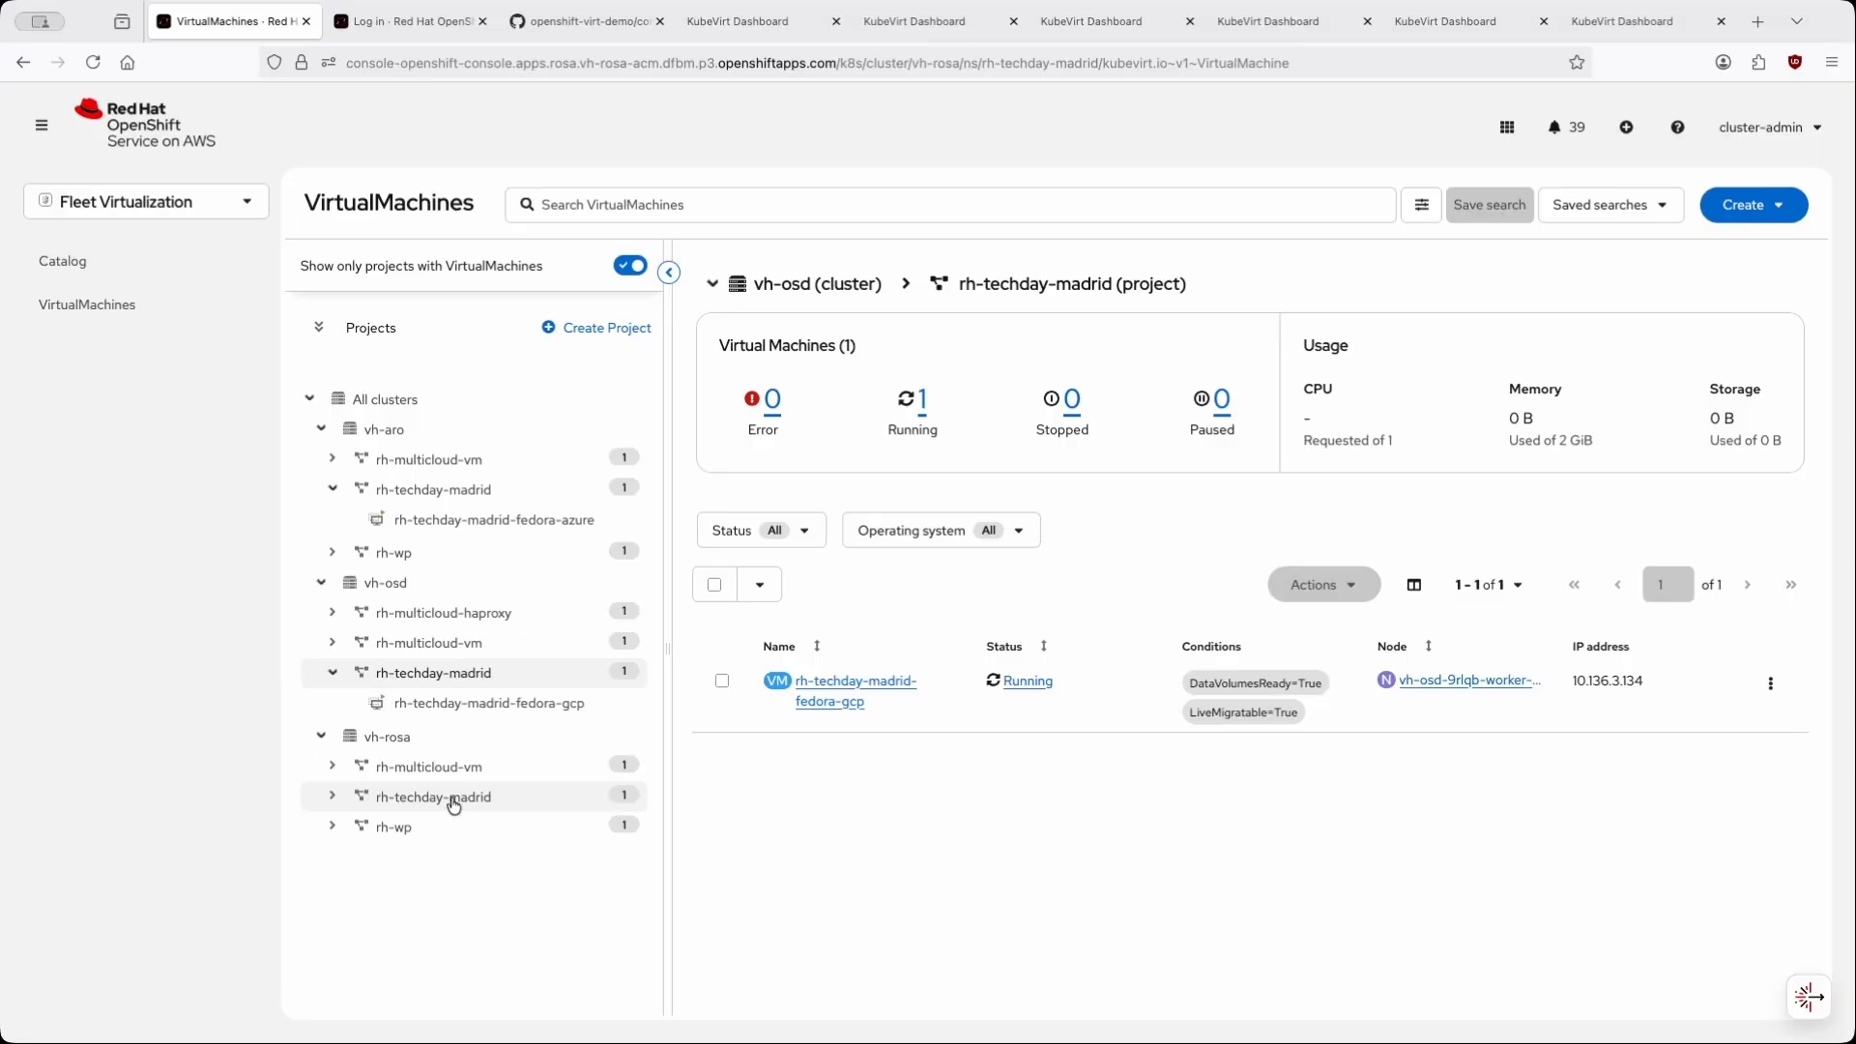
- Open the details of the rh-techday-madrid-fedora-aws, rh-techday-madrid-fedora-gcp and rh-techday-madrid-fedora-azure virtual machines
{"action": "left_click", "coordinate": [467, 828]}
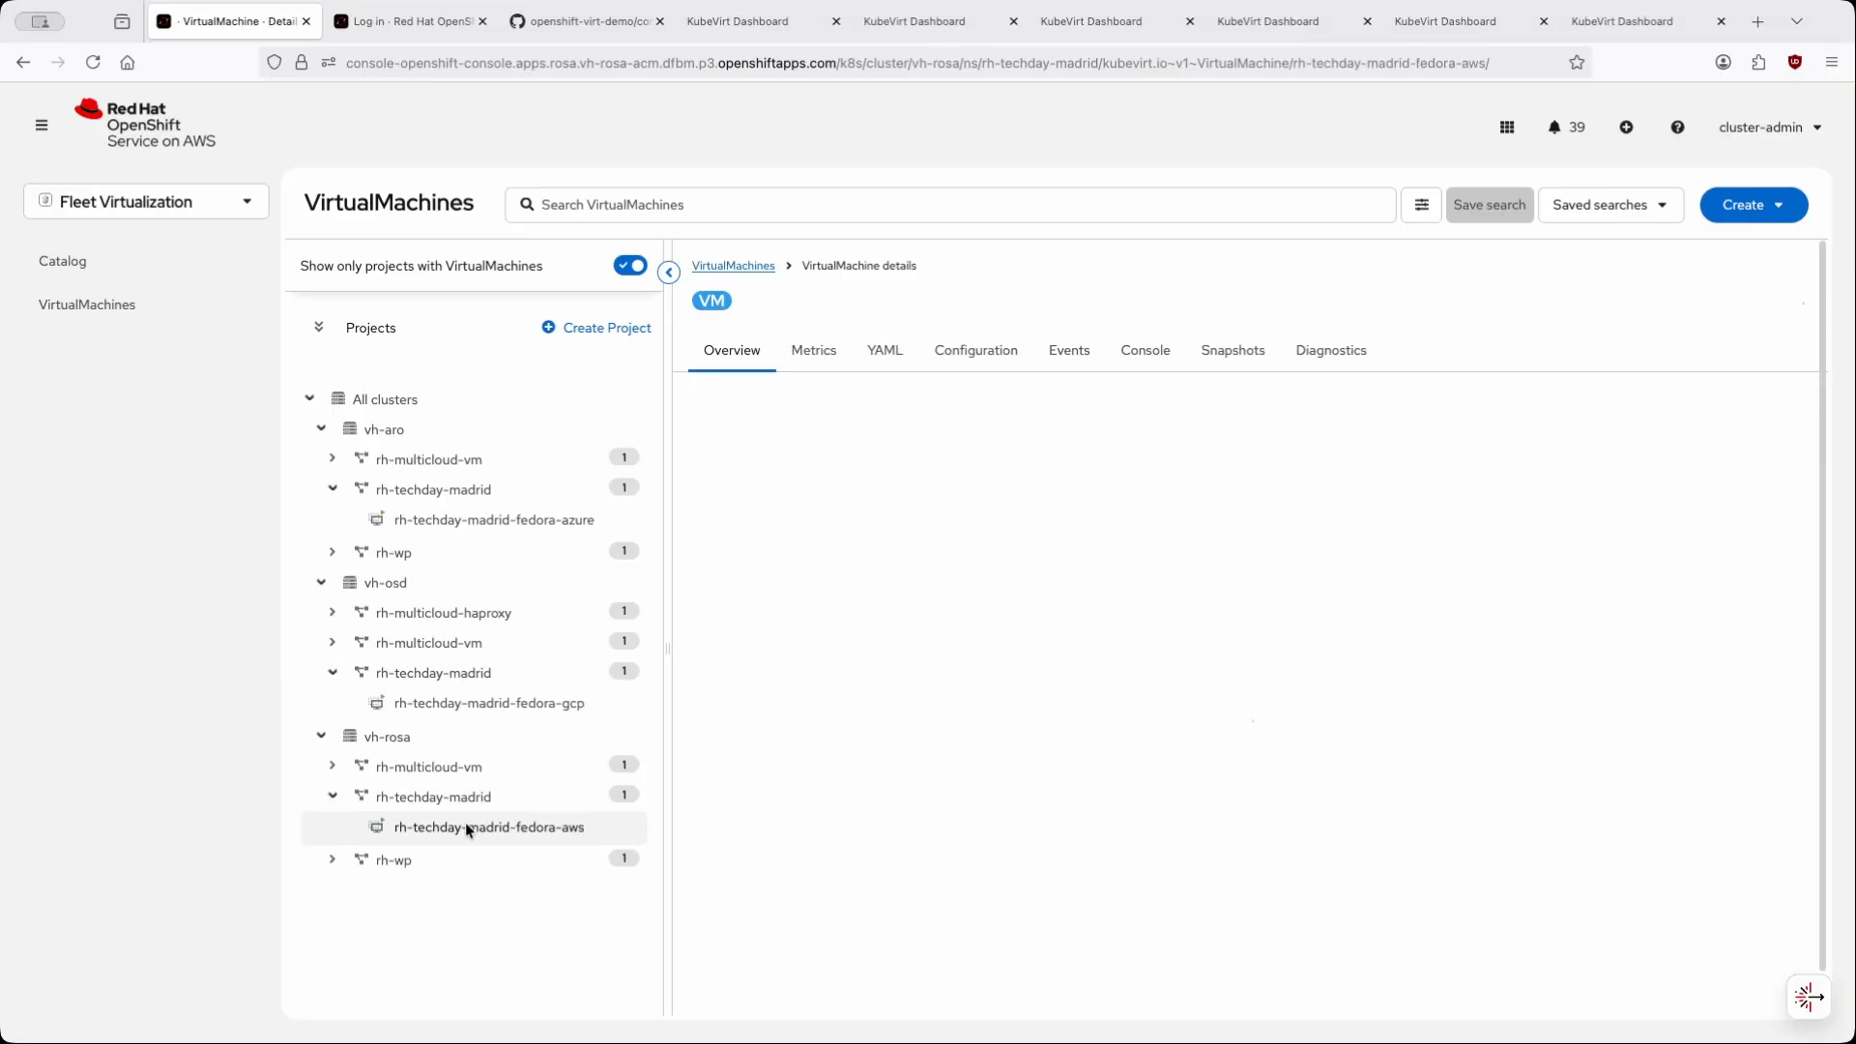
{"action": "left_click", "coordinate": [469, 700]}
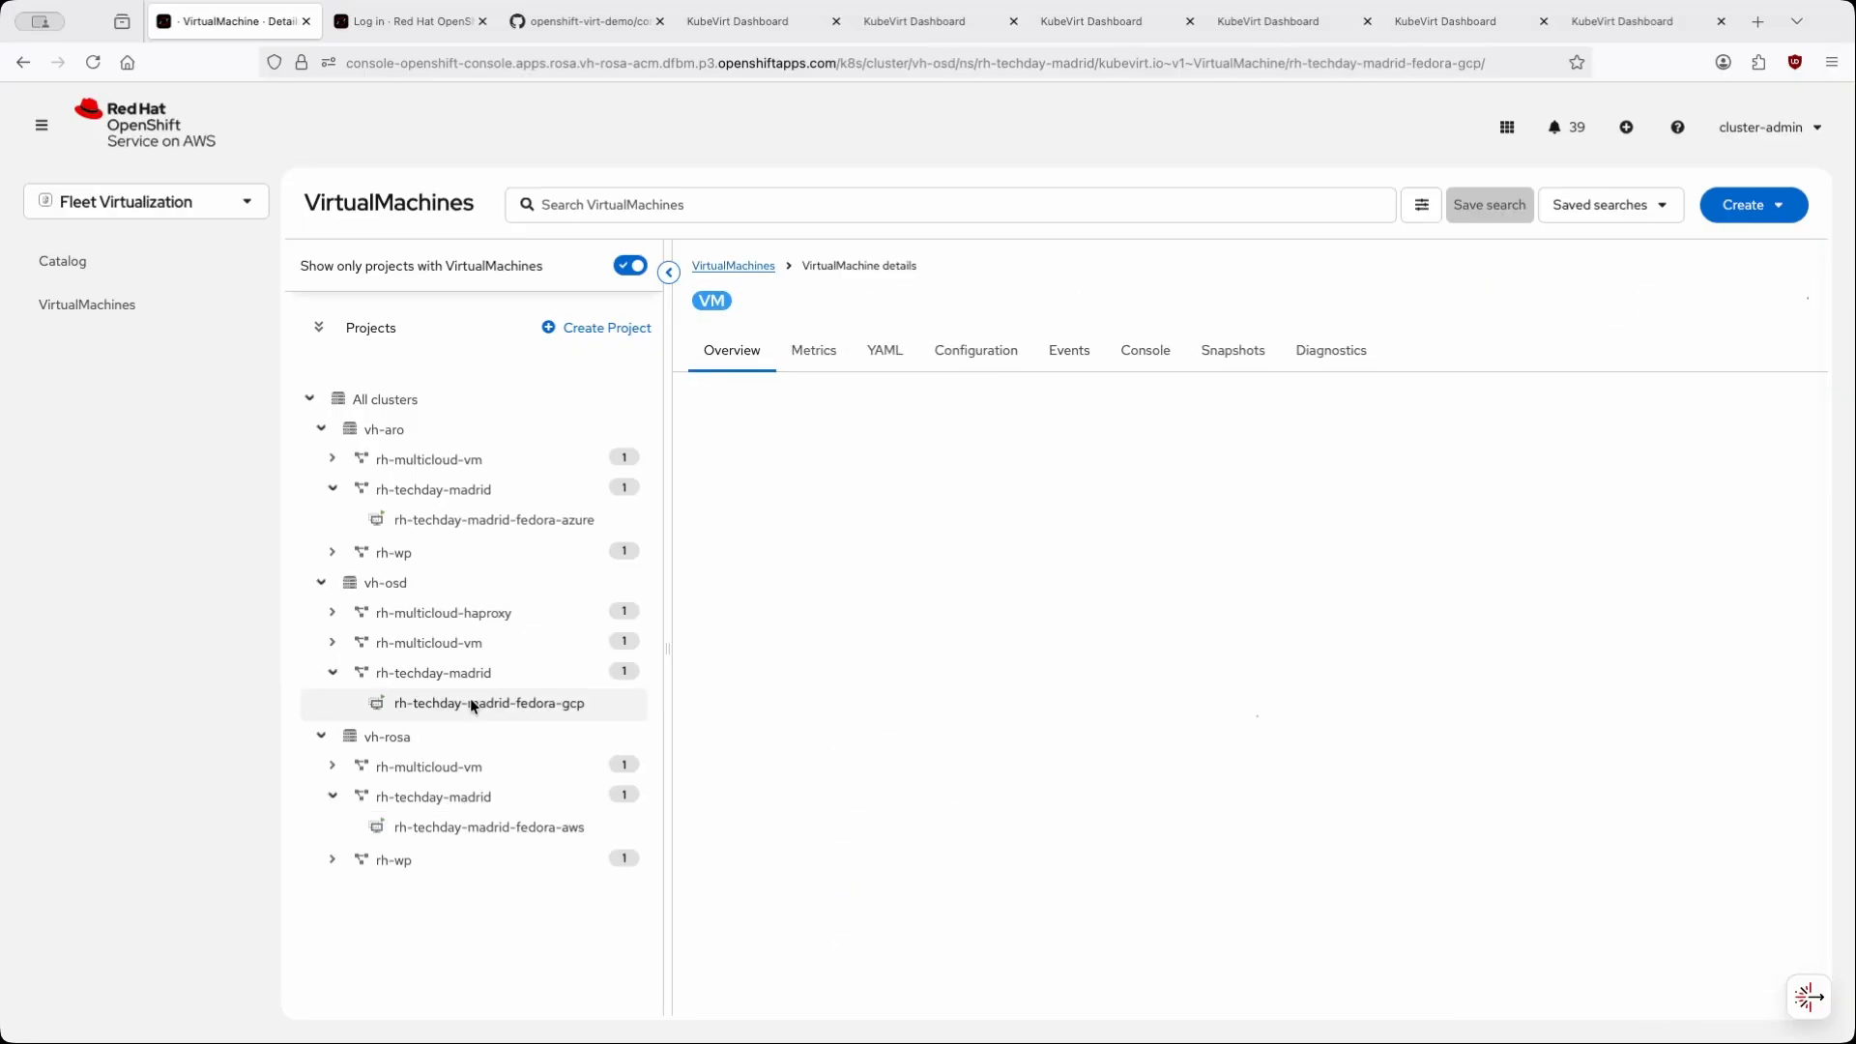
{"action": "left_click", "coordinate": [496, 527]}
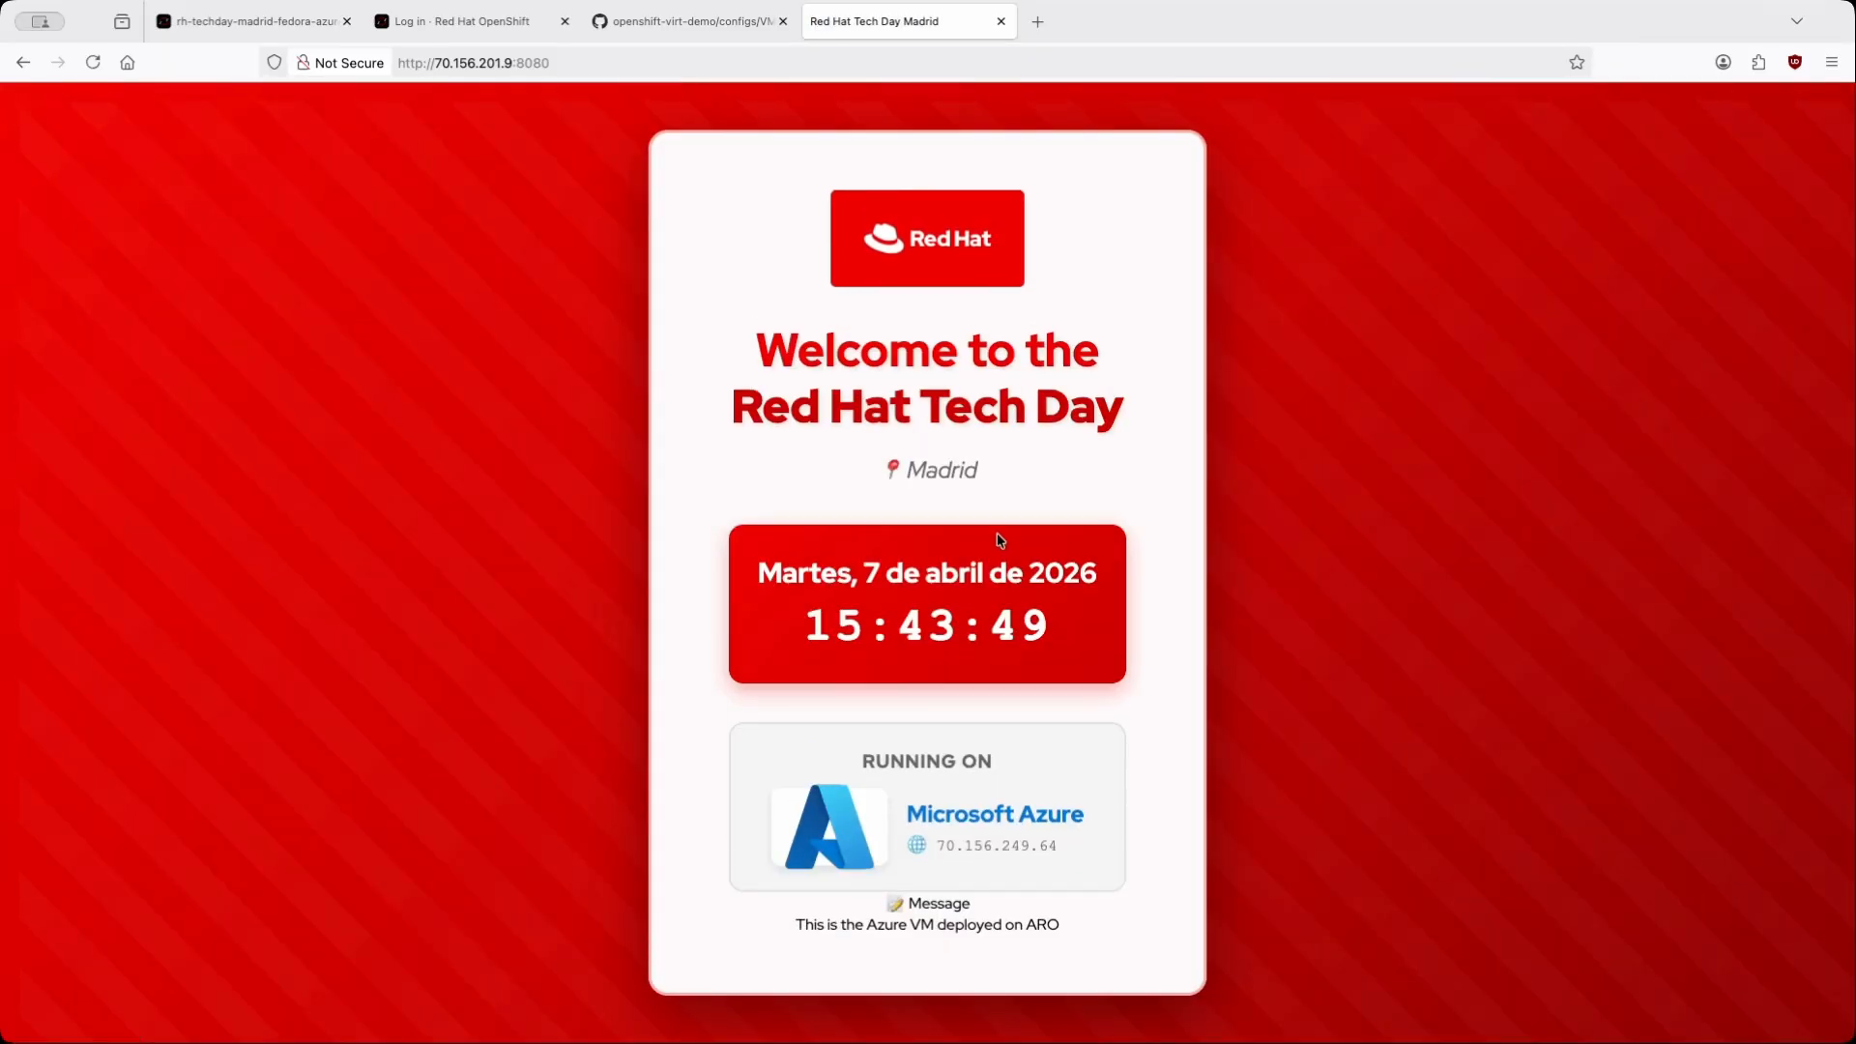
- Highlight the message on the Azure page, and open 34.175.196.52:8080 in a new tab to check the GCP page's message
{"action": "left_click_drag", "start_coordinate": [1063, 924], "coordinate": [795, 924]}
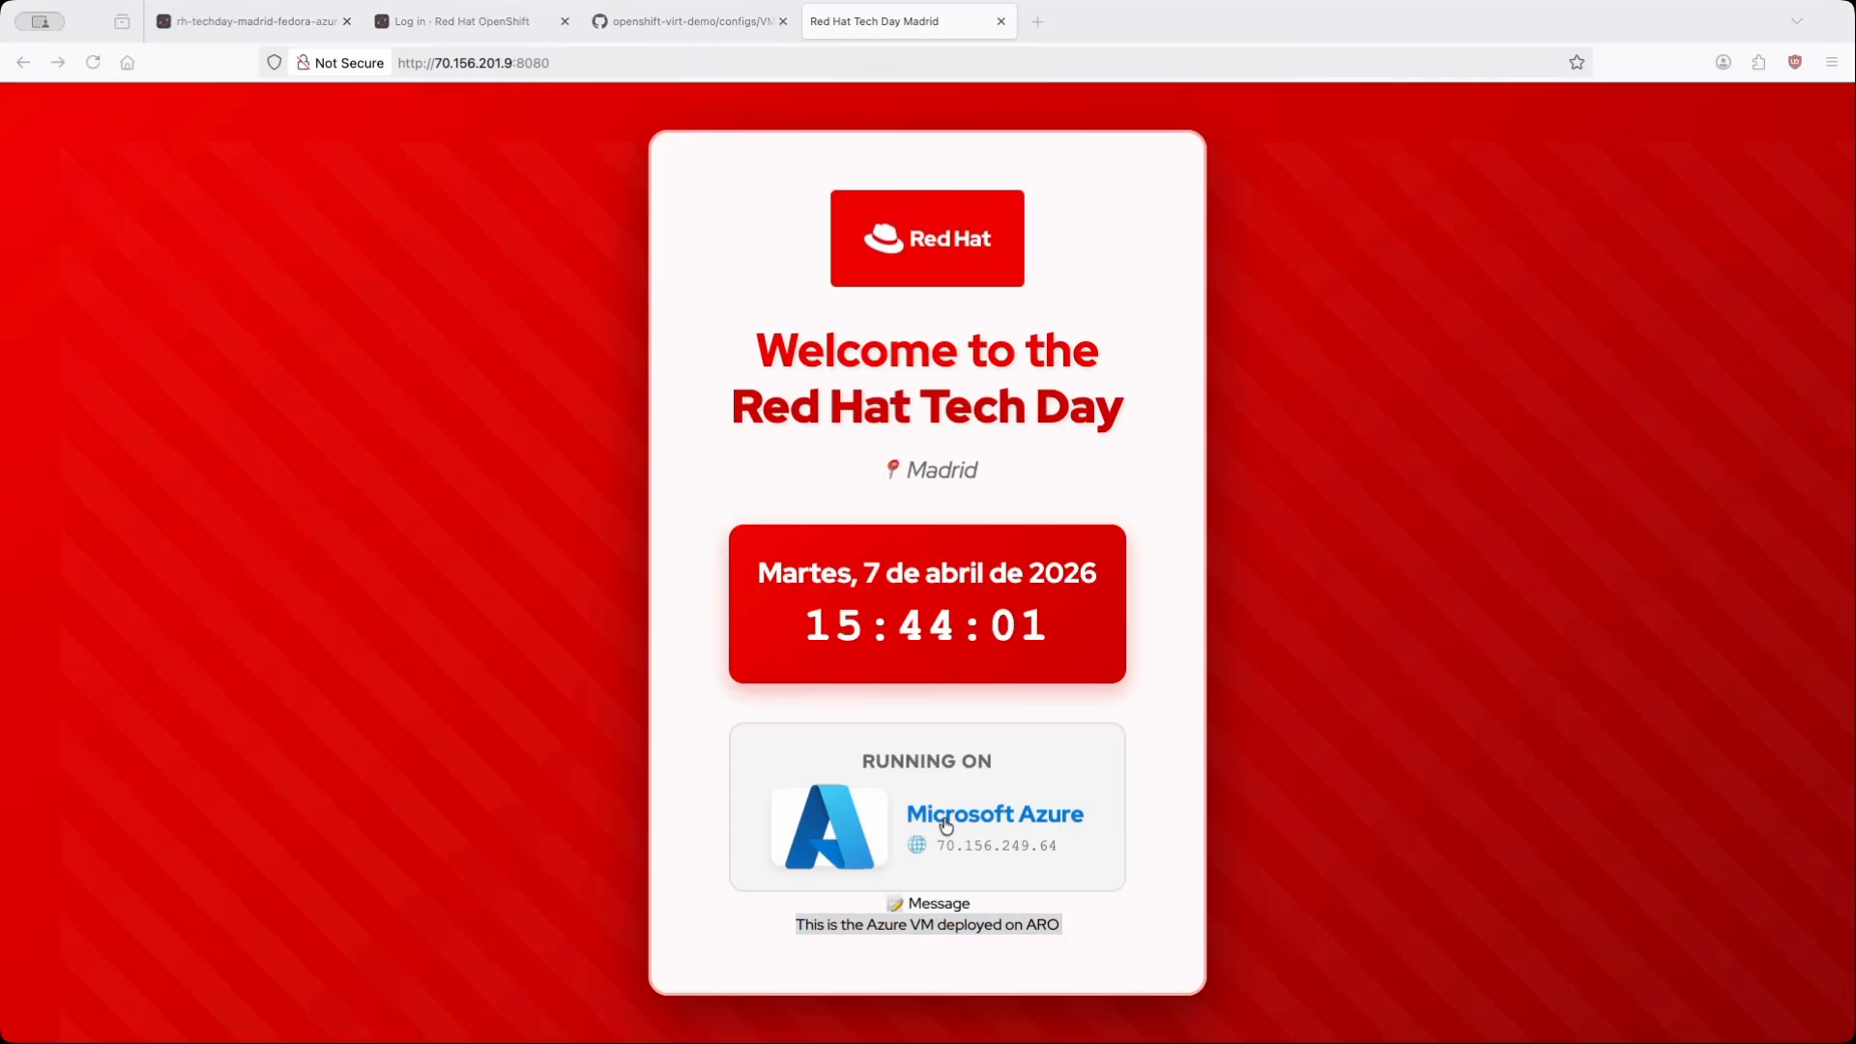
{"action": "left_click", "coordinate": [1037, 21]}
{"action": "type", "text": "34.175.196.52"}
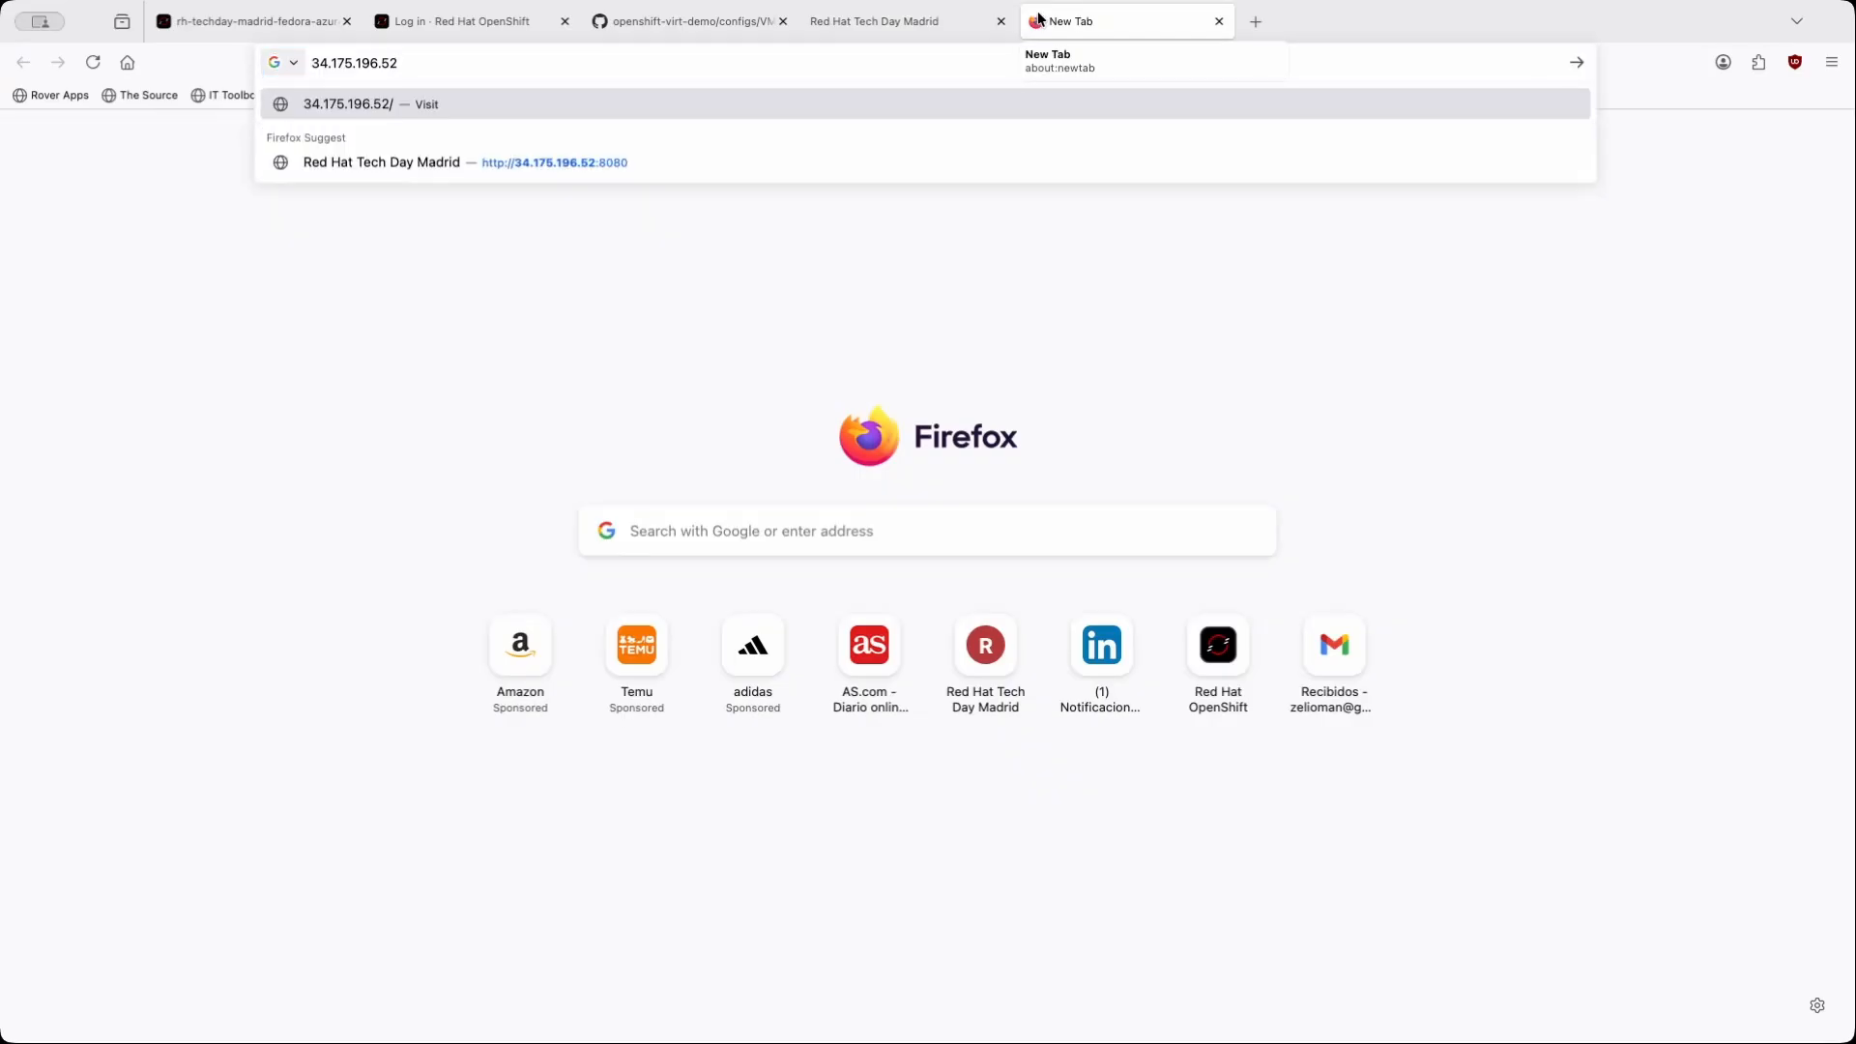
{"action": "key", "text": "Return"}
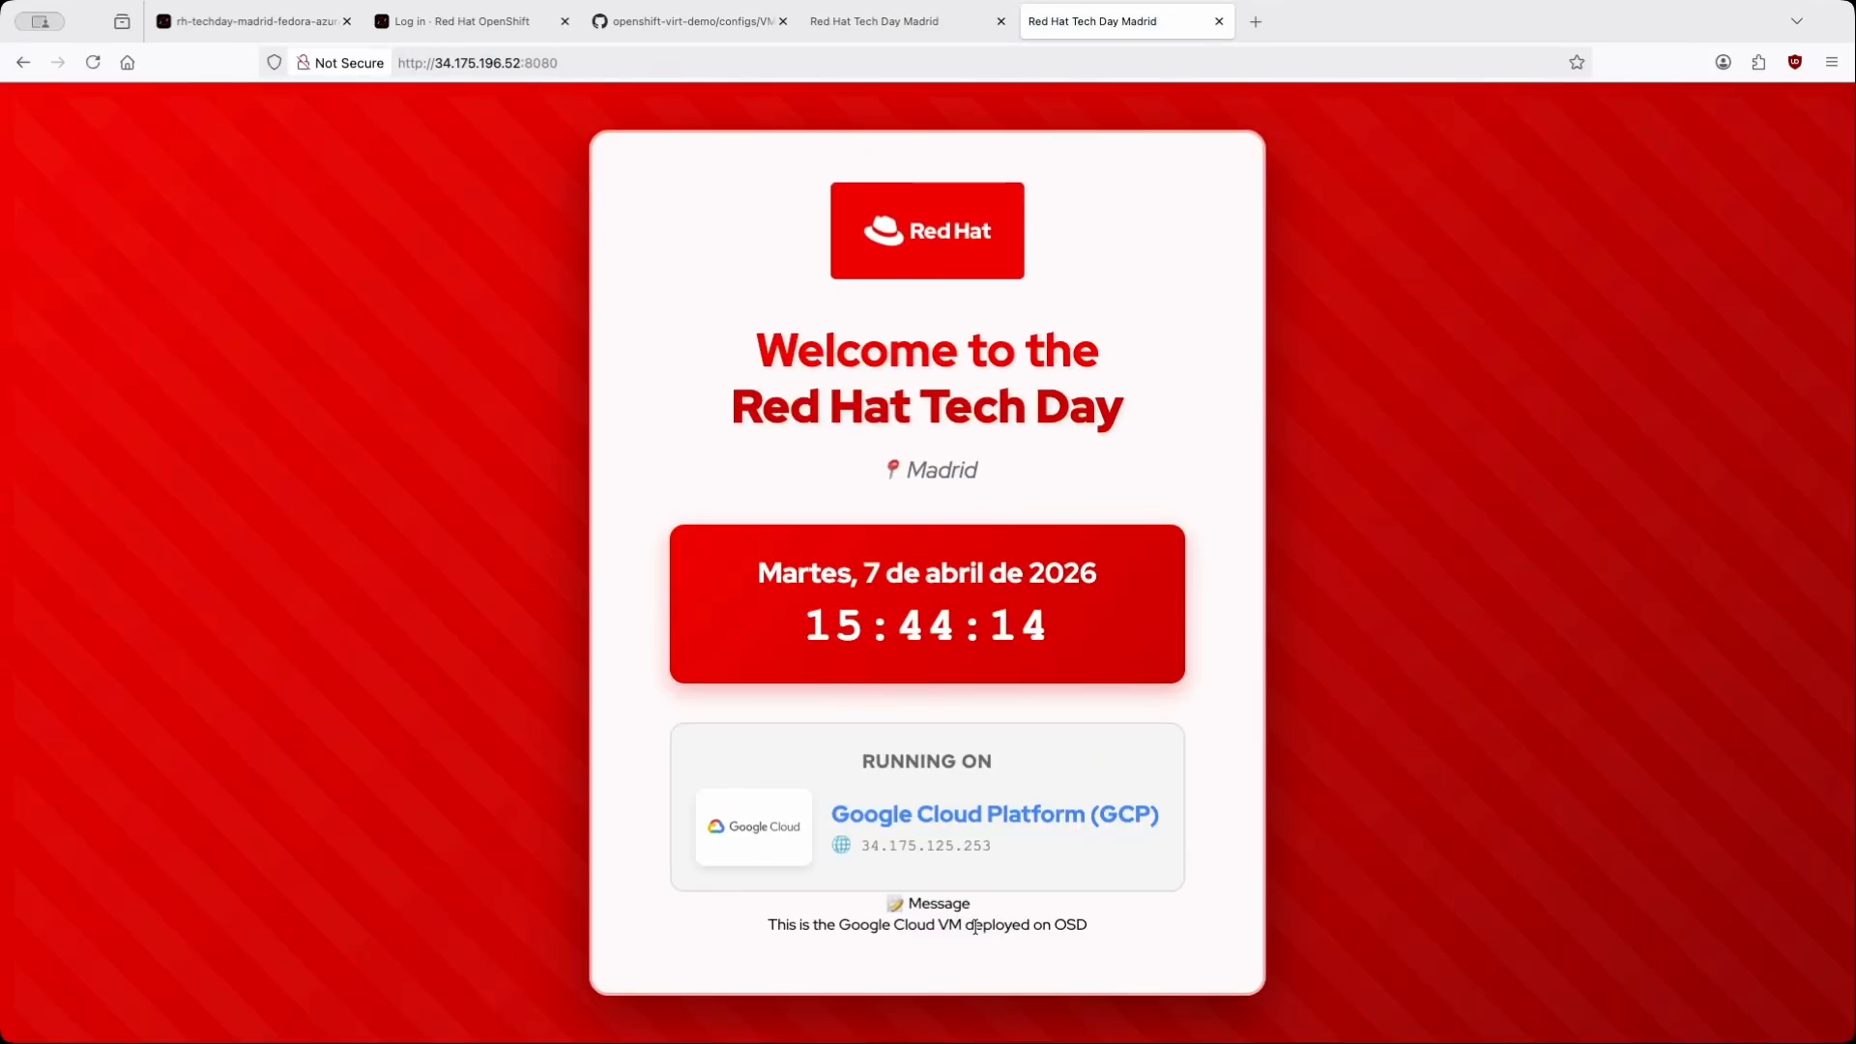
{"action": "left_click_drag", "start_coordinate": [1029, 925], "coordinate": [1088, 925]}
- Open the copied AWS load balancer hostname on port 8080 in a new tab
{"action": "left_click", "coordinate": [1256, 21]}
{"action": "key", "text": "super+v"}
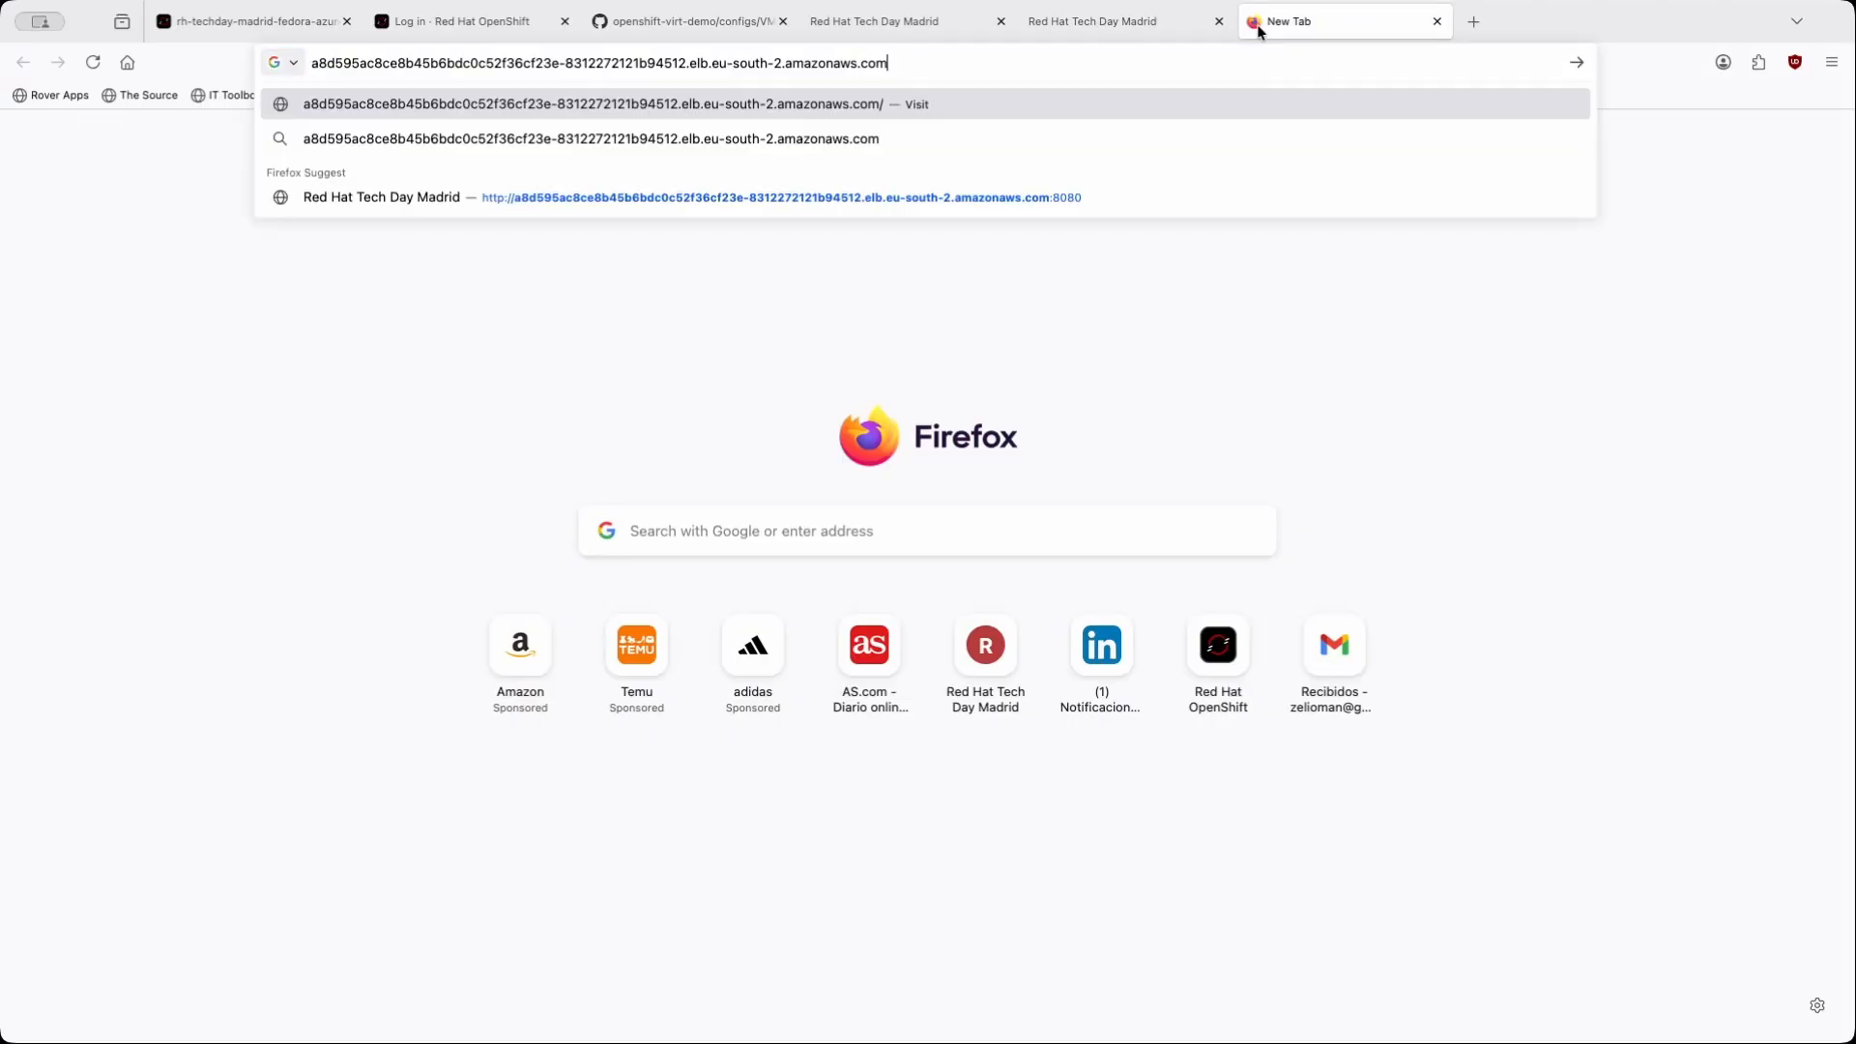
{"action": "type", "text": ":8080"}
{"action": "key", "text": "Return"}
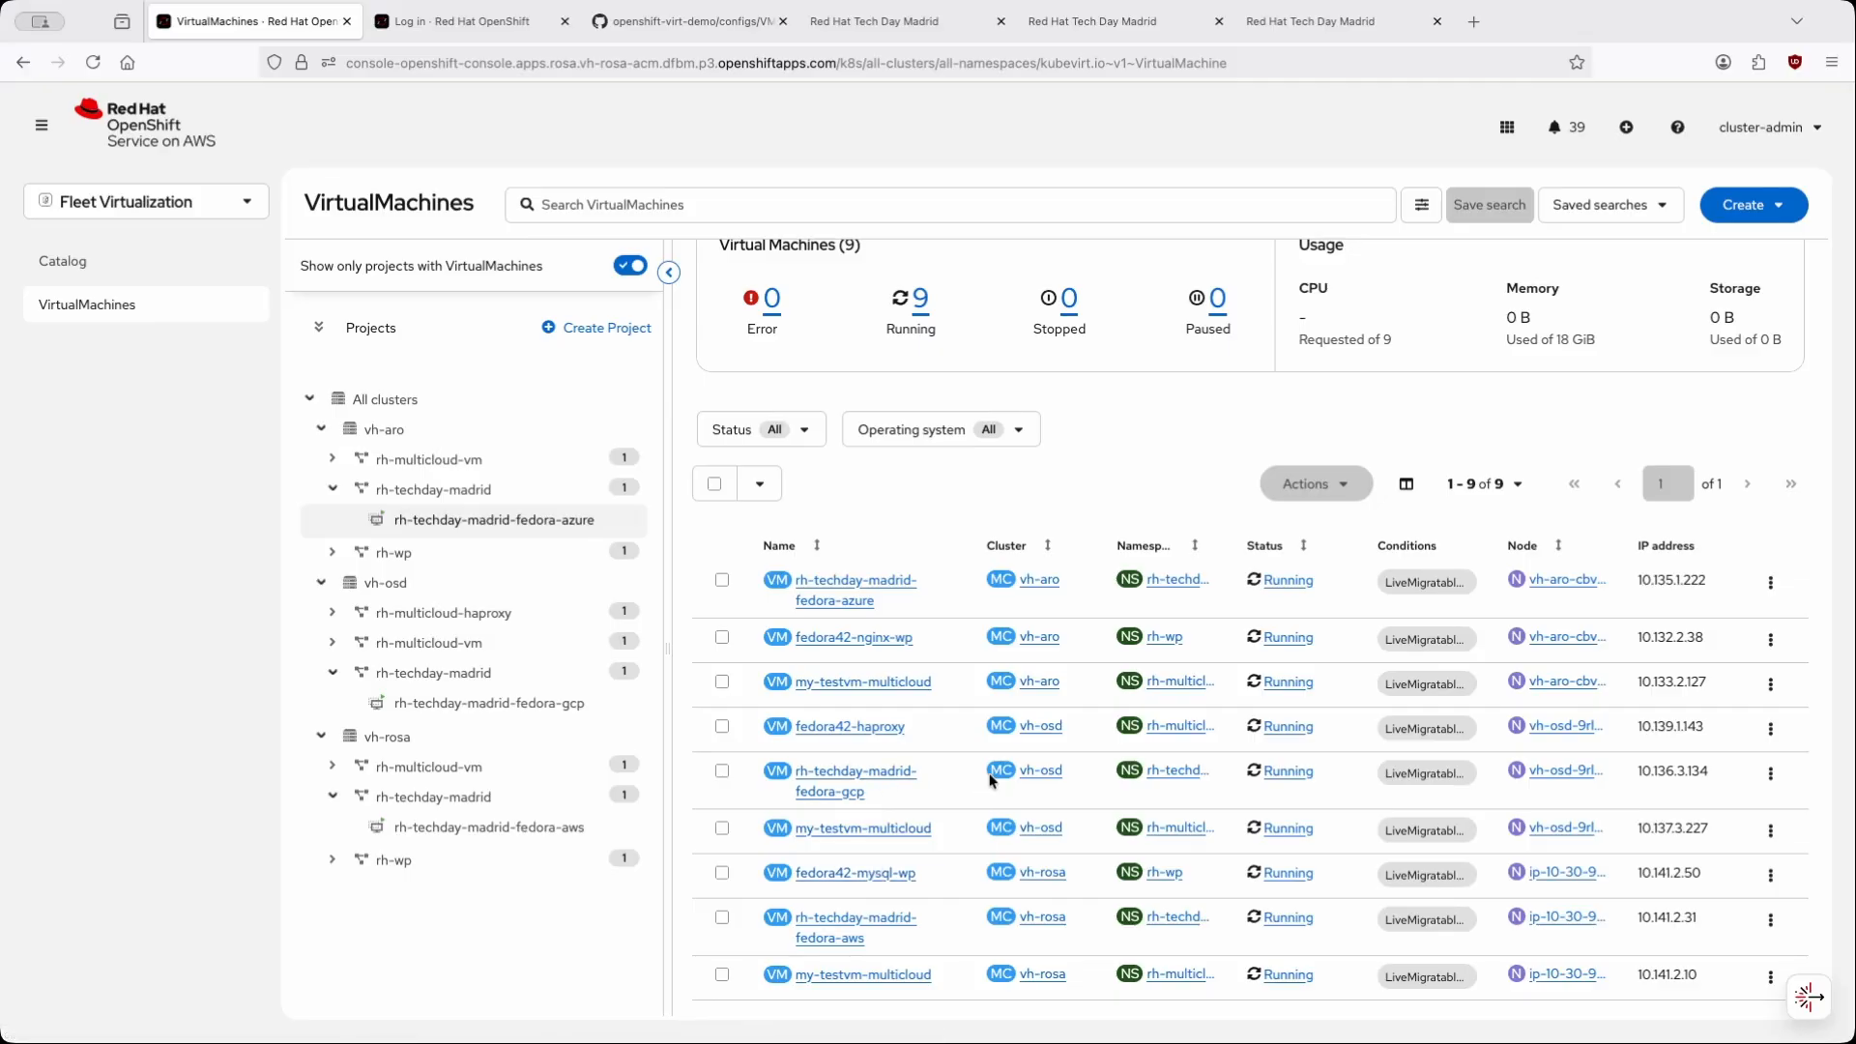
- Start a cross cluster migration for rh-techday-madrid-fedora-gcp from the list of all clusters' virtual machines
{"action": "scroll", "coordinate": [990, 780], "scroll_direction": "up", "scroll_amount": 1}
{"action": "scroll", "coordinate": [1115, 824], "scroll_direction": "down", "scroll_amount": 1}
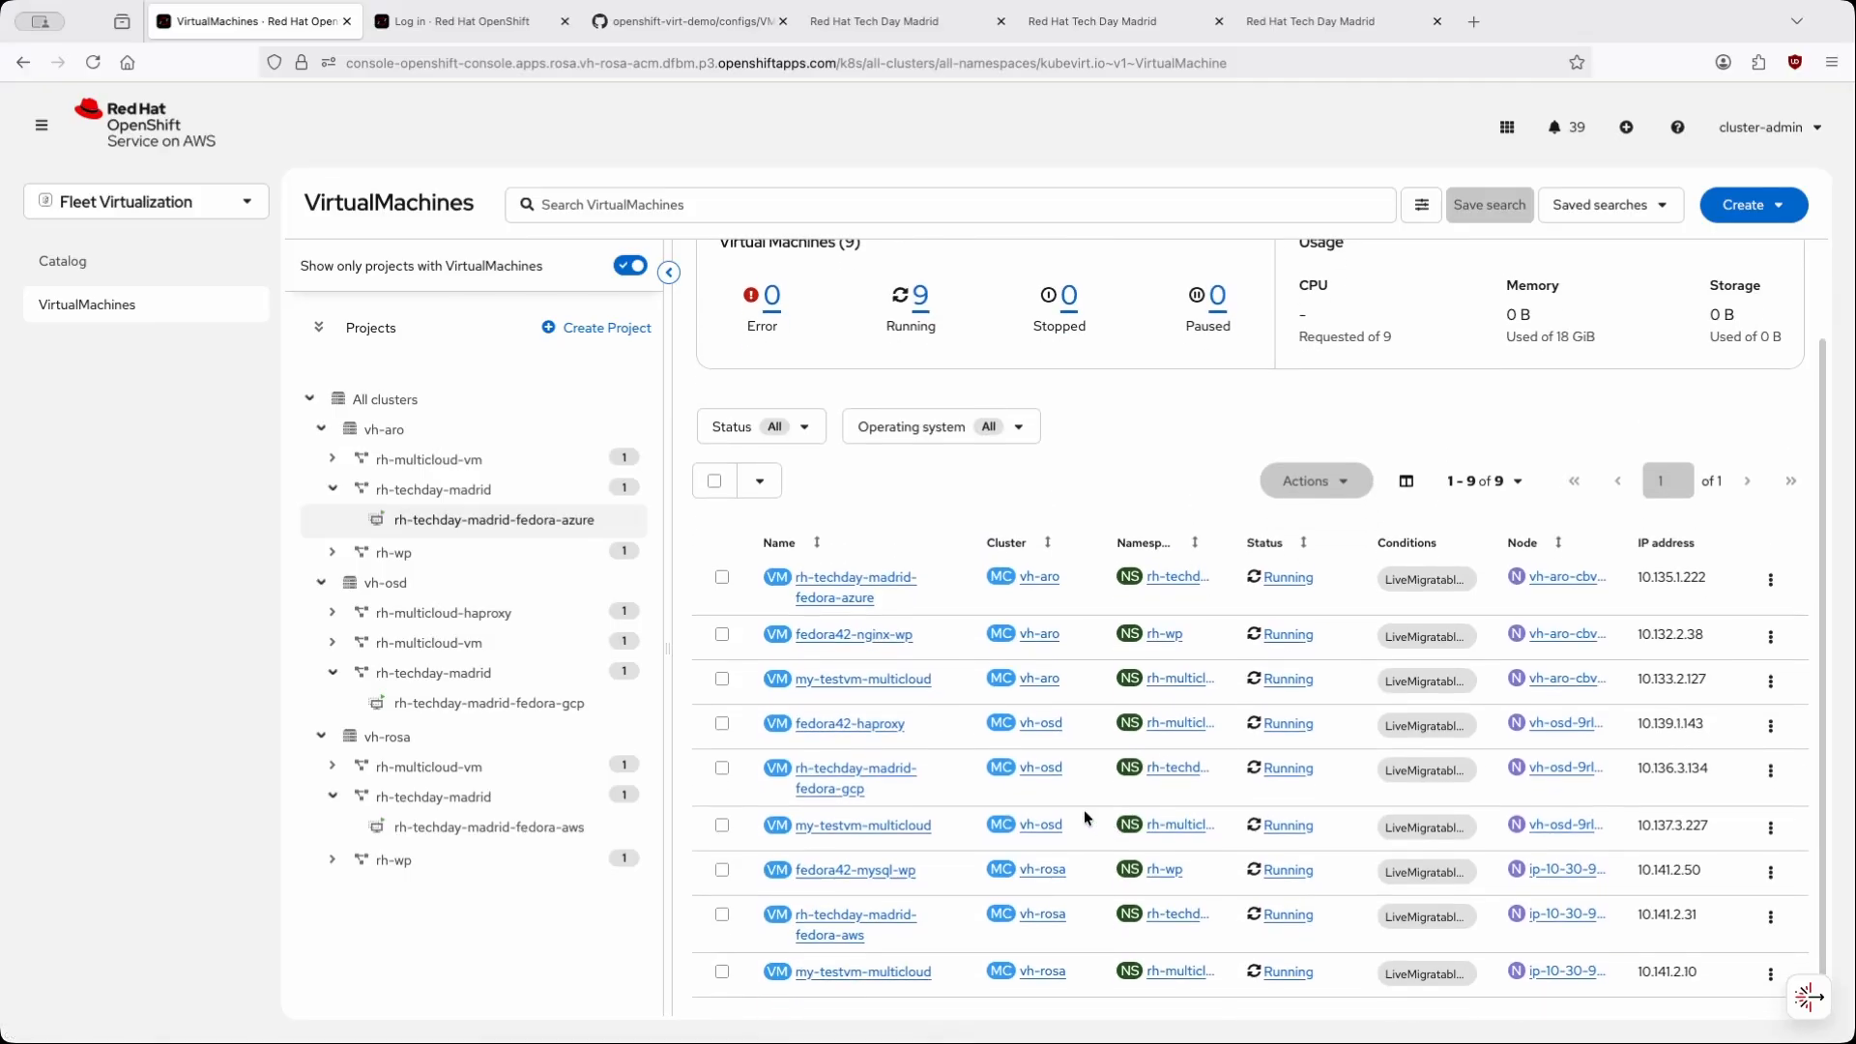
{"action": "left_click", "coordinate": [1770, 773]}
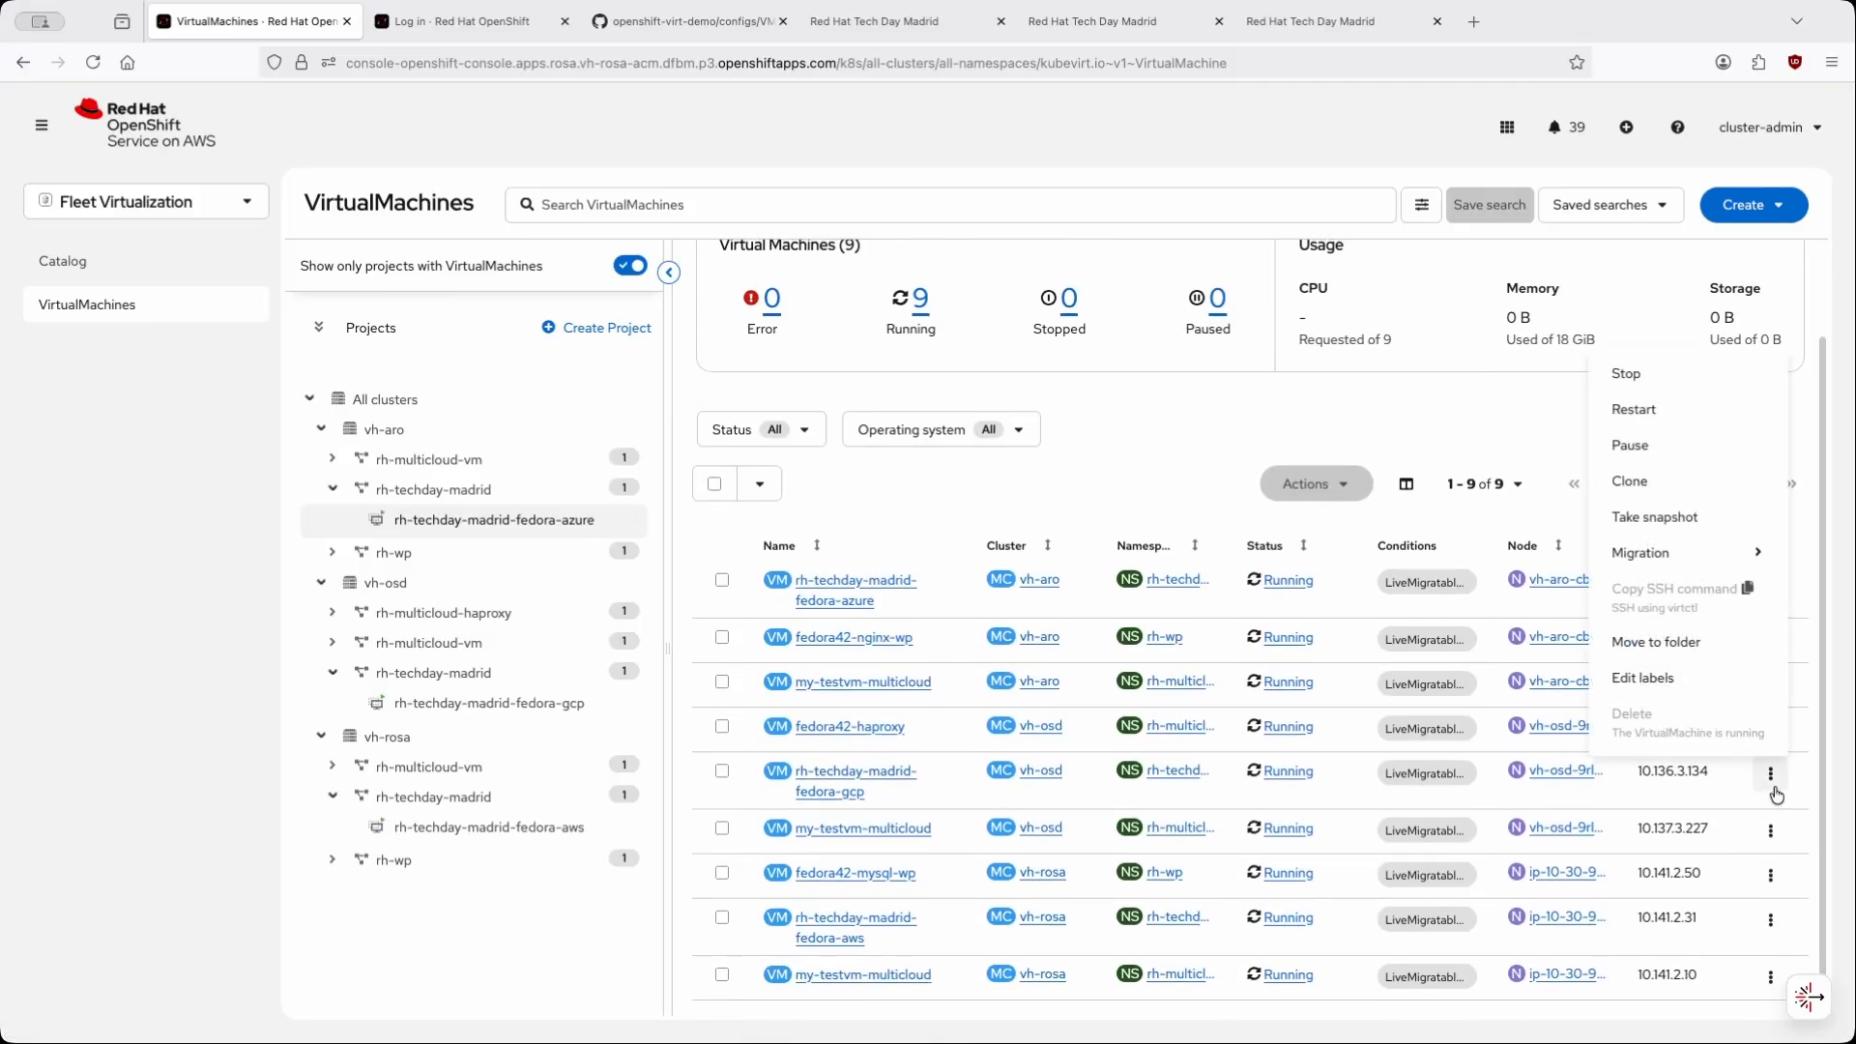
{"action": "left_click", "coordinate": [1682, 563]}
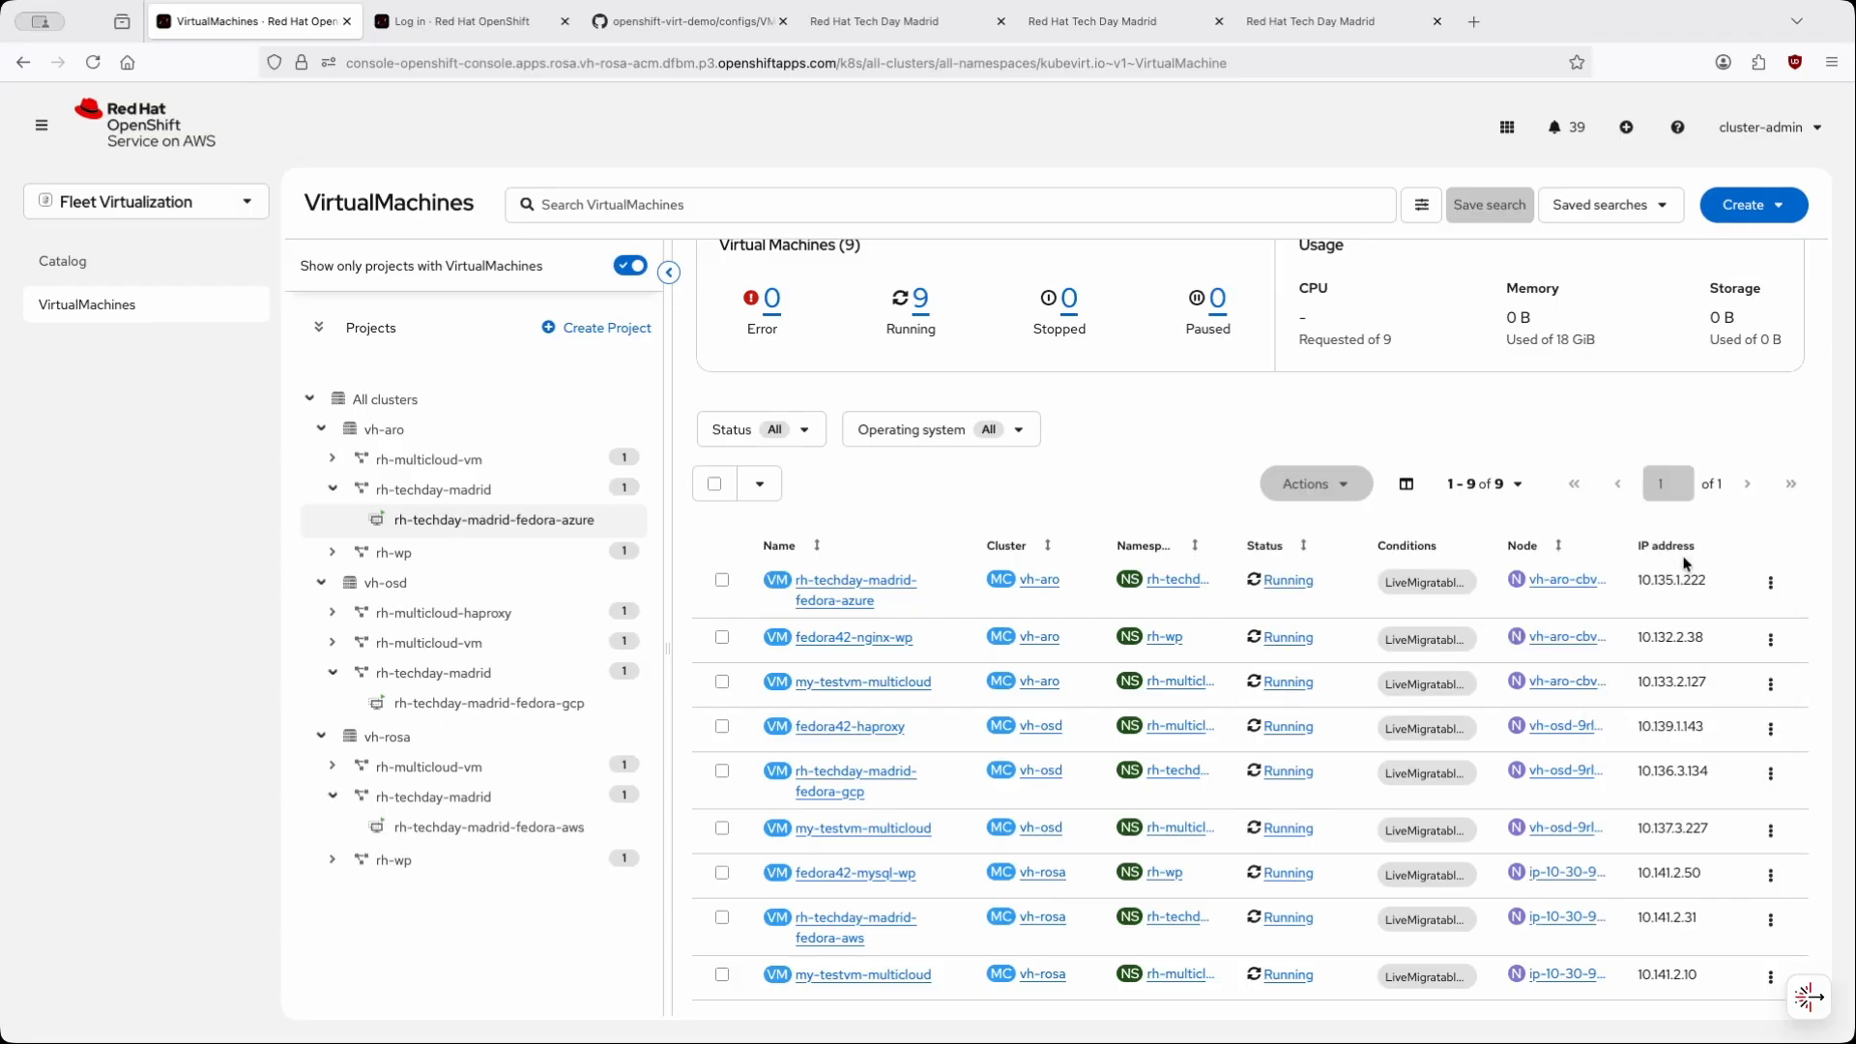
{"action": "left_click", "coordinate": [1771, 779]}
{"action": "mouse_move", "coordinate": [1645, 551]}
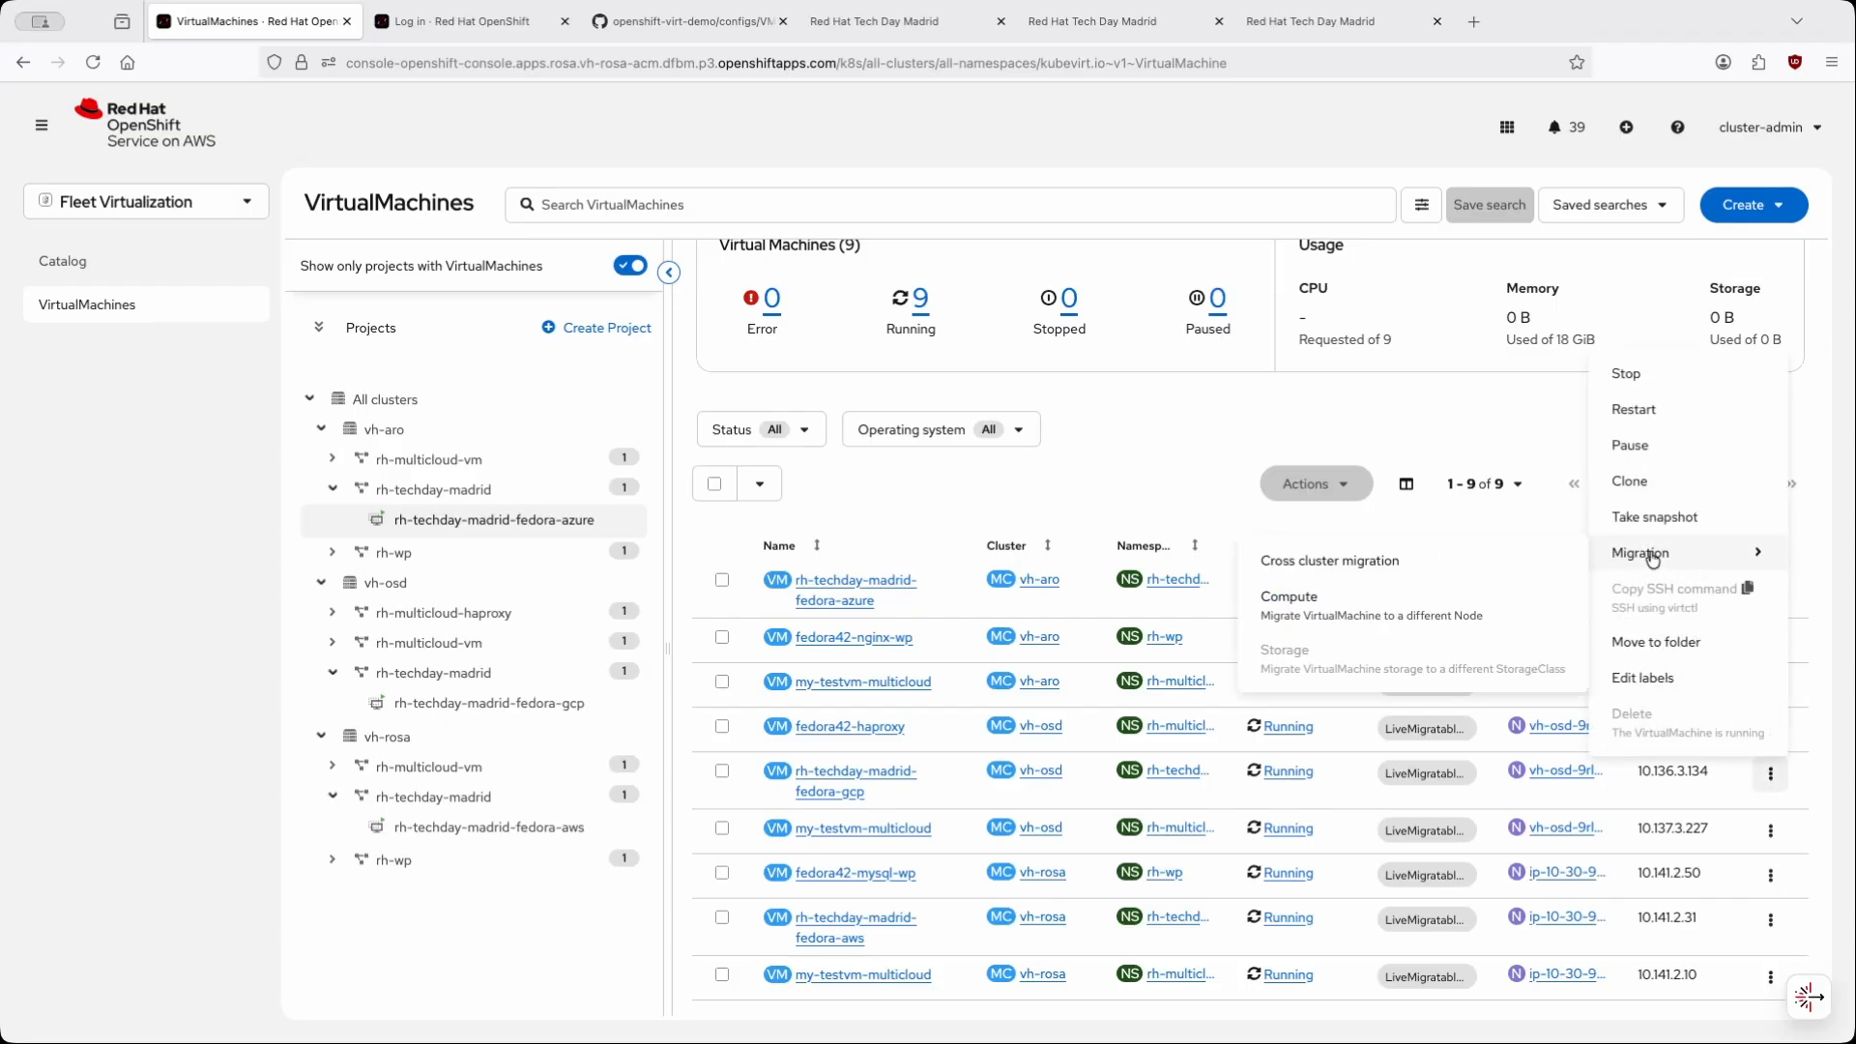
{"action": "left_click", "coordinate": [1349, 565]}
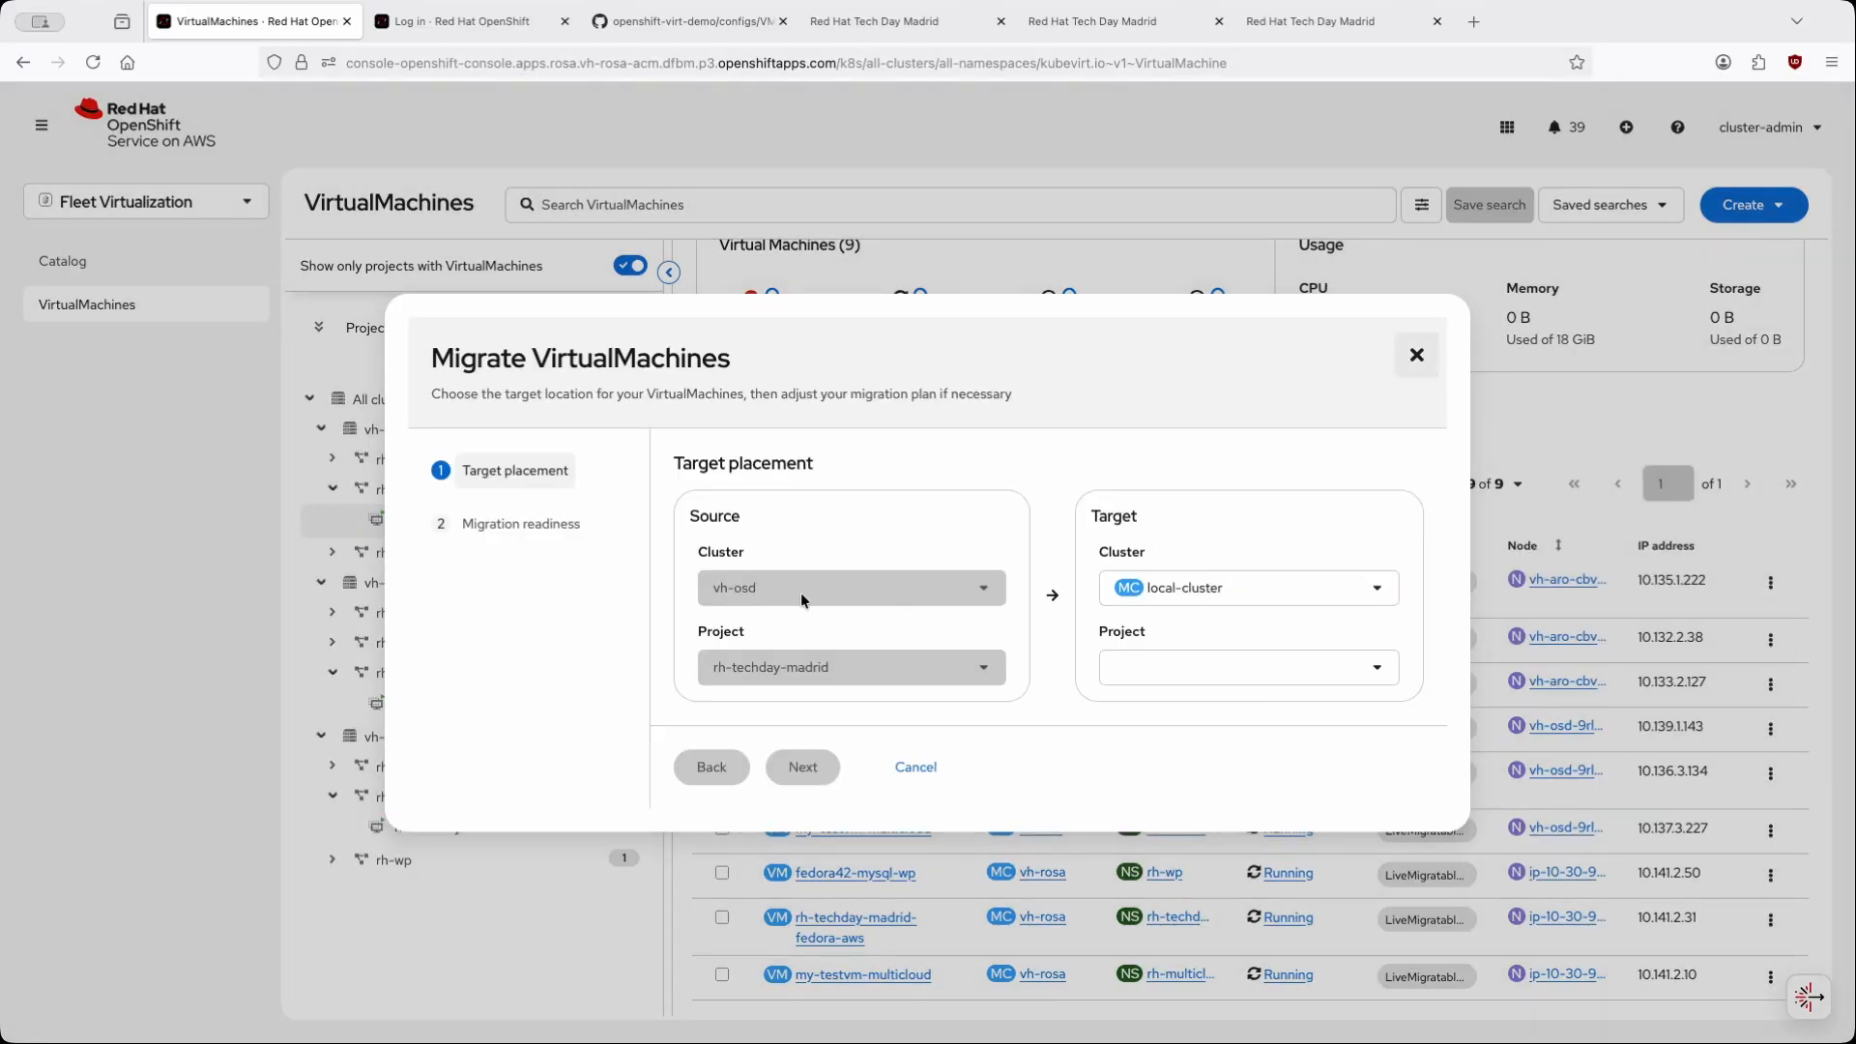
- Set the migration target to the vh-aro cluster and its rh-techday-madrid project
{"action": "left_click", "coordinate": [1144, 593]}
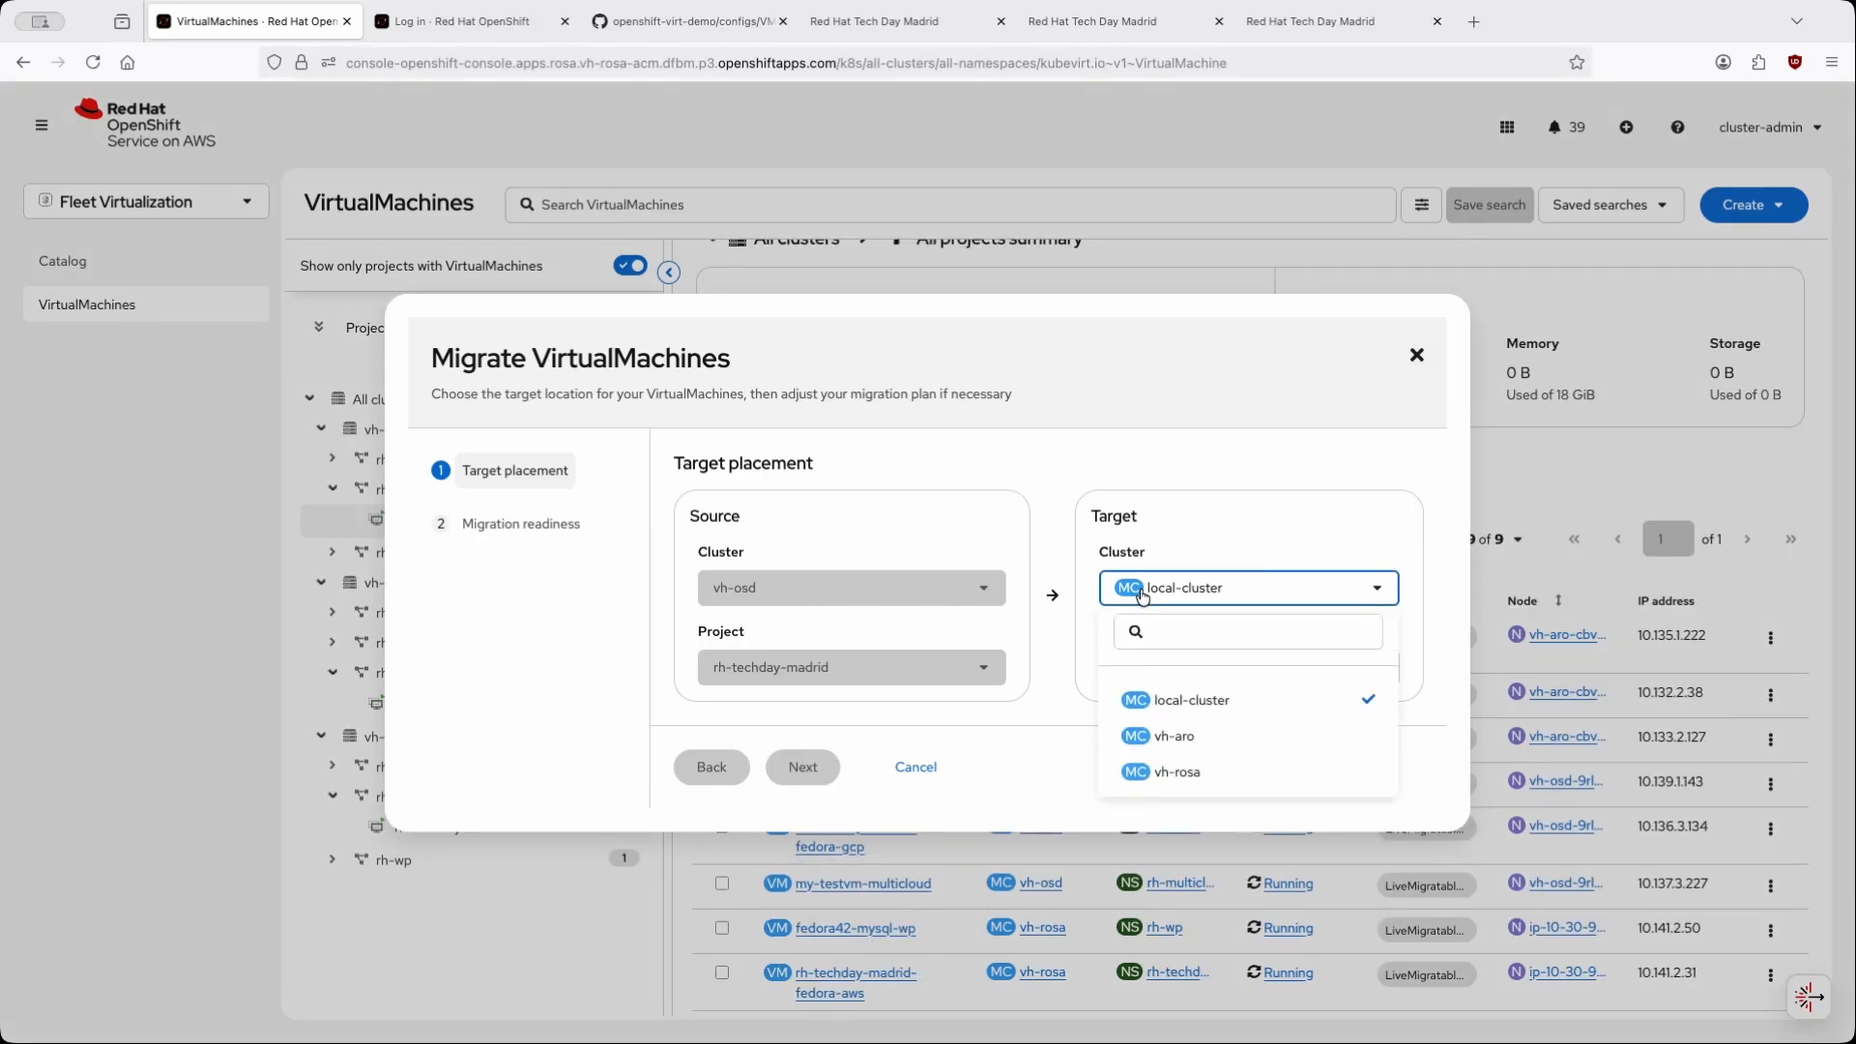
{"action": "left_click", "coordinate": [1174, 739]}
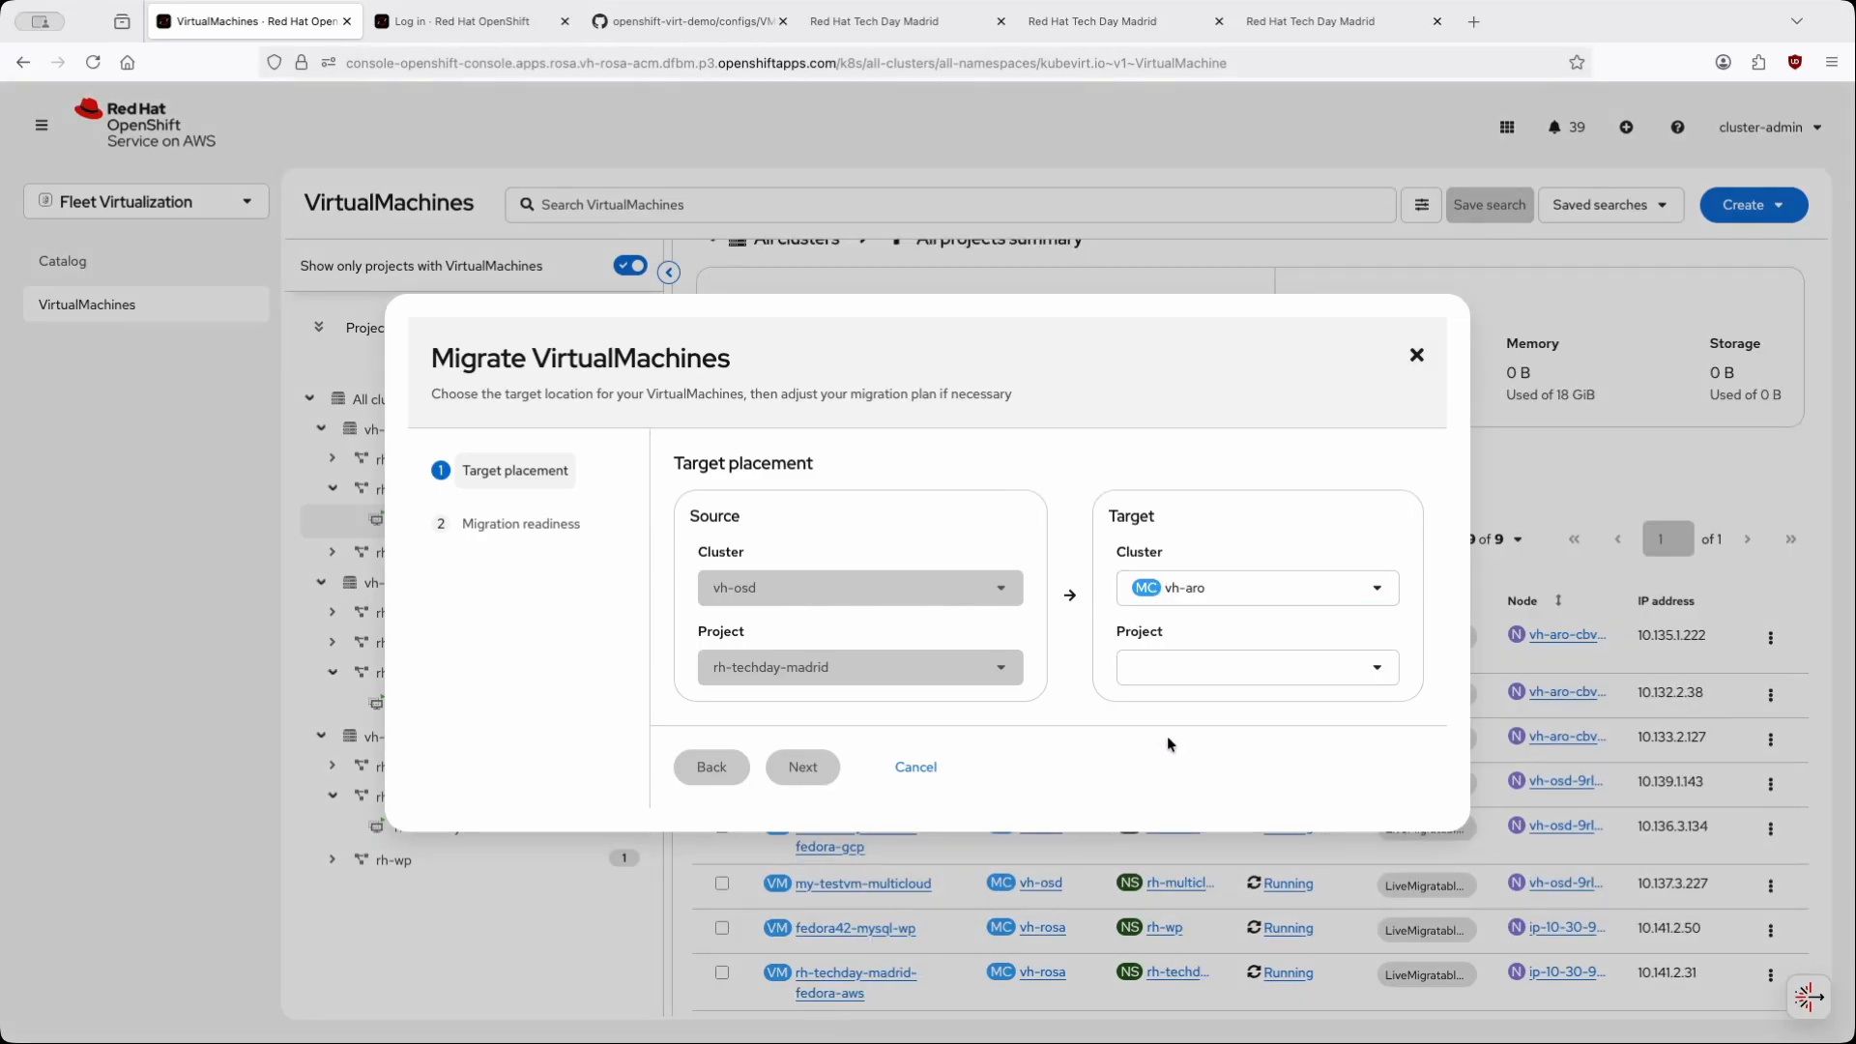
{"action": "left_click", "coordinate": [1167, 668]}
{"action": "scroll", "coordinate": [1272, 841], "scroll_direction": "down", "scroll_amount": 20}
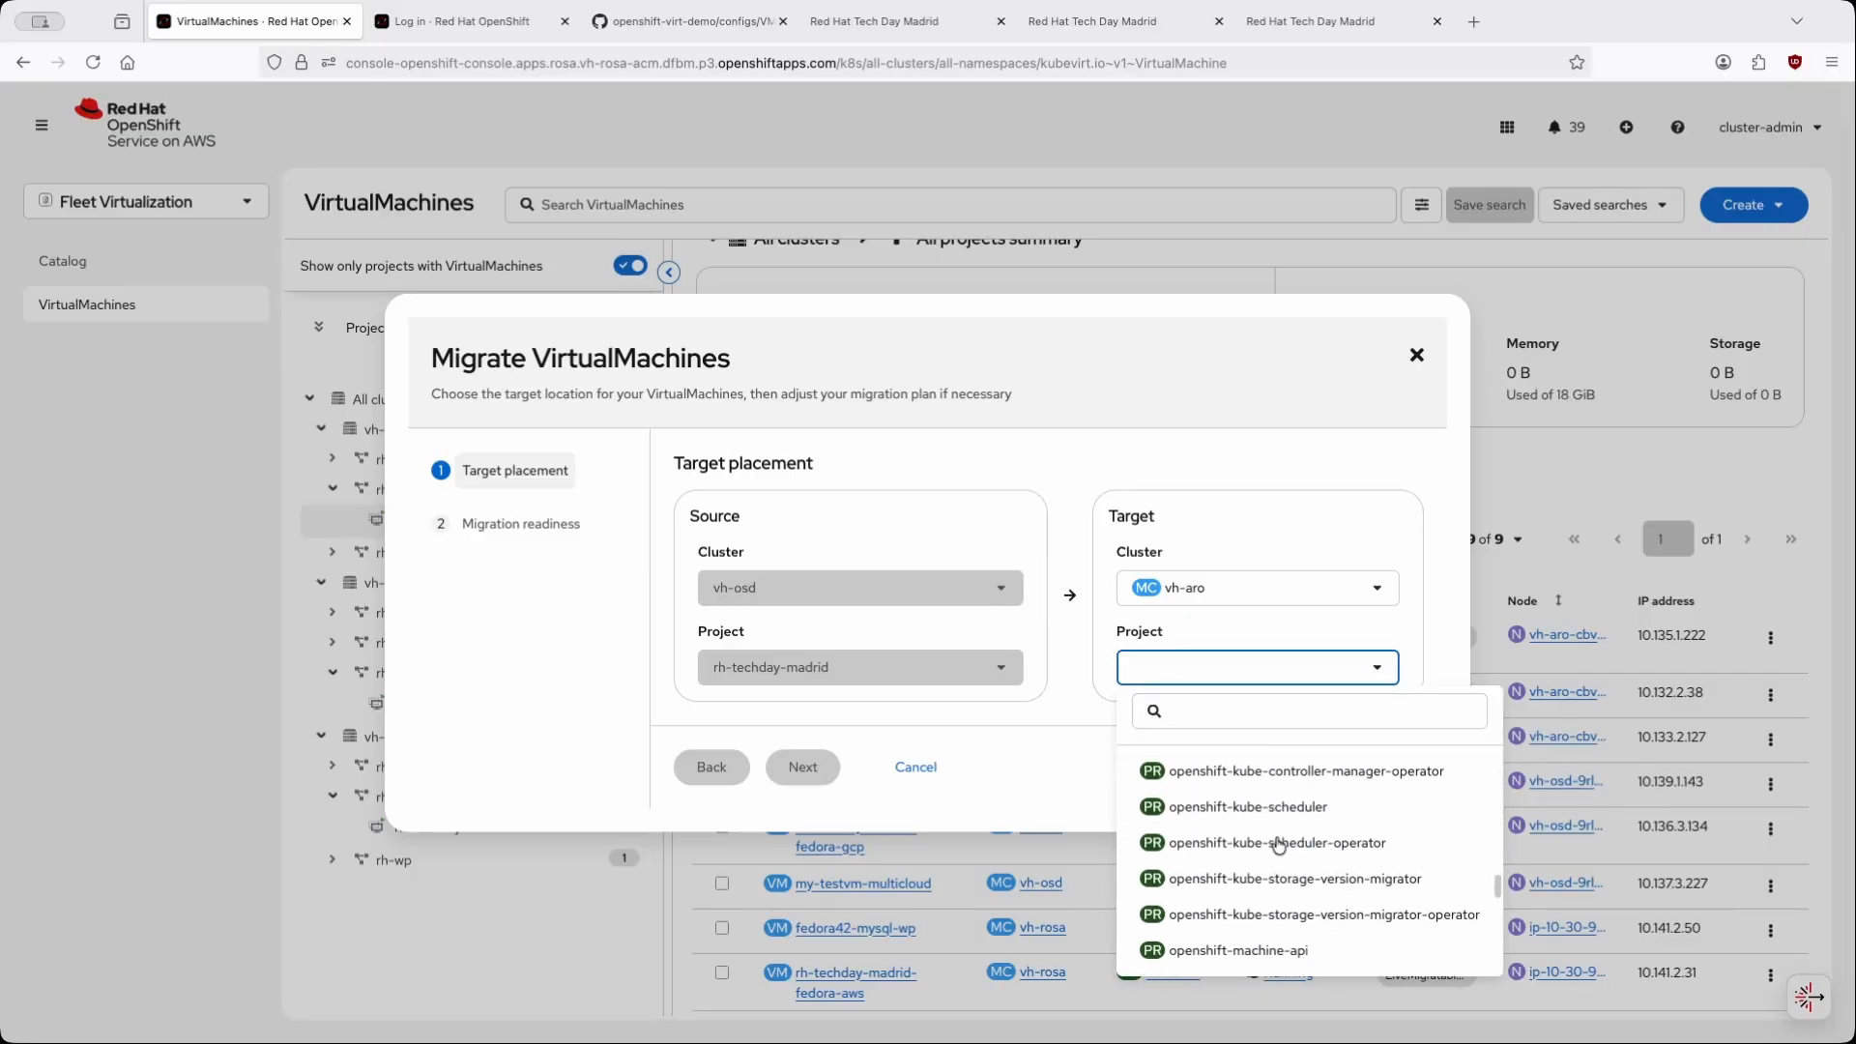
{"action": "scroll", "coordinate": [1272, 846], "scroll_direction": "down", "scroll_amount": 3}
{"action": "scroll", "coordinate": [1252, 868], "scroll_direction": "up", "scroll_amount": 1}
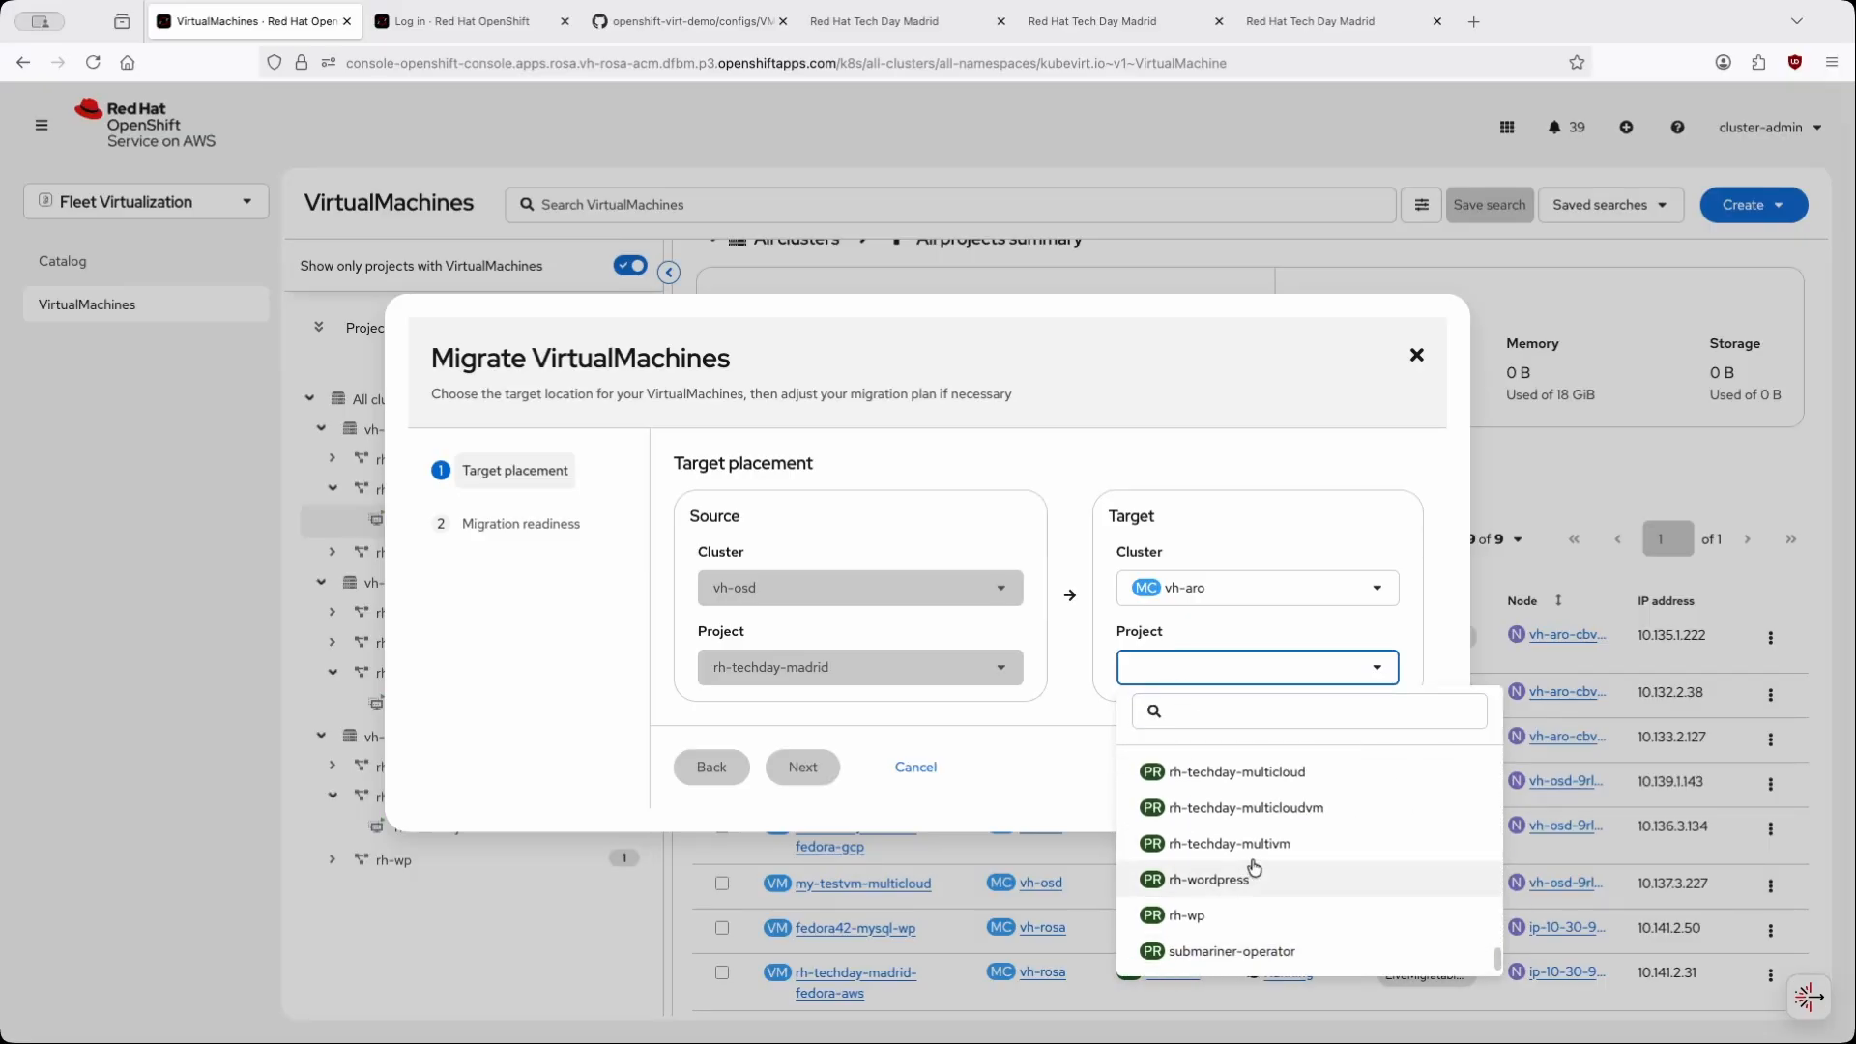
{"action": "scroll", "coordinate": [1237, 832], "scroll_direction": "up", "scroll_amount": 2}
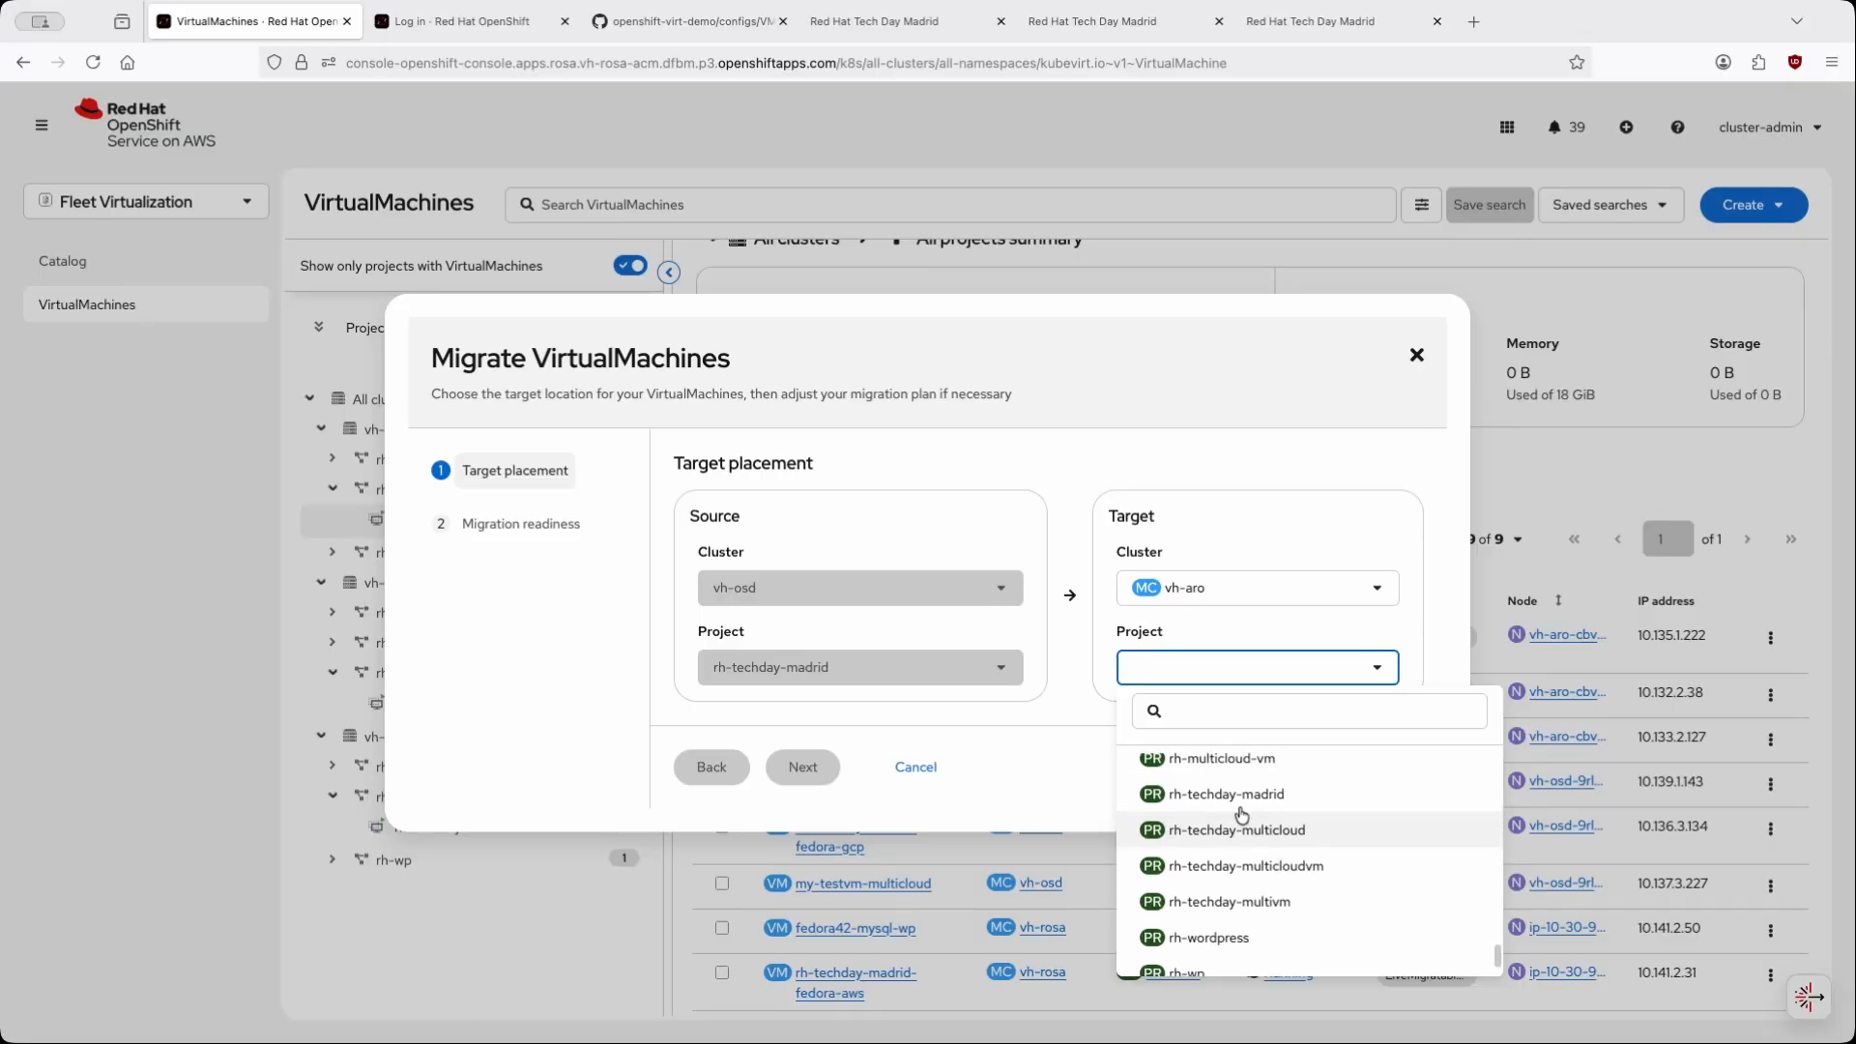
{"action": "left_click", "coordinate": [1232, 806]}
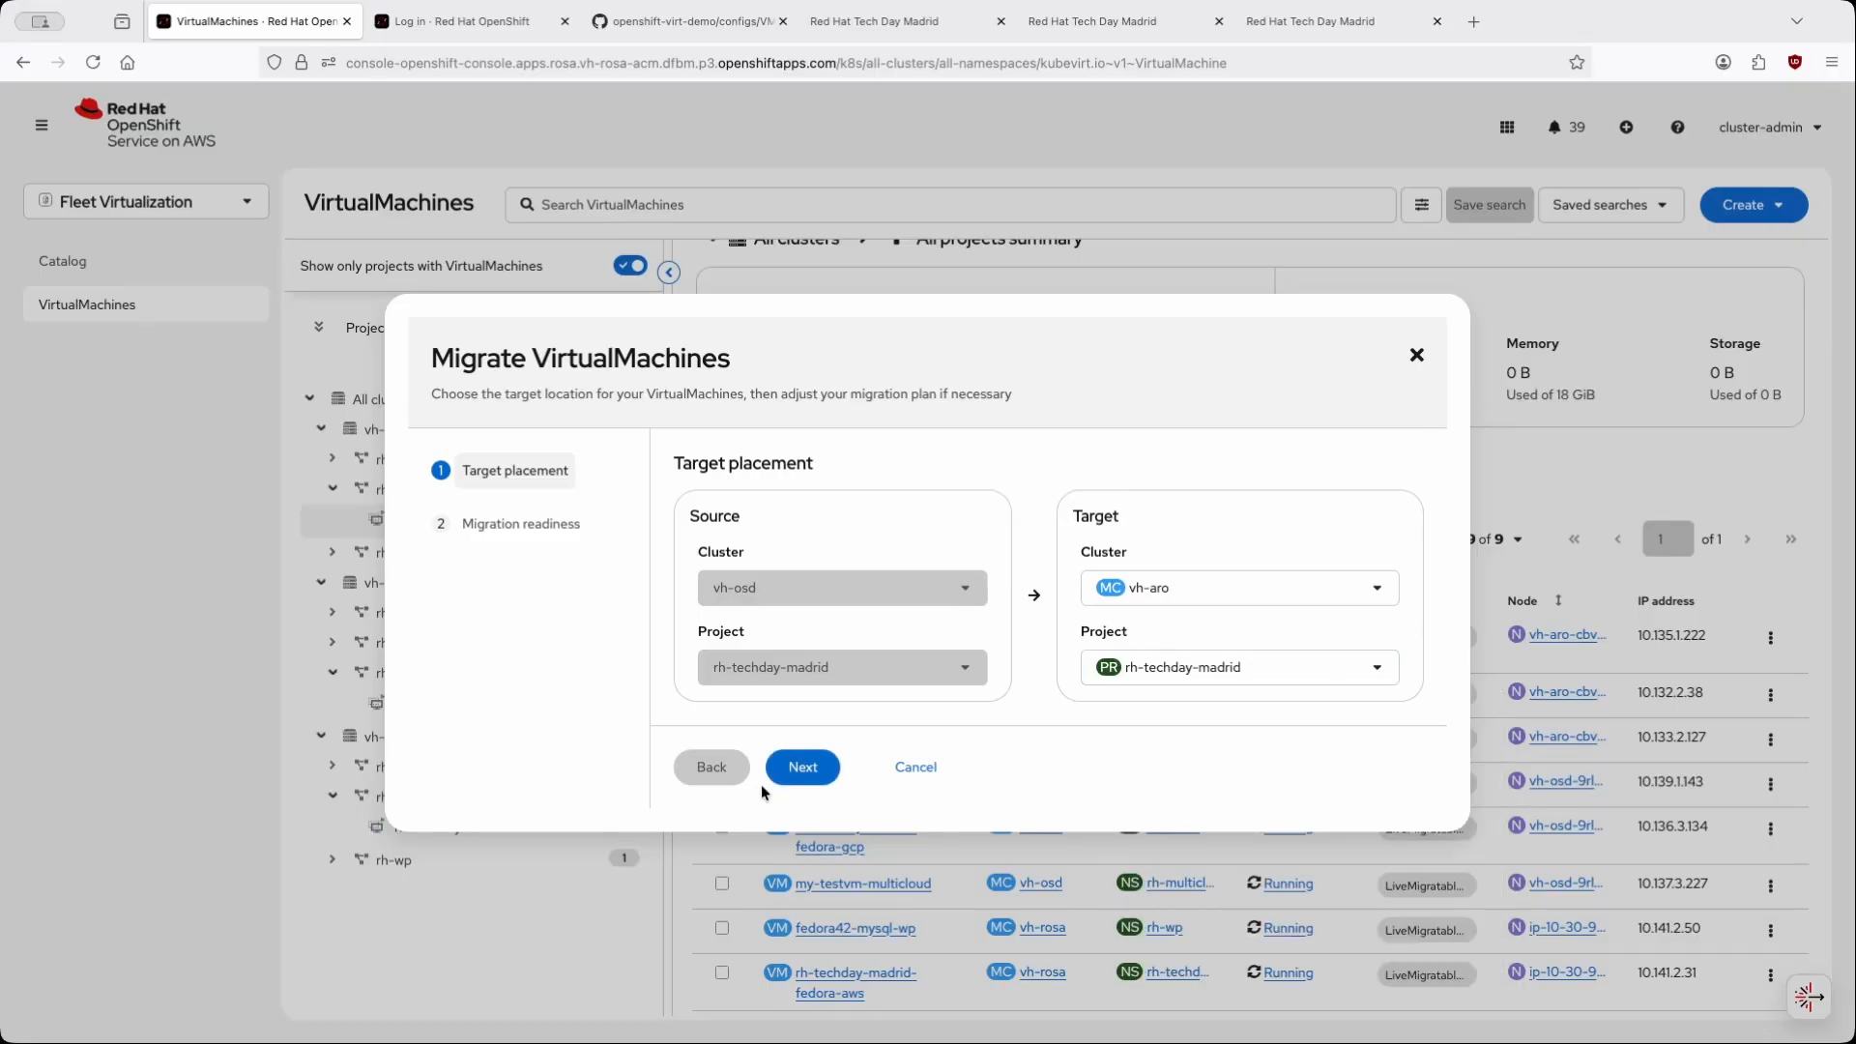
- Proceed to the migration readiness checks, launch the migration and view its migration plan
{"action": "left_click", "coordinate": [801, 771]}
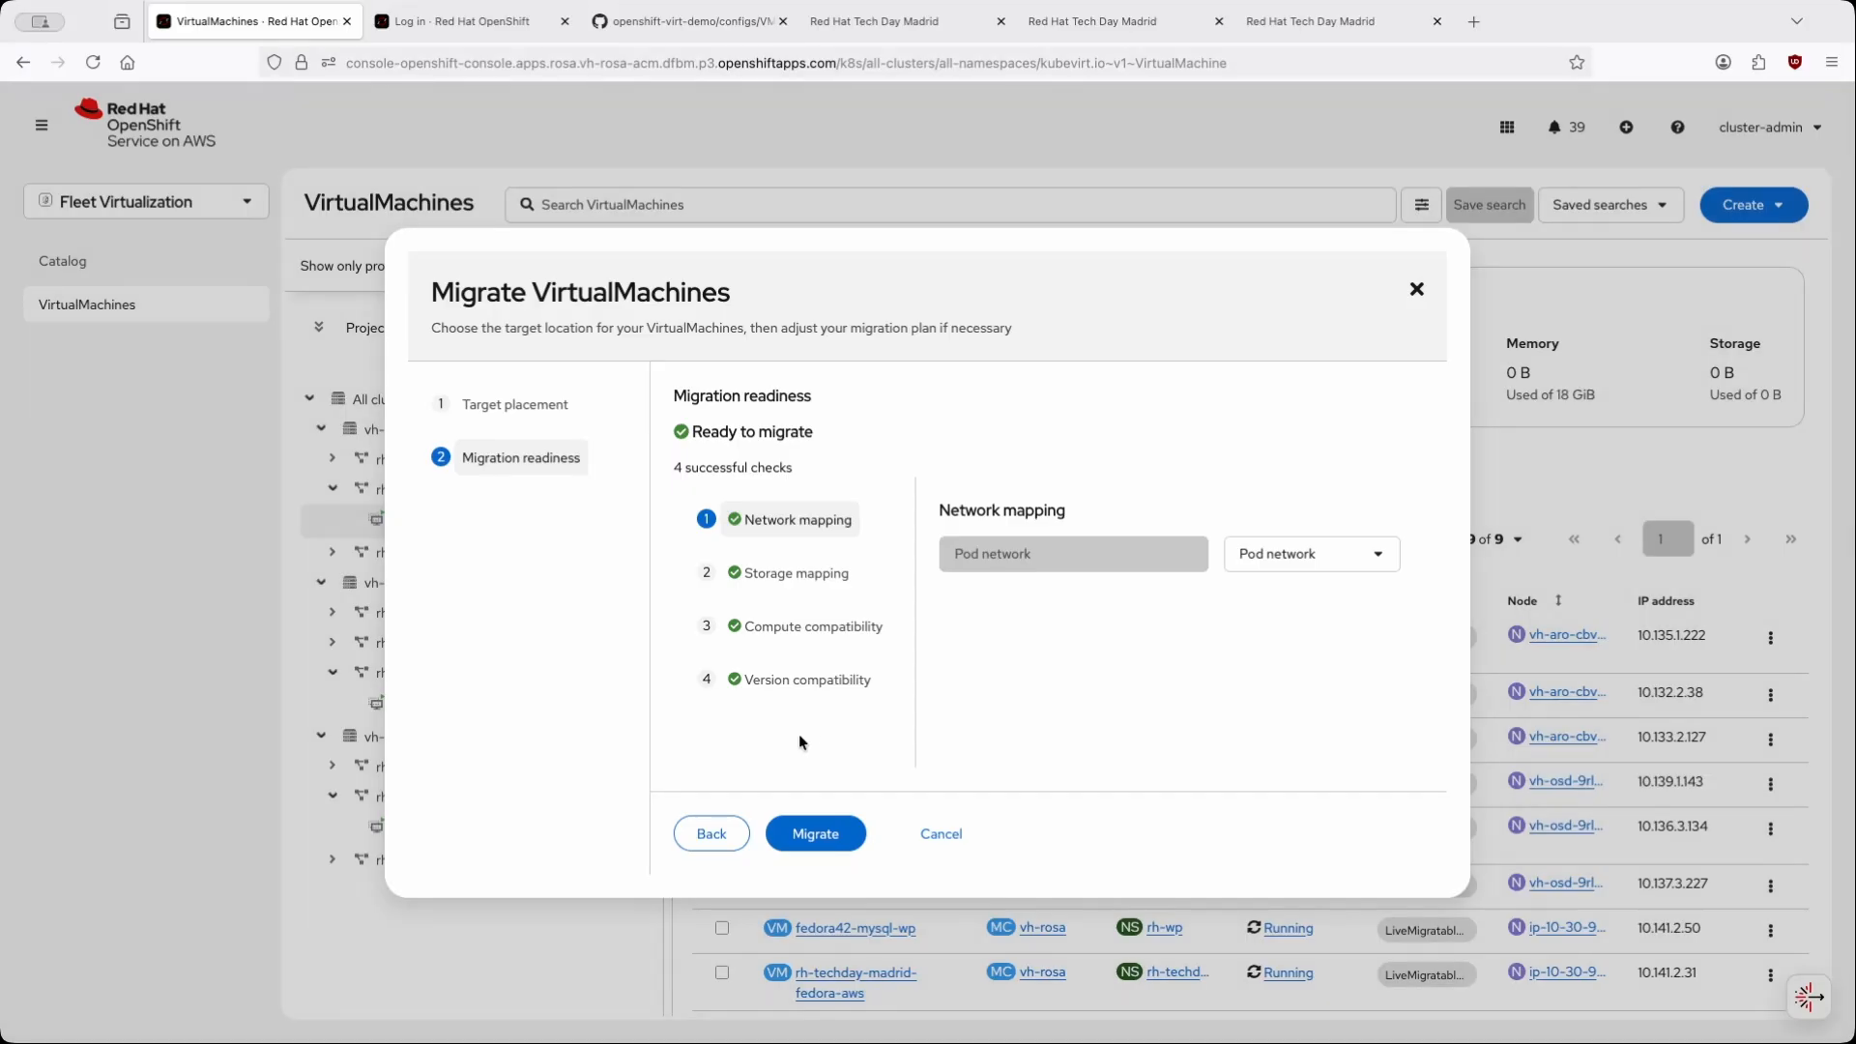
{"action": "left_click", "coordinate": [837, 843]}
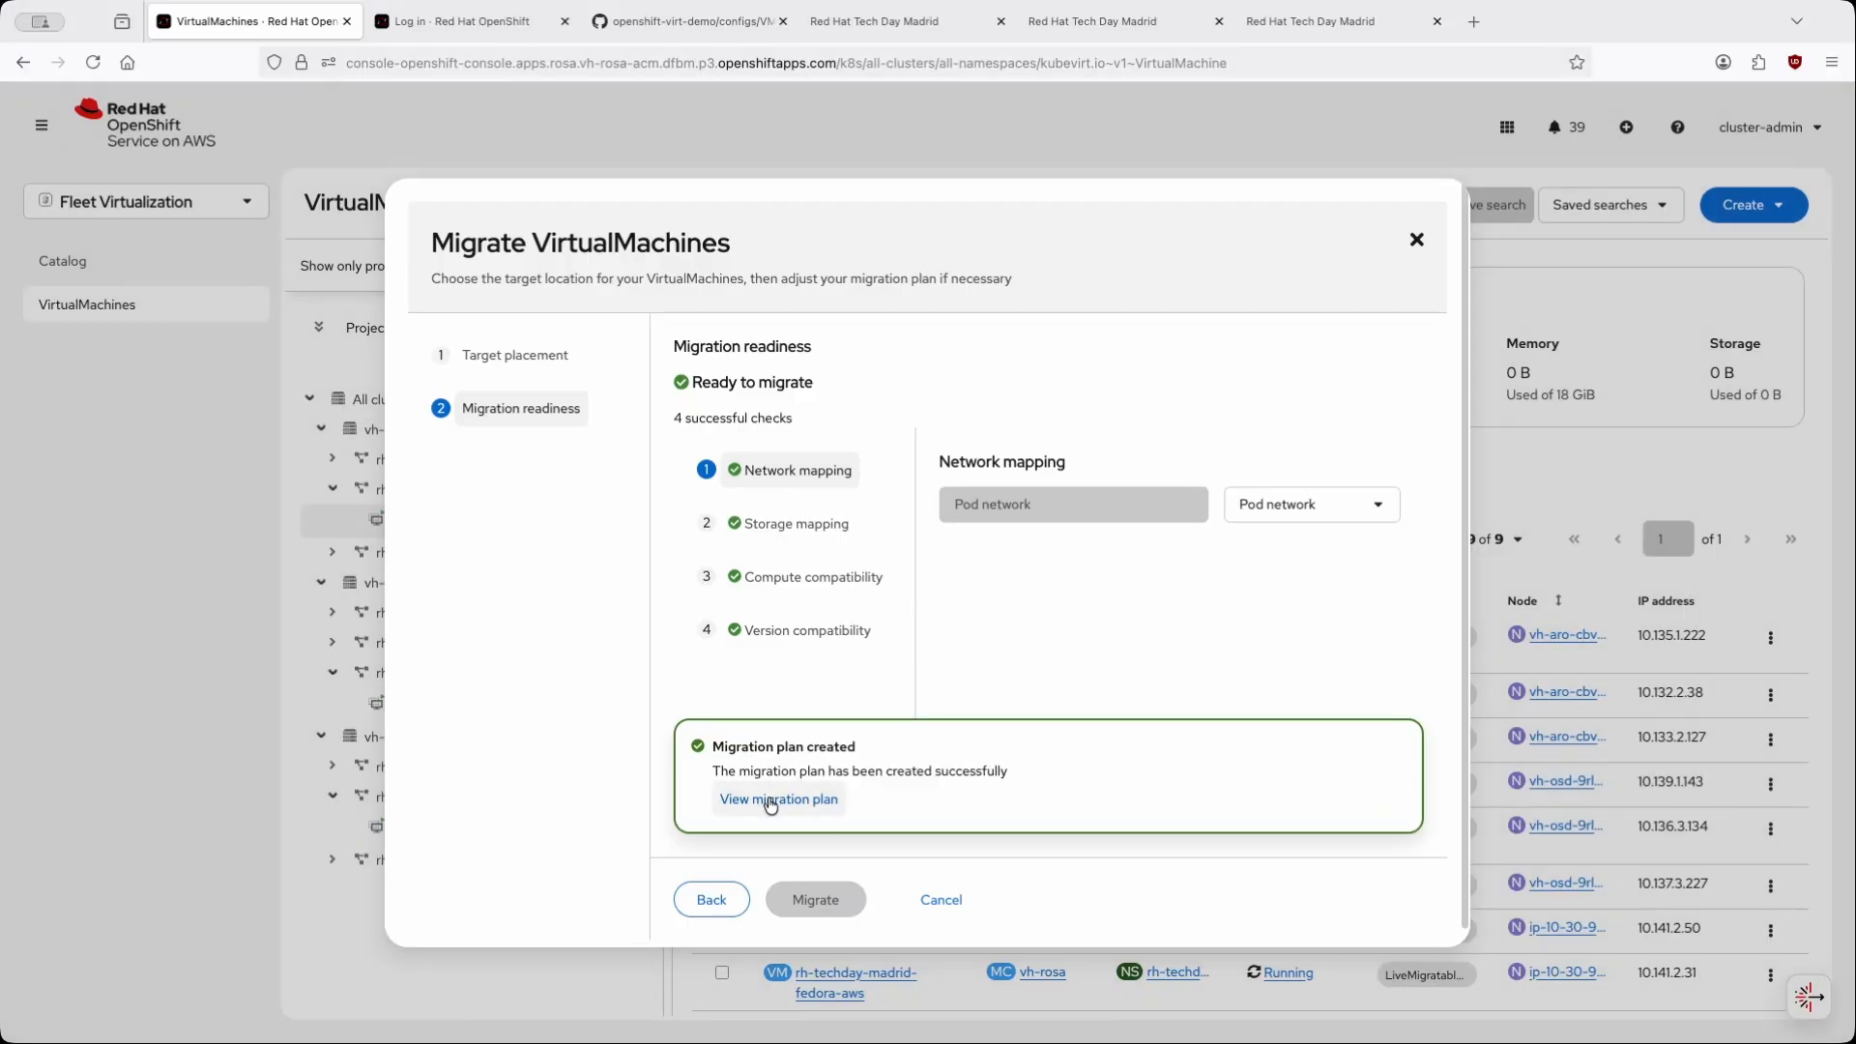
{"action": "left_click", "coordinate": [771, 803]}
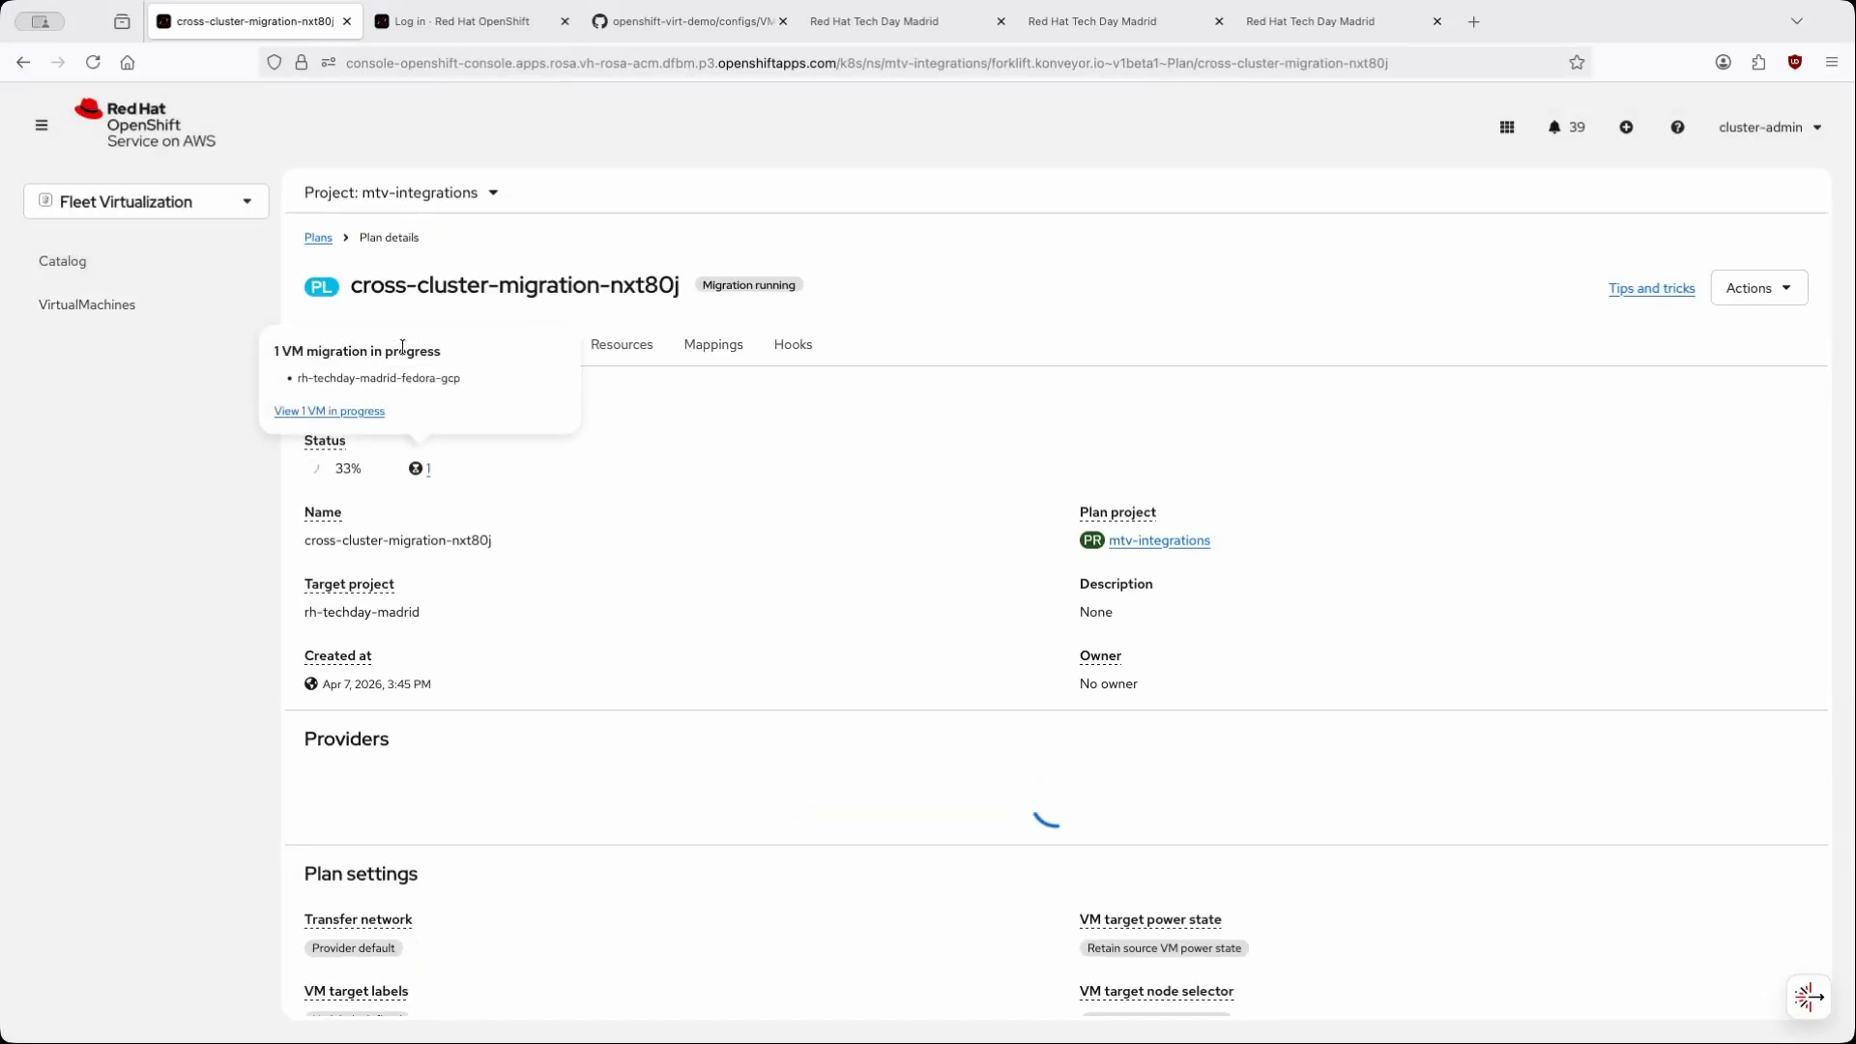
- Review the migration plan's YAML, virtual machines, resources, and network and storage mappings
{"action": "left_click", "coordinate": [410, 346]}
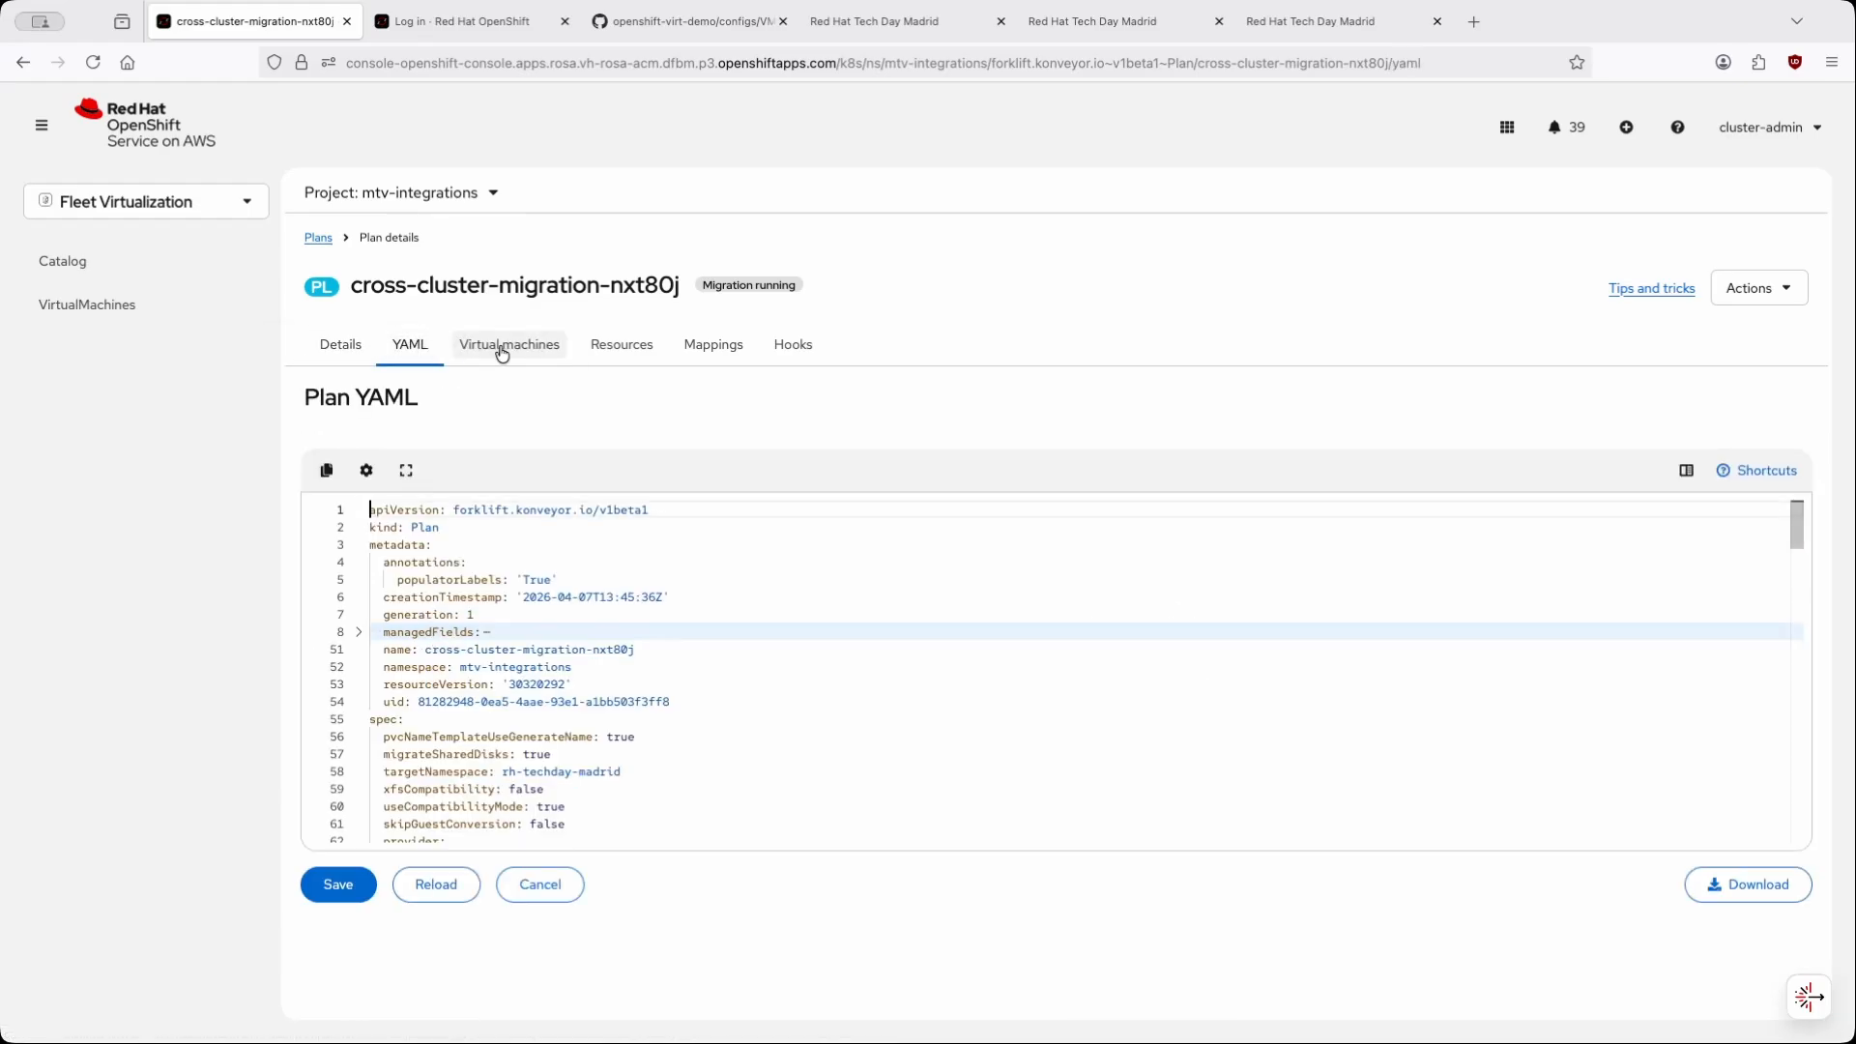
{"action": "left_click", "coordinate": [502, 348]}
{"action": "left_click", "coordinate": [625, 356]}
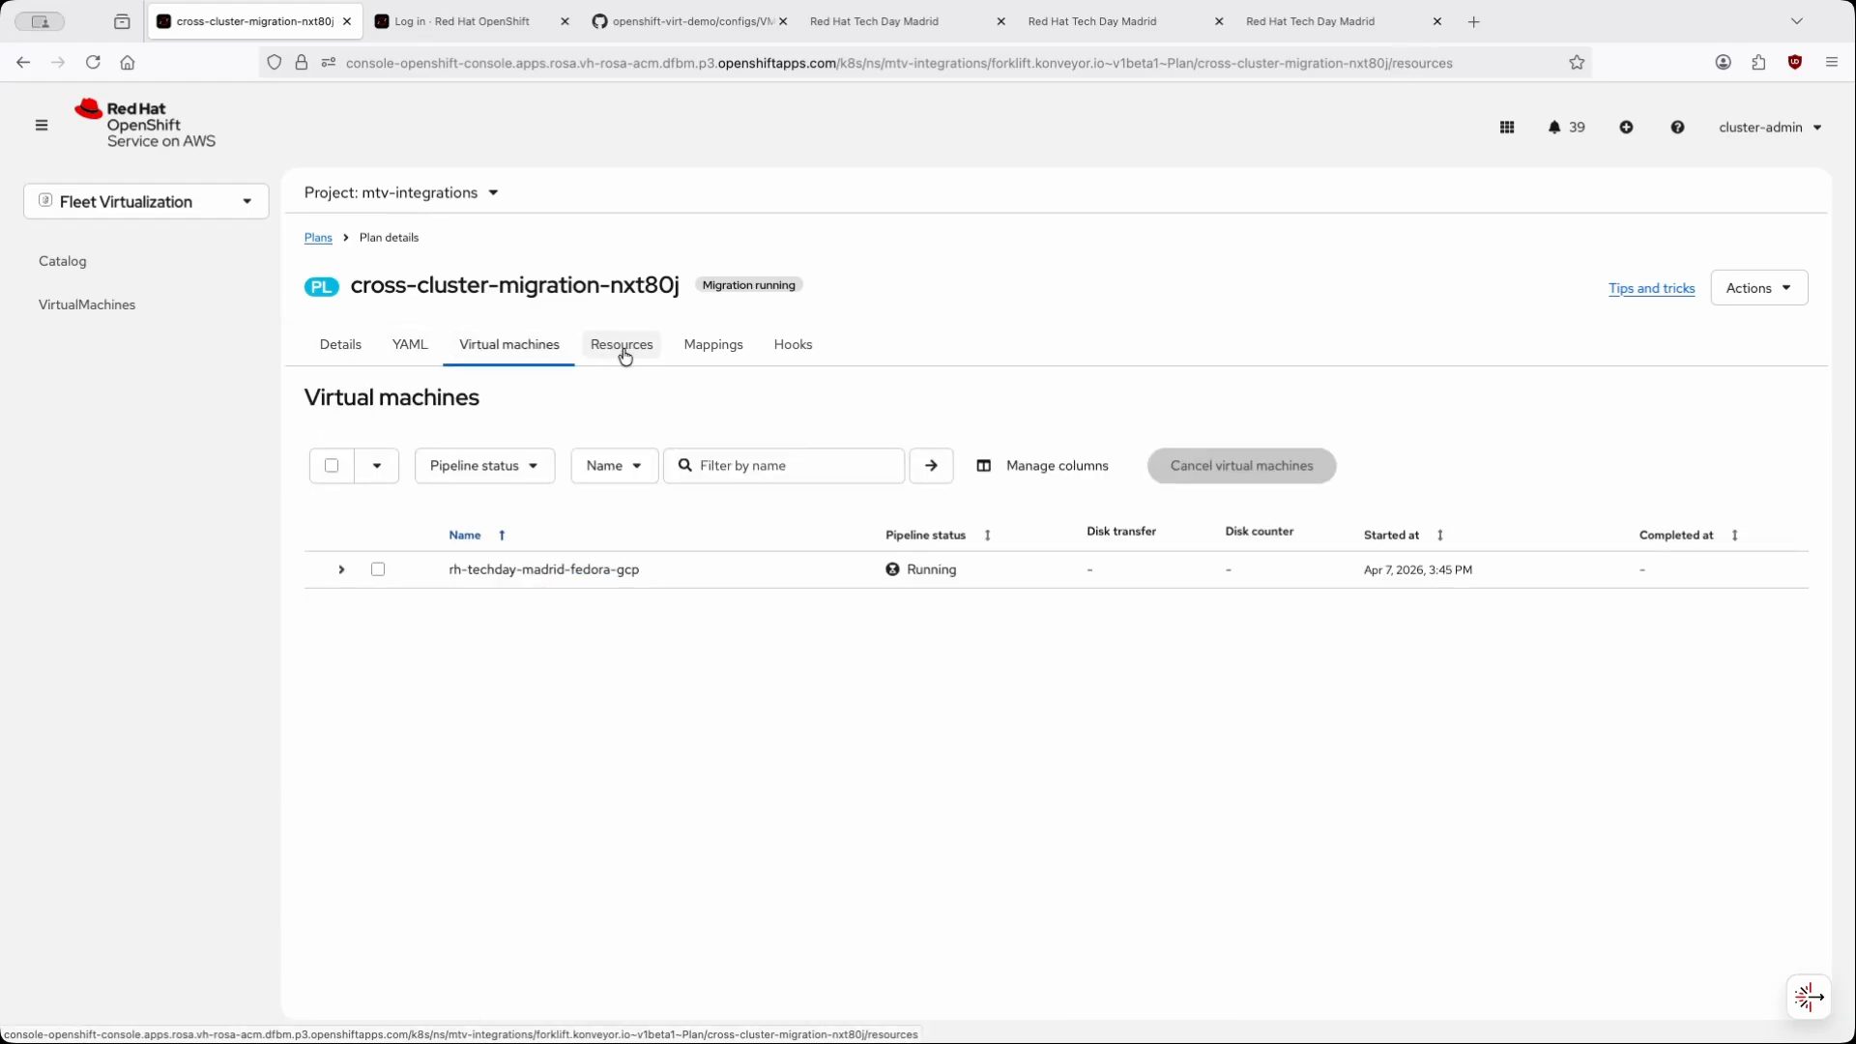
{"action": "left_click", "coordinate": [690, 354]}
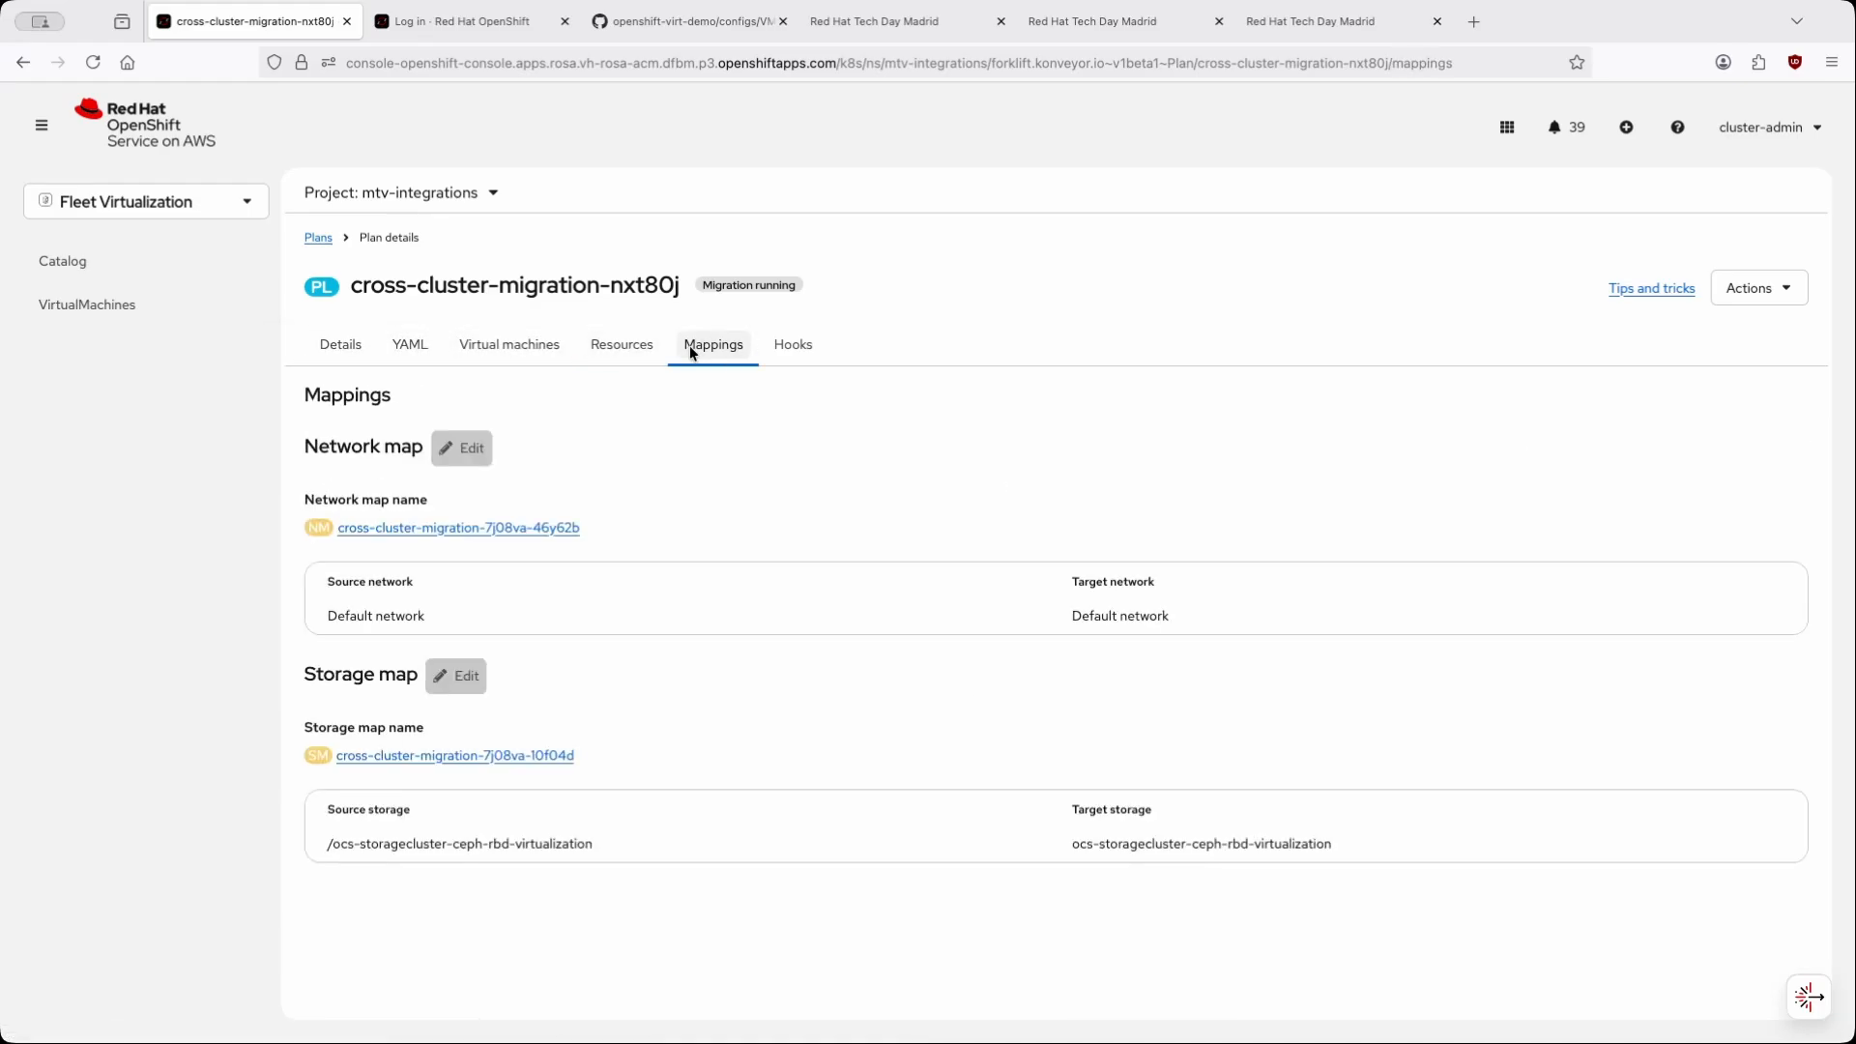
- Check the plan's migration status and expand the in-progress rh-techday-madrid-fedora-gcp entry in its virtual machines list
{"action": "left_click", "coordinate": [344, 348]}
{"action": "left_click", "coordinate": [424, 474]}
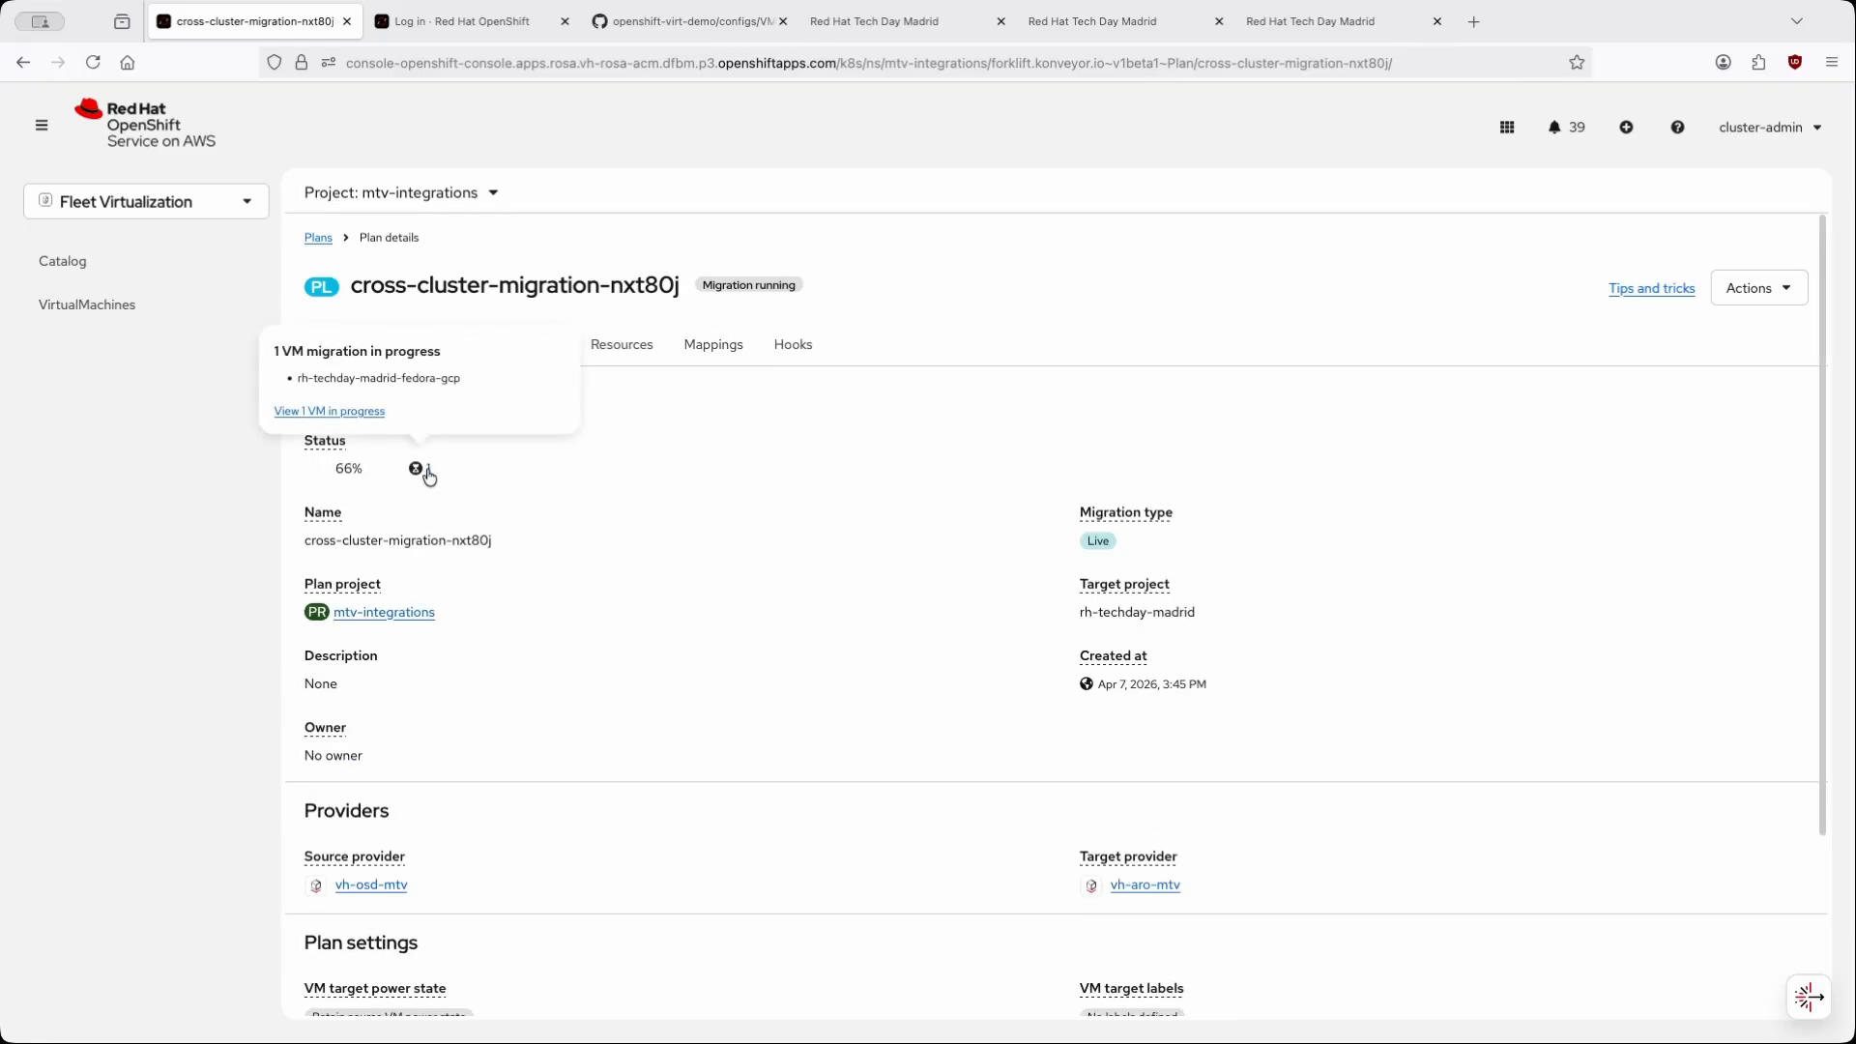
{"action": "left_click", "coordinate": [352, 413]}
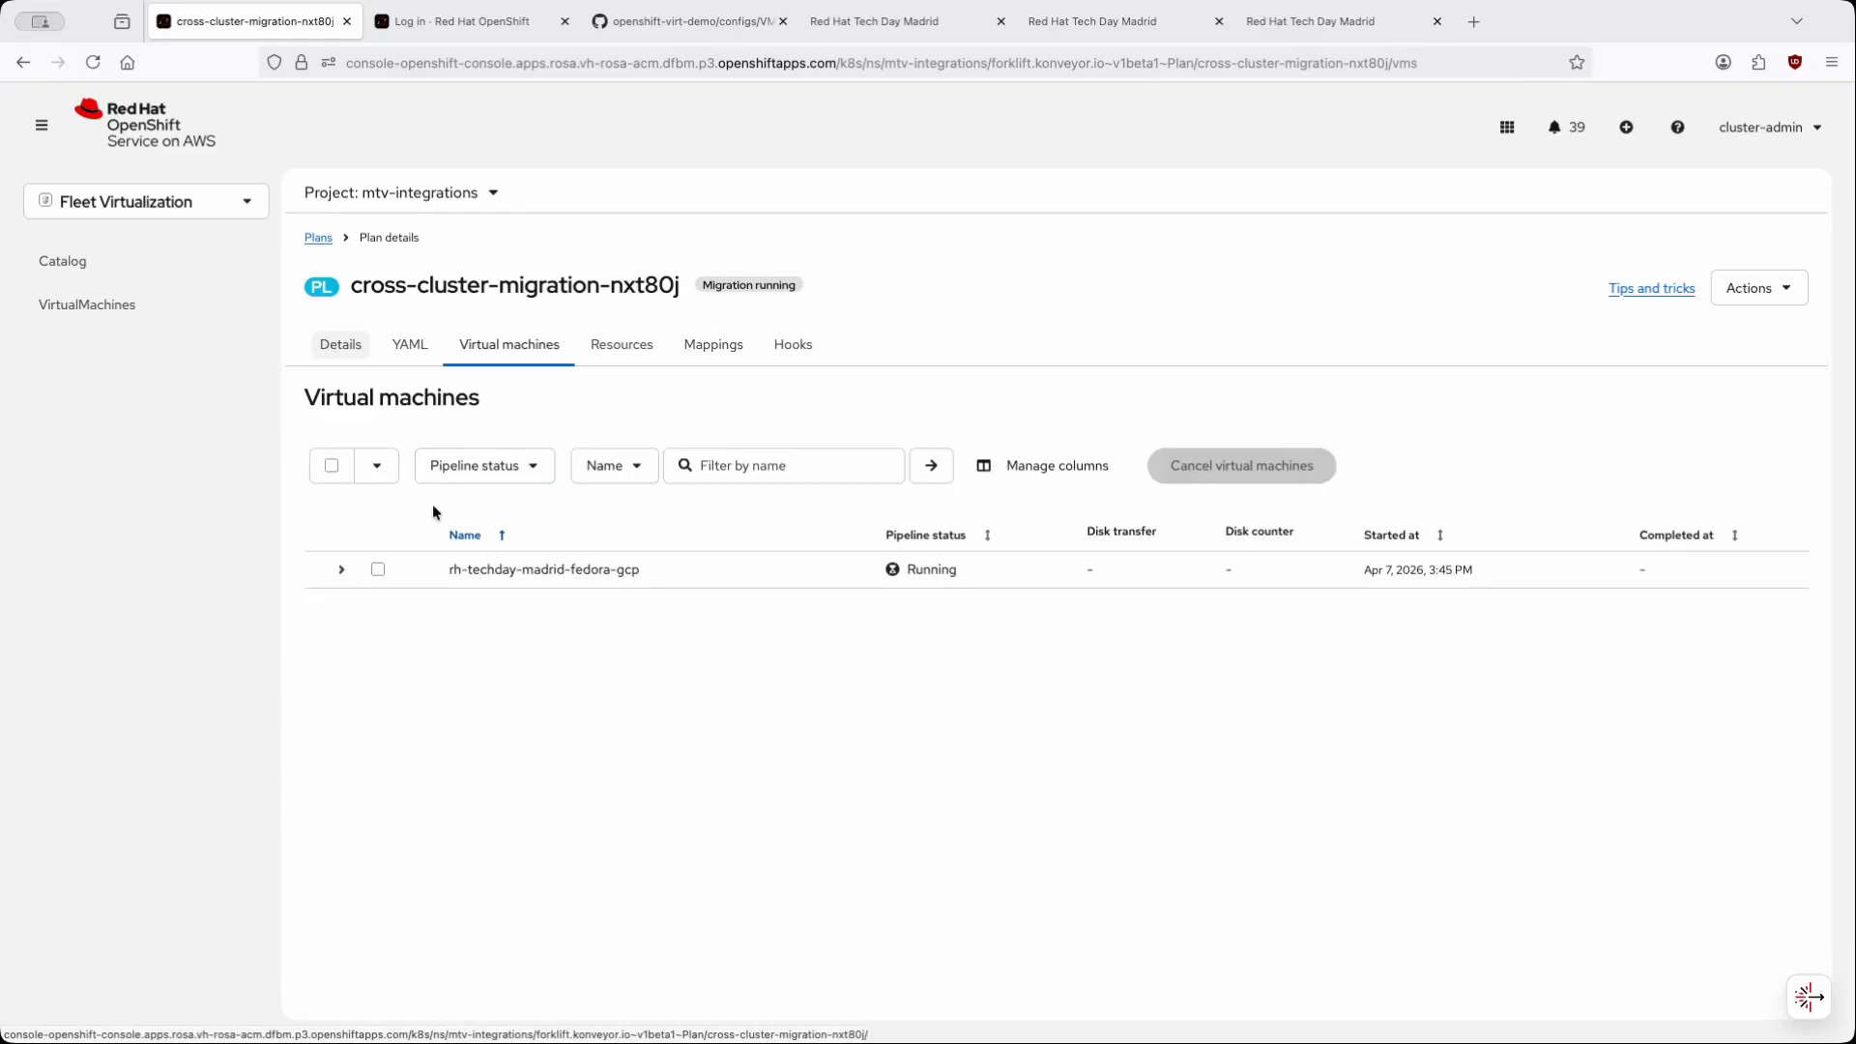
{"action": "left_click", "coordinate": [342, 572]}
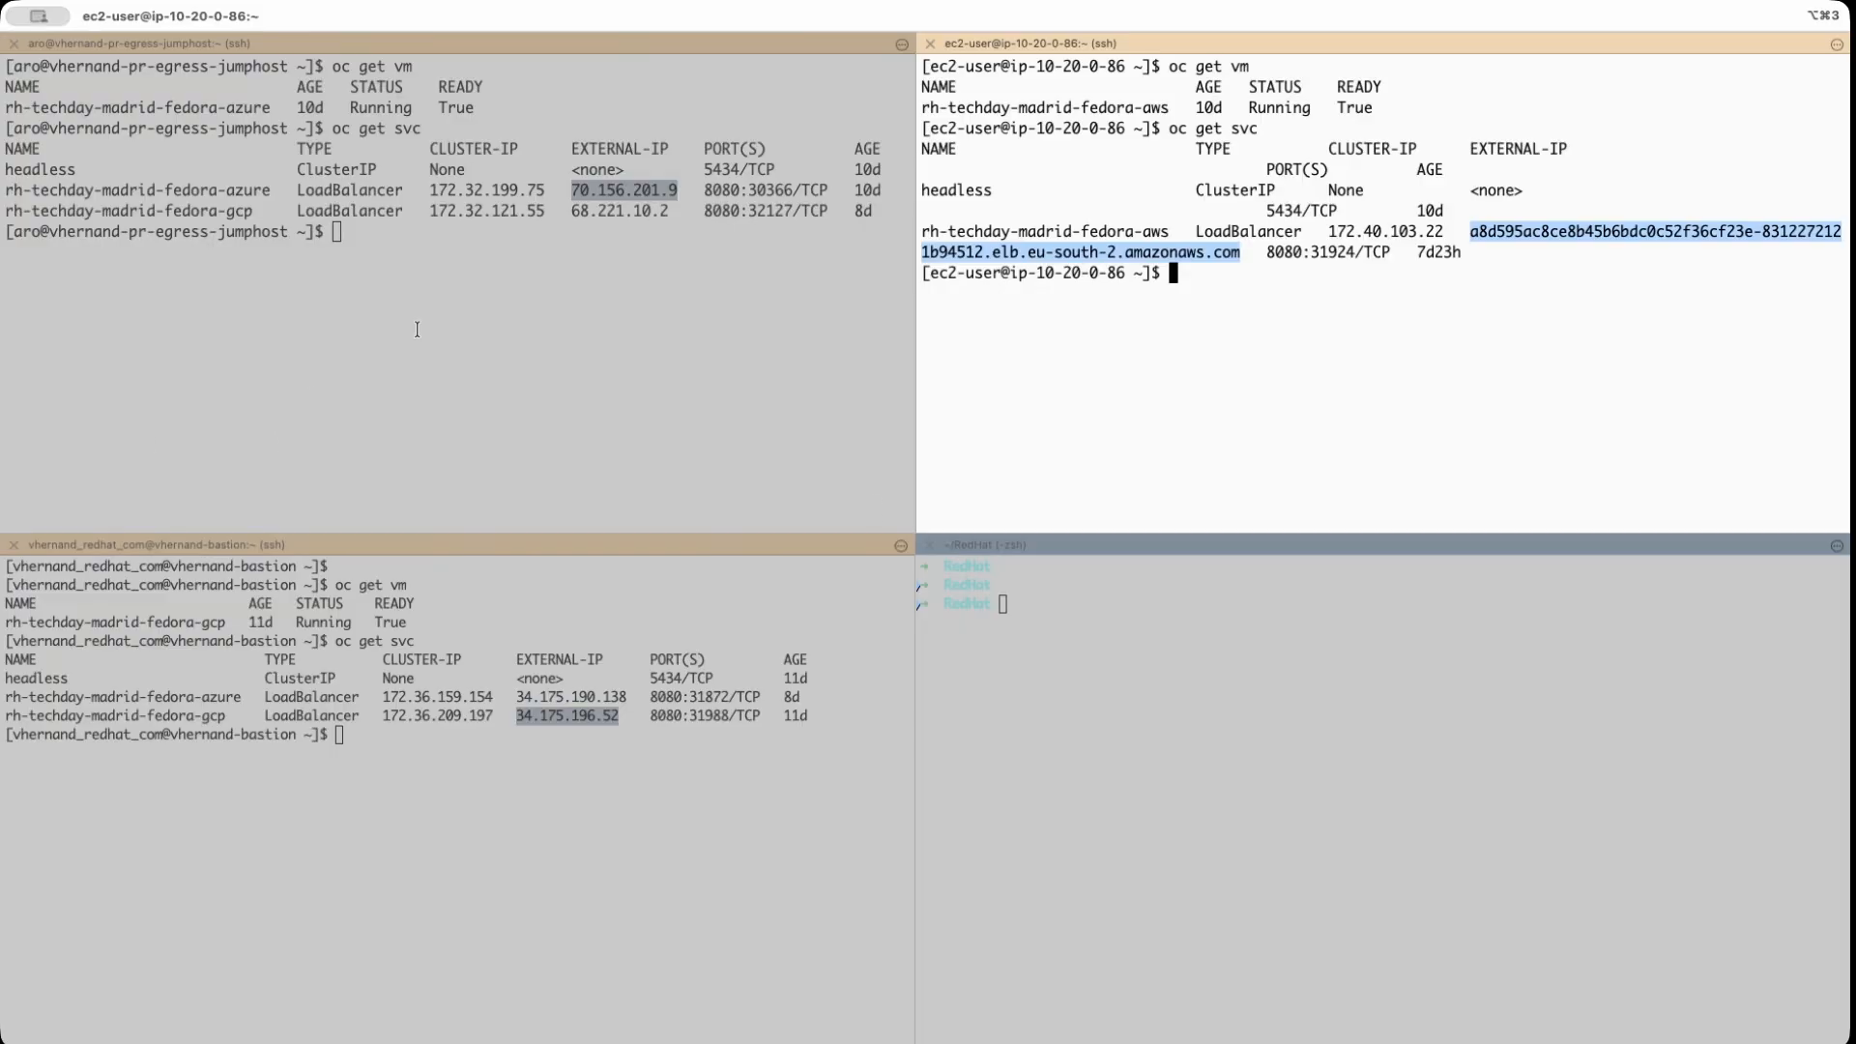
- Switch to the terminal and run watch oc get vm in the ARO jumphost session
{"action": "left_click", "coordinate": [260, 329]}
{"action": "key", "text": "Return"}
{"action": "key", "text": "Return"}
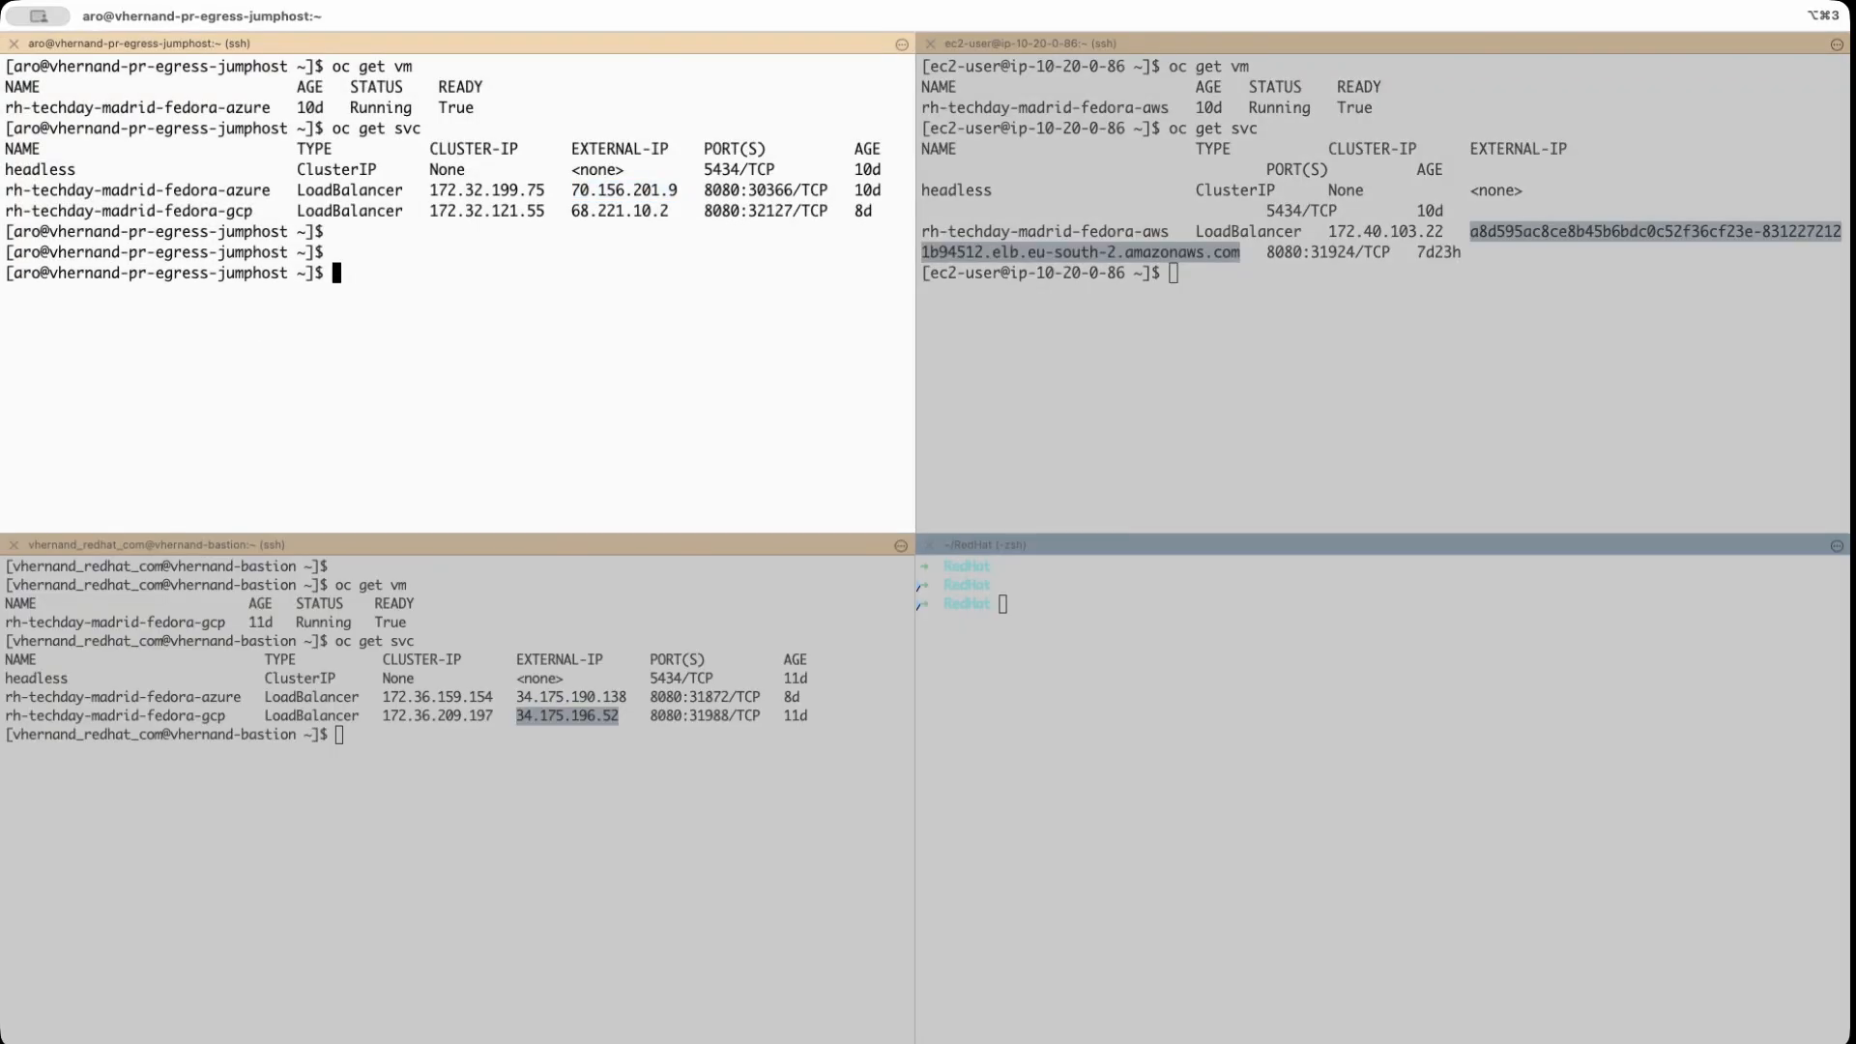
{"action": "type", "text": "watch oc get vm"}
{"action": "key", "text": "Return"}
- Run watch oc get vm in the GCP bastion session to monitor the source cluster
{"action": "left_click", "coordinate": [338, 735]}
{"action": "type", "text": "watch oc get vm"}
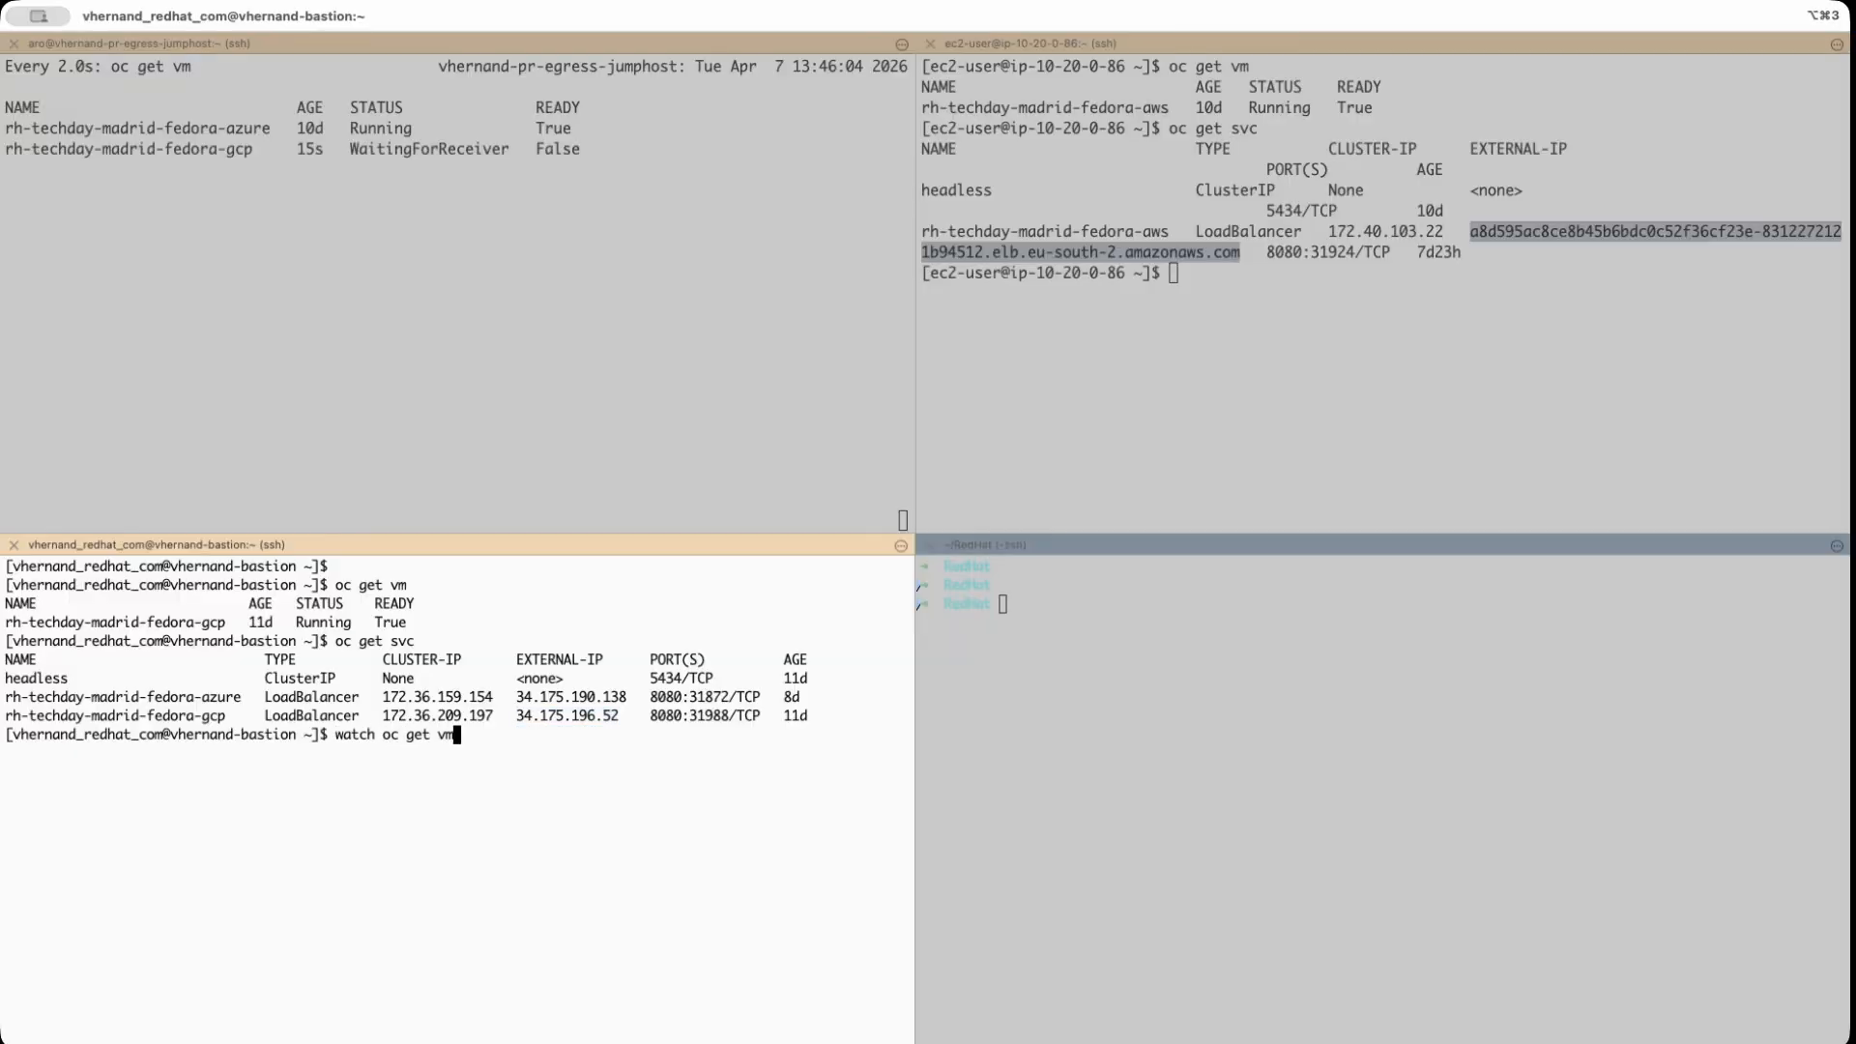
{"action": "key", "text": "Return"}
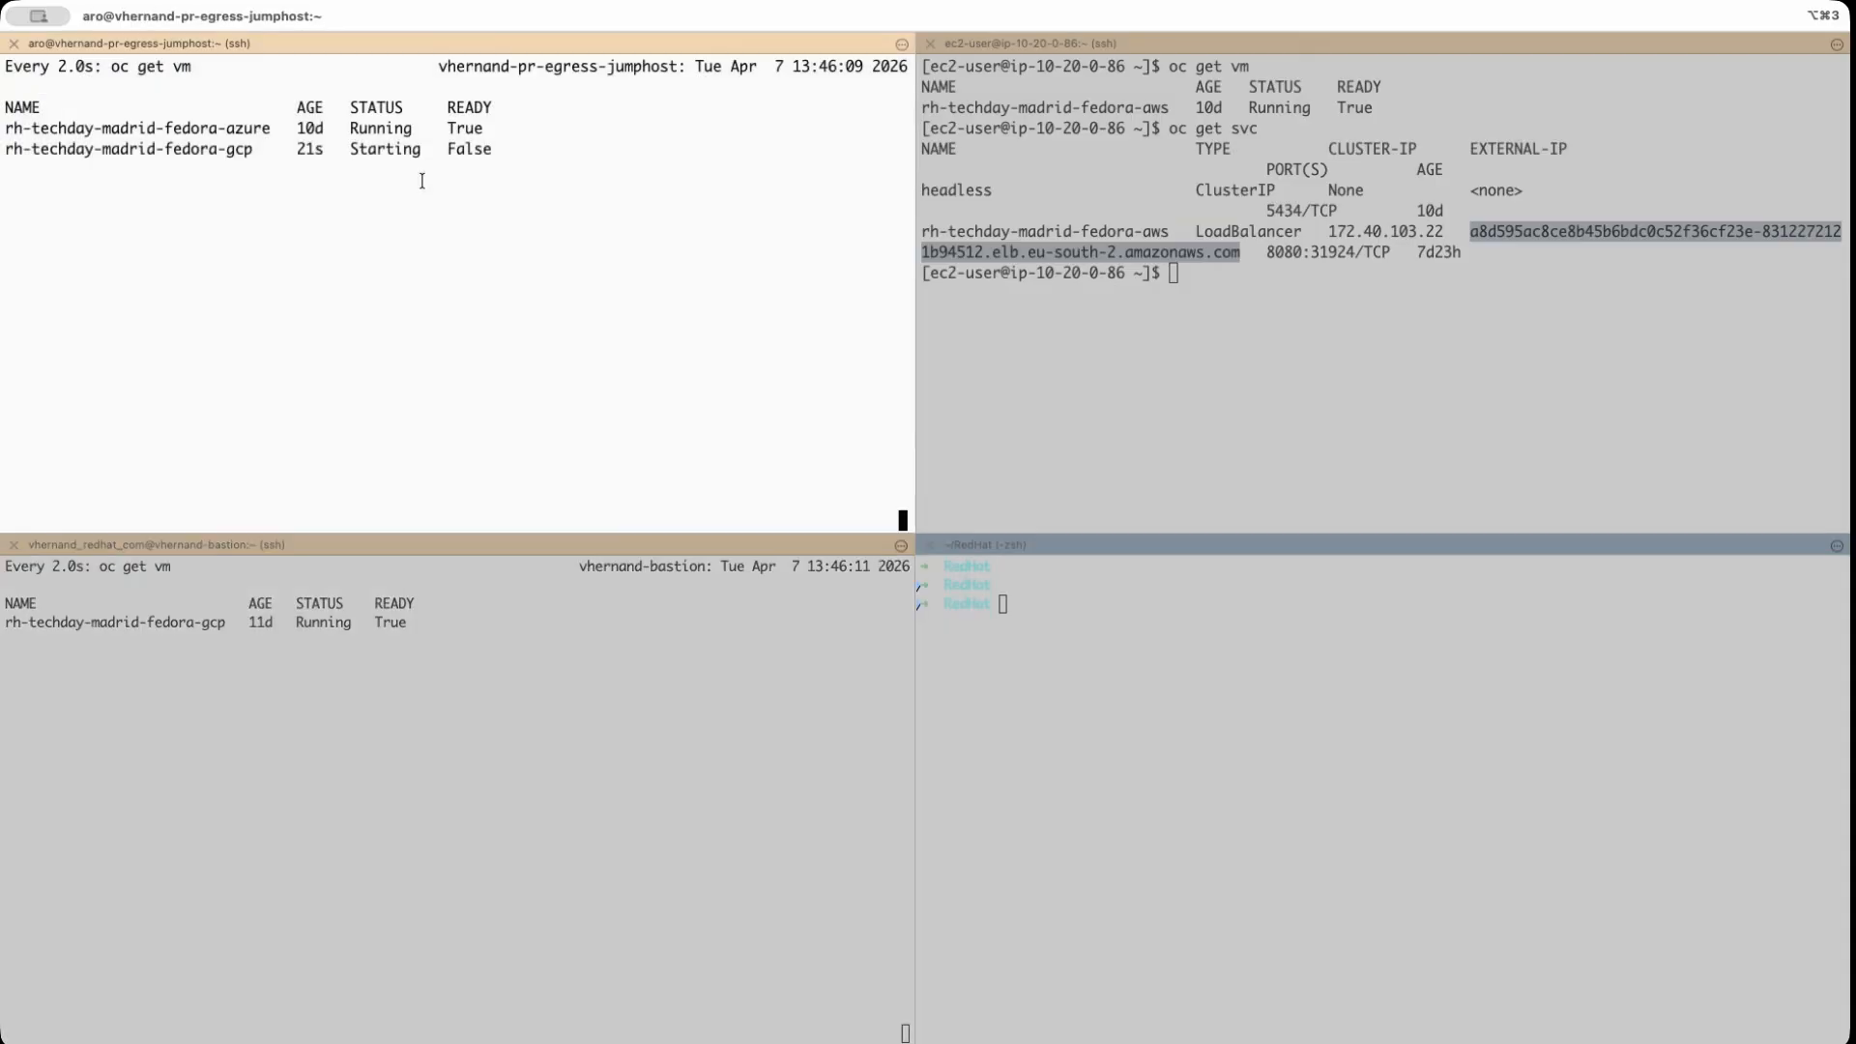
- Check the status of rh-techday-madrid-fedora-gcp in the ARO jumphost and GCP bastion watch sessions
{"action": "left_click", "coordinate": [278, 157]}
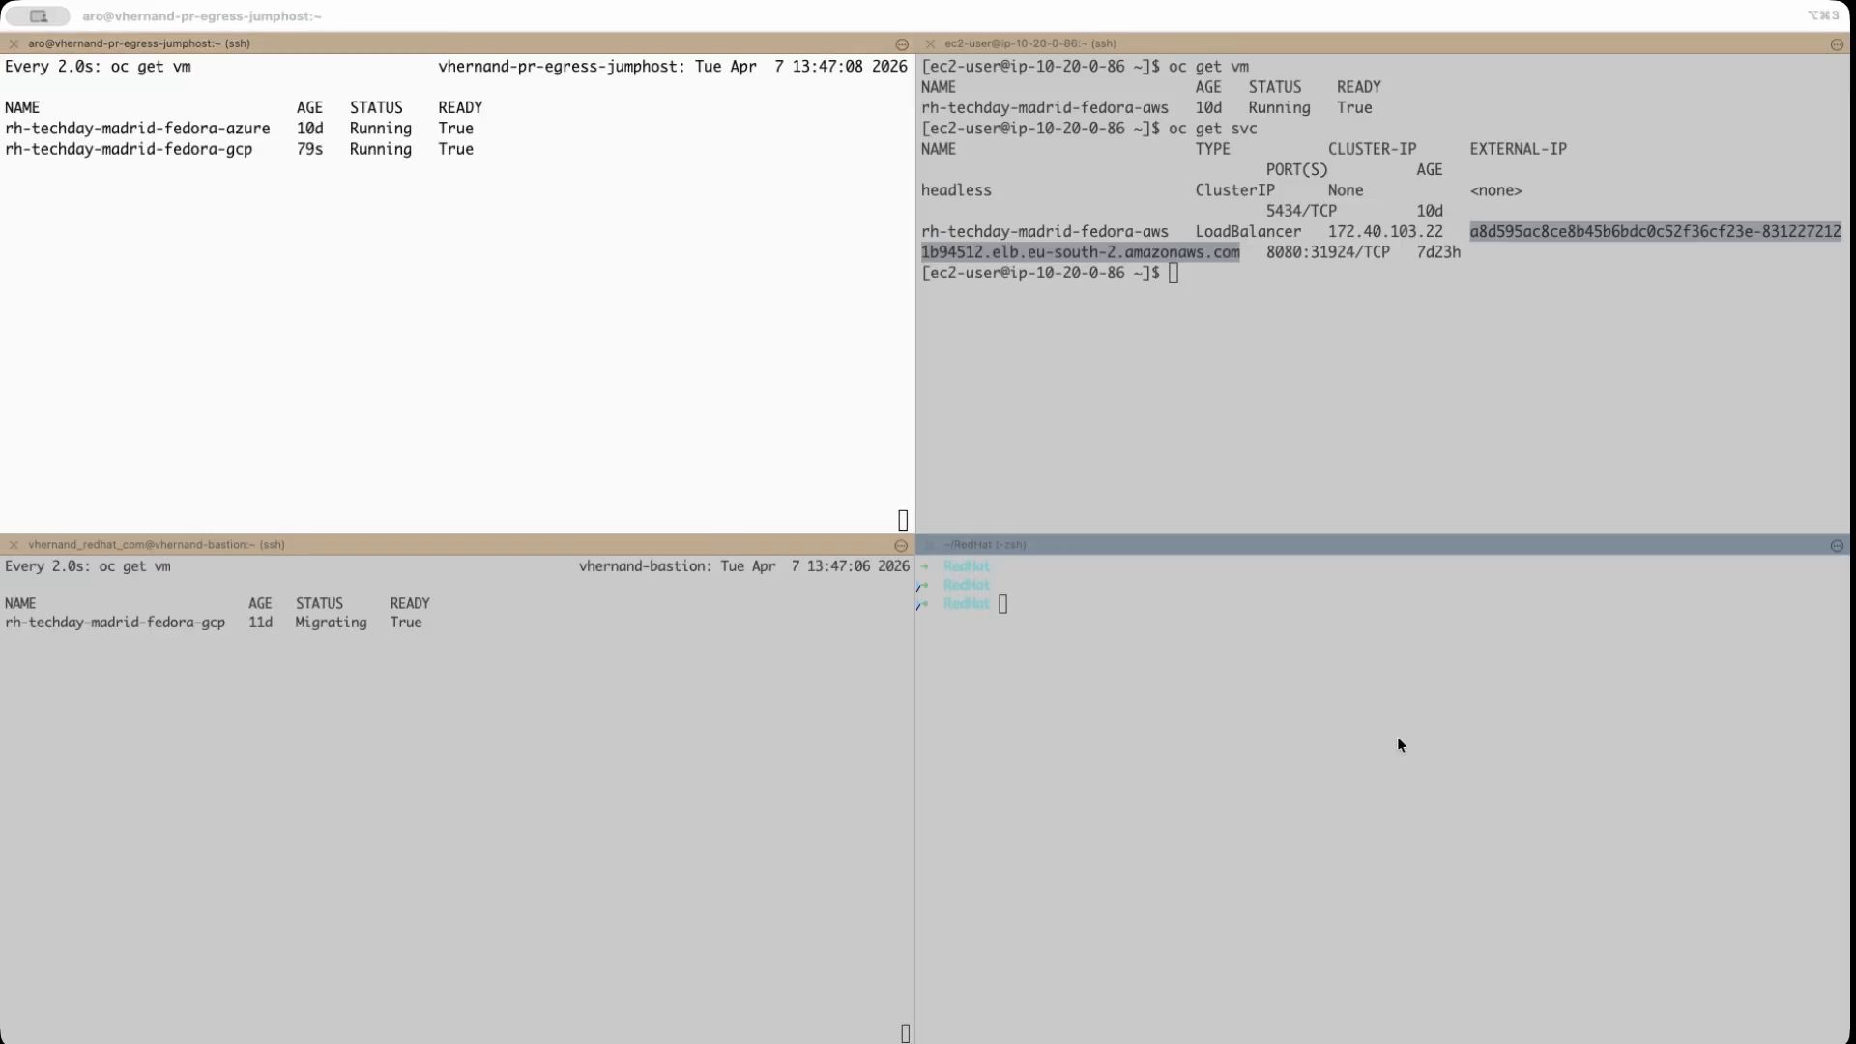
{"action": "key", "text": "super+Tab"}
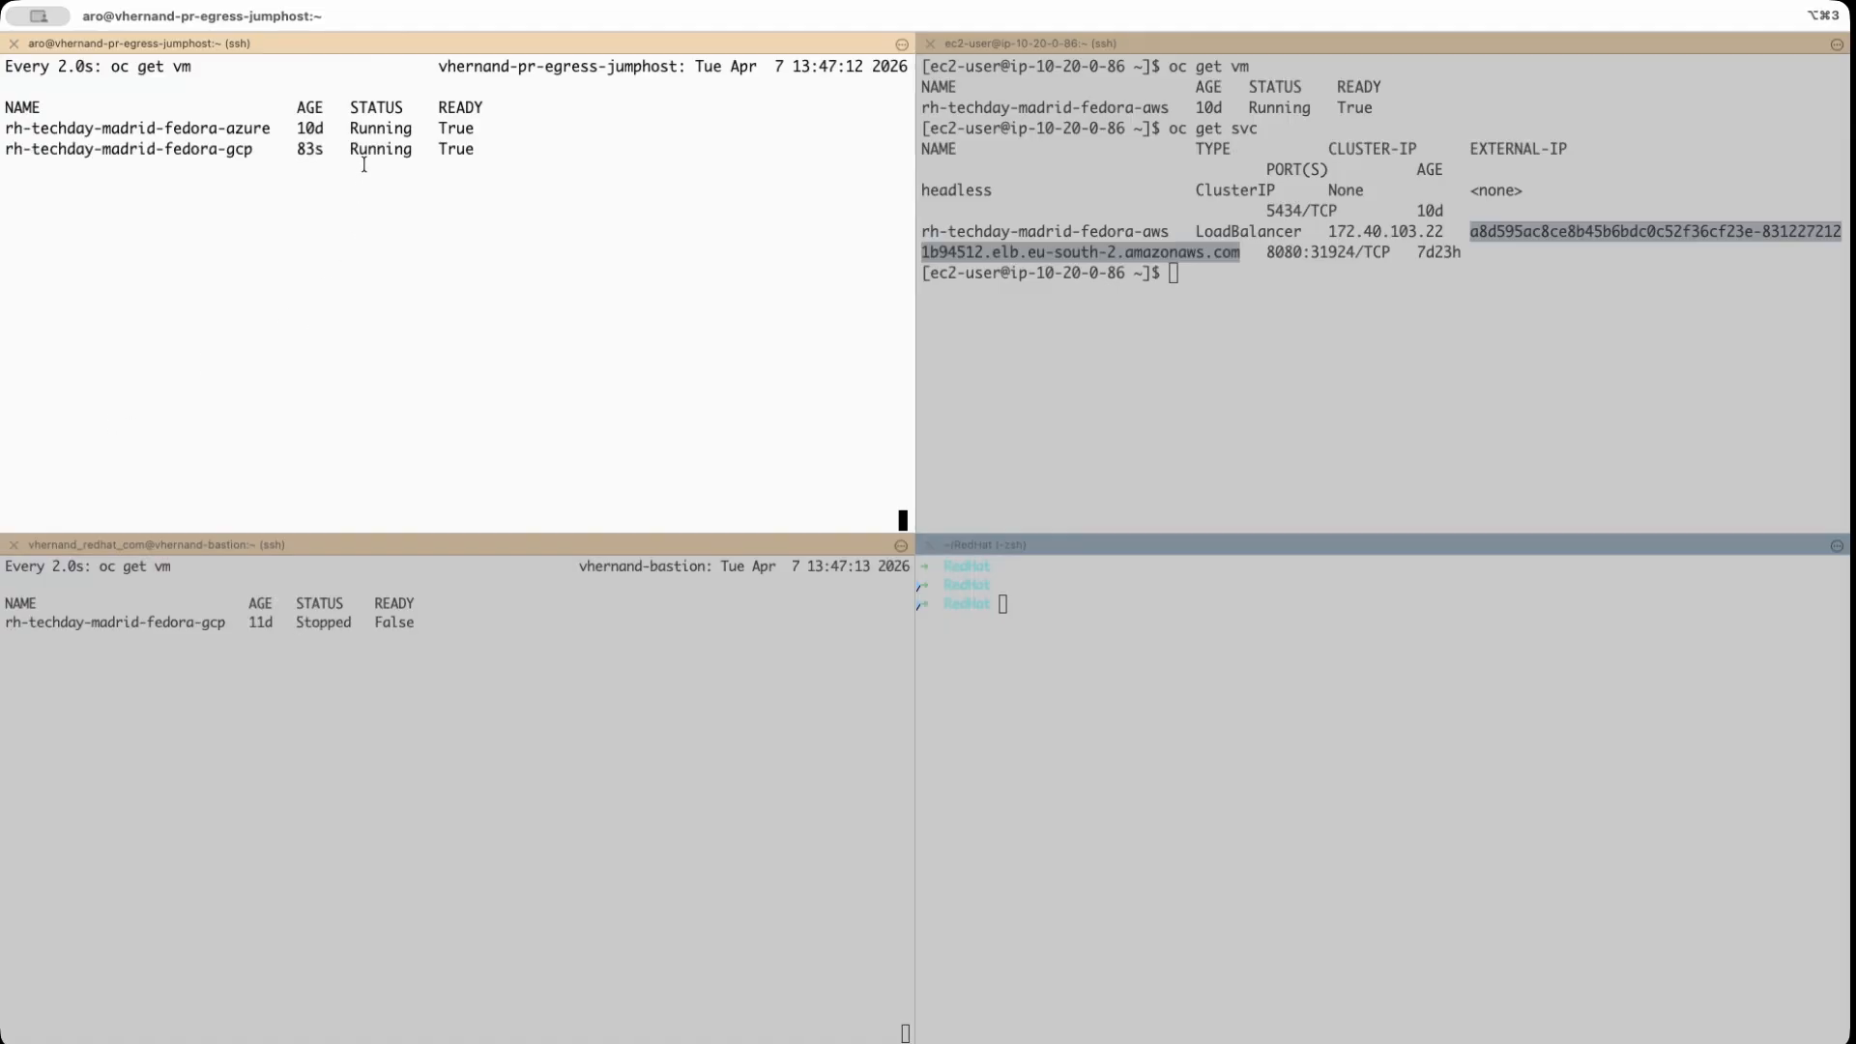
{"action": "left_click", "coordinate": [394, 629]}
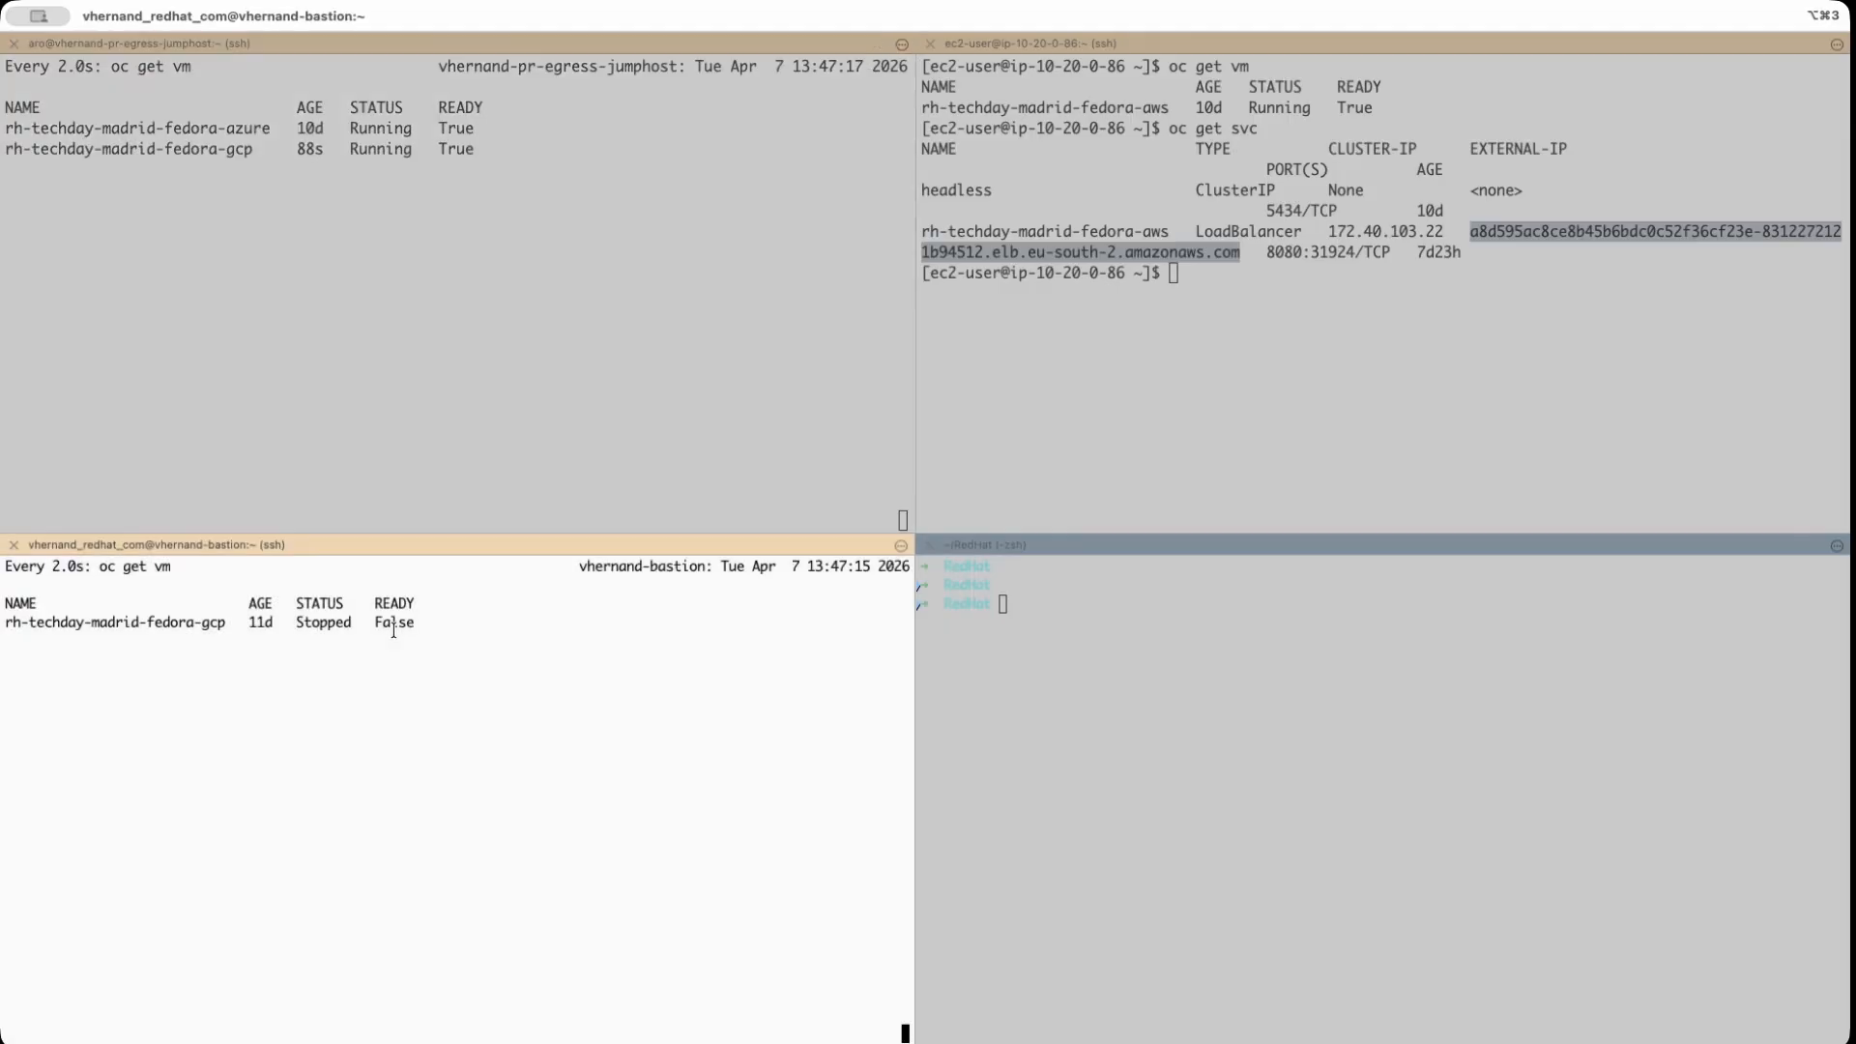
{"action": "double_click", "coordinate": [322, 624]}
{"action": "double_click", "coordinate": [323, 623]}
- Switch to Firefox, list the fleet's virtual machines and open rh-techday-madrid-fedora-gcp on the vh-aro cluster
{"action": "key", "text": "super+Tab"}
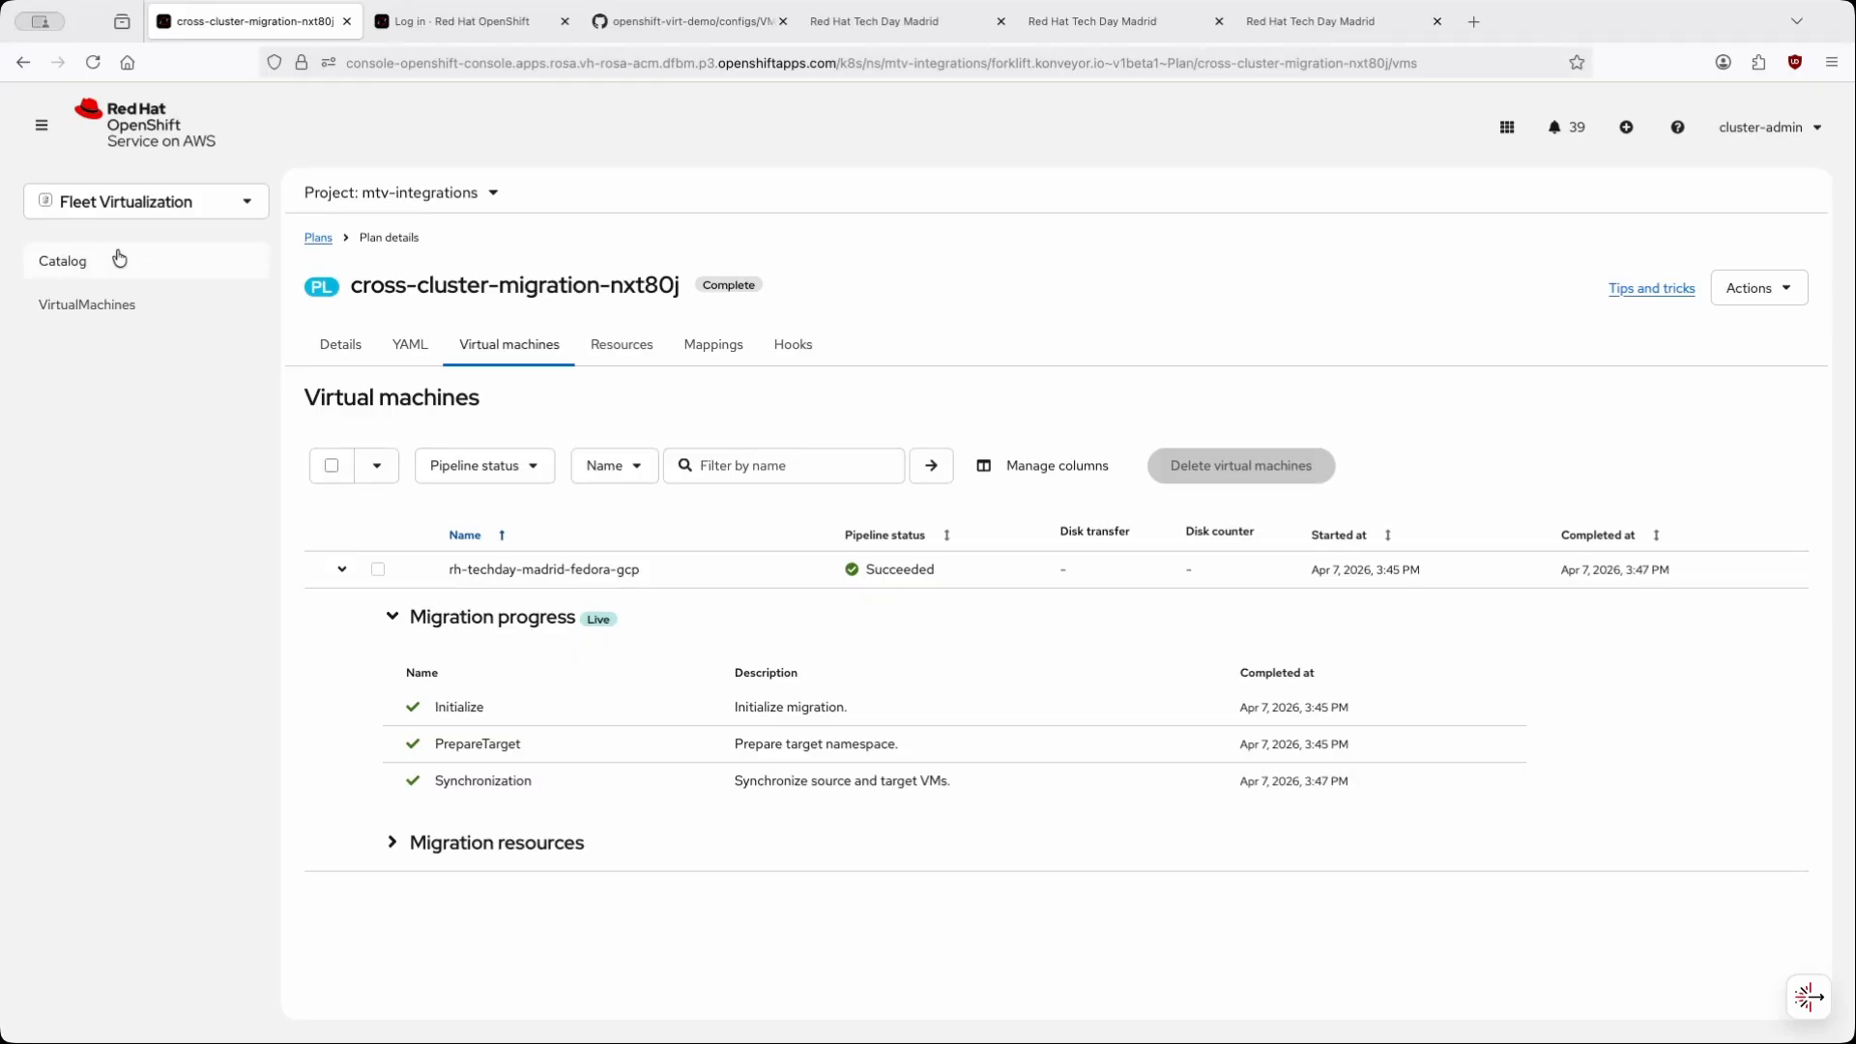
{"action": "left_click", "coordinate": [110, 304]}
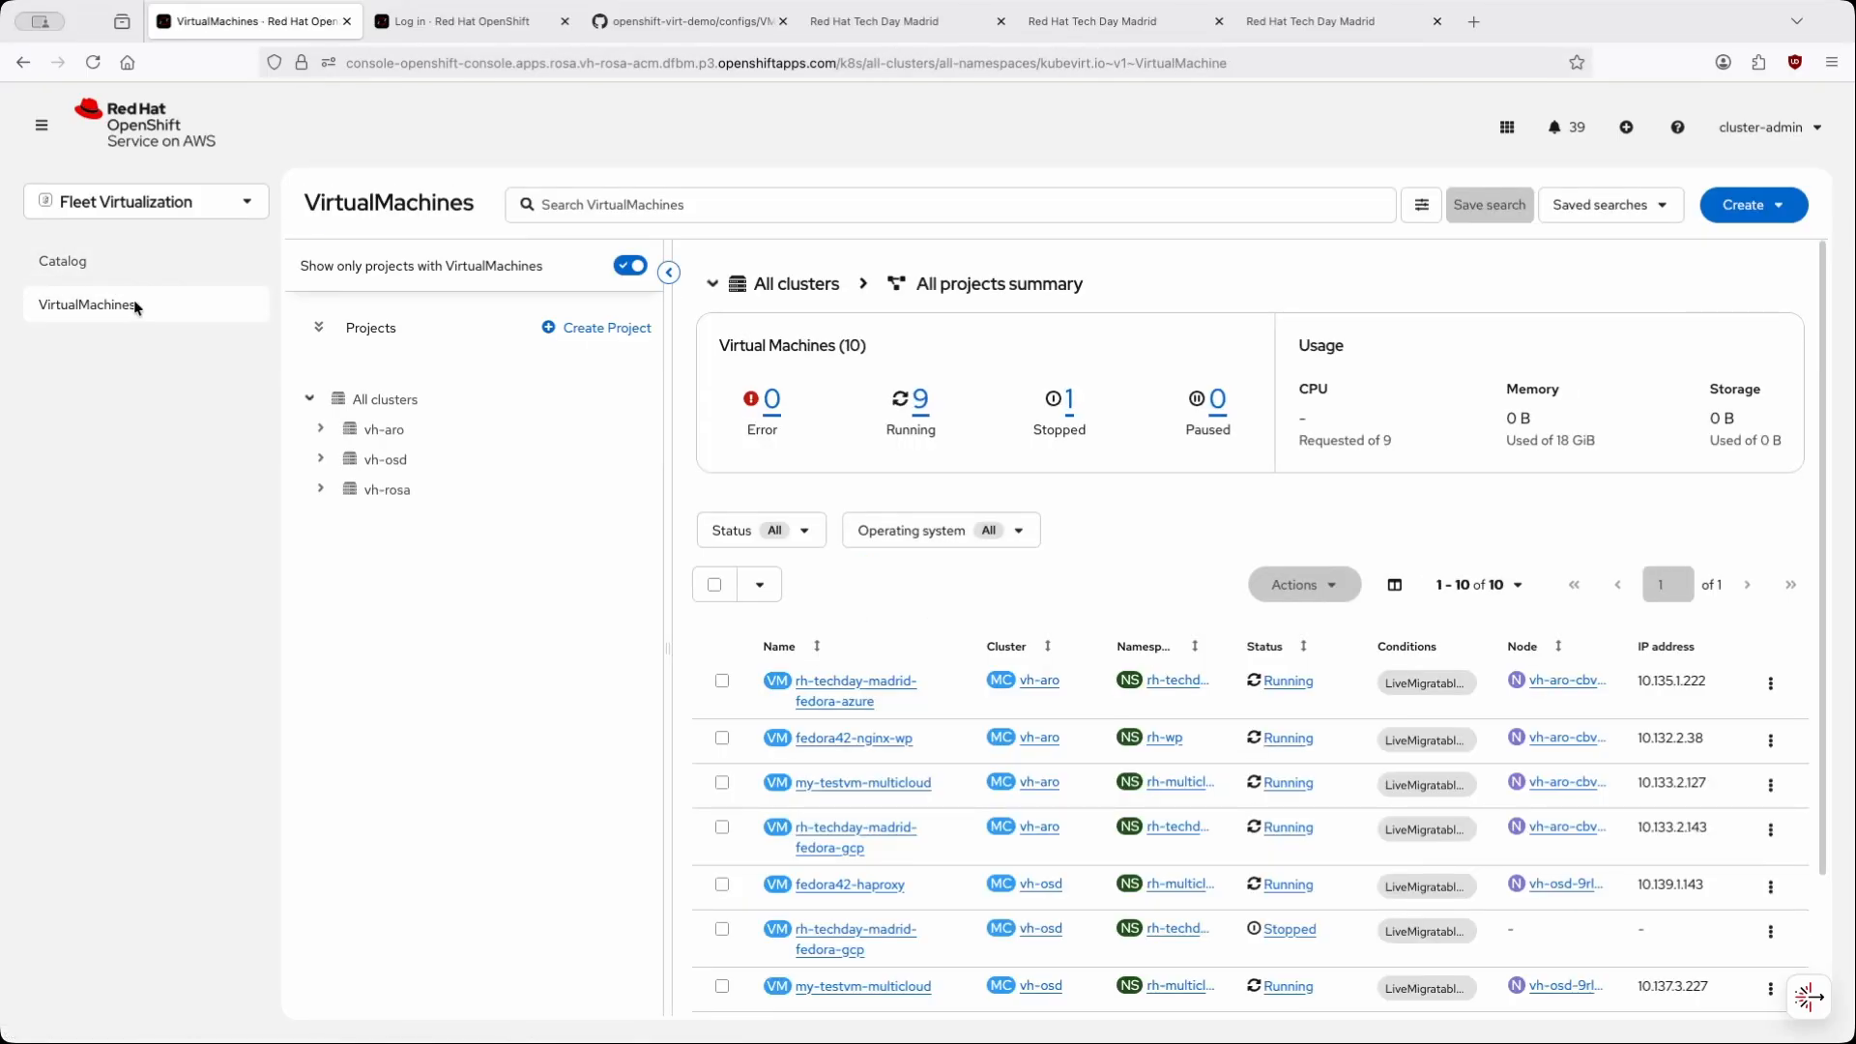
{"action": "scroll", "coordinate": [976, 667], "scroll_direction": "down", "scroll_amount": 1}
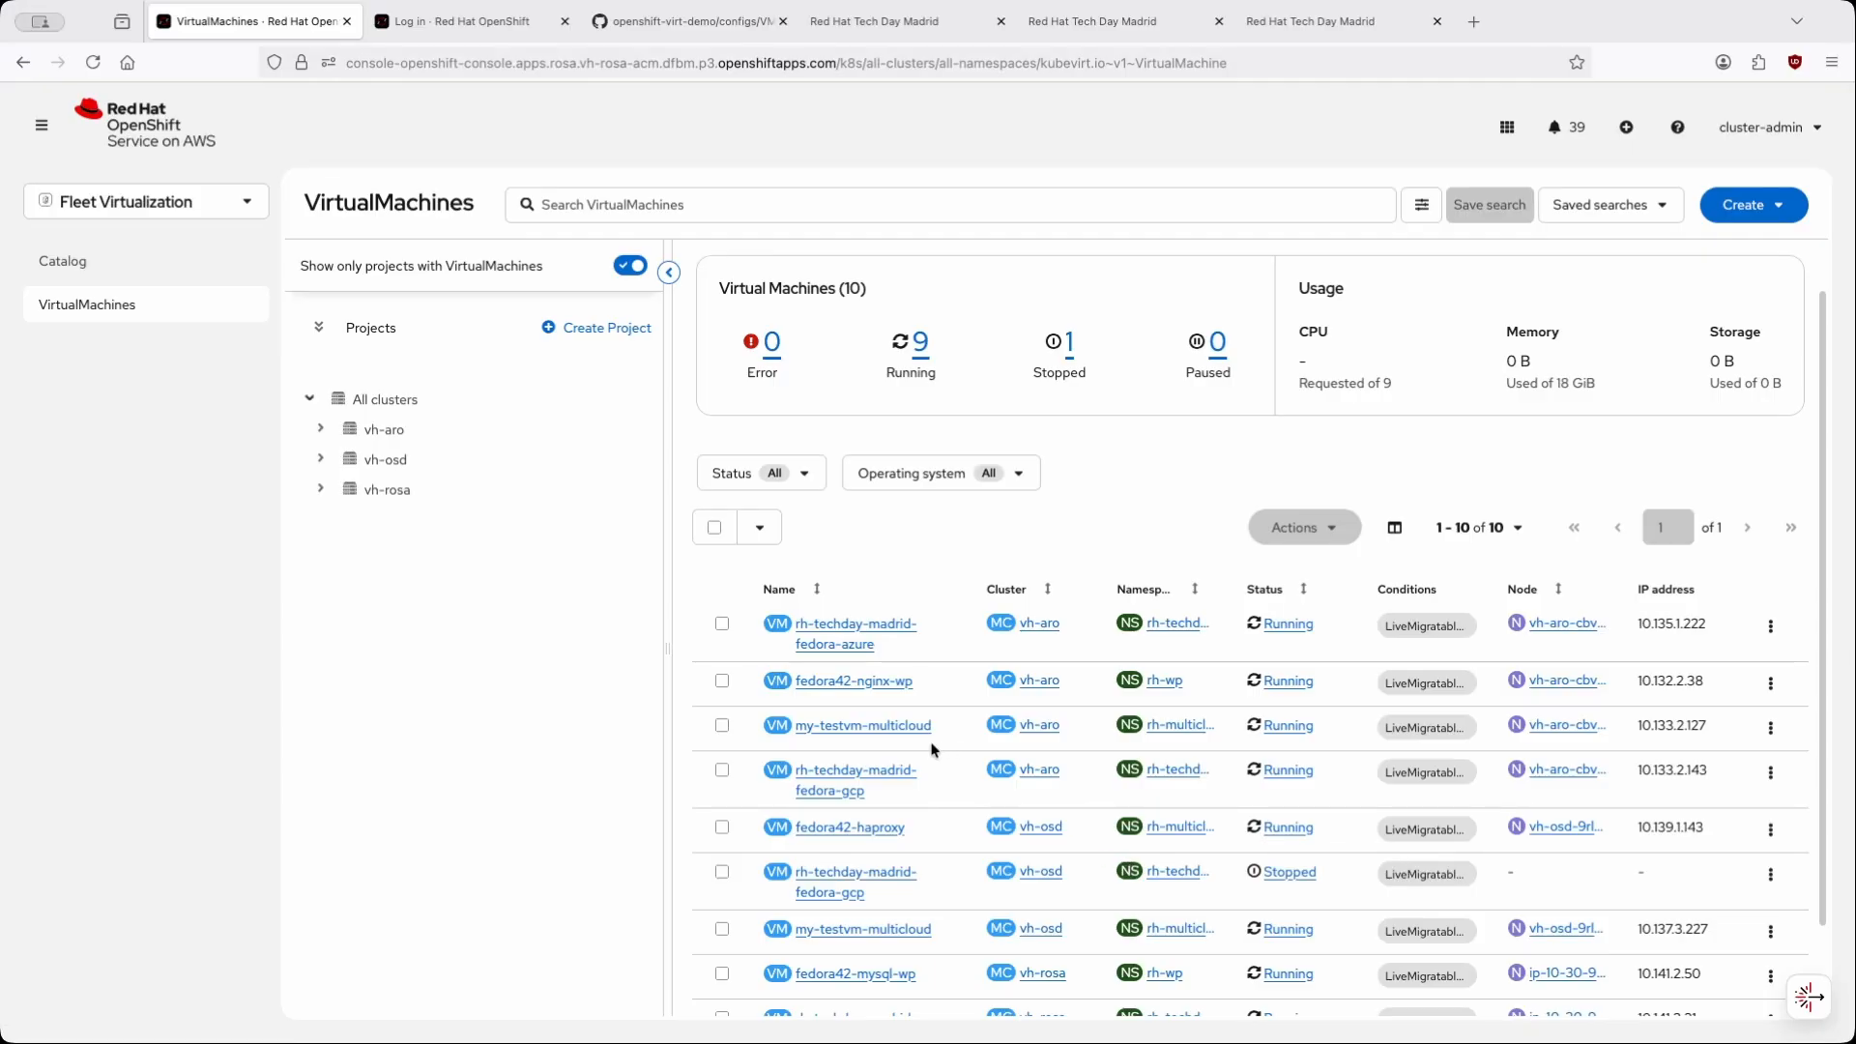
{"action": "left_click", "coordinate": [878, 791]}
- Load 68.221.10.2:8080 in a new browser tab and highlight the message text on the page
{"action": "key", "text": "super+t"}
{"action": "type", "text": "68.221.10.2:8080/"}
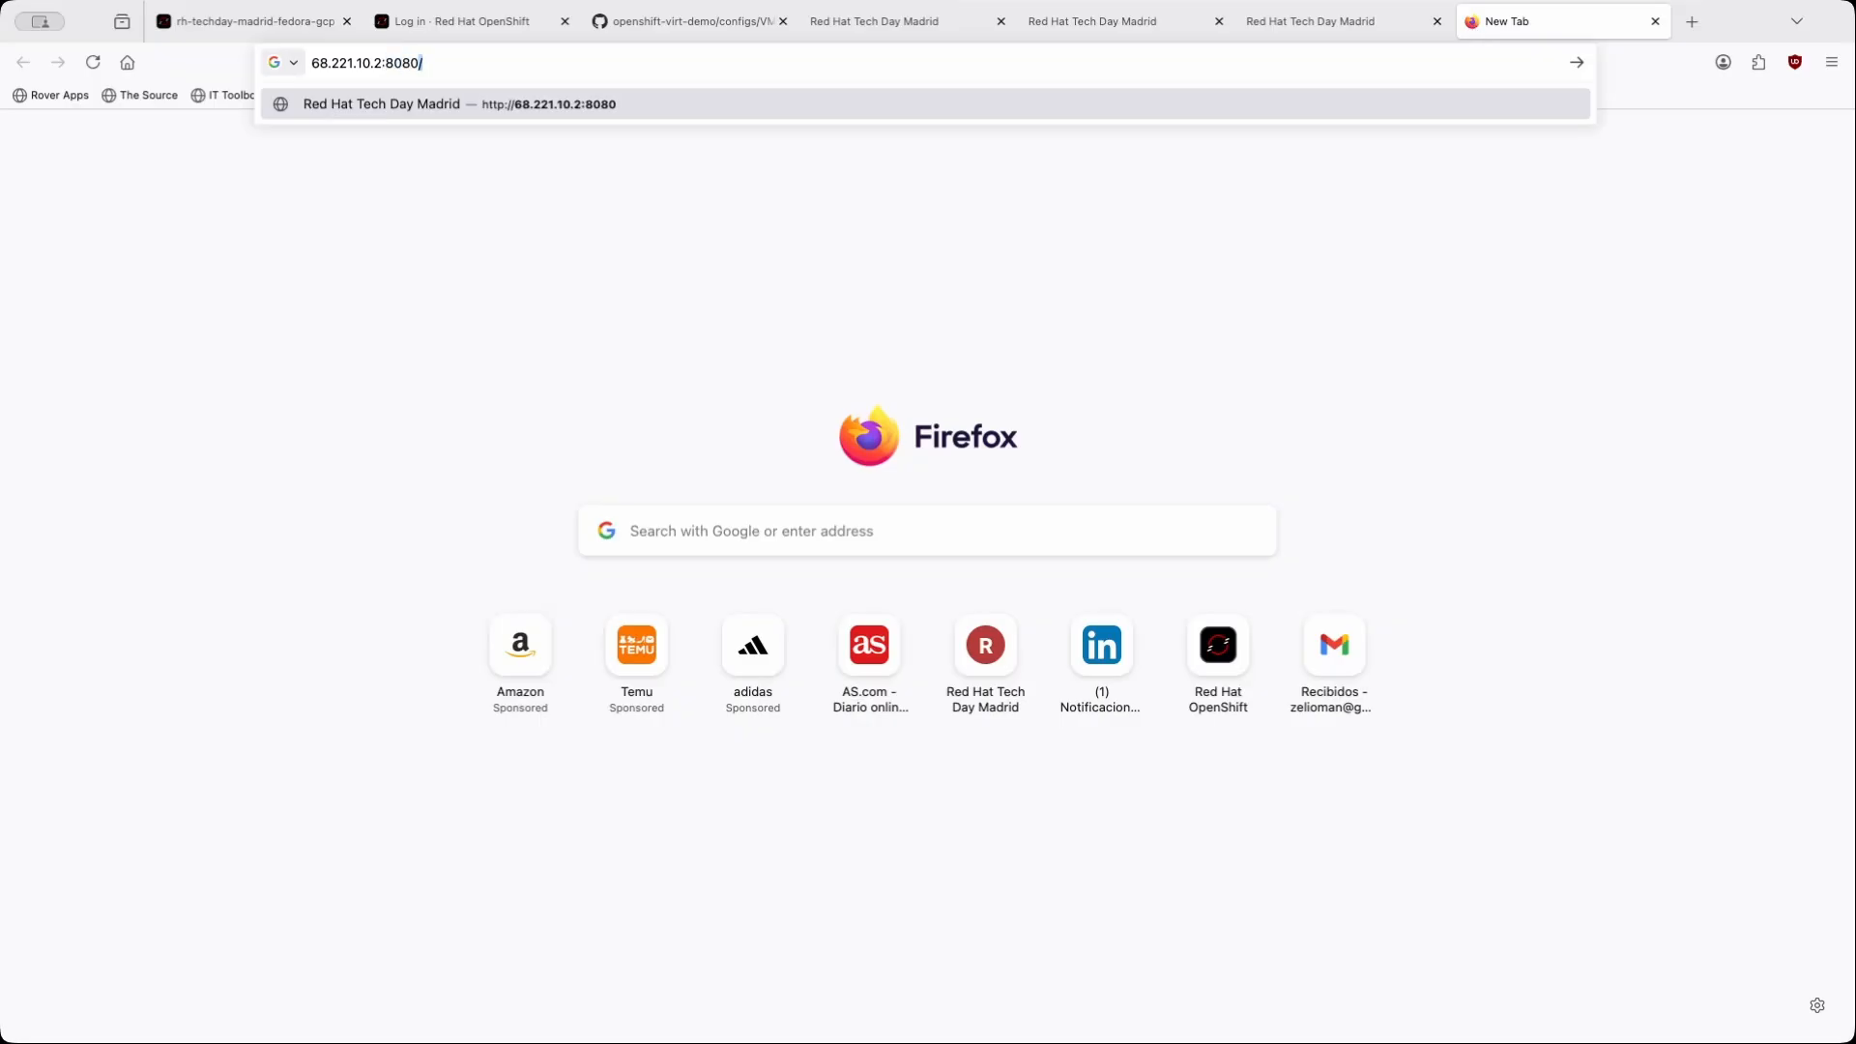
{"action": "key", "text": "Return"}
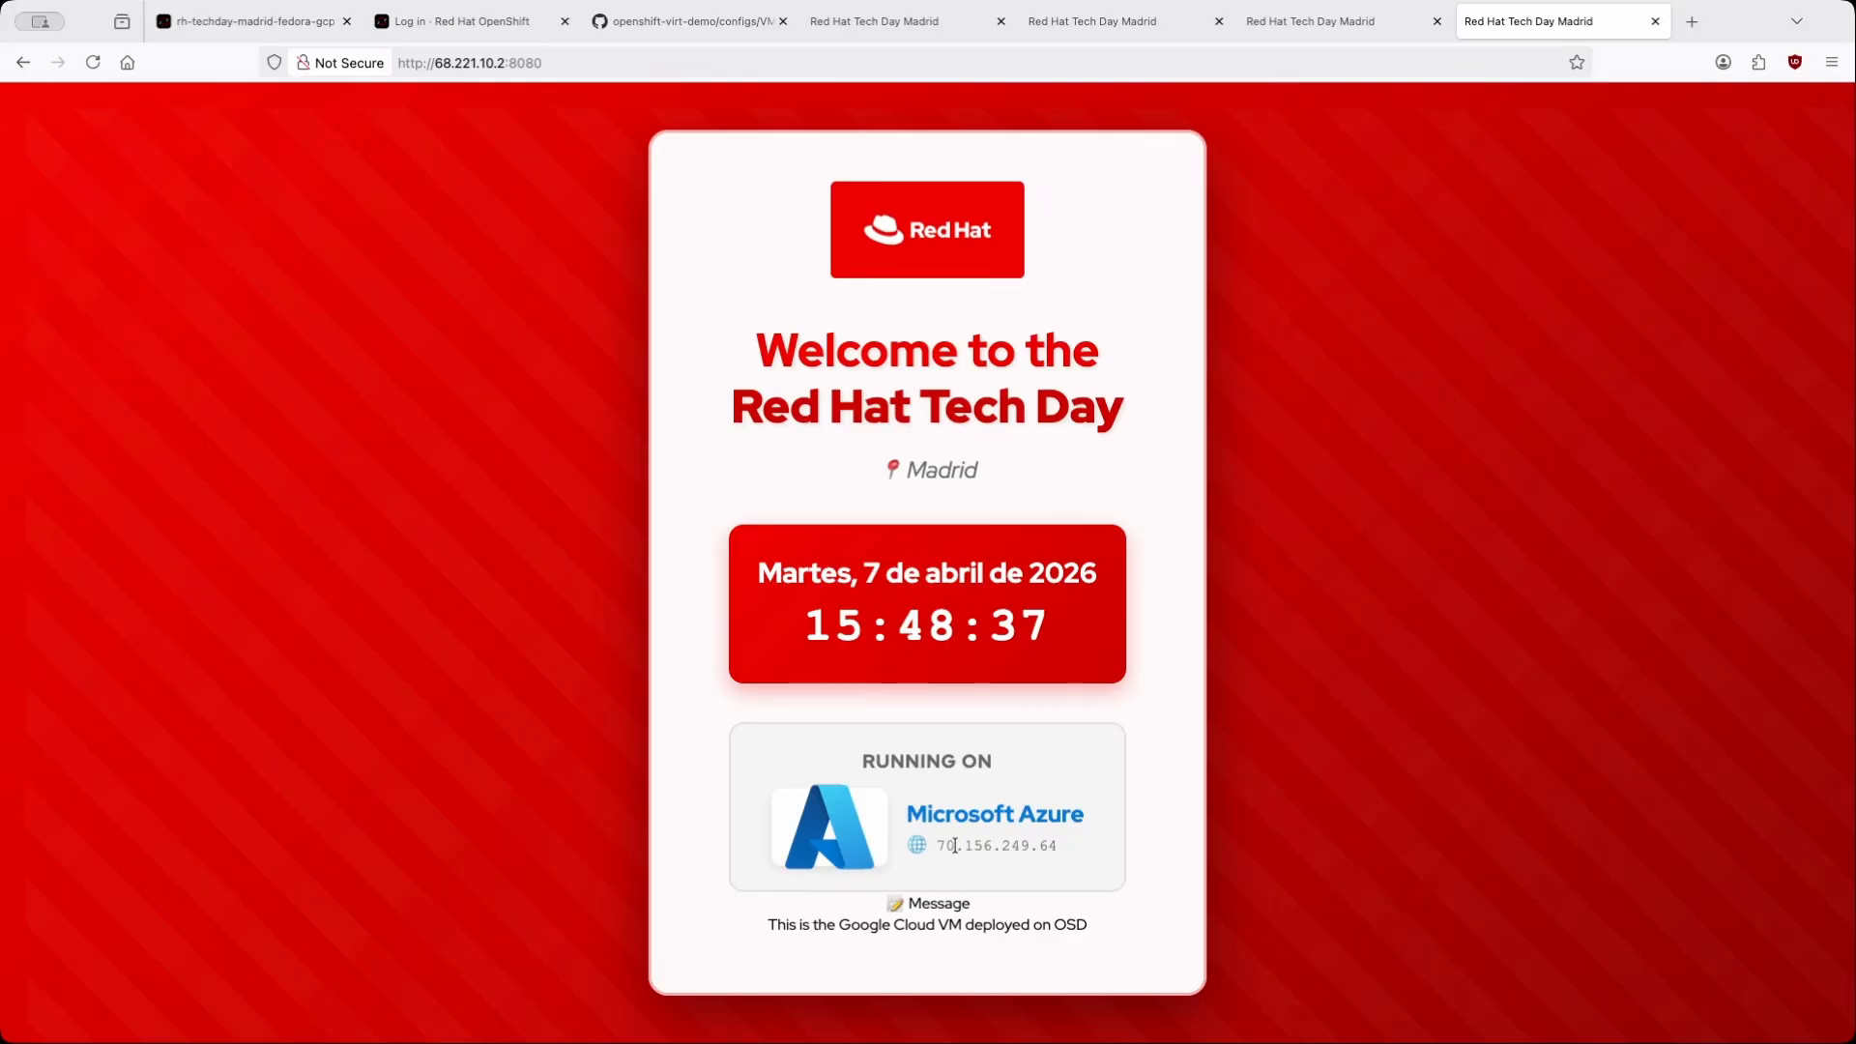
{"action": "left_click_drag", "start_coordinate": [1091, 928], "coordinate": [772, 927]}
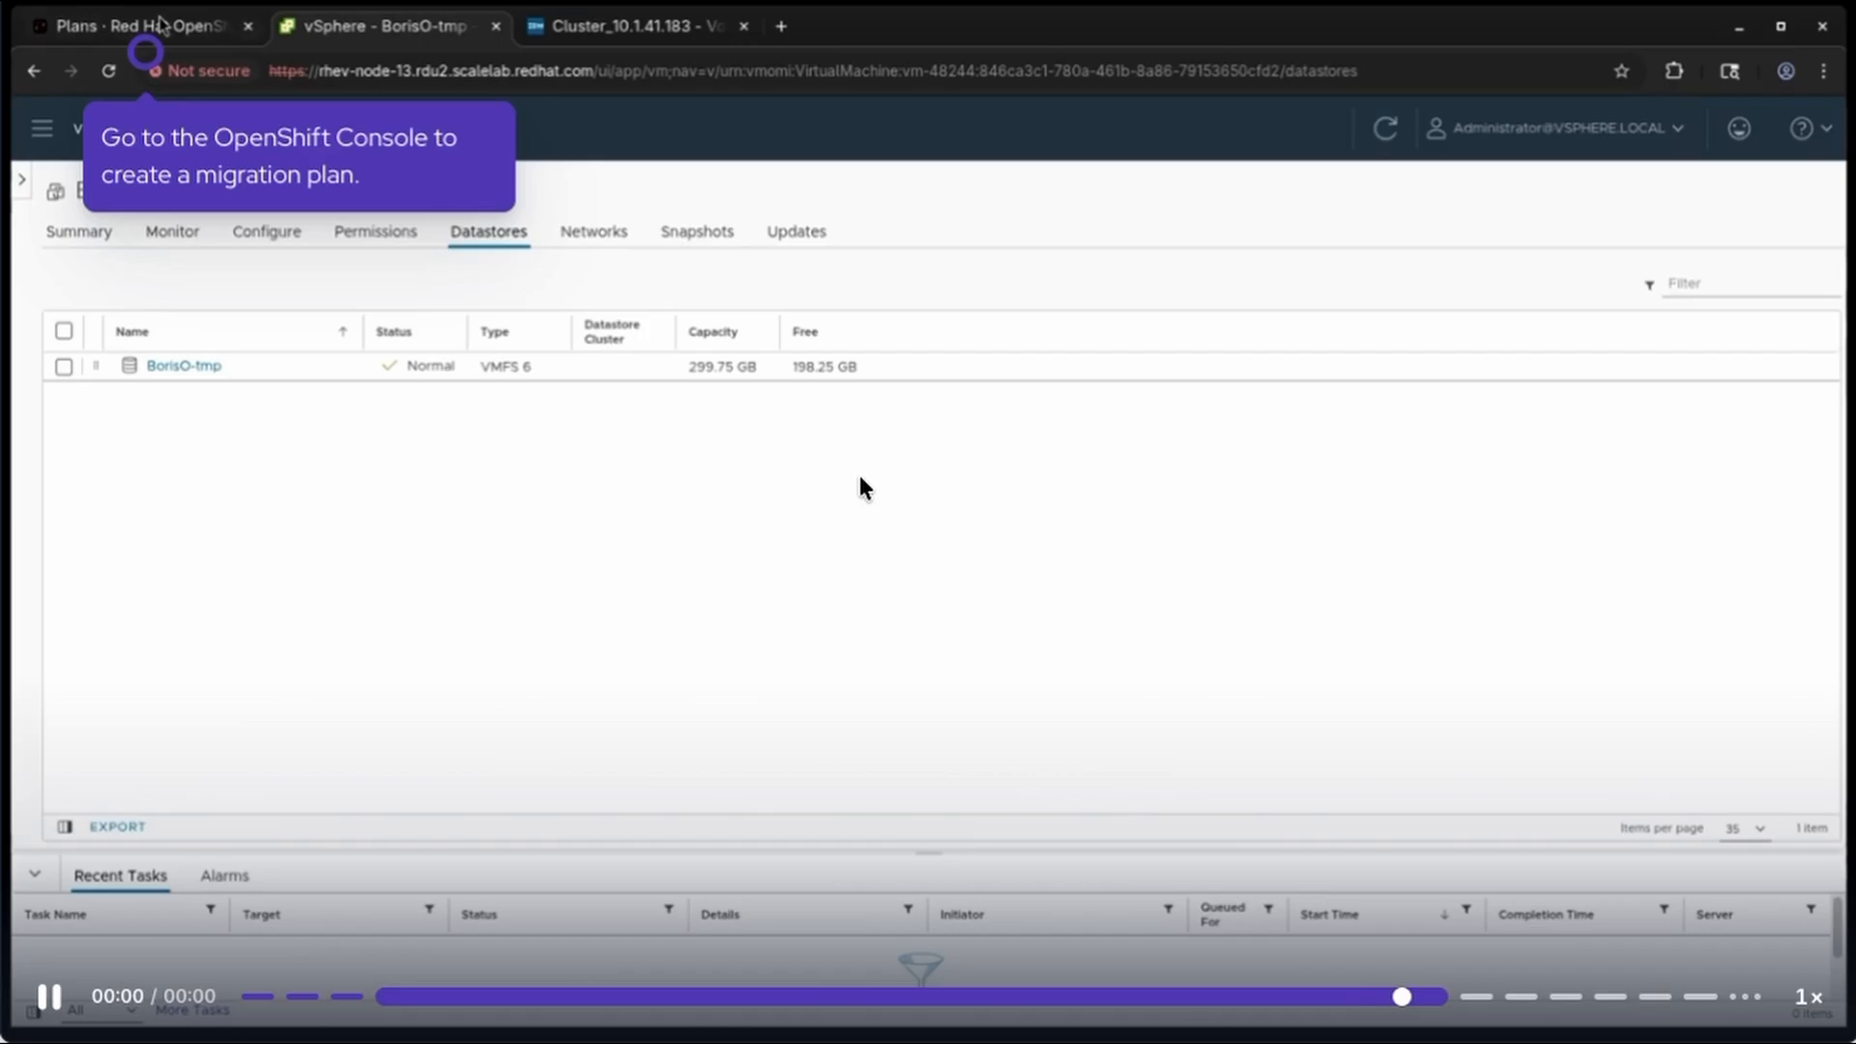
- Begin a migration plan flashsystem-demo in project openshift-mtv with source vsphere-7.0.3-1, target provider host and target project demo-offload-ibm
{"action": "left_click", "coordinate": [319, 183]}
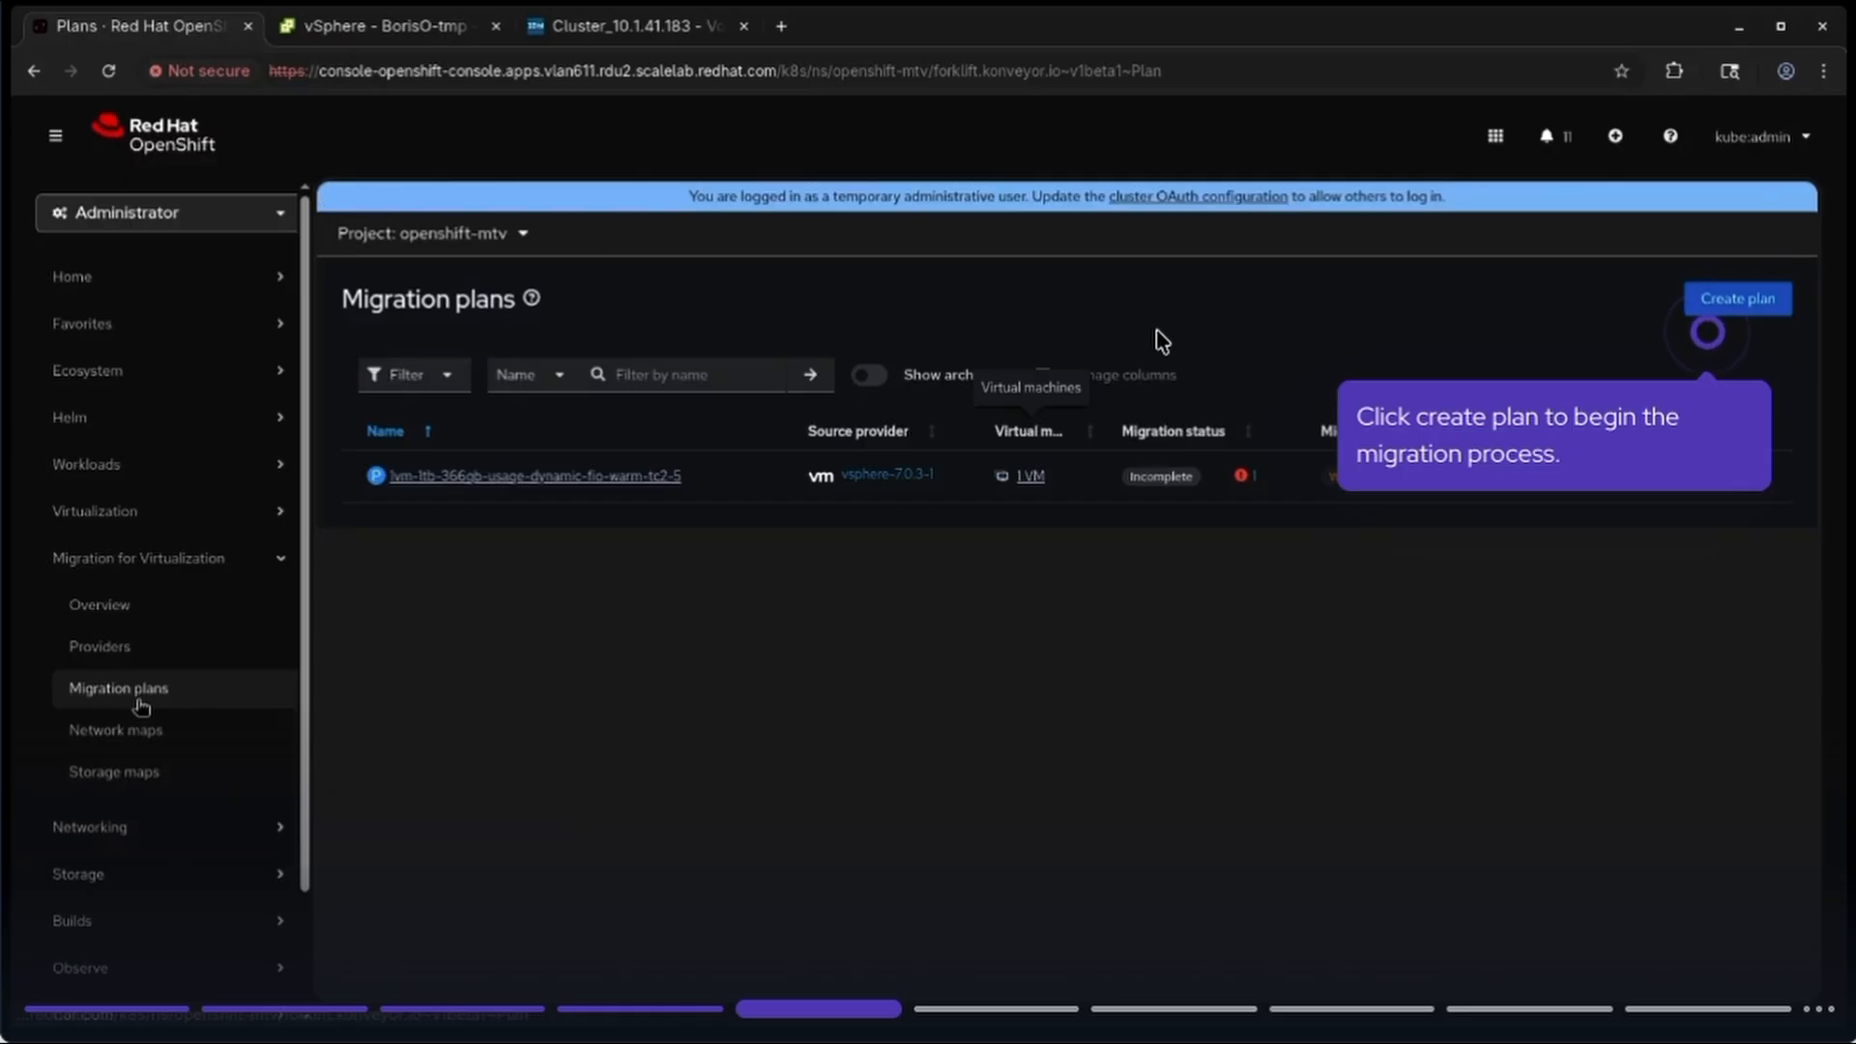
{"action": "left_click", "coordinate": [1716, 327]}
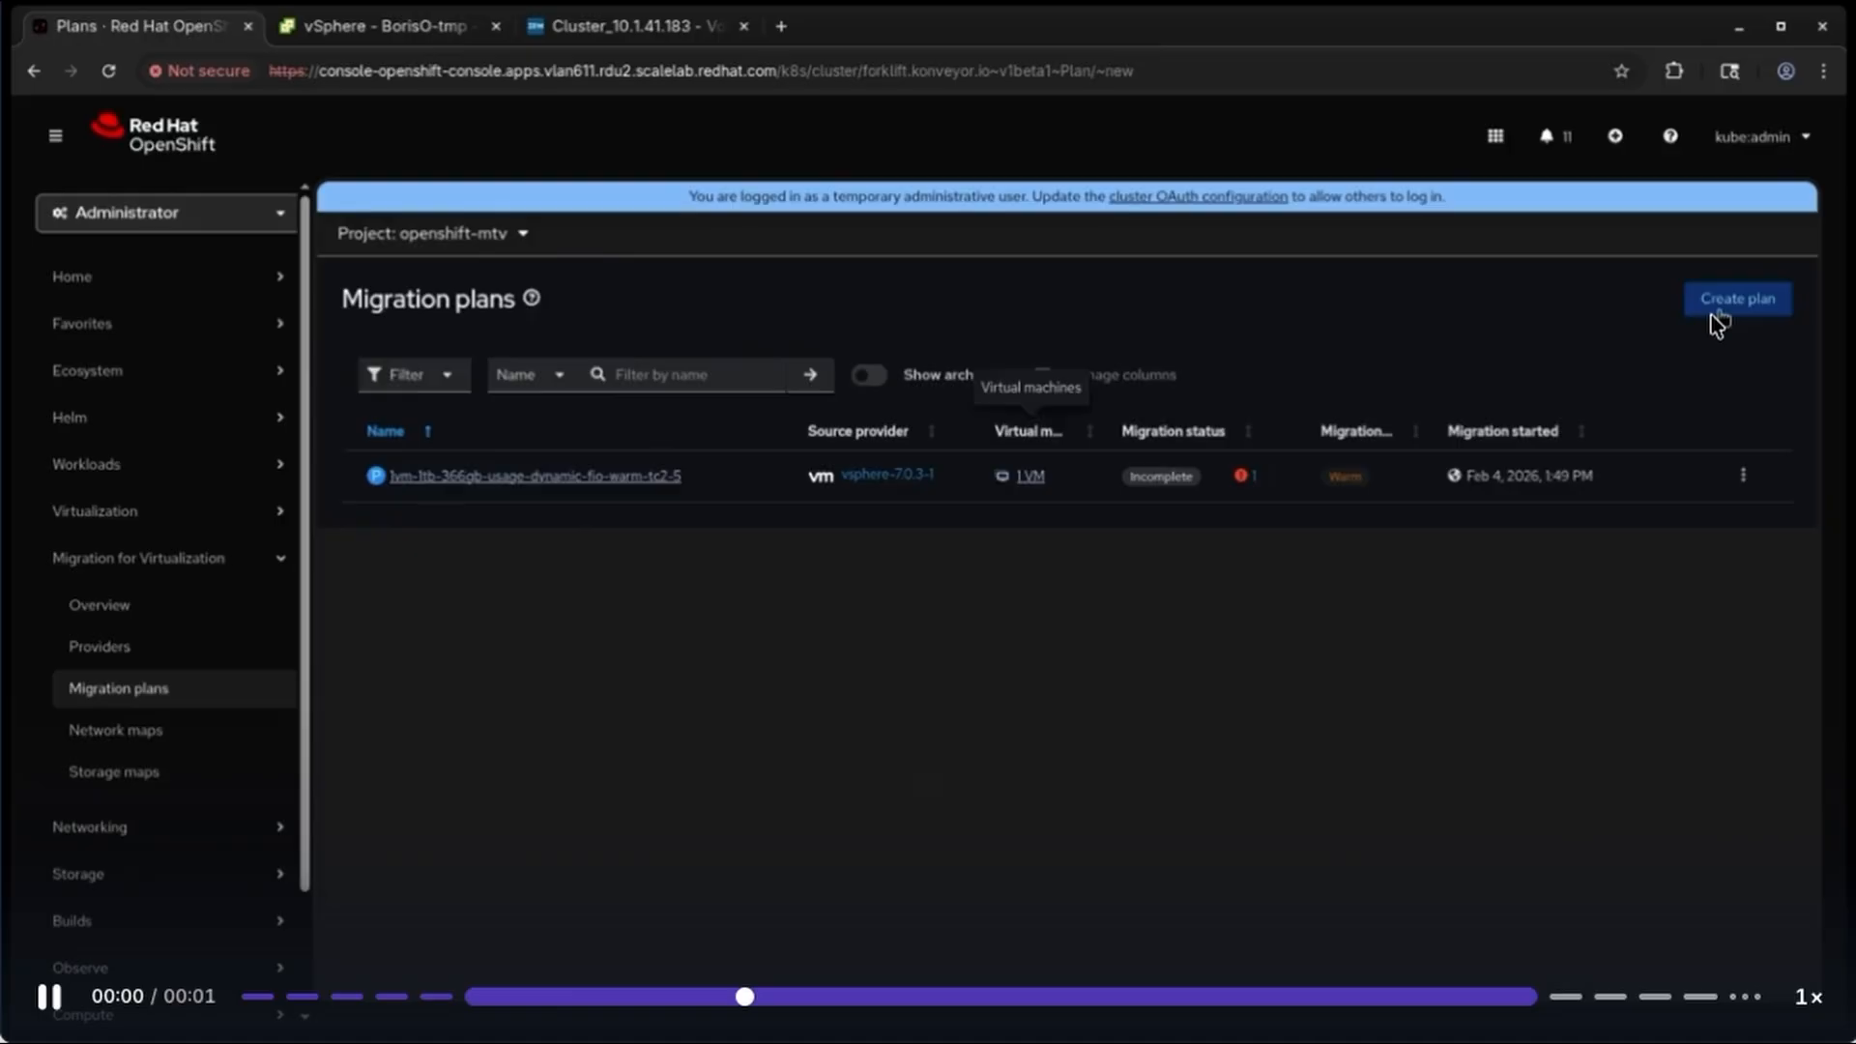
{"action": "left_click", "coordinate": [1716, 324]}
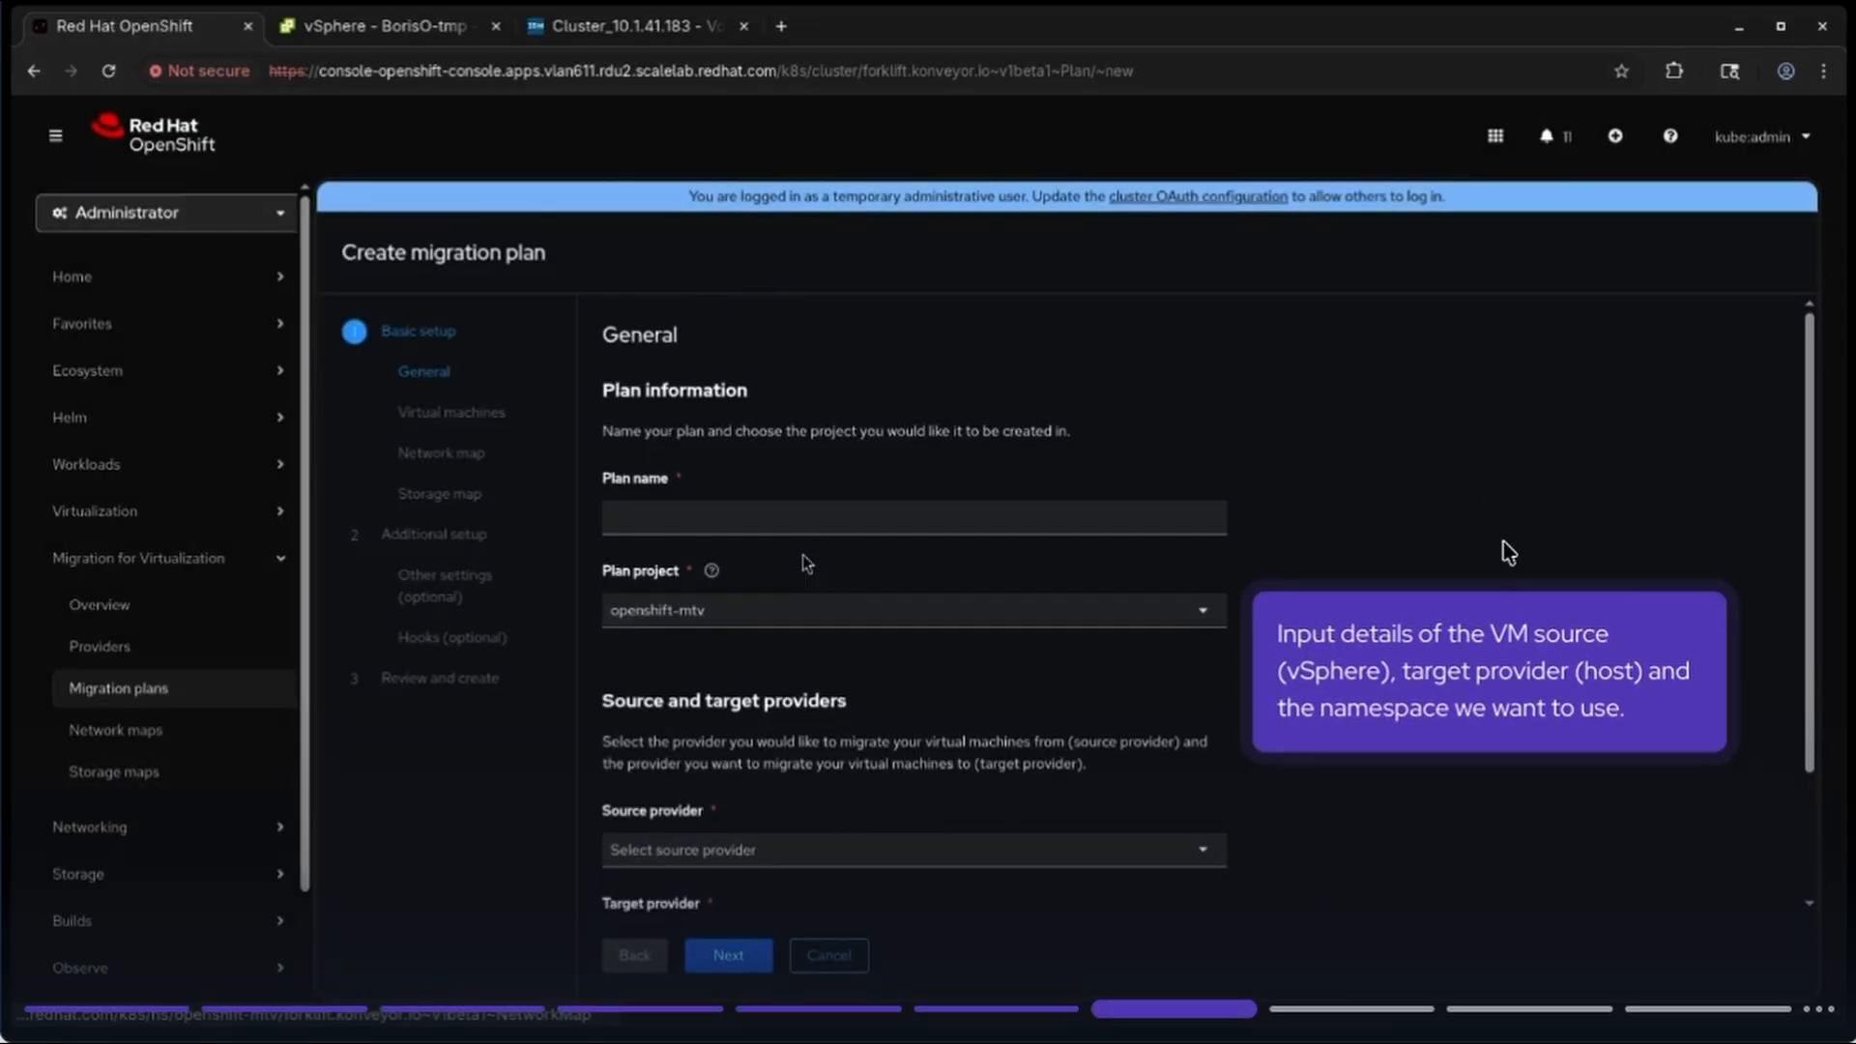
{"action": "left_click", "coordinate": [1513, 652]}
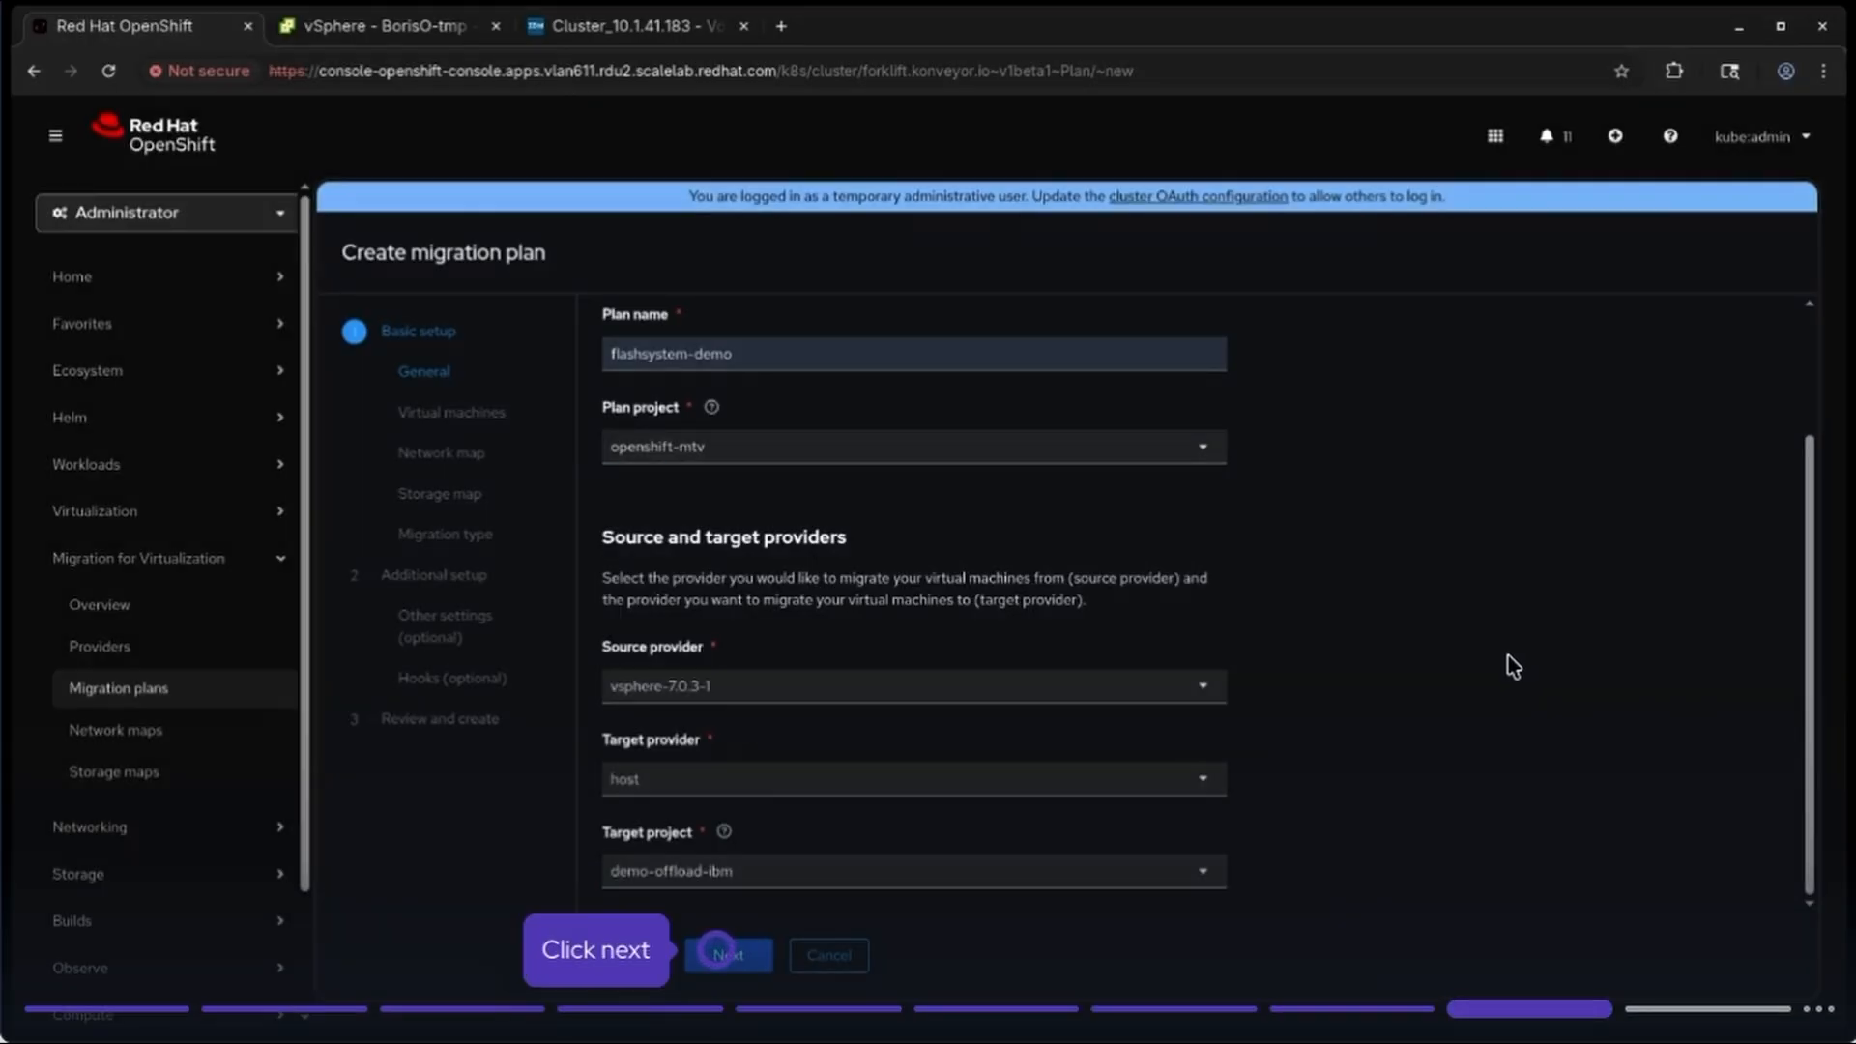
{"action": "left_click", "coordinate": [615, 952]}
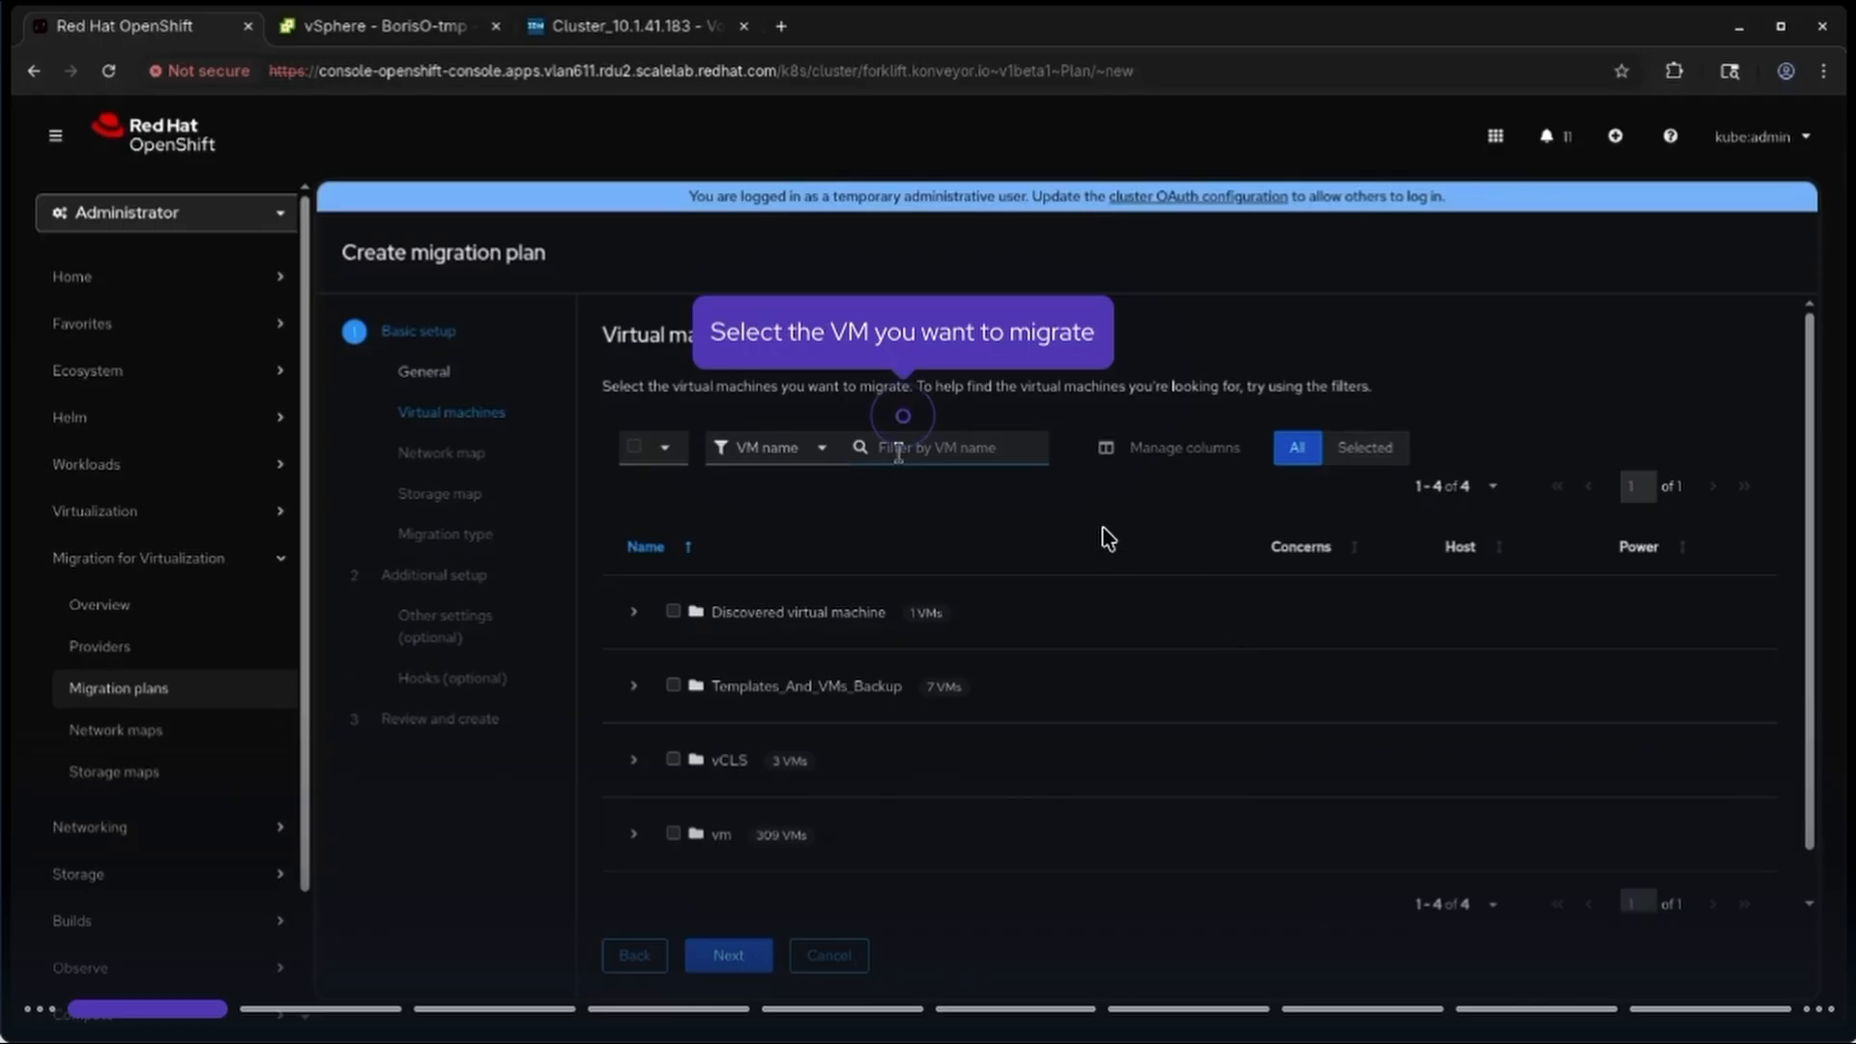
- Filter the VMs by boris, select BorisO-tmp, and use a new network map from VM Network to Default network
{"action": "left_click", "coordinate": [899, 350]}
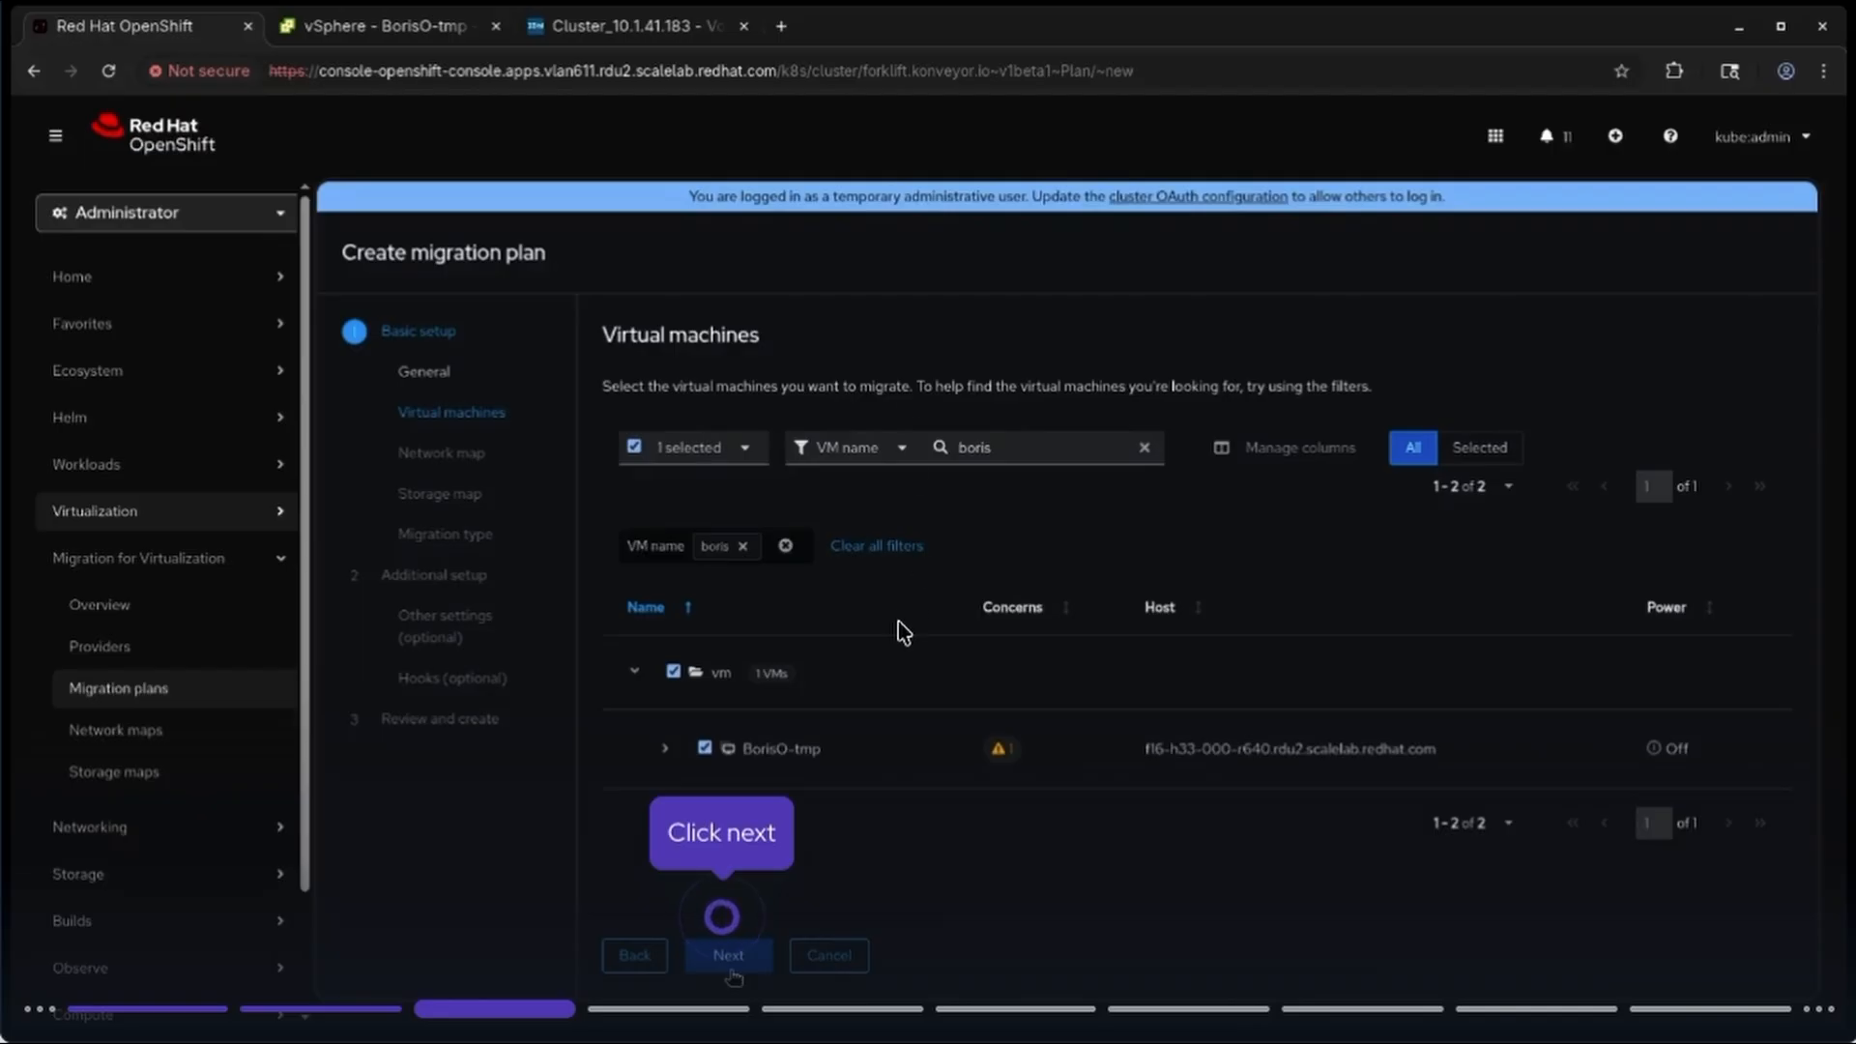
{"action": "left_click", "coordinate": [739, 839]}
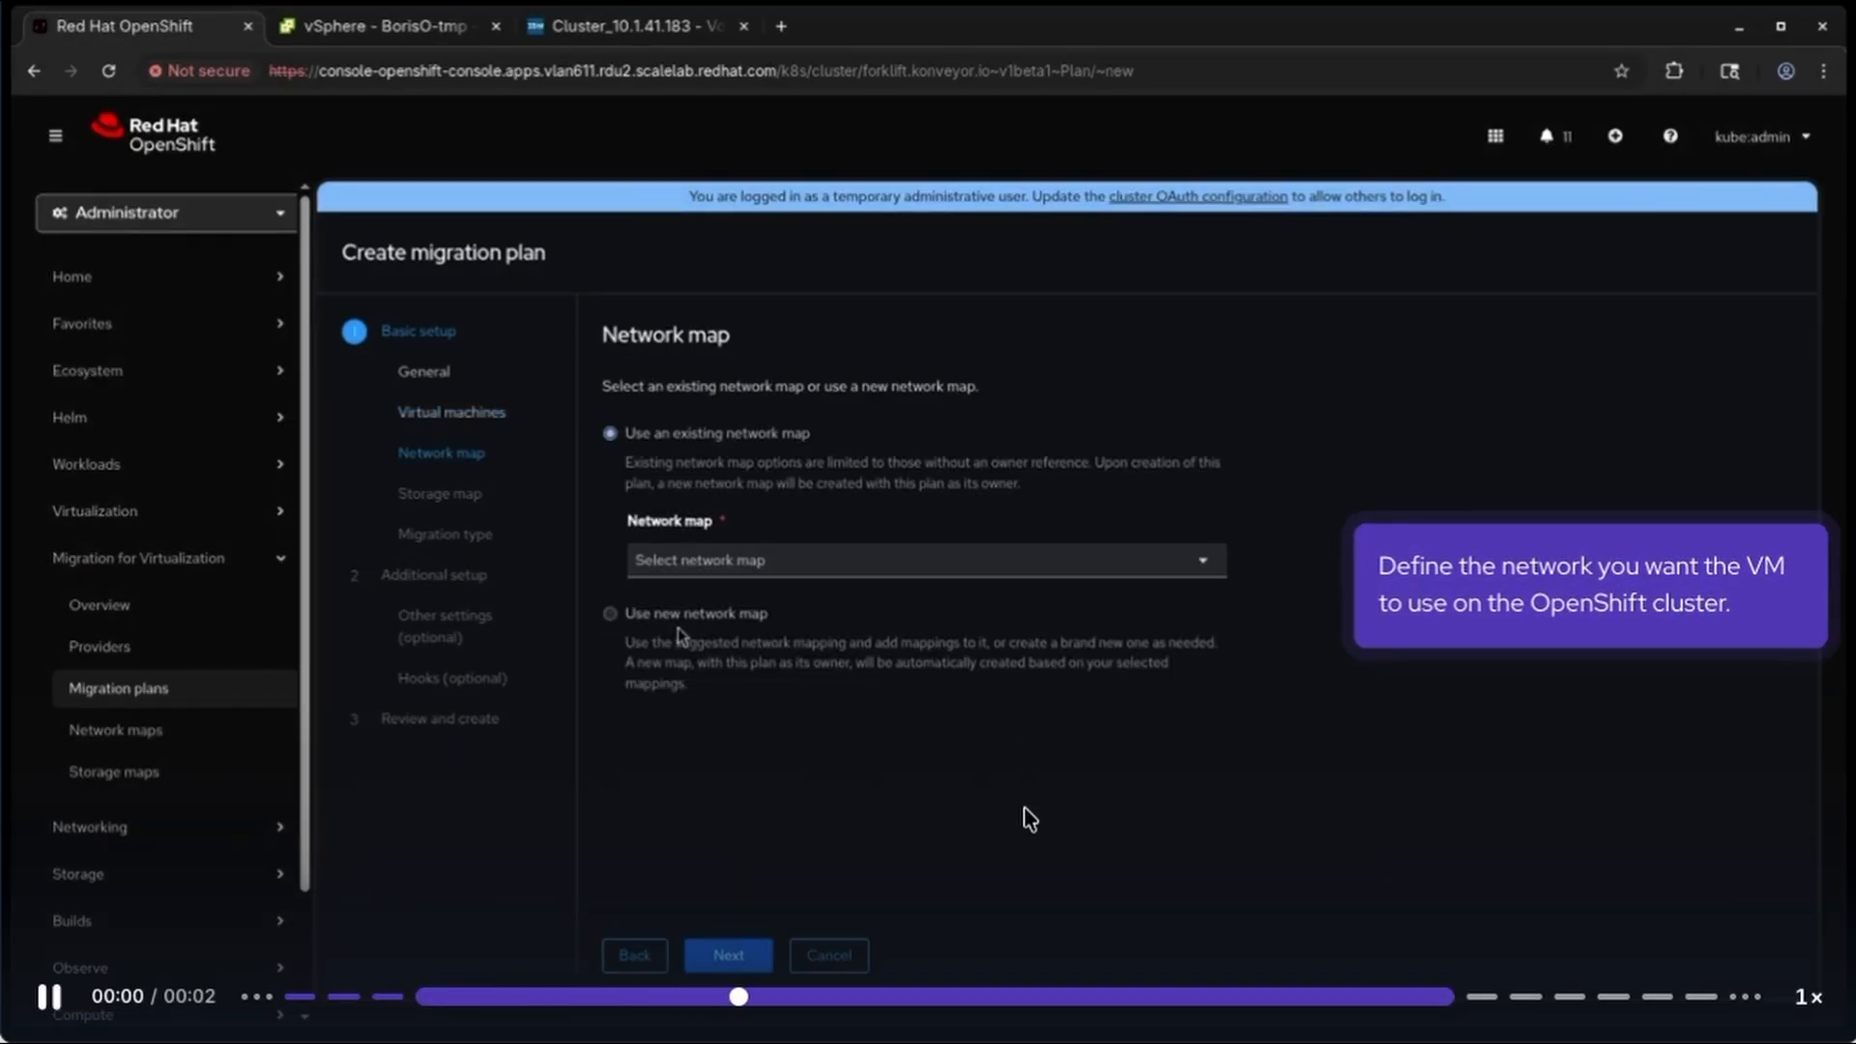
{"action": "left_click", "coordinate": [1613, 606]}
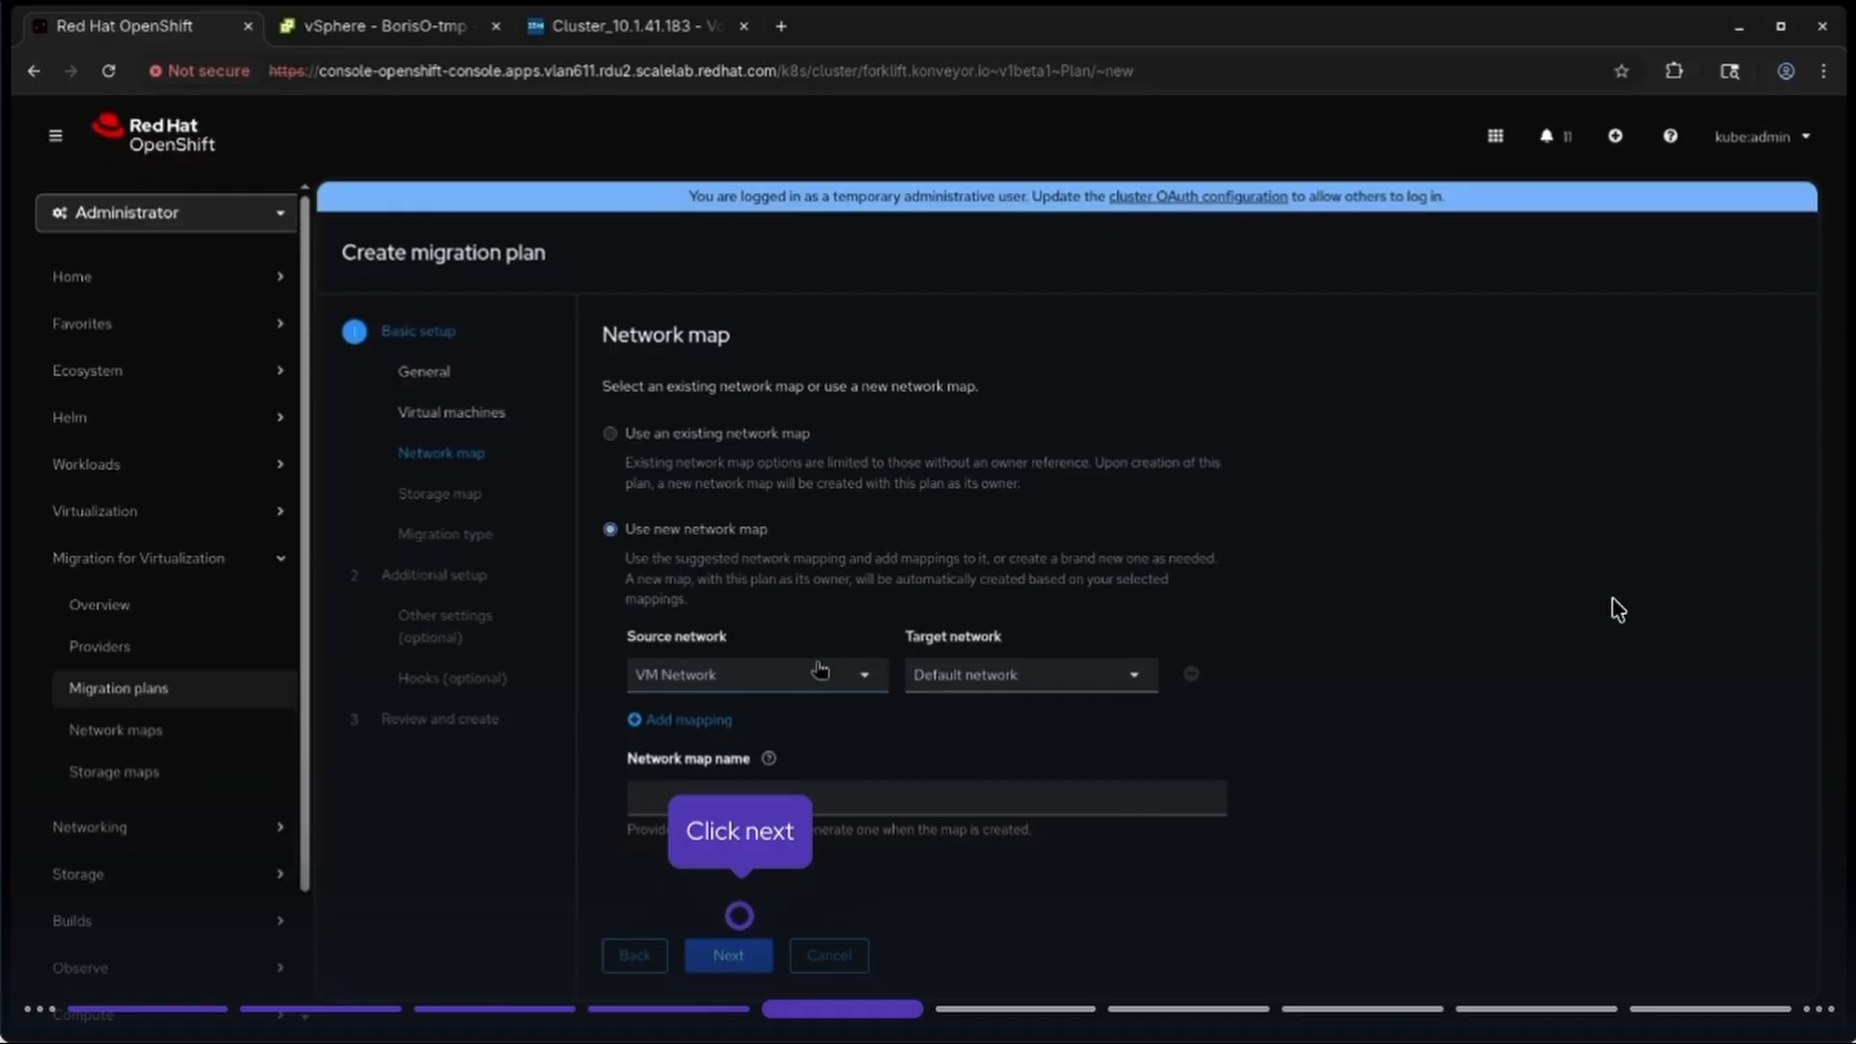
- Map BorisO-tmp storage to ibm-perf-iscsi with offload plugin vSphere XCOPY, storage secret flashsystem-secret and storage product flashsystem
{"action": "left_click", "coordinate": [745, 827]}
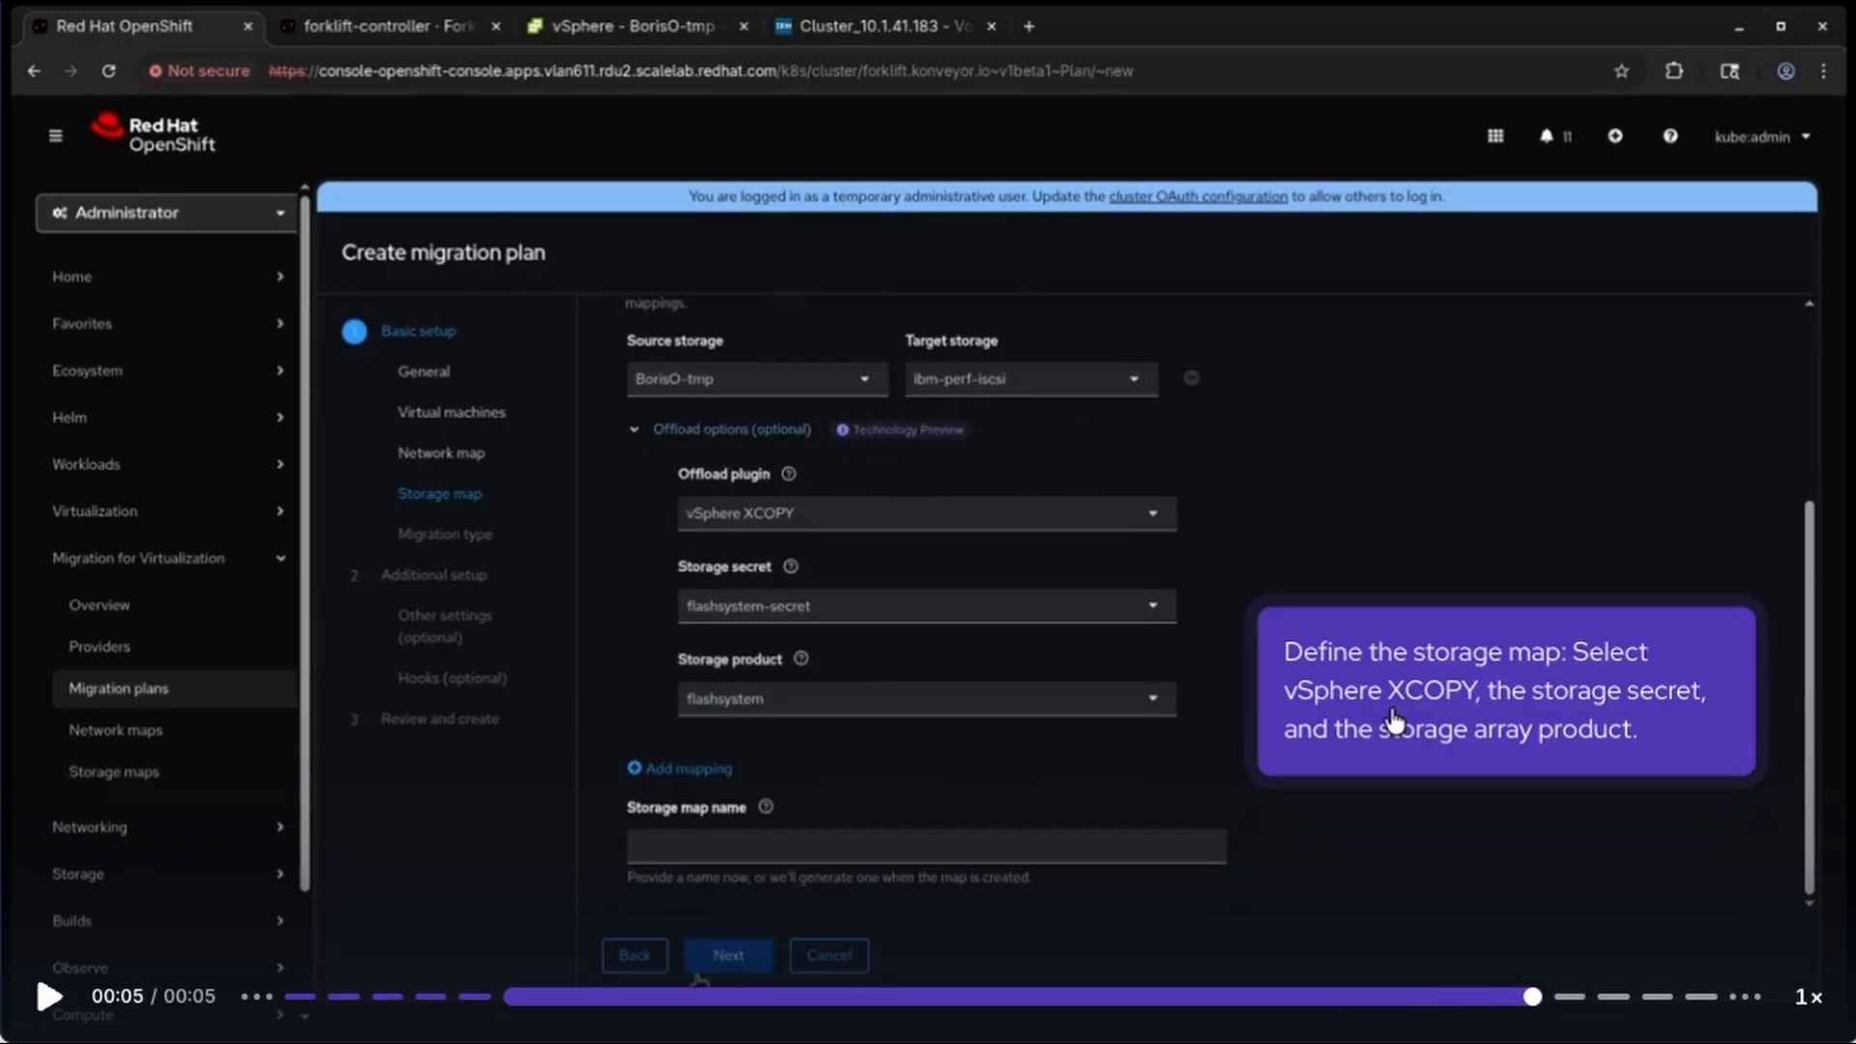
{"action": "left_click", "coordinate": [1402, 715]}
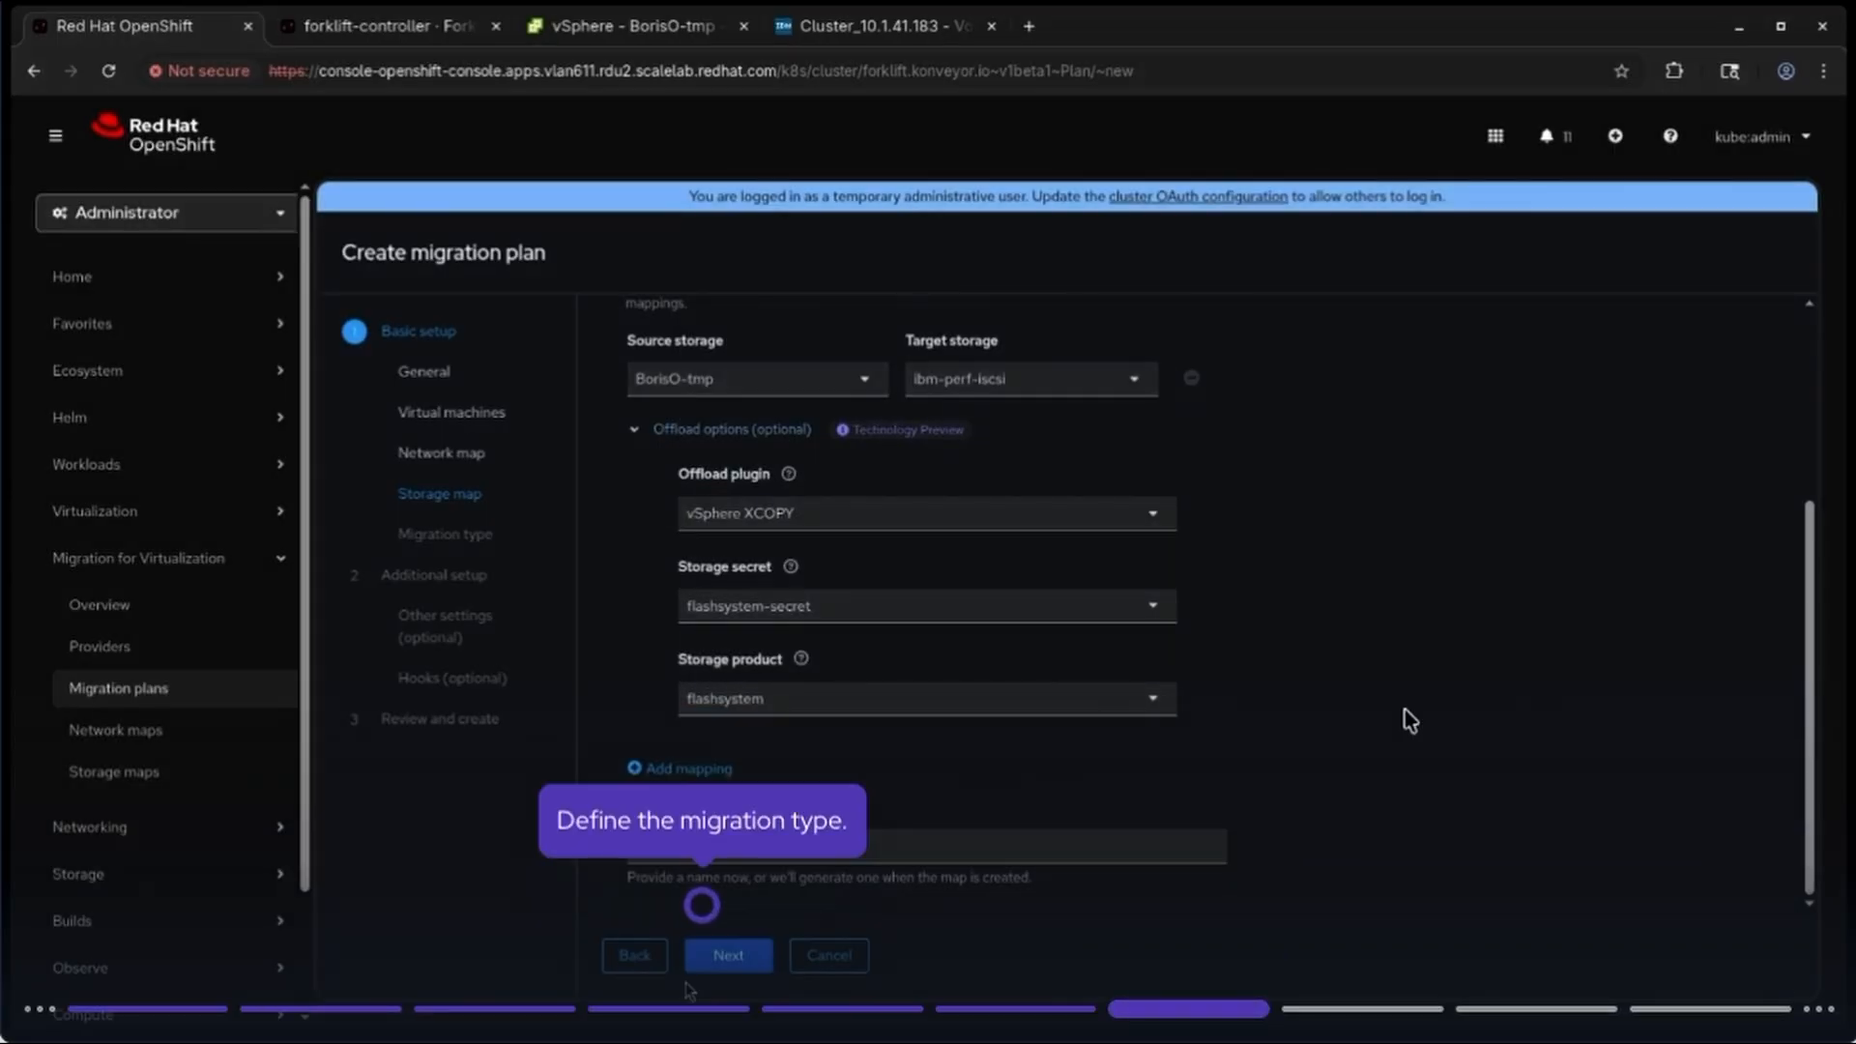
{"action": "left_click", "coordinate": [696, 826]}
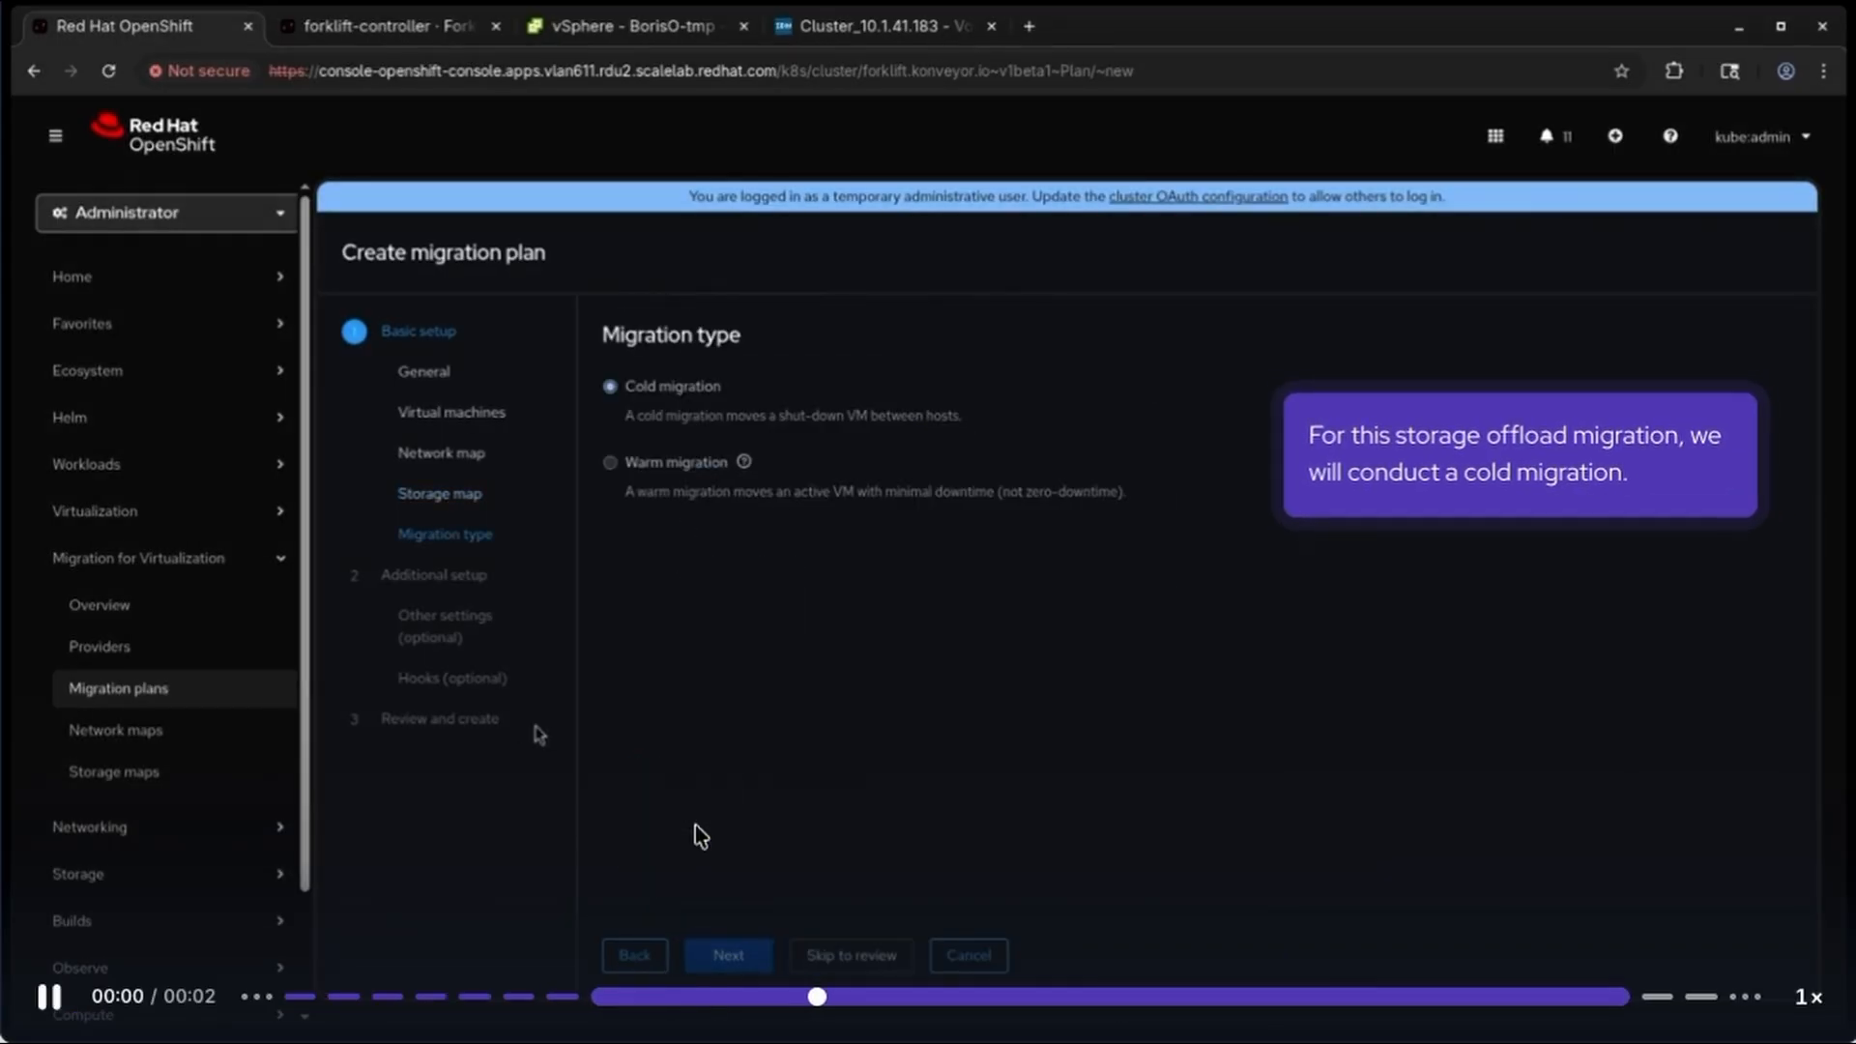
- Use Cold migration as the migration type and create the flashsystem-demo plan after reviewing it
{"action": "left_click", "coordinate": [1503, 471]}
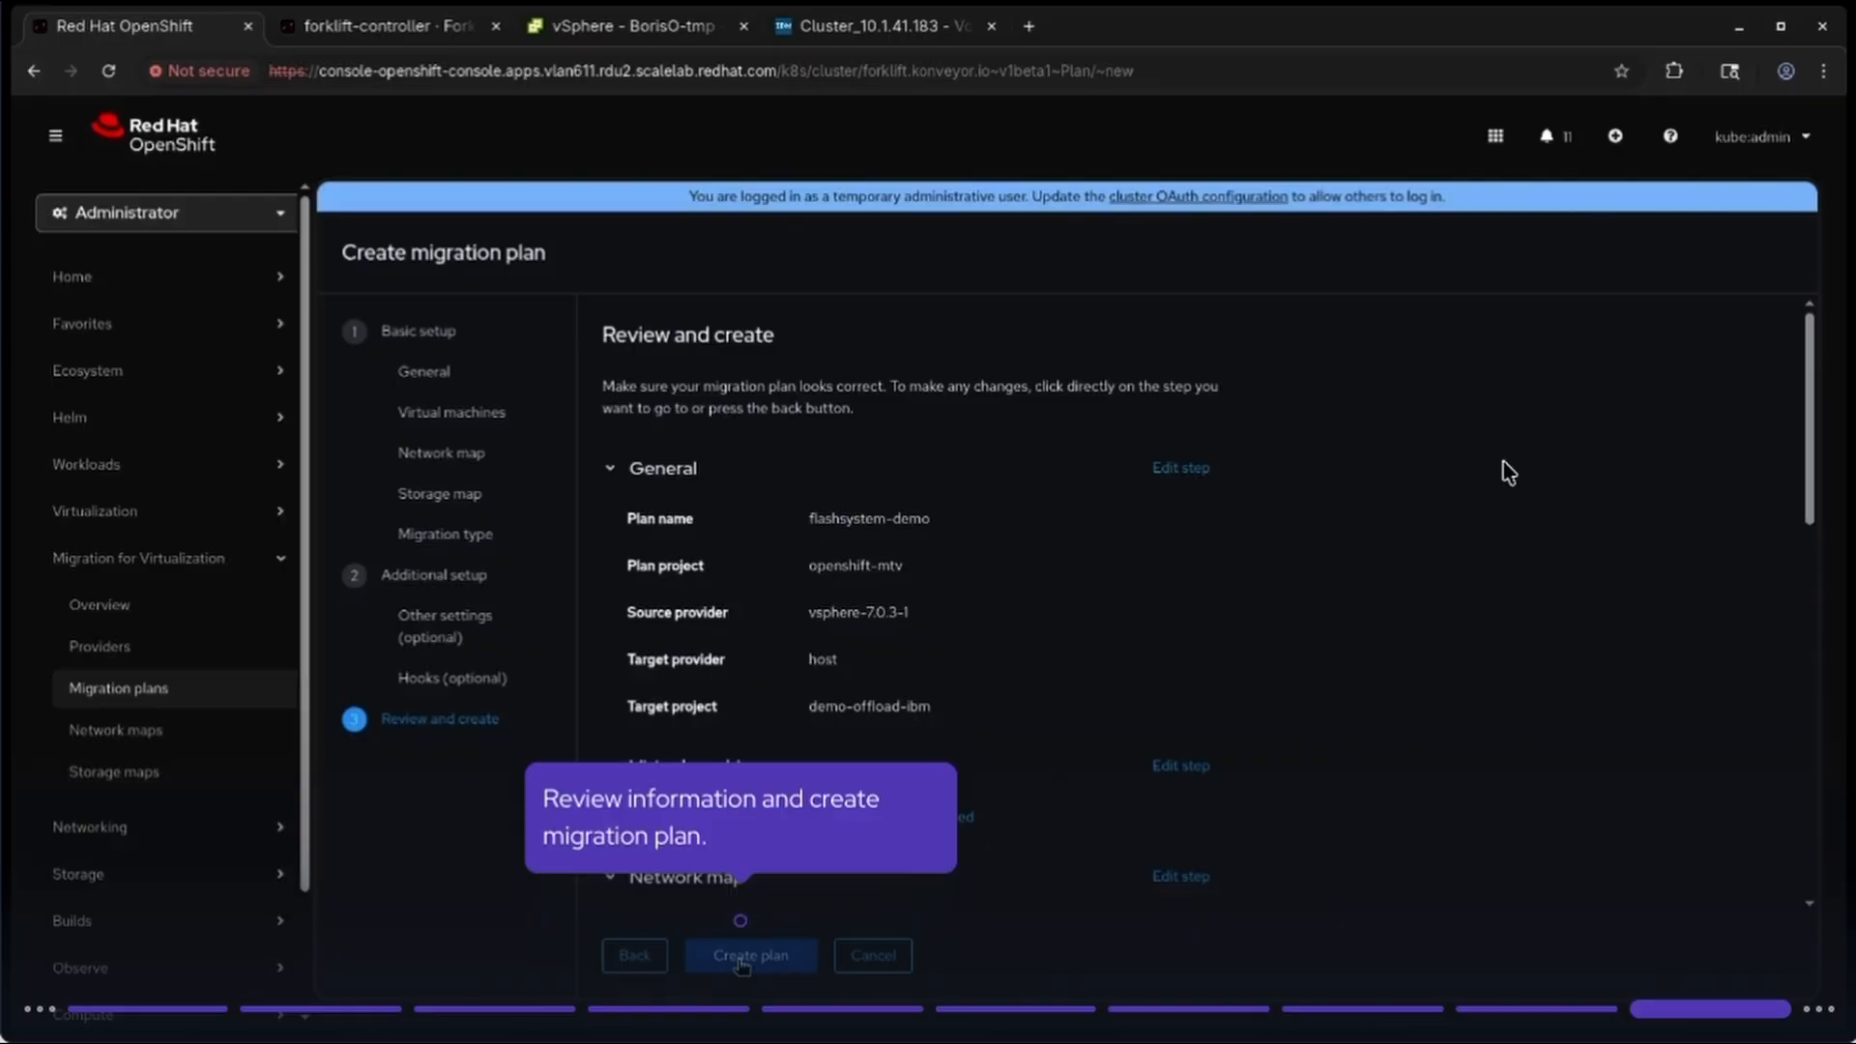
{"action": "left_click", "coordinate": [695, 828]}
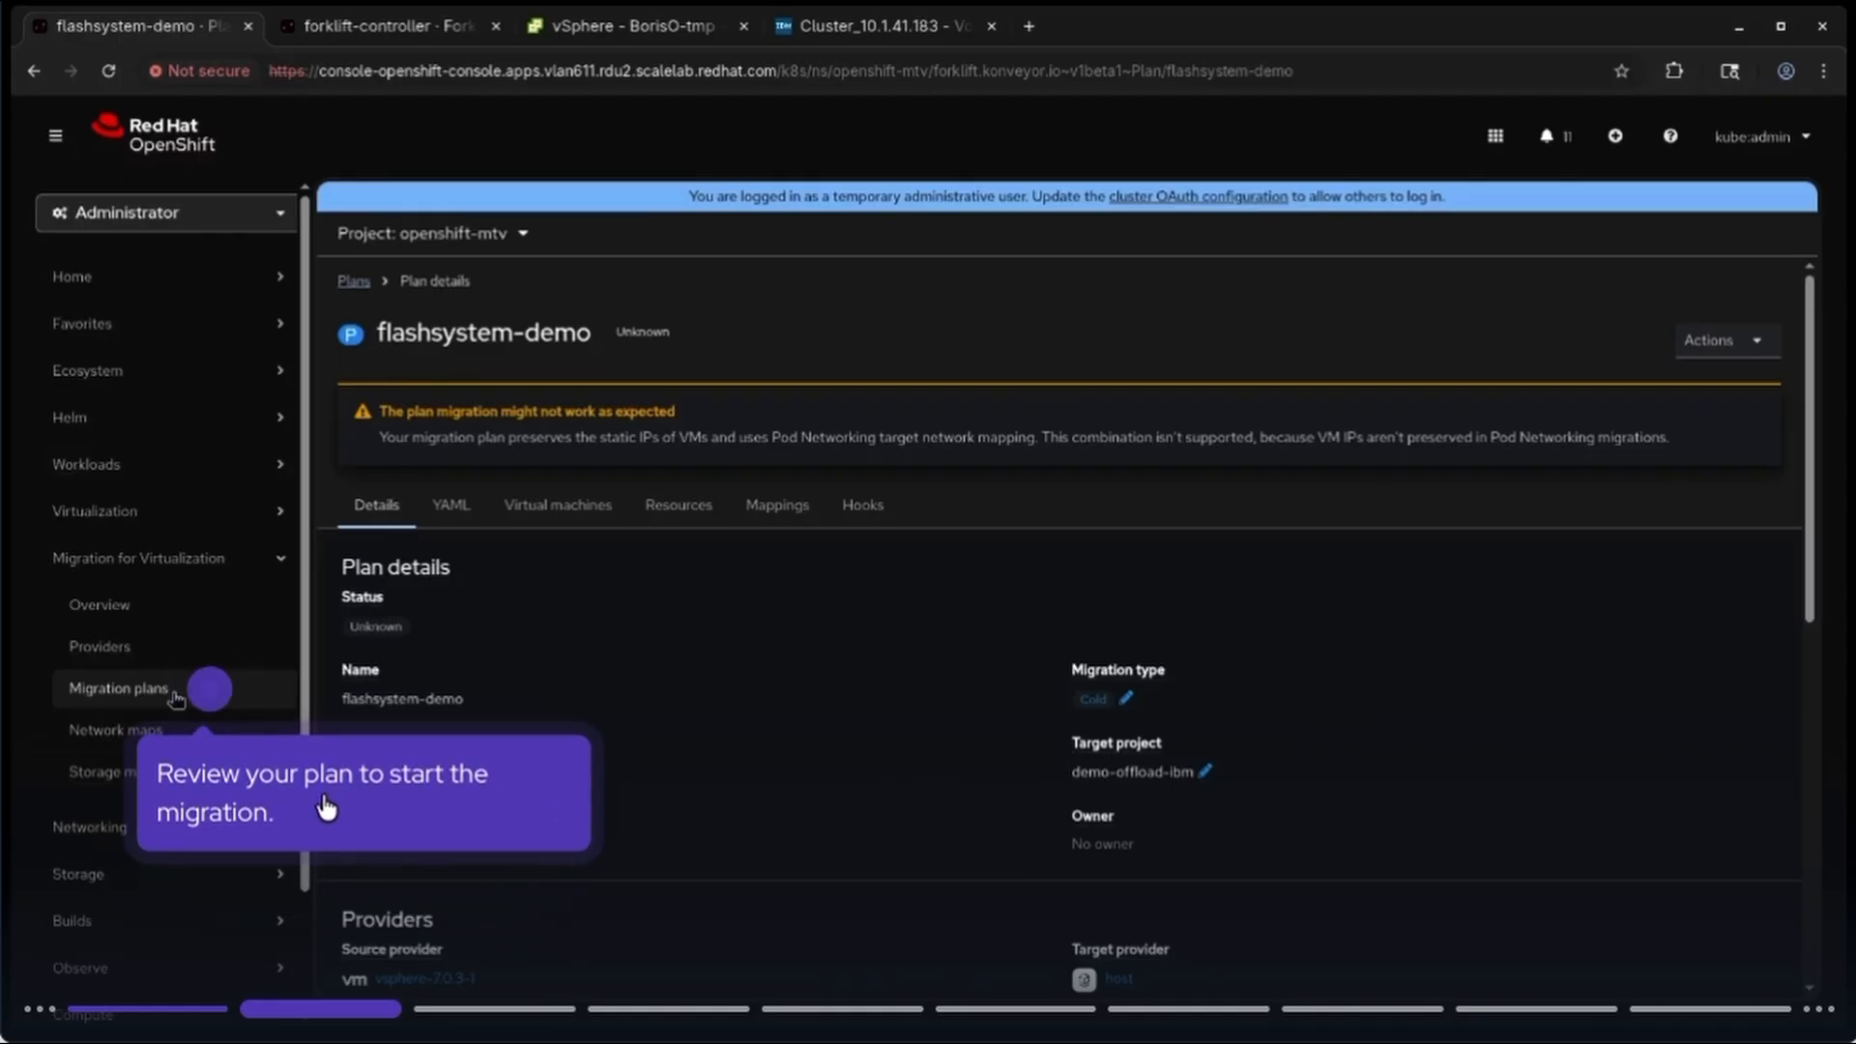
- Start the flashsystem-demo plan from the migration plans list and show its virtual machine's migration progress
{"action": "left_click", "coordinate": [326, 807]}
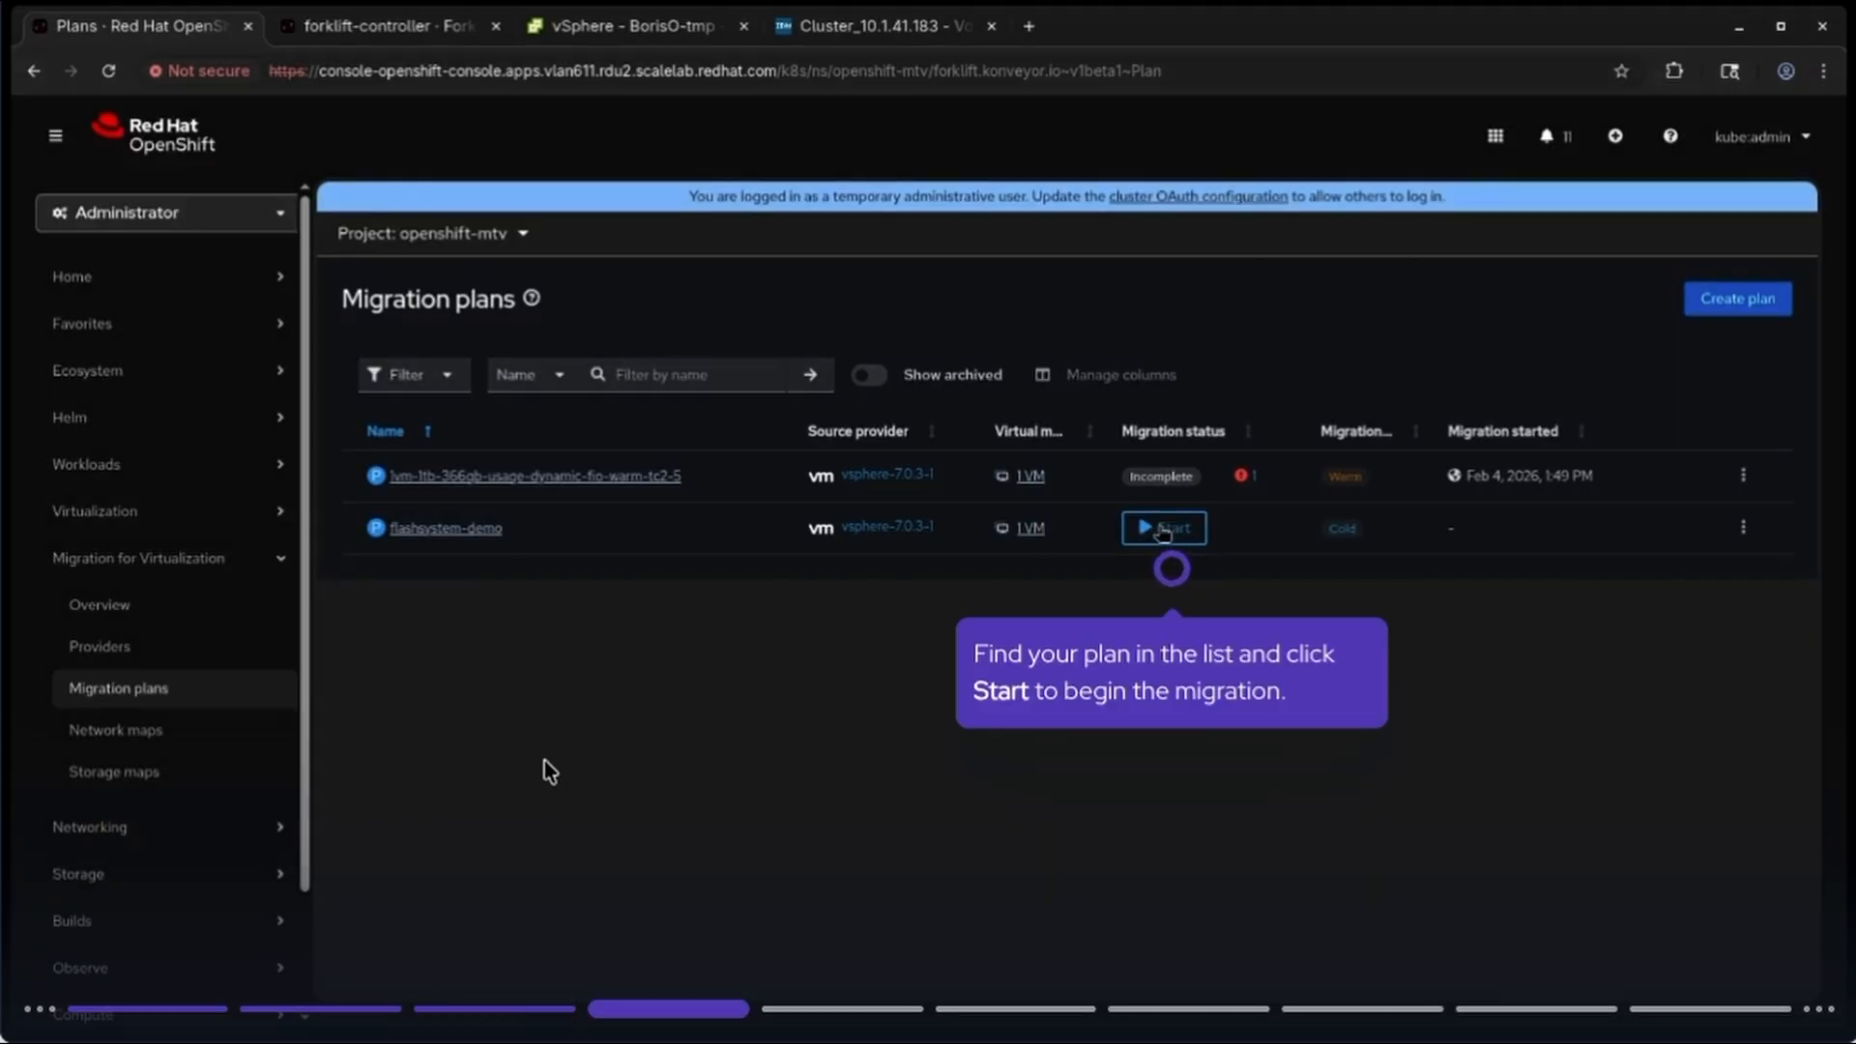
{"action": "left_click", "coordinate": [1075, 696]}
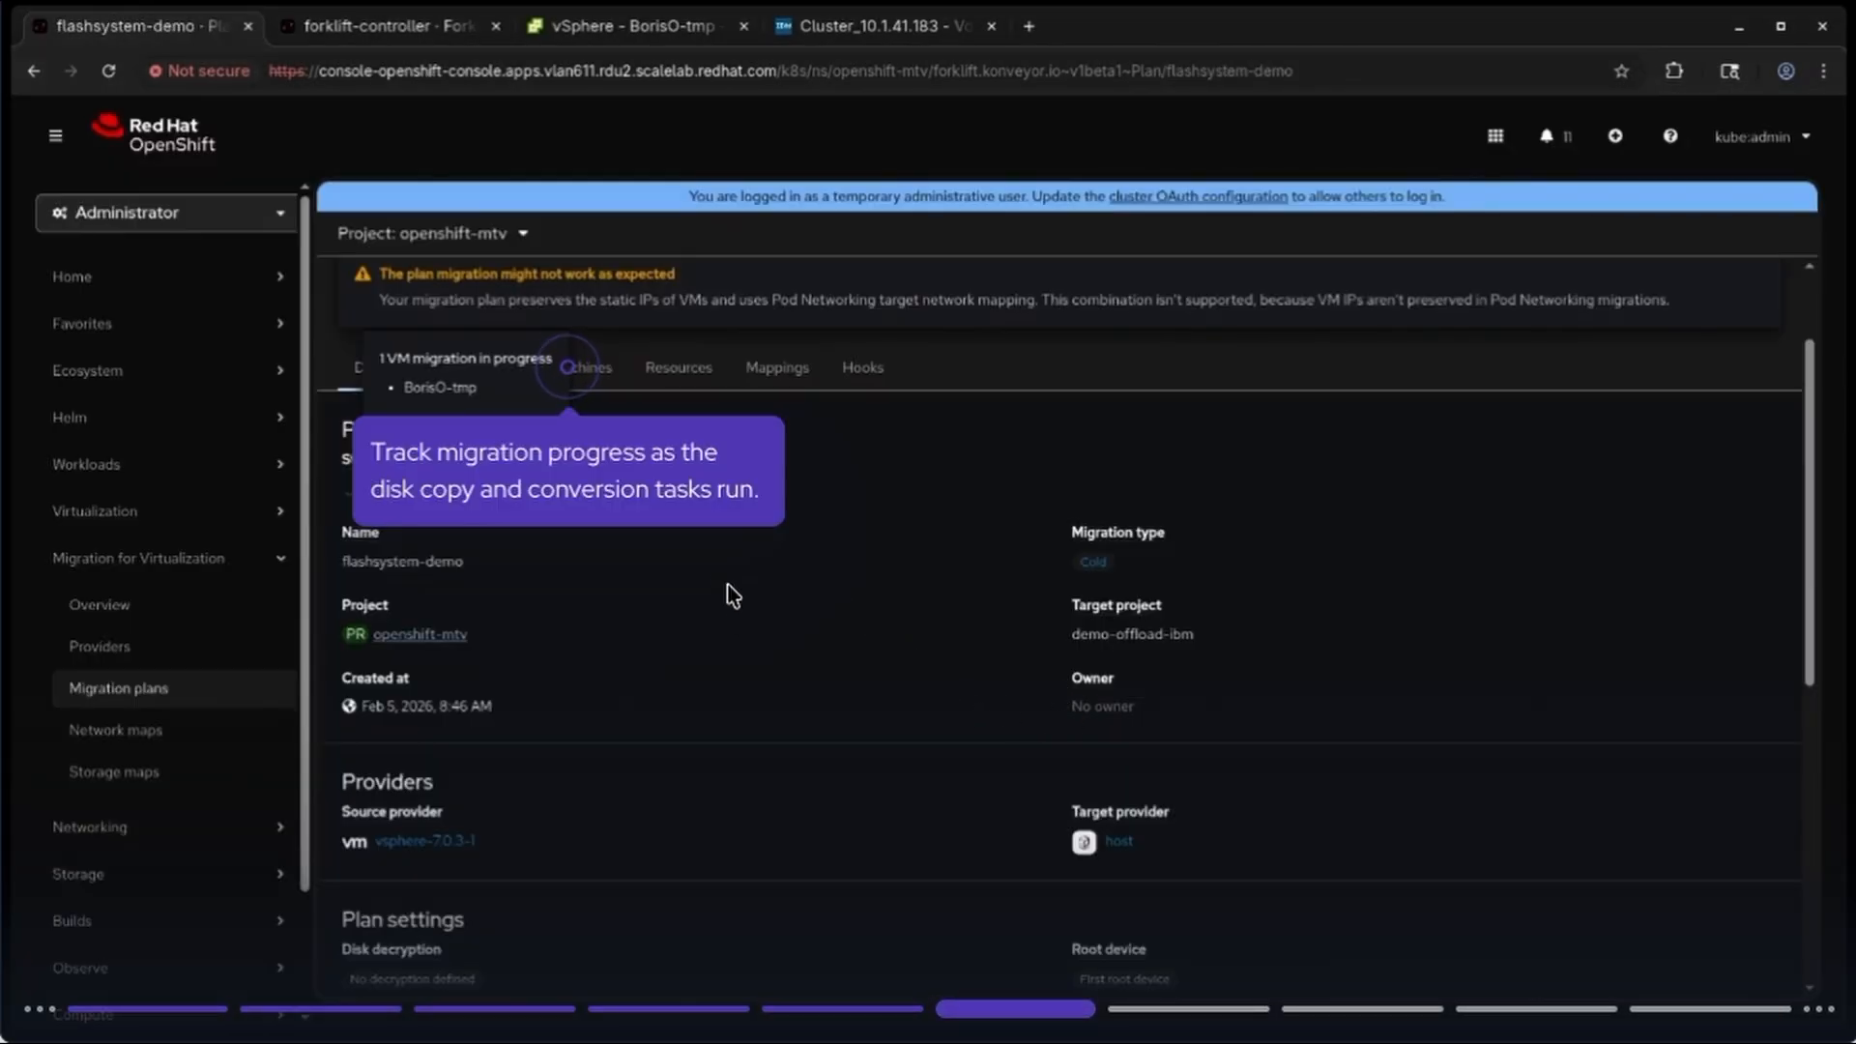
{"action": "left_click", "coordinate": [594, 512]}
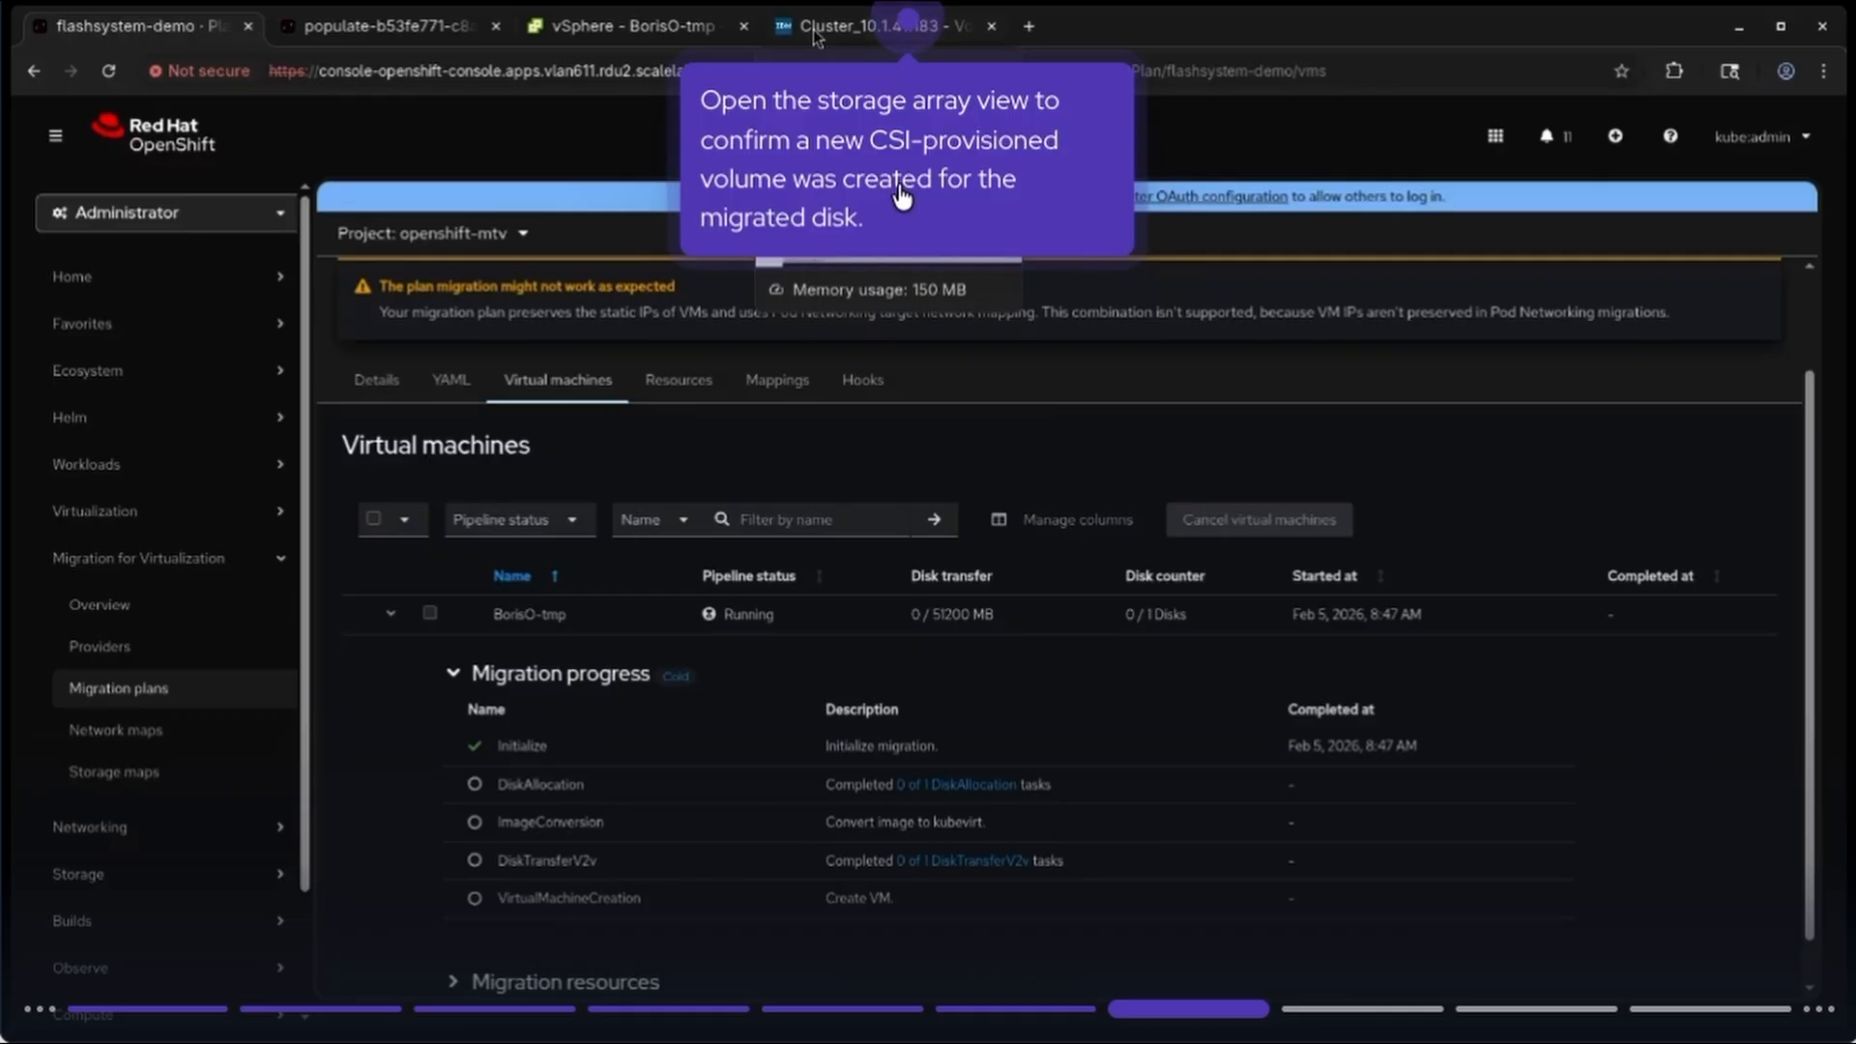
- Inspect the volumes on the FlashSystem array and the flashsystem-demo migration progress, and go to OpenShift's virtual machines
{"action": "left_click", "coordinate": [902, 196]}
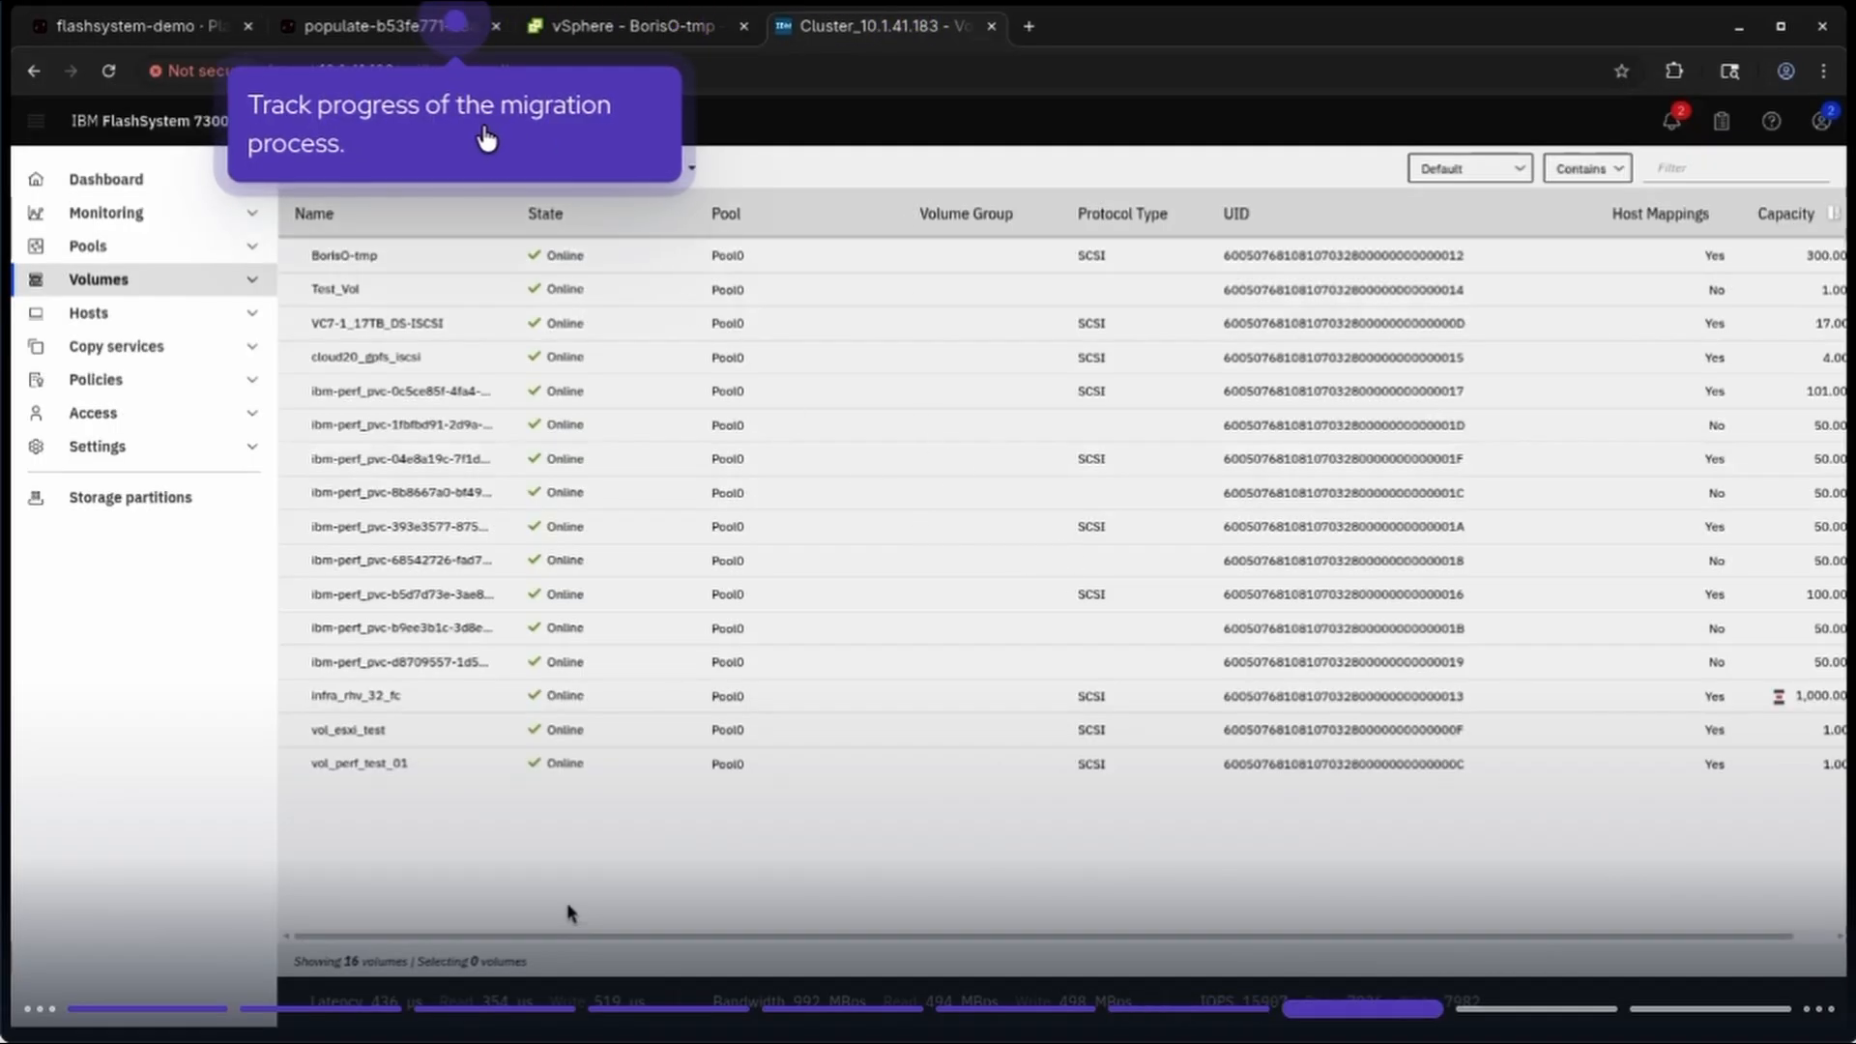
{"action": "left_click", "coordinate": [454, 138]}
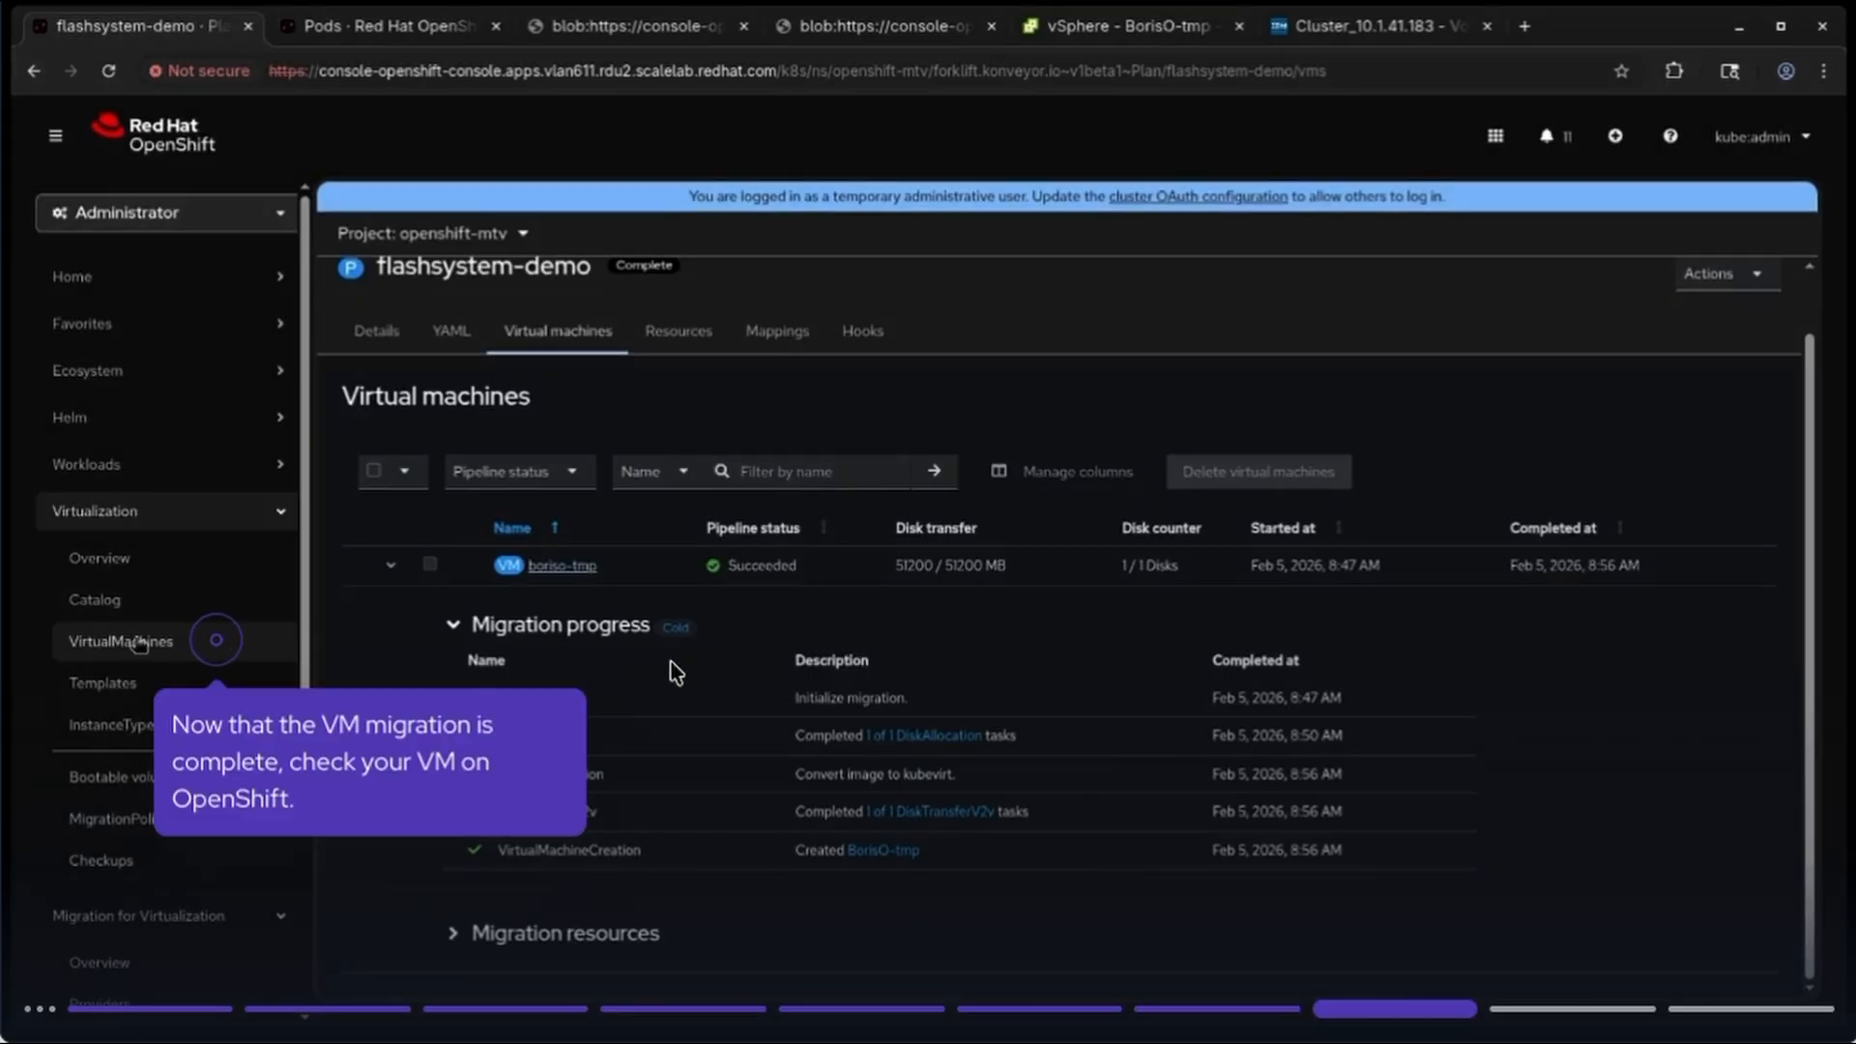
{"action": "left_click", "coordinate": [391, 754]}
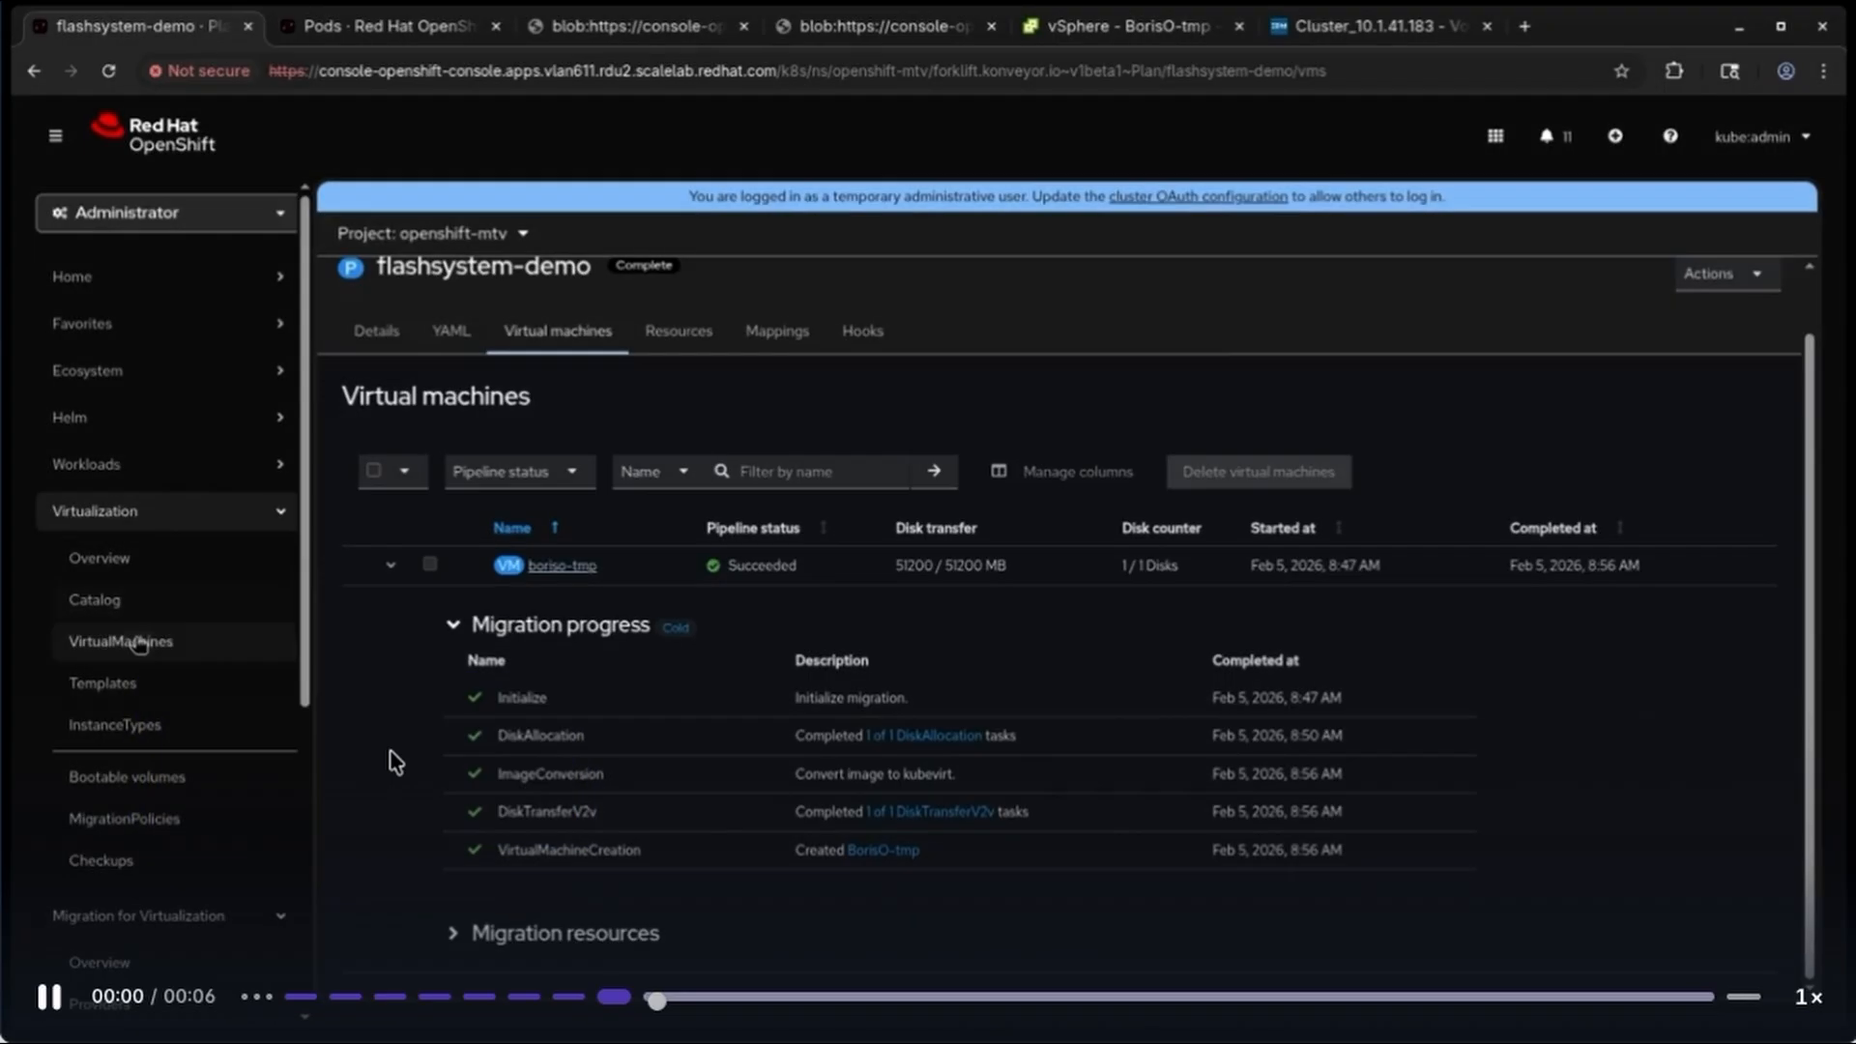